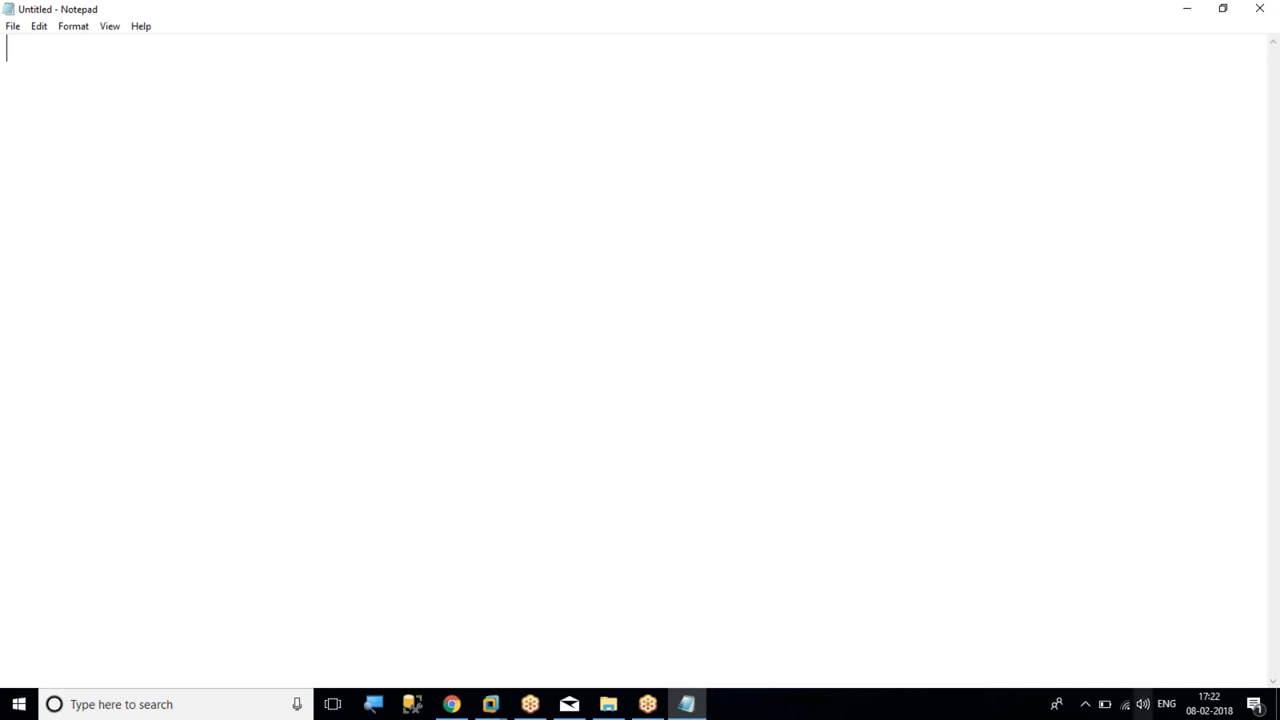
# Connect the computer to the "optstuds" Wi-Fi network and dismiss the network list
pyautogui.click(1125, 705)
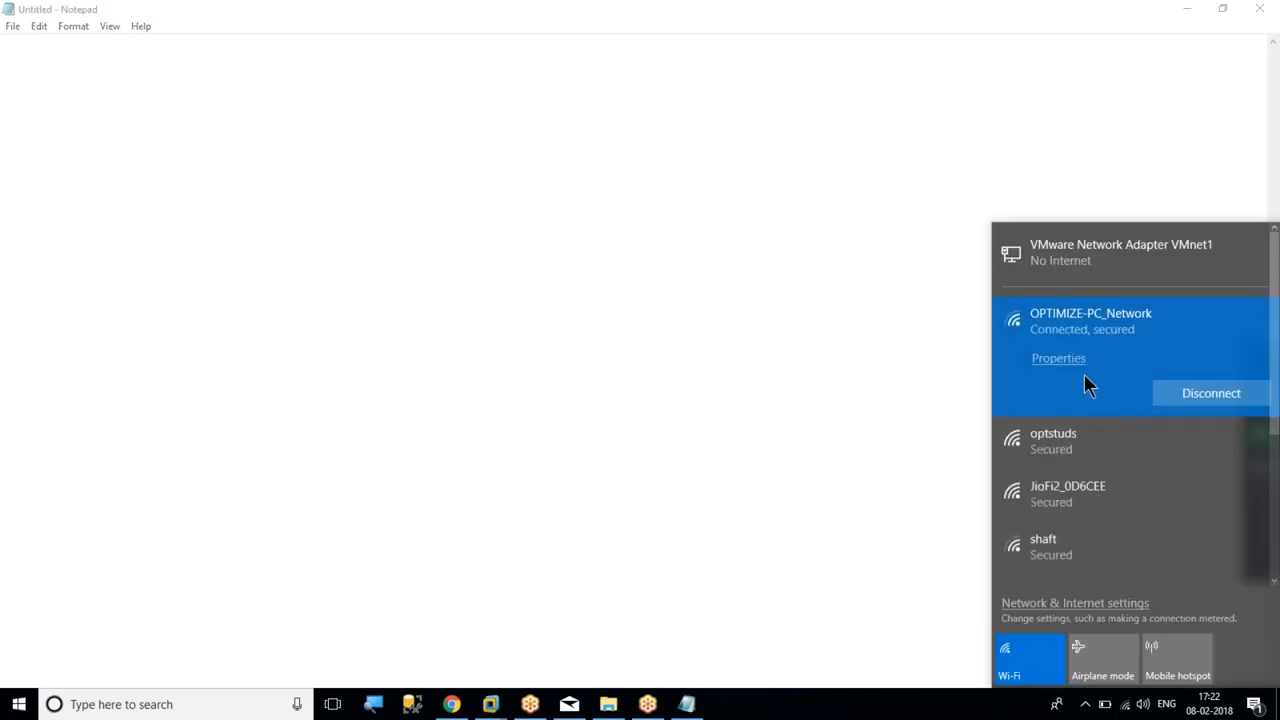
pyautogui.click(1073, 444)
pyautogui.click(1193, 447)
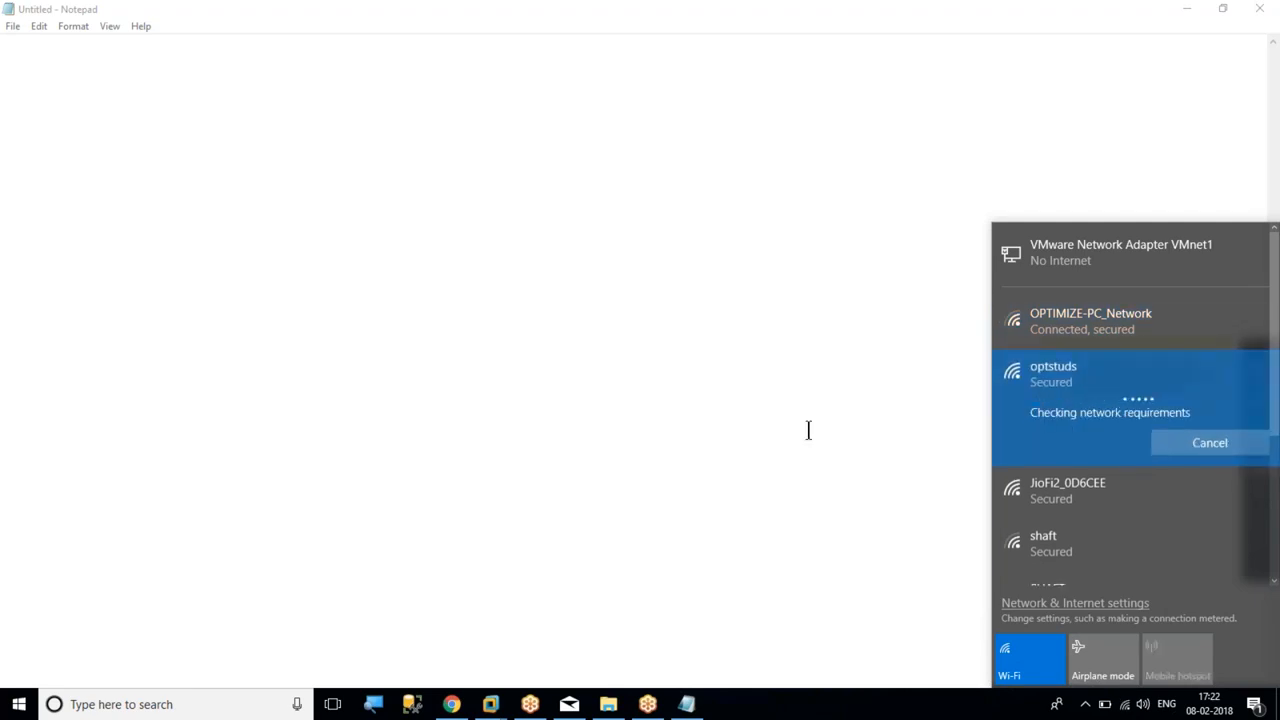
pyautogui.click(934, 143)
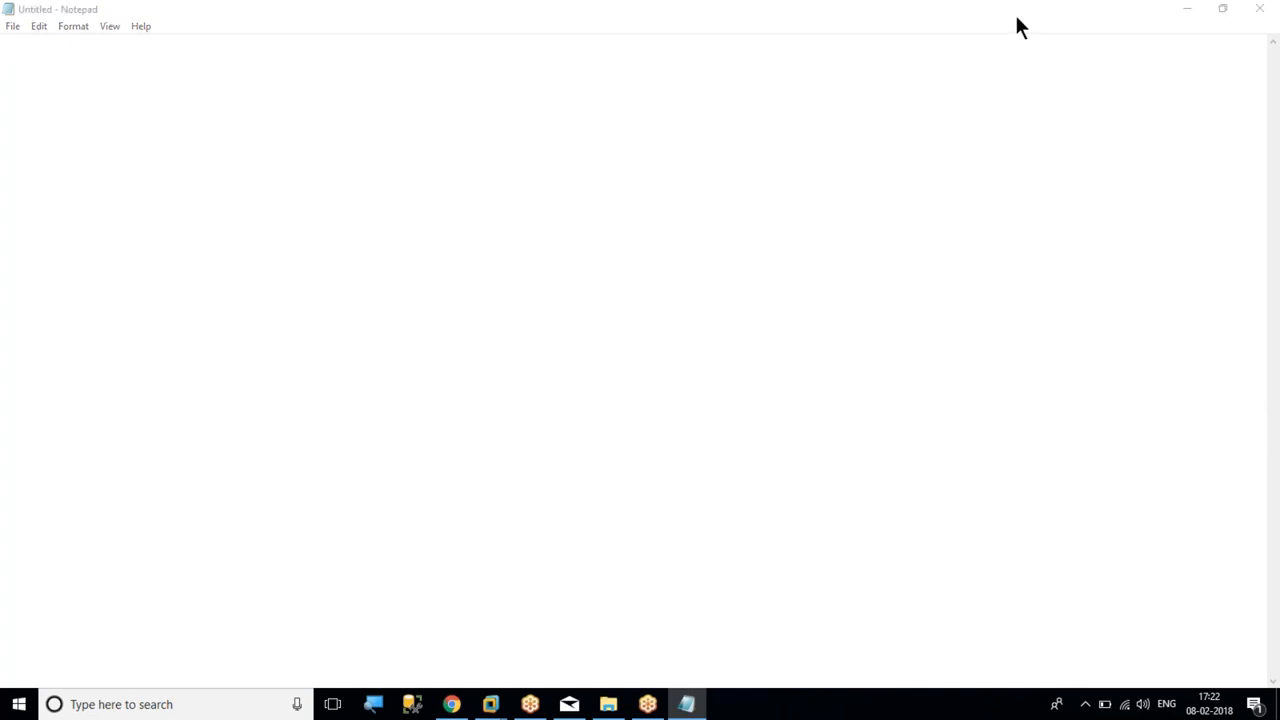
# Enter the heading "Configuring Windows Cluster" in the blank note and underline it with a row of equals signs
pyautogui.click(886, 97)
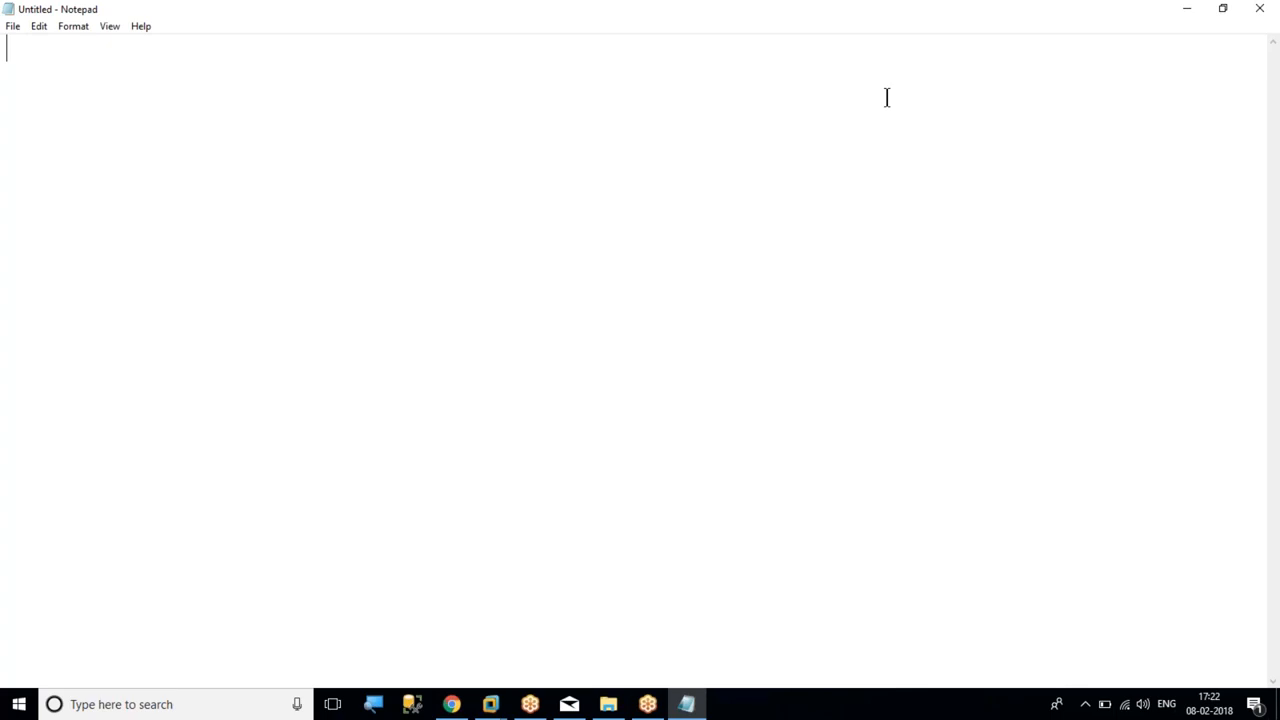
pyautogui.write('Configuring Windows Cluse')
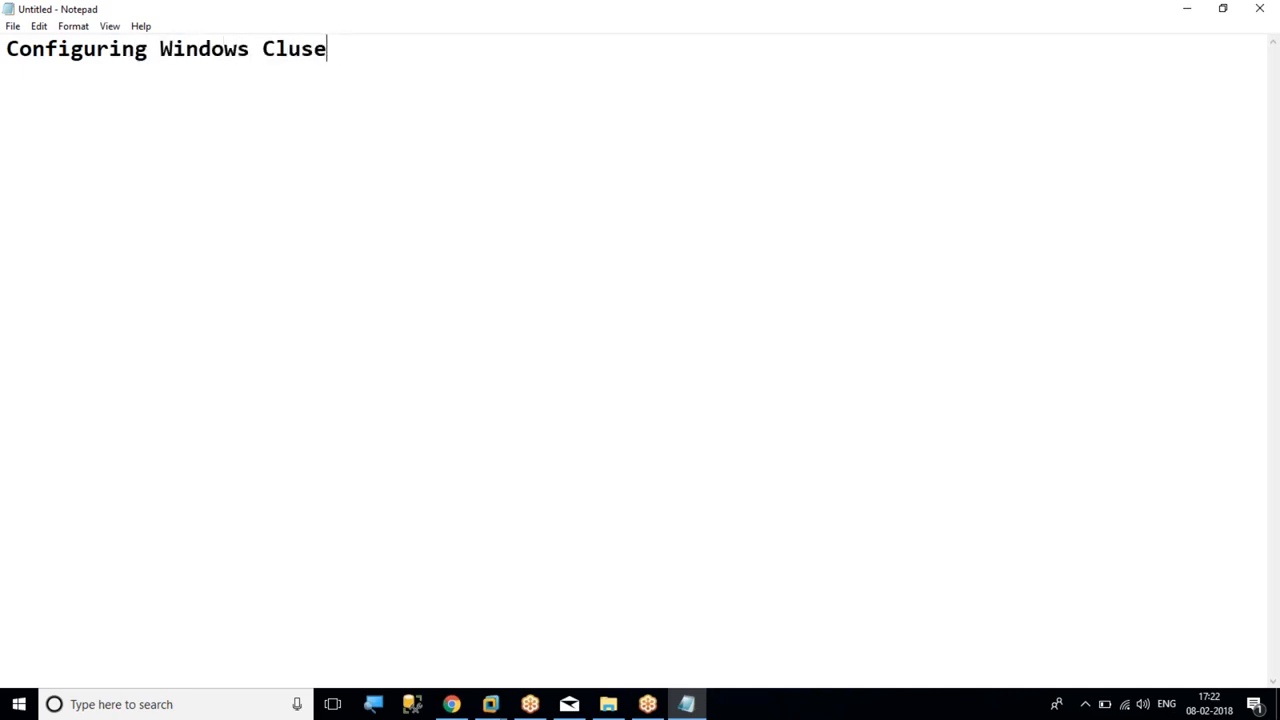
pyautogui.press('BackSpace')
pyautogui.write('ter')
pyautogui.press('Return')
pyautogui.write('========================')
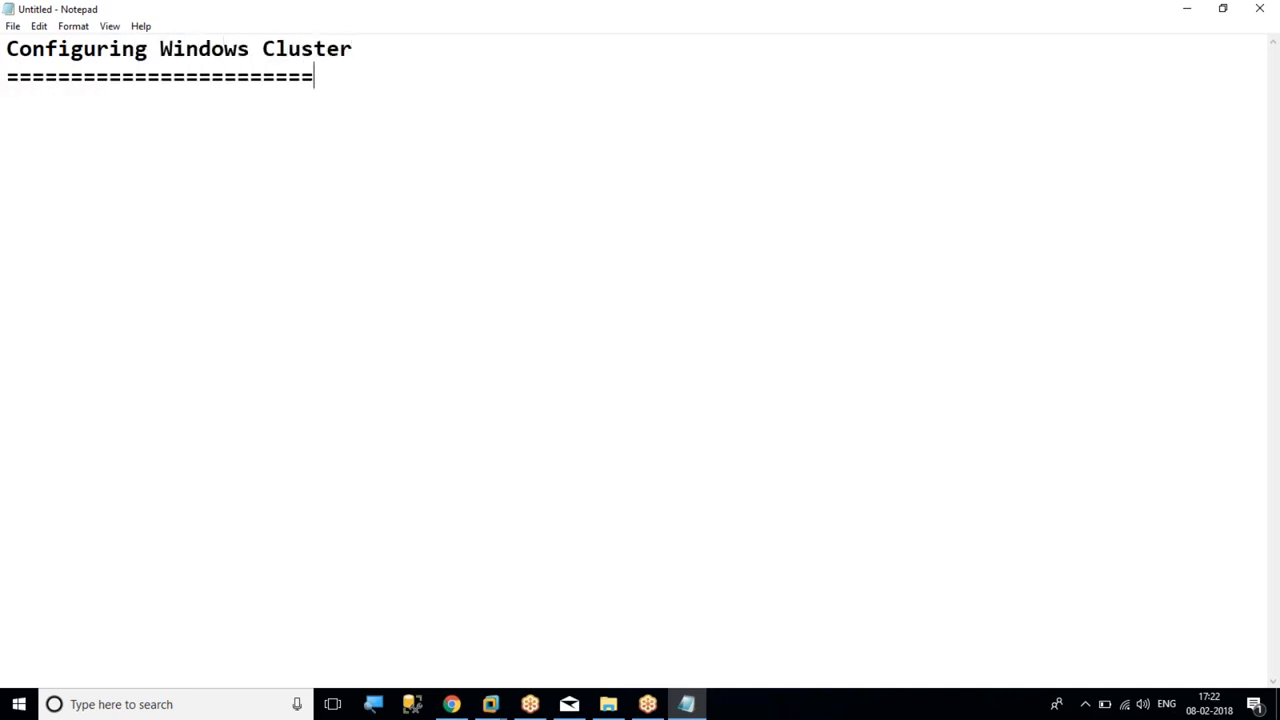
pyautogui.write('===')
# Add the indented point "--Cluster is a group of servers, connected to each other to make a set of services highly available to the users/appls"
pyautogui.press('Return')
pyautogui.press('Tab')
pyautogui.write('--')
pyautogui.write('Clust')
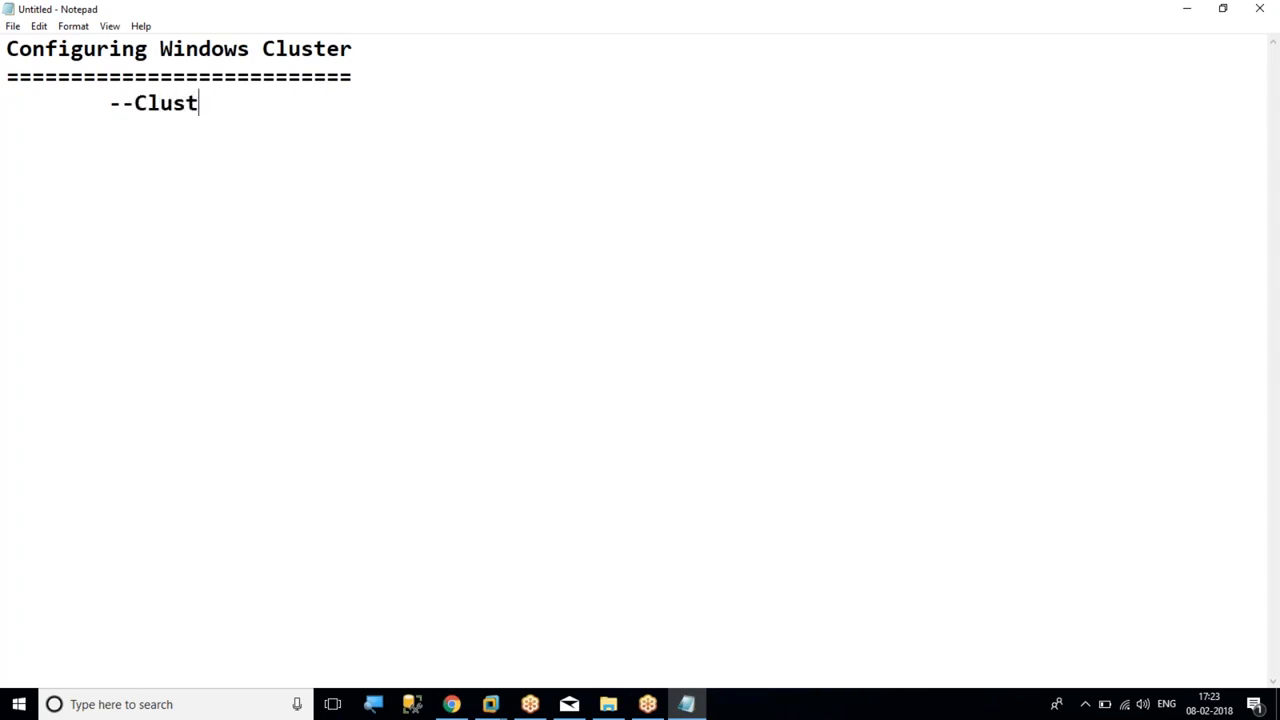
pyautogui.write('er is a group of ')
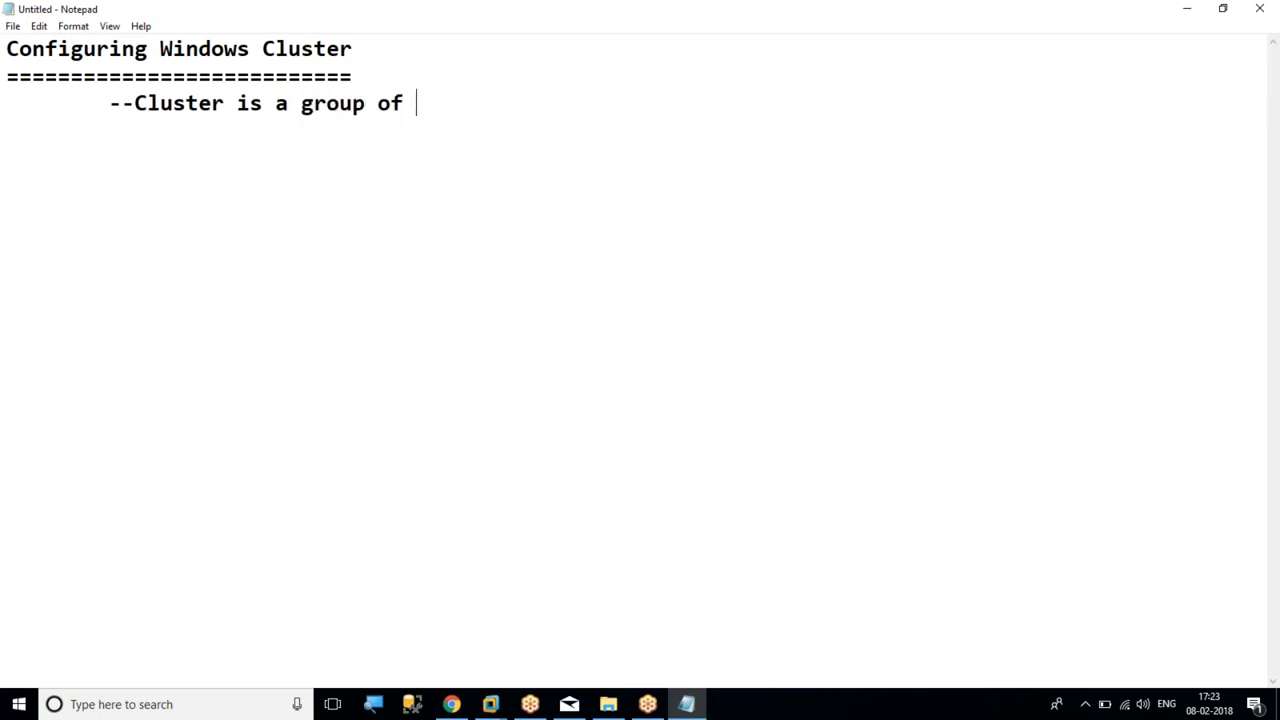
pyautogui.write('servers, con')
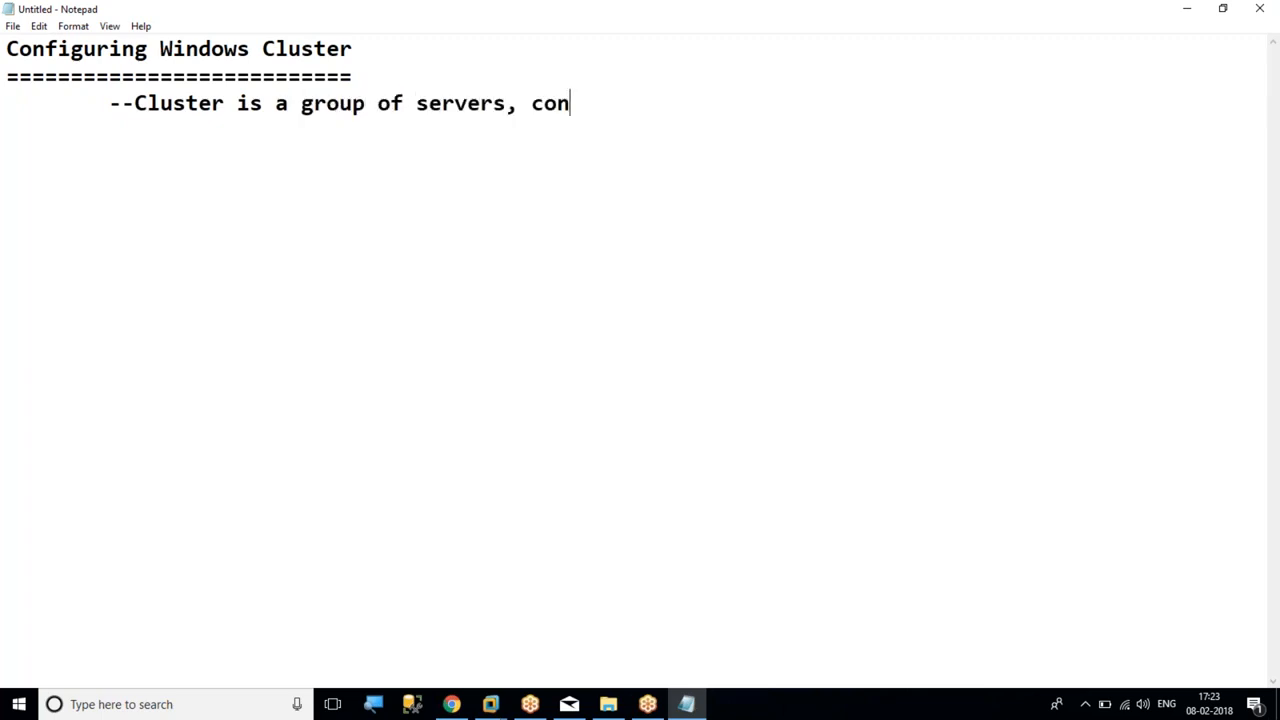
pyautogui.write('nected to each')
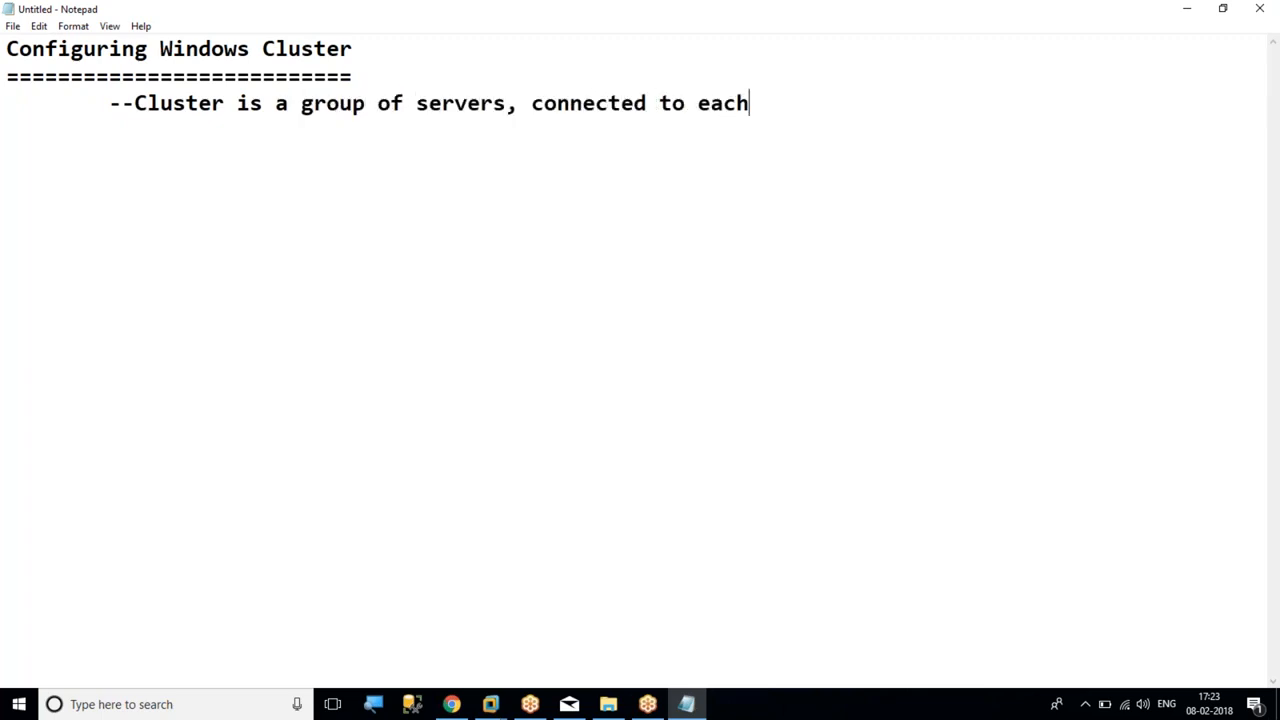
pyautogui.write(' other to make a s')
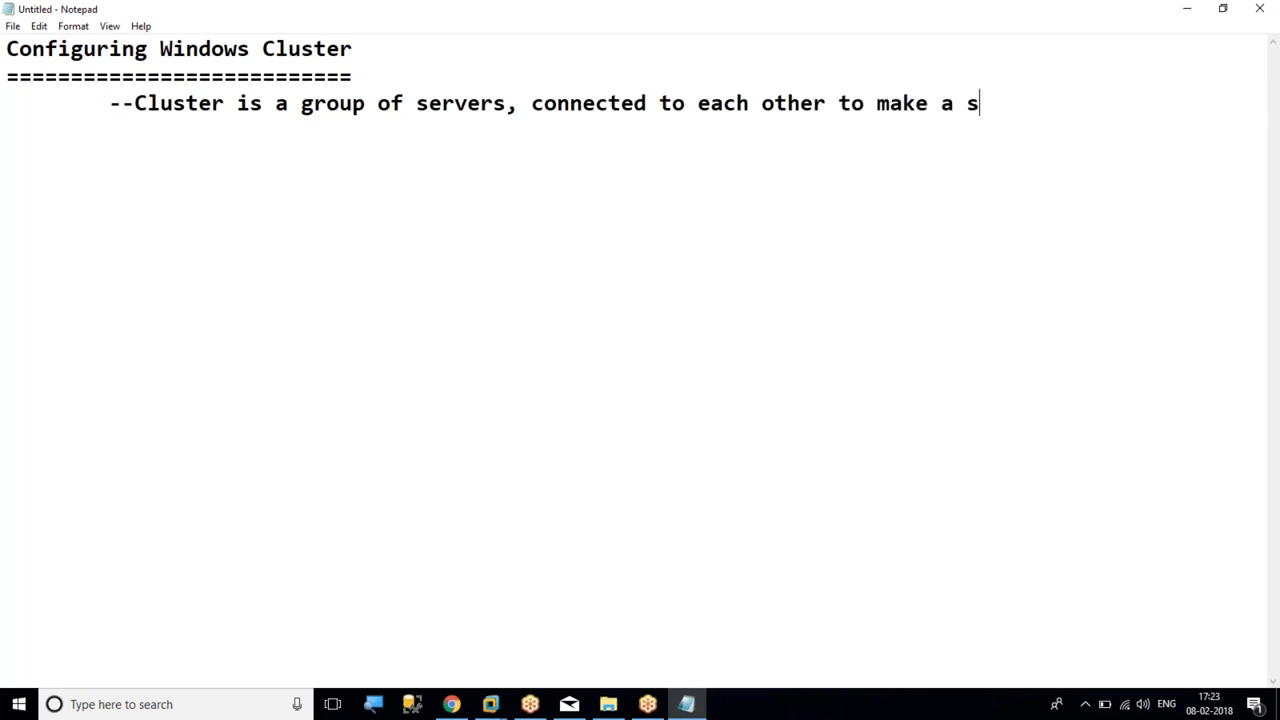
pyautogui.write('et of services ')
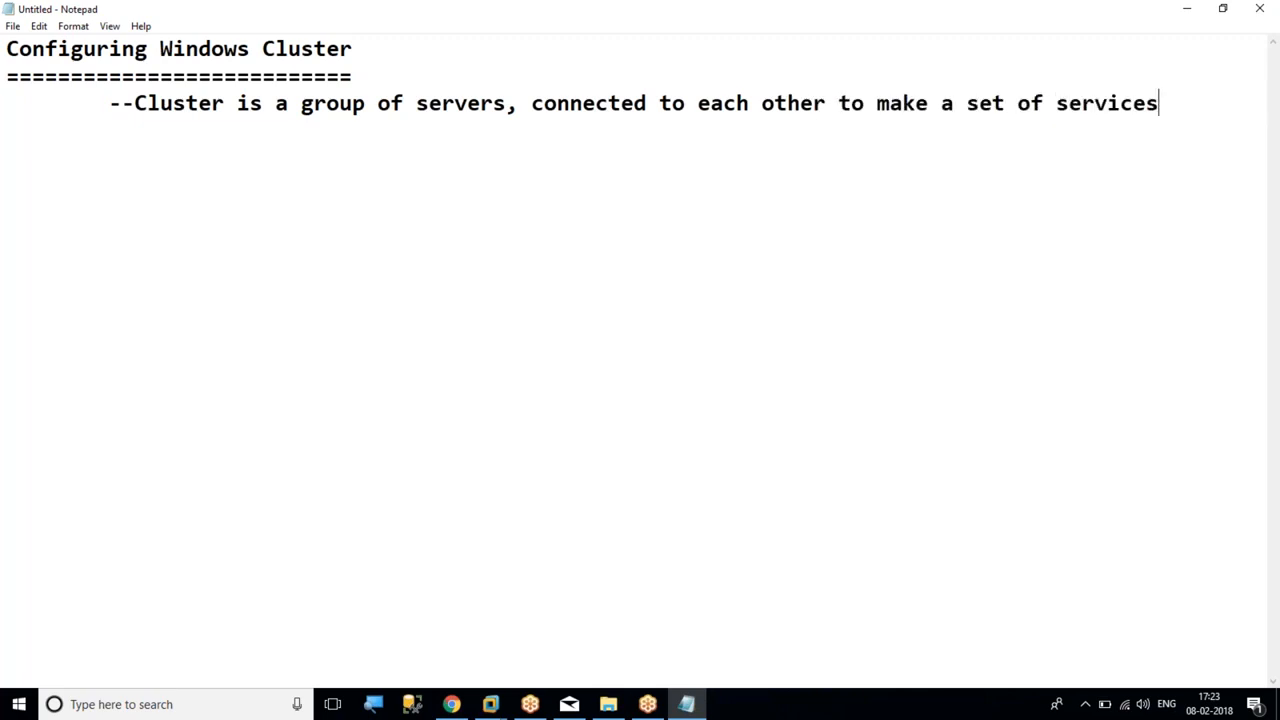
pyautogui.write('highl')
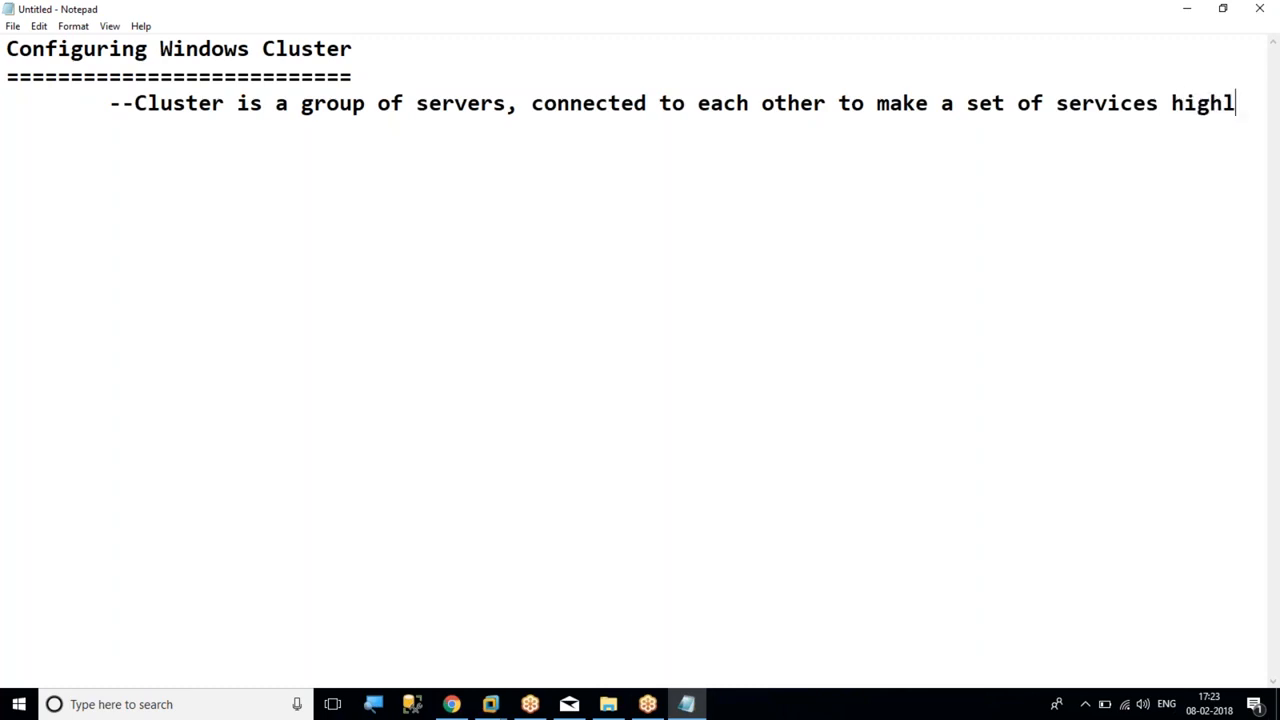
pyautogui.write('y availa')
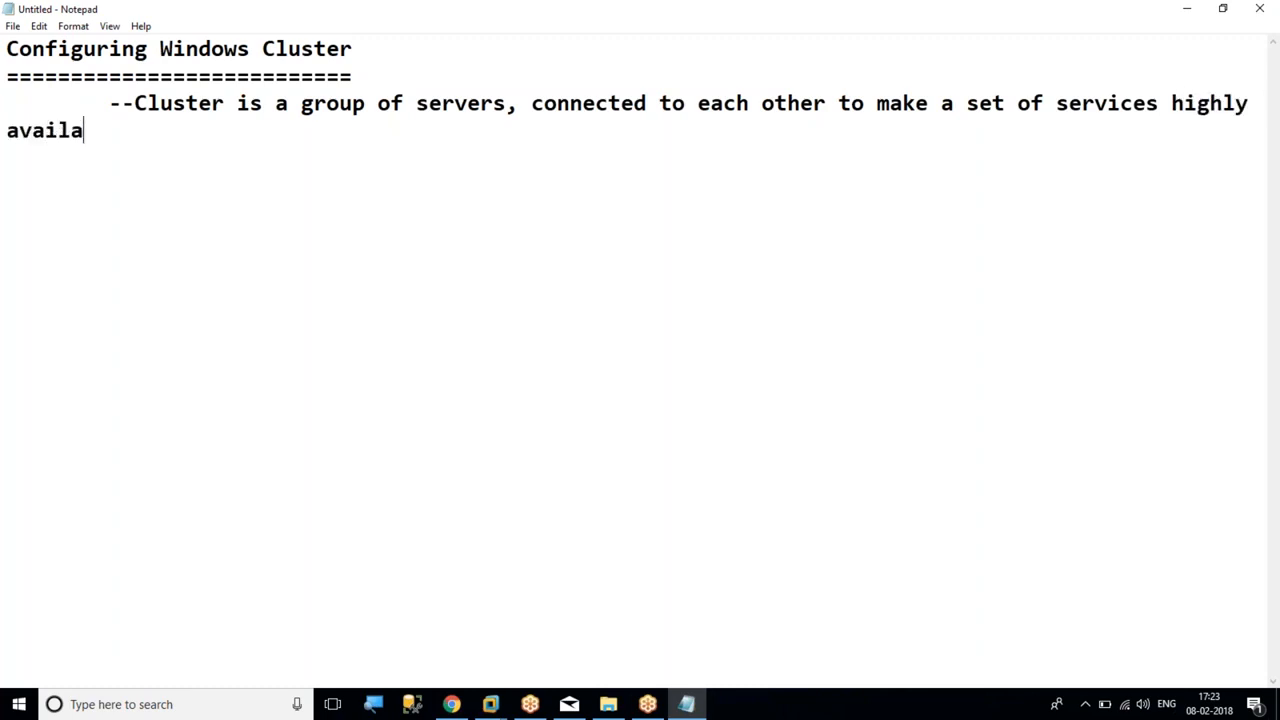
pyautogui.write('ble to the')
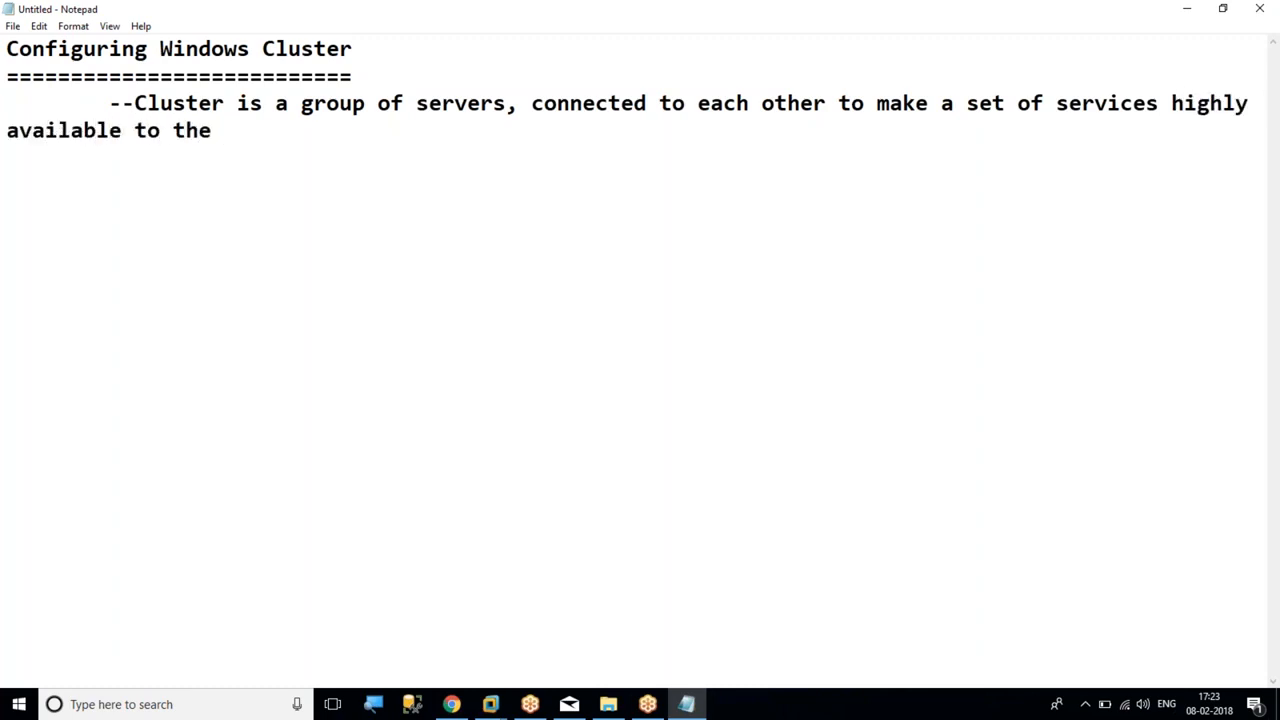
pyautogui.write(' users.')
pyautogui.press('BackSpace')
pyautogui.write('/appls')
# Indent the continuation "available to the users/appls" by two tab stops beneath the cluster definition
pyautogui.press('Home')
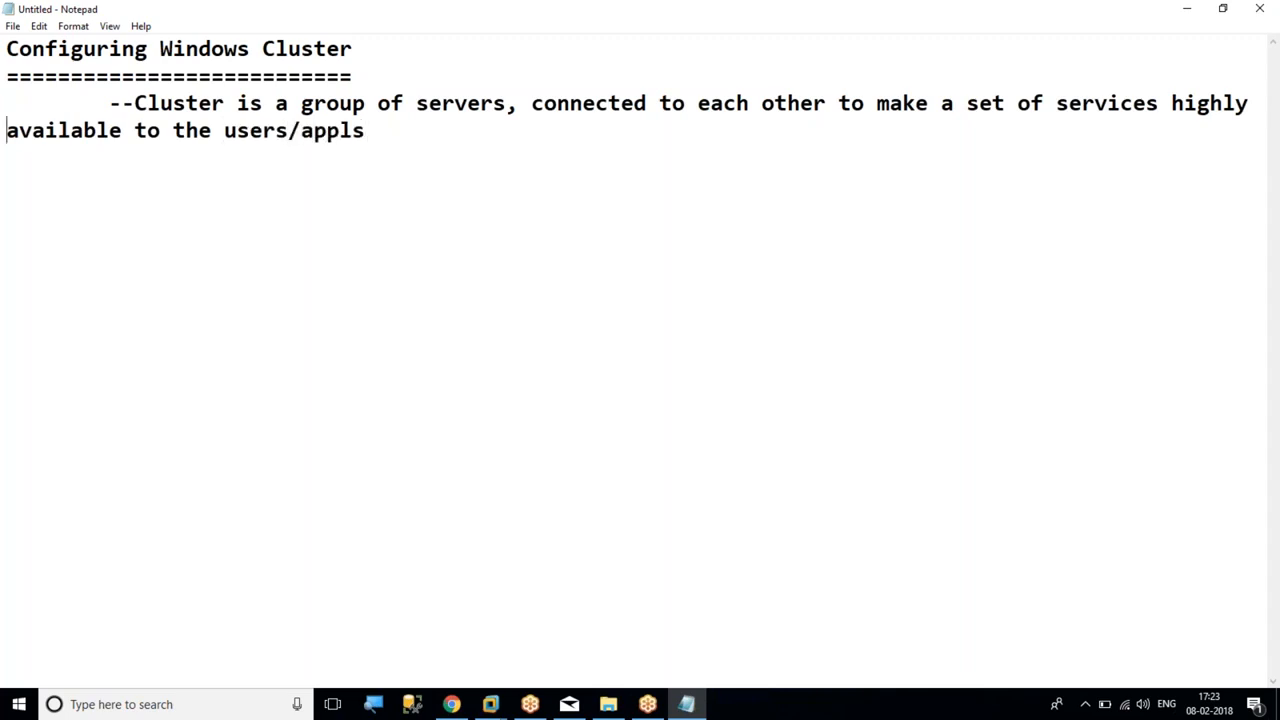
pyautogui.press('Tab')
pyautogui.press('Tab')
# Add the point "--The servers in a cluster are called nodes." below the cluster definition, indented one level
pyautogui.press('End')
pyautogui.press('Return')
pyautogui.press('Tab')
pyautogui.press('Tab')
pyautogui.write('--')
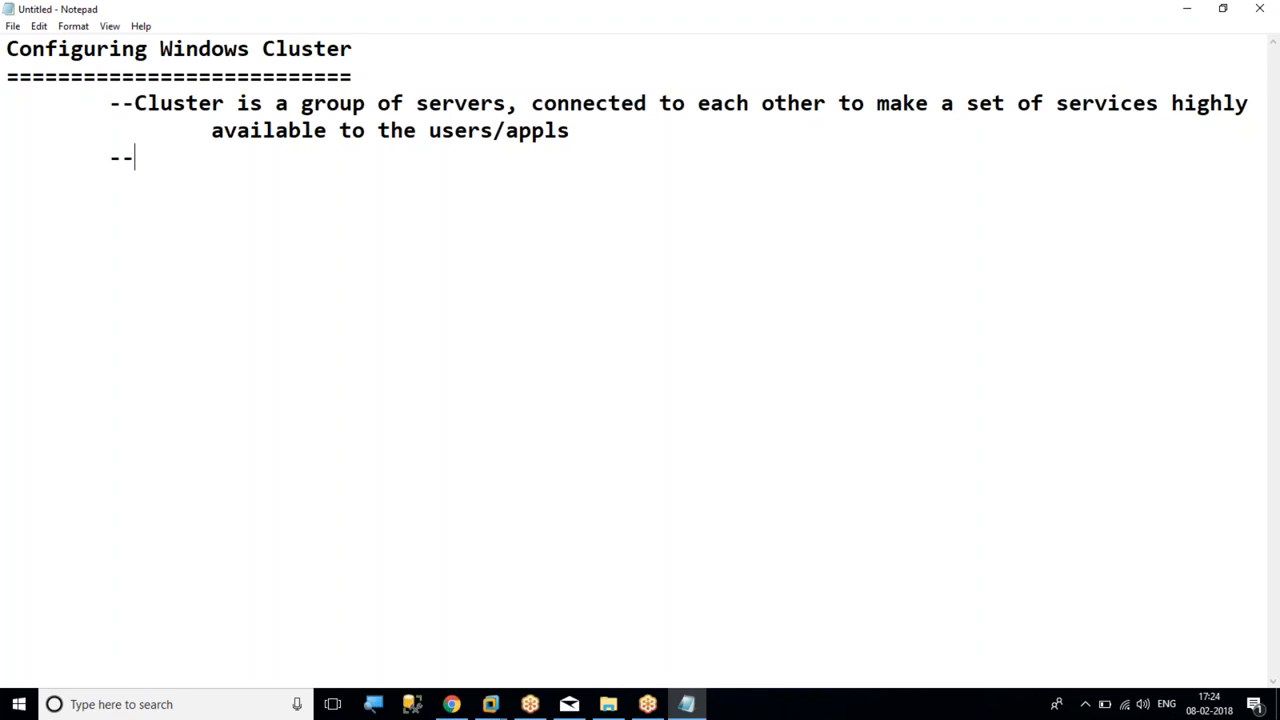
pyautogui.write('The servers in a cl')
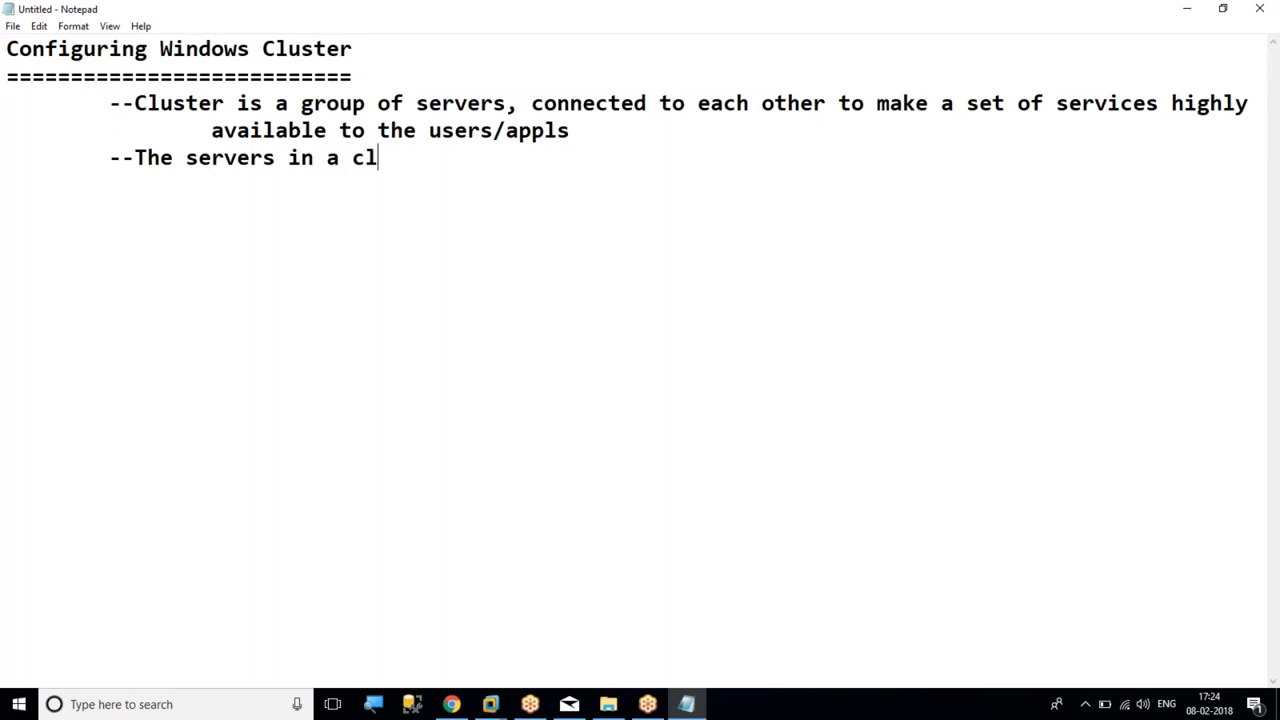
pyautogui.write('uster are called nodes.')
# Add the point "--We need two types of networks" below the nodes point at the same indent
pyautogui.press('Return')
pyautogui.press('Tab')
pyautogui.press('Tab')
pyautogui.press('BackSpace')
pyautogui.write('--')
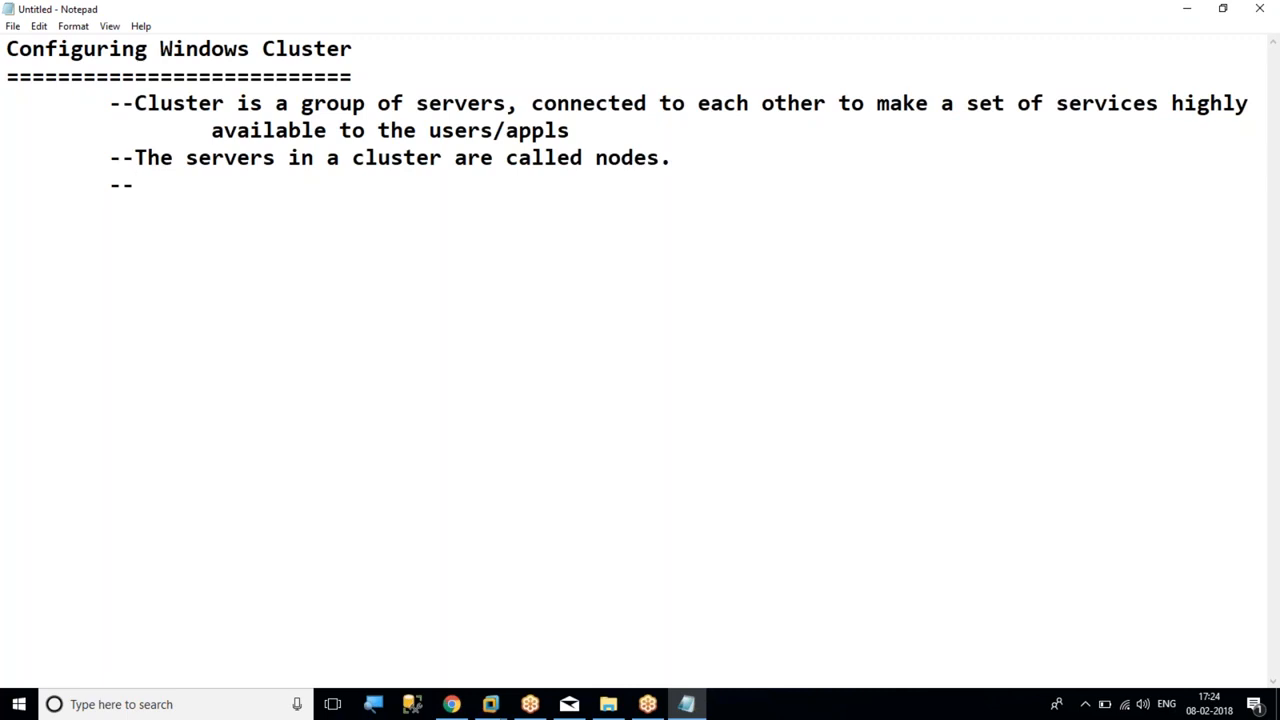
pyautogui.write('We need two types of networks')
# List "--Public" and "--Private" as sub-points indented two levels under the network types point
pyautogui.press('Return')
pyautogui.press('Tab')
pyautogui.press('Tab')
pyautogui.write('--Public')
pyautogui.press('Tab')
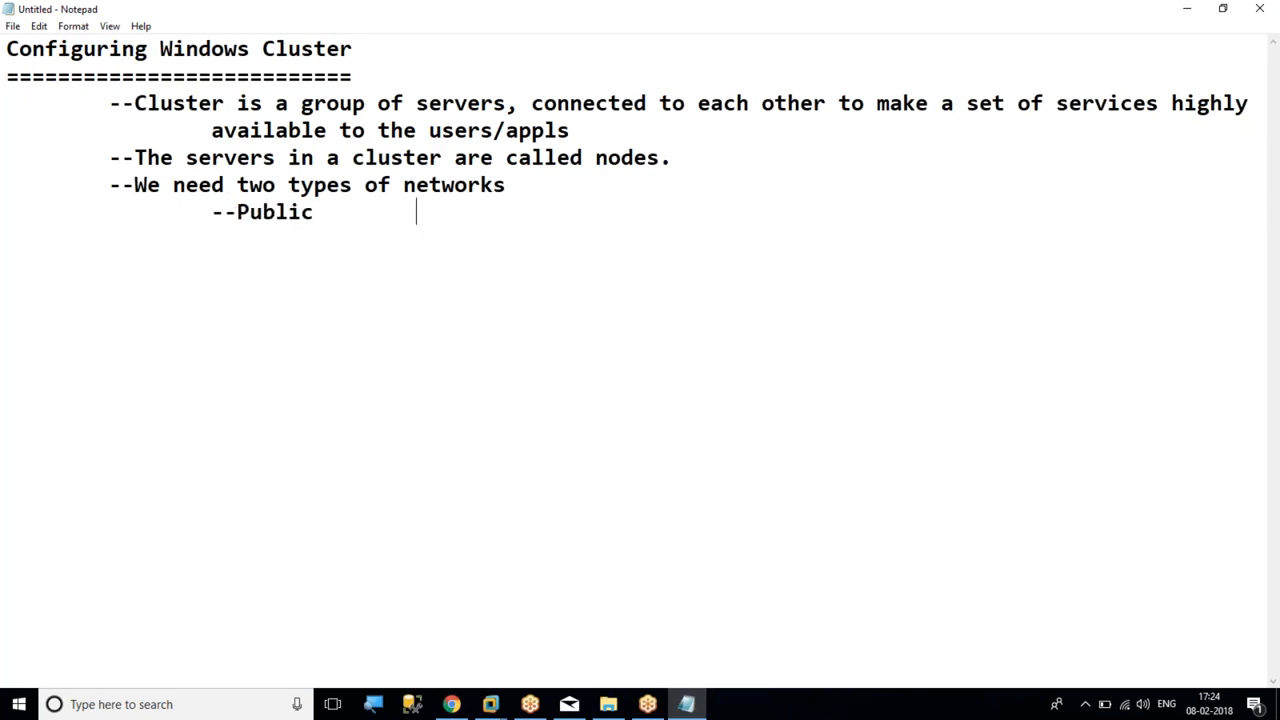
pyautogui.press('Return')
pyautogui.press('Tab')
pyautogui.press('Tab')
pyautogui.write('--Private')
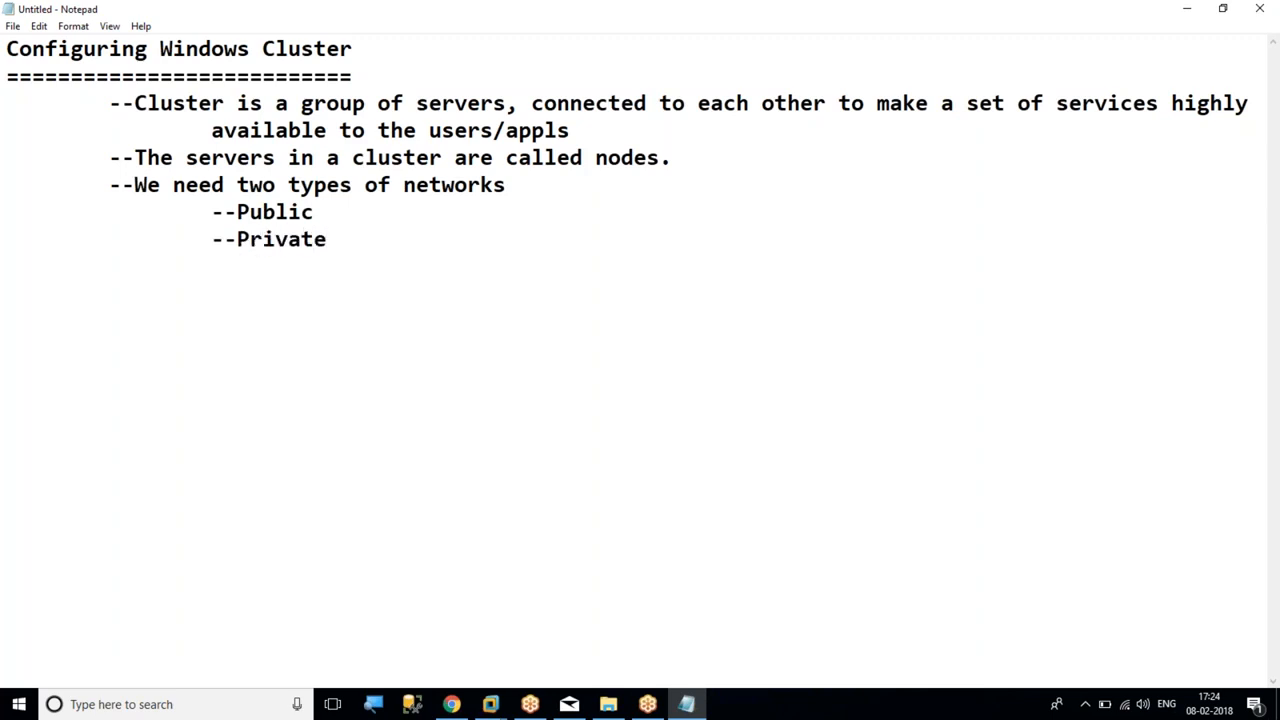
# Add the bullet "* Internal communications between the nodes i.e. cluster resources." under "--Private", indented three levels
pyautogui.press('Tab')
pyautogui.press('Return')
pyautogui.press('Tab')
pyautogui.press('Tab')
pyautogui.press('Tab')
pyautogui.write('* Internal communicati')
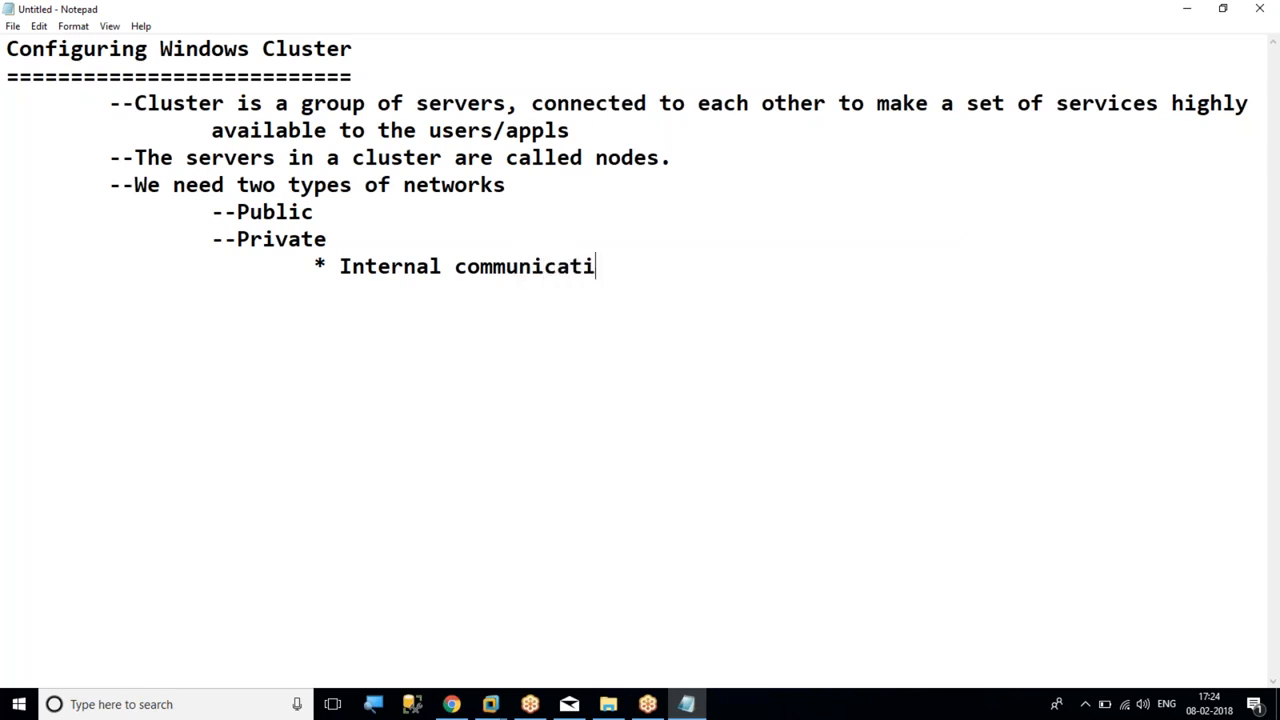
pyautogui.write('ons between th')
pyautogui.write('e nodes.')
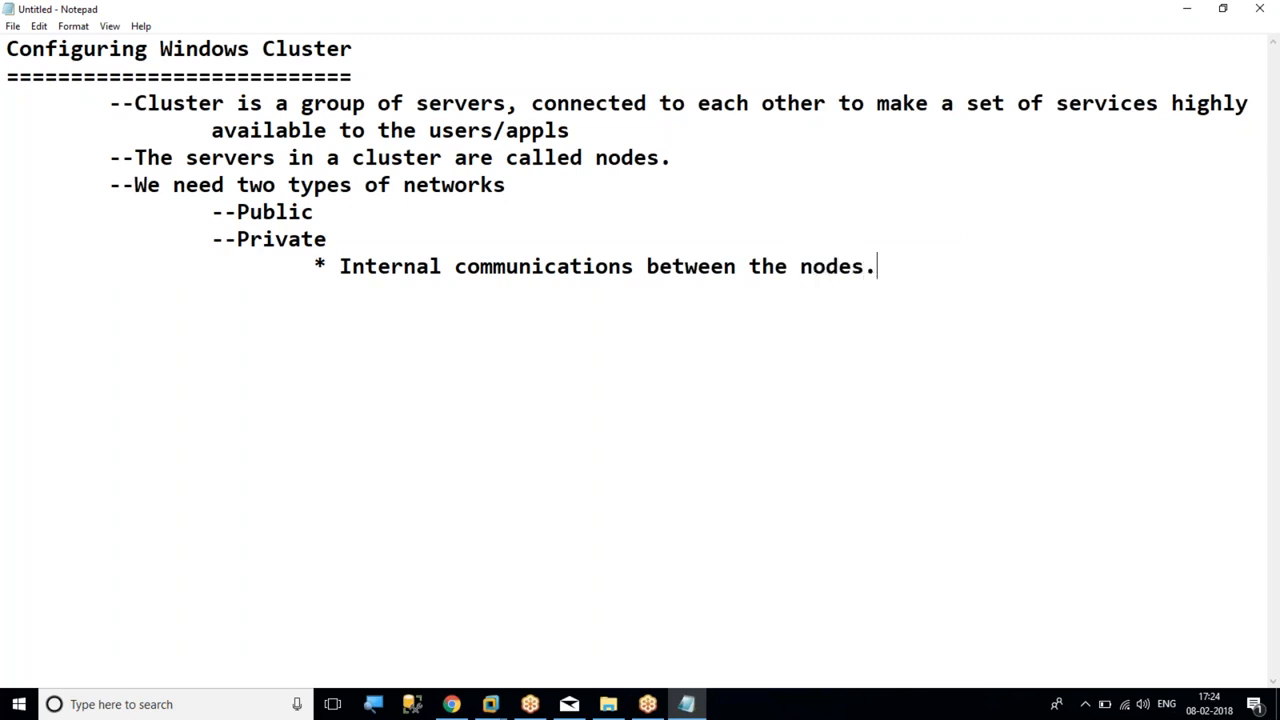
pyautogui.press('BackSpace')
pyautogui.write('i.e. cluster ')
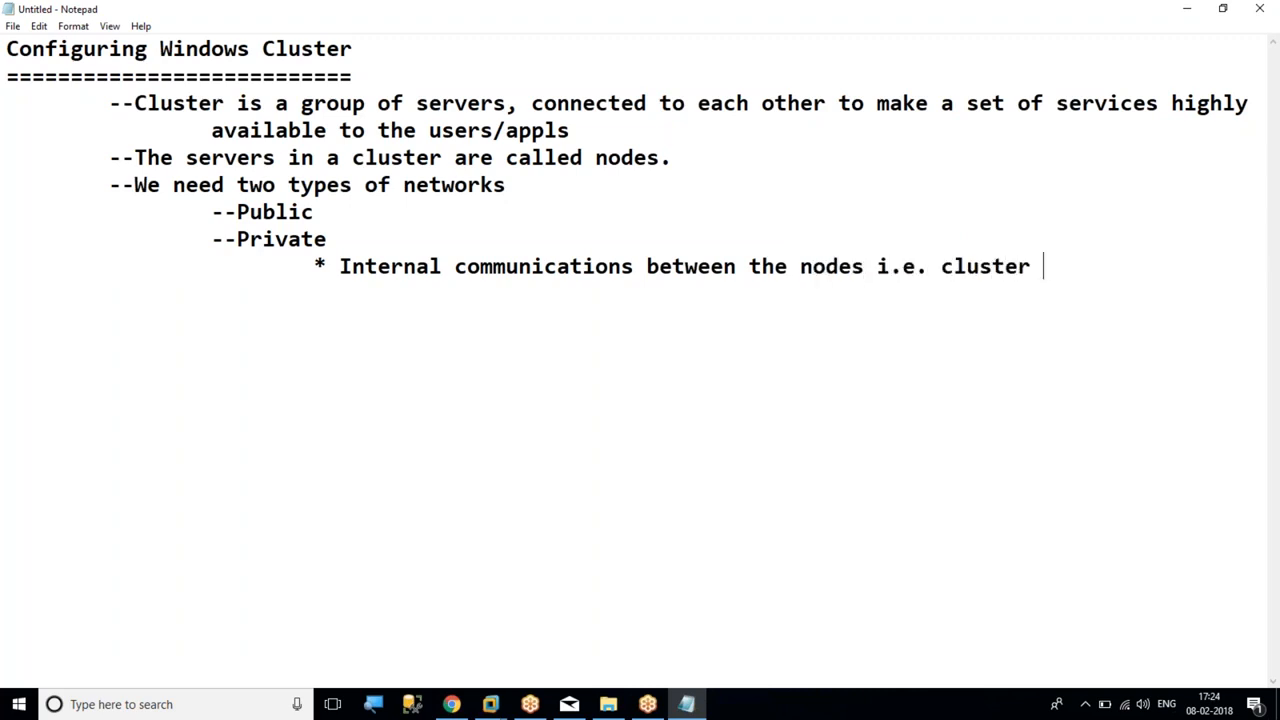
pyautogui.write('resources.')
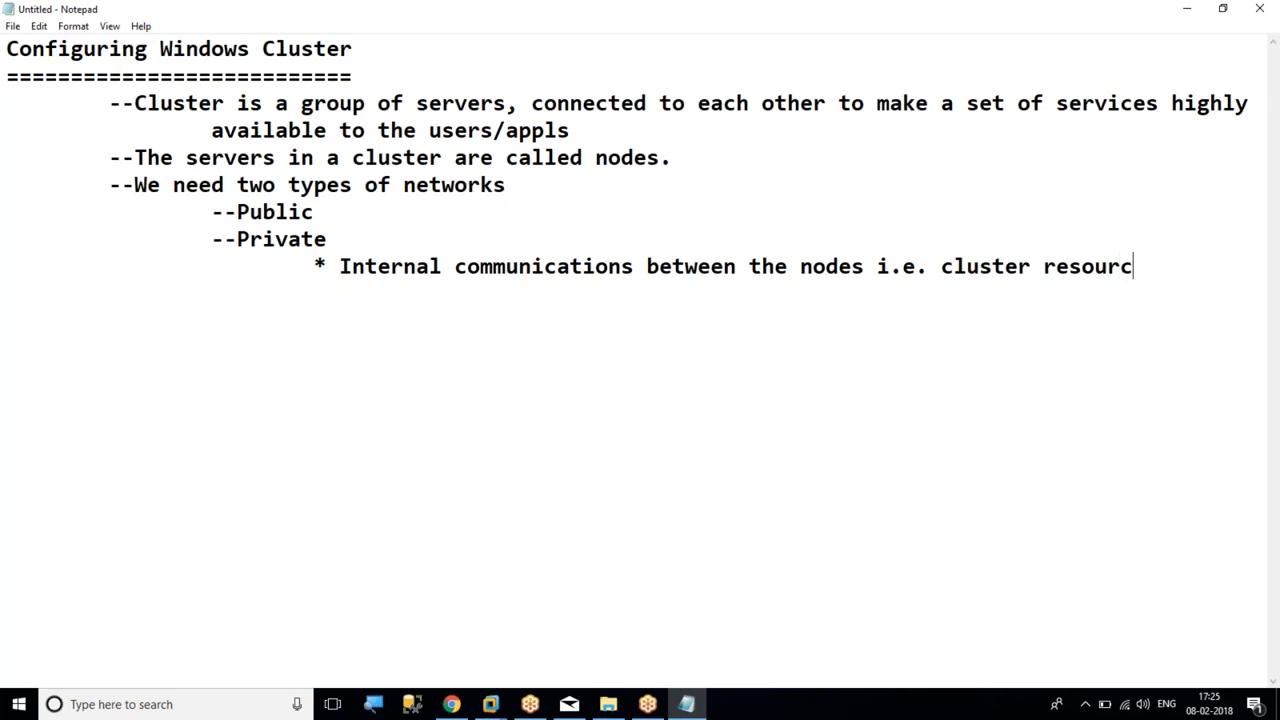
# Insert the bullet "* For appls/user access" under "--Public", indented three levels
pyautogui.click(417, 212)
pyautogui.press('Return')
pyautogui.press('Tab')
pyautogui.press('Tab')
pyautogui.press('Tab')
pyautogui.write('* T')
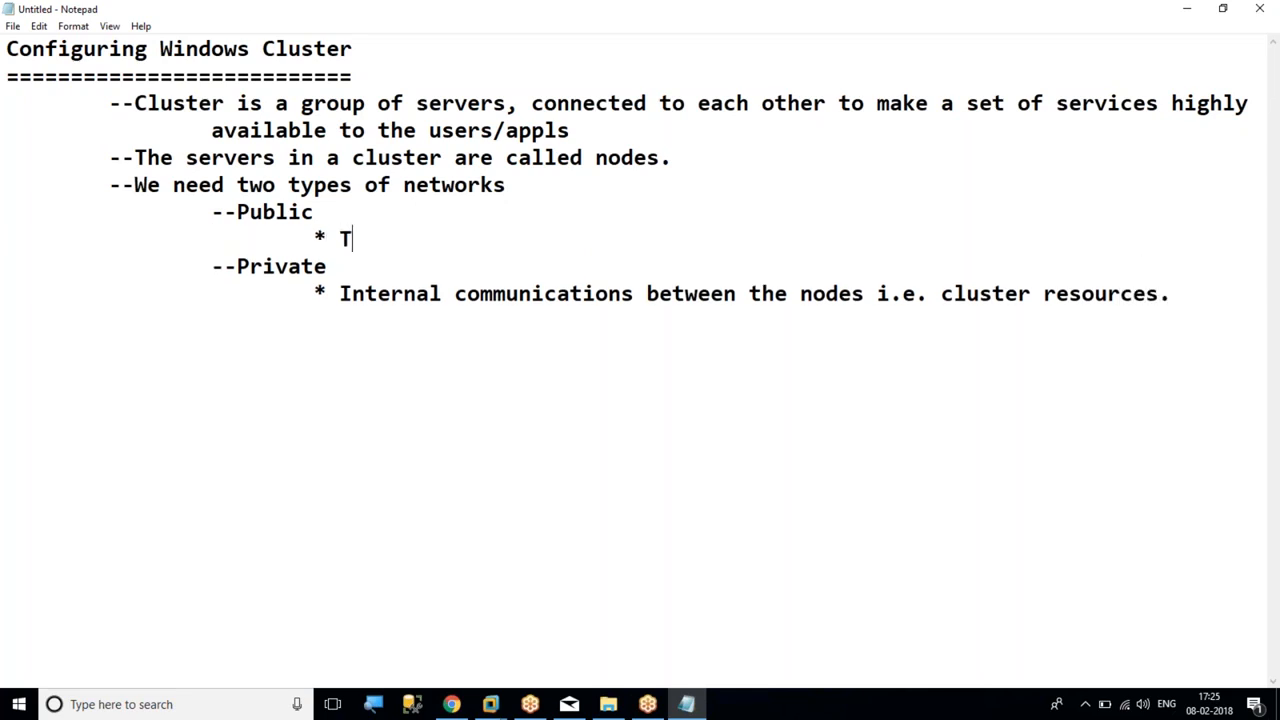
pyautogui.press('BackSpace')
pyautogui.write('For appls/user ')
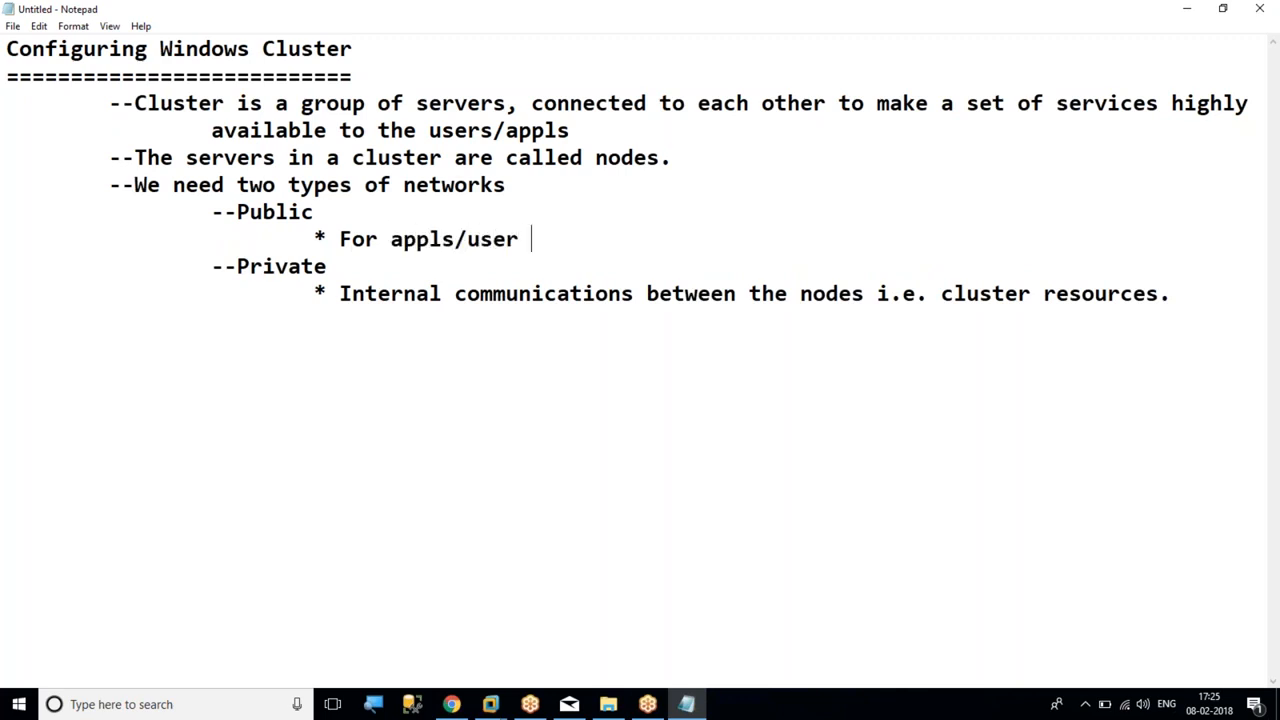
pyautogui.write('access')
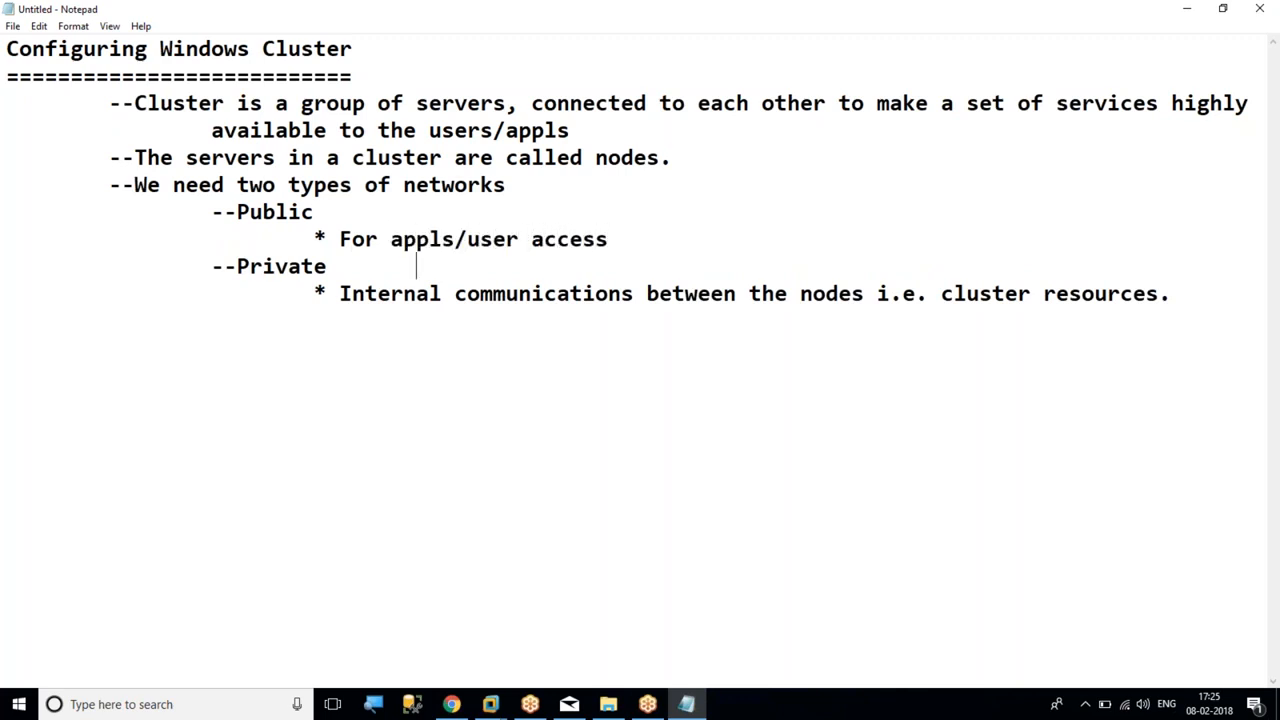
# Add the point "--We need server os i.e windows server 2012, 2016 etc" at the end of the notes, indented one level
pyautogui.hotkey('ctrl', 'End')
pyautogui.press('Return')
pyautogui.press('Tab')
pyautogui.write('--')
pyautogui.write('We need ser')
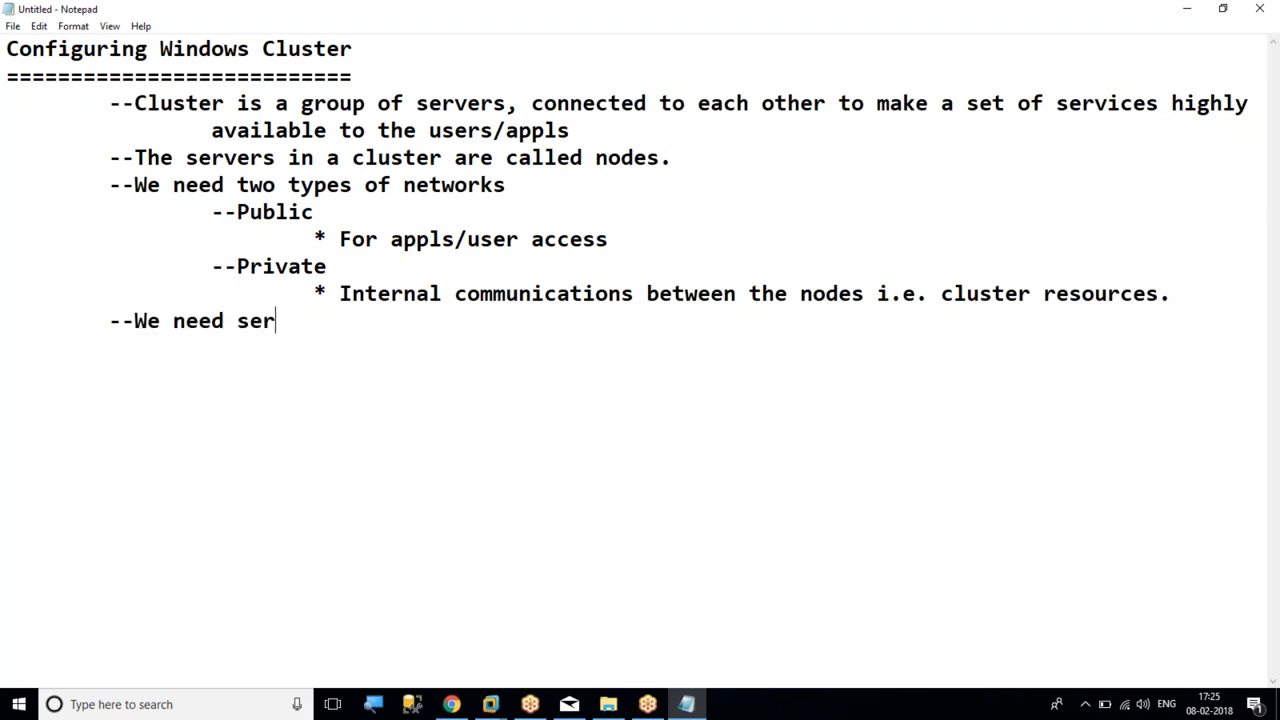
pyautogui.write('ver os il')
pyautogui.press('BackSpace')
pyautogui.write('.e windows server ')
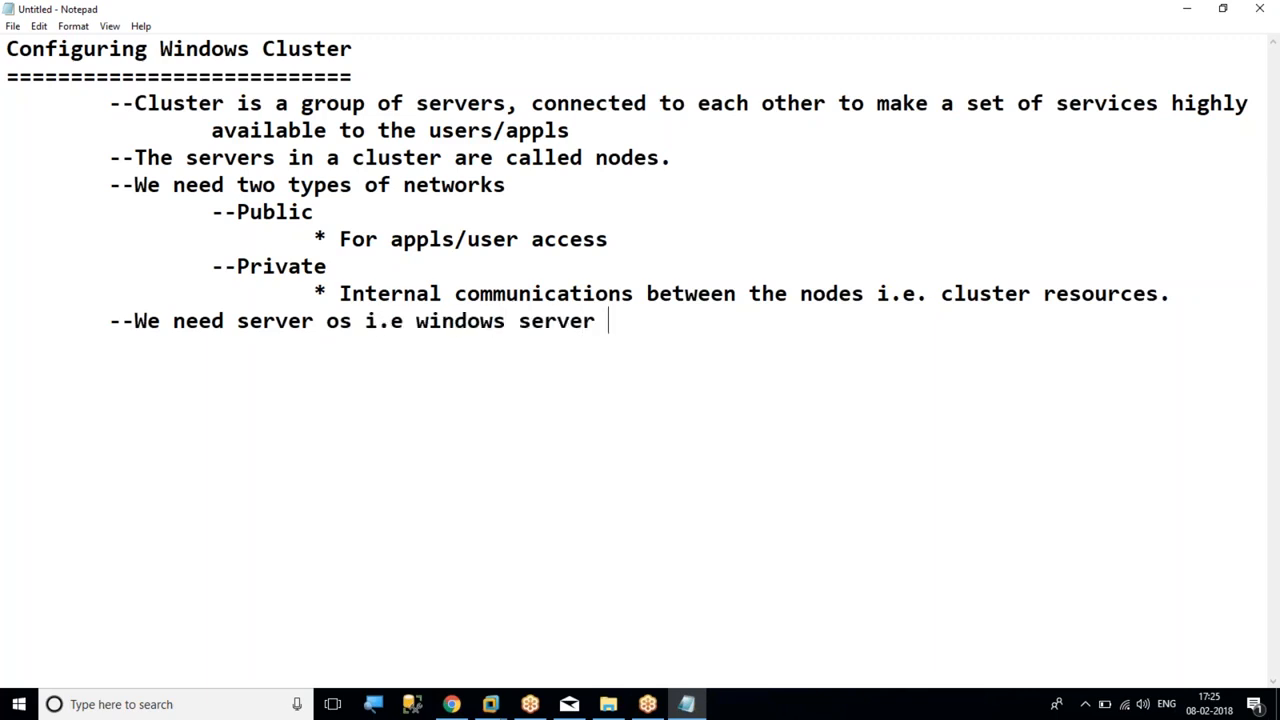
pyautogui.write('2012, 201')
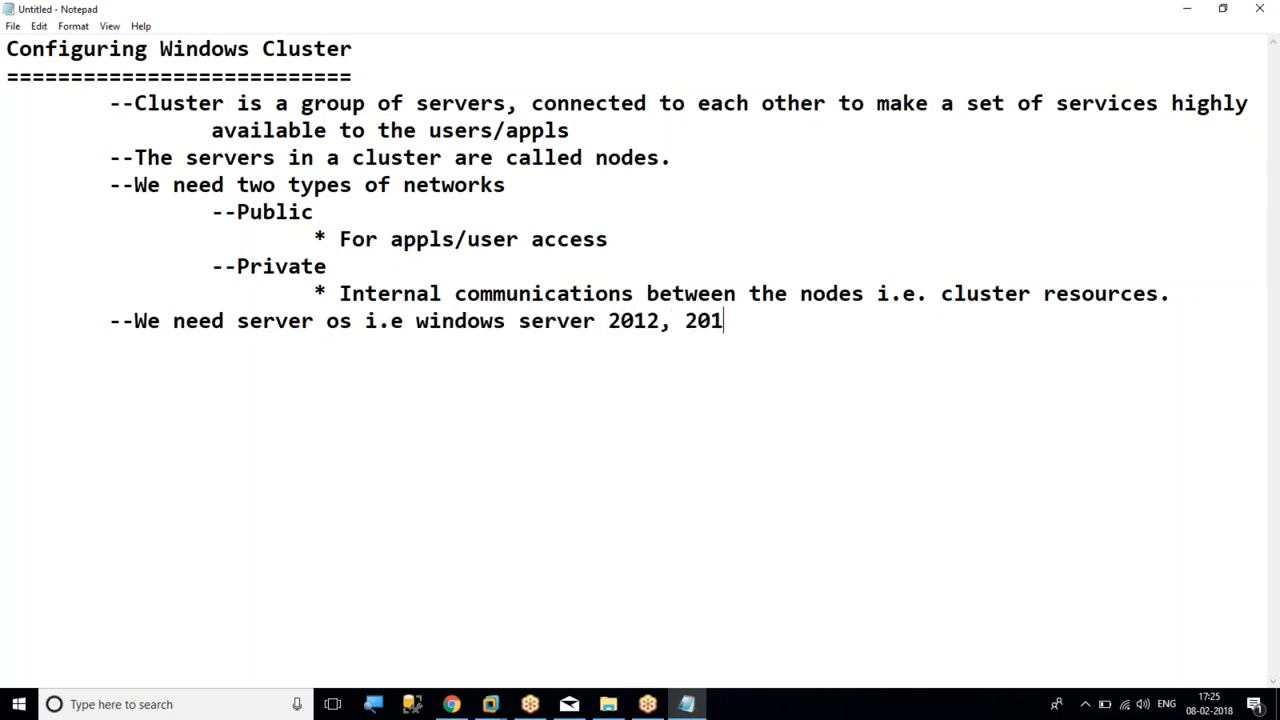
pyautogui.write('6 etc')
# Start a new "--" point on the line below the server OS requirement, indented one level
pyautogui.press('Return')
pyautogui.press('Tab')
pyautogui.write('--')
# Examine the services starting with C in the Windows Services console (services.msc), closing the console when done
pyautogui.press('super+r')
pyautogui.write('ser')
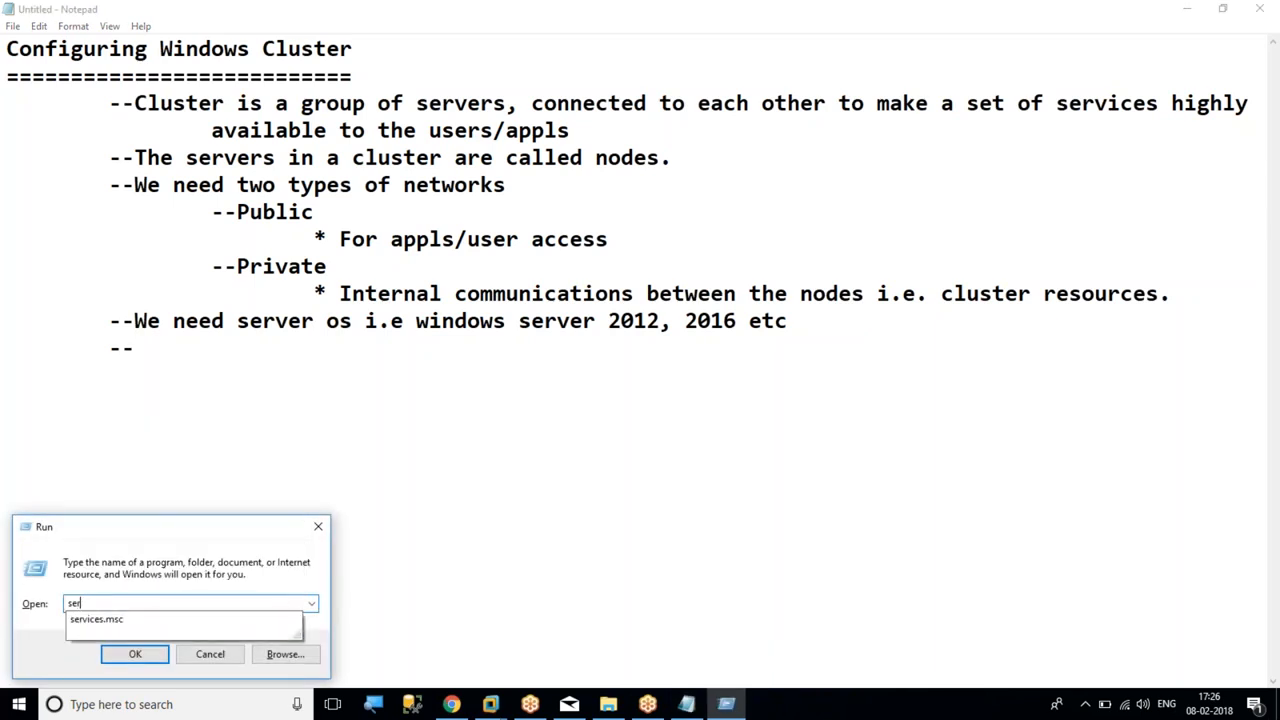
pyautogui.press('Down')
pyautogui.press('Return')
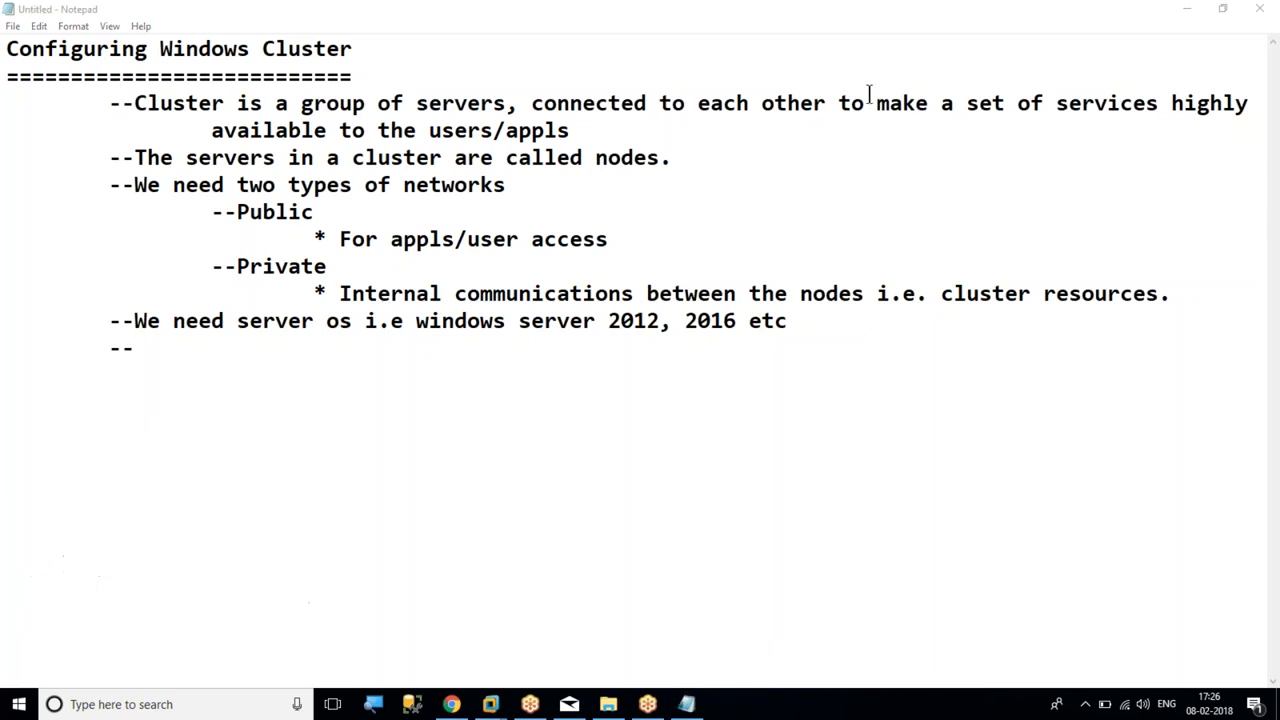
pyautogui.click(359, 228)
pyautogui.press('c')
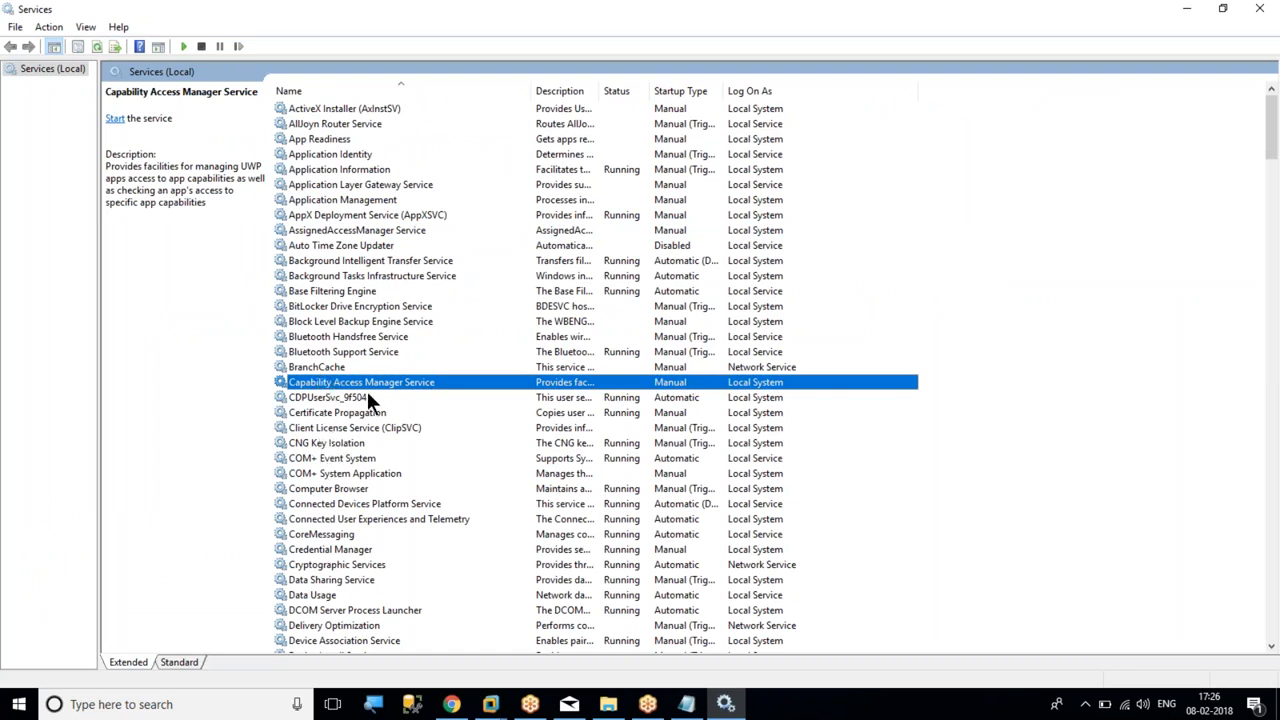
pyautogui.click(1268, 9)
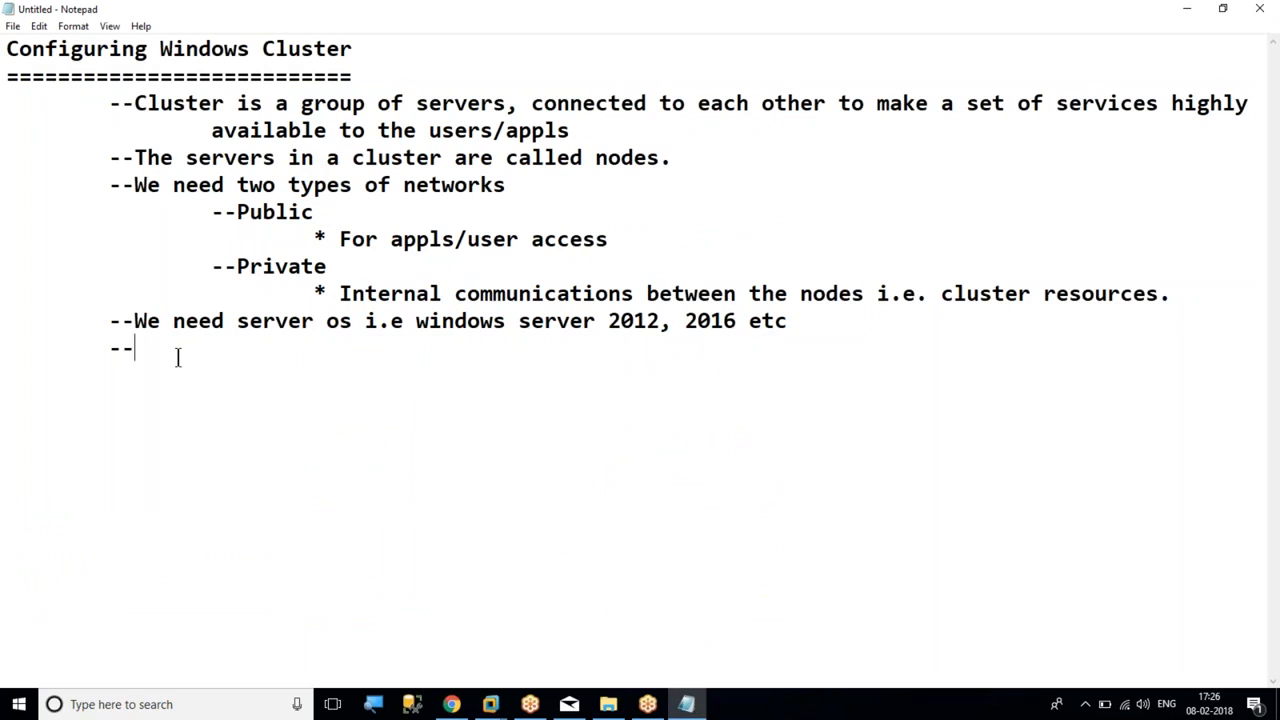
# Fill in the empty "--" point with "Cluster service is created in each node, which is responsible for heartbeat,"
pyautogui.write('Cluster service is created in each node, which is responsible for heartbeat')
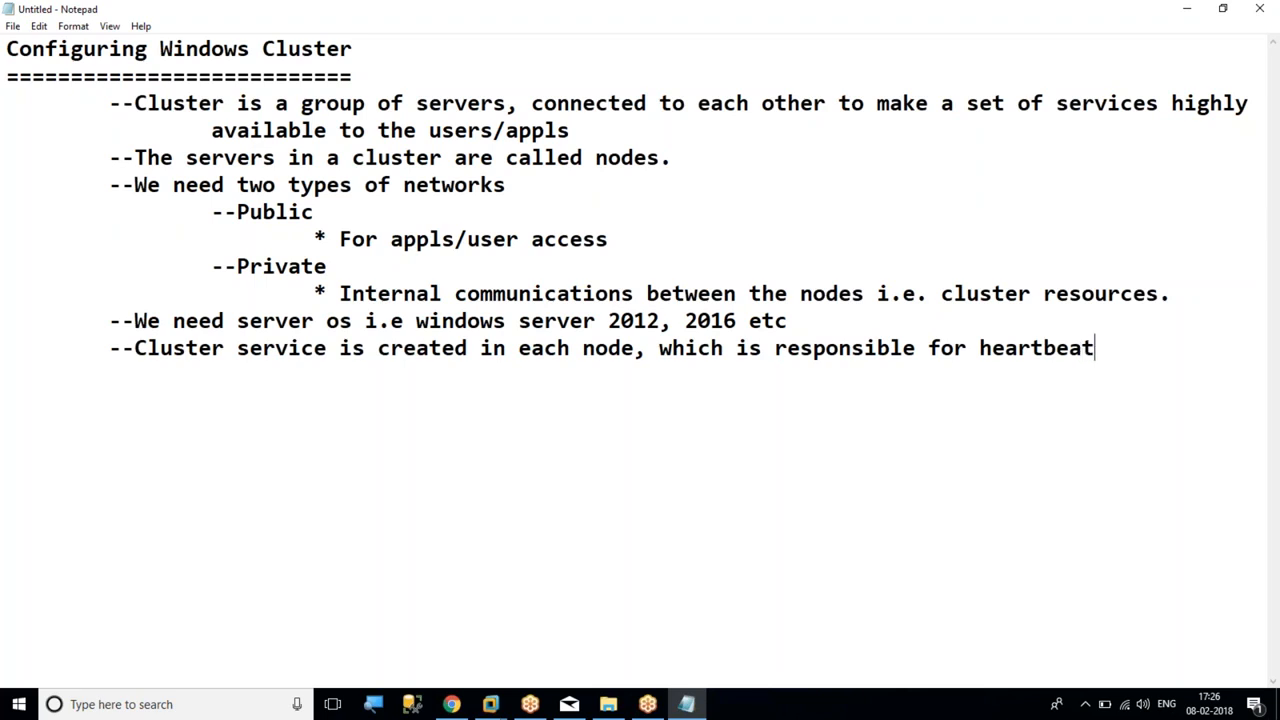
pyautogui.write(', writing cluster errors')
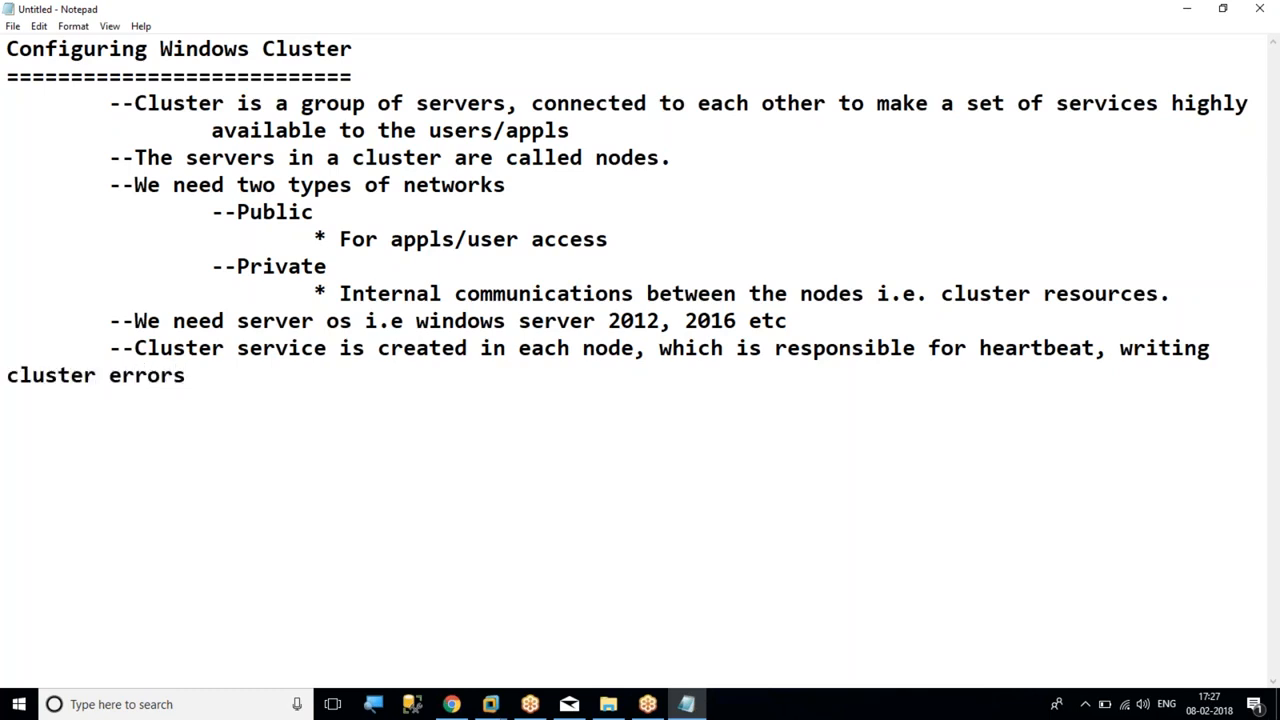
# Continue the cluster service point with "writing cluster errors, performing failover...."
pyautogui.write(', performi')
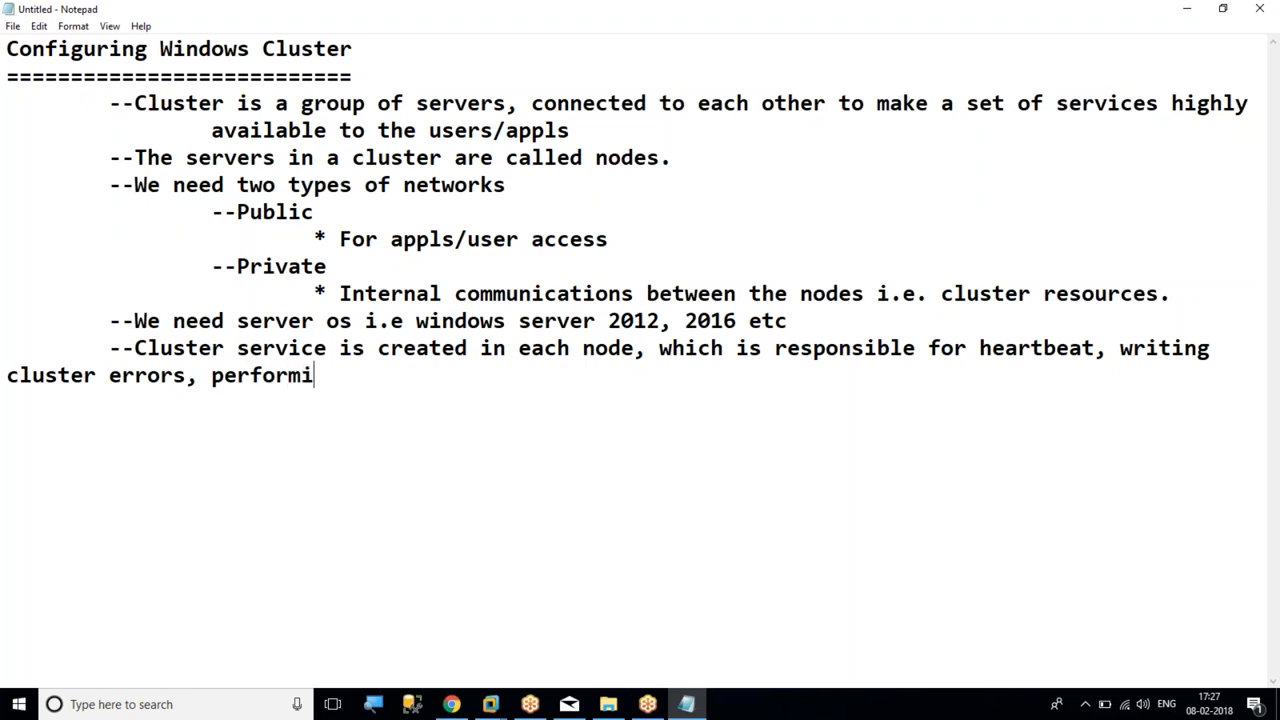
pyautogui.write('ng failover....')
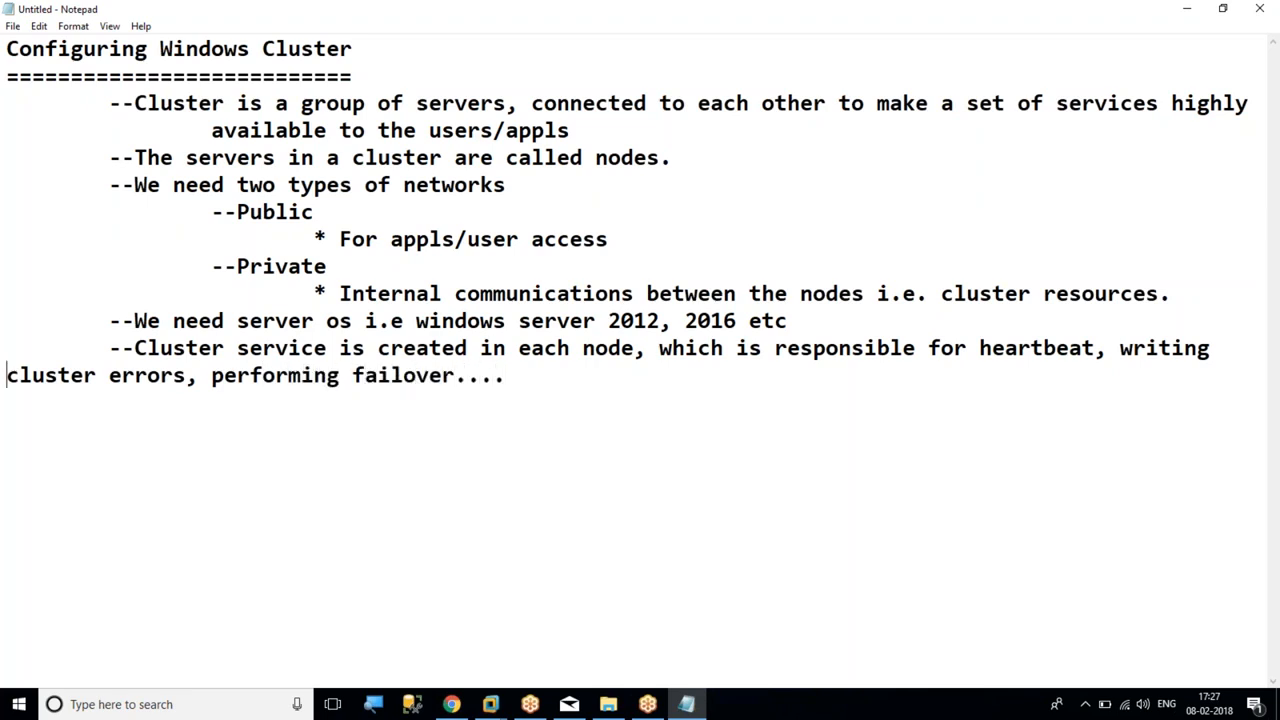
# Indent the wrapped text "cluster errors, performing failover...." two levels
pyautogui.press('Home')
pyautogui.press('Tab')
pyautogui.press('Tab')
pyautogui.press('End')
# Add the point "--All the nodes must have same OS with same patch." below the cluster service point, indented one level
pyautogui.press('Return')
pyautogui.press('Tab')
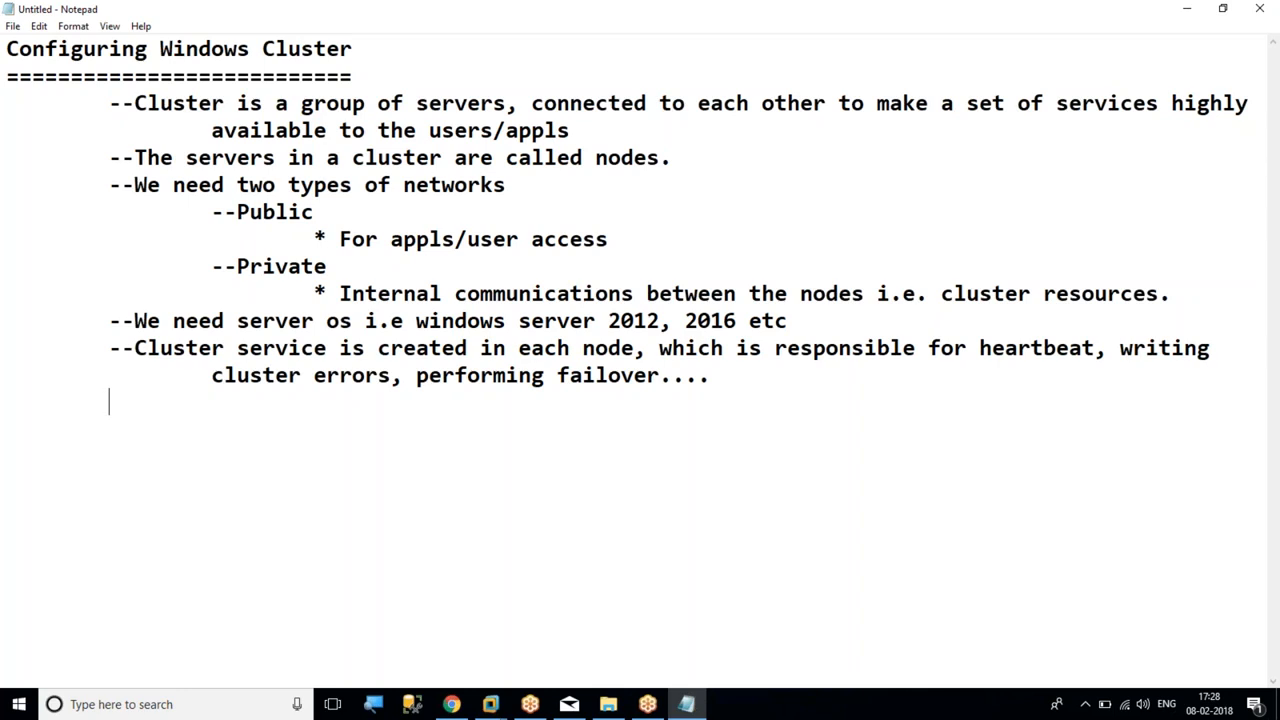
pyautogui.write('--All the nodes must have same OS with same patch.')
# Add the point "--All the nodes must have same configuration." on the next line, indented one level
pyautogui.press('Return')
pyautogui.press('Tab')
pyautogui.write('--All the nodes must have same configuration')
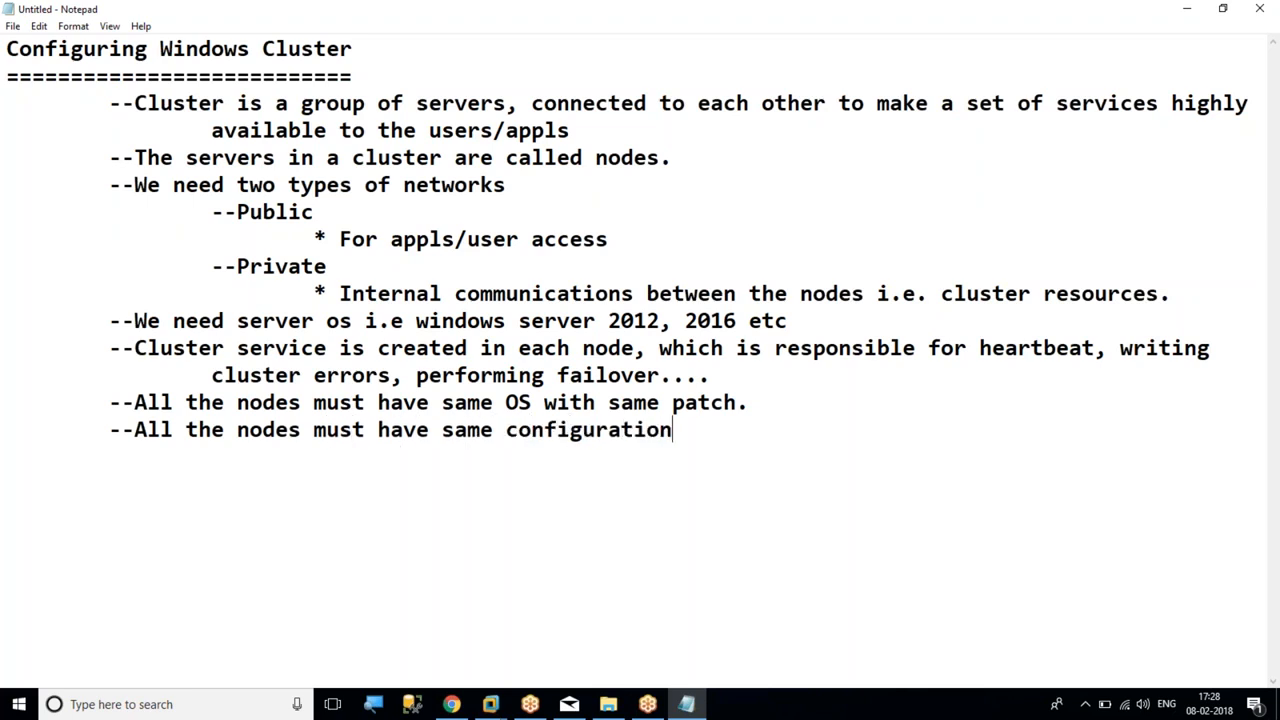
pyautogui.write('.')
# Add the point "--Windows cluster is a platform for AO and SQL Cluster..." indented one level, followed by a new line
pyautogui.press('Return')
pyautogui.press('Tab')
pyautogui.write('--Windows cl')
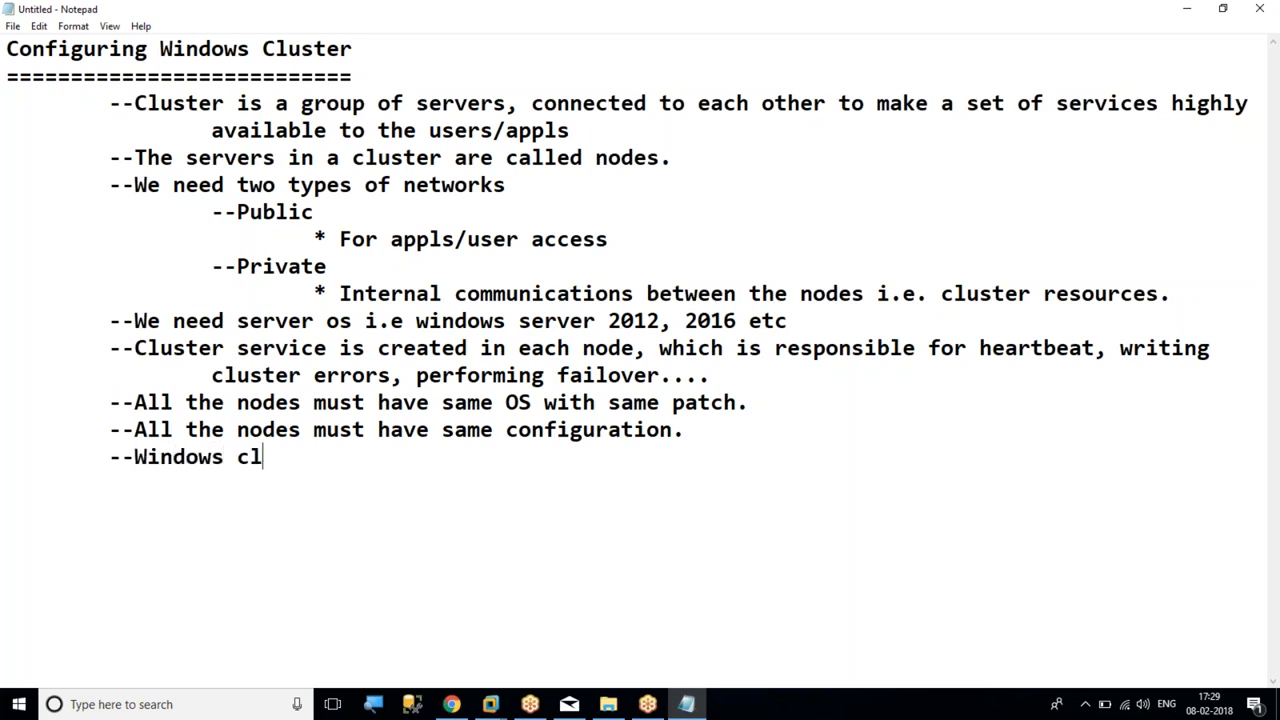
pyautogui.write('uster is a pla')
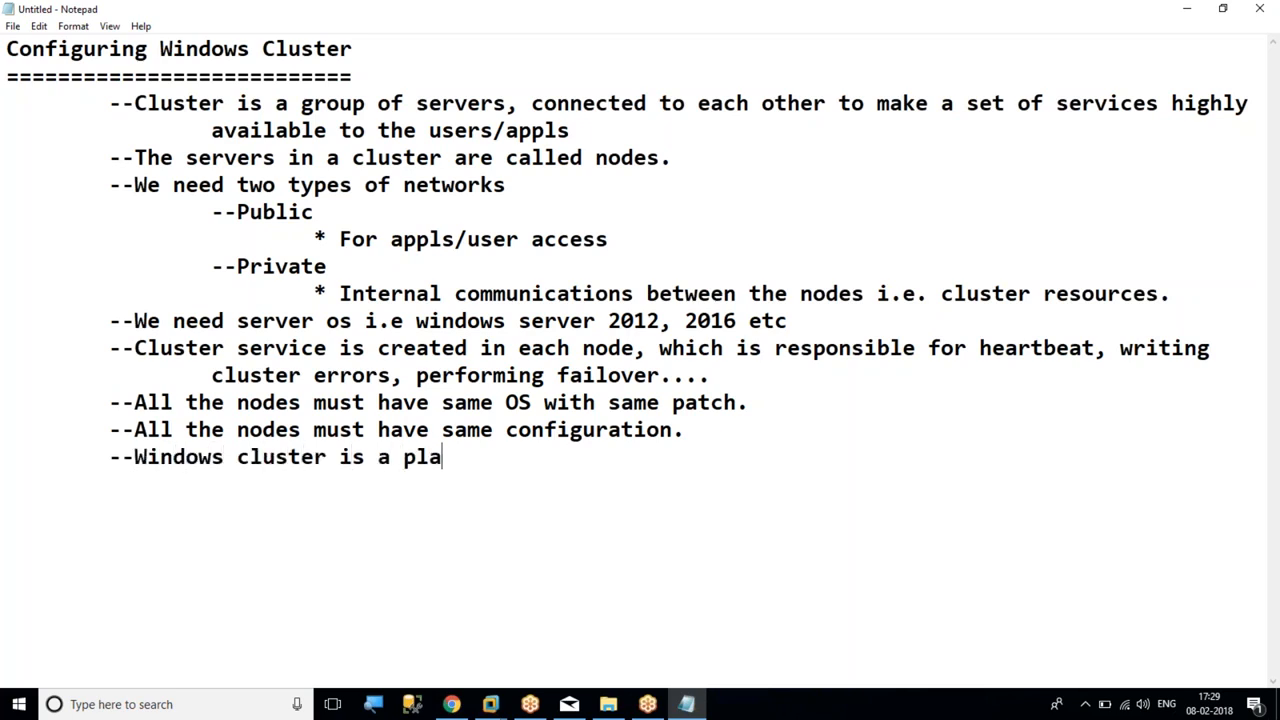
pyautogui.write('tform f')
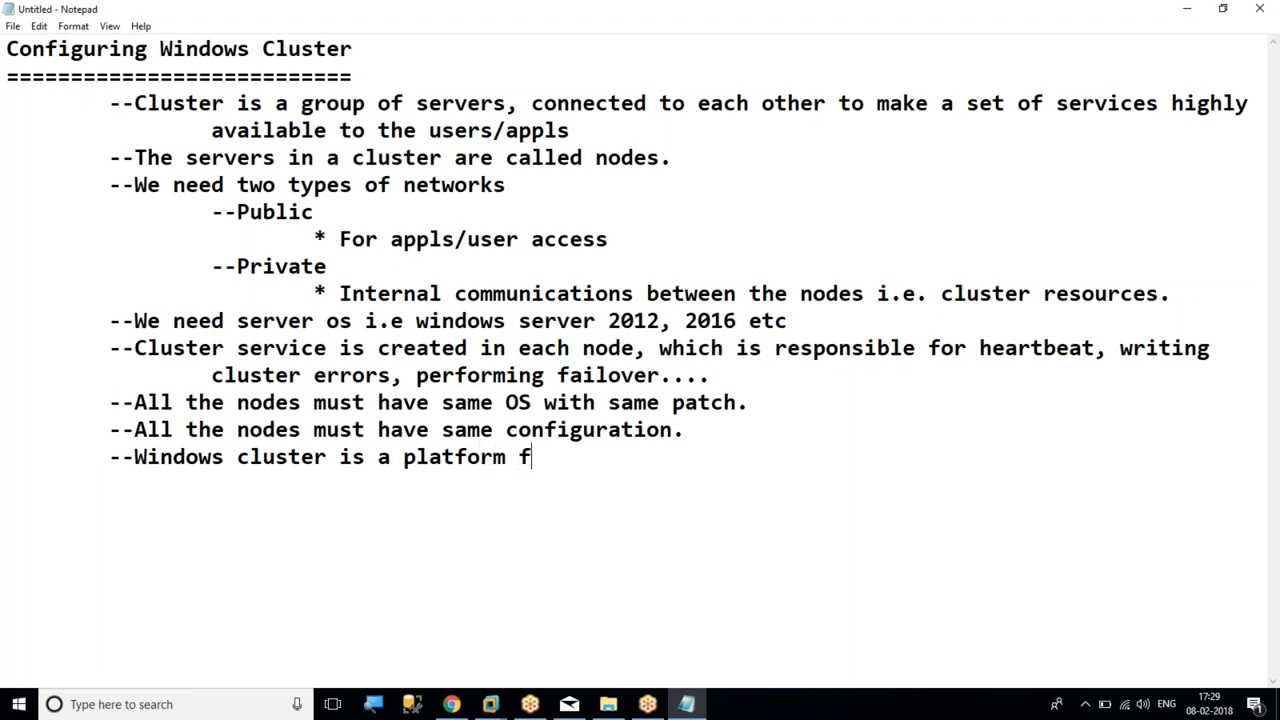
pyautogui.write('or AO and SQL ')
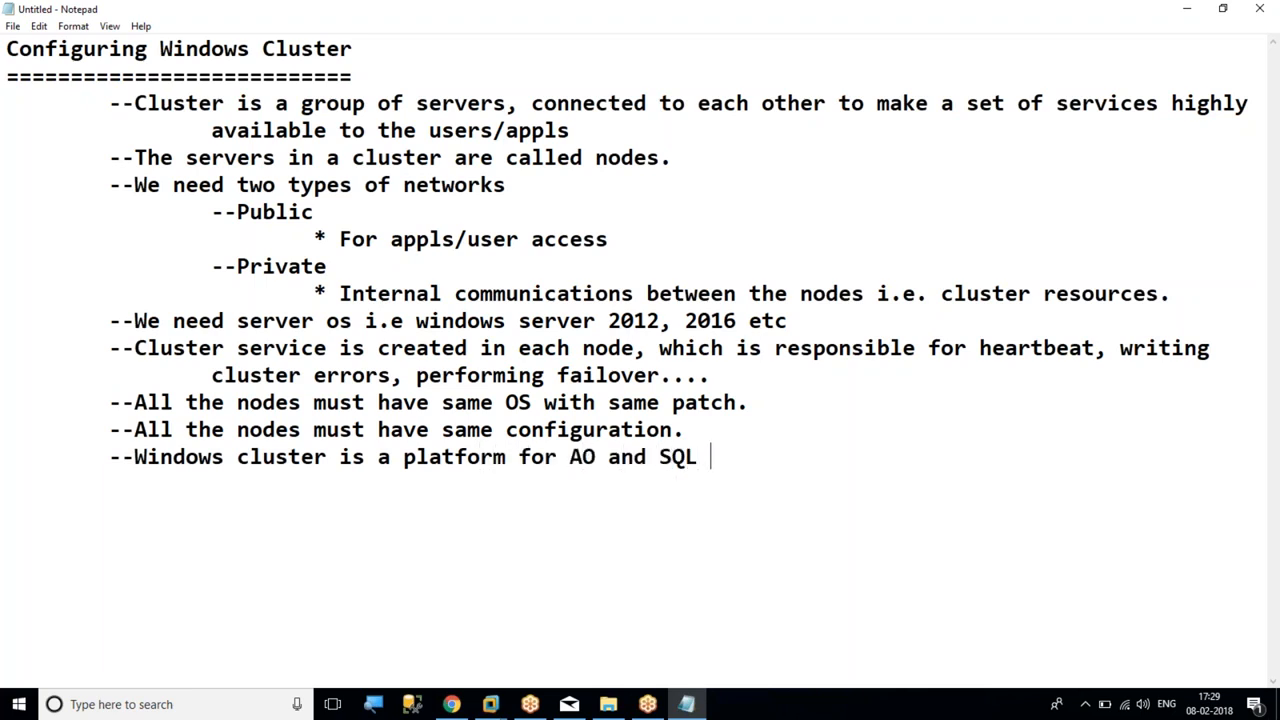
pyautogui.write('Cluster...')
pyautogui.press('Return')
pyautogui.press('Tab')
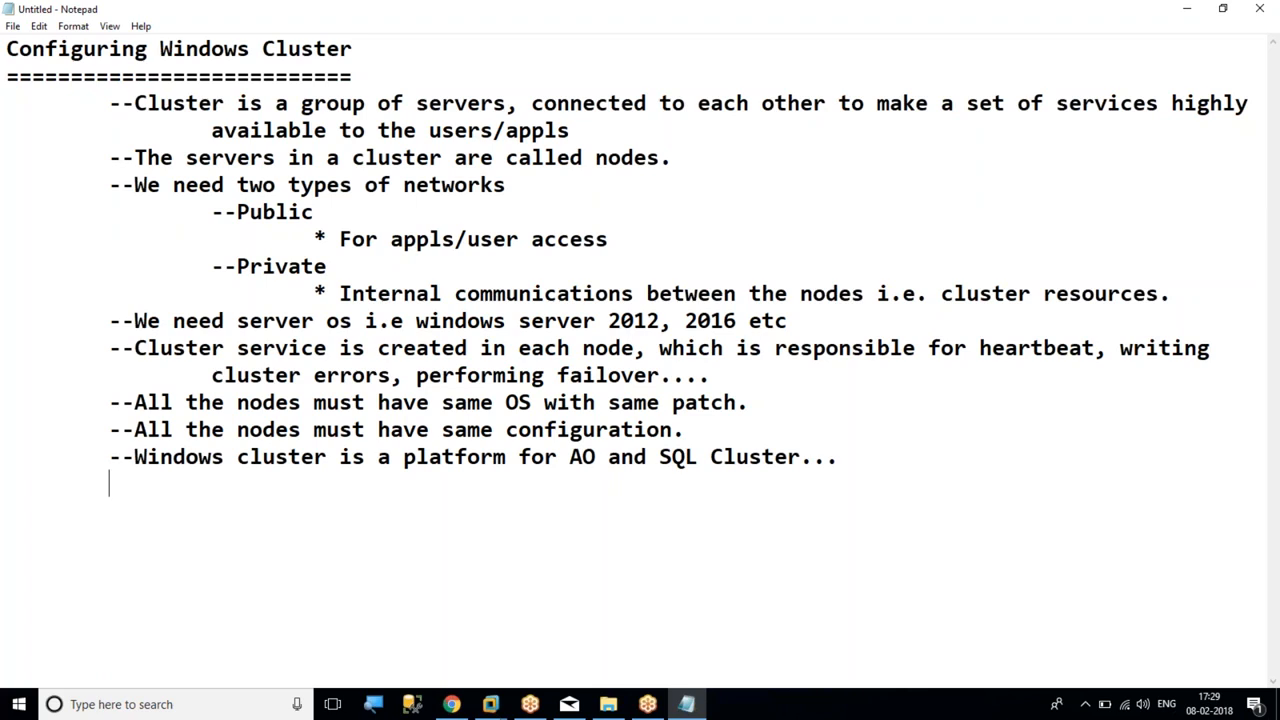
# Switch to Gmail in Chrome and view the Sent Mail folder, minimizing the browser when done
pyautogui.moveTo(480, 357); pyautogui.dragTo(1140, 378)
pyautogui.click(992, 401)
pyautogui.click(1270, 494)
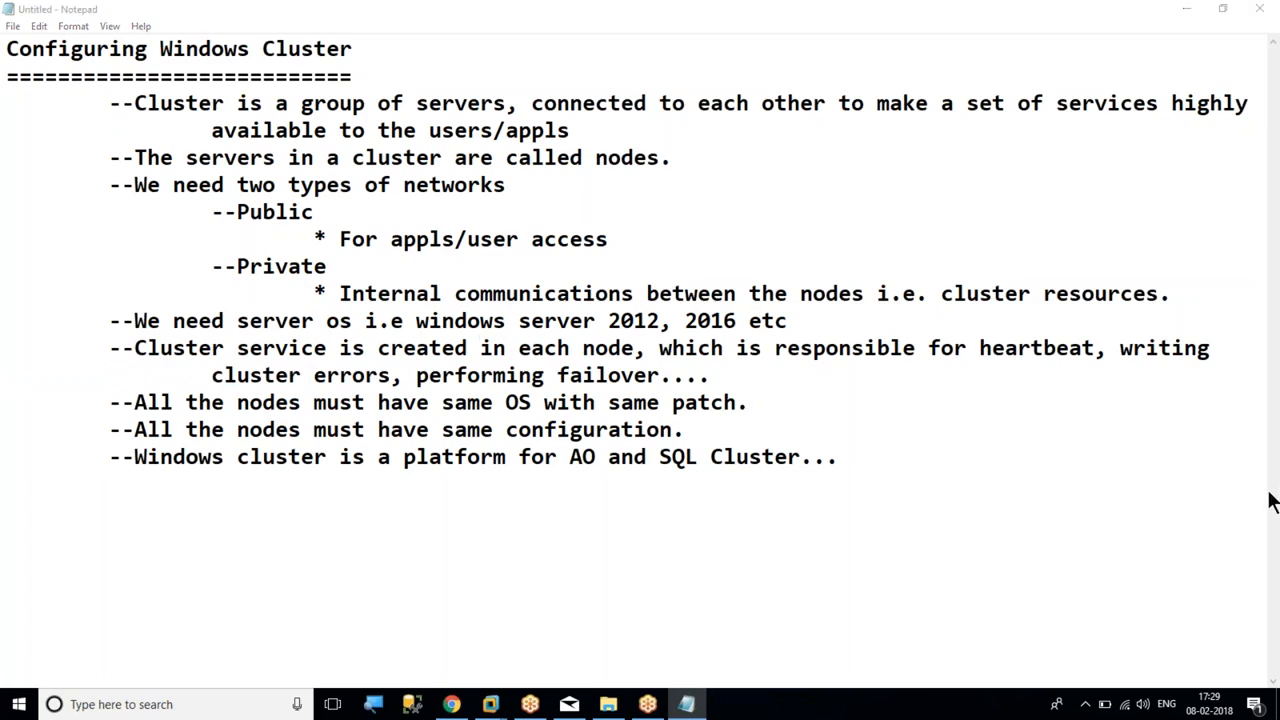
pyautogui.click(1016, 17)
pyautogui.moveTo(458, 707)
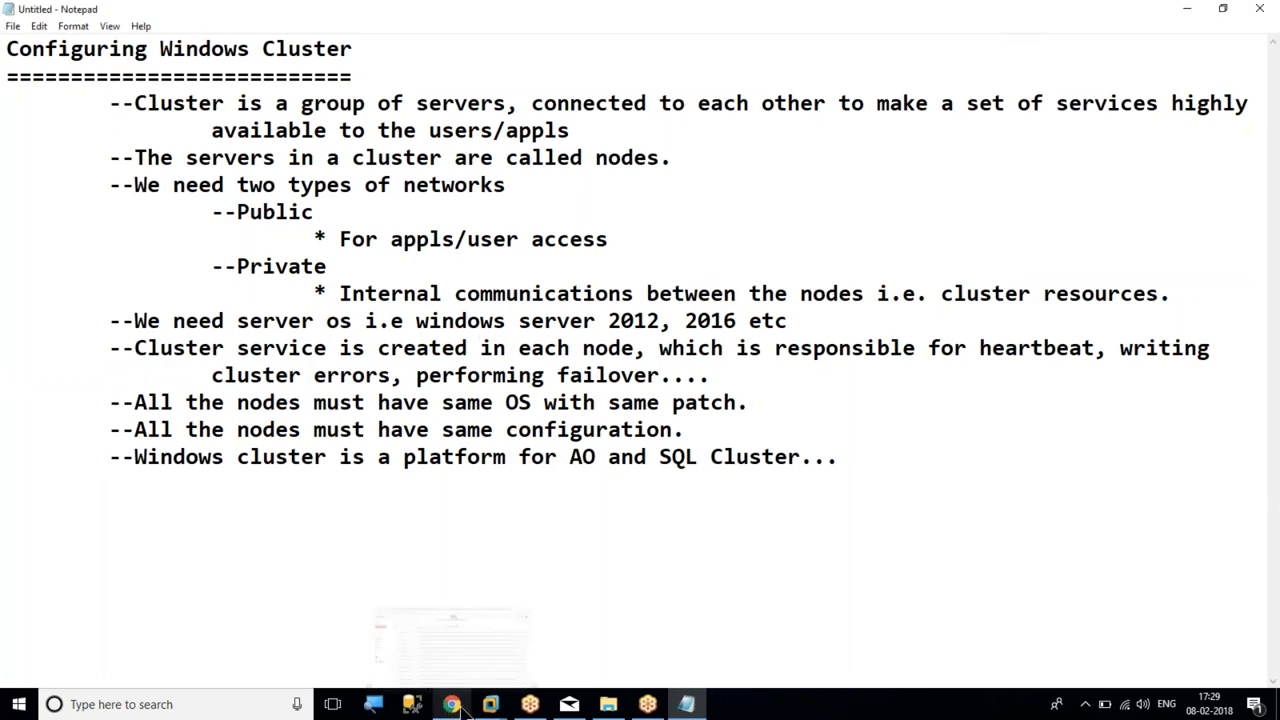
pyautogui.click(424, 636)
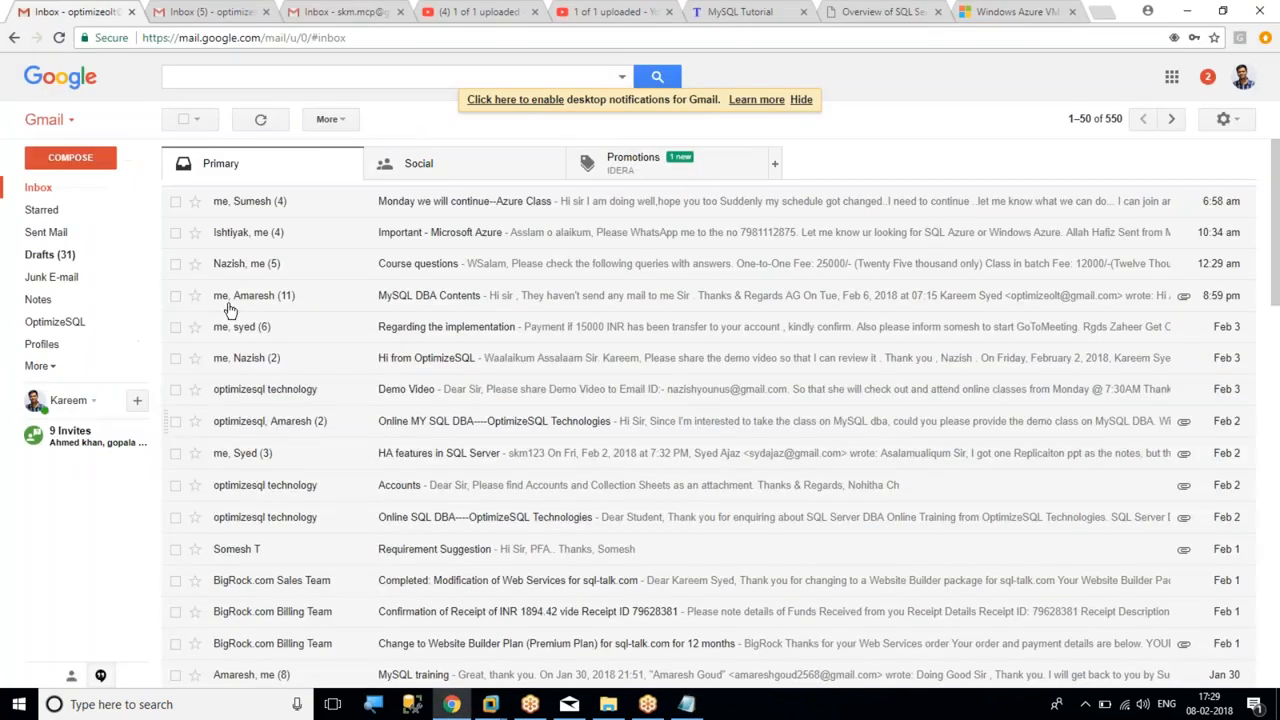
pyautogui.click(60, 212)
pyautogui.click(64, 238)
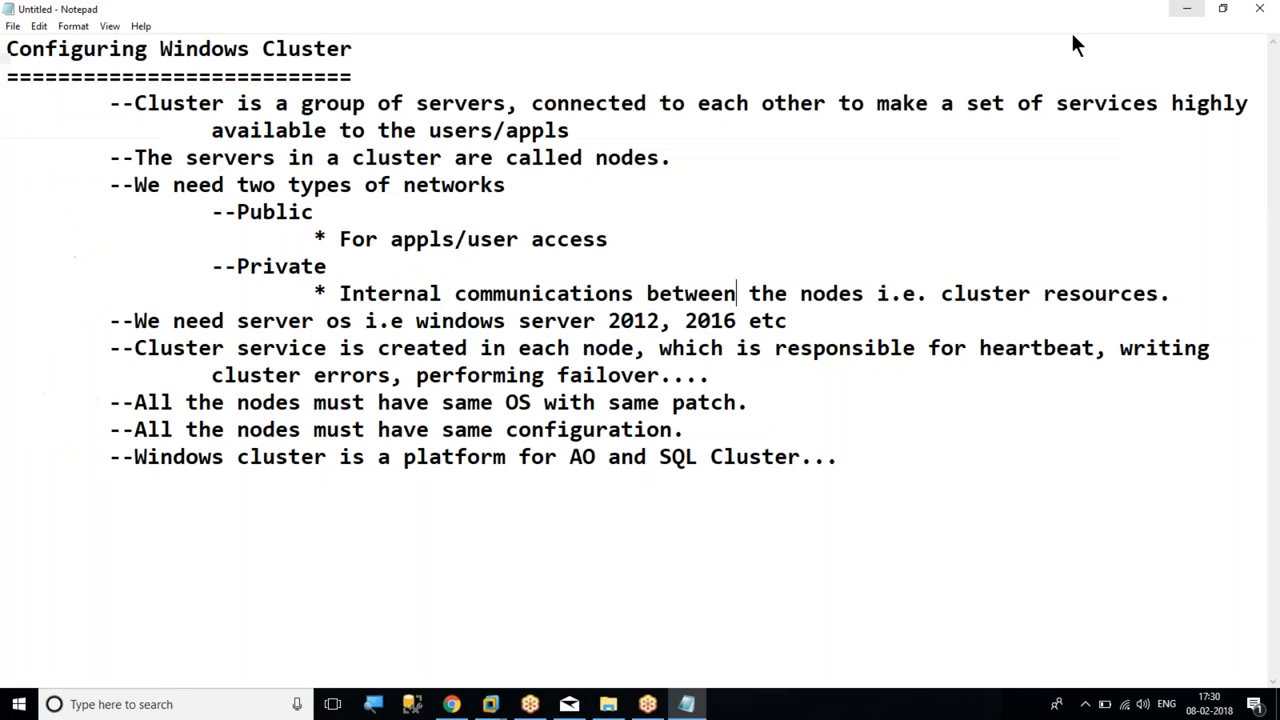
pyautogui.click(1186, 11)
# Return to the Notepad notes and add the point "--Steps" below the Windows cluster platform point, indented one level
pyautogui.click(862, 470)
pyautogui.press('Return')
pyautogui.press('Tab')
pyautogui.write('--Steps')
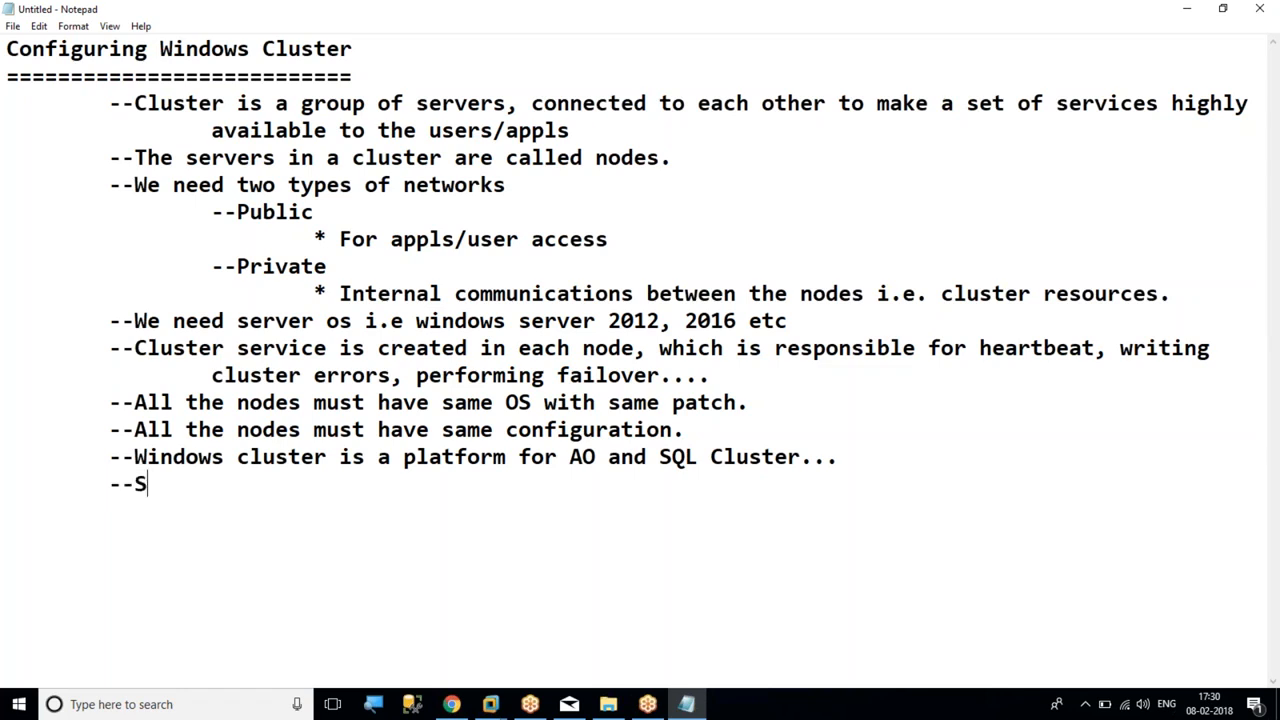
# Add the bullet "* Make one machine as a domain controller." under "--Steps", indented two levels
pyautogui.press('Return')
pyautogui.press('Tab')
pyautogui.press('Tab')
pyautogui.write('* Make on')
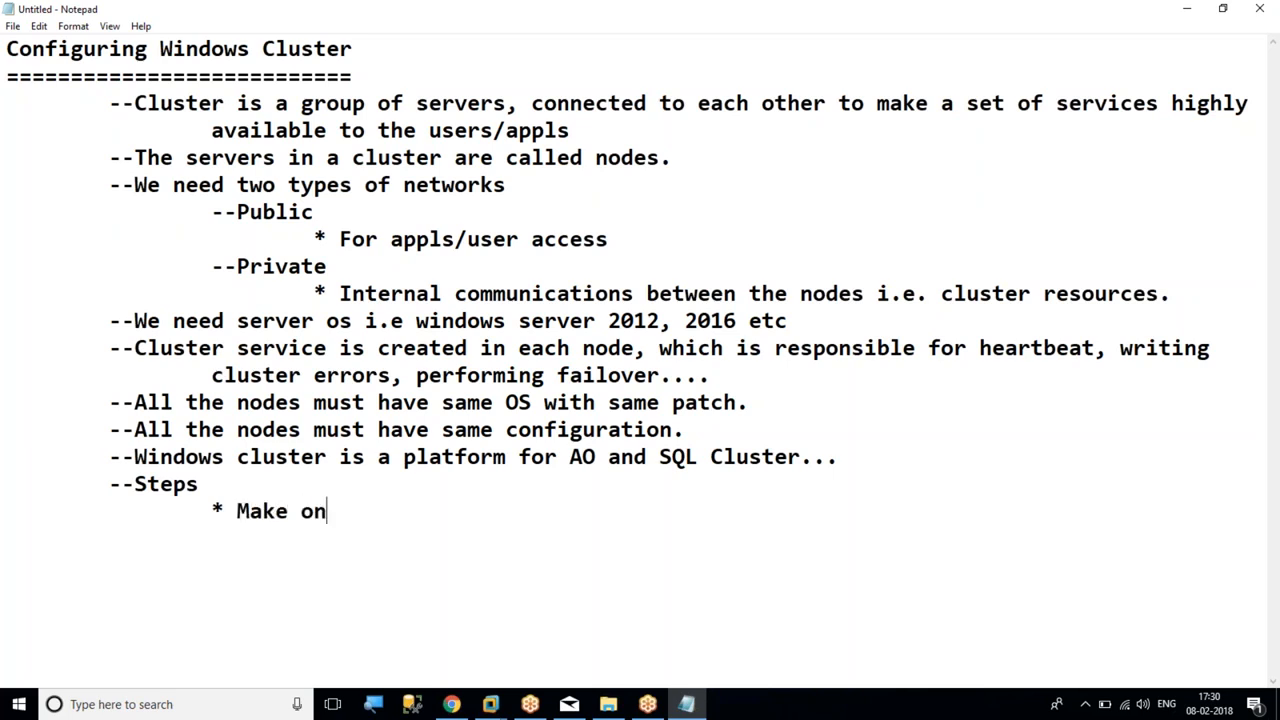
pyautogui.write('e machine as a')
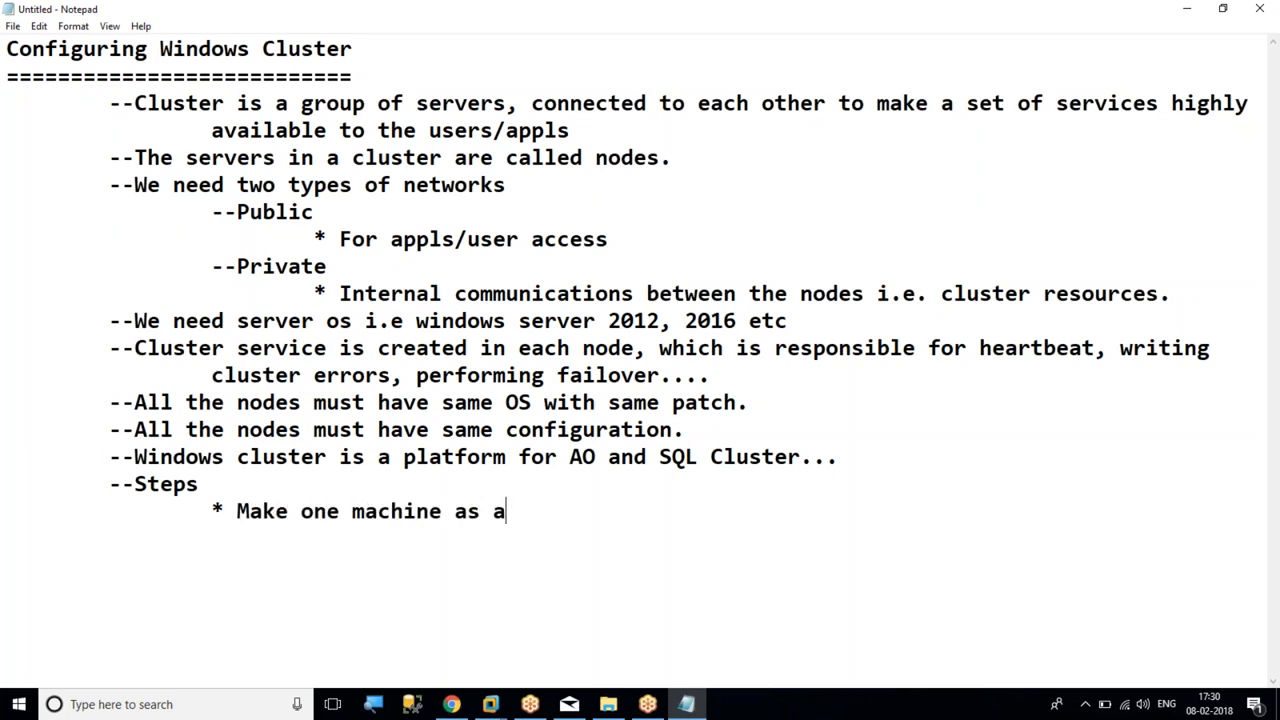
pyautogui.write(' domain co')
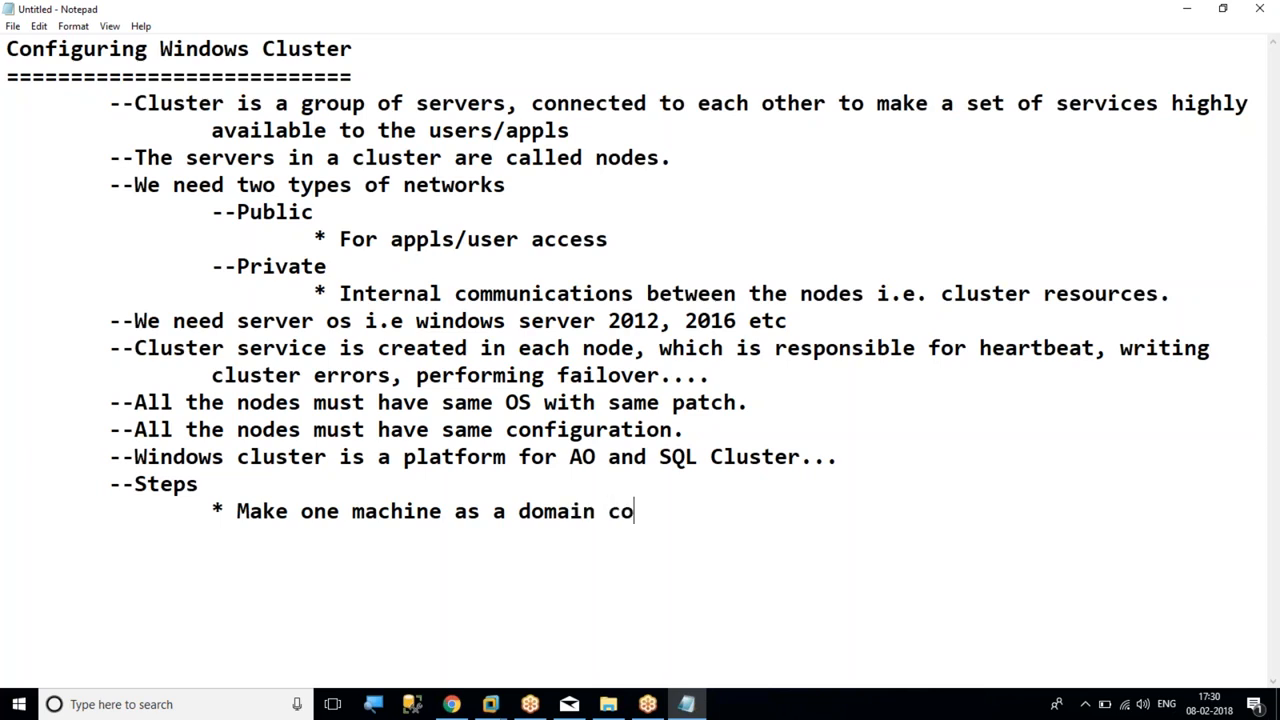
pyautogui.write('ntroller.')
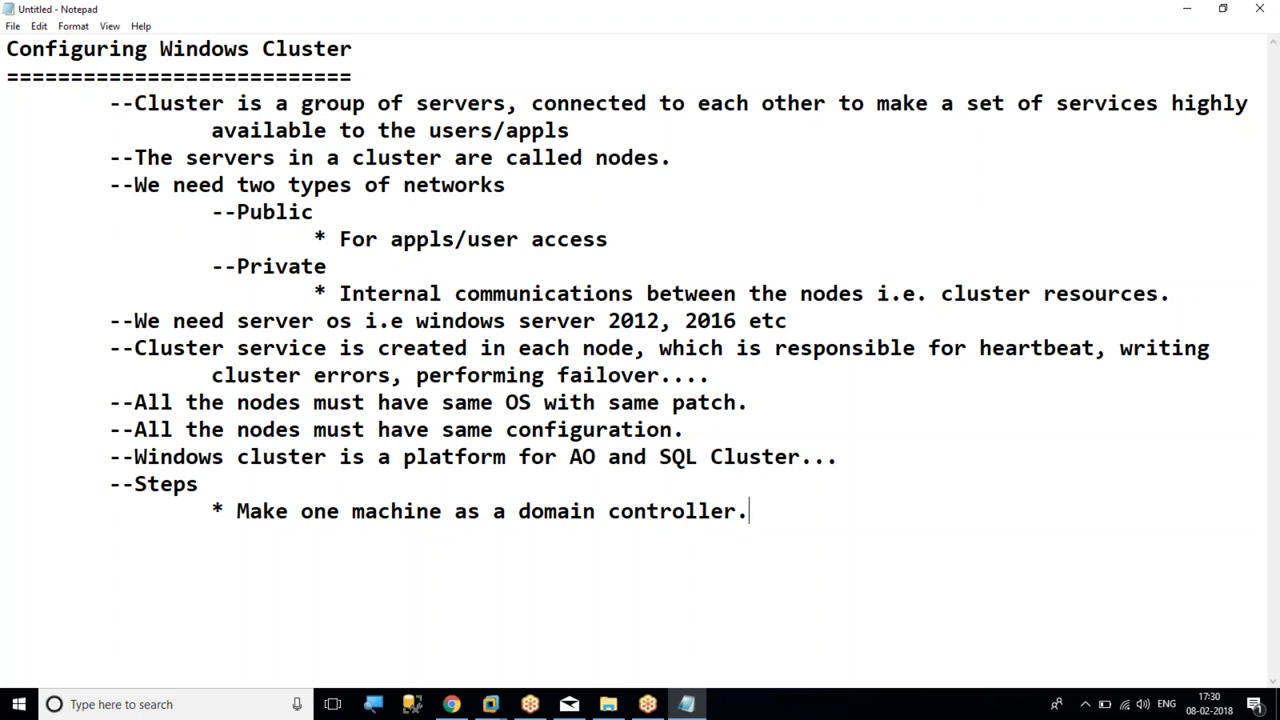
# Add the bullet "* Create storage (SAN)" below the domain controller bullet, indented two levels
pyautogui.press('Return')
pyautogui.press('Tab')
pyautogui.press('Tab')
pyautogui.write('* Create')
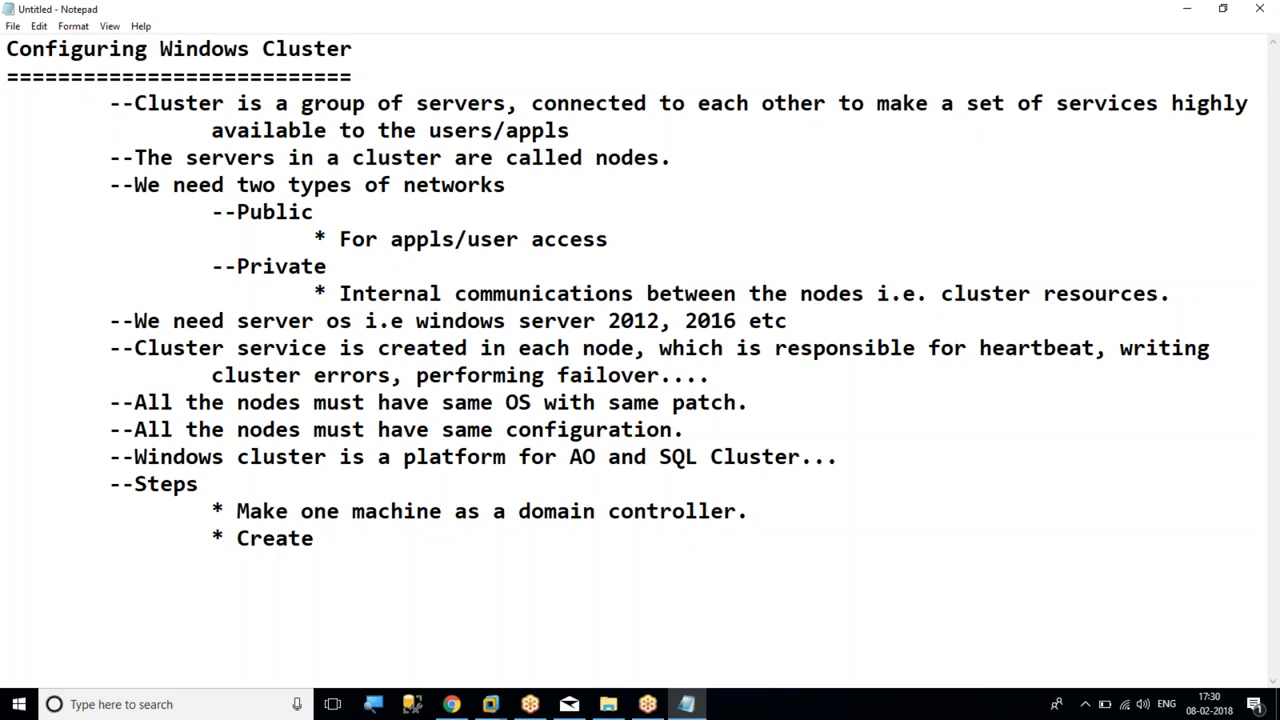
pyautogui.write(' storage (SAN)')
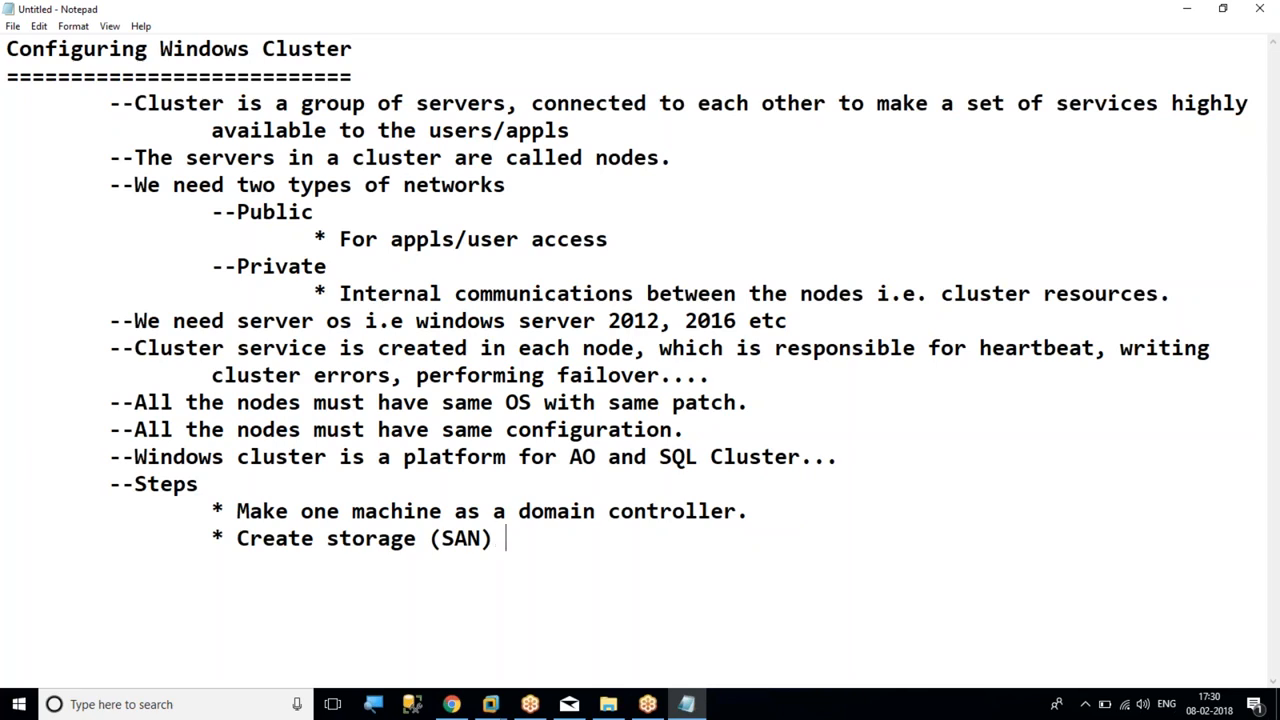
# Add the sub-point "--Drives....LUN" under the storage bullet, indented three levels
pyautogui.press('Return')
pyautogui.press('Tab')
pyautogui.press('Tab')
pyautogui.press('Tab')
pyautogui.press('Tab')
pyautogui.press('BackSpace')
pyautogui.write('--DRIVE')
pyautogui.press('BackSpace')
pyautogui.press('BackSpace')
pyautogui.press('BackSpace')
pyautogui.press('BackSpace')
pyautogui.write('rives....')
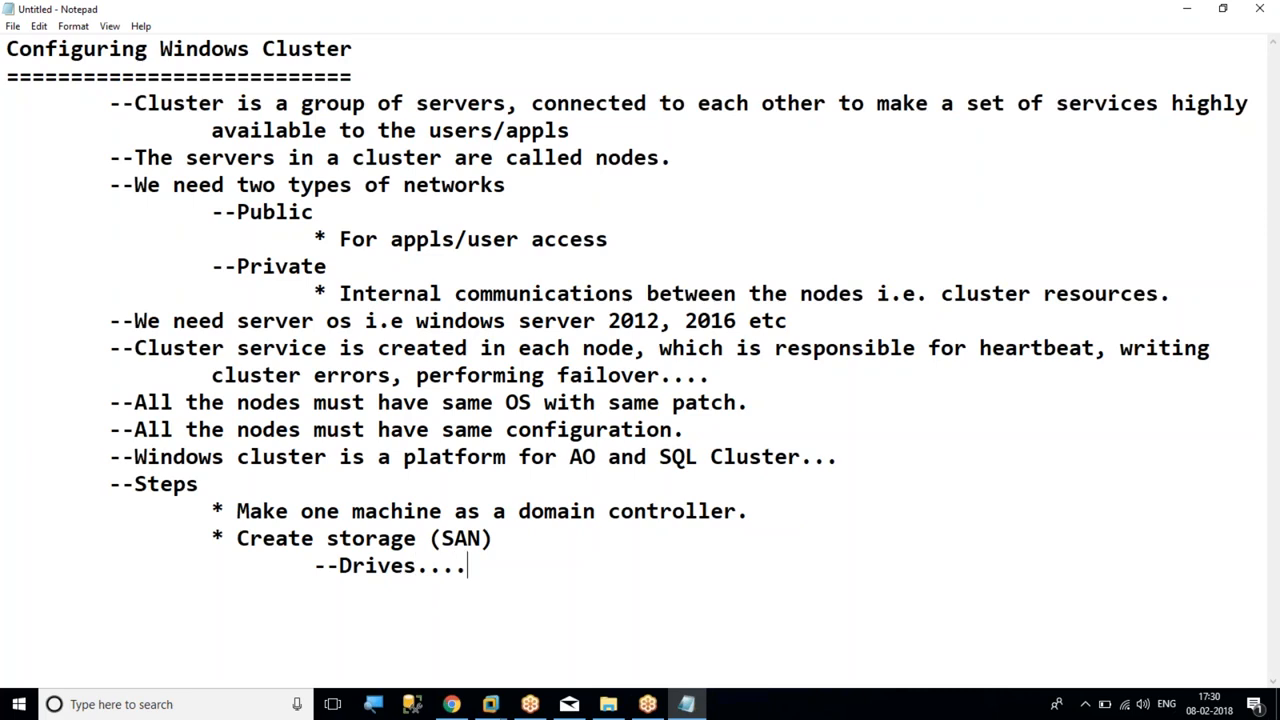
pyautogui.write('LUN')
# Add the sub-point "--We need min one drive from the storage as part of windows cluster configuration." indented three levels
pyautogui.press('Return')
pyautogui.press('Tab')
pyautogui.press('Tab')
pyautogui.press('Tab')
pyautogui.write('--')
pyautogui.write('We need mi')
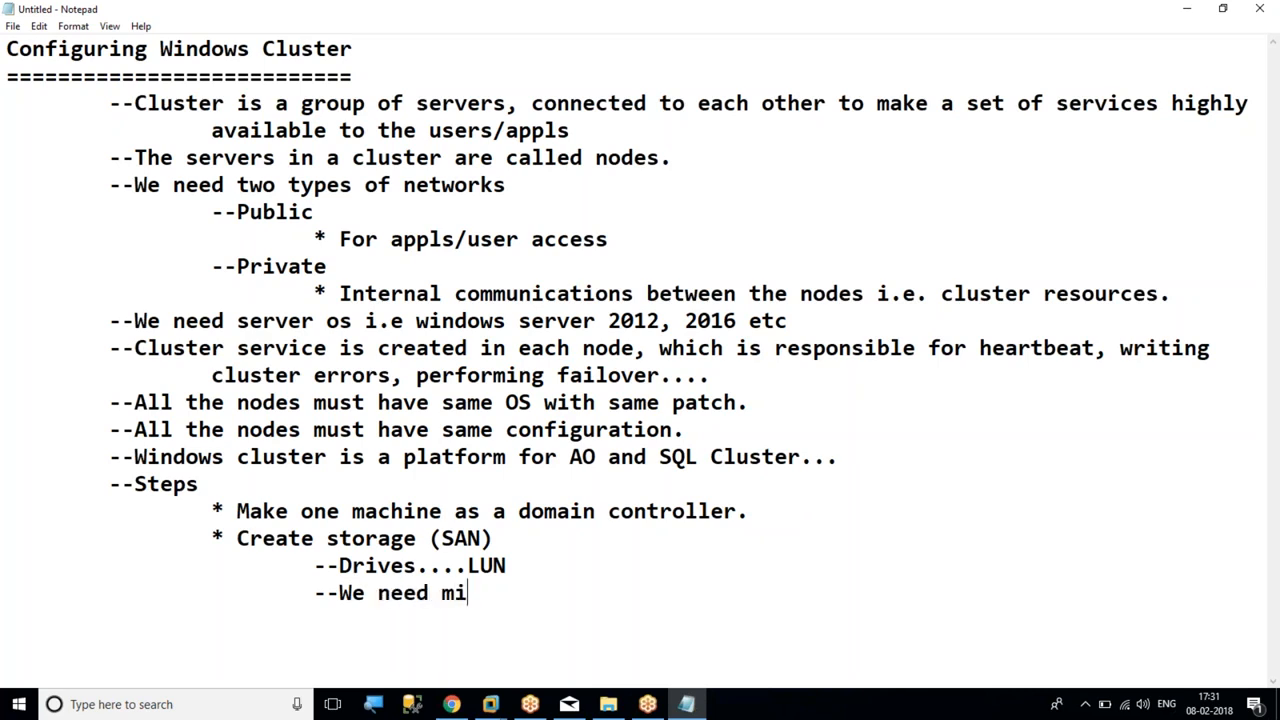
pyautogui.write('n one dri')
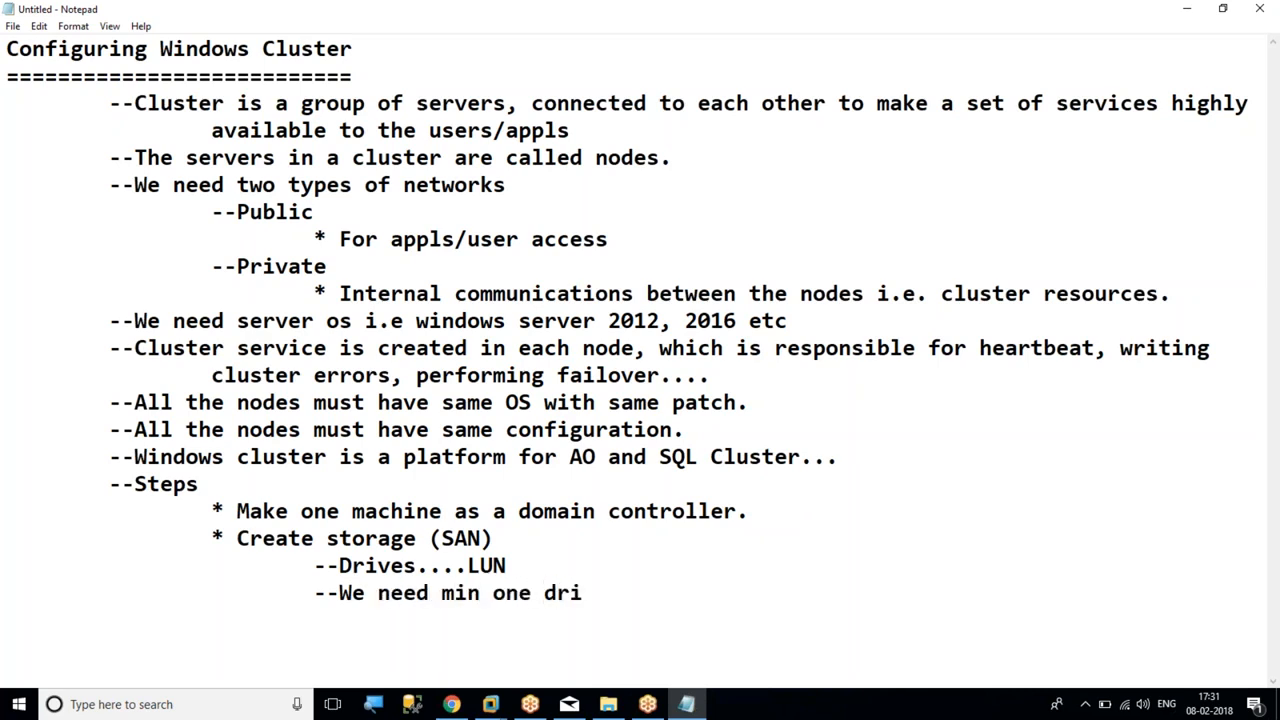
pyautogui.write('ve from the st')
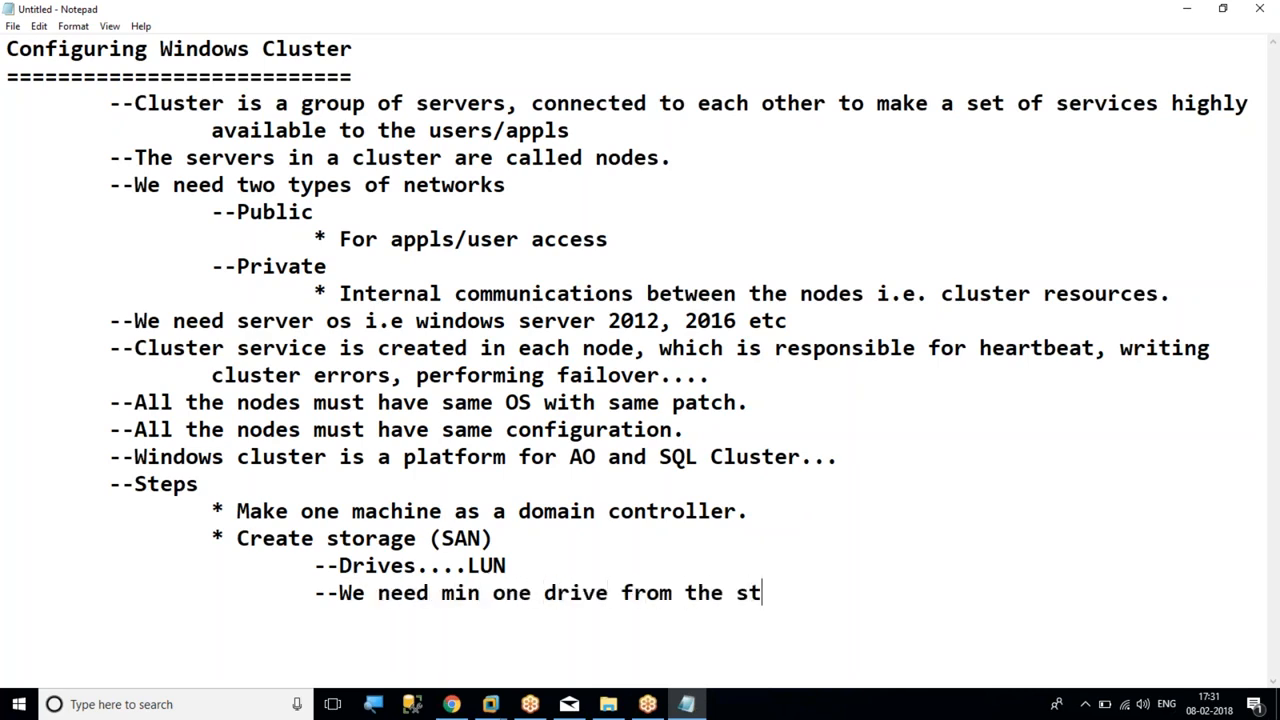
pyautogui.write('orage as par')
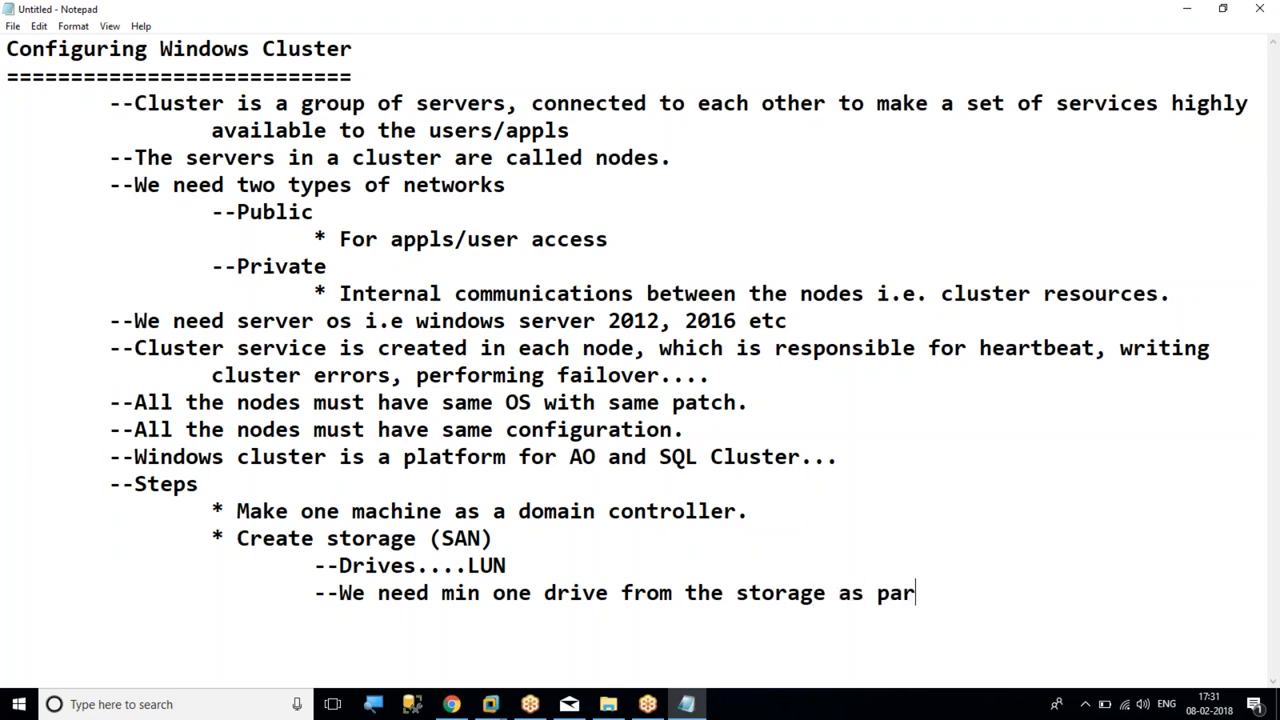
pyautogui.write('t of windows c')
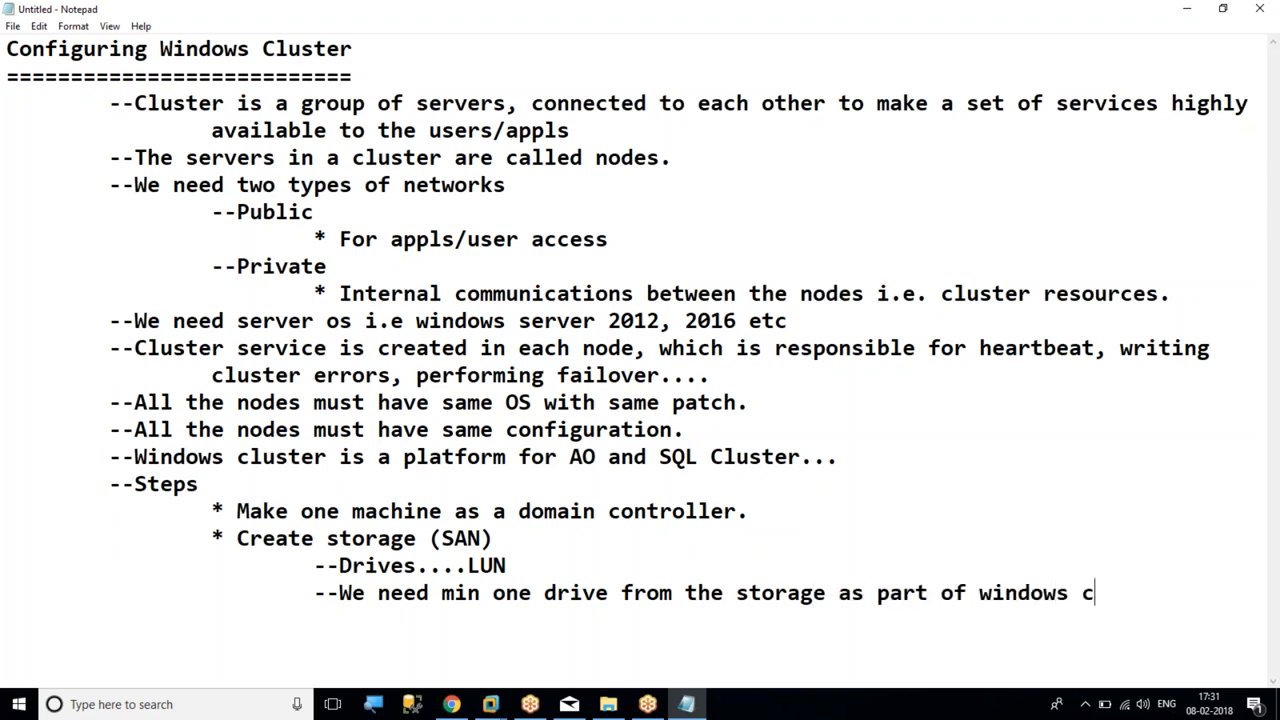
pyautogui.write('luster configuration.')
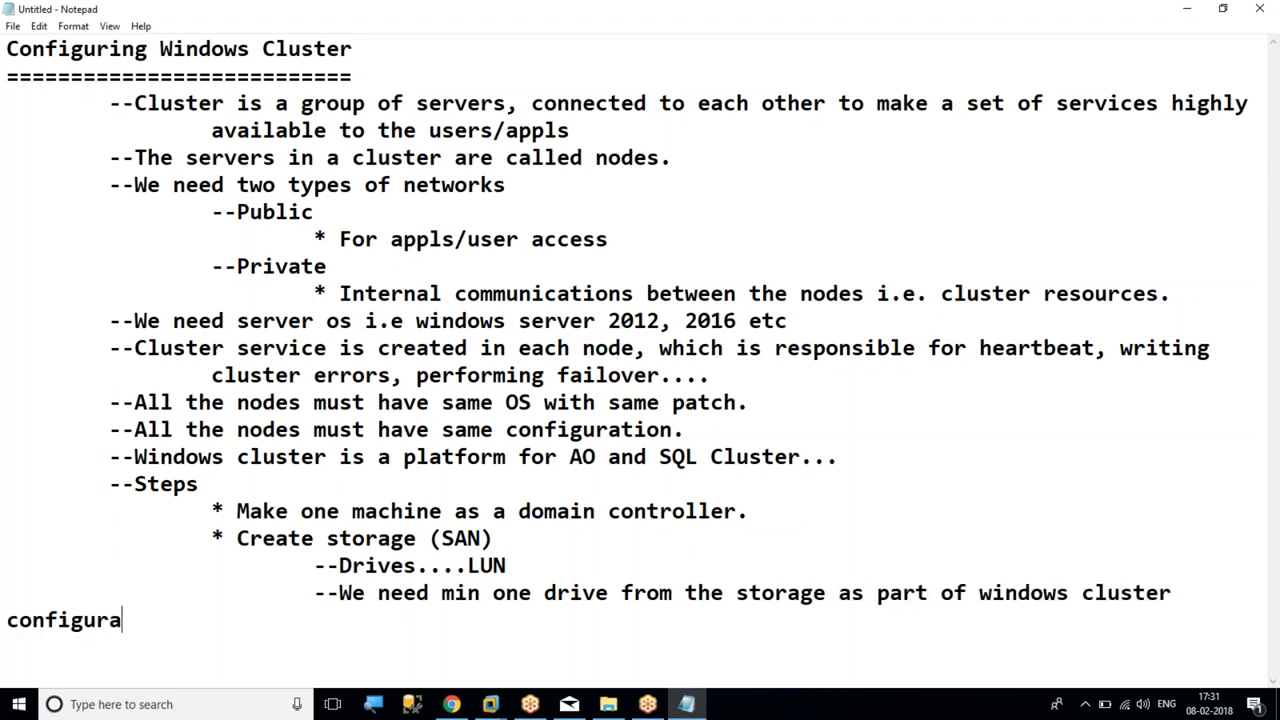
# Move the wrapped word "configuration." onto its own line, indented four levels
pyautogui.press('Home')
pyautogui.press('Return')
pyautogui.press('Tab')
pyautogui.press('Tab')
pyautogui.press('Tab')
pyautogui.press('Tab')
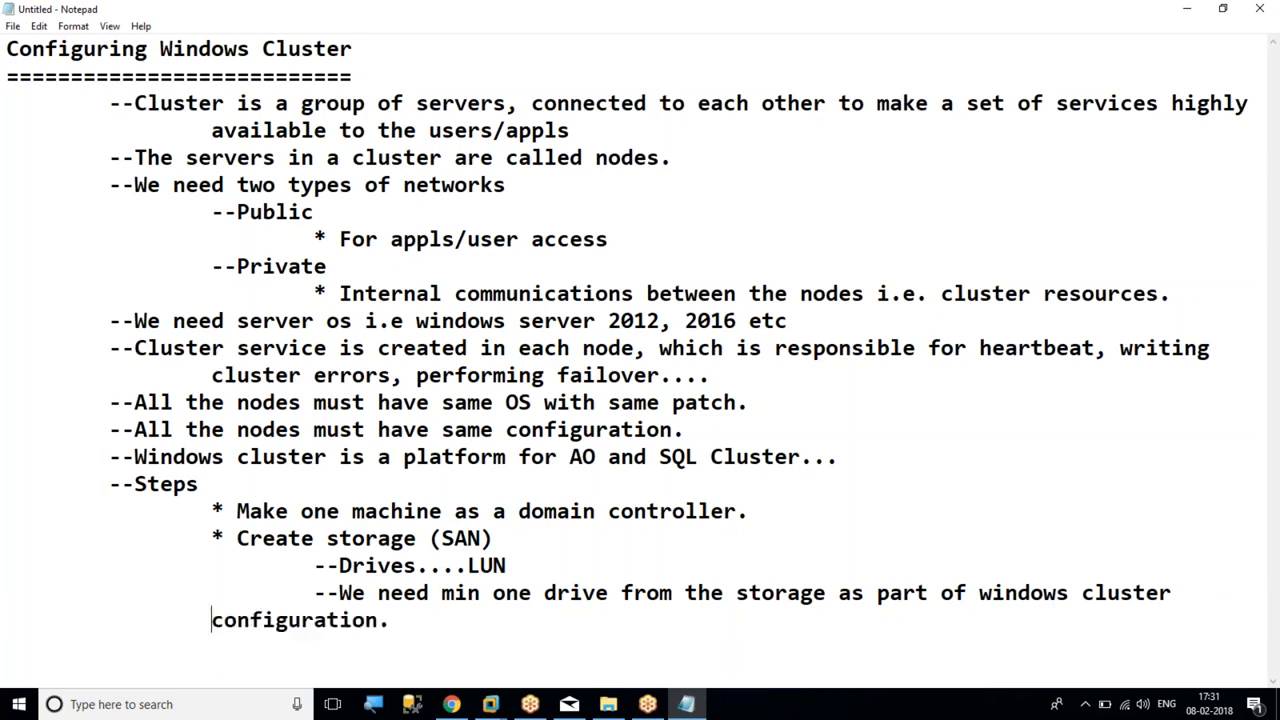
pyautogui.press('End')
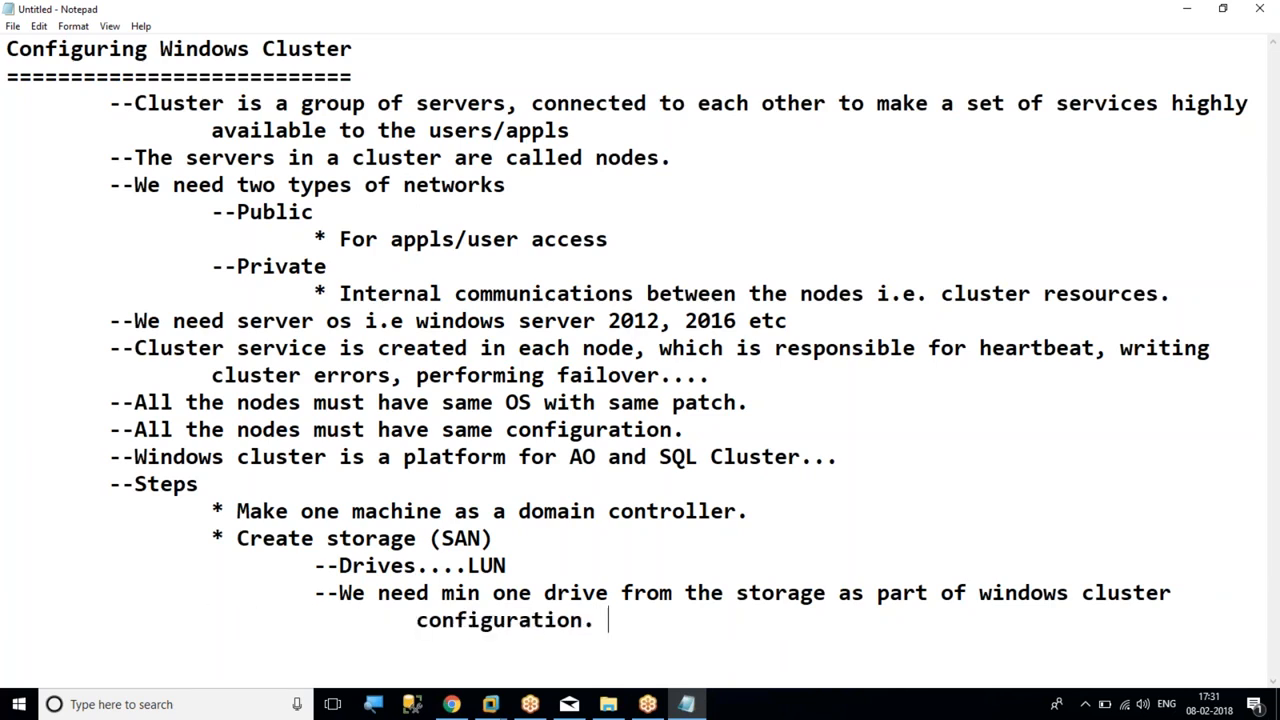
# Append "Quorum drive or witness disk." after "configuration." and add blank lines below it
pyautogui.write('Quorum drive or wit')
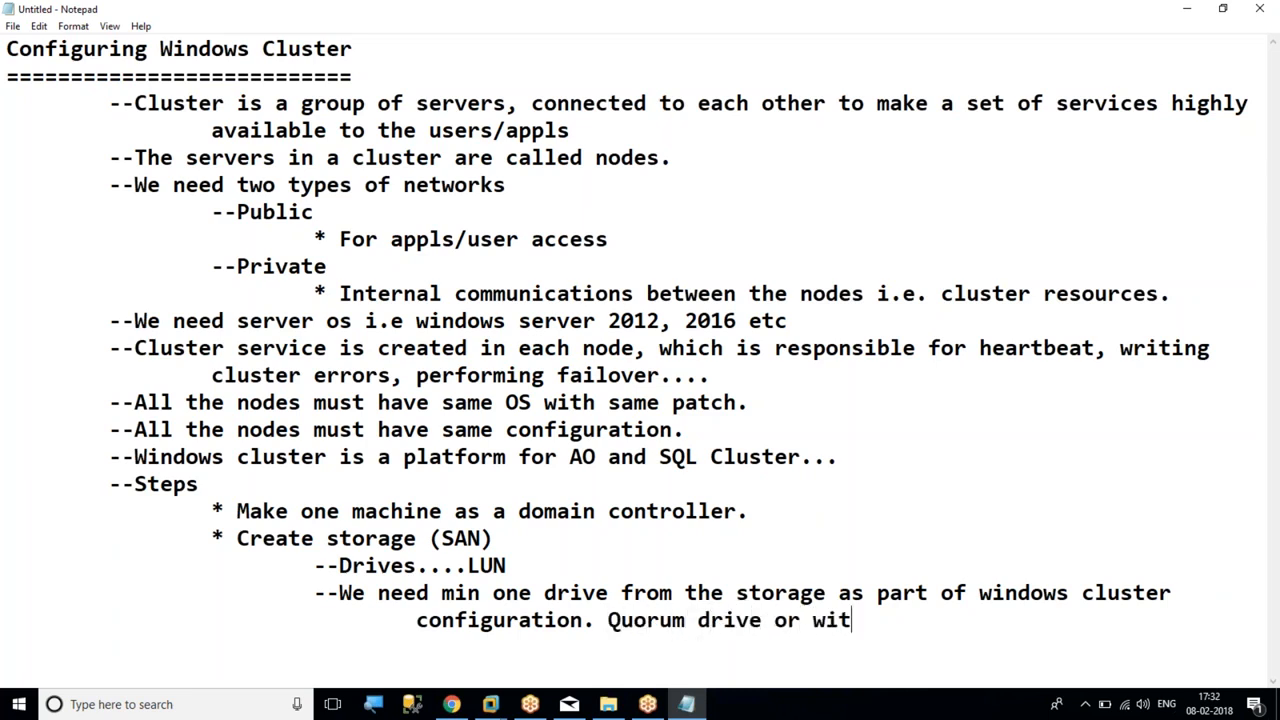
pyautogui.write('ness disk.')
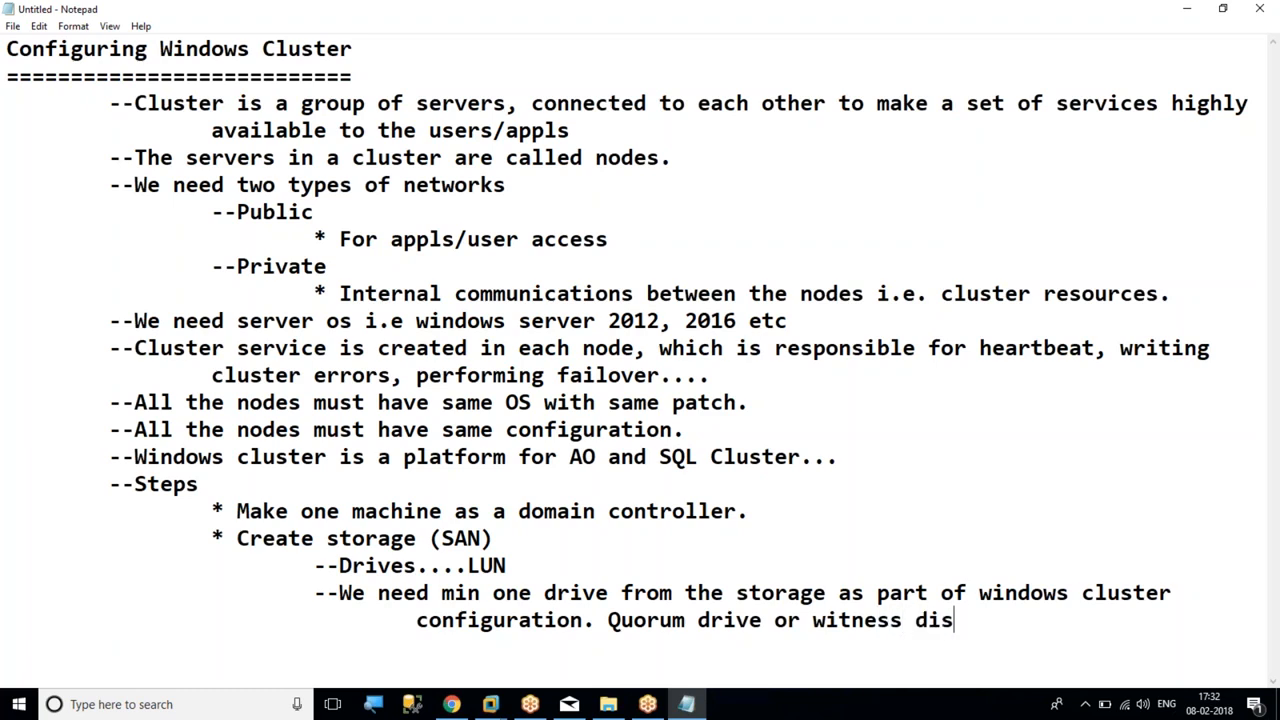
pyautogui.press('Return')
pyautogui.press('Return')
pyautogui.press('Return')
pyautogui.press('Return')
pyautogui.press('Return')
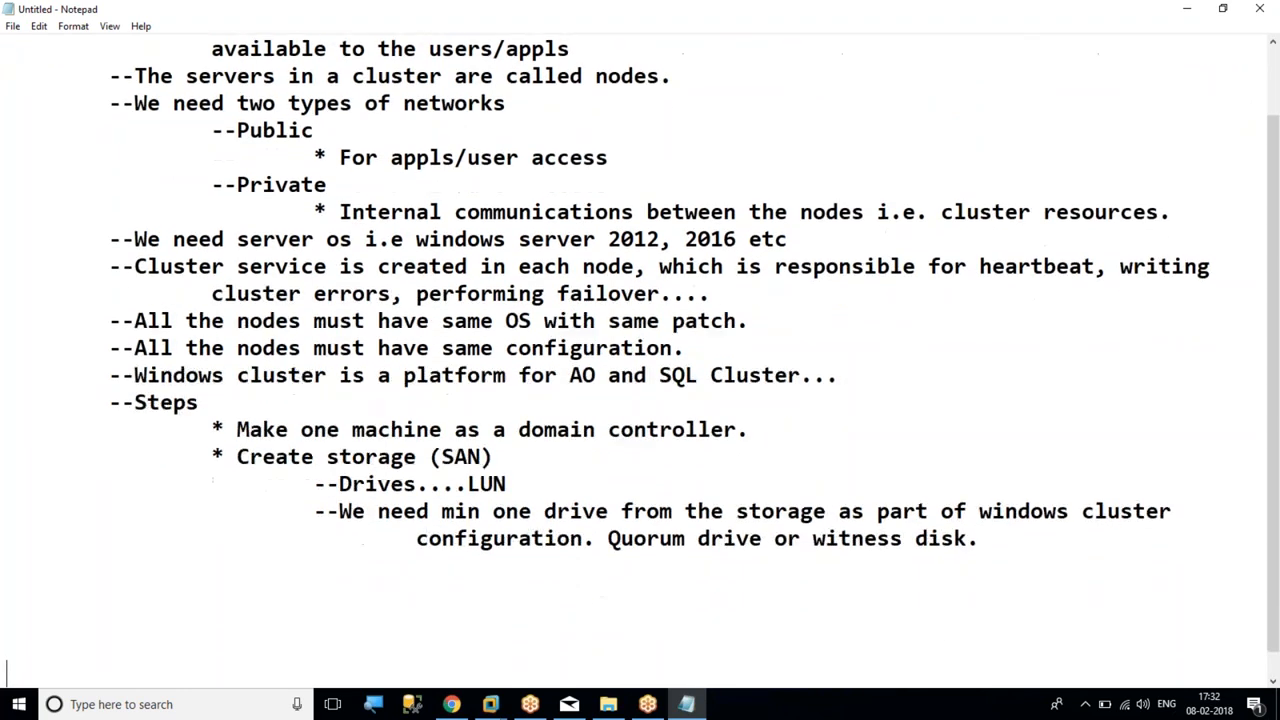
# Start a new "*" bullet indented two levels below the quorum drive line
pyautogui.press('Tab')
pyautogui.write('*')
pyautogui.moveTo(440, 456); pyautogui.dragTo(493, 456)
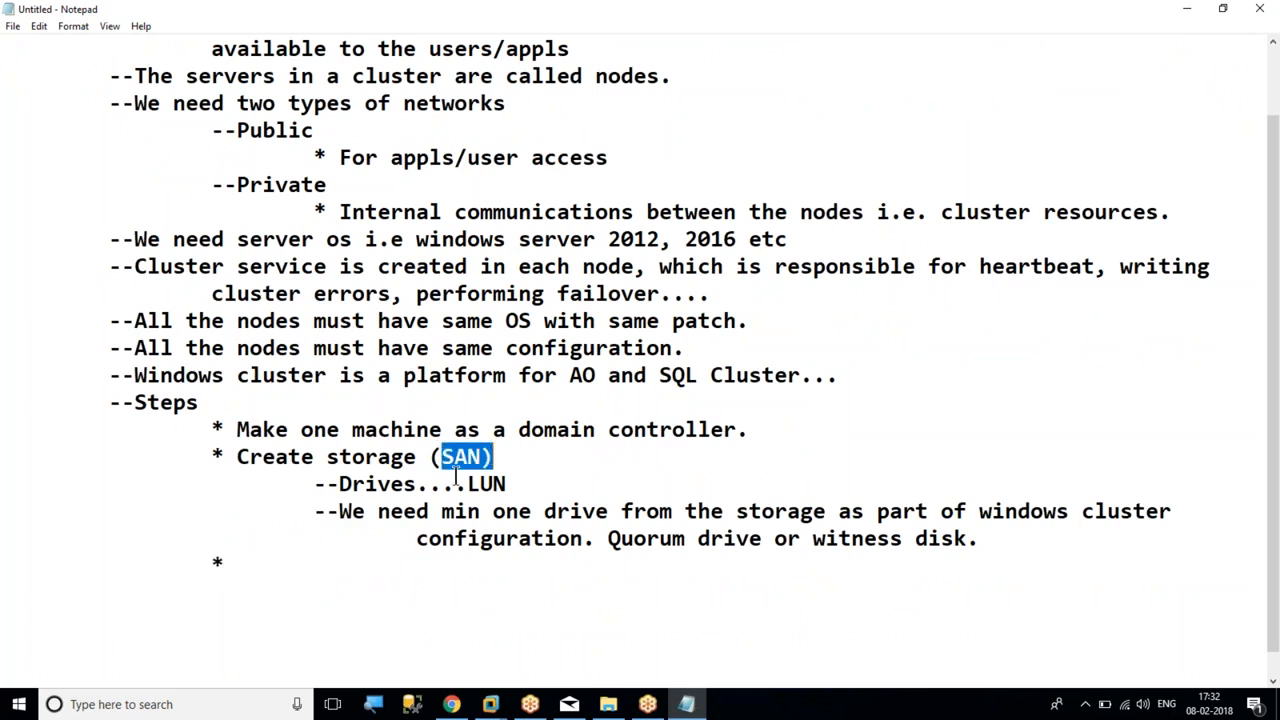
pyautogui.doubleClick(487, 483)
pyautogui.moveTo(364, 430); pyautogui.dragTo(572, 428)
pyautogui.moveTo(366, 456); pyautogui.dragTo(509, 456)
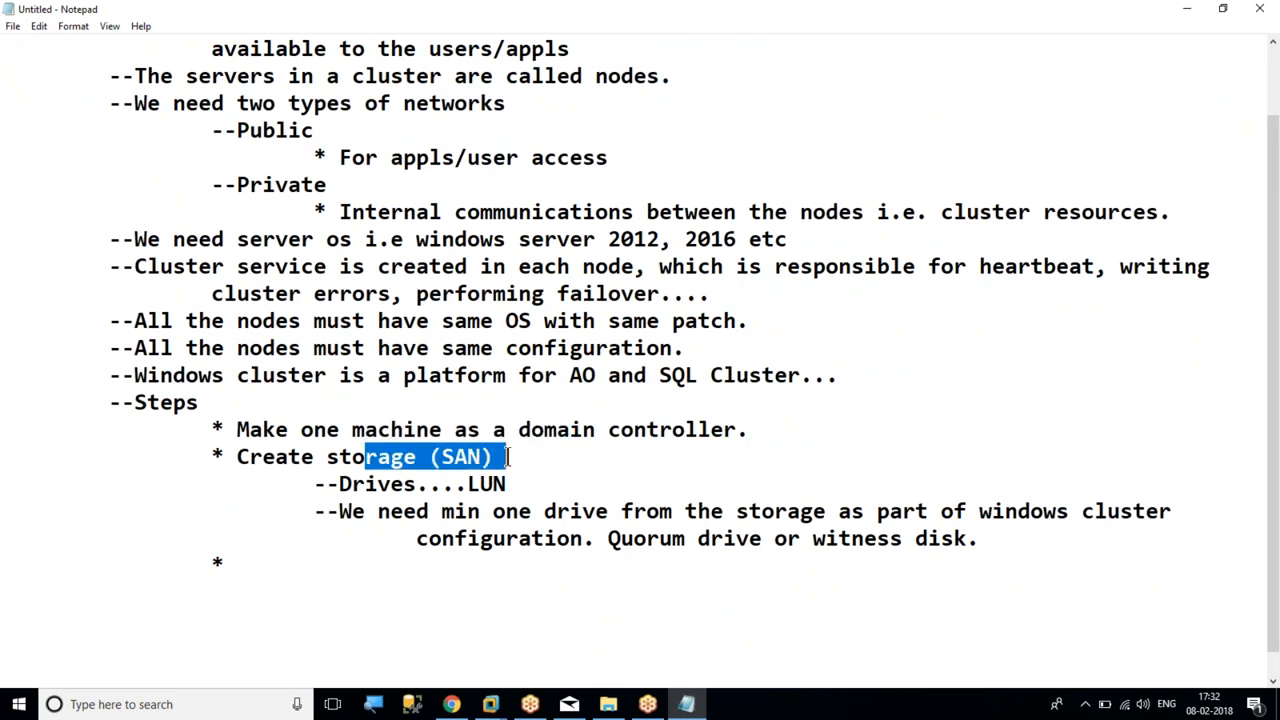
pyautogui.click(238, 556)
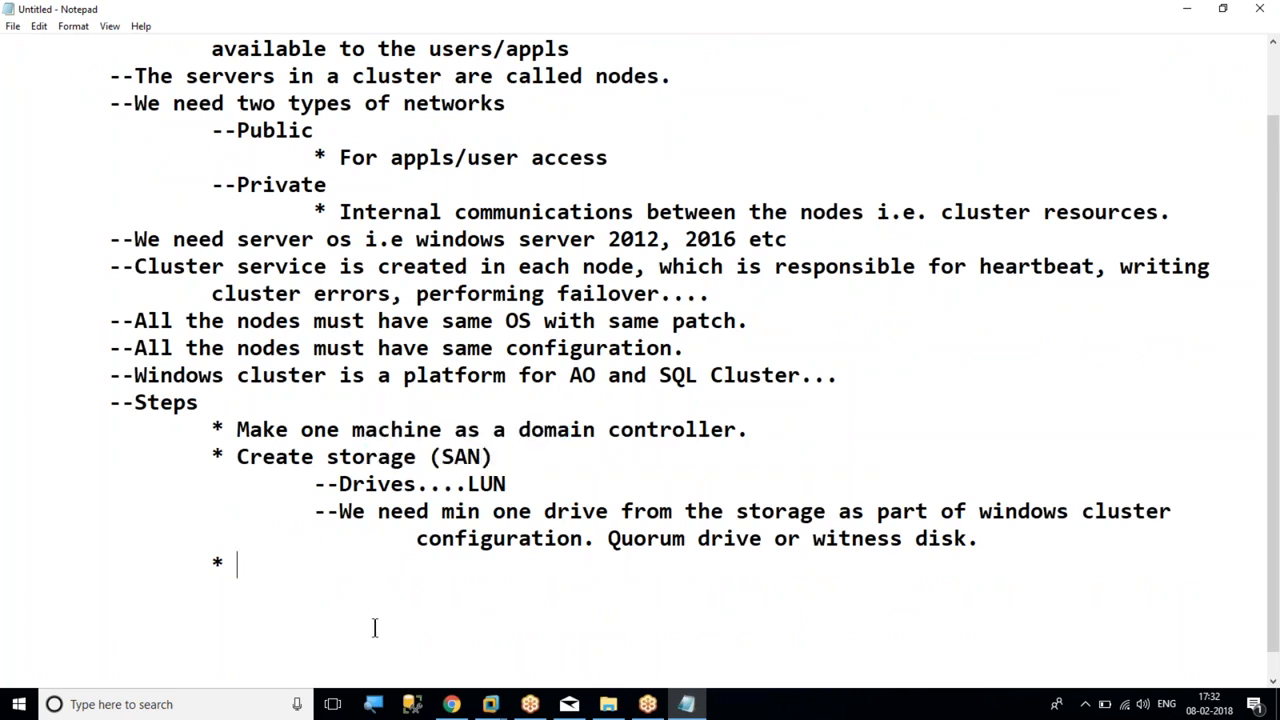
# Write "Make two servers ready i.e. these machines act as nodes." in the new bullet
pyautogui.write('W')
pyautogui.press('BackSpace')
pyautogui.write('Make two servers ready i.e. these machines act as nodes.')
# Add another bullet indented two levels that begins "Access the storage drives"
pyautogui.press('Return')
pyautogui.press('Tab')
pyautogui.press('Tab')
pyautogui.write('*')
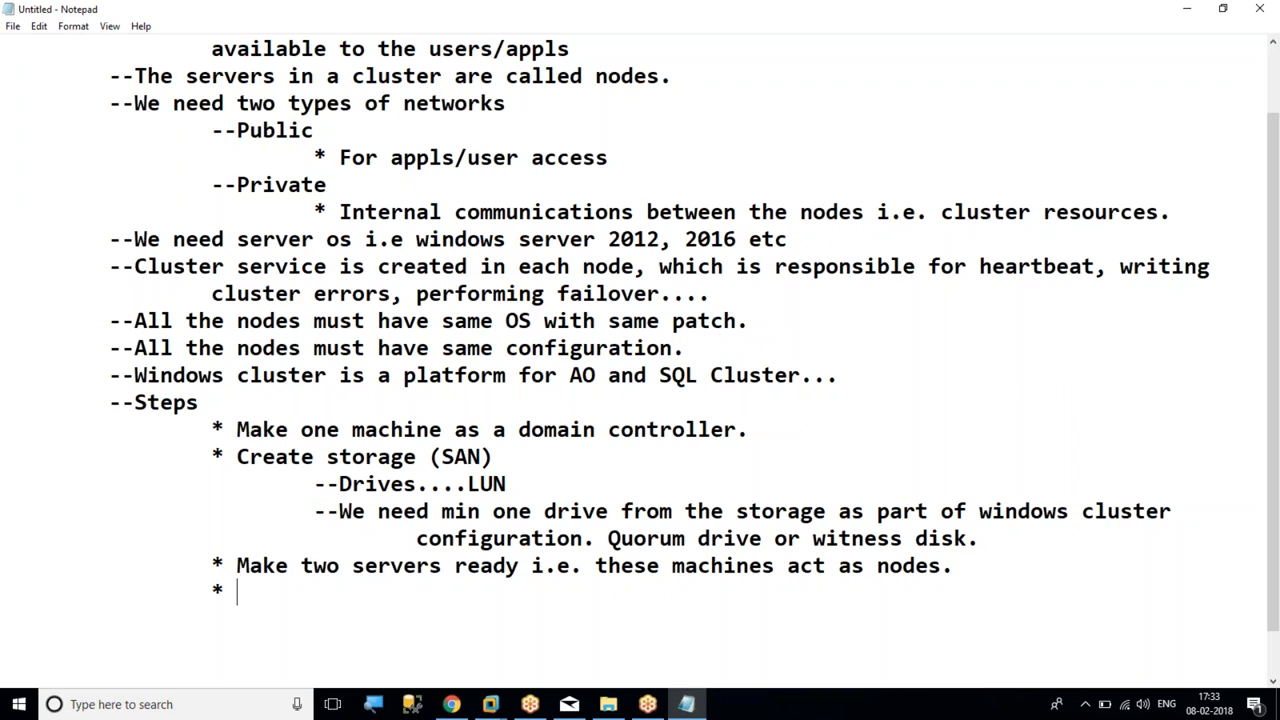
pyautogui.write('Access the storage driv')
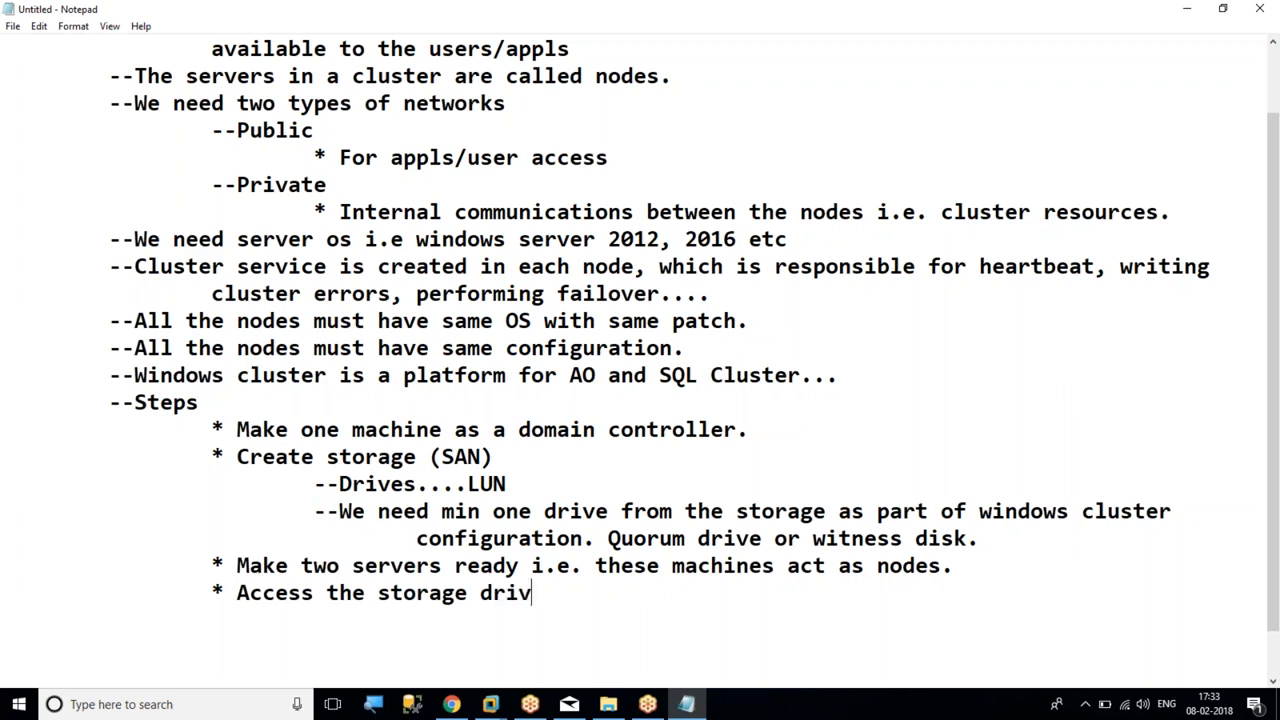
pyautogui.write('es from the')
# Continue the storage access bullet with "in nodes" after "drives"
pyautogui.press('BackSpace')
pyautogui.press('BackSpace')
pyautogui.press('BackSpace')
pyautogui.press('BackSpace')
pyautogui.press('BackSpace')
pyautogui.press('BackSpace')
pyautogui.press('BackSpace')
pyautogui.press('BackSpace')
pyautogui.write('in nodes')
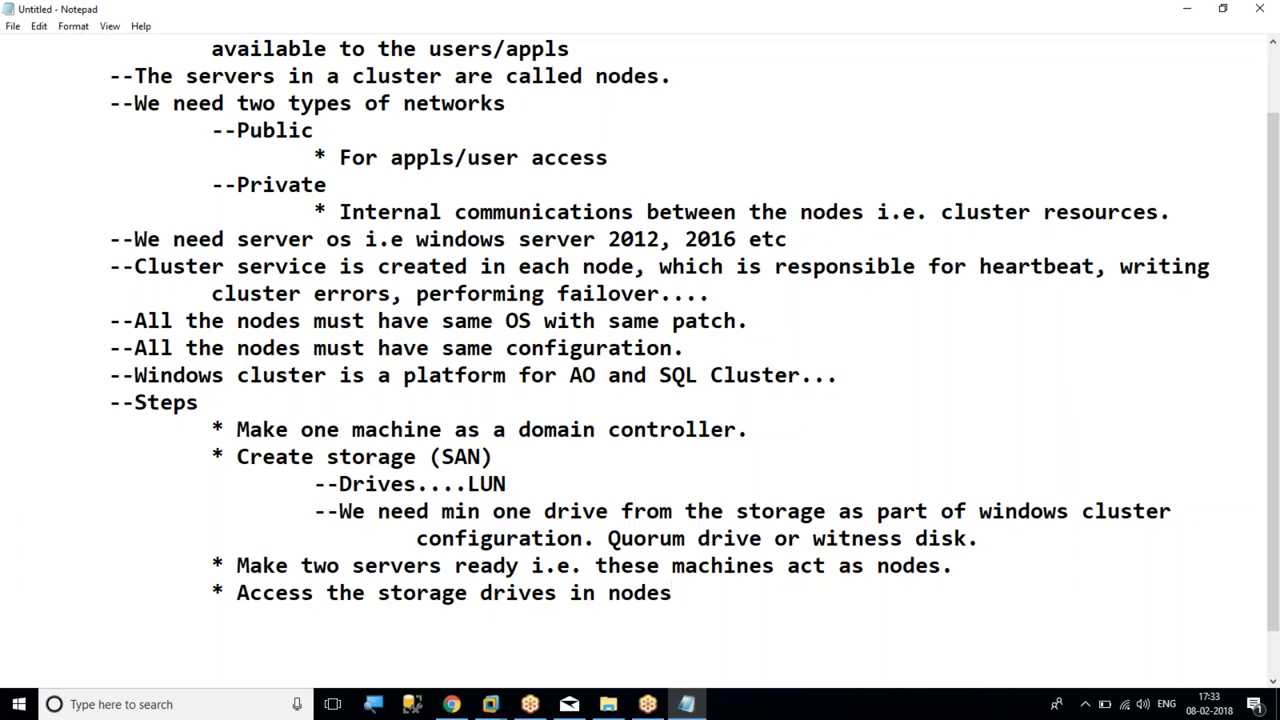
pyautogui.write(' using I')
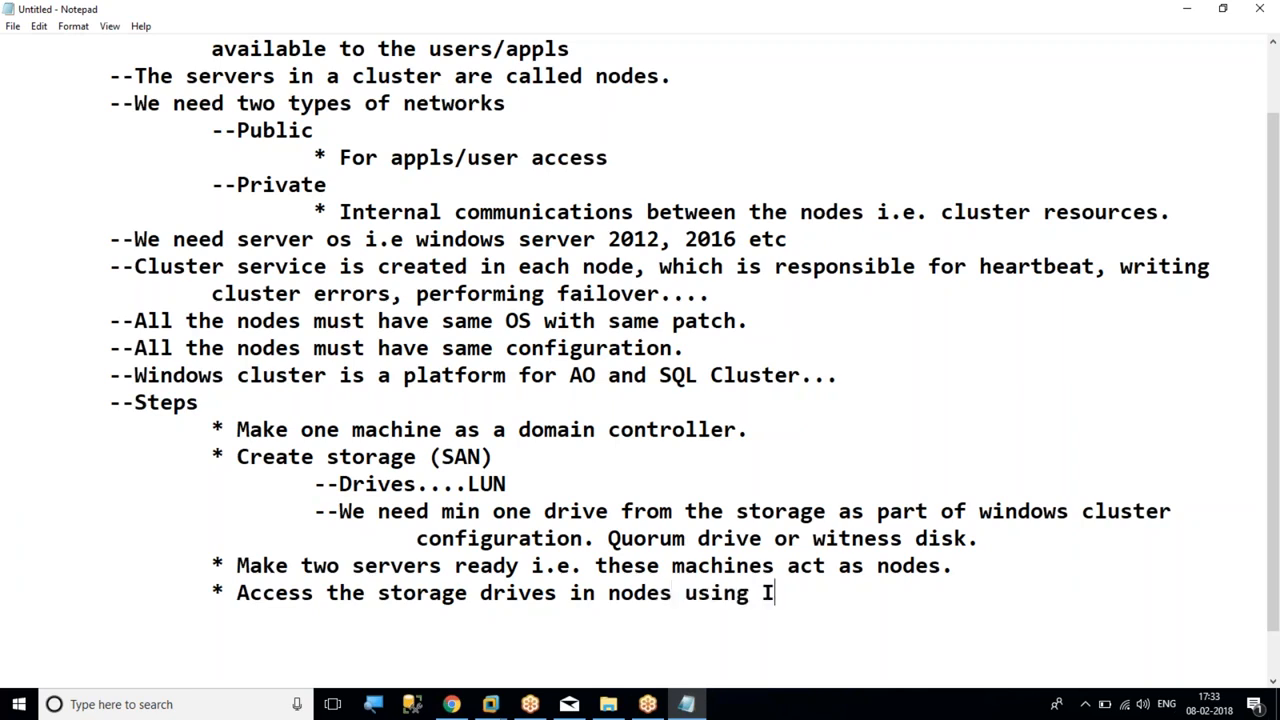
pyautogui.write('SCs')
# Complete the storage access sentence with "using ISCSi initiator." after "nodes"
pyautogui.press('BackSpace')
pyautogui.write('Si initial')
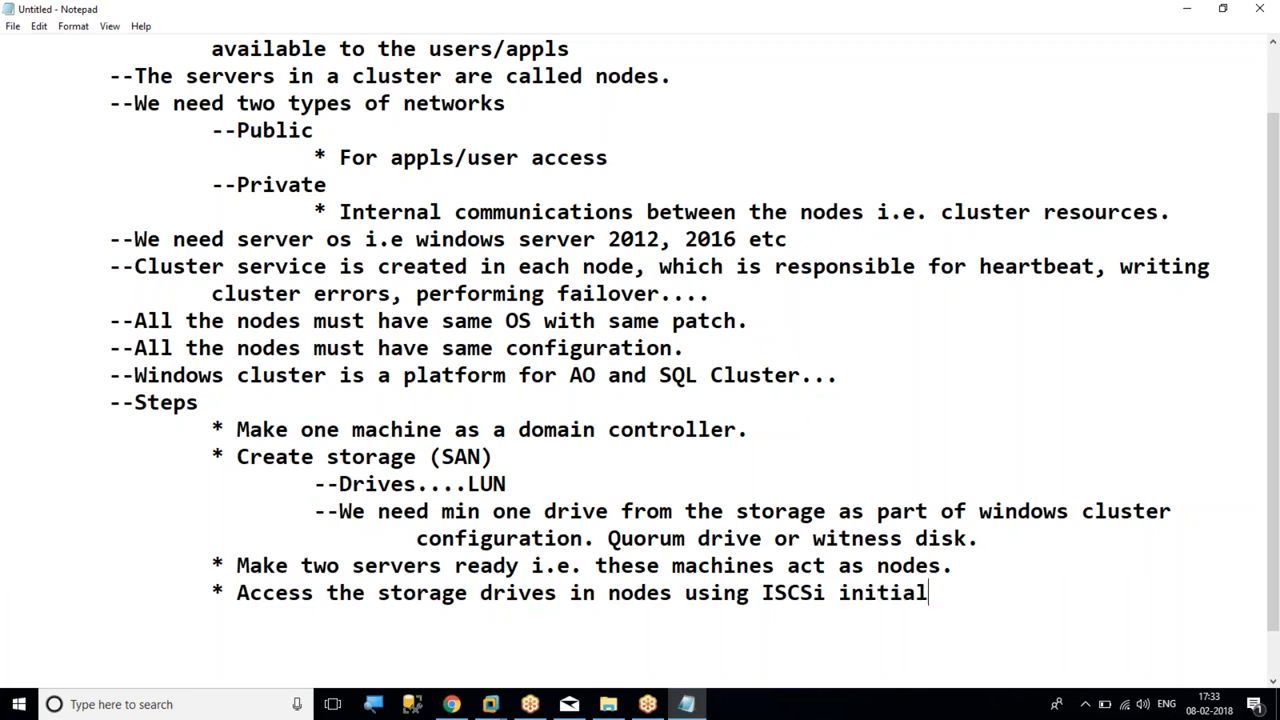
pyautogui.press('BackSpace')
pyautogui.write('tor.')
pyautogui.moveTo(982, 591); pyautogui.dragTo(814, 592)
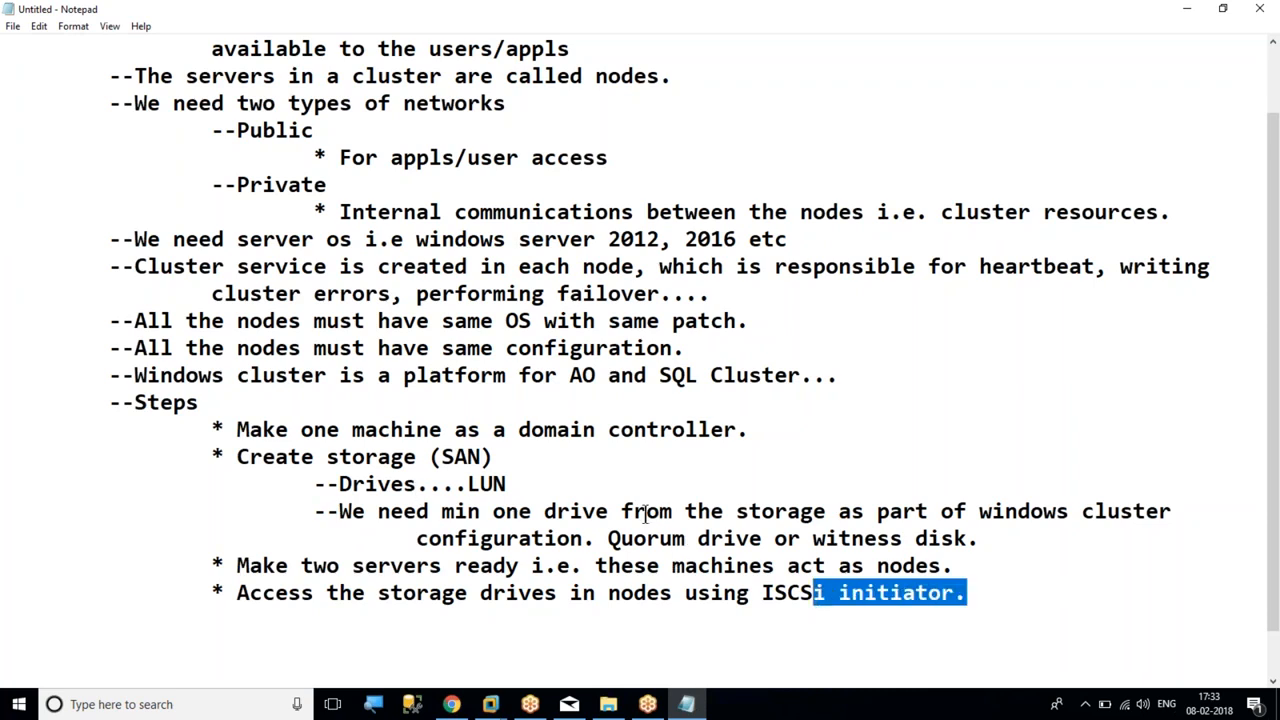
pyautogui.click(1003, 594)
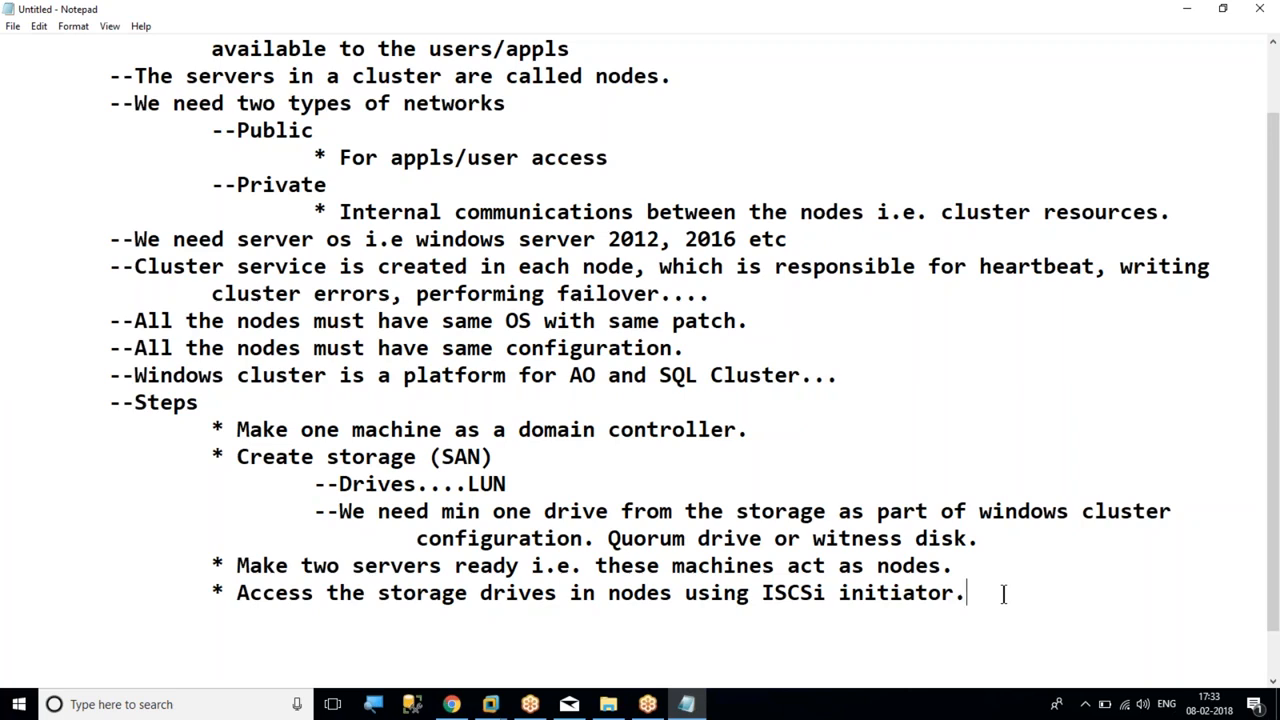
# Append "We can provide drive letters." after "ISCSi initiator."
pyautogui.write('We can provide dri')
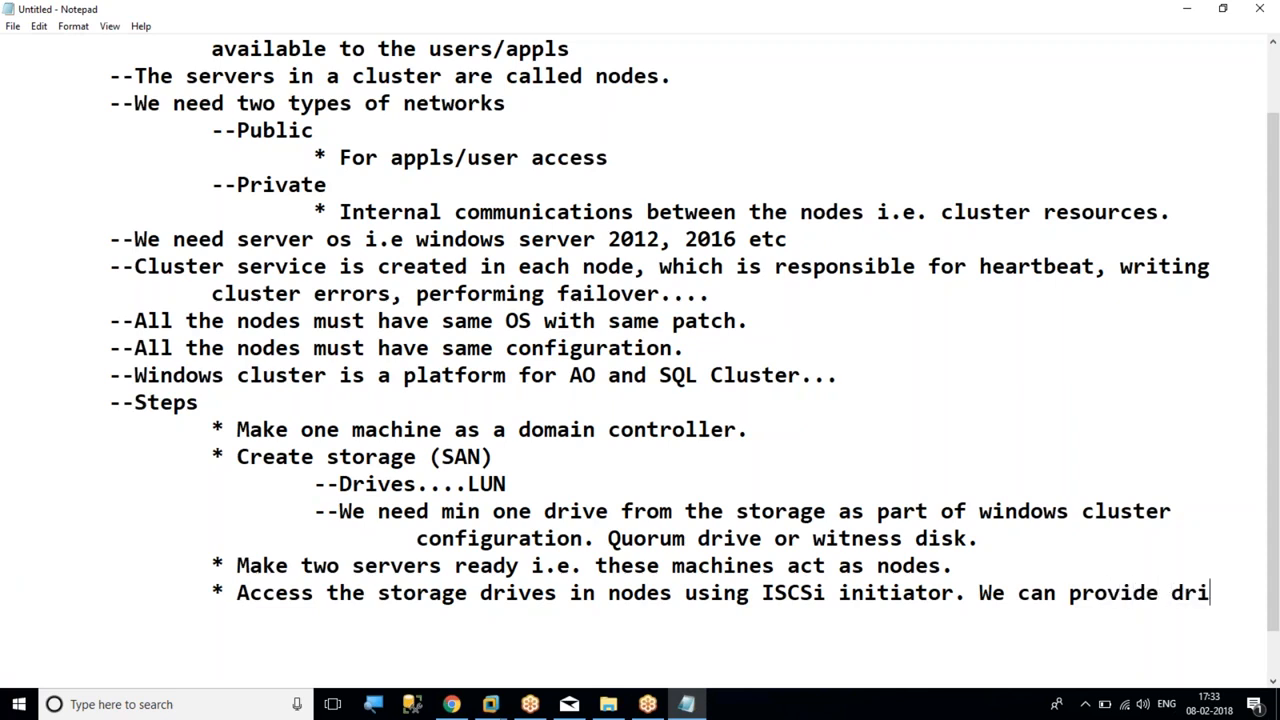
pyautogui.write('ve letters.')
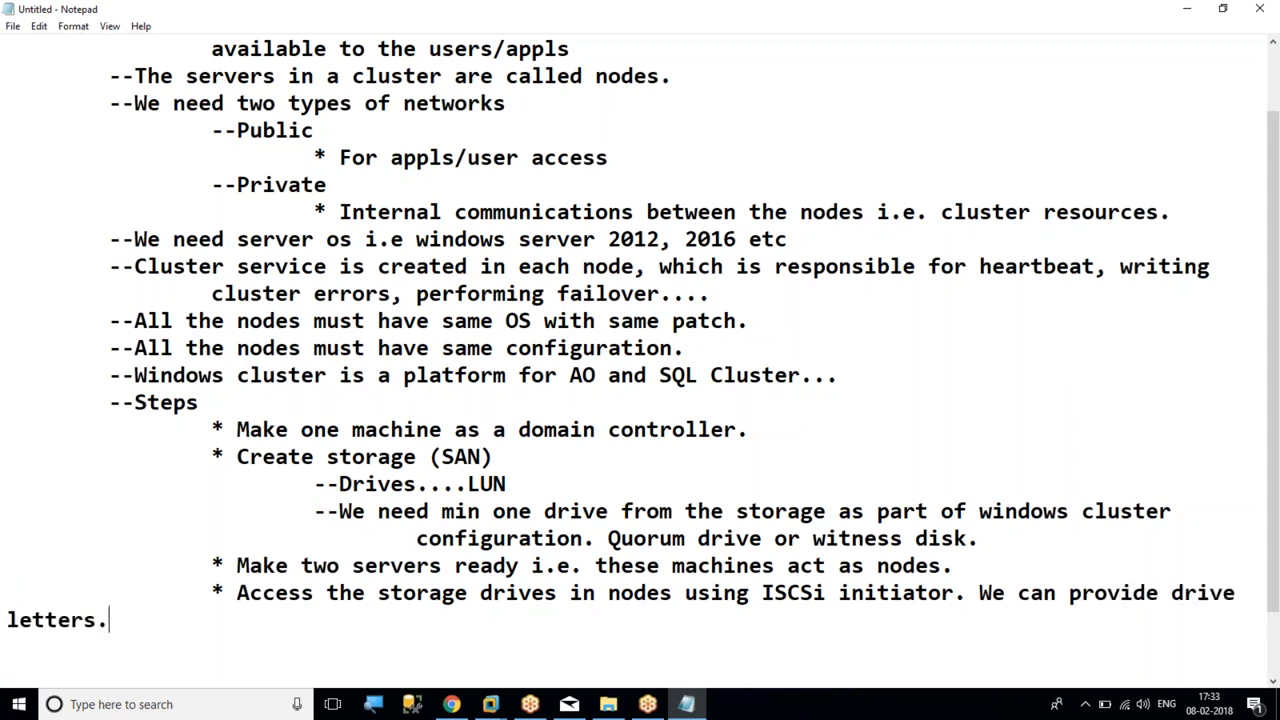
# Move the wrapped word "letters." onto its own line indented three levels, and start a line indented two levels below it
pyautogui.press('Home')
pyautogui.press('Tab')
pyautogui.press('Tab')
pyautogui.press('End')
pyautogui.press('Return')
pyautogui.press('Tab')
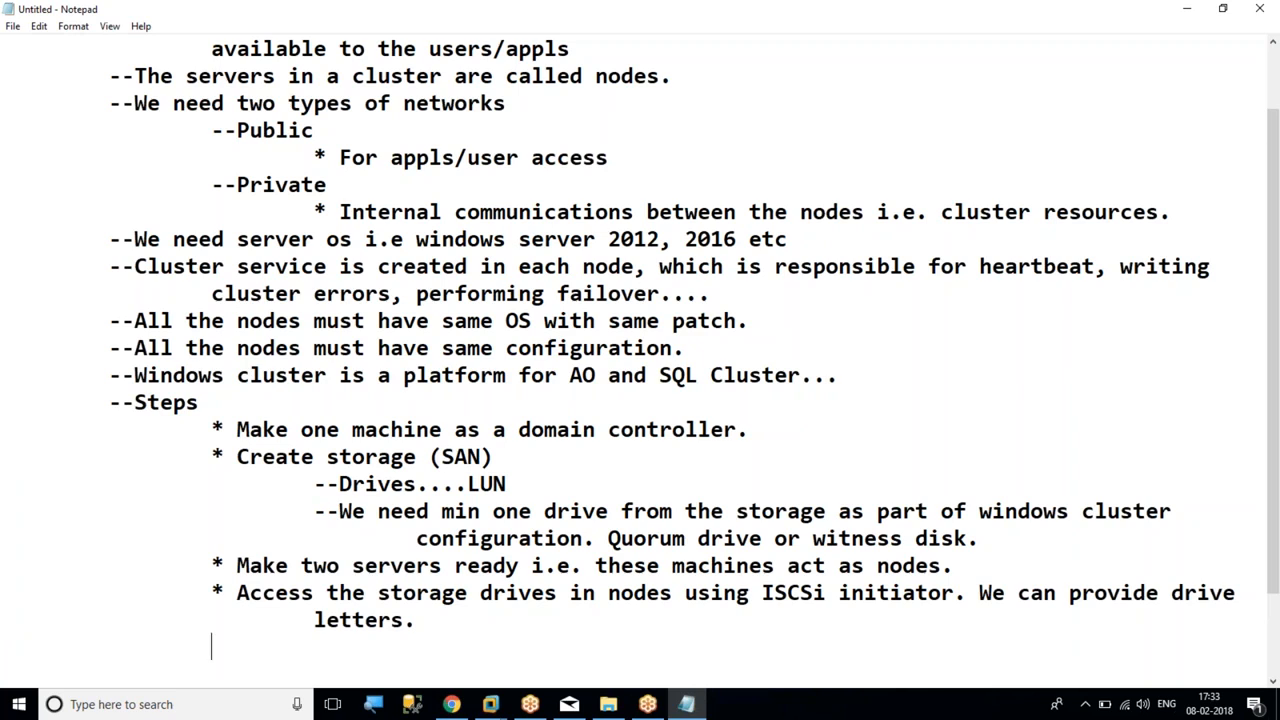
# Review the cluster setup steps in order, from the domain controller and storage to the two nodes and the ISCSi initiator
pyautogui.moveTo(112, 404); pyautogui.dragTo(290, 406)
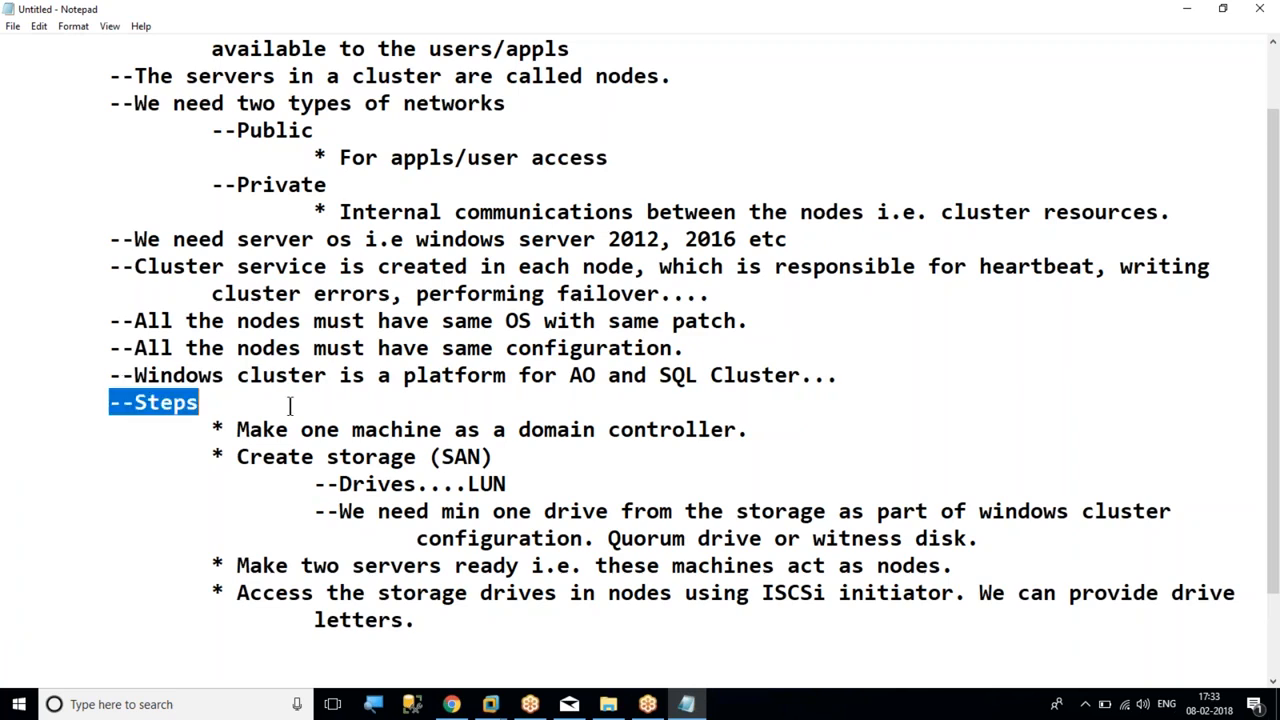
pyautogui.click(1262, 501)
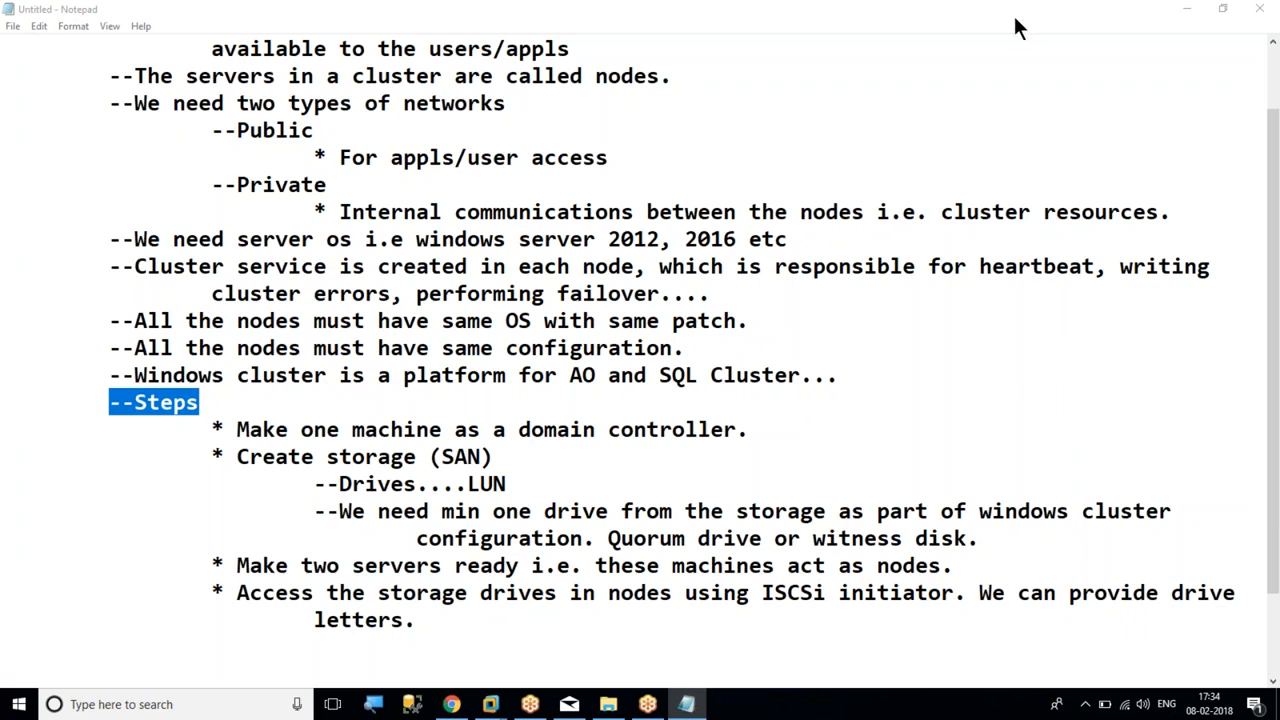
pyautogui.click(142, 430)
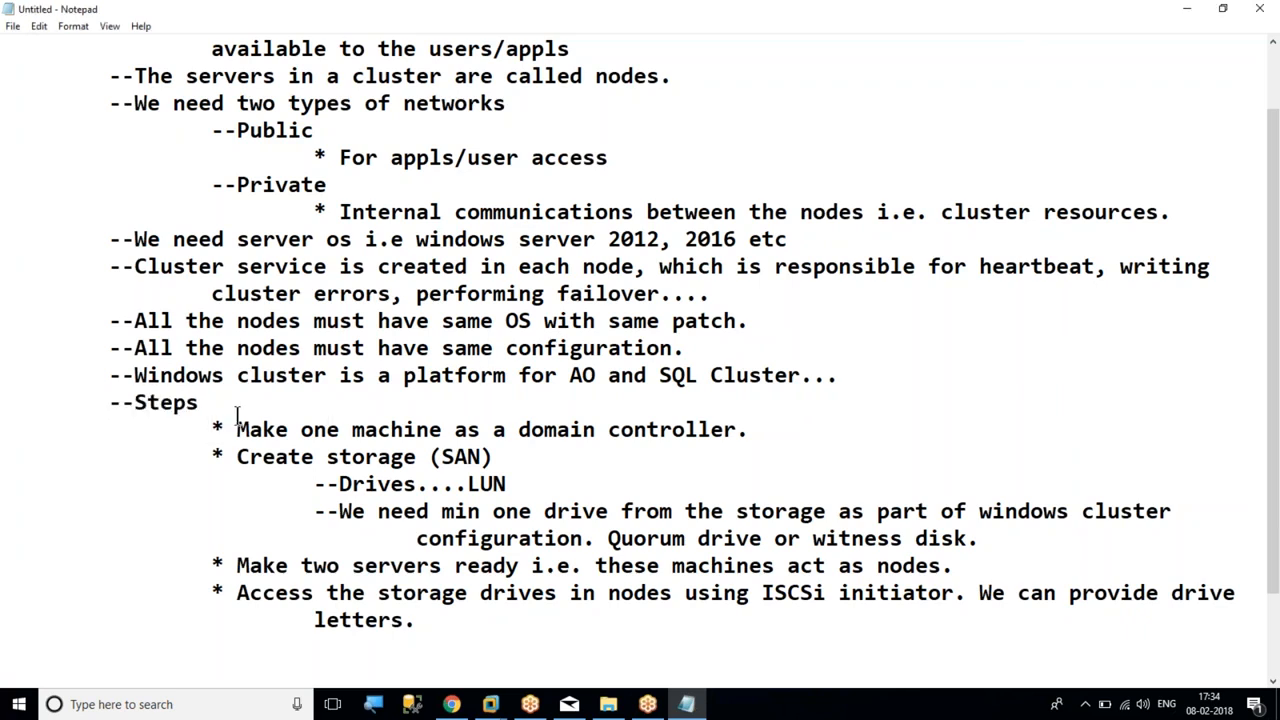
pyautogui.moveTo(189, 428); pyautogui.dragTo(748, 429)
pyautogui.click(315, 408)
pyautogui.moveTo(207, 428); pyautogui.dragTo(757, 428)
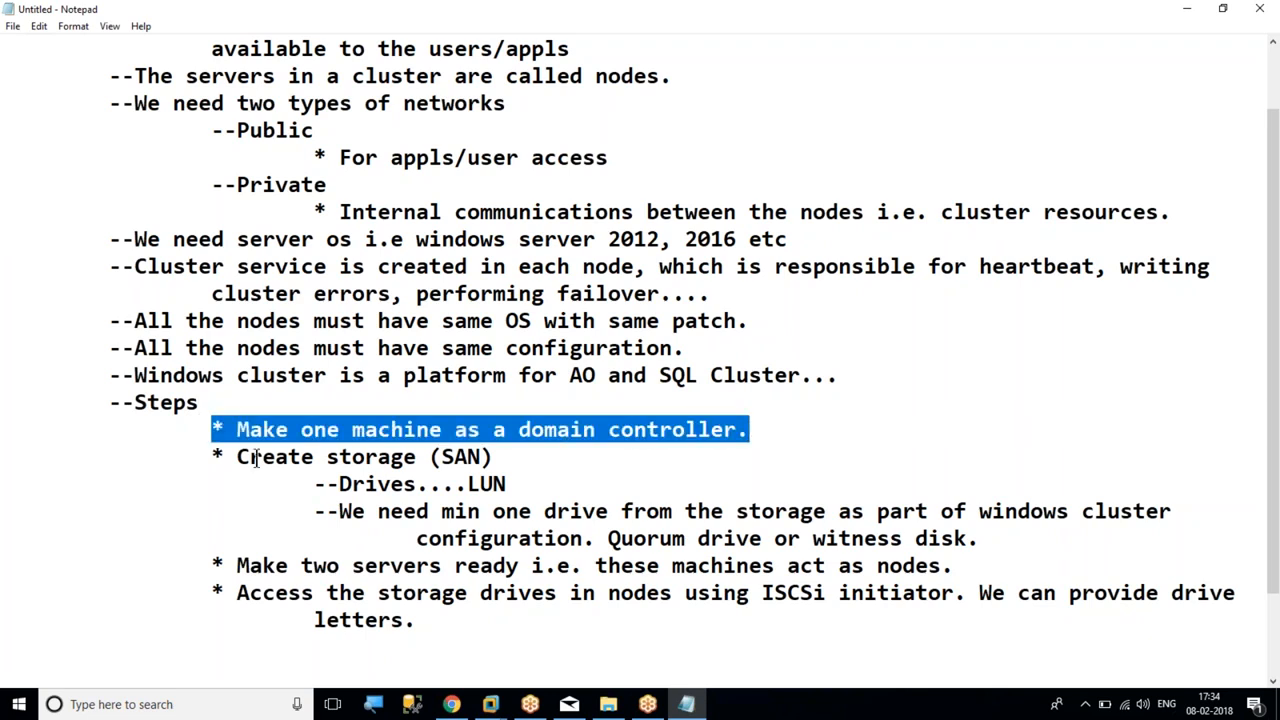
pyautogui.moveTo(189, 452); pyautogui.dragTo(510, 464)
pyautogui.click(510, 464)
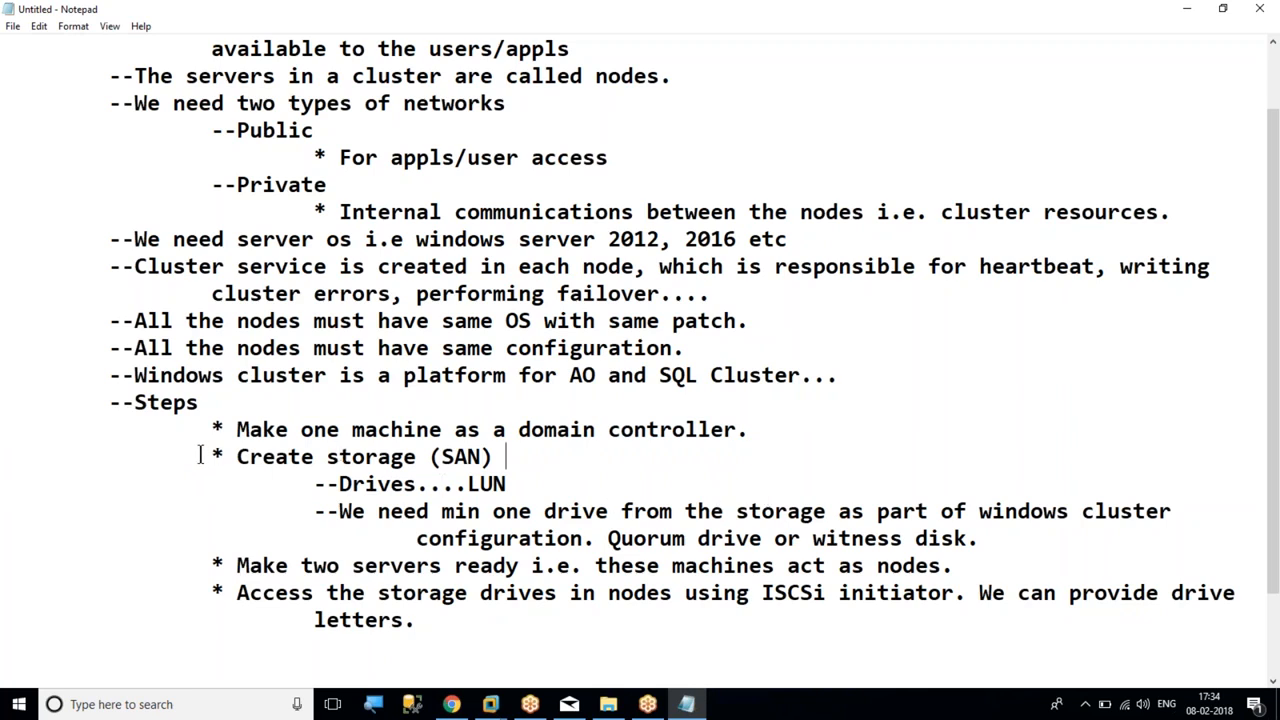
pyautogui.moveTo(211, 430); pyautogui.dragTo(738, 429)
pyautogui.click(443, 430)
pyautogui.moveTo(178, 456); pyautogui.dragTo(512, 456)
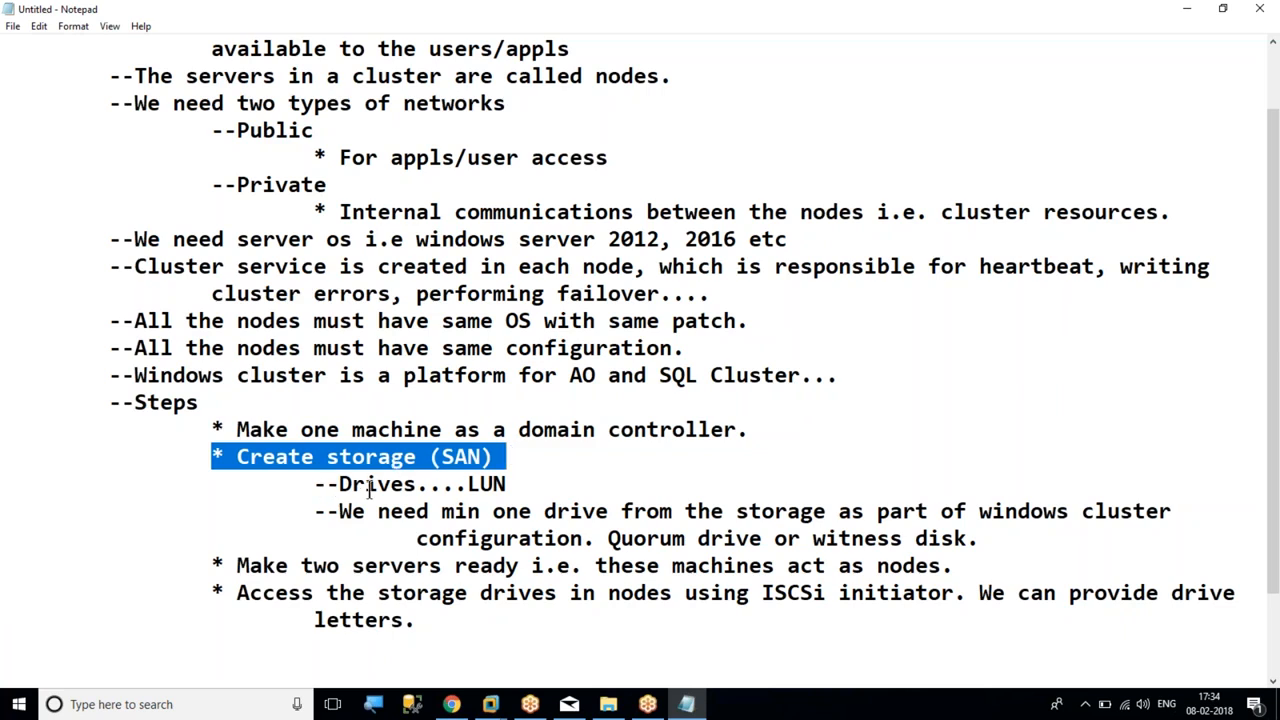
pyautogui.click(645, 505)
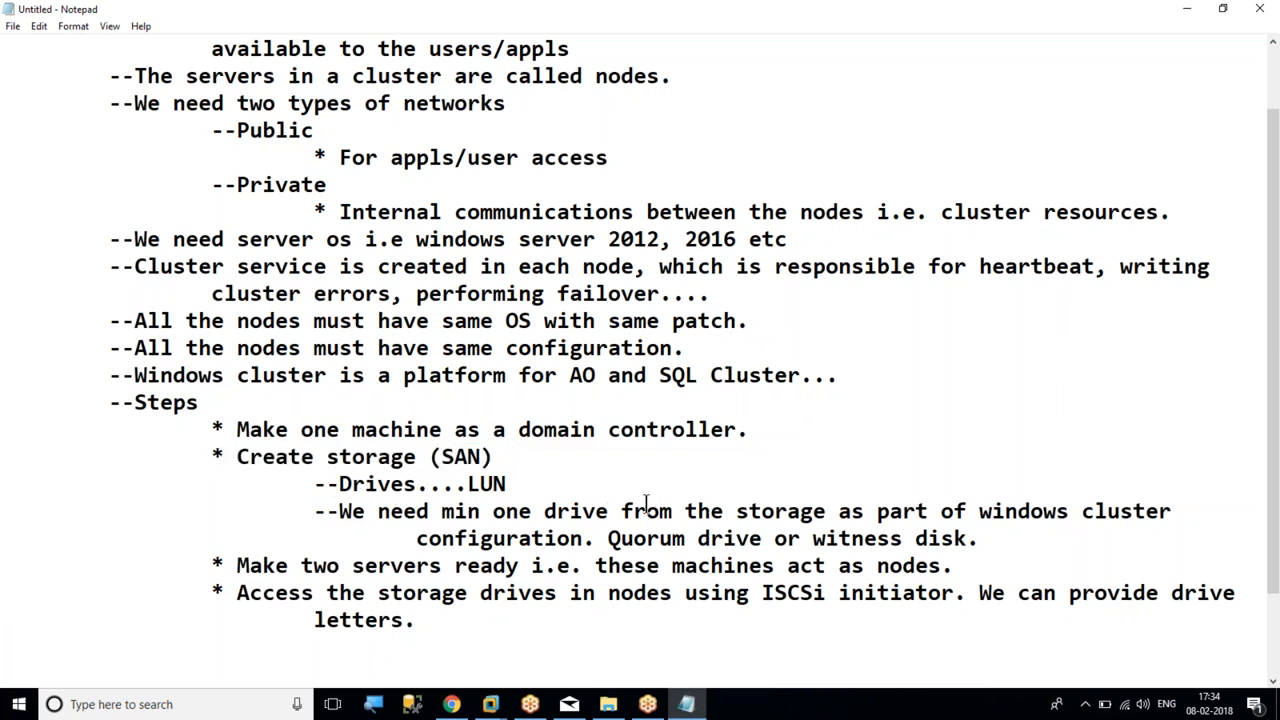
pyautogui.moveTo(810, 540); pyautogui.dragTo(966, 541)
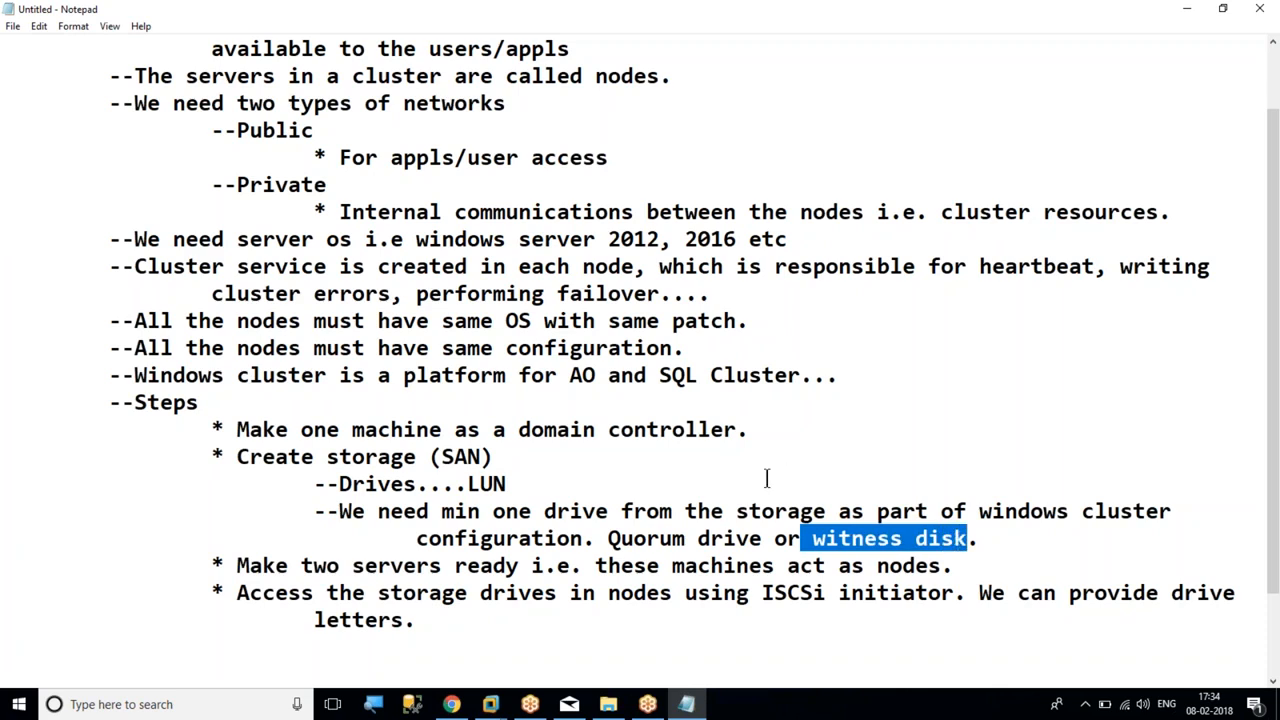
pyautogui.moveTo(212, 566); pyautogui.dragTo(952, 567)
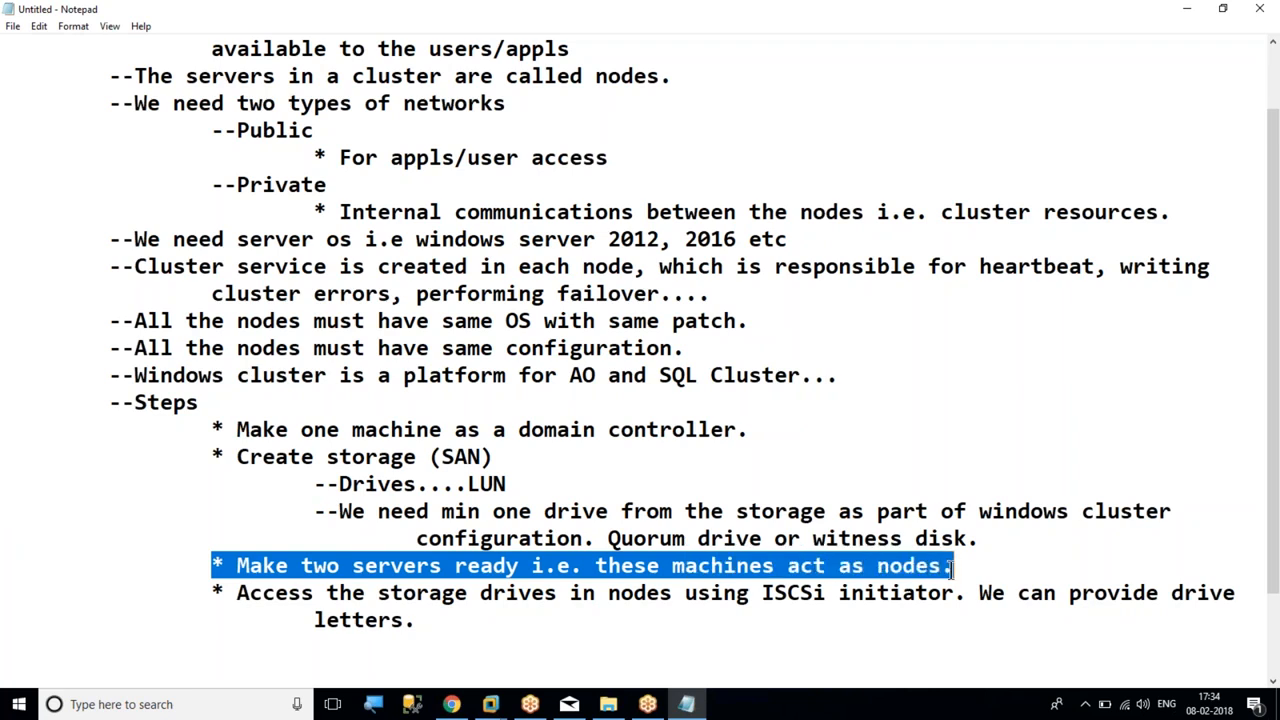
pyautogui.moveTo(204, 590); pyautogui.dragTo(952, 592)
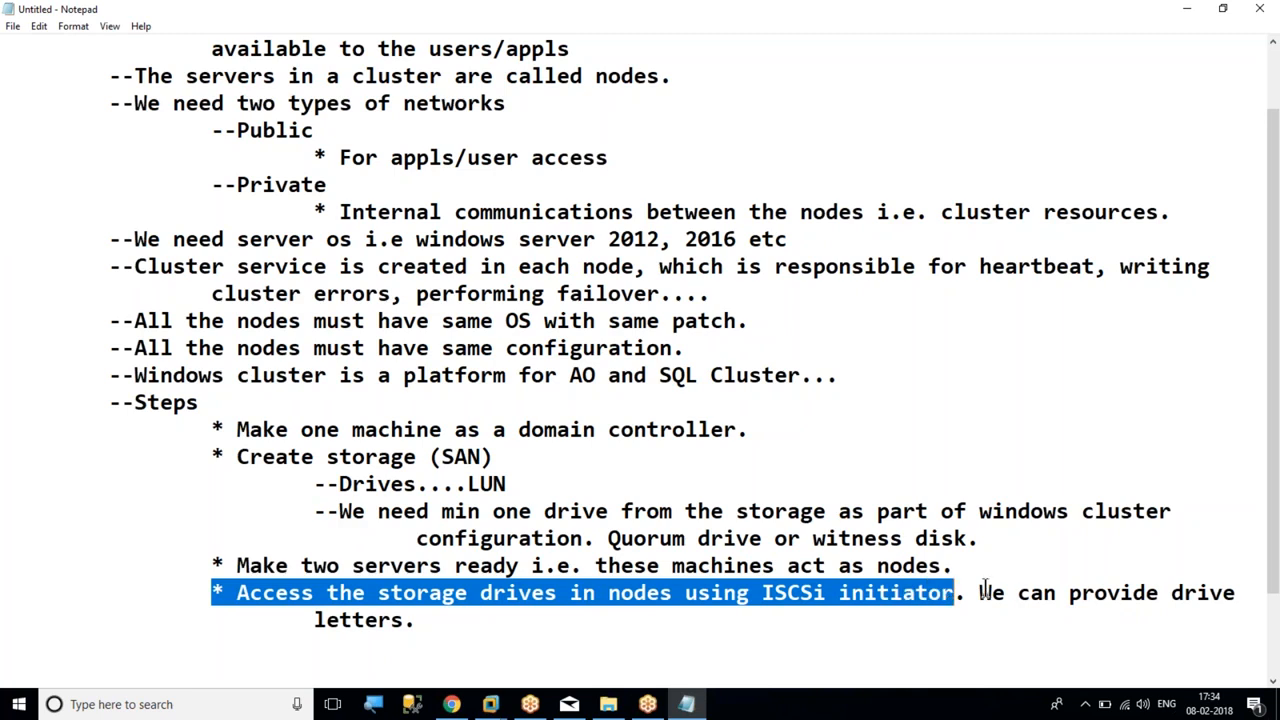
# Add the bullet "* Configure windows cluster." indented two levels under Steps, with blank lines below it
pyautogui.click(415, 620)
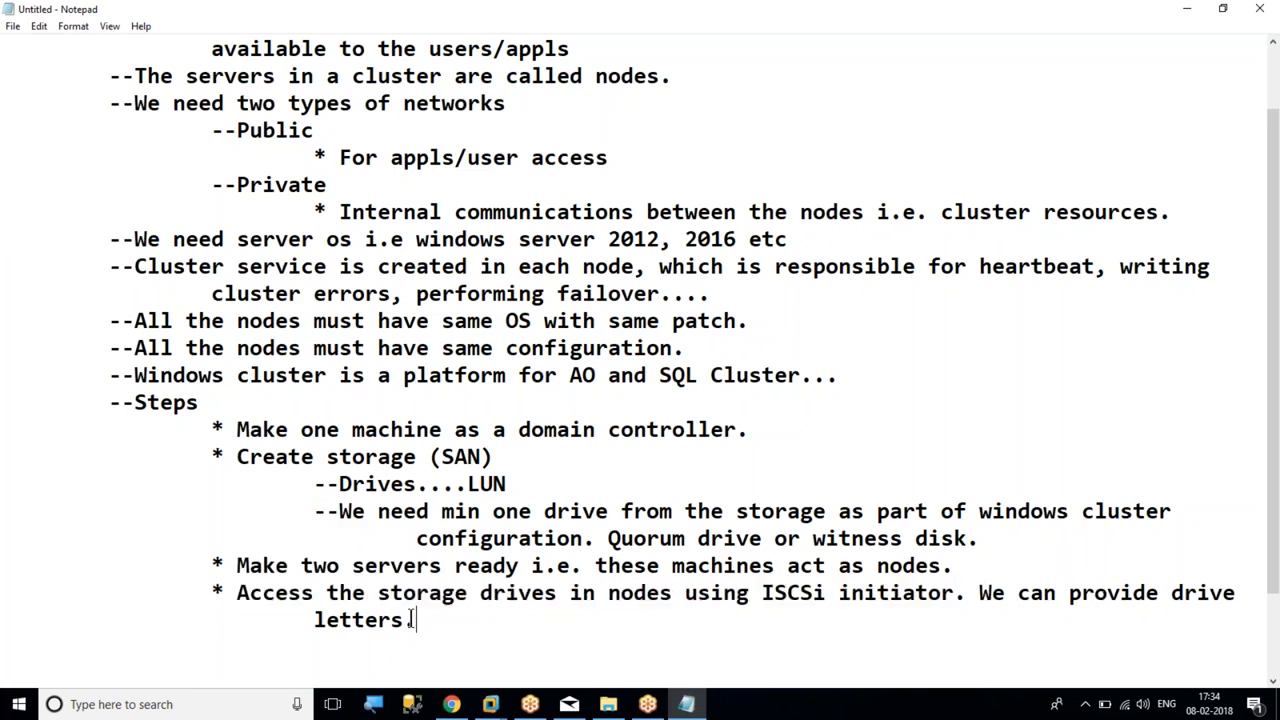
pyautogui.press('Return')
pyautogui.write('* Configure windows cluster.')
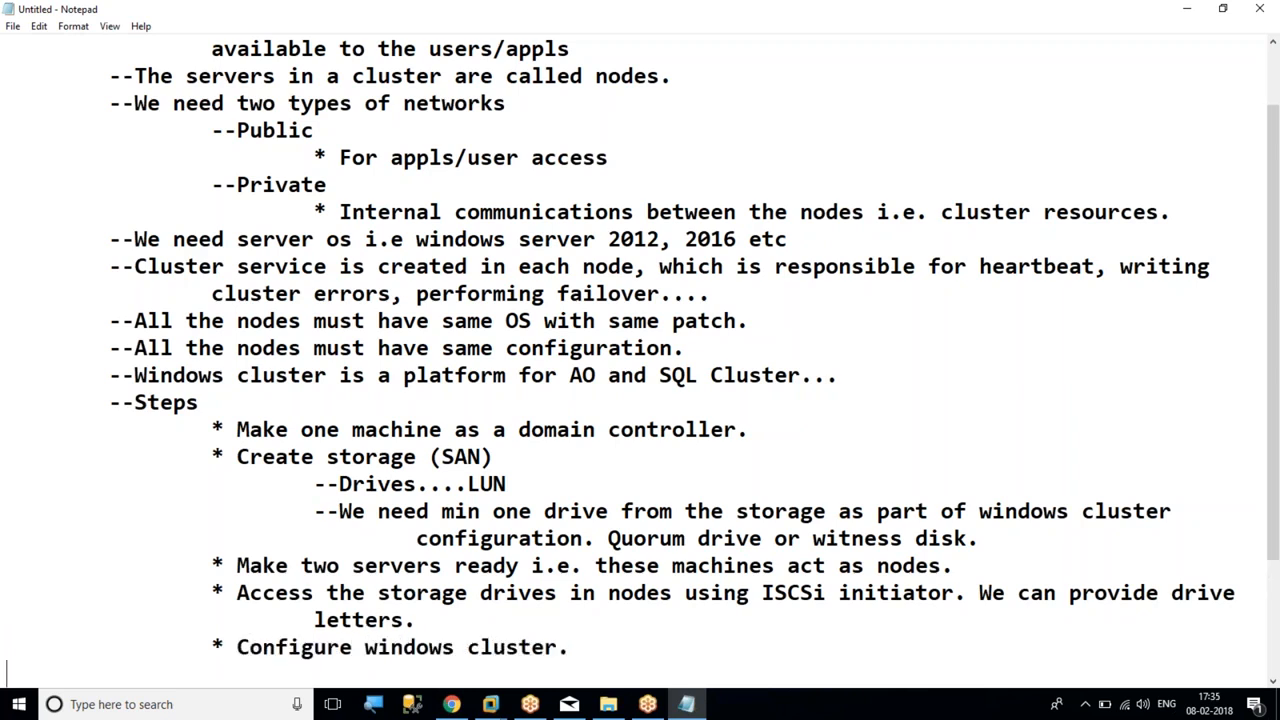
pyautogui.scroll(-3, 6, 670)
pyautogui.press('Return')
pyautogui.press('Return')
pyautogui.press('Return')
pyautogui.press('Return')
pyautogui.press('Return')
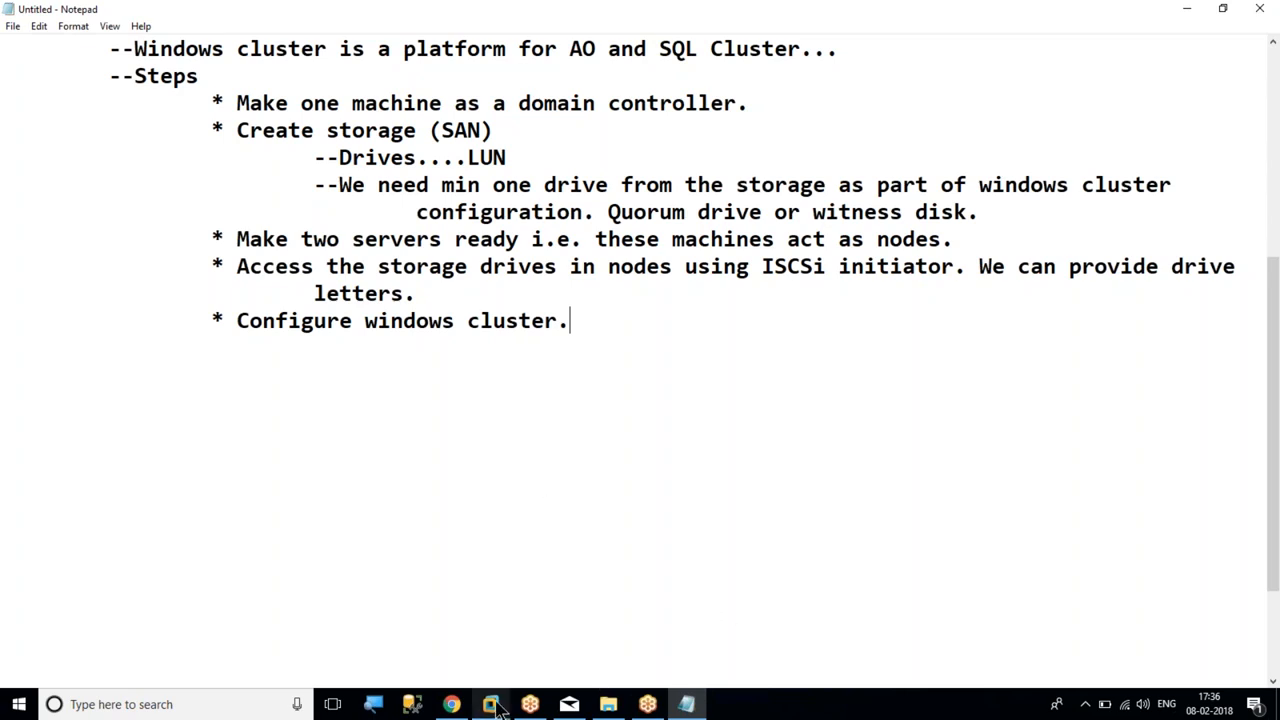
# Switch to the SQLDC100 virtual machine in VMware and shut down its guest
pyautogui.moveTo(505, 708)
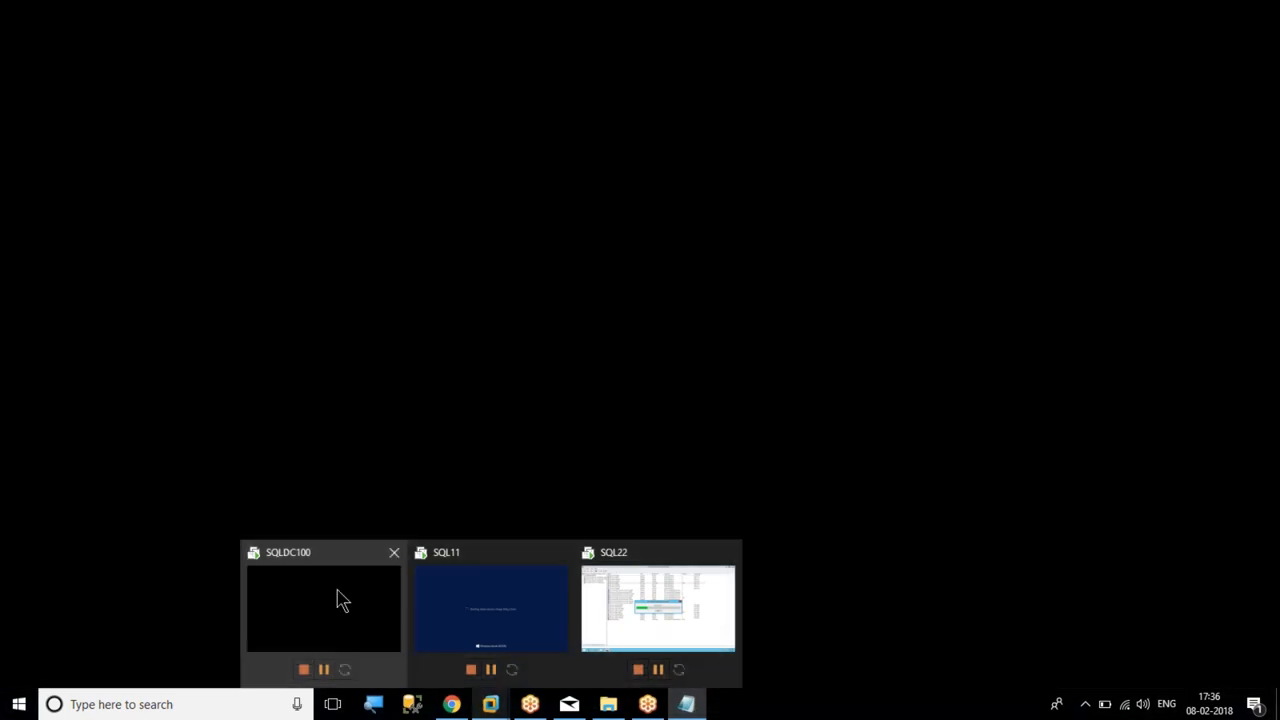
pyautogui.click(340, 598)
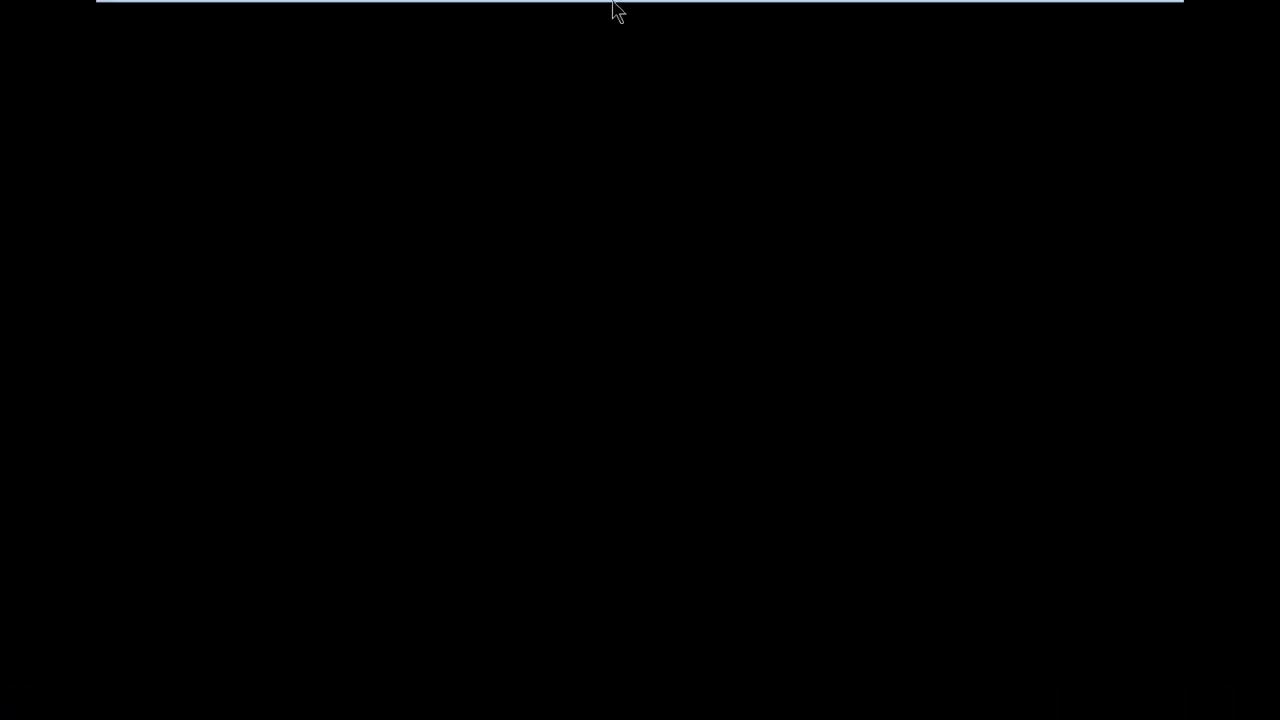
pyautogui.moveTo(628, 6)
pyautogui.moveTo(563, 9)
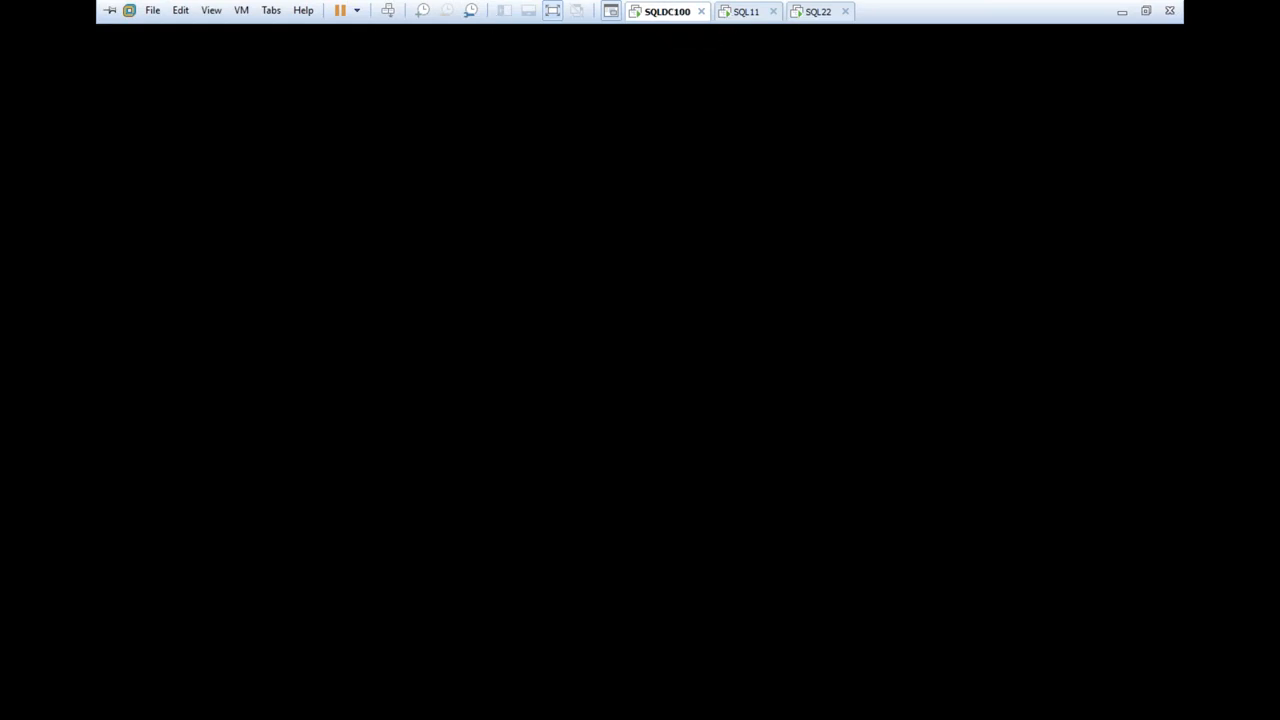
pyautogui.rightClick(666, 16)
pyautogui.moveTo(707, 48)
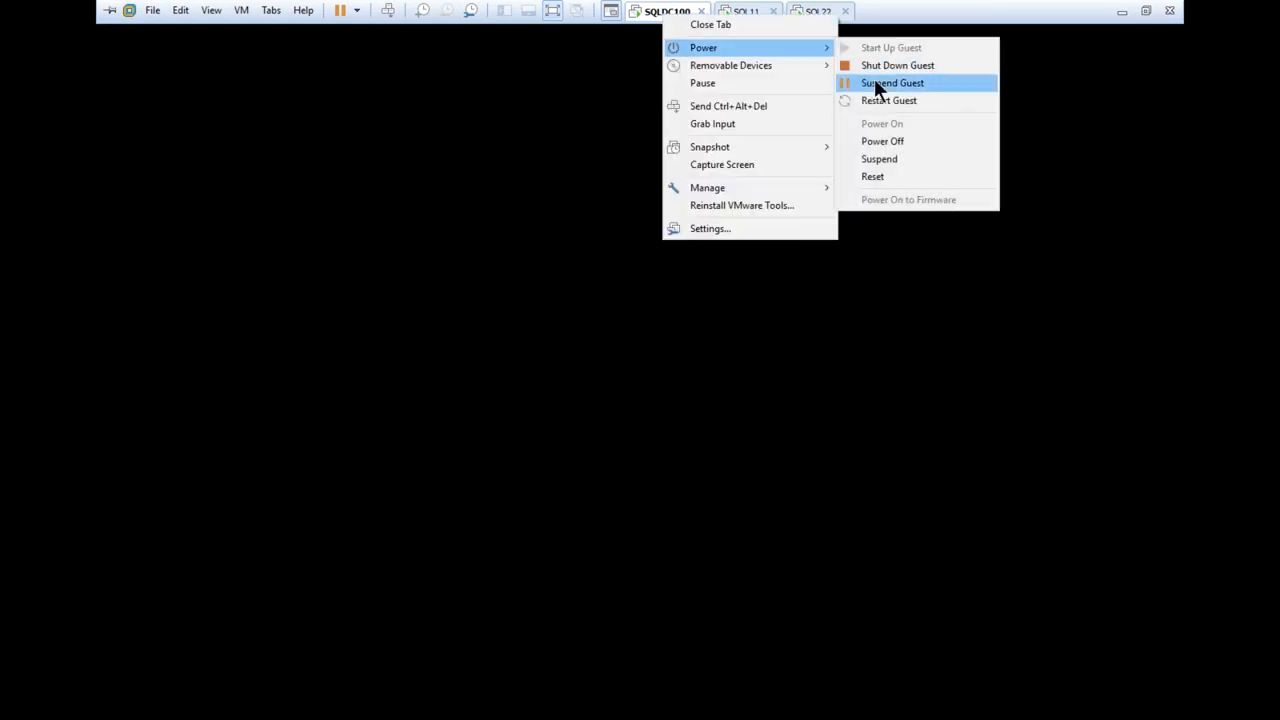
pyautogui.click(944, 68)
pyautogui.click(652, 396)
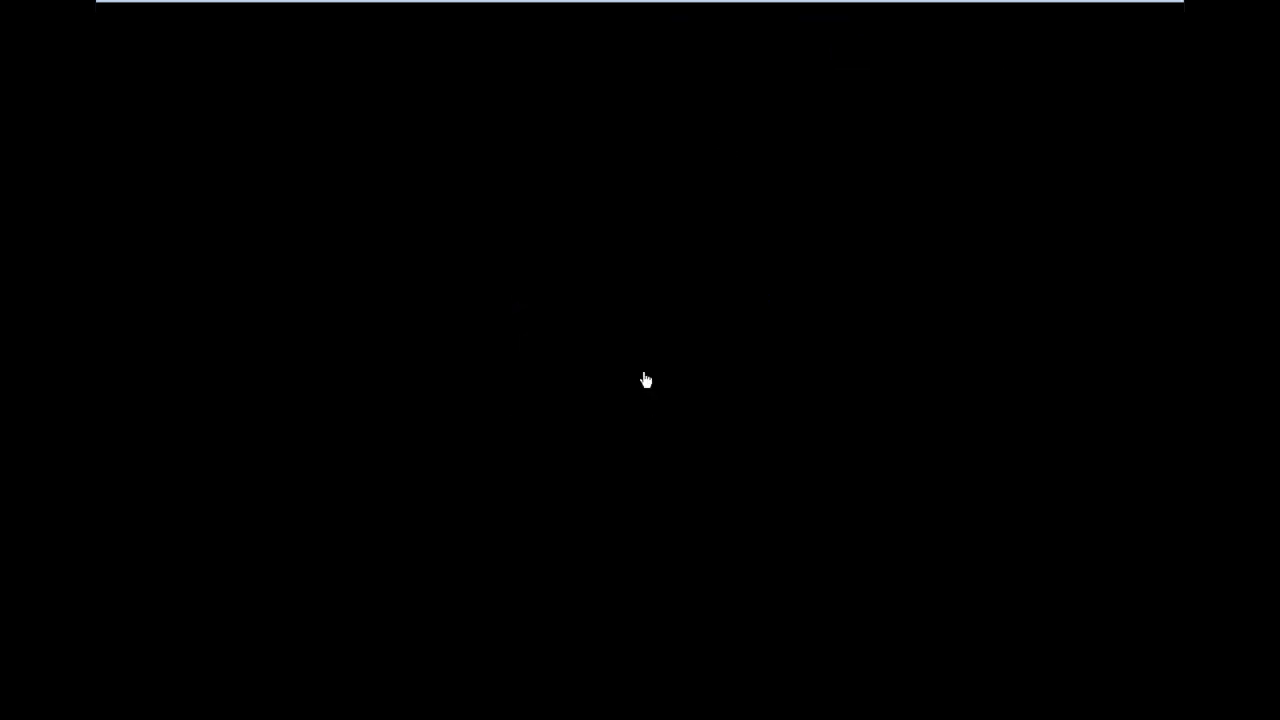
# Shut down the guest of the SQL11 virtual machine
pyautogui.rightClick(745, 22)
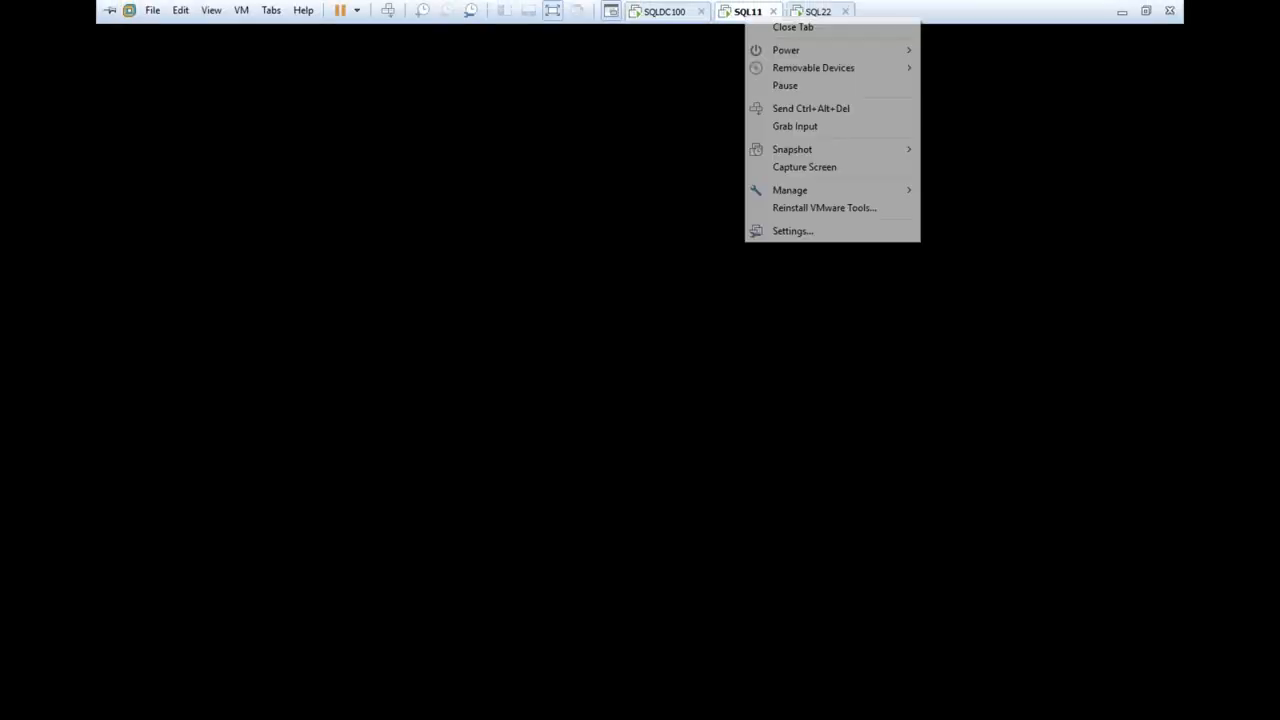
pyautogui.moveTo(791, 49)
pyautogui.click(957, 73)
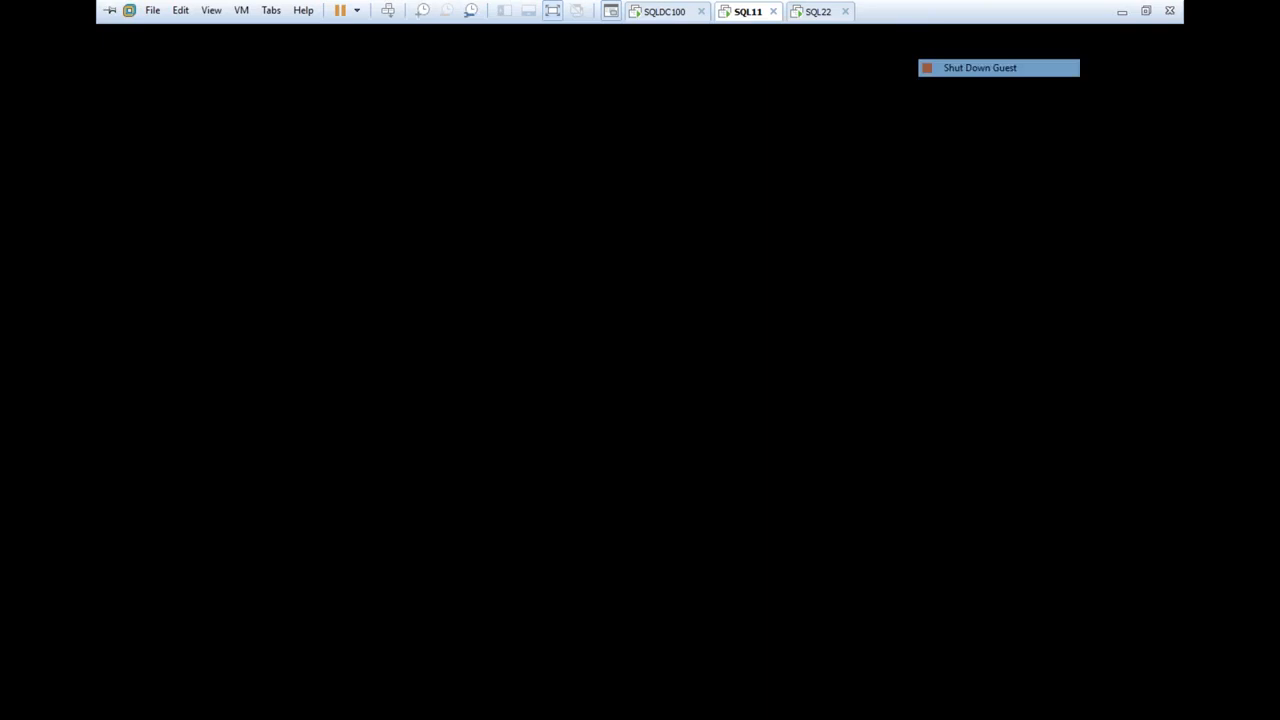
pyautogui.click(660, 398)
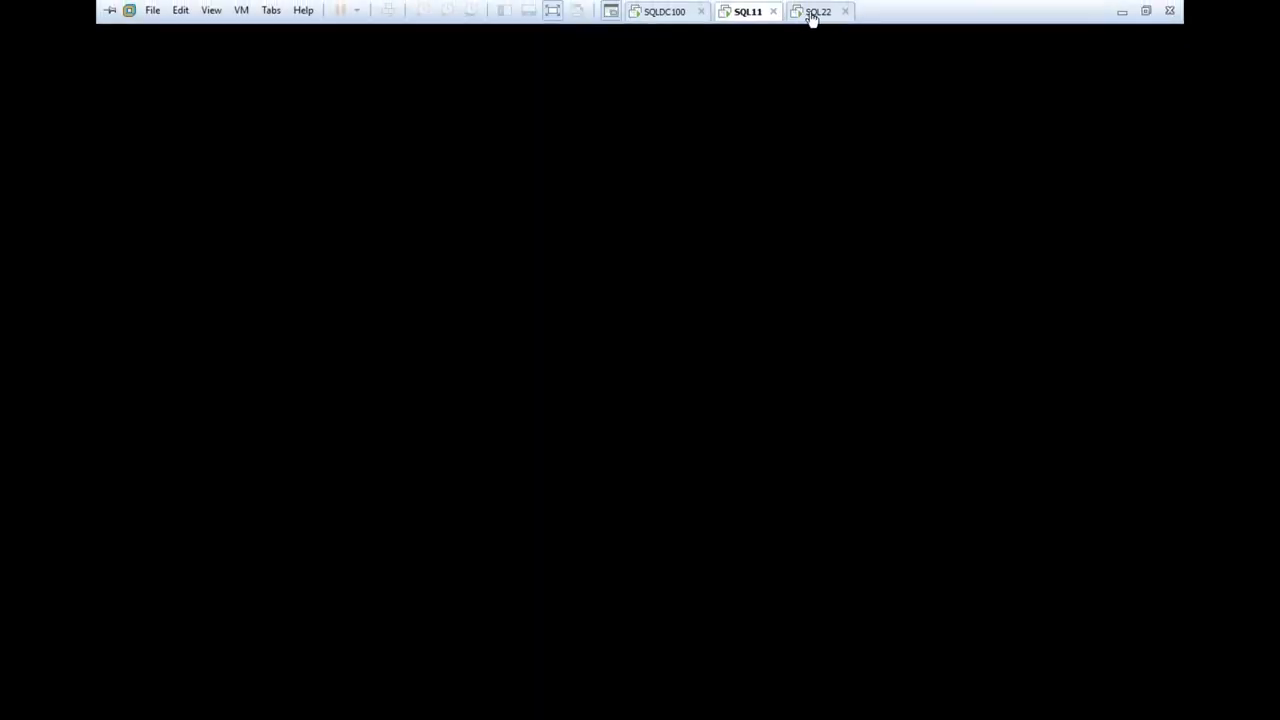
# Shut down the guest of the SQL22 virtual machine
pyautogui.rightClick(815, 11)
pyautogui.moveTo(850, 45)
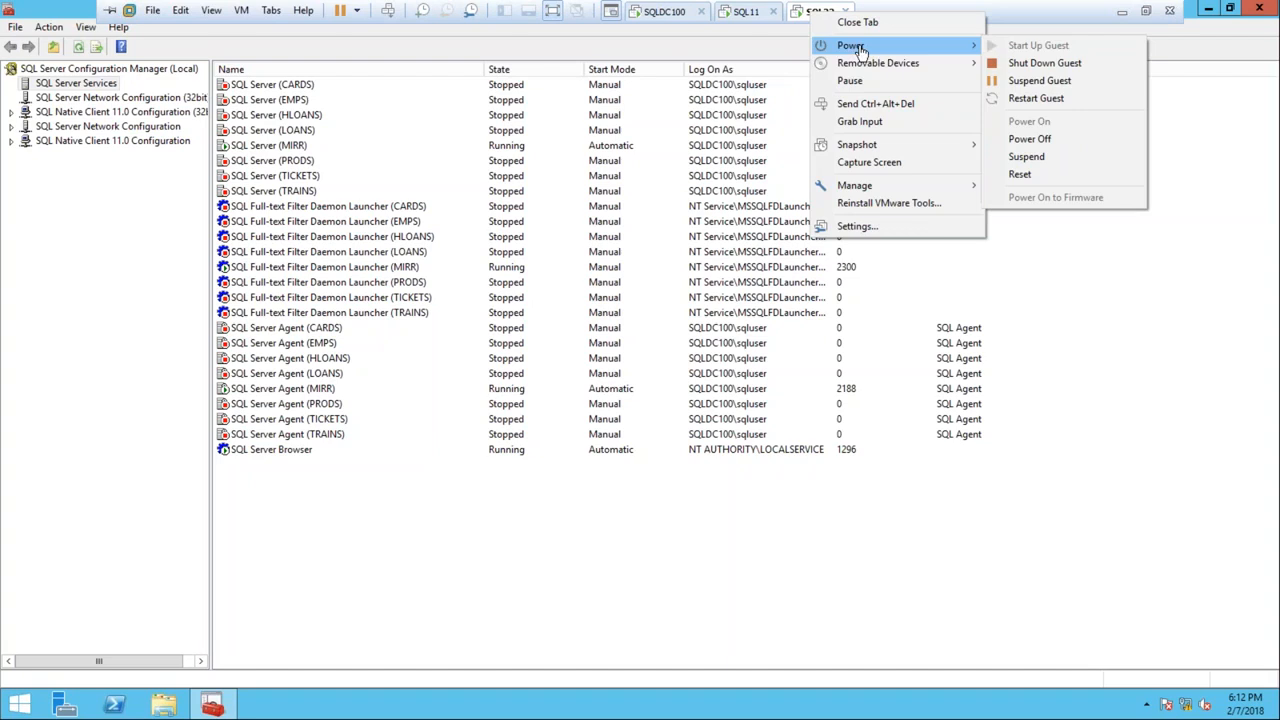
pyautogui.click(1016, 79)
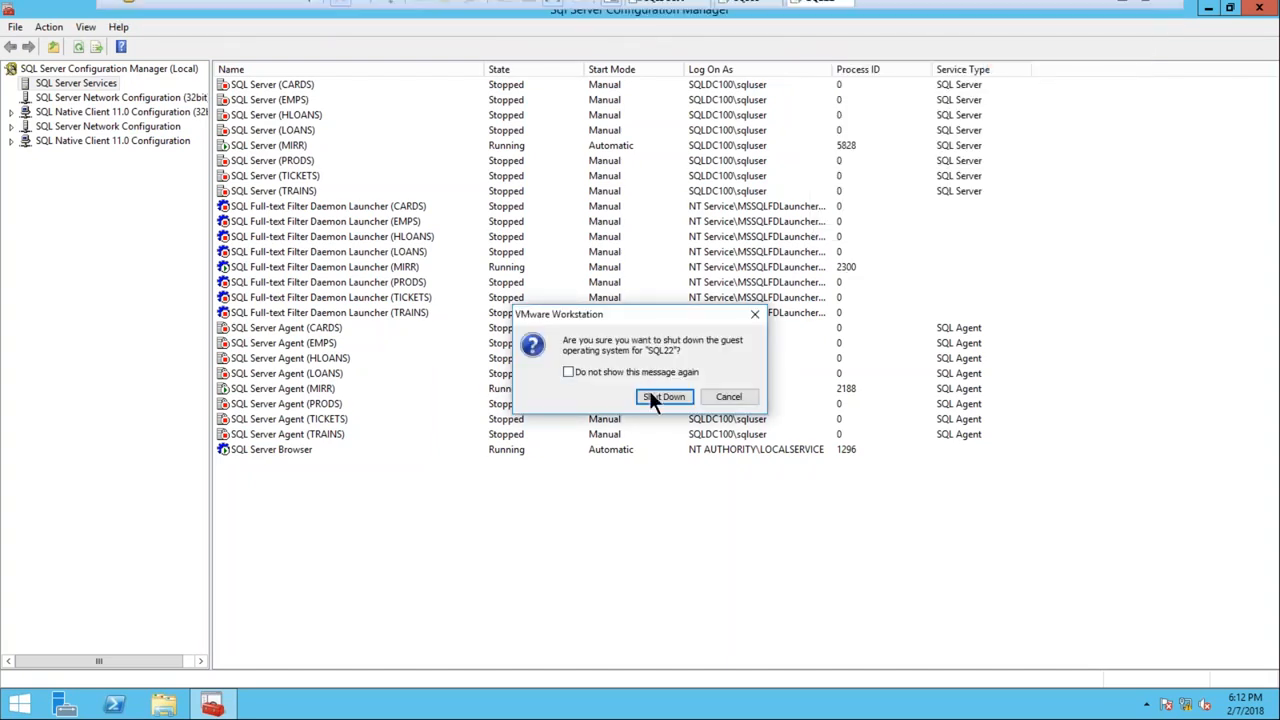
pyautogui.click(650, 392)
# Check the shutdown progress of the SQLDC100, SQL11 and SQL22 virtual machines
pyautogui.moveTo(614, 6)
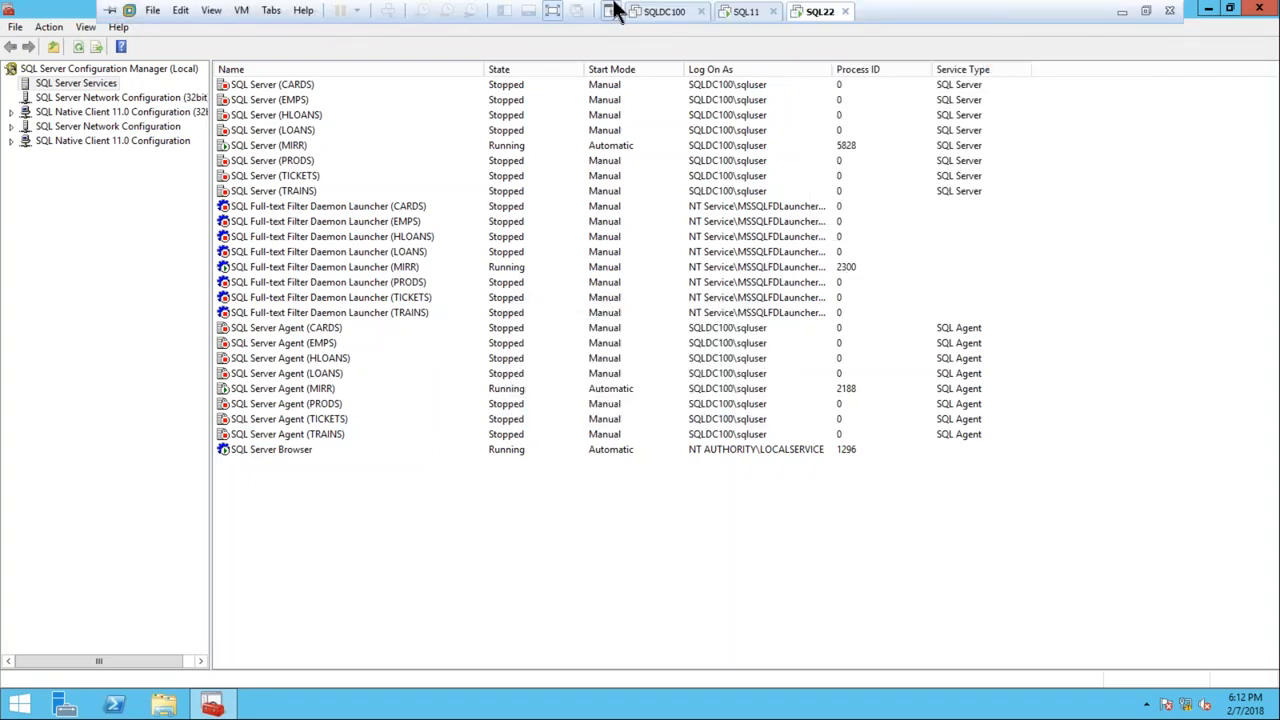
pyautogui.click(668, 22)
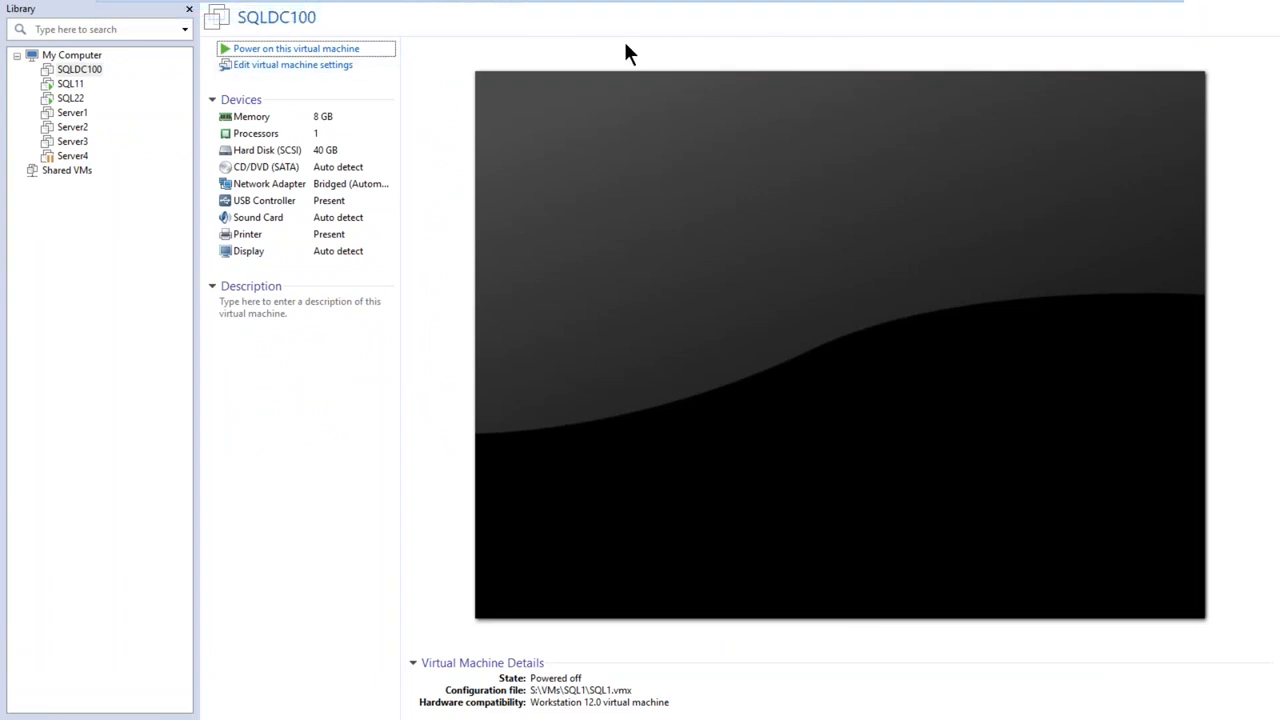
pyautogui.moveTo(437, 28)
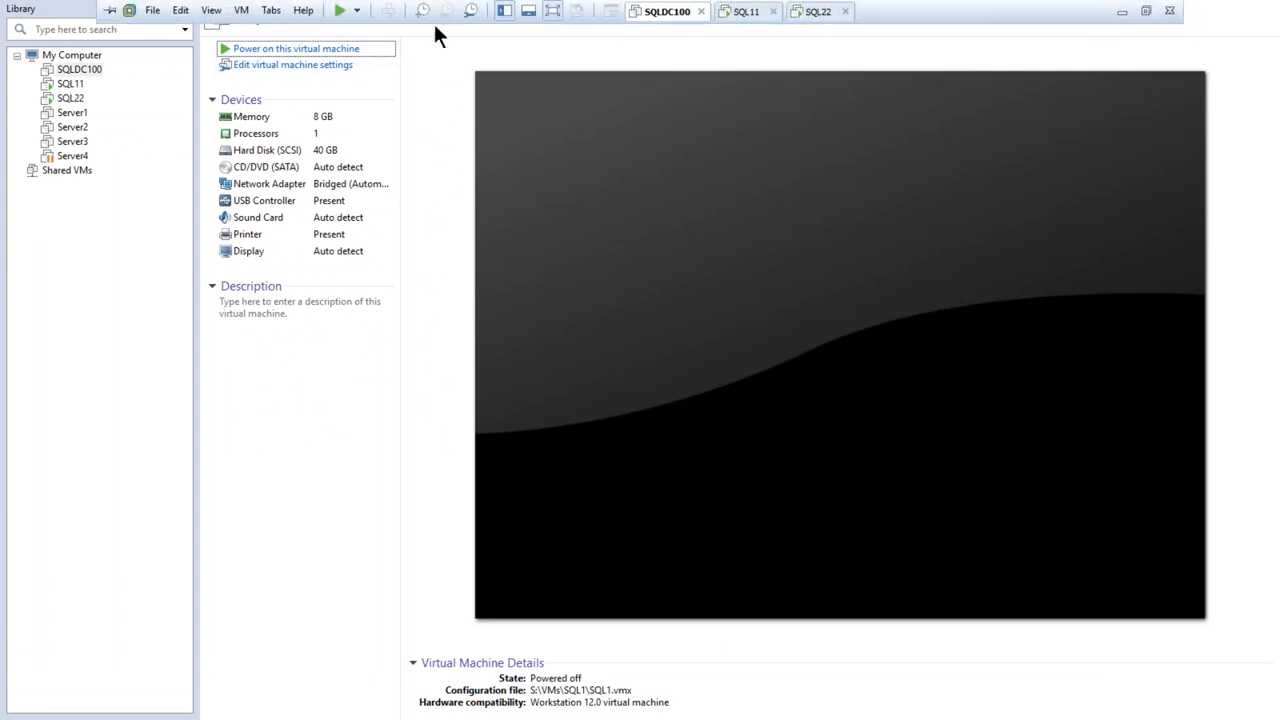
pyautogui.click(740, 12)
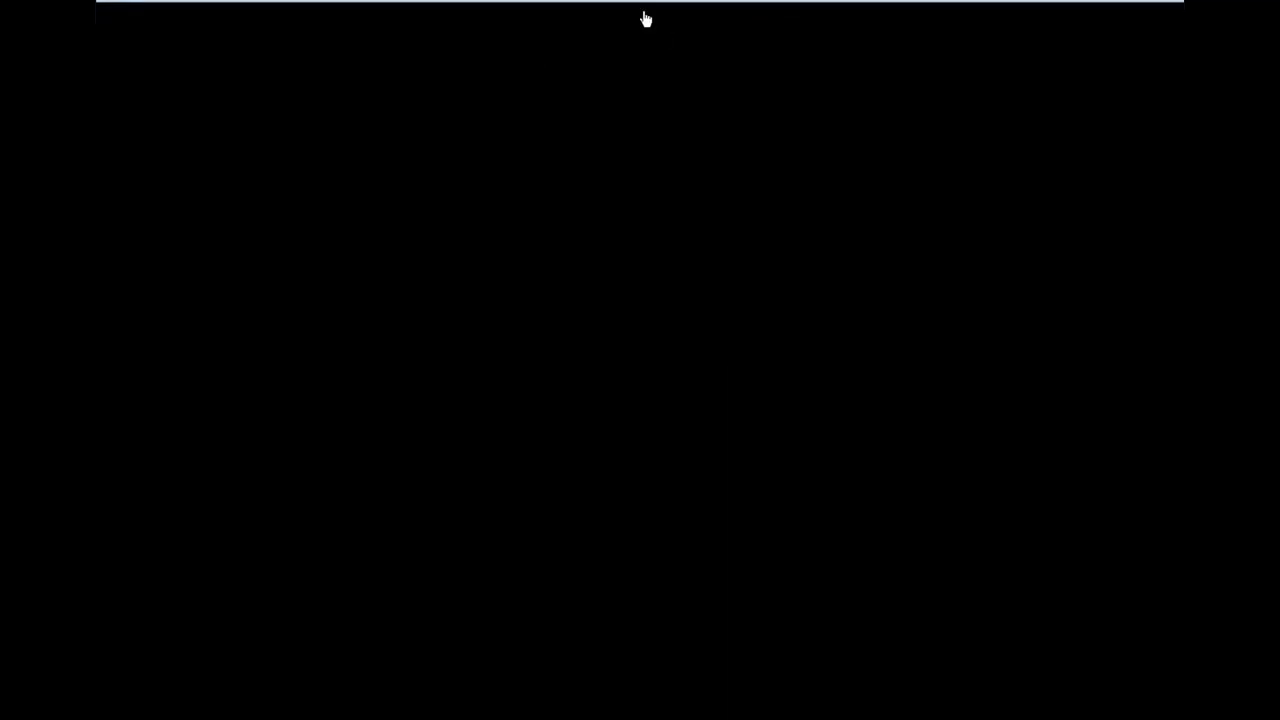
pyautogui.click(662, 12)
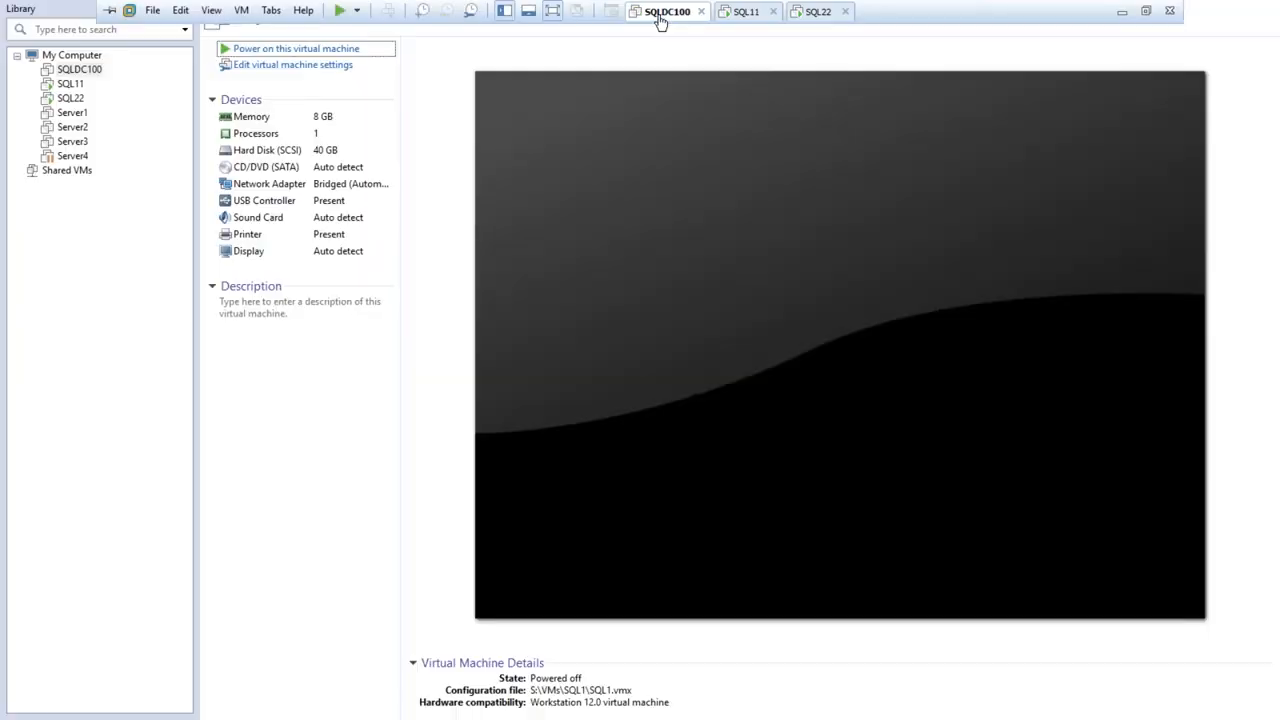
pyautogui.click(743, 14)
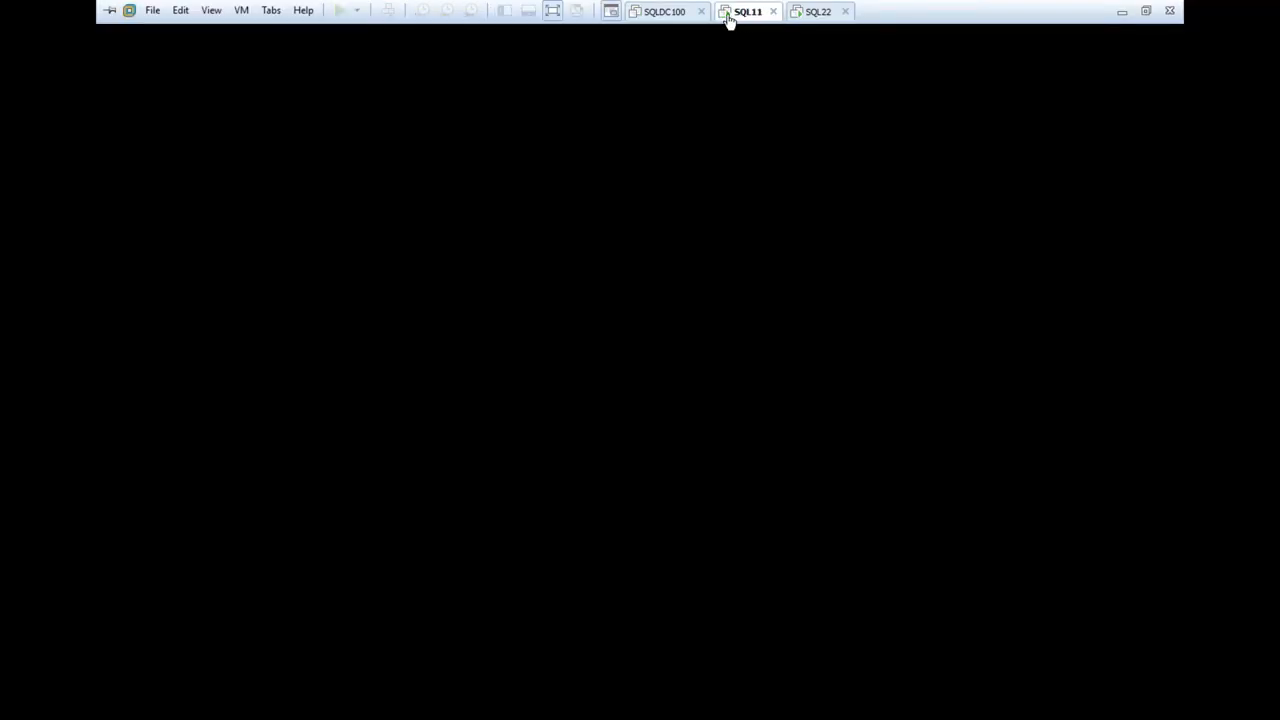
pyautogui.click(810, 14)
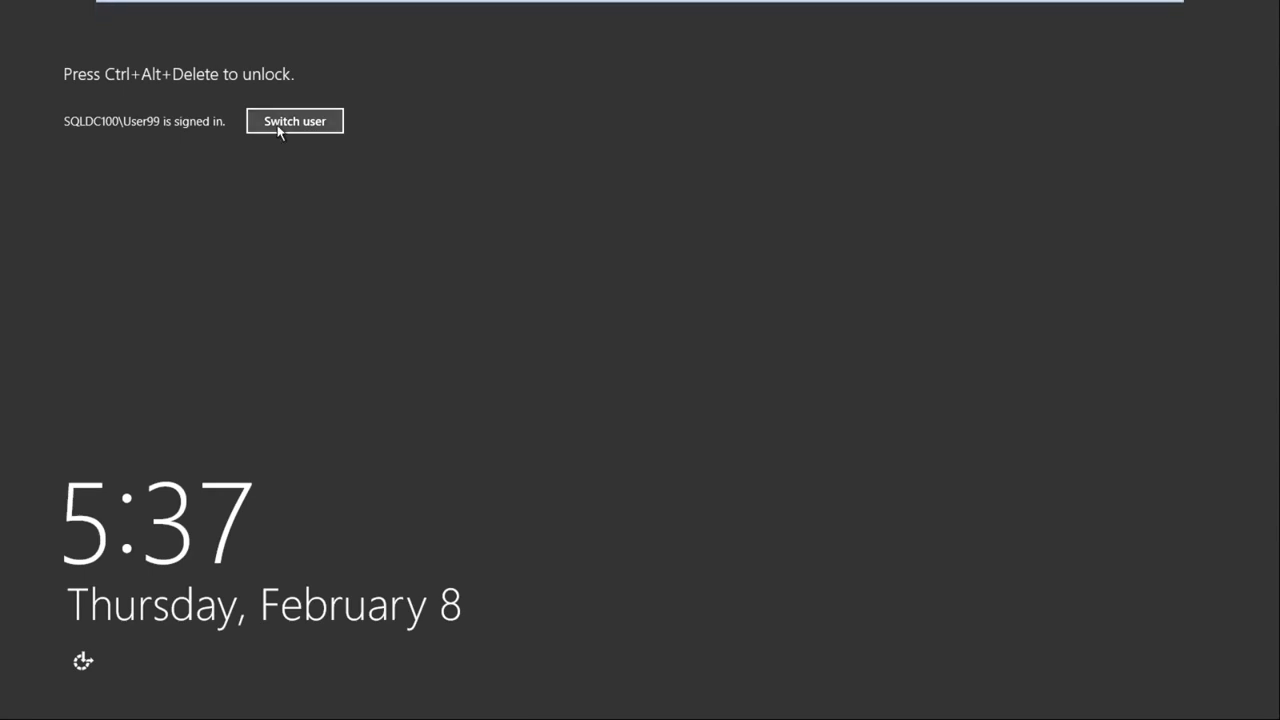
pyautogui.click(745, 12)
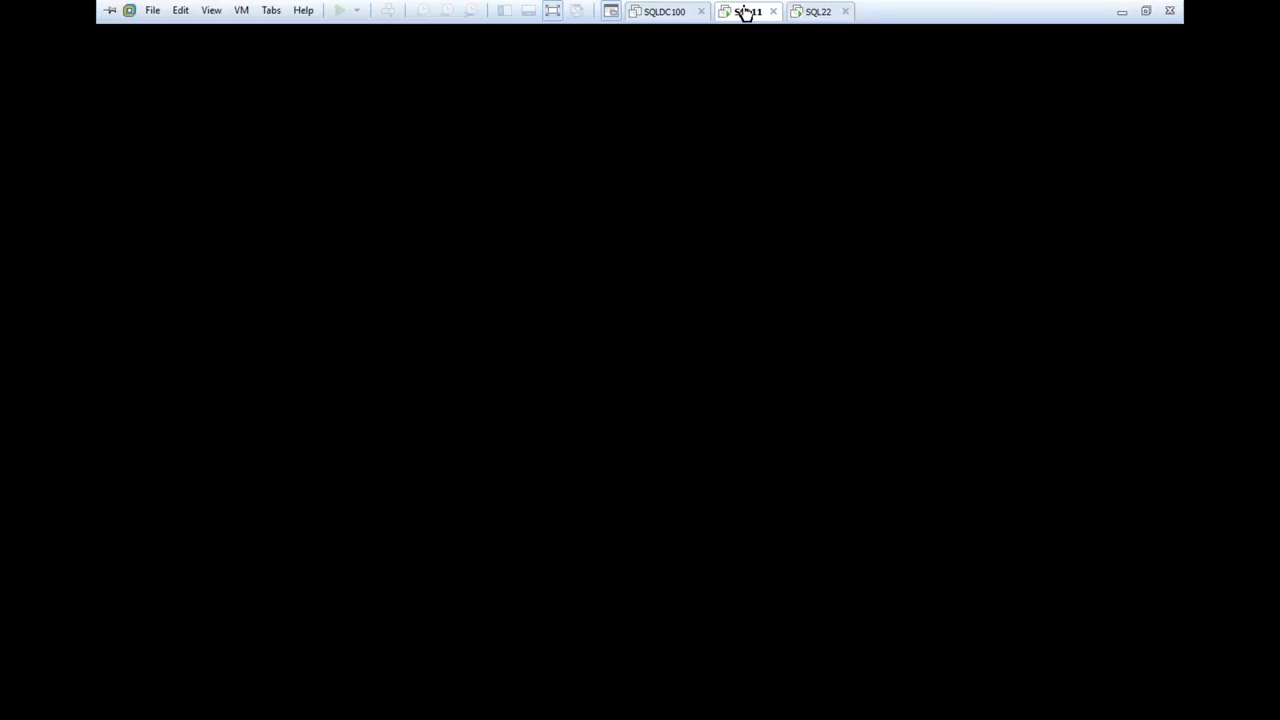
pyautogui.click(672, 11)
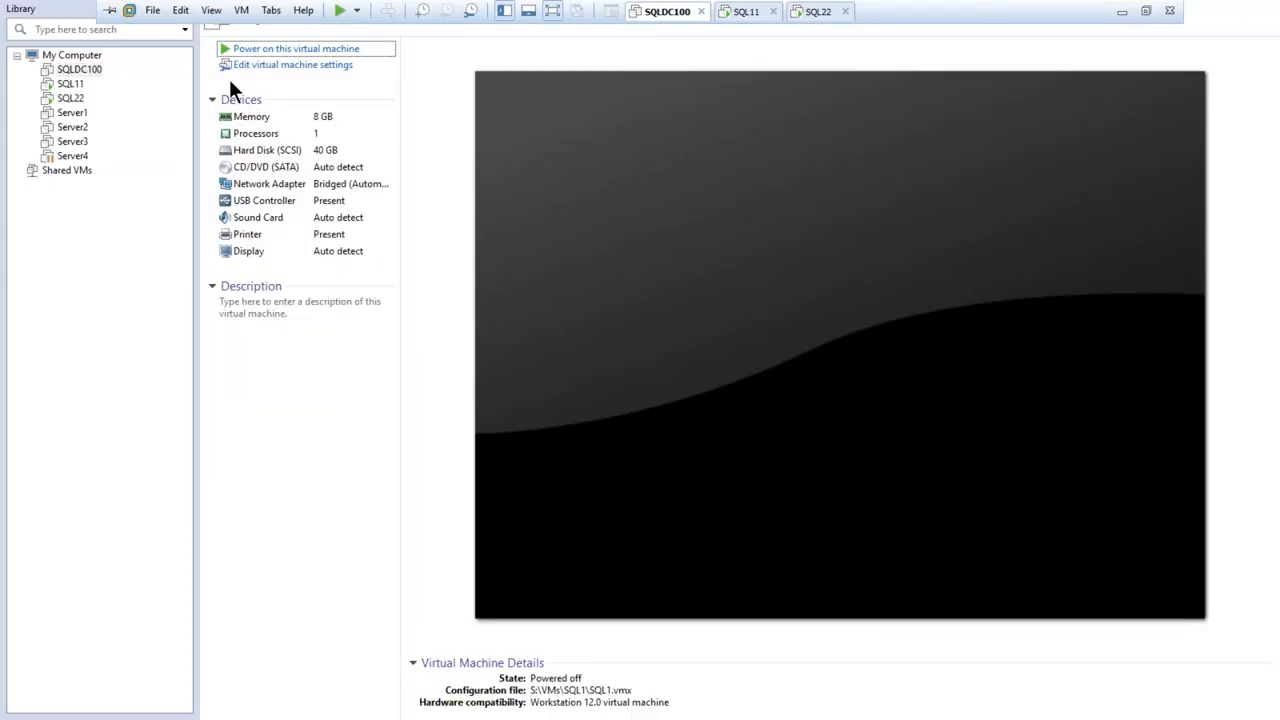
pyautogui.click(70, 84)
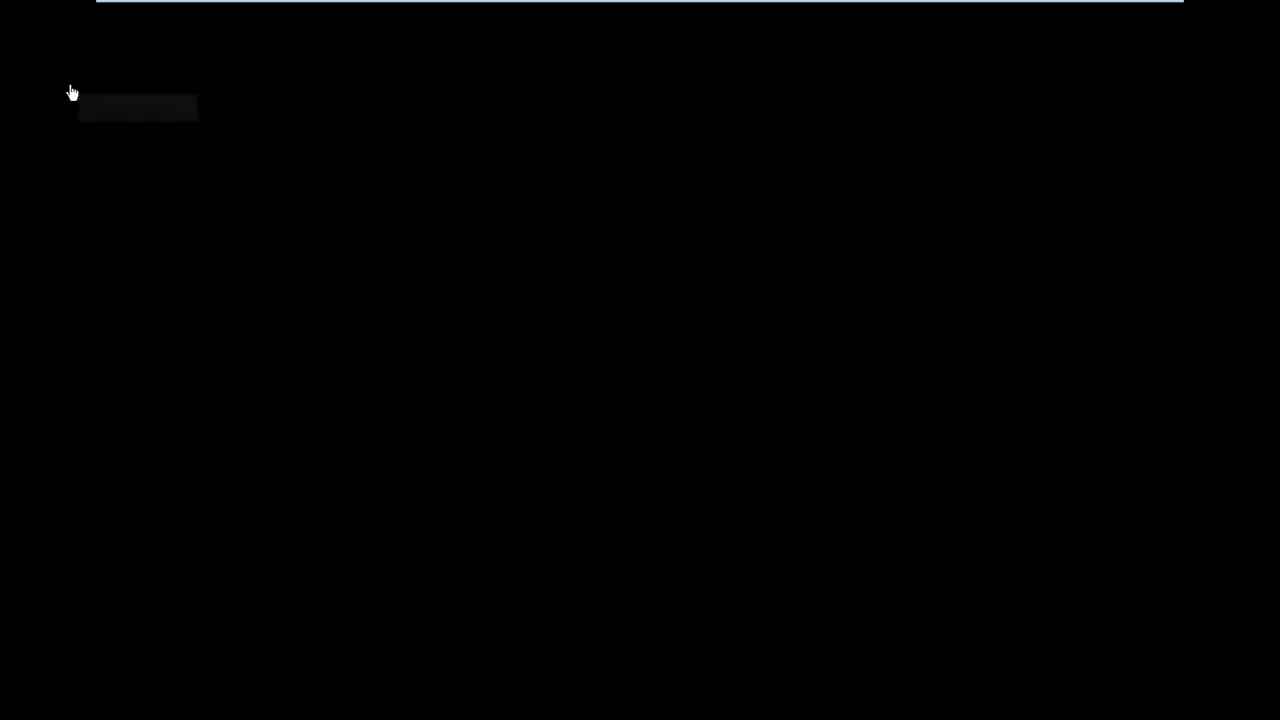
pyautogui.moveTo(483, 8)
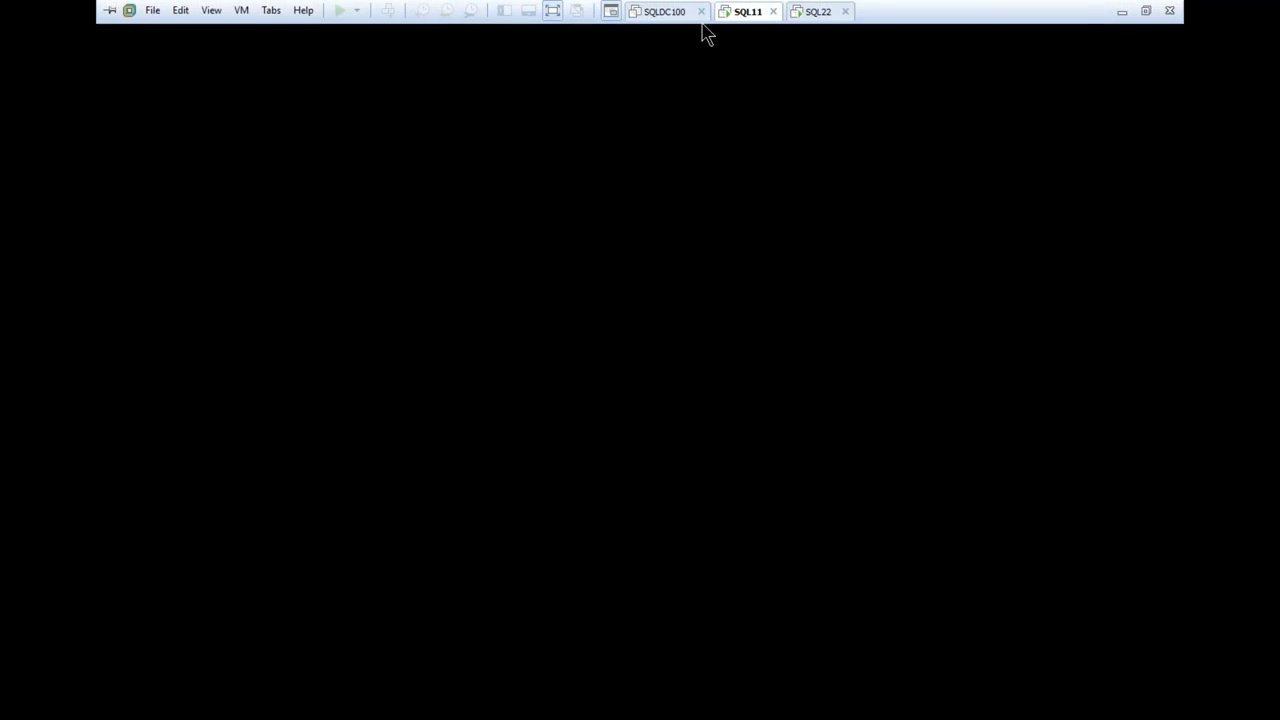
pyautogui.rightClick(737, 20)
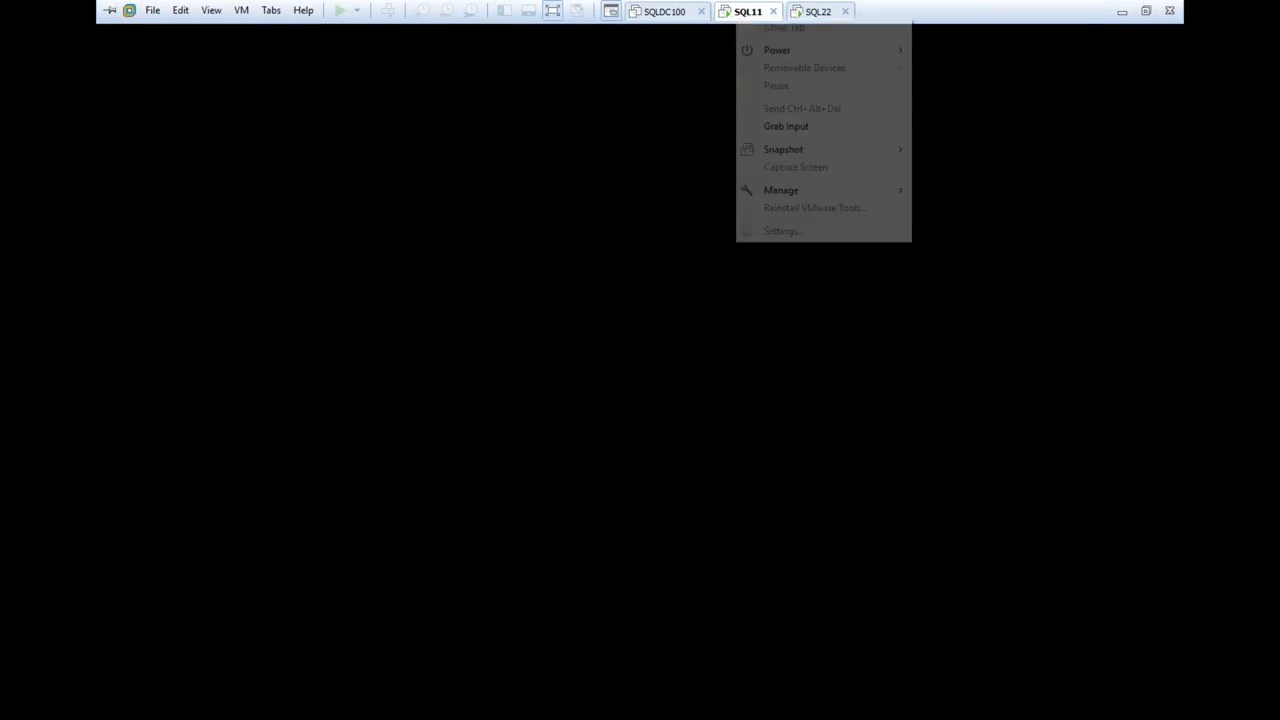
pyautogui.moveTo(784, 48)
pyautogui.click(652, 55)
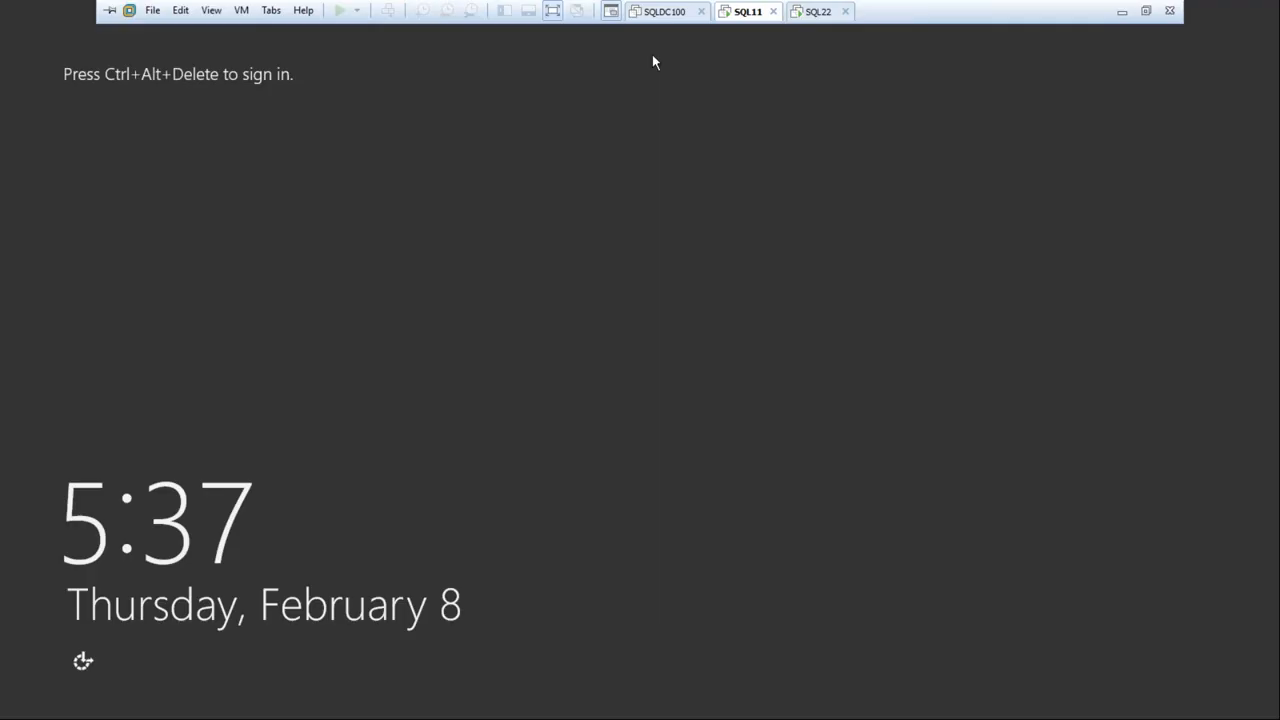
pyautogui.click(813, 13)
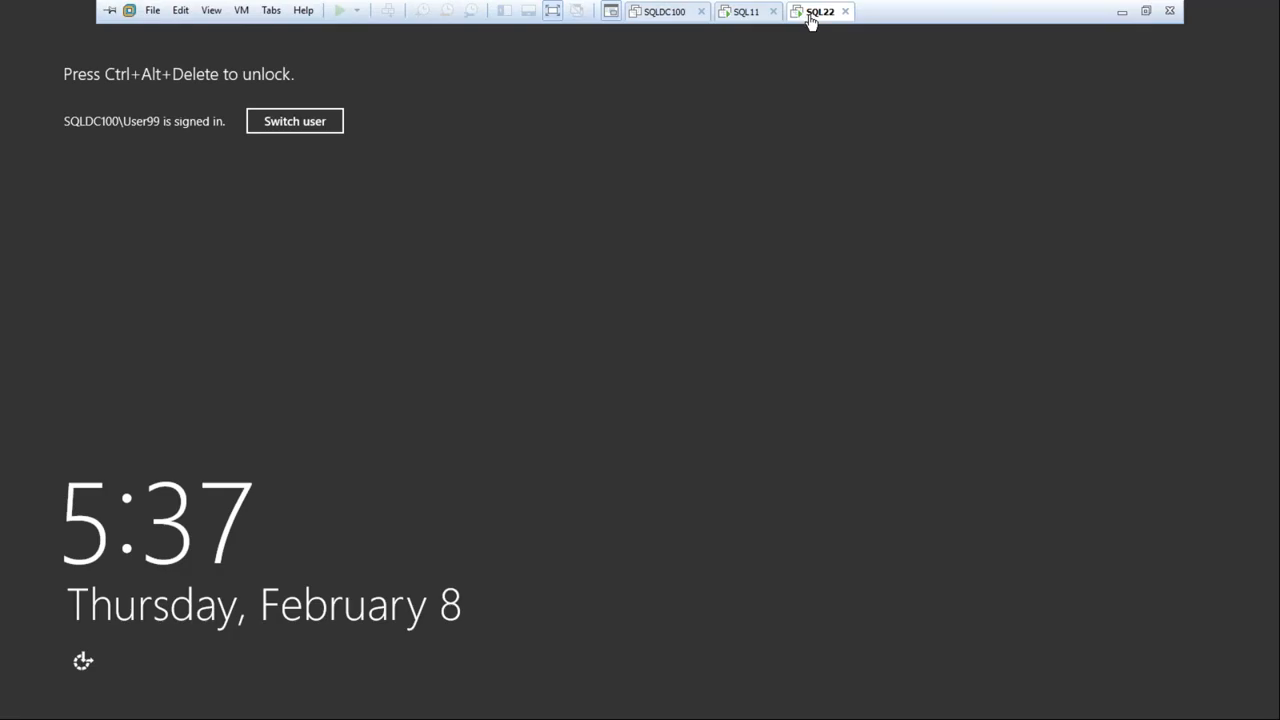
# Bring up Task Manager on the host and return to the SQL22 virtual machine until it powers off
pyautogui.click(318, 121)
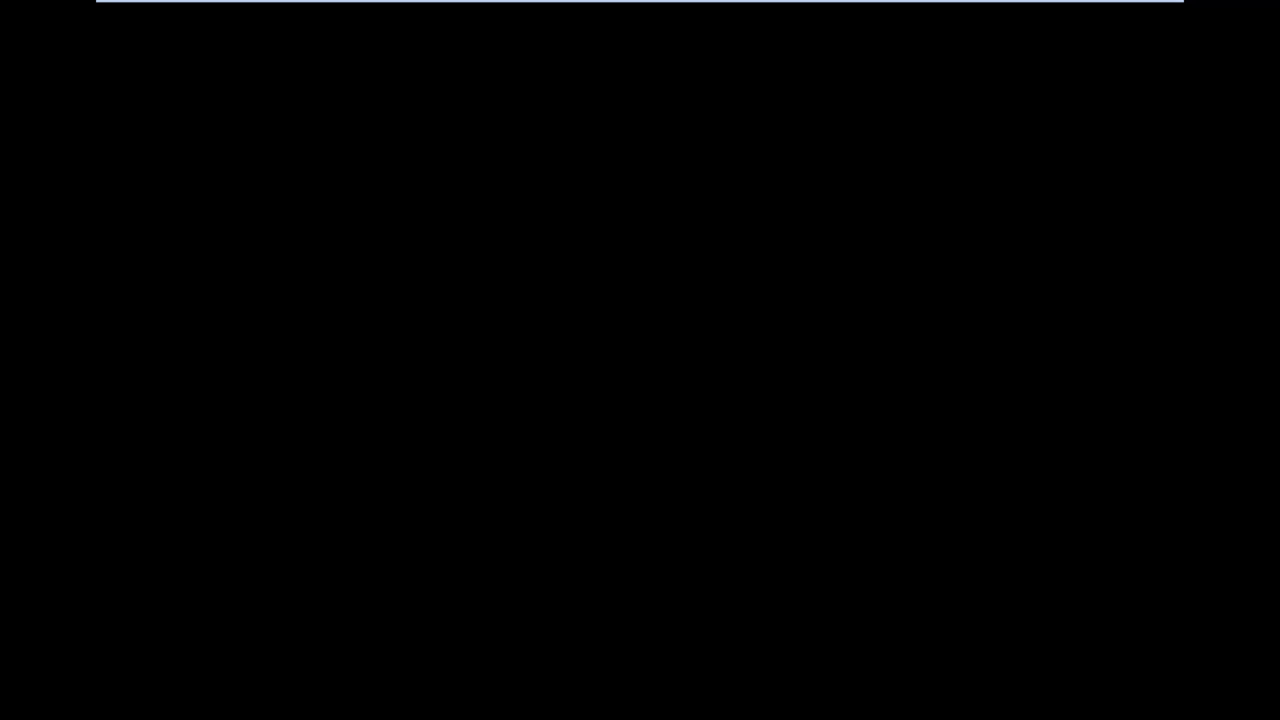
pyautogui.hotkey('ctrl', 'alt', 'Delete')
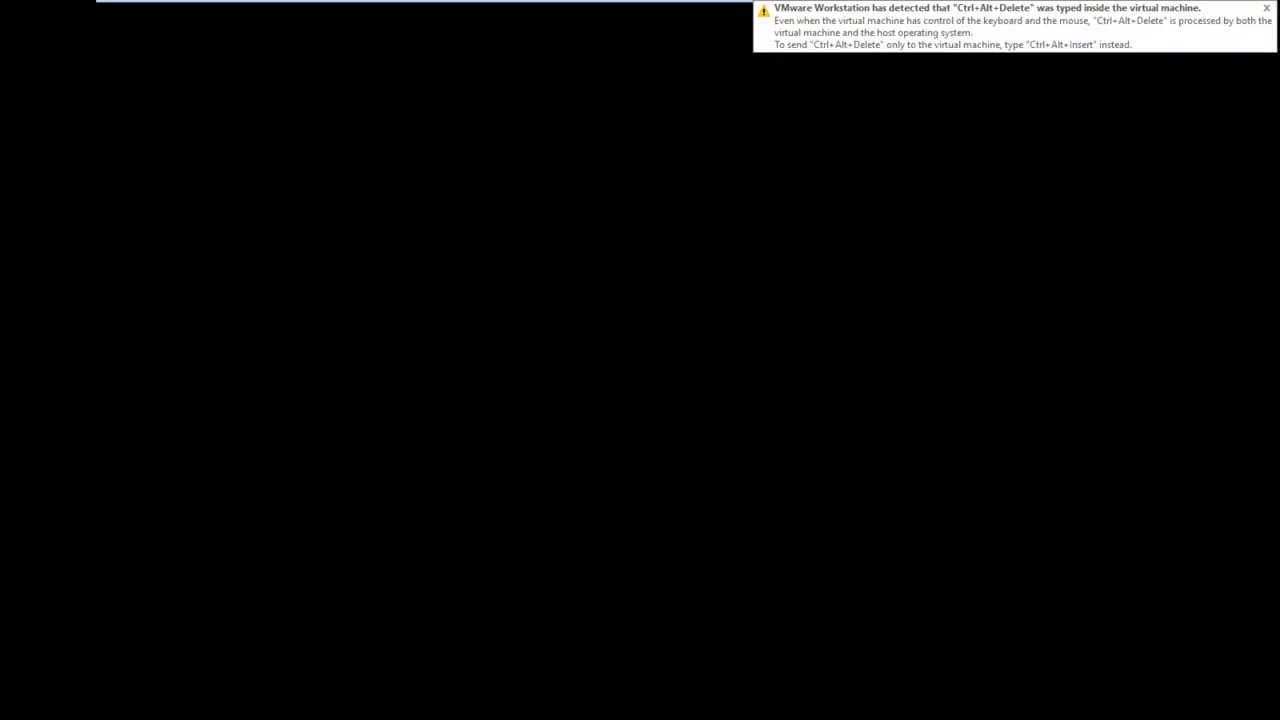
pyautogui.moveTo(982, 2)
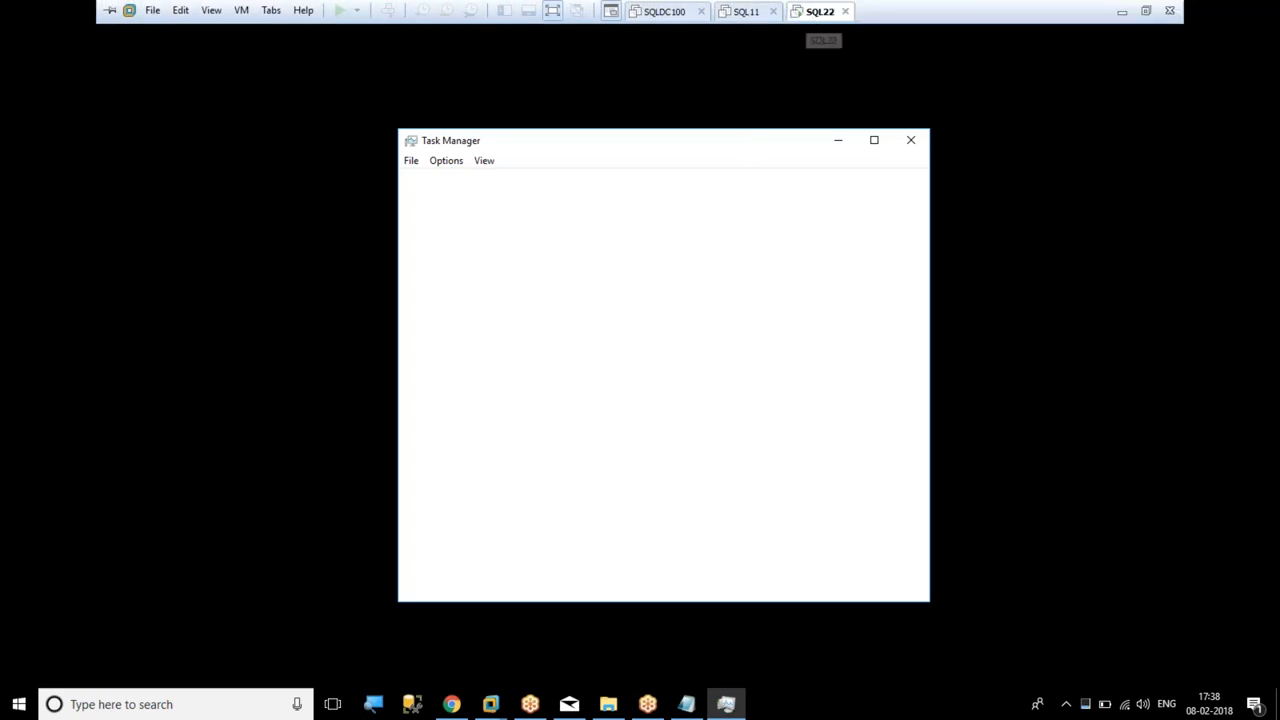
pyautogui.click(808, 12)
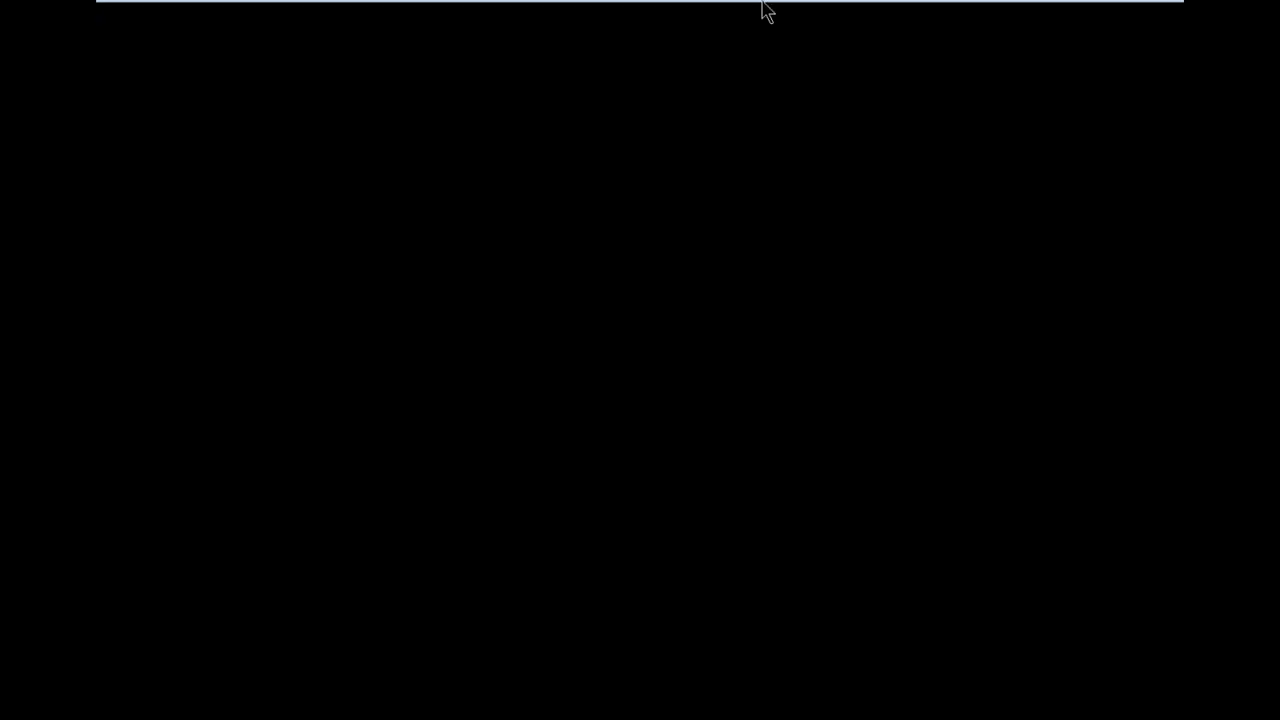
pyautogui.hotkey('alt', 'Tab')
pyautogui.click(966, 7)
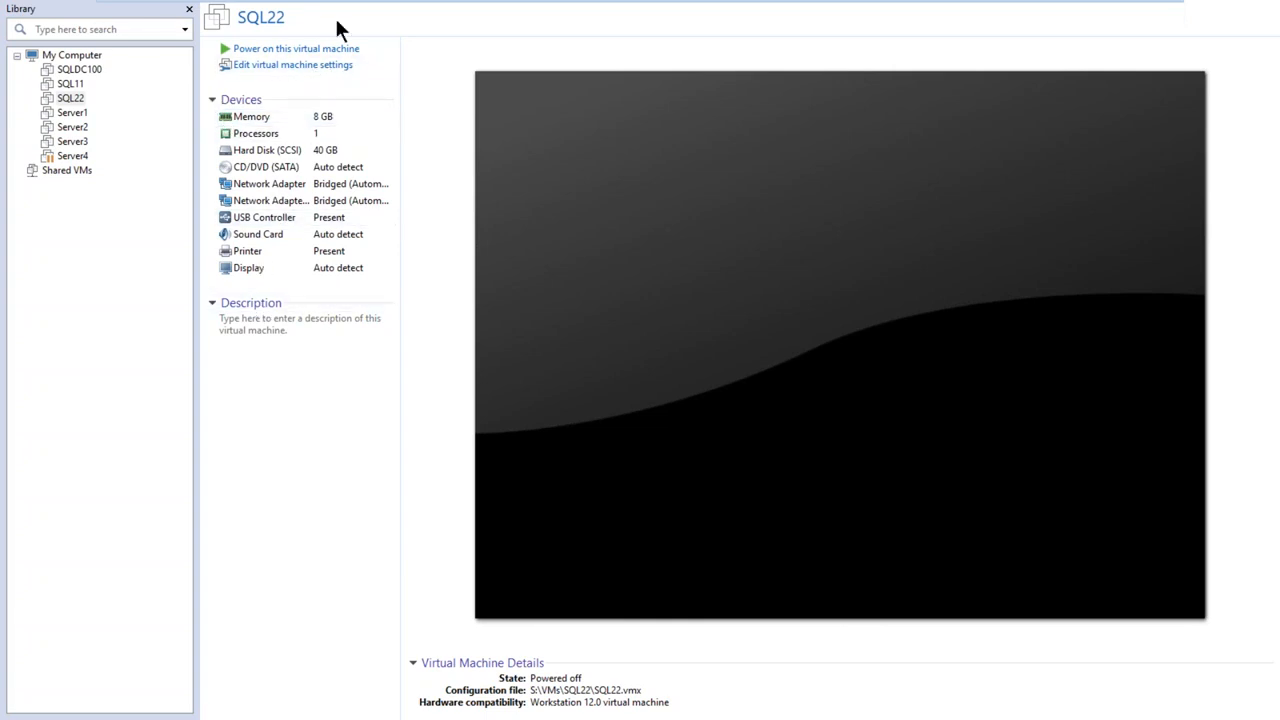
# Open the SQL11 virtual machine's settings for inspection and reselect SQL11 in the library
pyautogui.rightClick(74, 87)
pyautogui.click(117, 358)
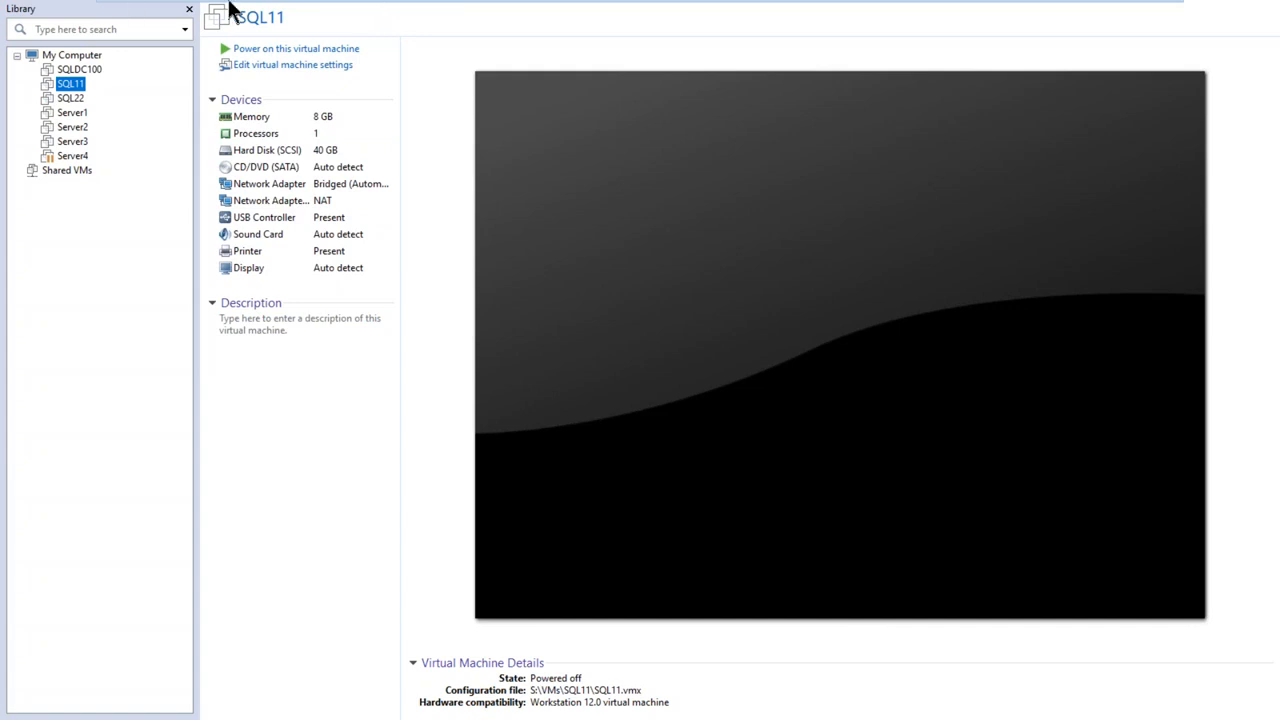
pyautogui.click(77, 69)
pyautogui.click(76, 87)
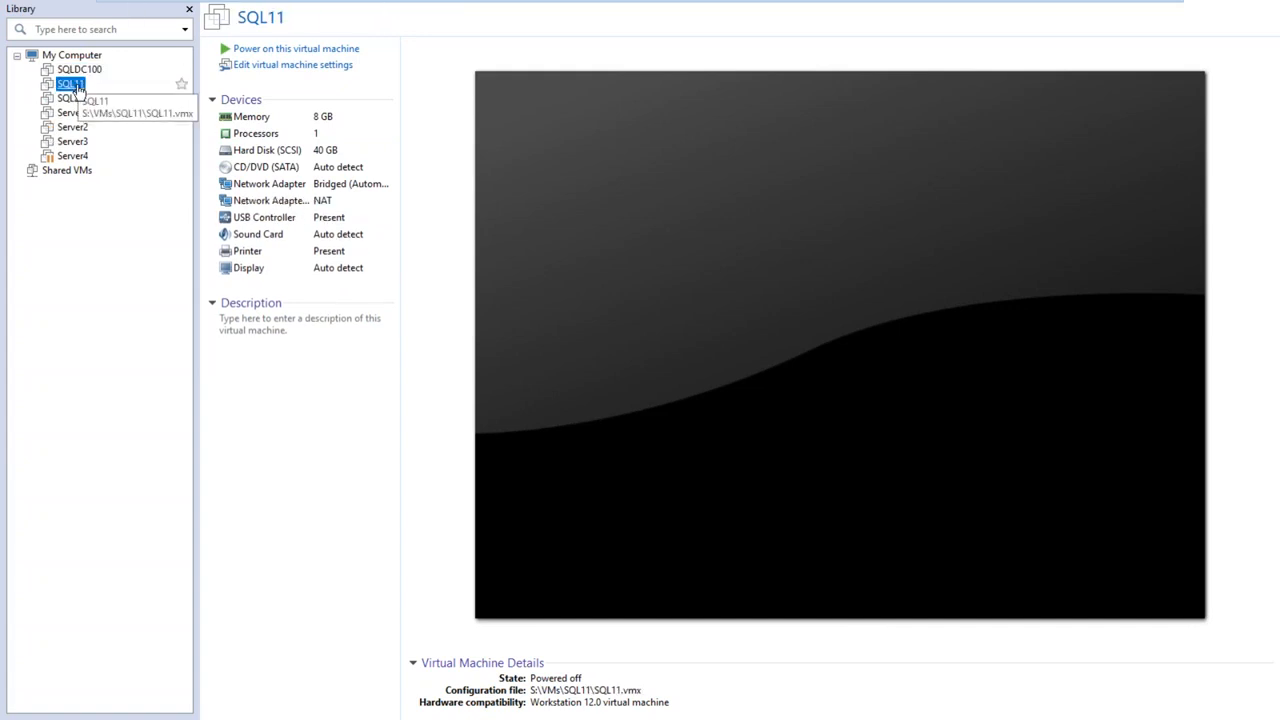
# Remove the SQL11 and SQL22 virtual machines from the library without deleting them from disk
pyautogui.rightClick(78, 89)
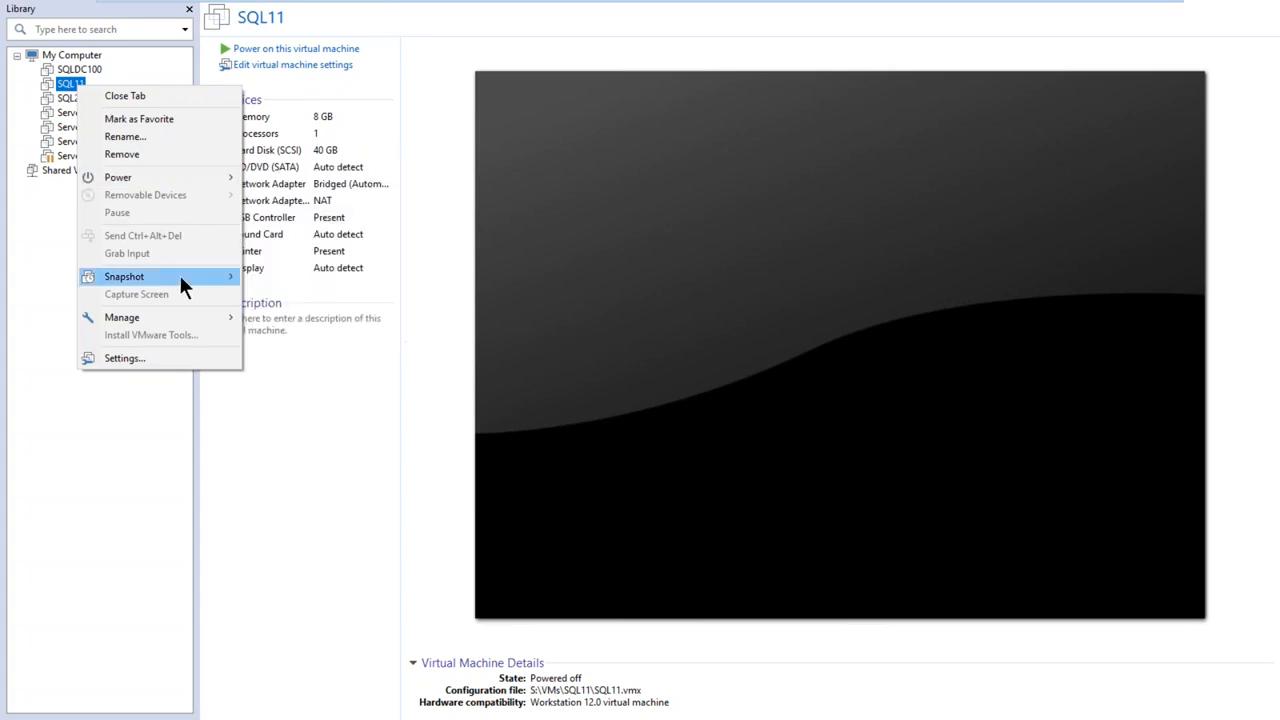
pyautogui.click(168, 156)
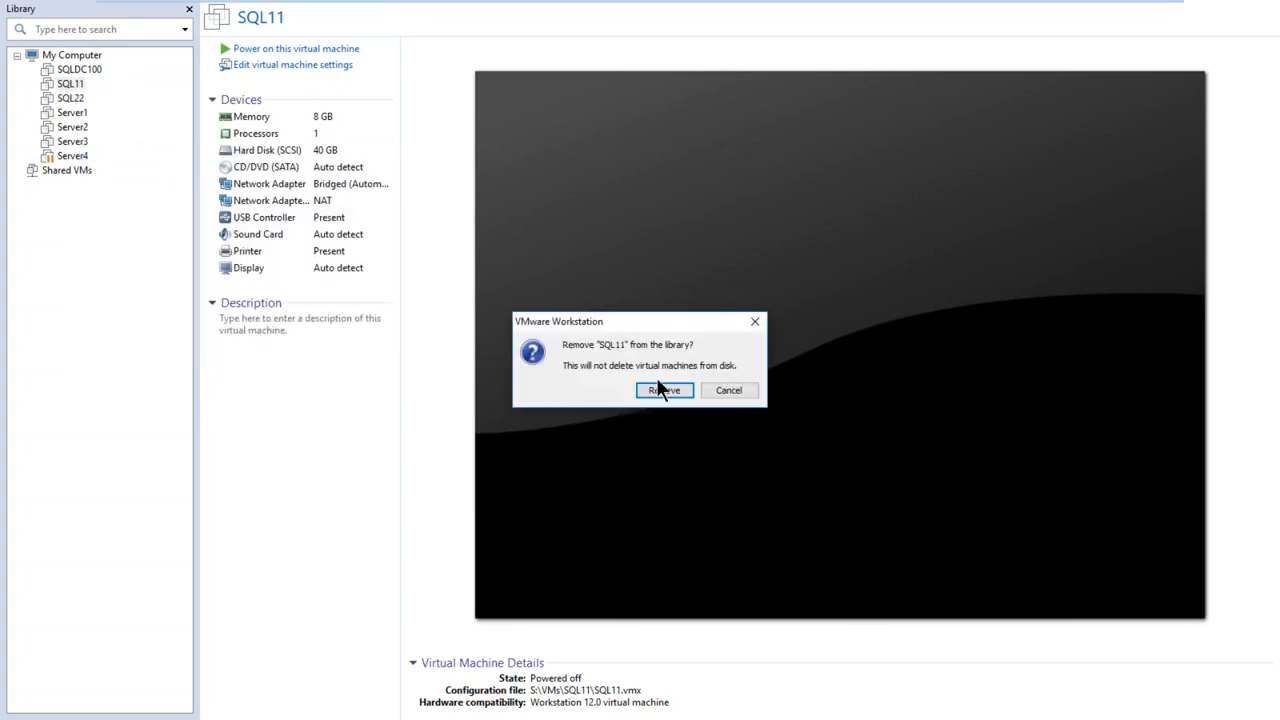
pyautogui.click(662, 390)
pyautogui.rightClick(72, 86)
pyautogui.click(138, 150)
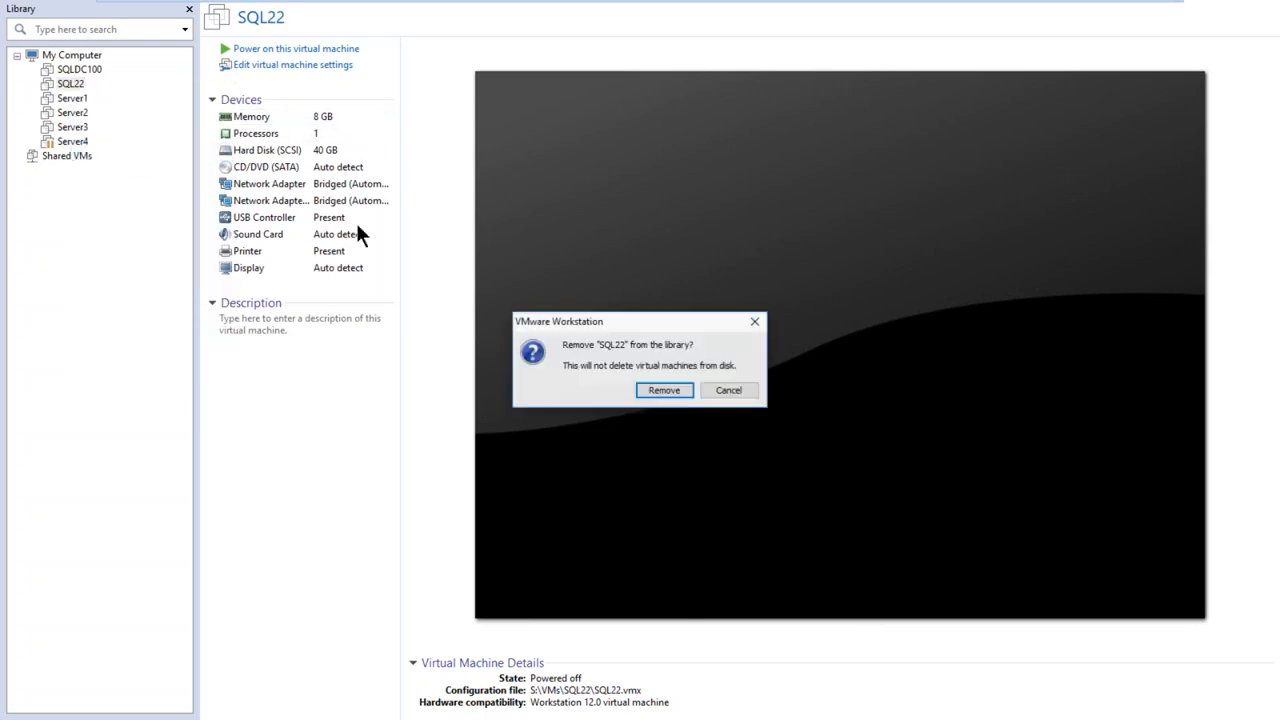
pyautogui.click(652, 390)
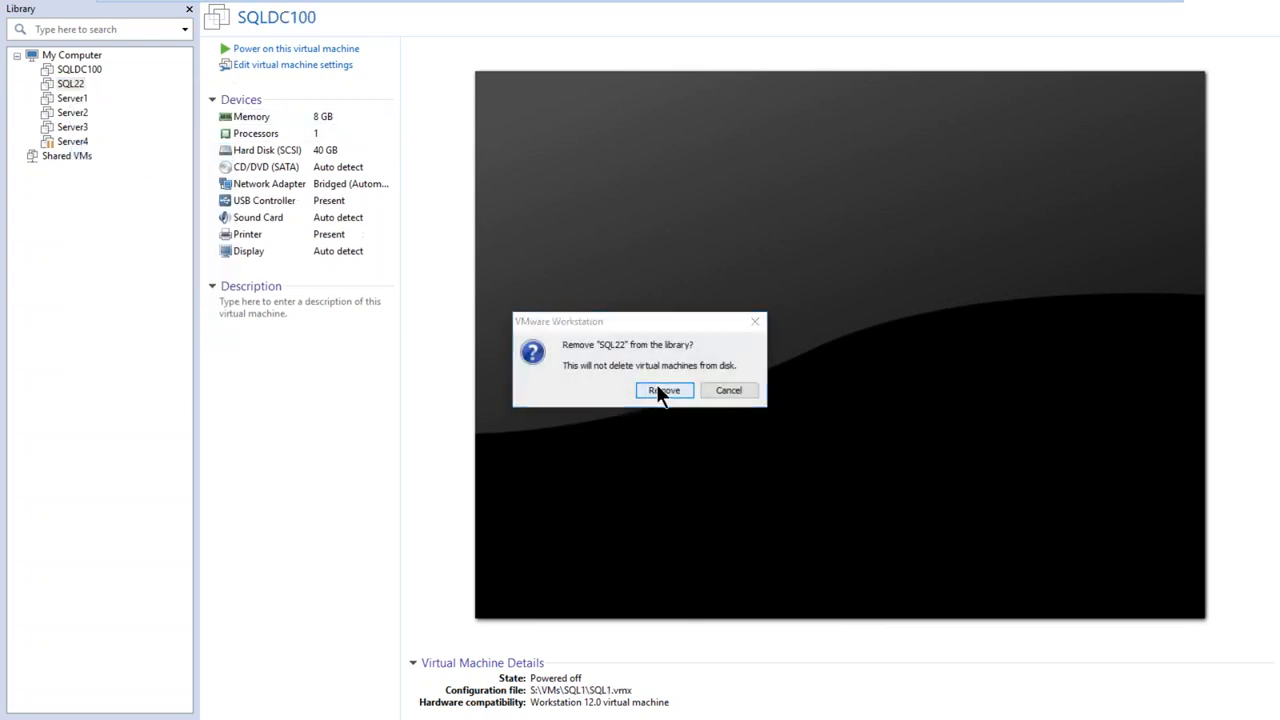
# Remove the SQLDC100 virtual machine from the library
pyautogui.rightClick(85, 78)
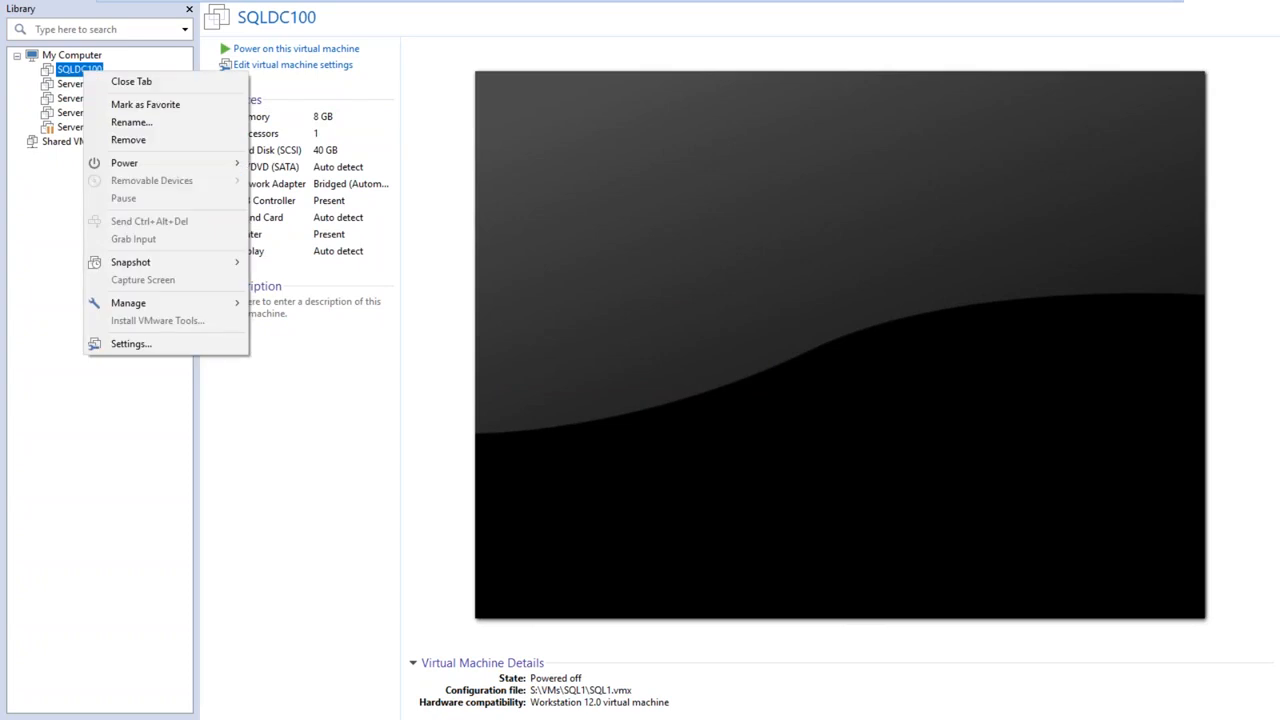
pyautogui.click(149, 138)
pyautogui.click(665, 392)
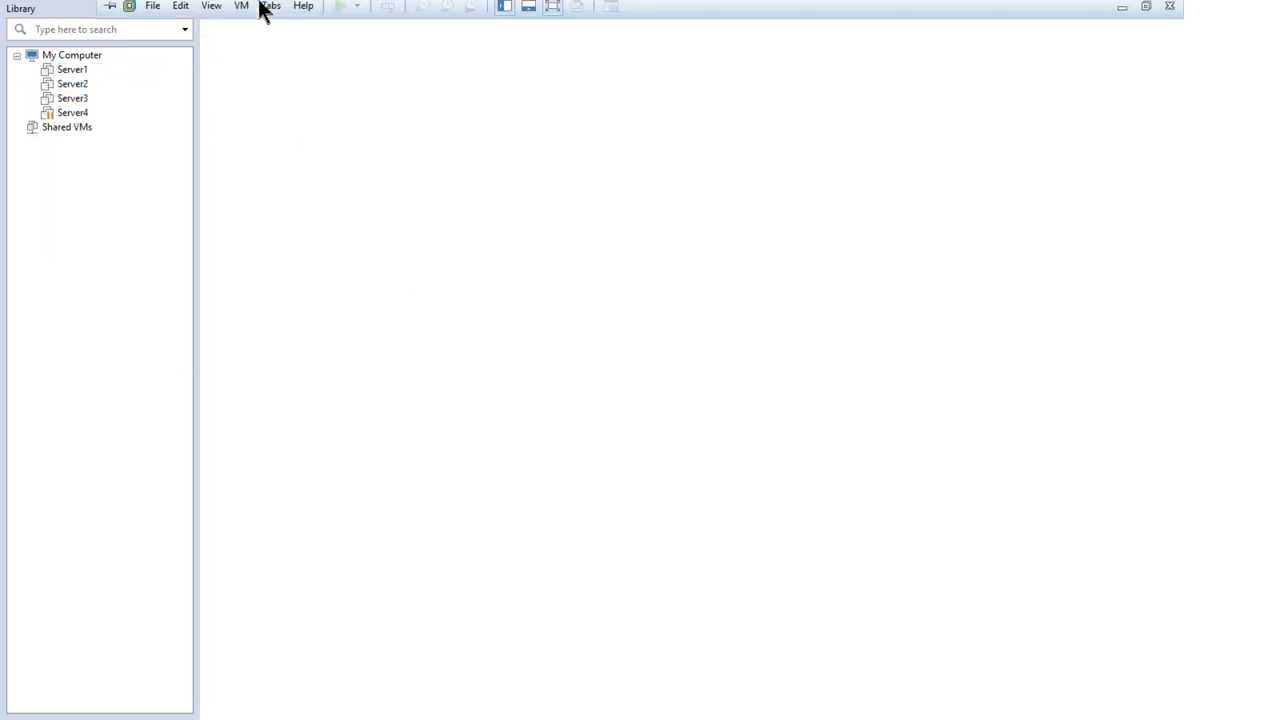
# View the Server1 virtual machine's details and close it again
pyautogui.click(70, 70)
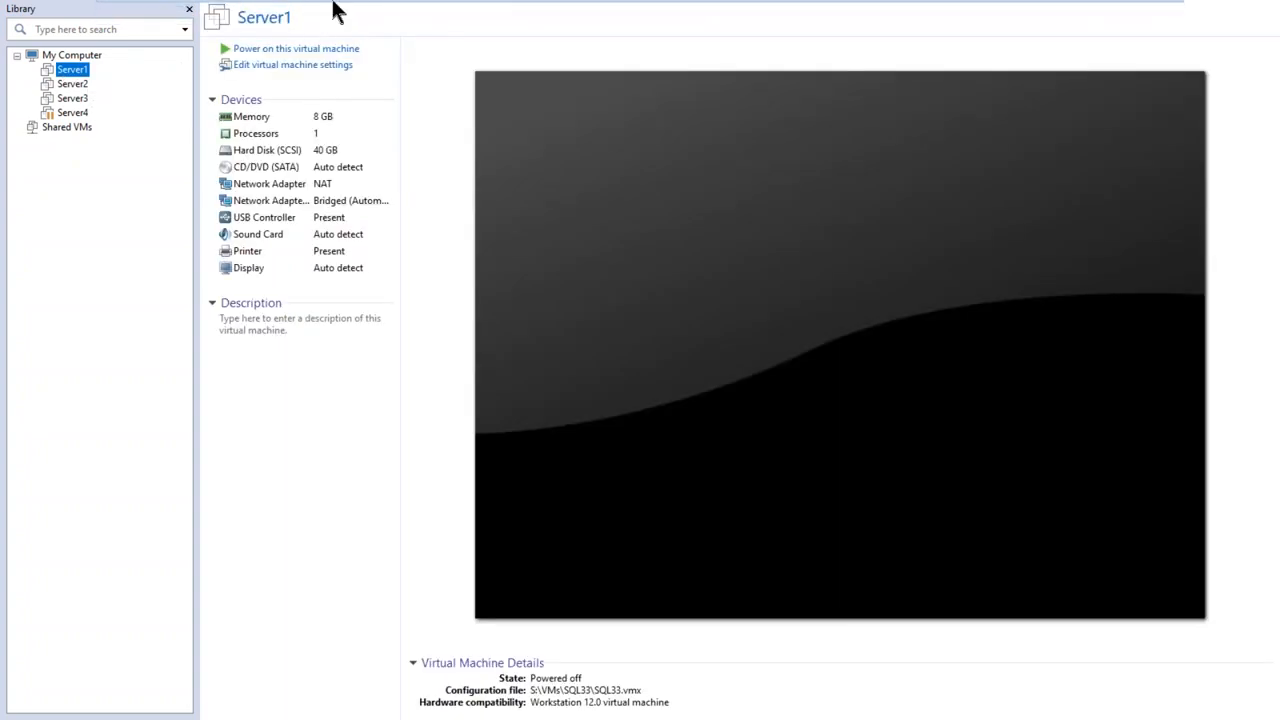
pyautogui.moveTo(398, 10)
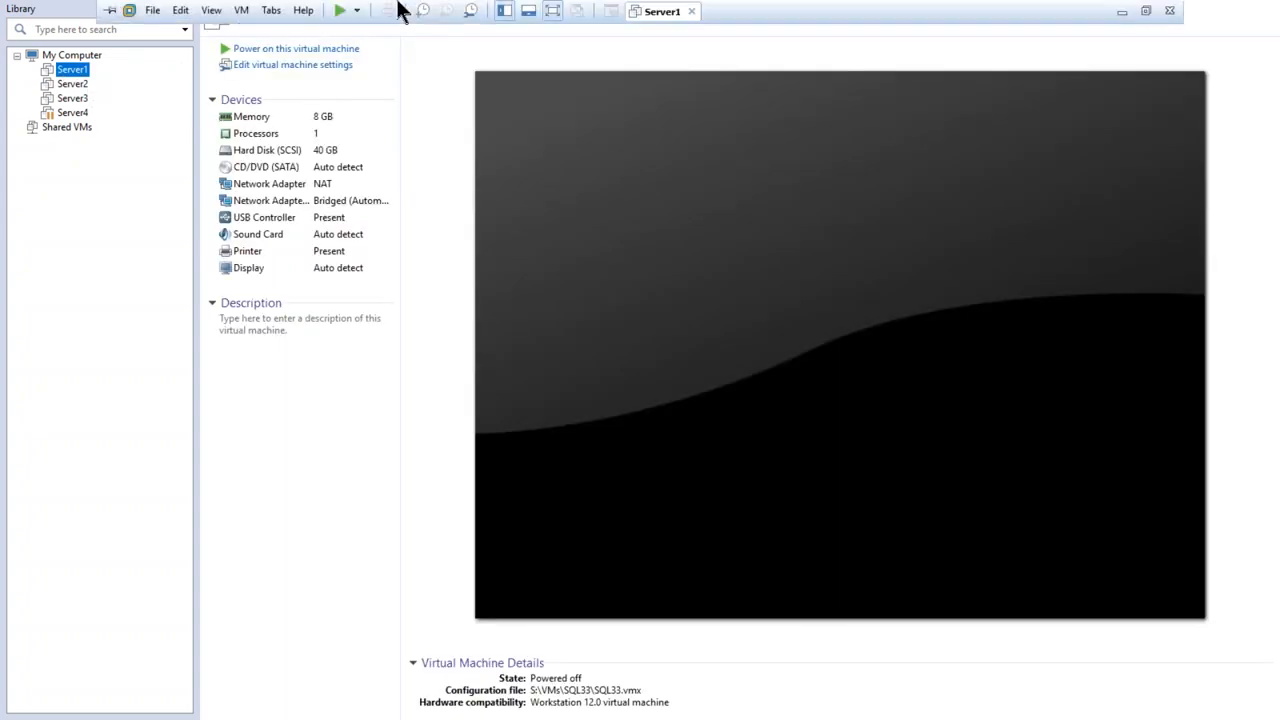
pyautogui.click(692, 12)
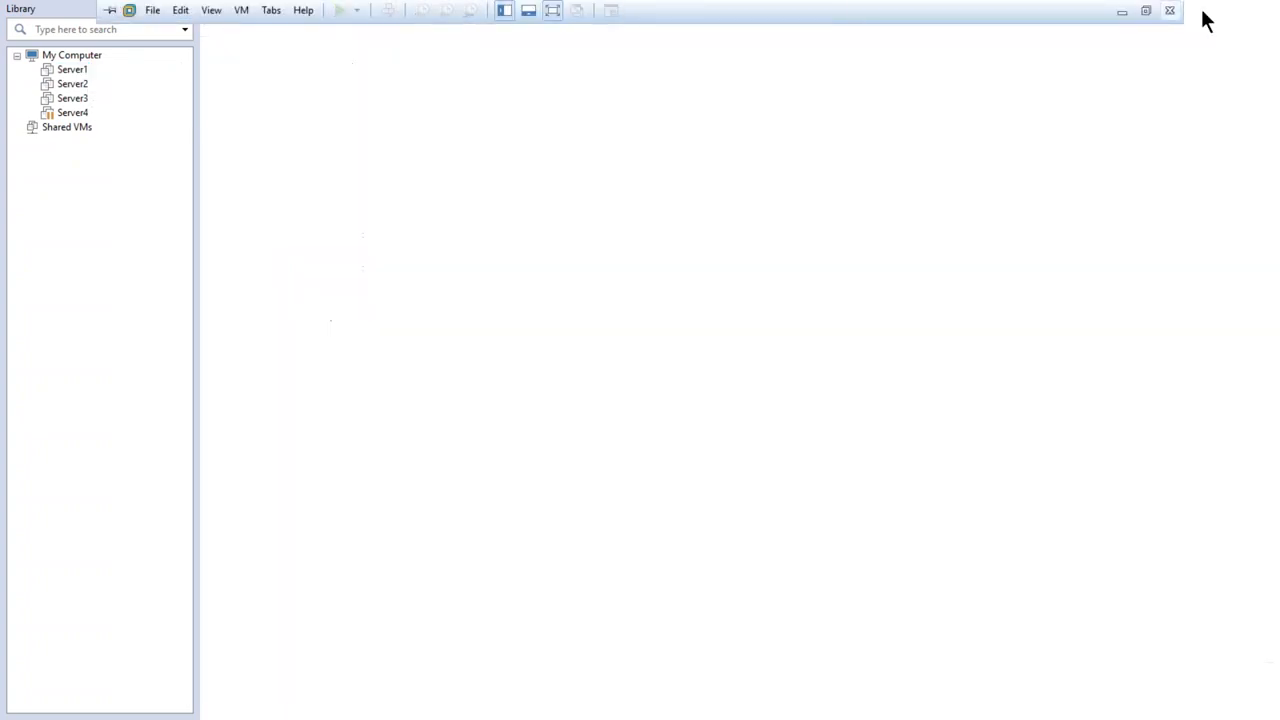
# Minimize VMware Workstation and end the three SQL Server Windows NT - 64 Bit processes in Task Manager
pyautogui.click(1122, 12)
pyautogui.click(475, 267)
pyautogui.rightClick(475, 267)
pyautogui.click(512, 293)
pyautogui.rightClick(494, 266)
pyautogui.click(520, 291)
pyautogui.rightClick(502, 271)
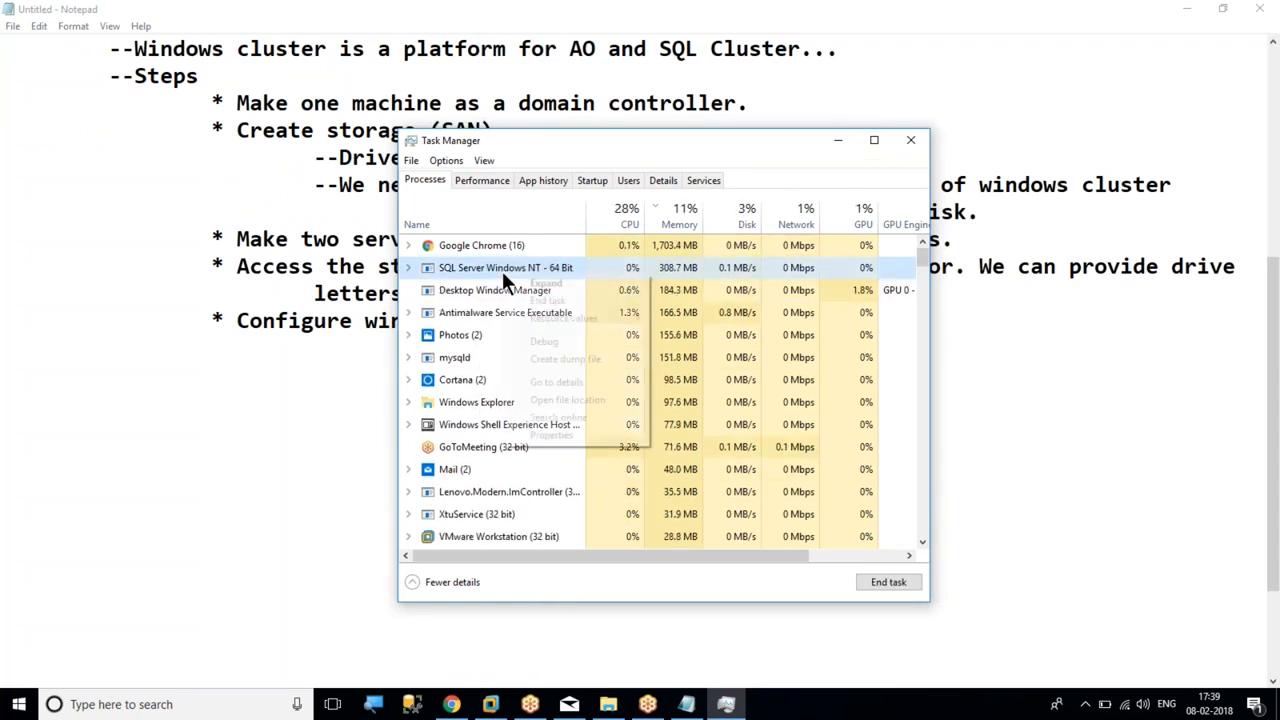
pyautogui.click(530, 302)
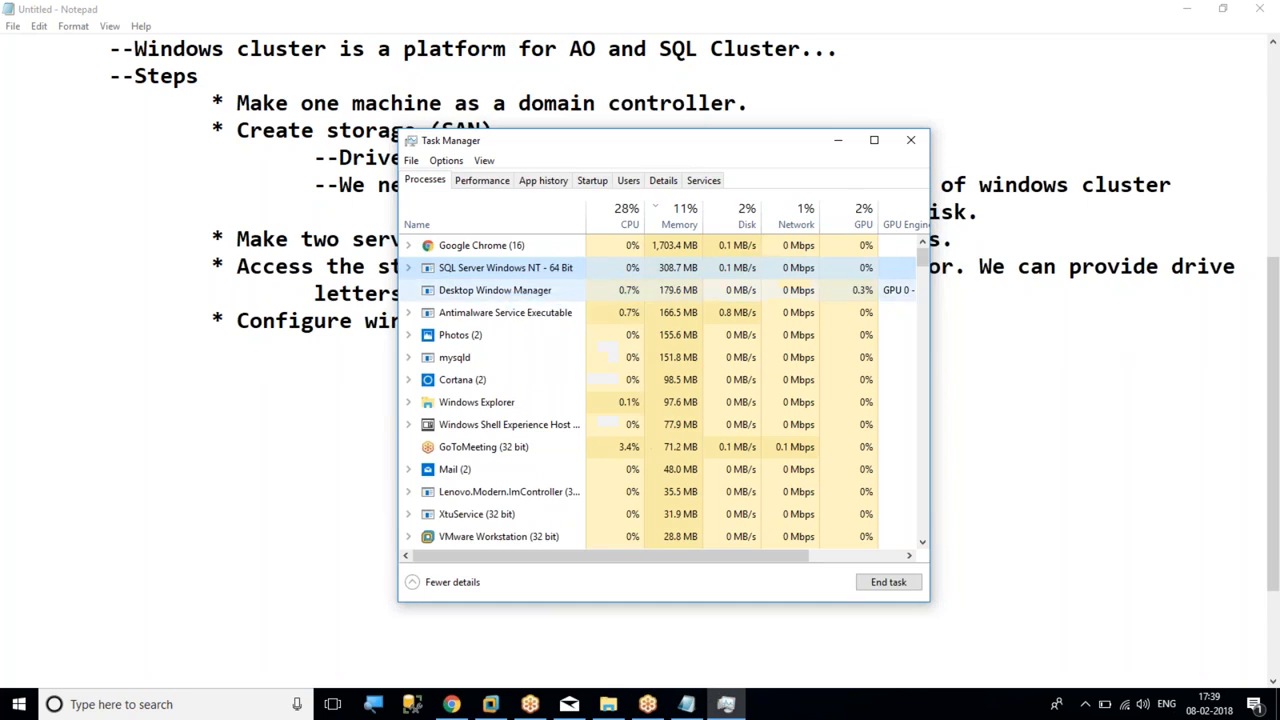
# Reopen Task Manager, check the host's memory usage under performance, and clear the desktop by closing it and minimizing Notepad
pyautogui.click(911, 140)
pyautogui.rightClick(846, 705)
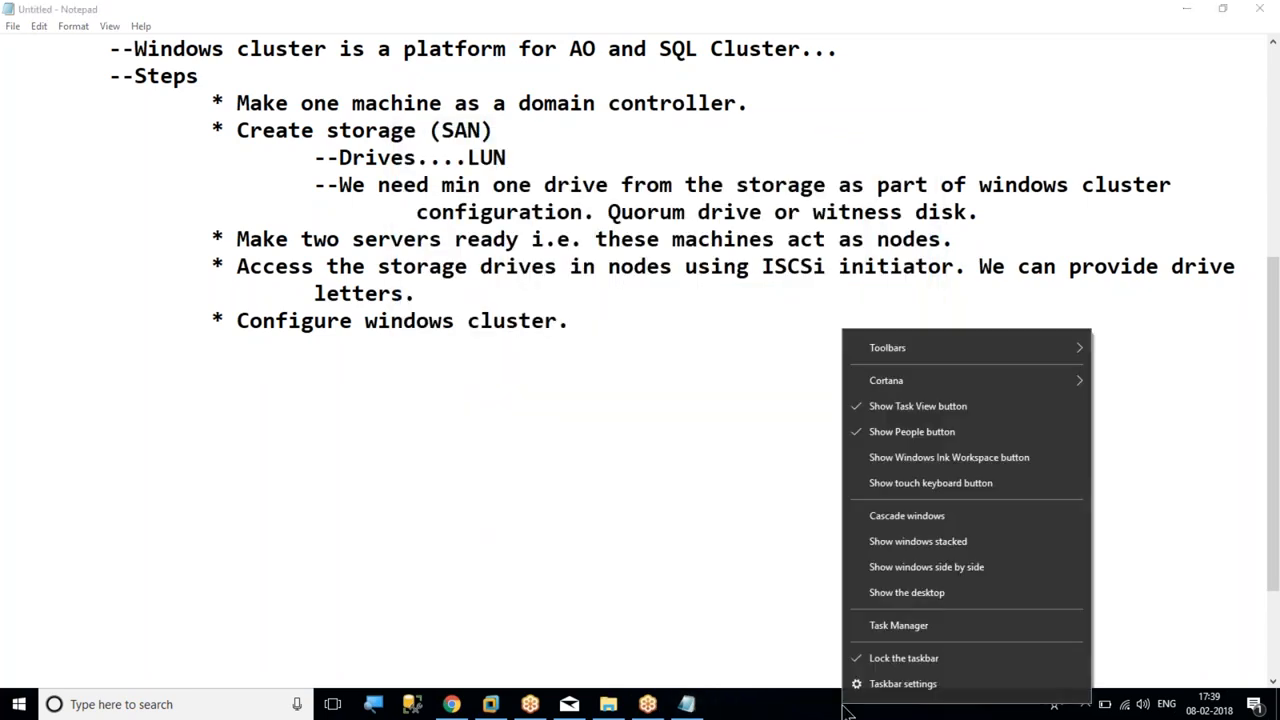
pyautogui.click(899, 625)
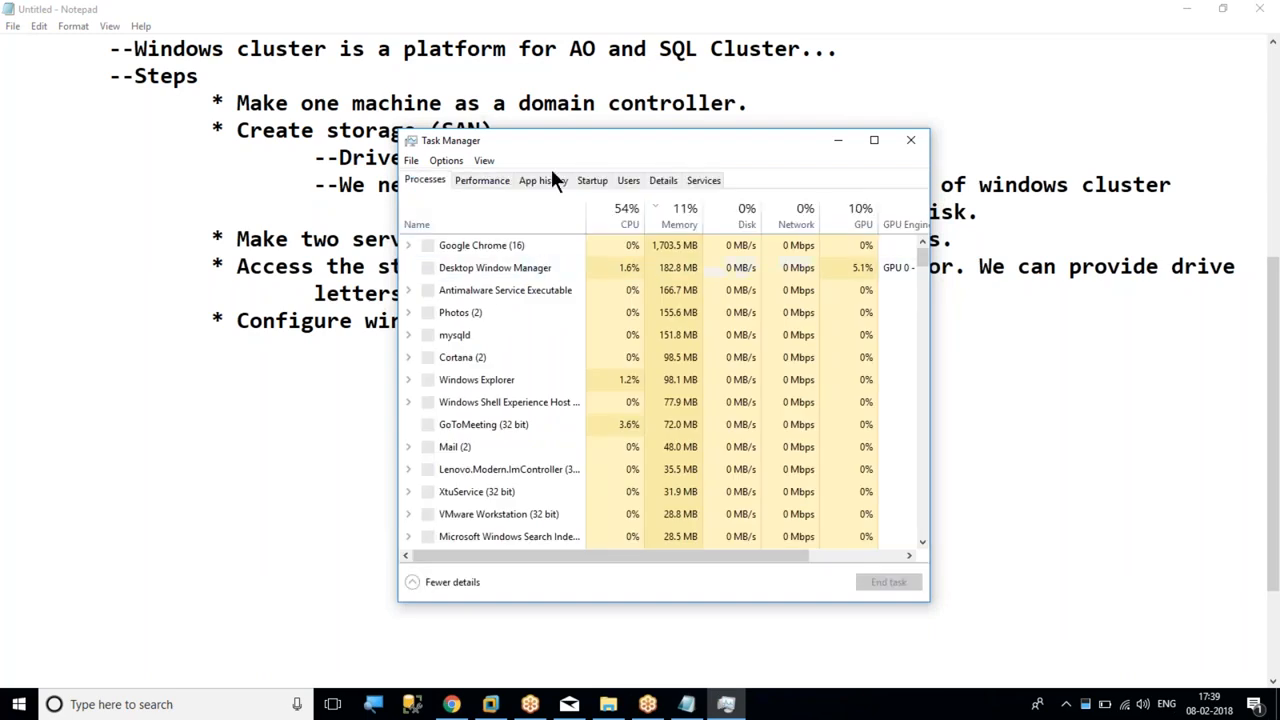
pyautogui.click(482, 180)
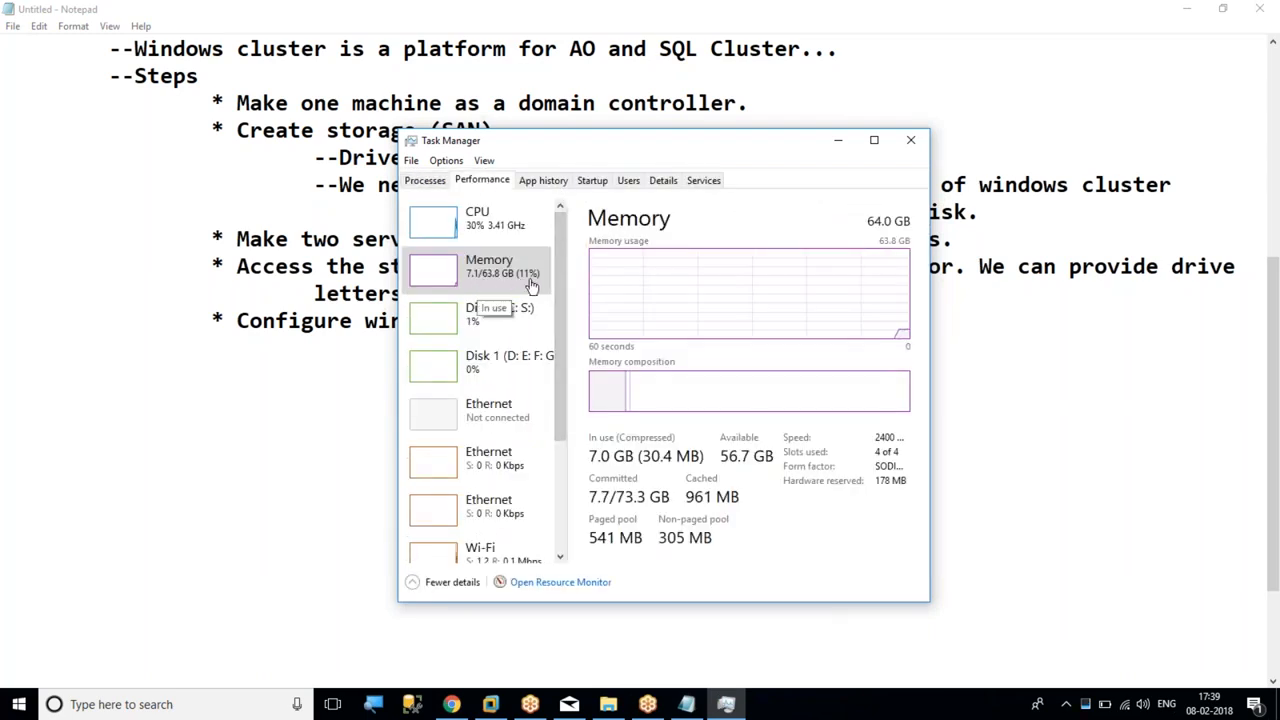
pyautogui.click(911, 141)
pyautogui.click(1185, 9)
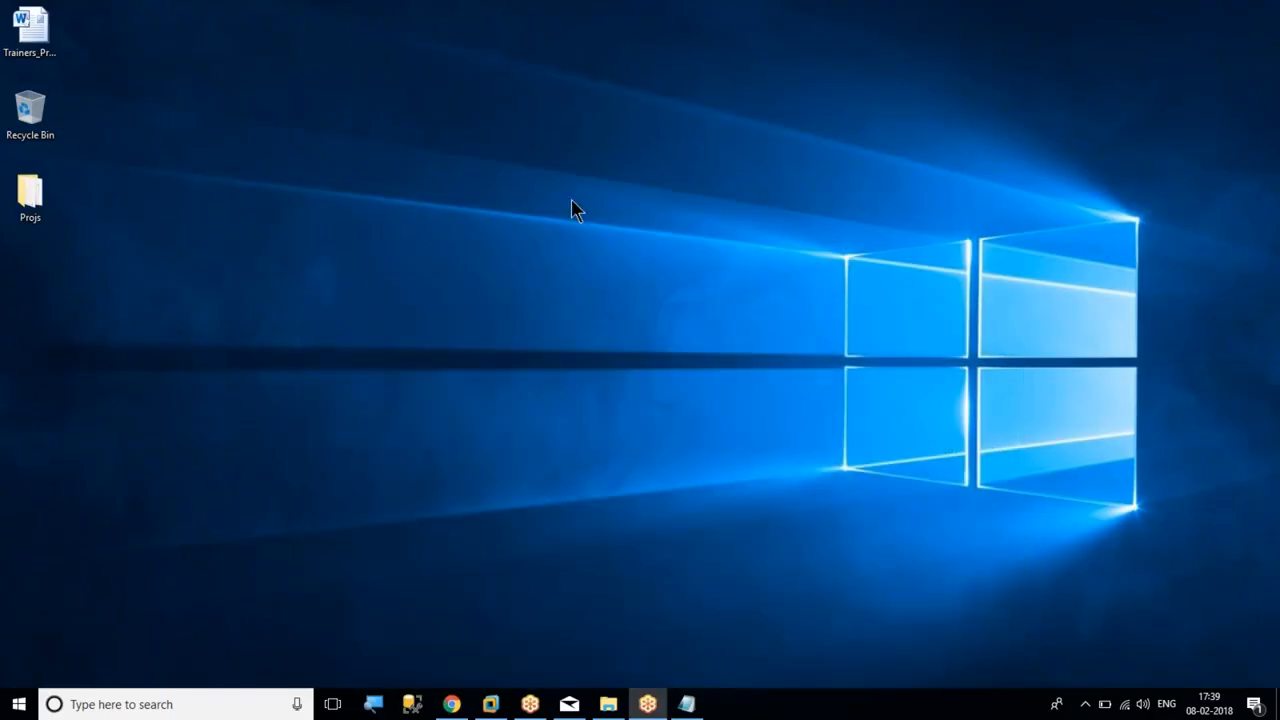
# Refresh the desktop and open the VMs folder on the SQL1 (S:) drive in File Explorer
pyautogui.rightClick(385, 216)
pyautogui.click(431, 252)
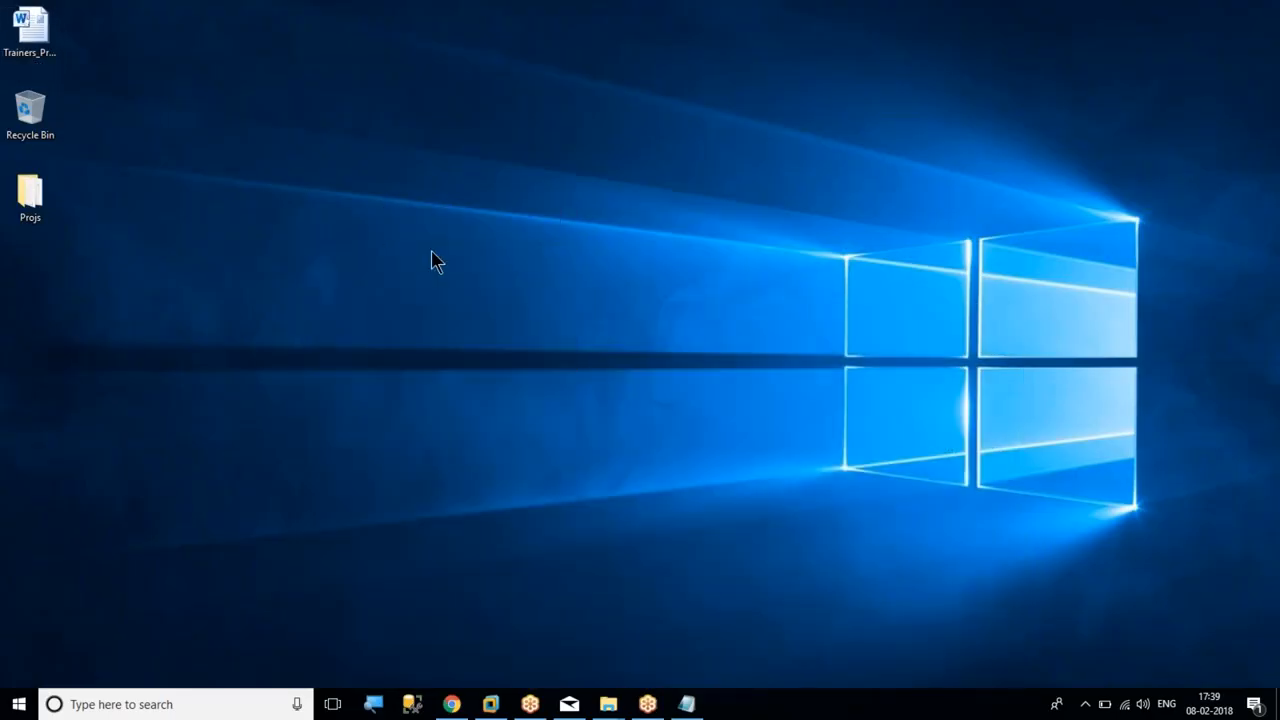
pyautogui.press('super+e')
pyautogui.click(62, 376)
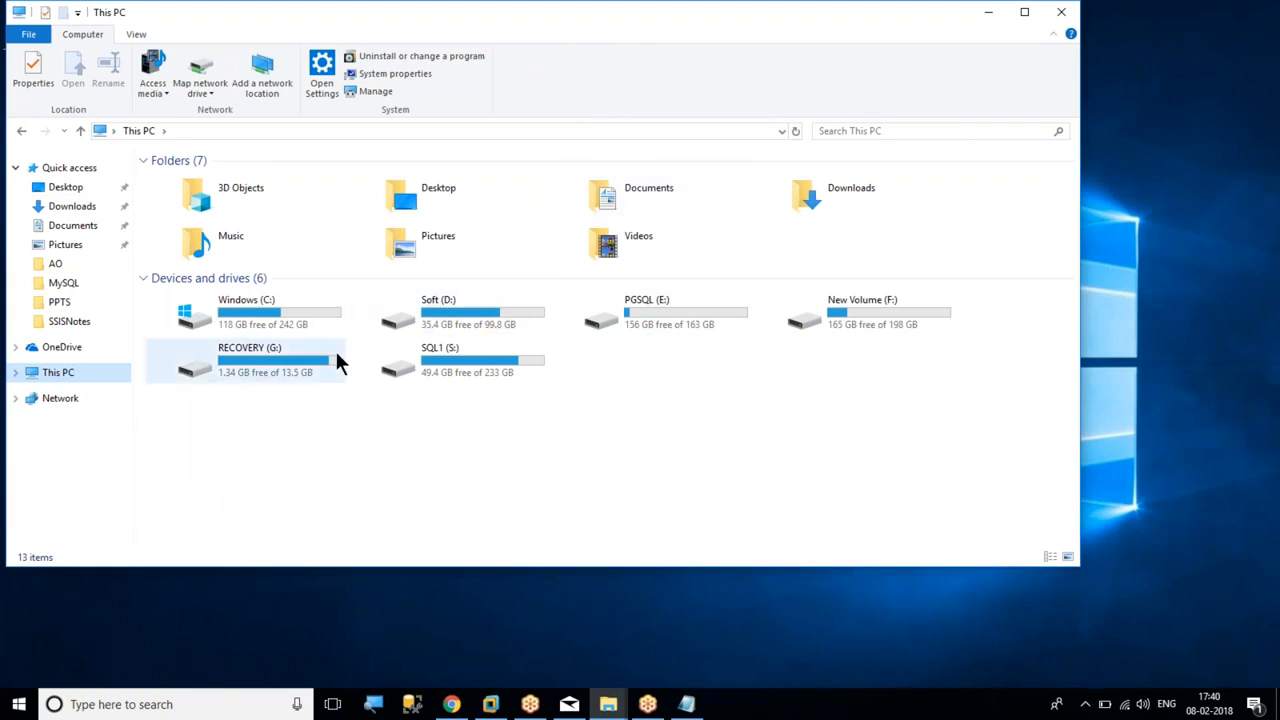
pyautogui.doubleClick(449, 318)
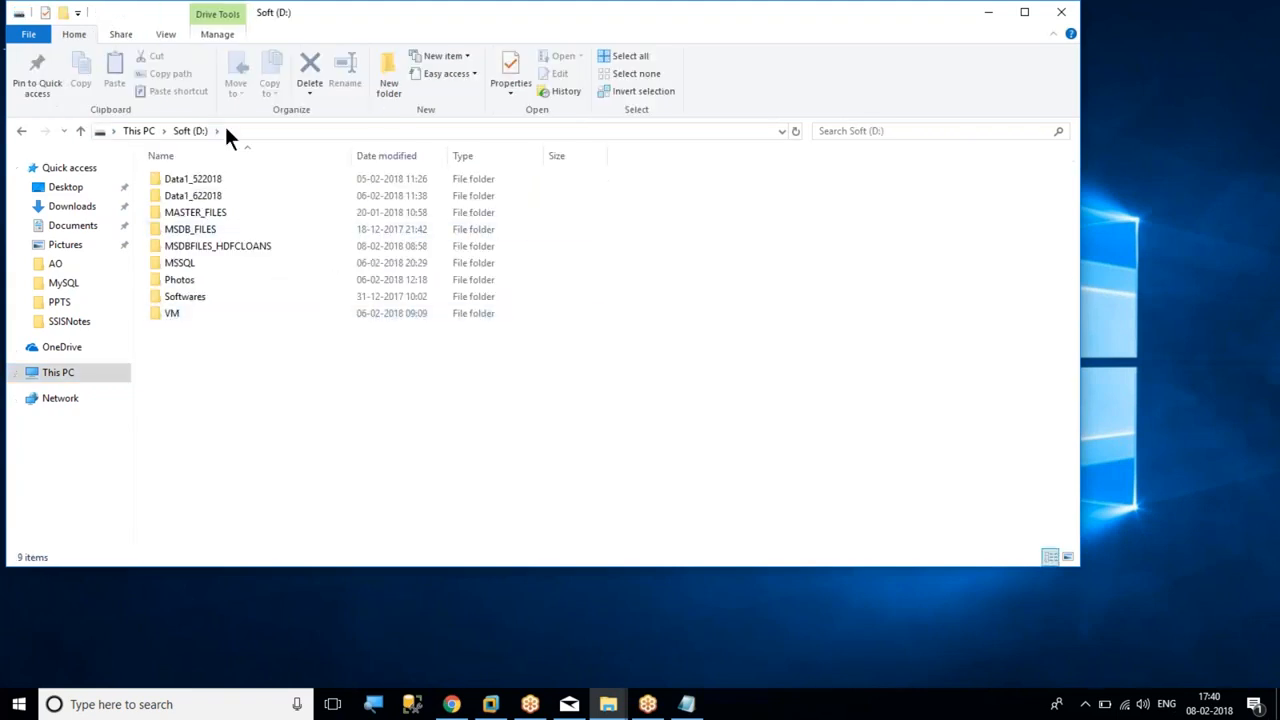
pyautogui.click(143, 130)
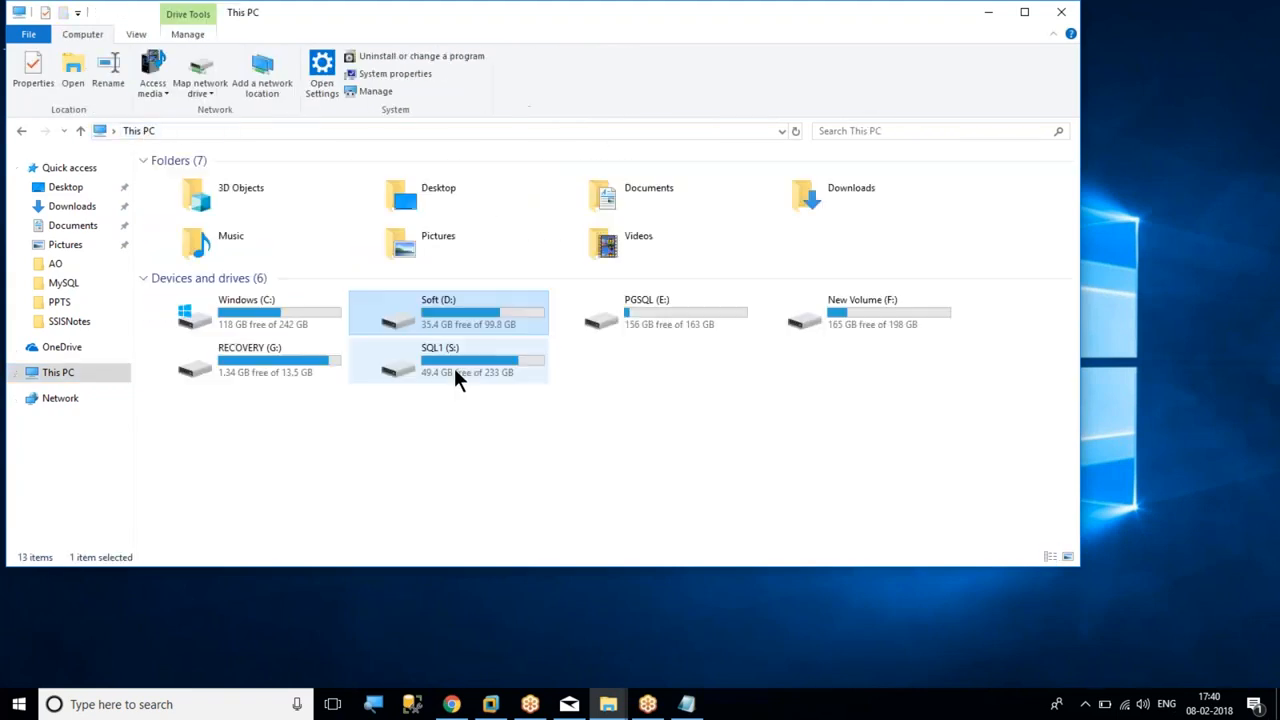
pyautogui.doubleClick(488, 370)
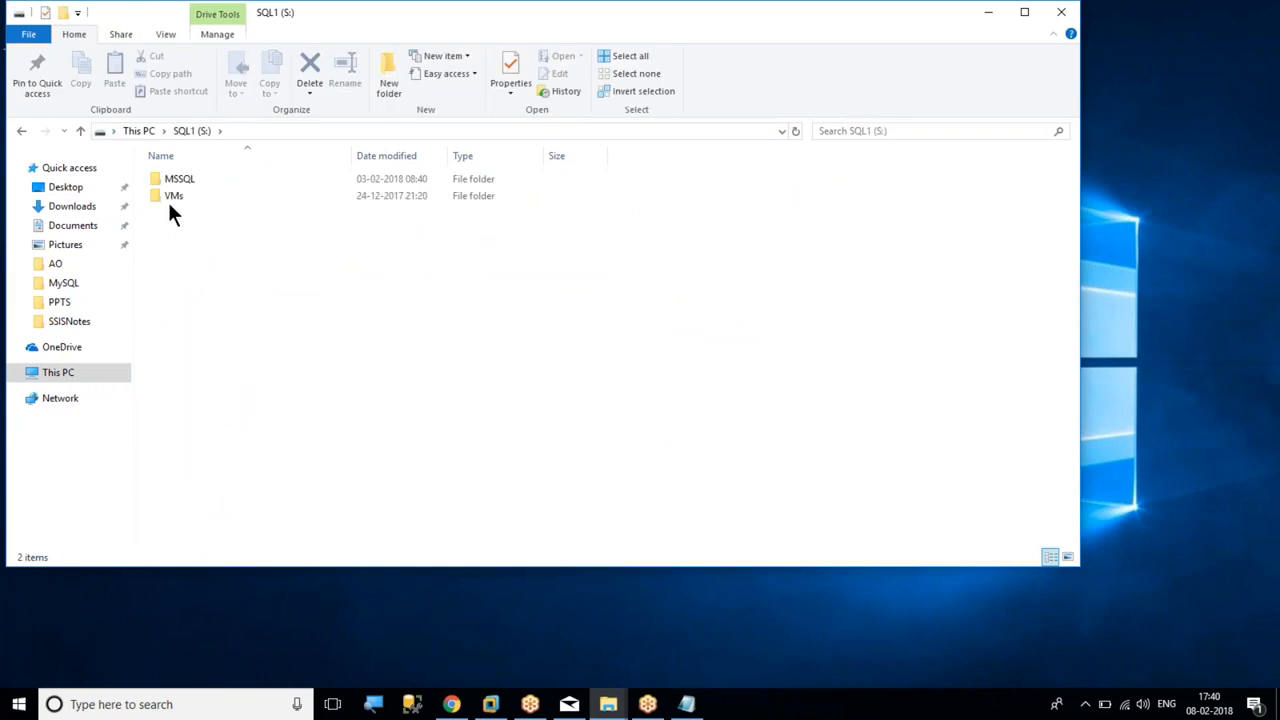
pyautogui.doubleClick(172, 198)
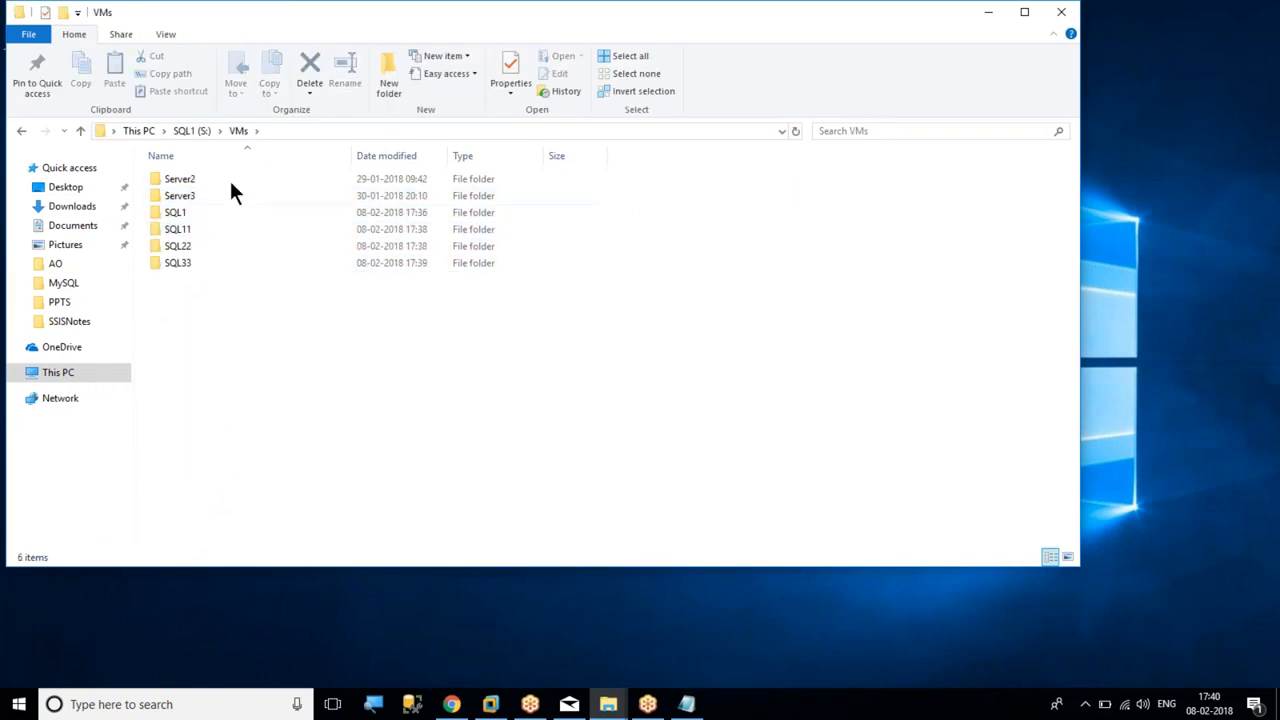
# Permanently delete the Server3 and SQL1 folders from the VMs folder
pyautogui.click(204, 178)
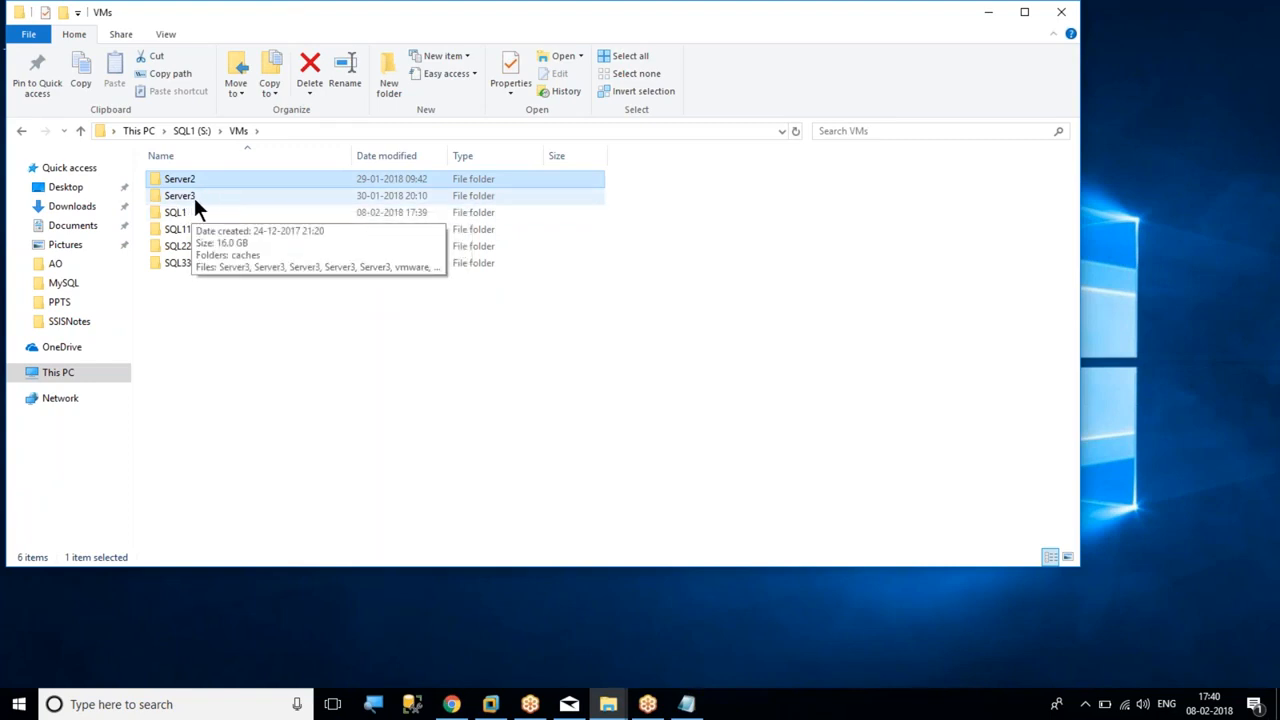
pyautogui.keyDown('ctrl'); pyautogui.click(194, 197); pyautogui.keyUp('ctrl')
pyautogui.keyDown('shift'); pyautogui.click(179, 210); pyautogui.keyUp('shift')
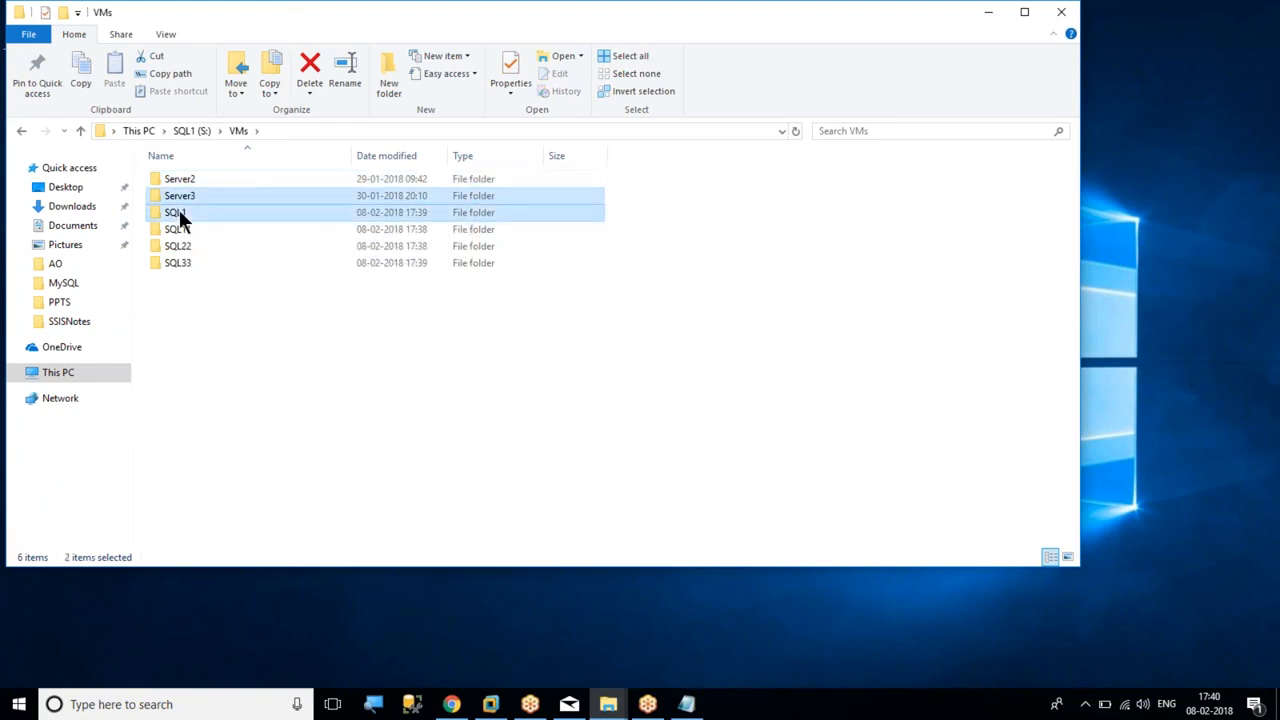
pyautogui.hotkey('shift', 'Delete')
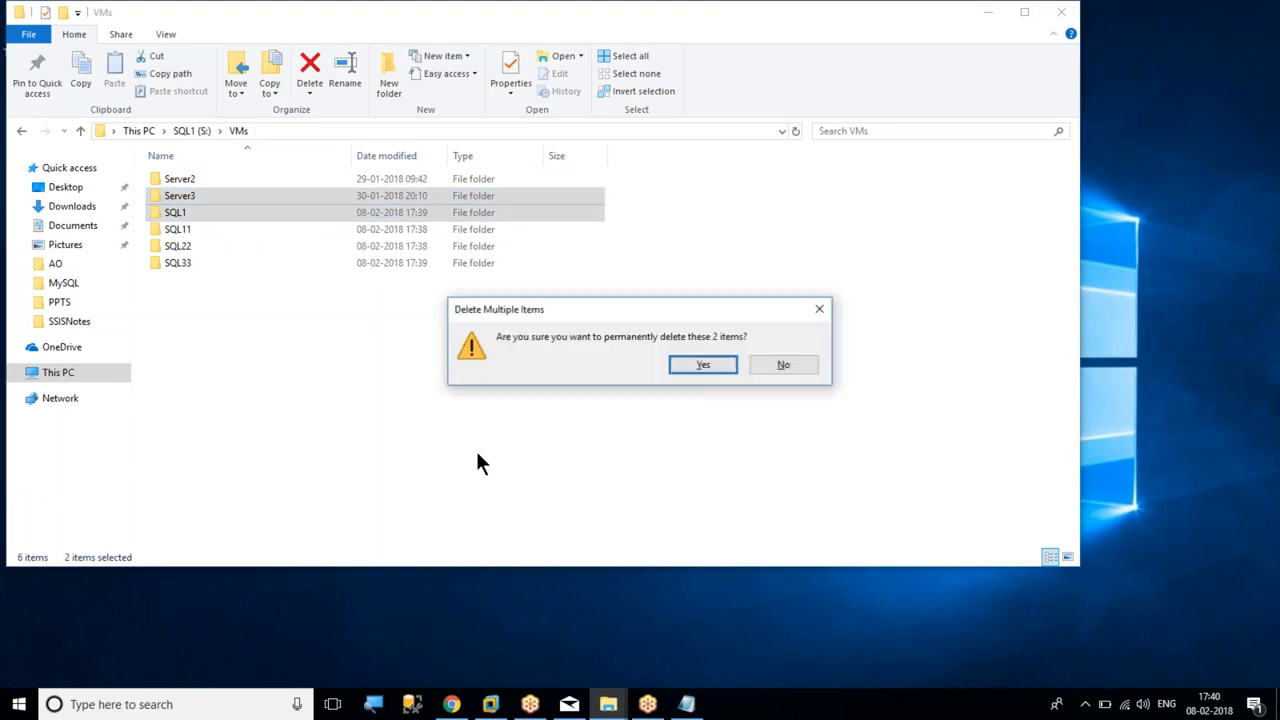
pyautogui.click(700, 366)
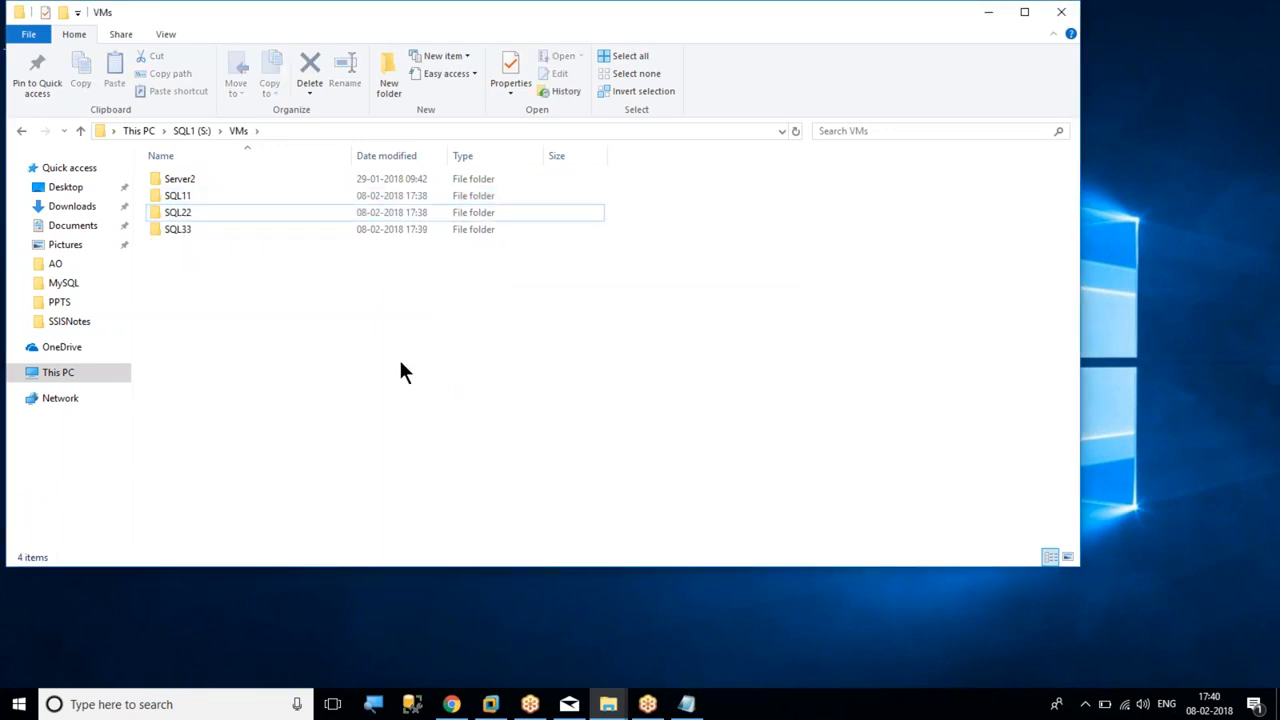
# Undo the last move and the last rename from the VMs folder
pyautogui.rightClick(258, 287)
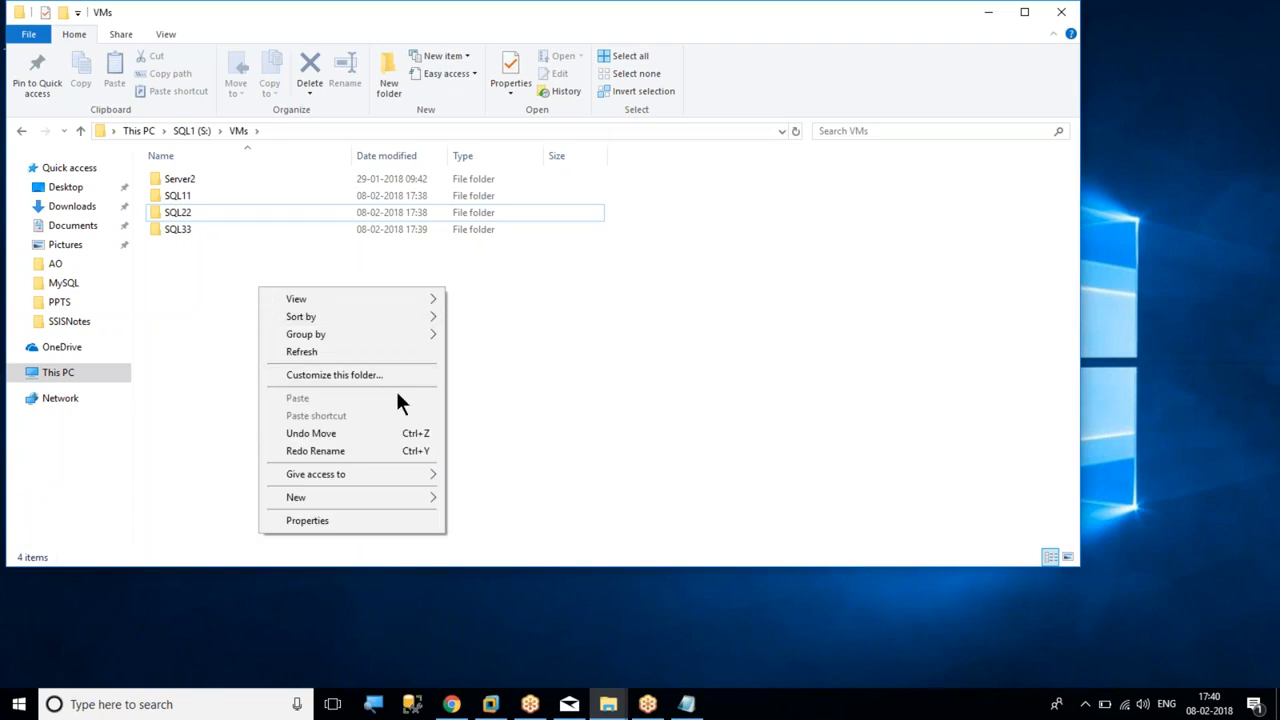
pyautogui.click(346, 432)
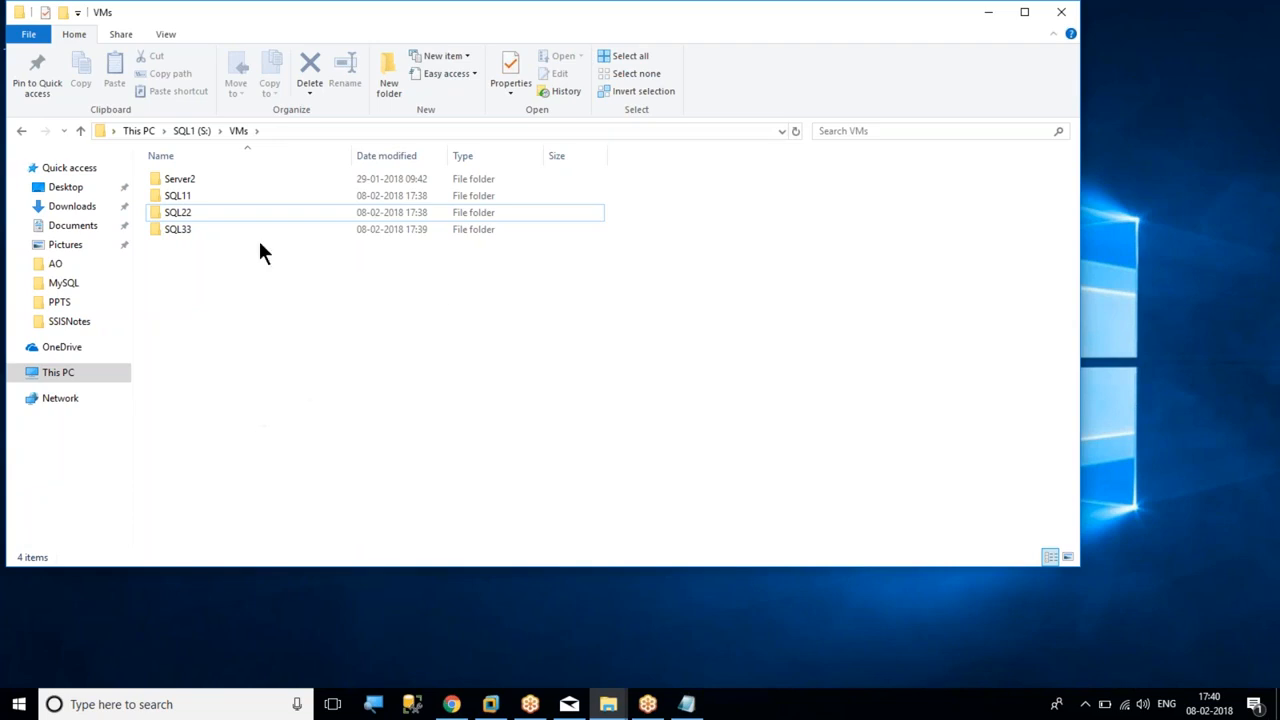
pyautogui.rightClick(324, 322)
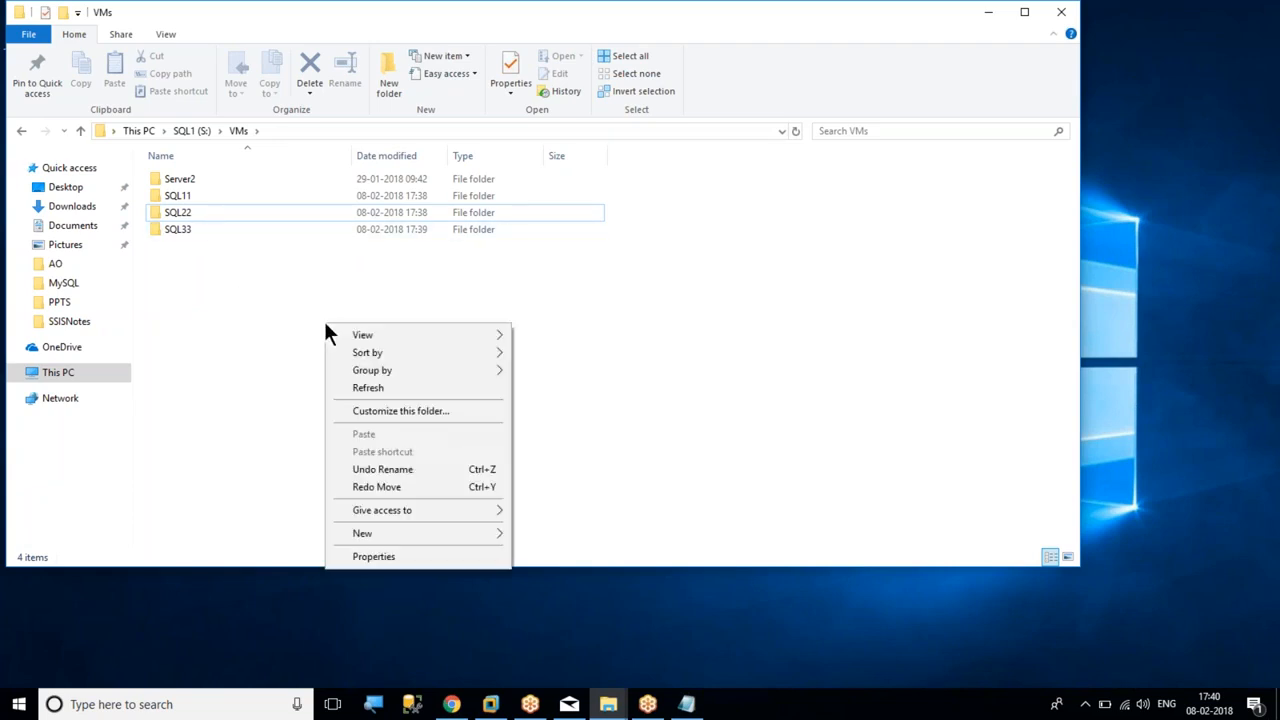
pyautogui.click(416, 469)
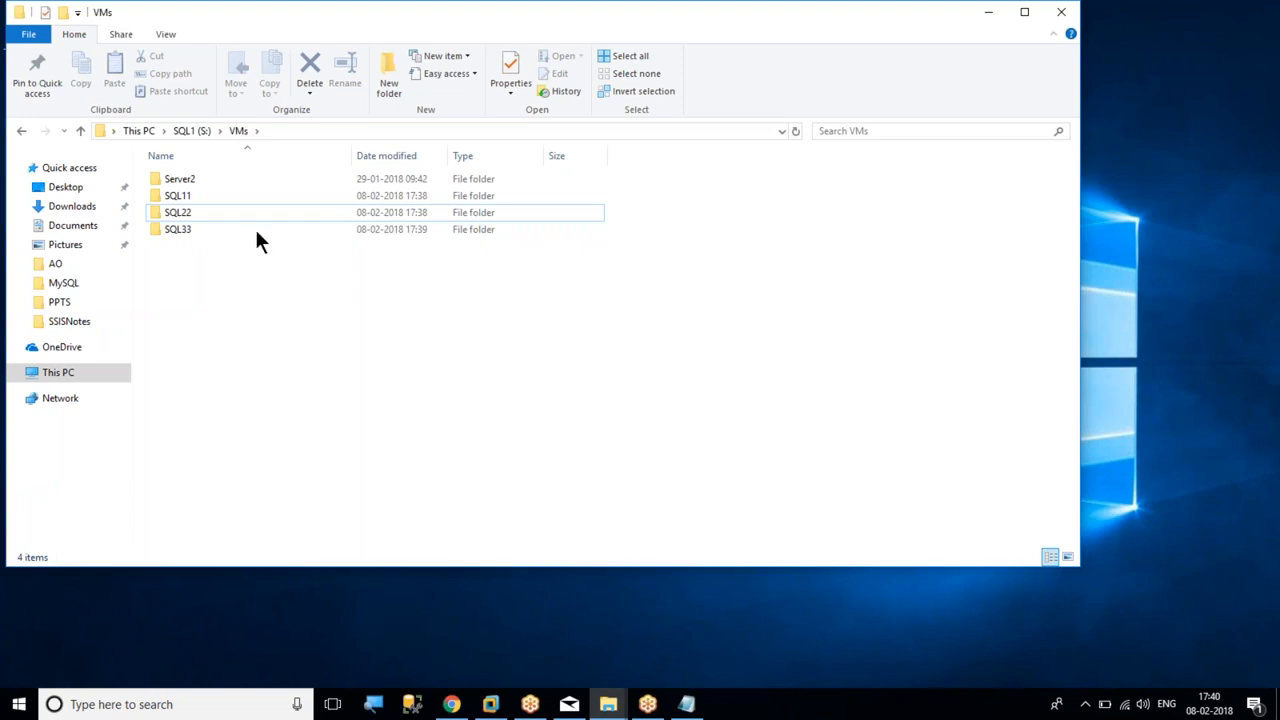
# Permanently delete the SQL11, SQL22 and SQL33 folders from the VMs folder
pyautogui.click(181, 195)
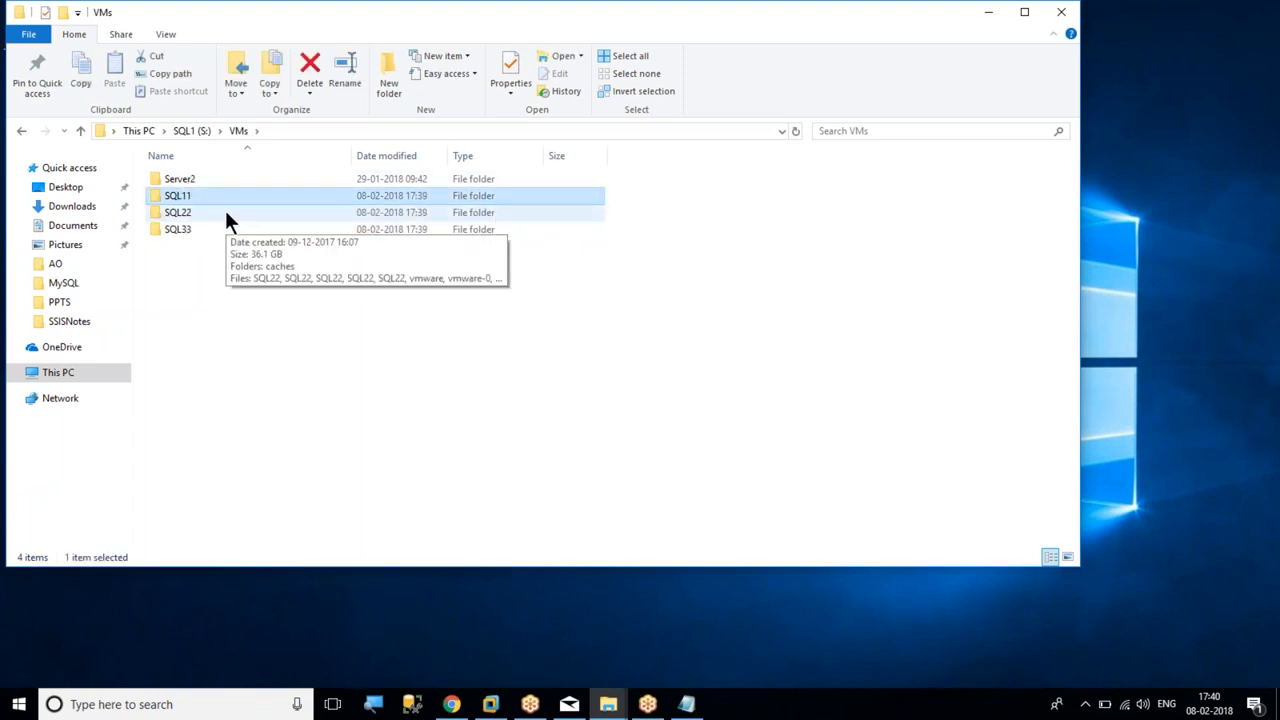
pyautogui.keyDown('ctrl'); pyautogui.click(226, 214); pyautogui.keyUp('ctrl')
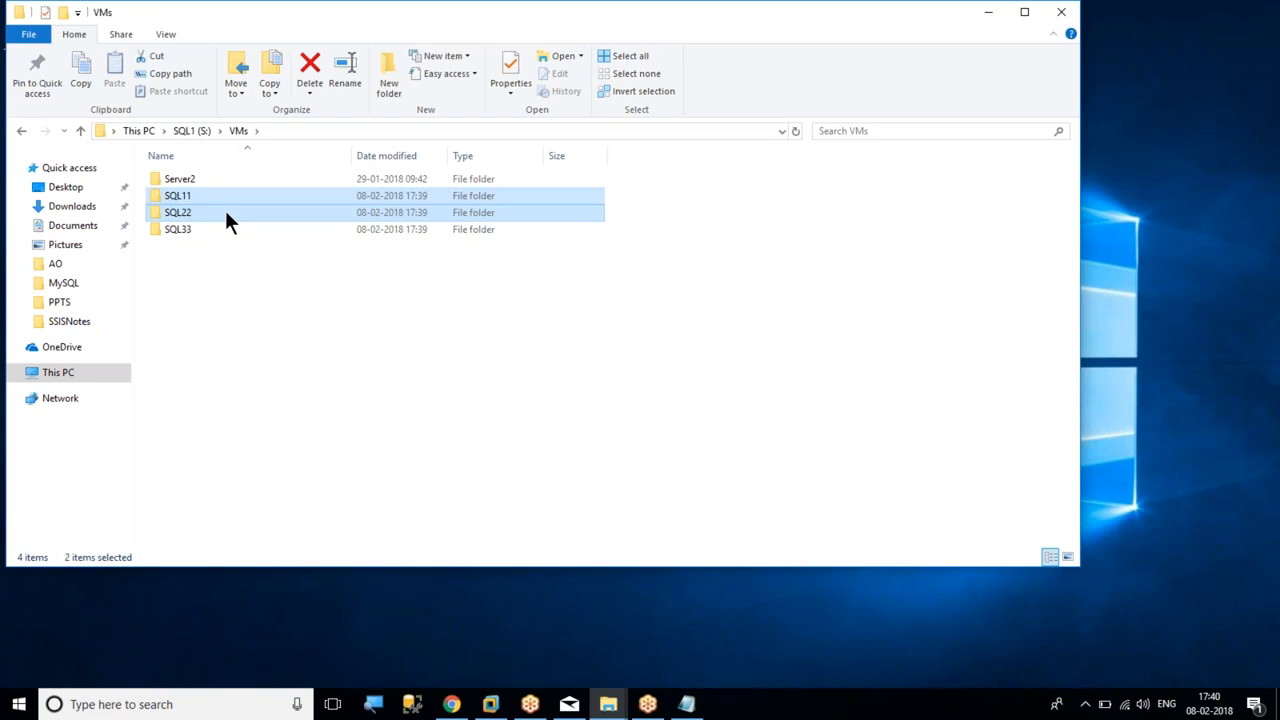
pyautogui.hotkey('shift', 'Down')
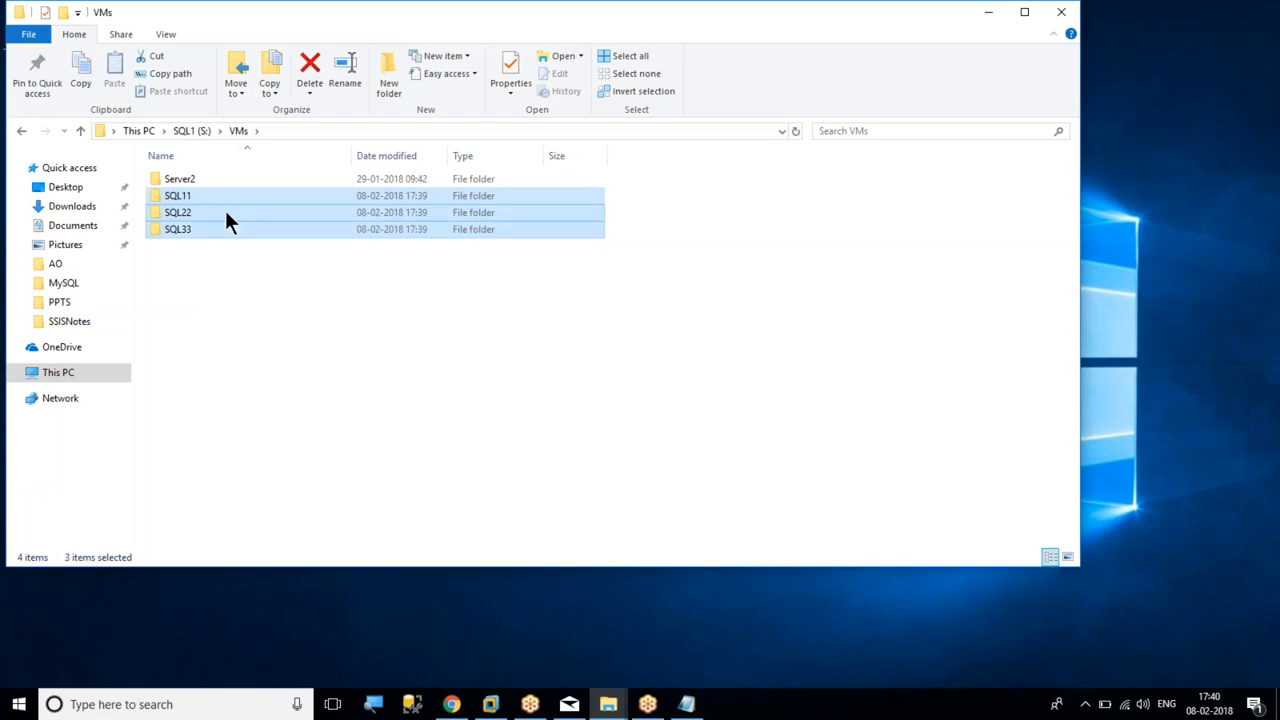
pyautogui.click(988, 12)
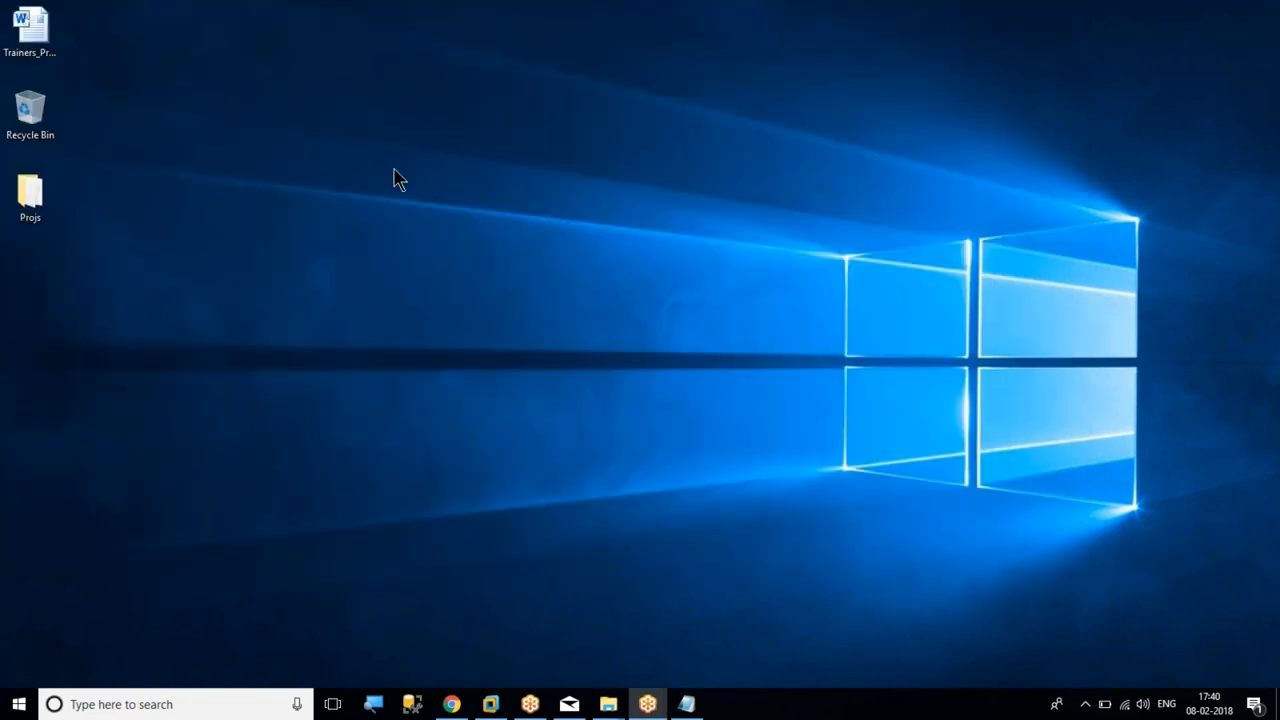
pyautogui.hotkey('alt', 'Tab')
pyautogui.moveTo(608, 704)
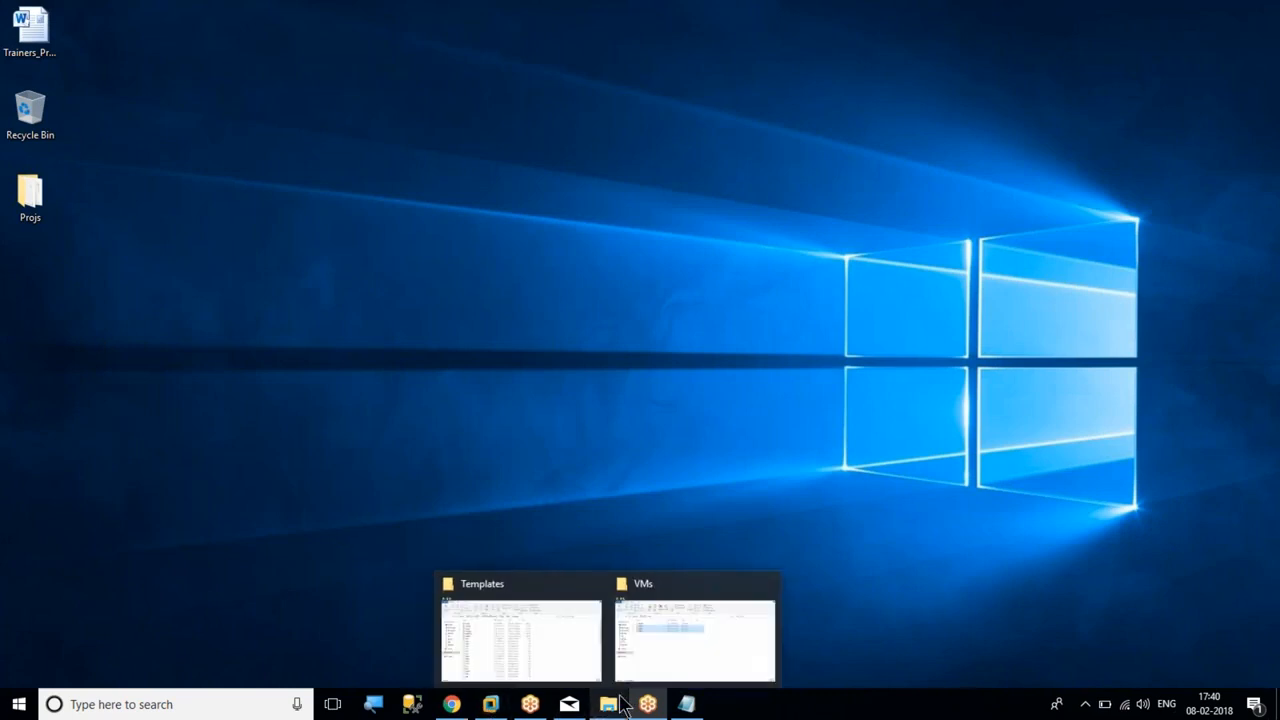
pyautogui.click(657, 643)
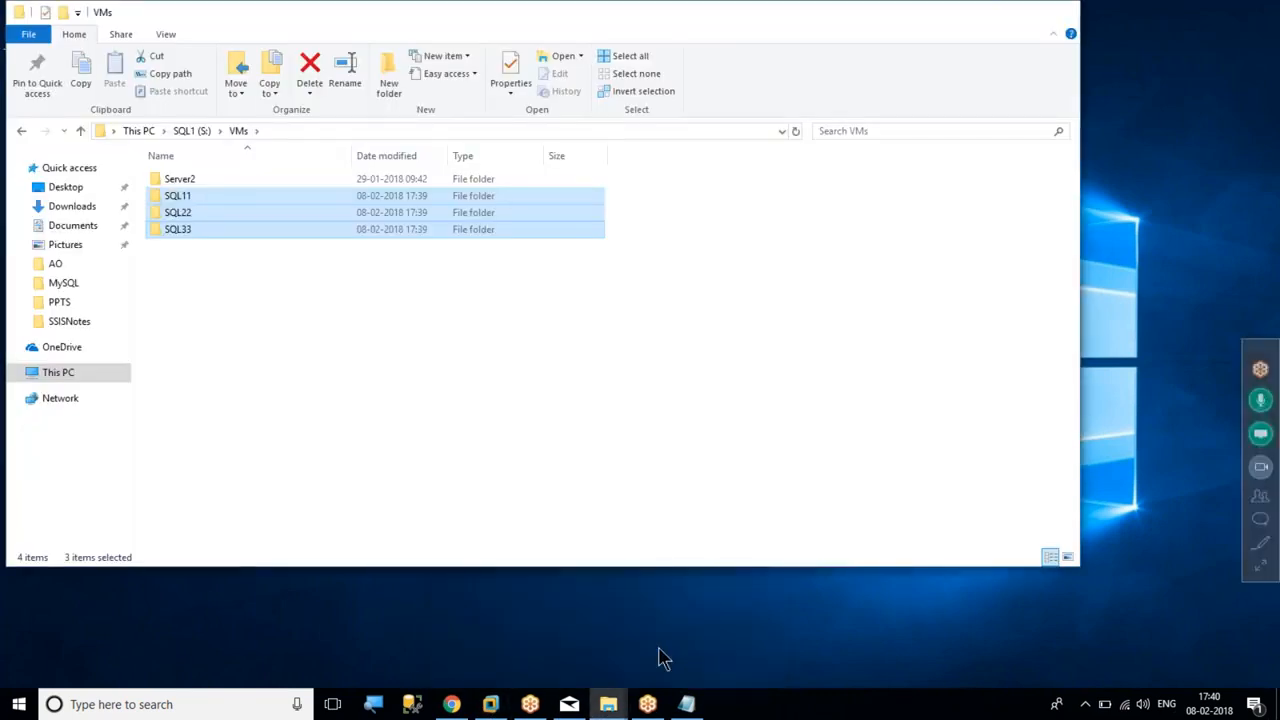
pyautogui.click(198, 241)
pyautogui.moveTo(175, 250); pyautogui.dragTo(156, 196)
pyautogui.hotkey('shift', 'Delete')
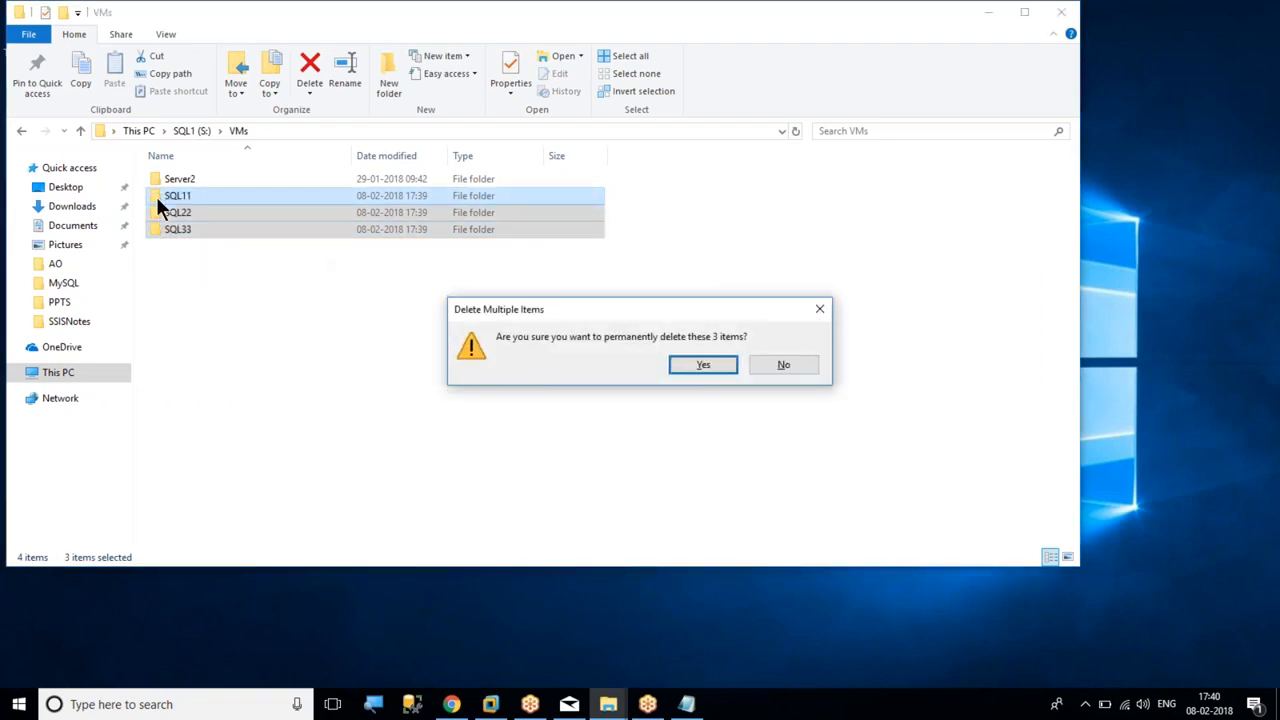
pyautogui.click(716, 366)
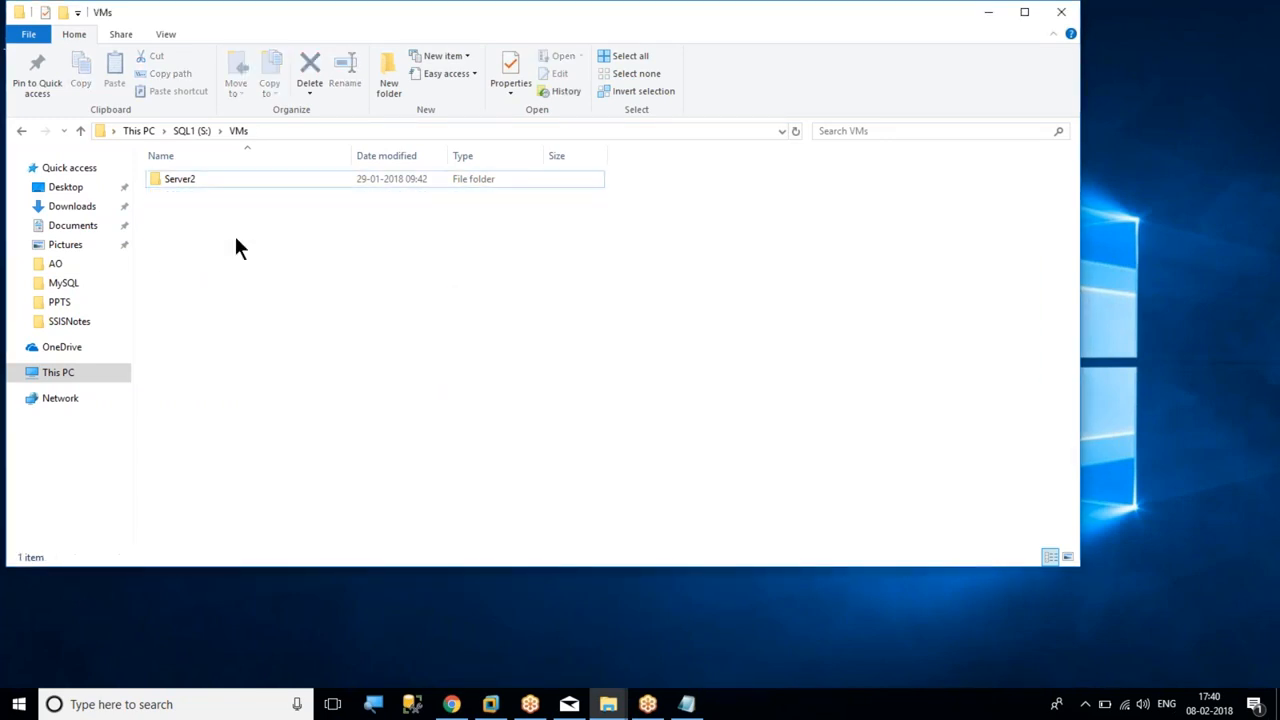
# Check the contents of the MSSQL folder on the SQL1 (S:) drive and the drive's free space
pyautogui.click(176, 128)
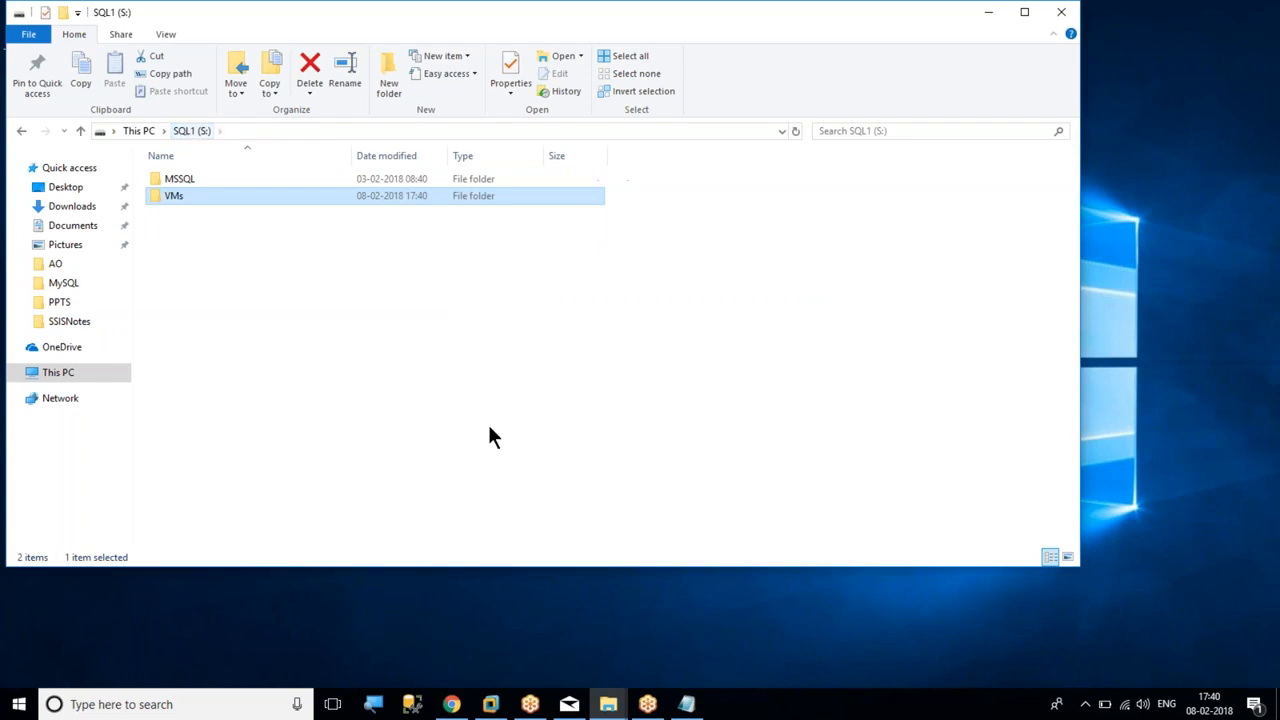
pyautogui.doubleClick(172, 178)
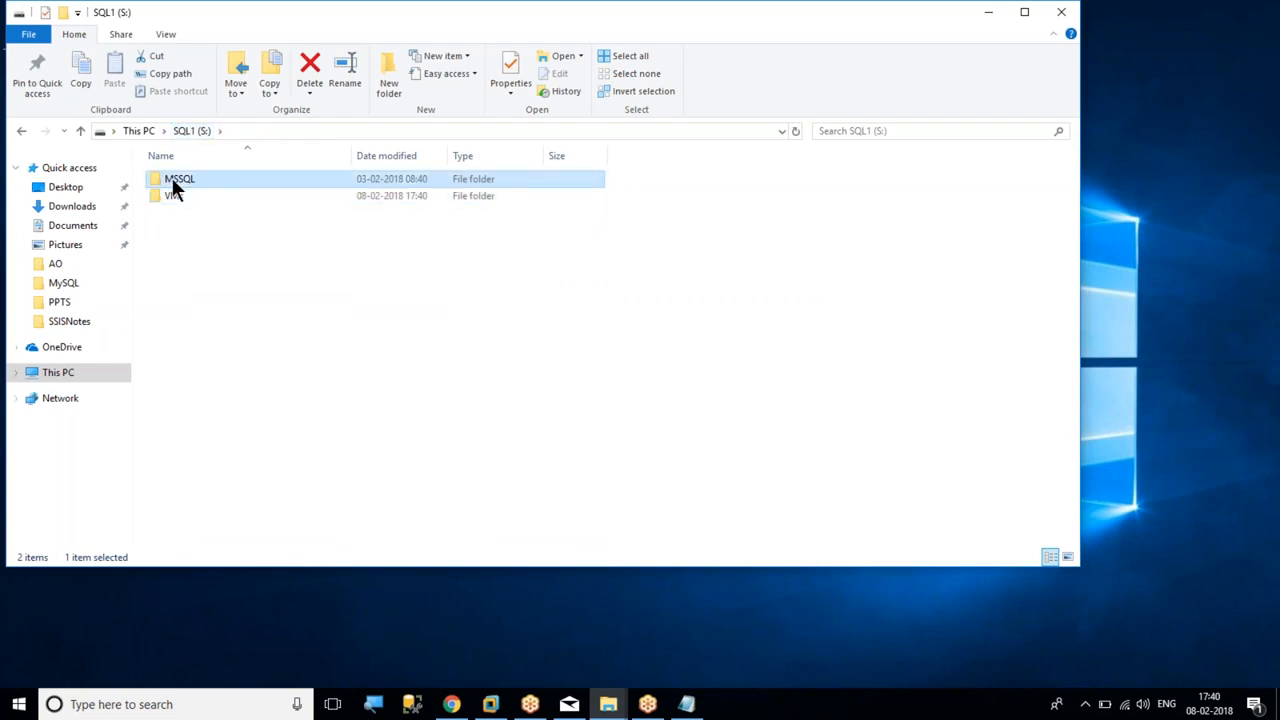
pyautogui.click(192, 131)
pyautogui.click(136, 130)
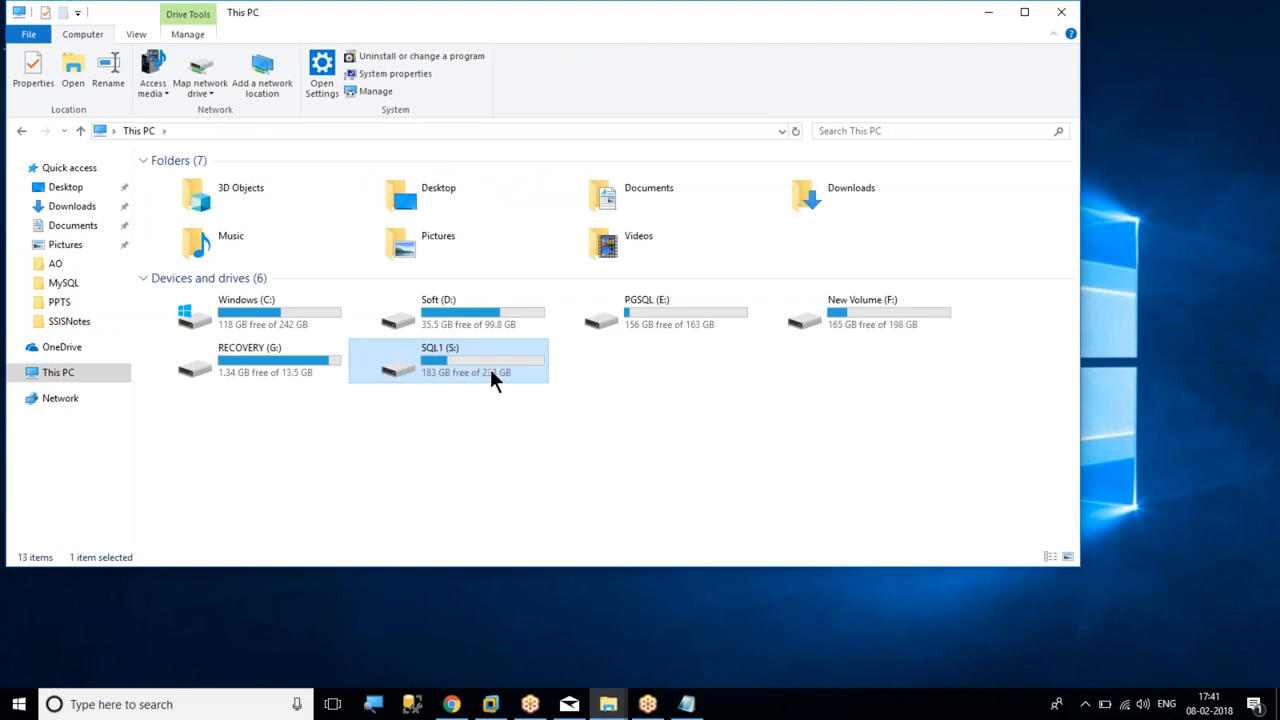
pyautogui.doubleClick(458, 365)
pyautogui.doubleClick(186, 176)
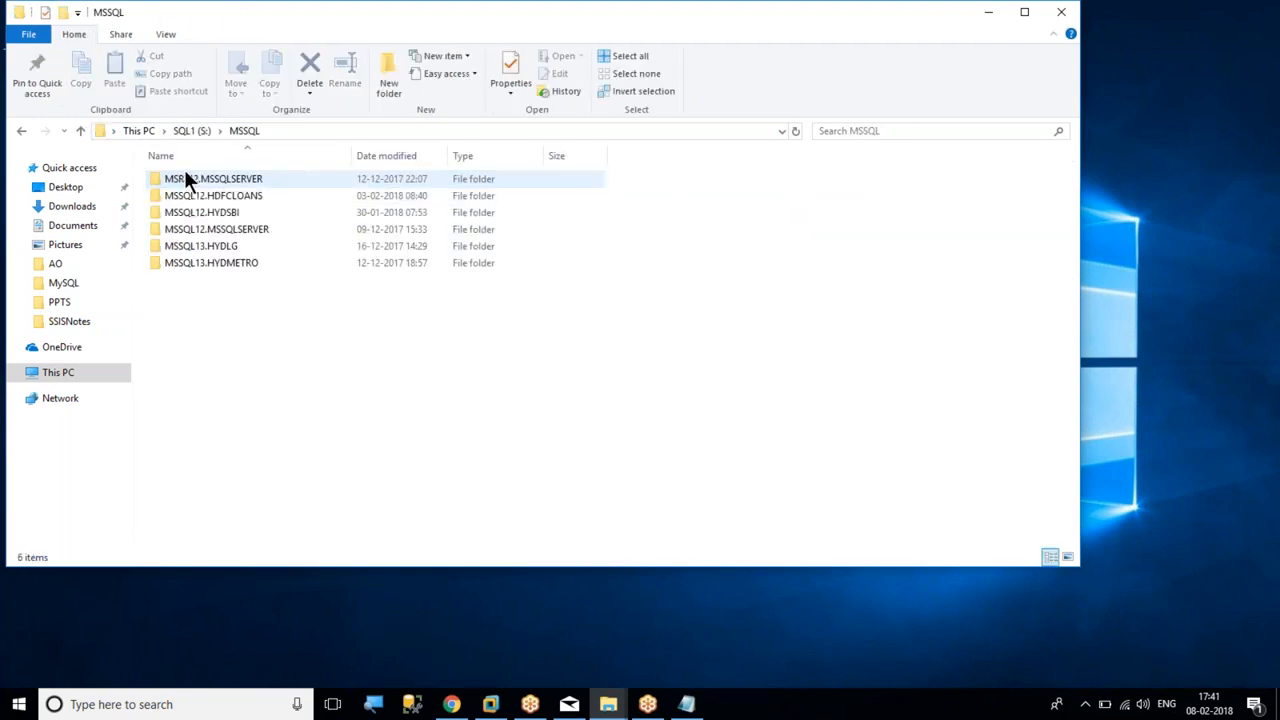
pyautogui.click(146, 130)
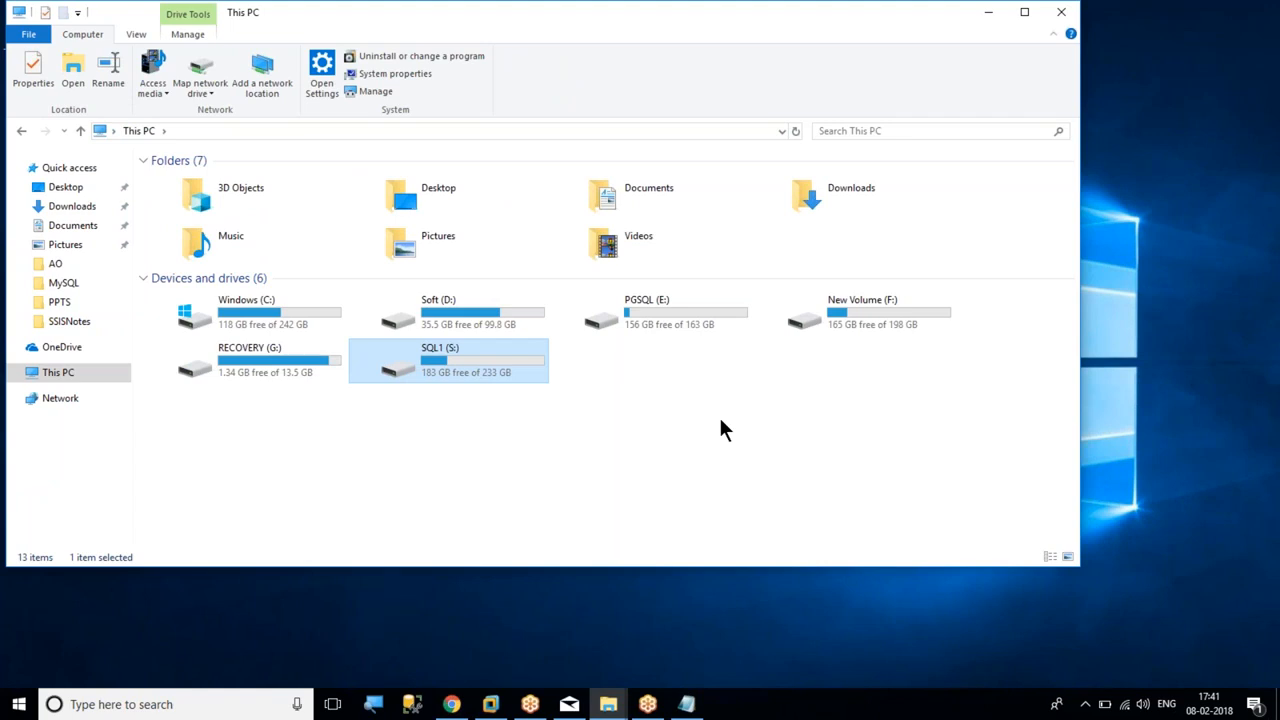
# Close the File Explorer window, refresh the desktop and switch to VMware Workstation
pyautogui.click(1061, 12)
pyautogui.rightClick(646, 137)
pyautogui.click(688, 184)
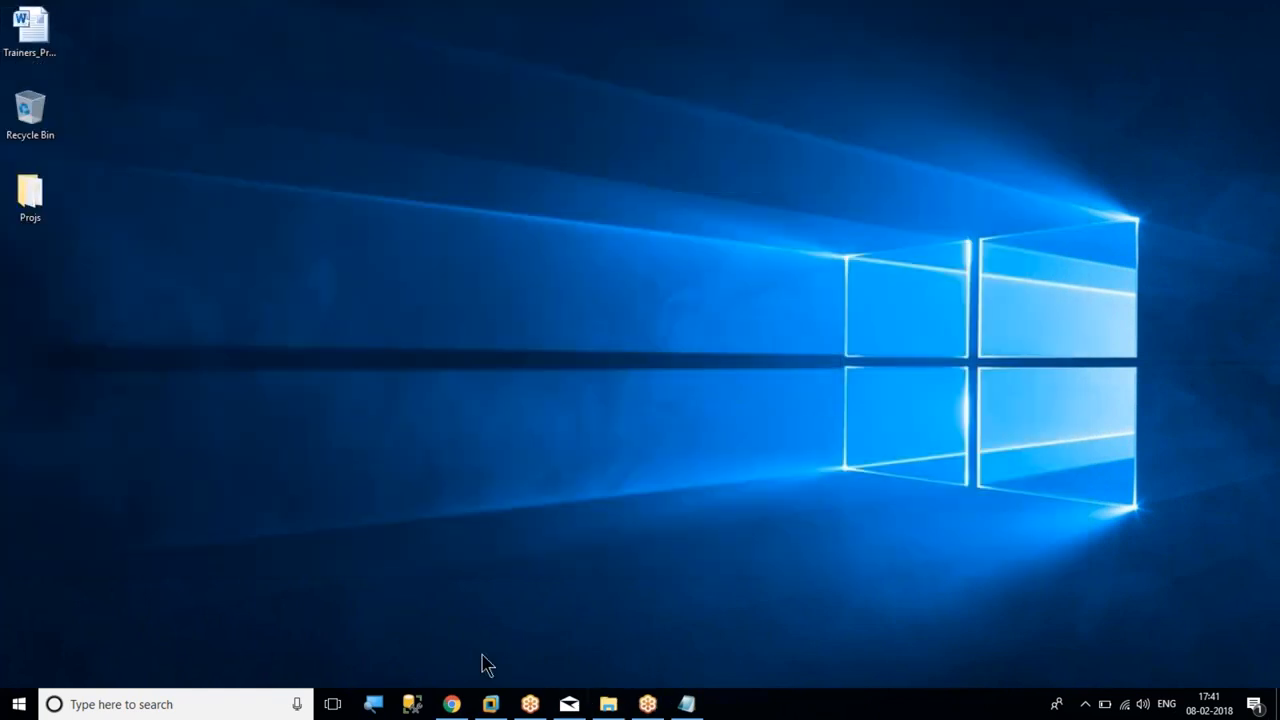
pyautogui.click(491, 704)
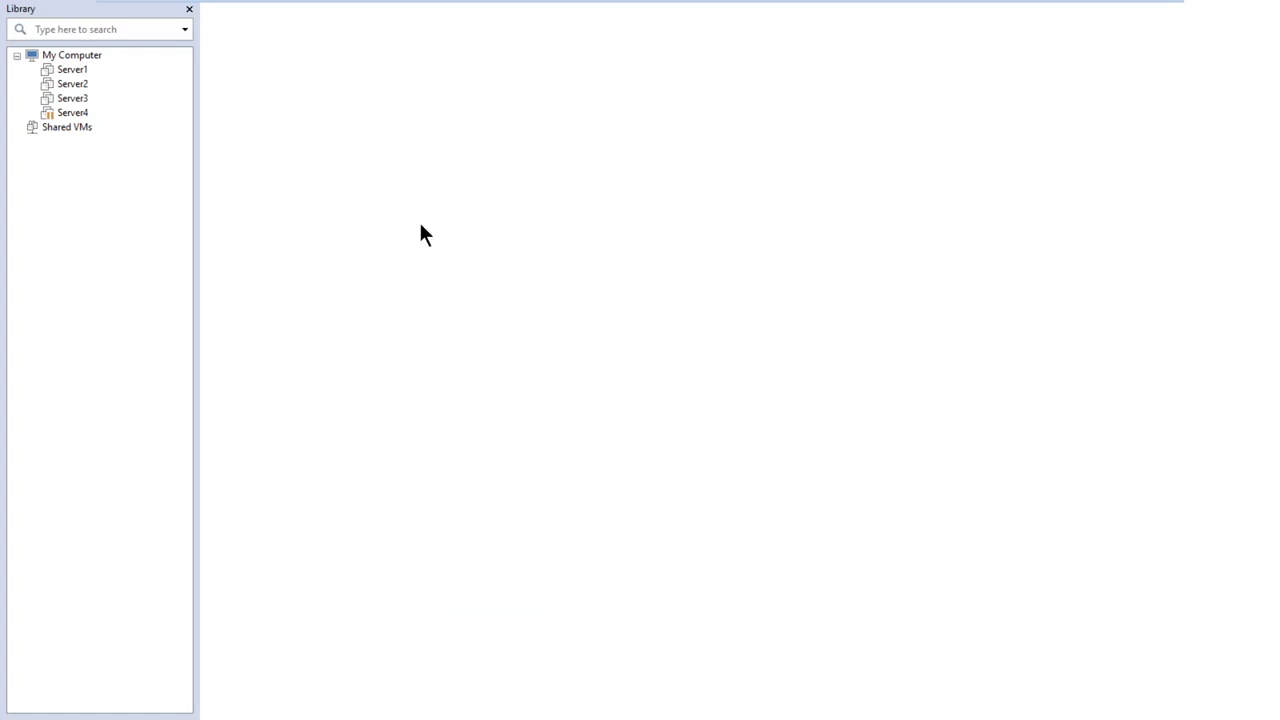
pyautogui.moveTo(154, 8)
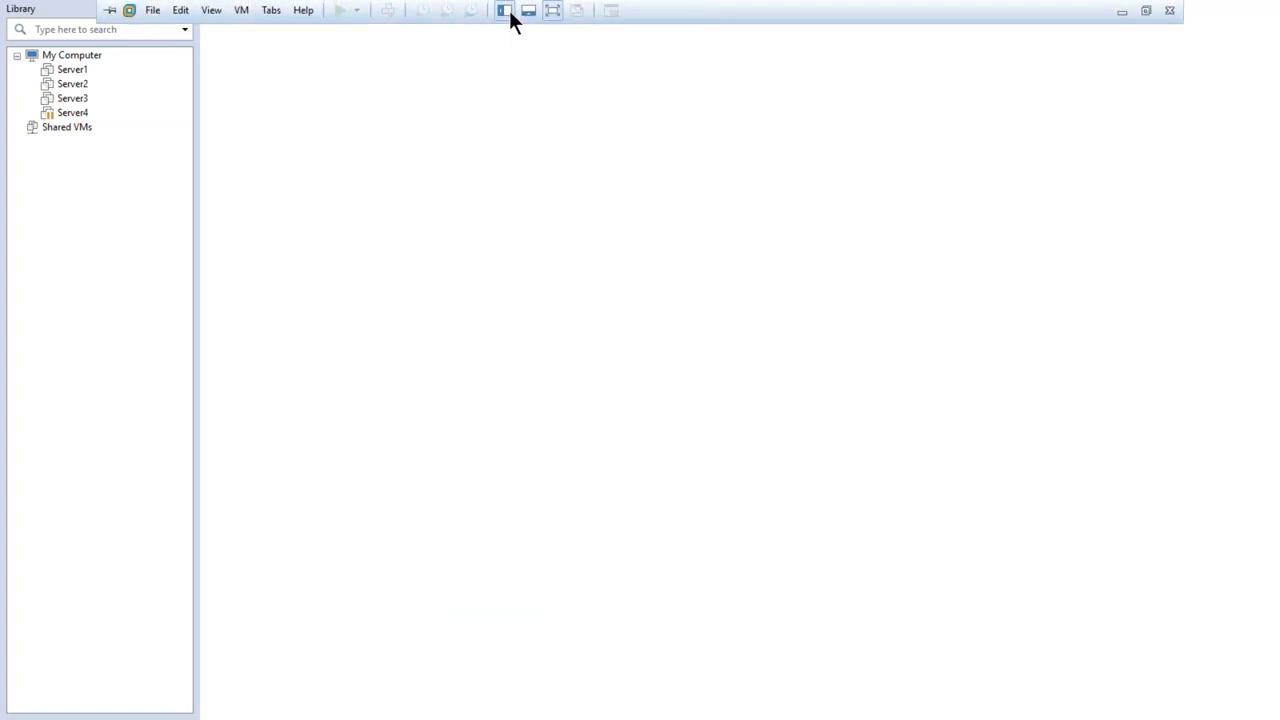
# Start a new virtual machine with the typical configuration, installing from the MS Windows Server 2012 R2 Update x64 ISO on New Volume (F:)
pyautogui.click(153, 12)
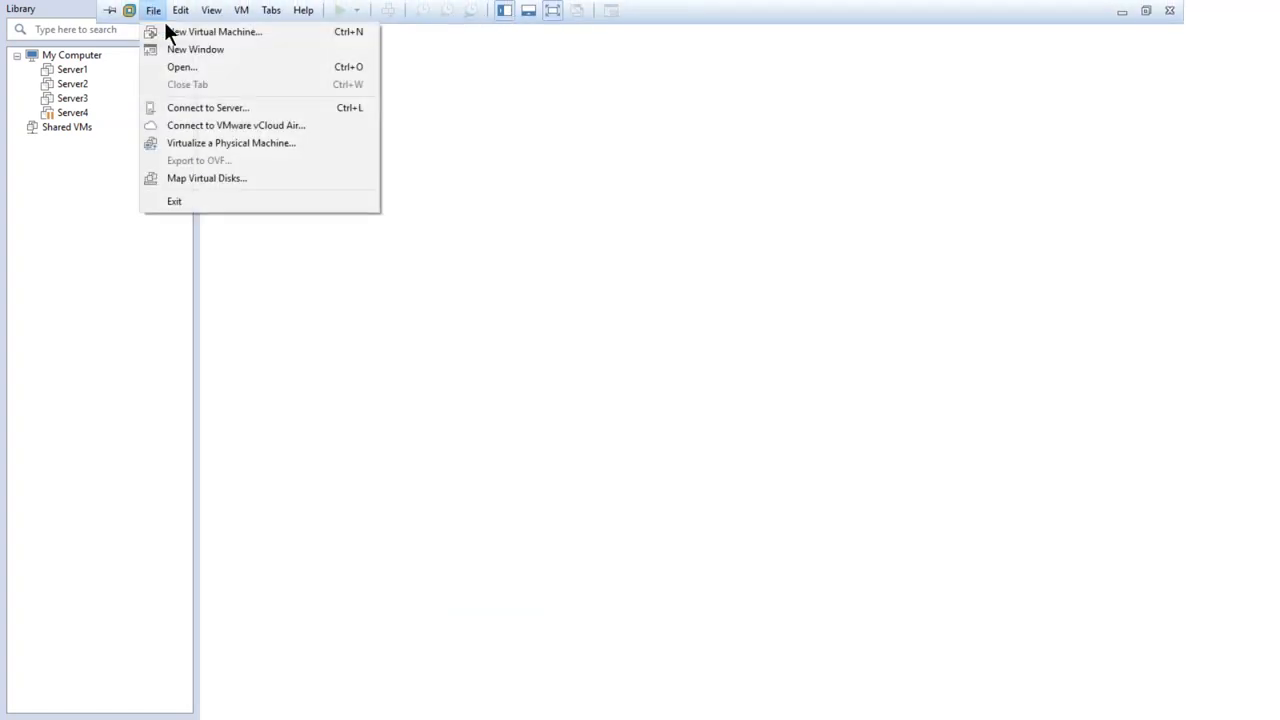
pyautogui.click(218, 34)
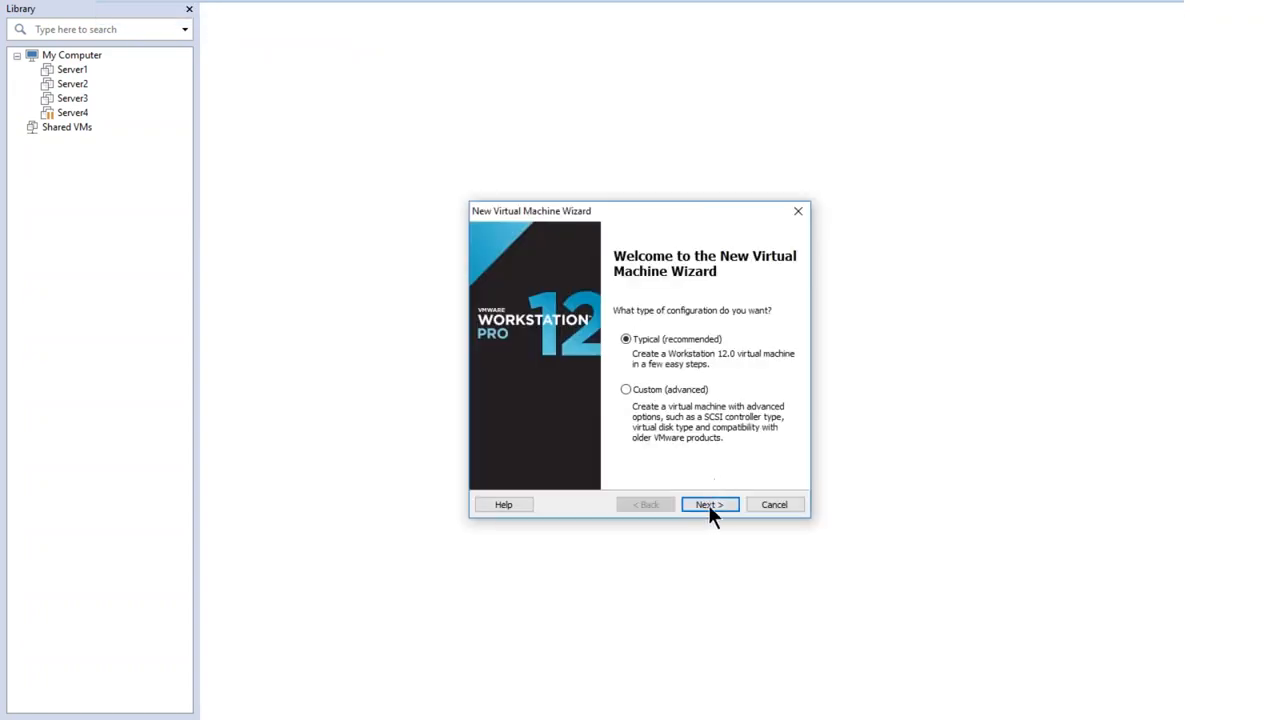
pyautogui.click(712, 500)
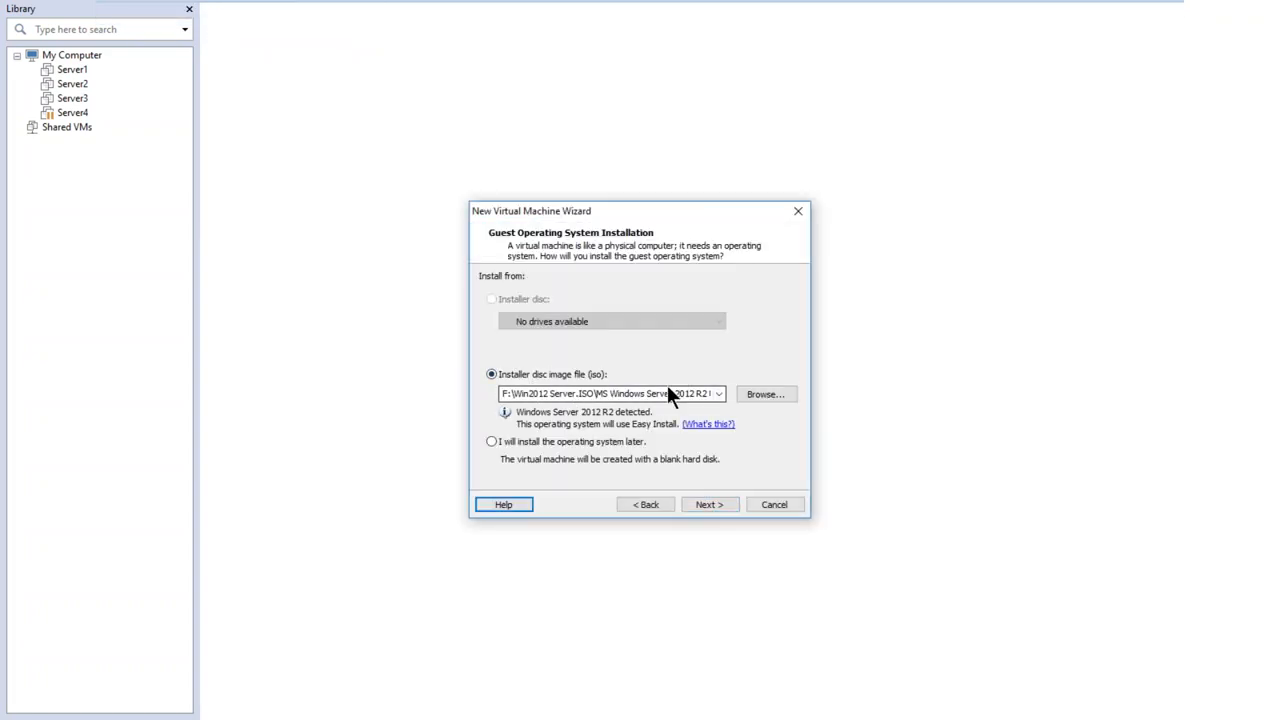
pyautogui.click(758, 393)
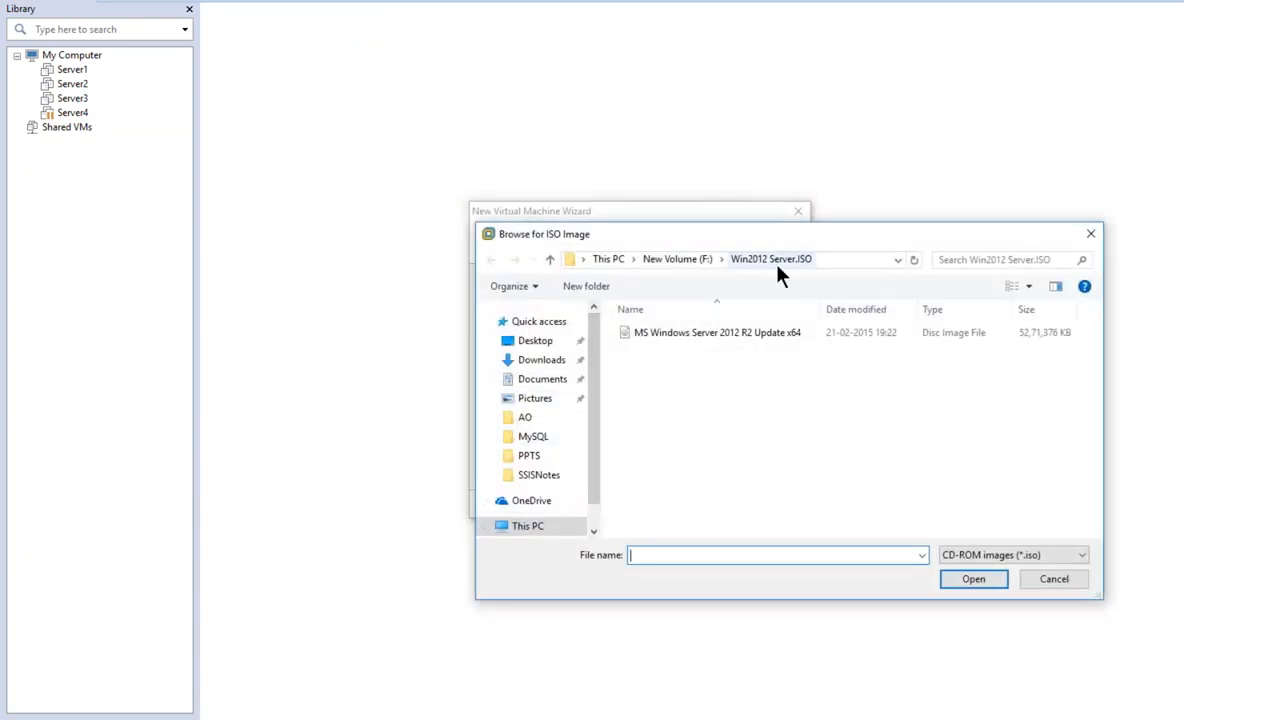
pyautogui.click(668, 336)
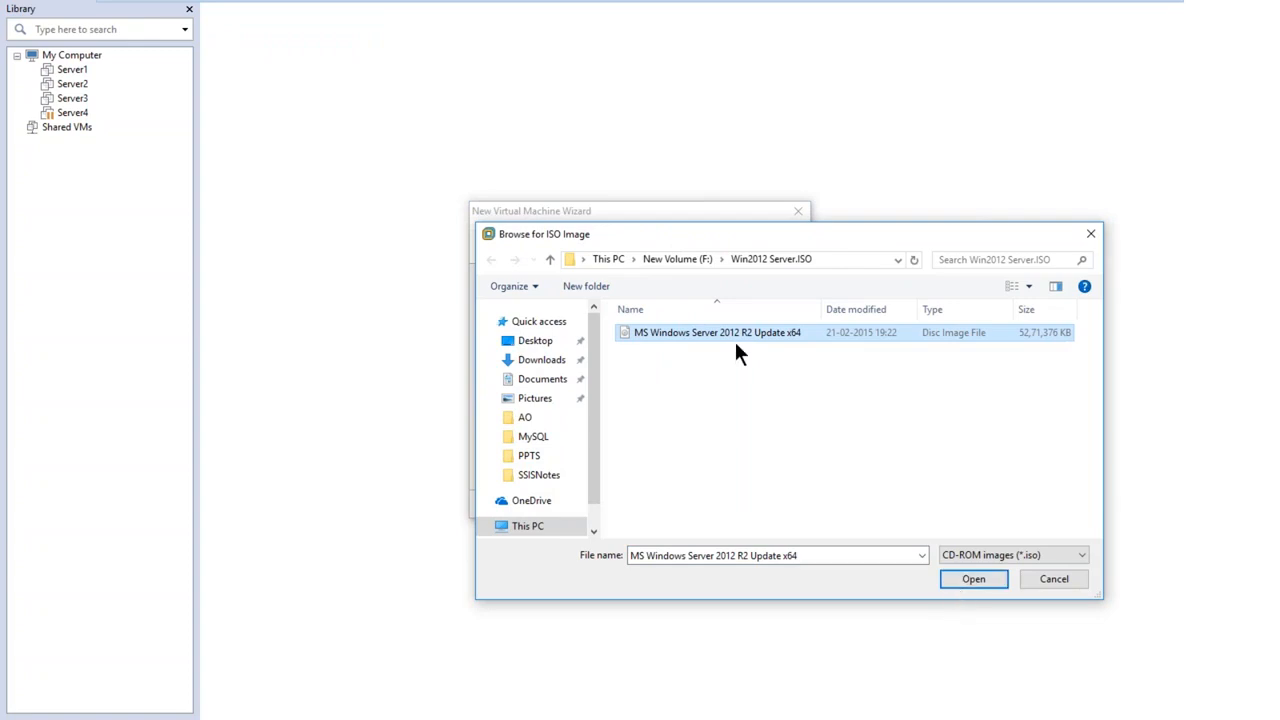
pyautogui.click(962, 583)
pyautogui.click(696, 500)
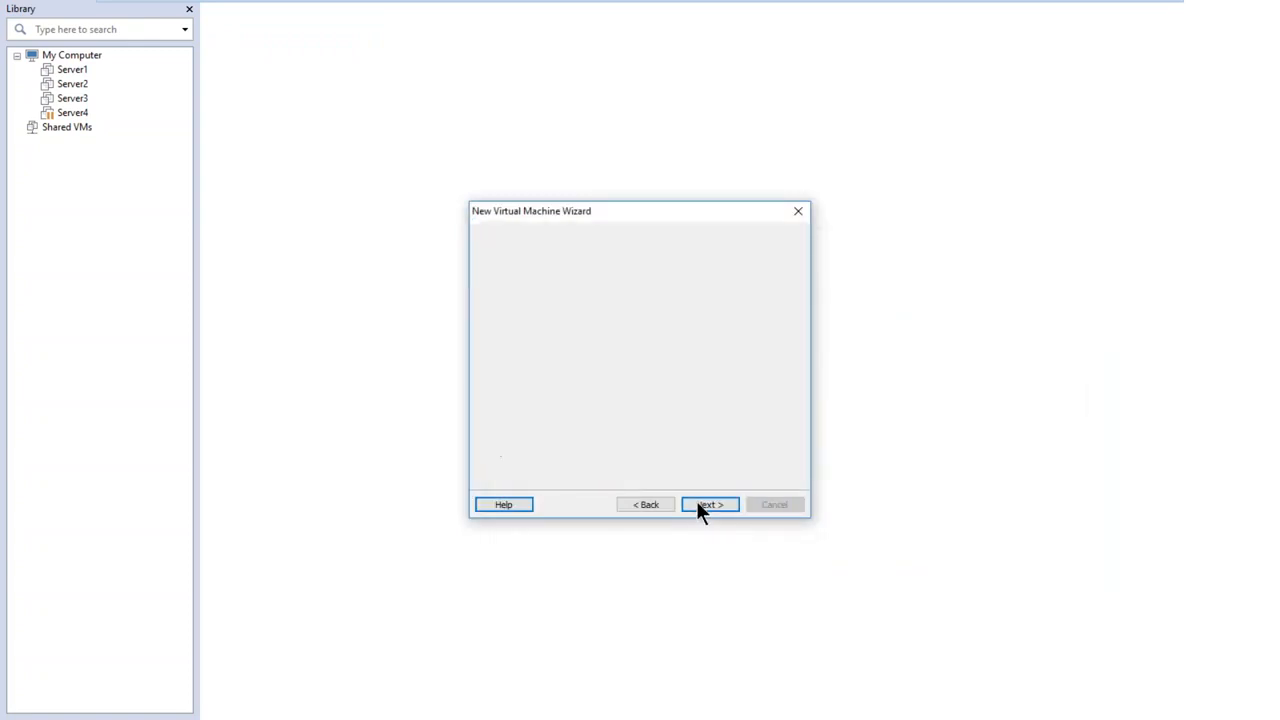
# Accept the Windows Server 2012 R2 Datacenter Easy Install details with the prefilled full name, continuing without a product key or password
pyautogui.click(591, 376)
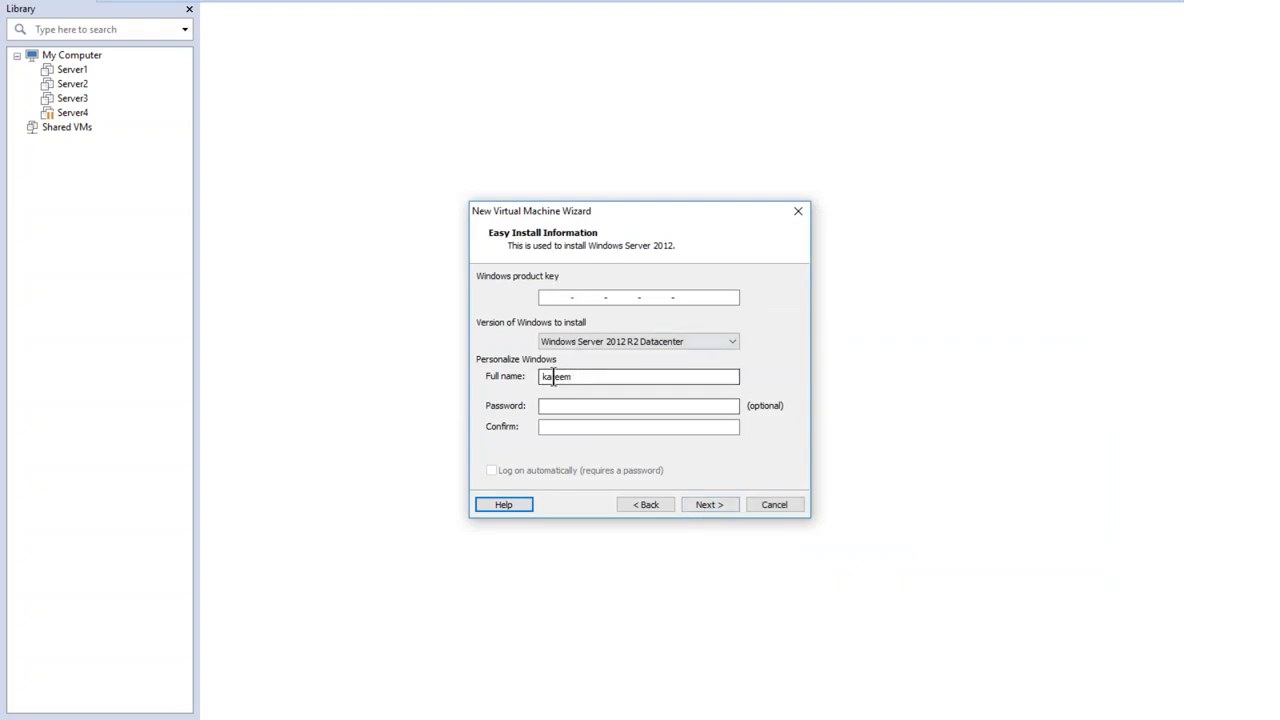
pyautogui.click(570, 406)
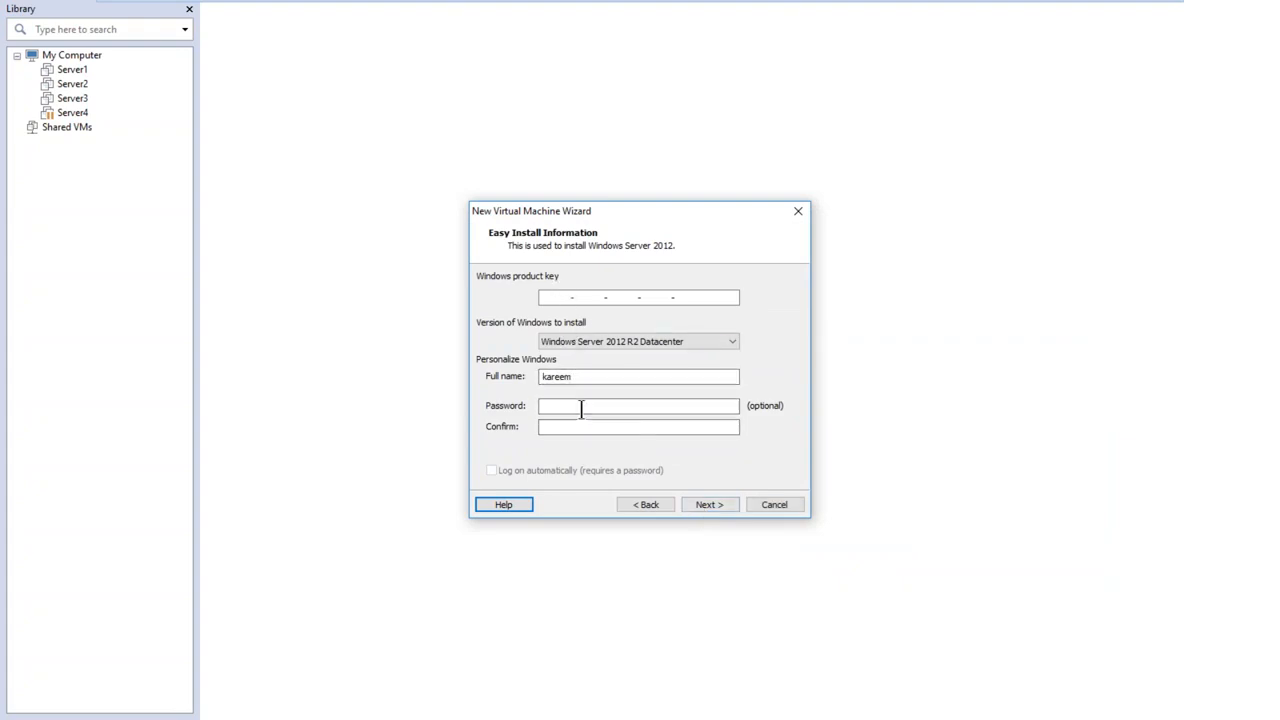
pyautogui.click(693, 507)
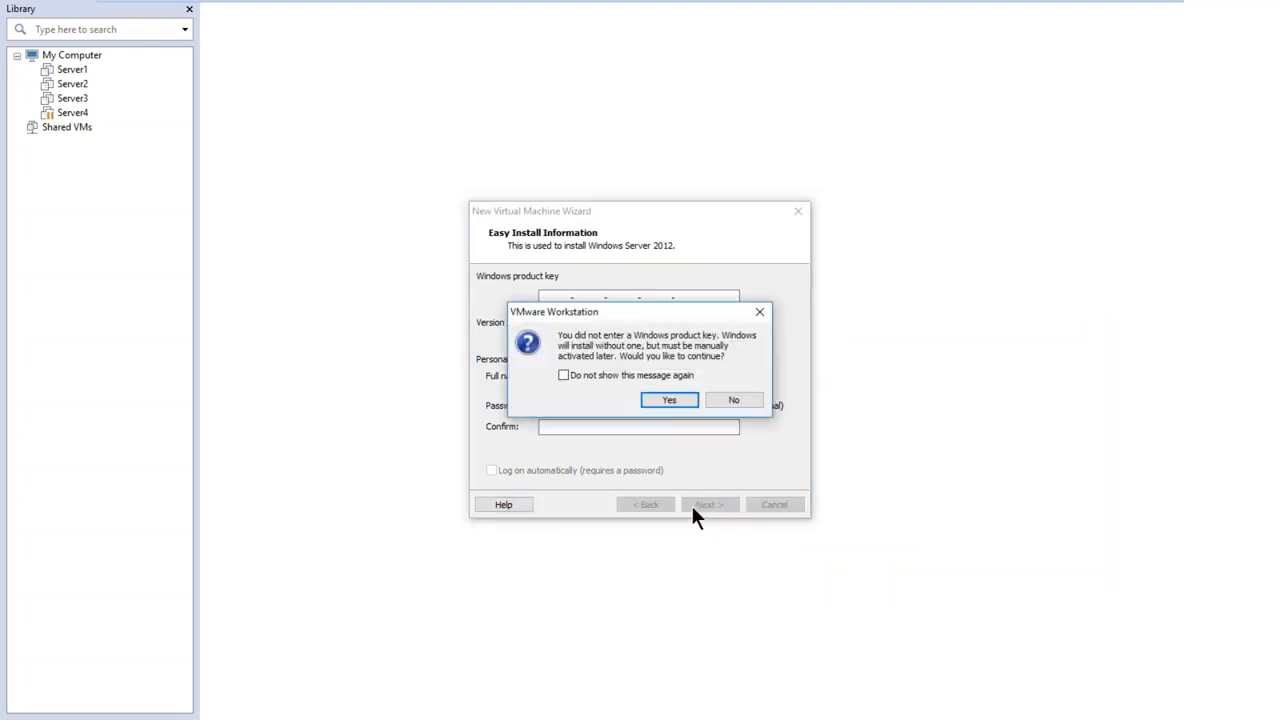
pyautogui.click(661, 399)
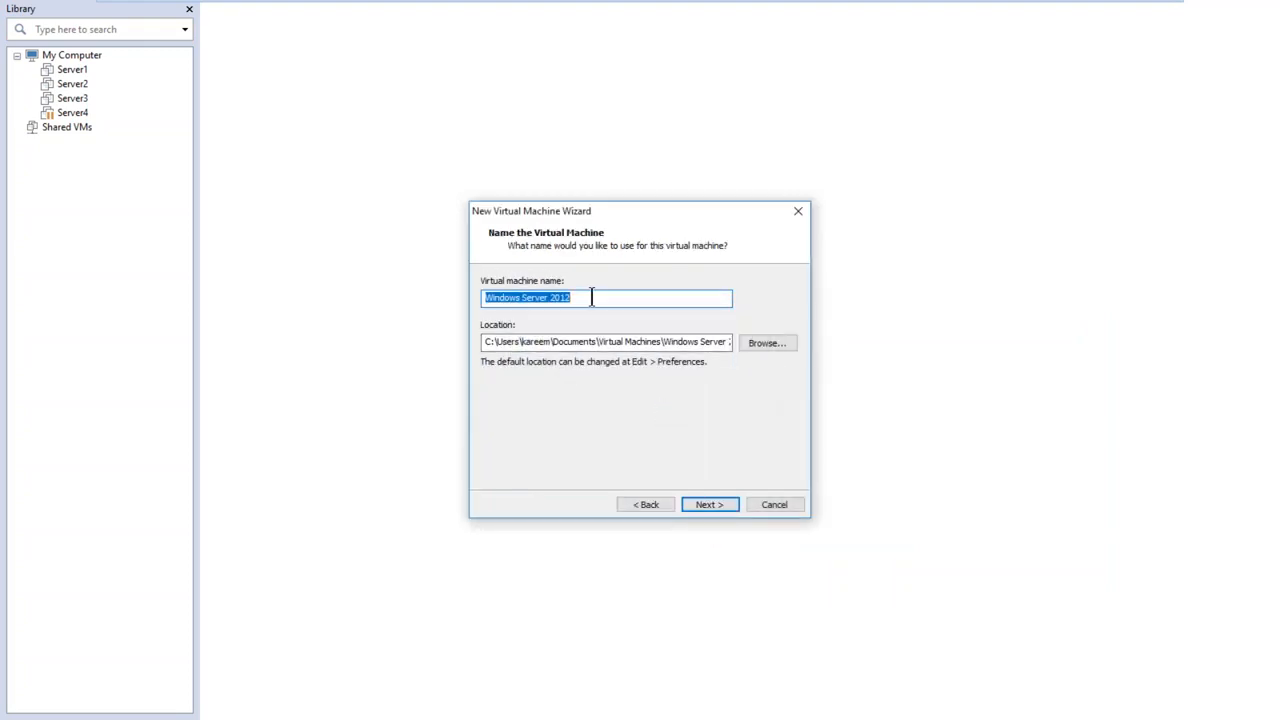
# Name the virtual machine SQLDC
pyautogui.press('BackSpace')
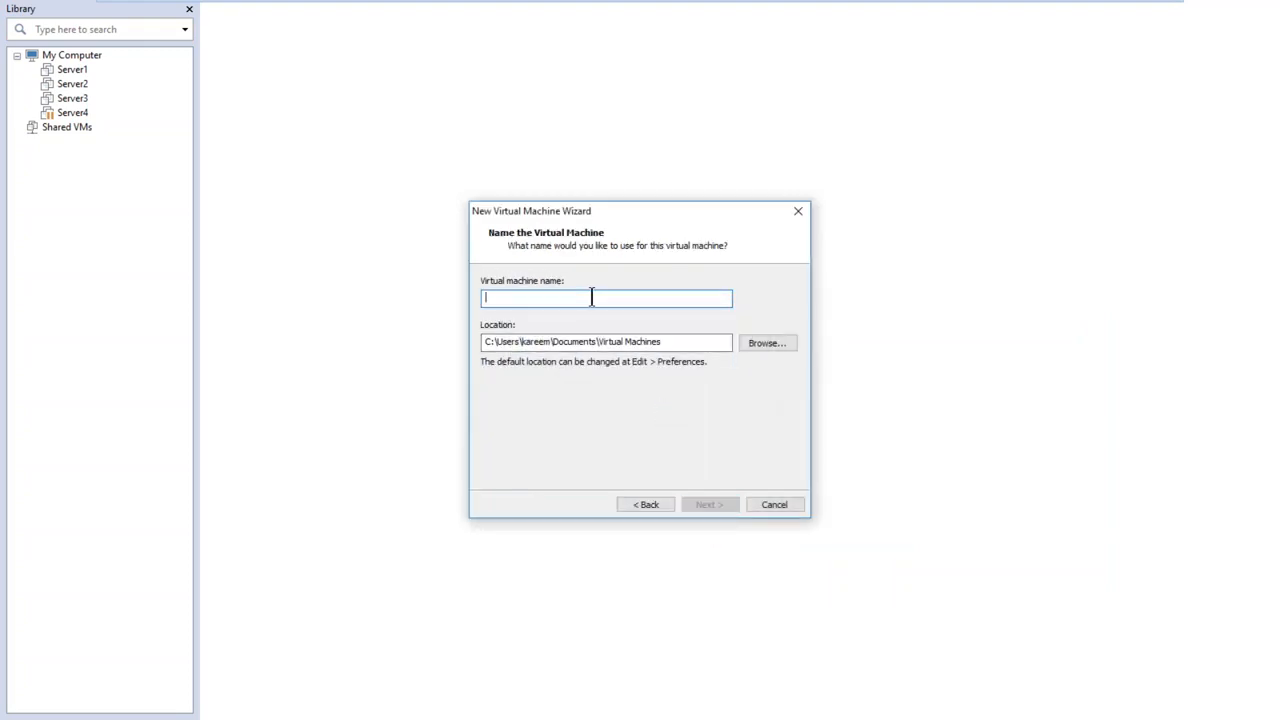
pyautogui.write('SQ')
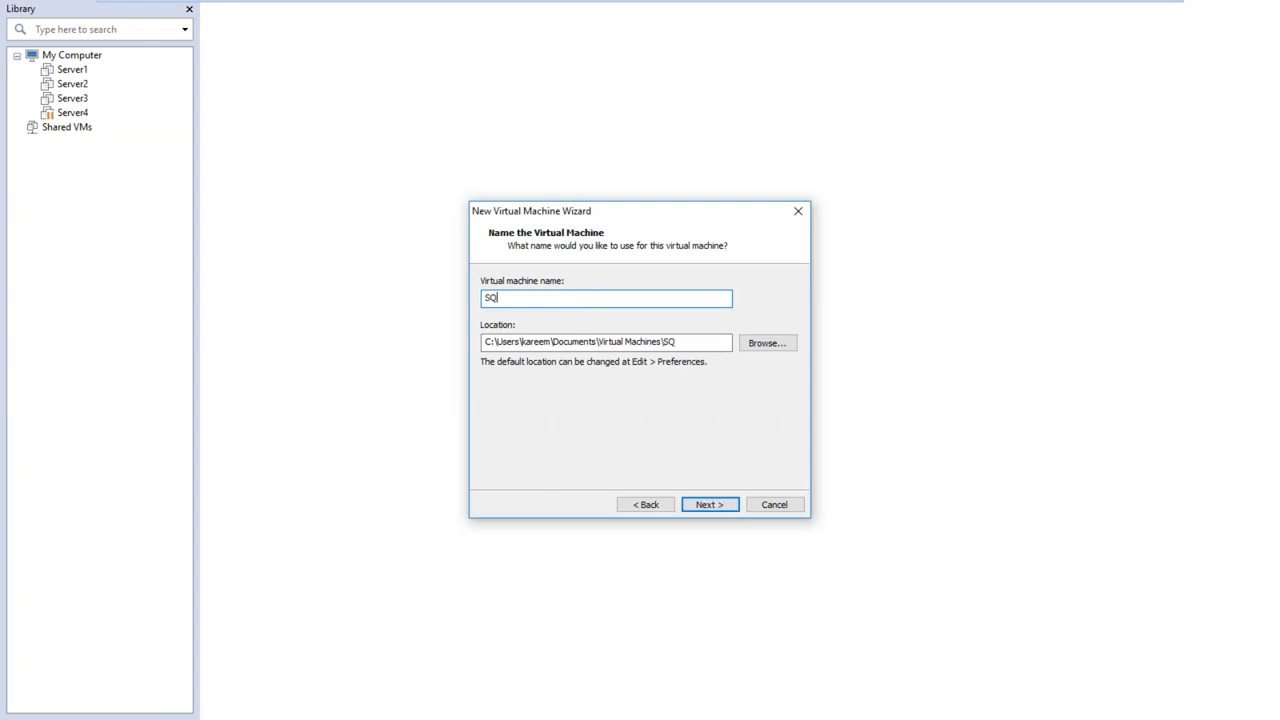
pyautogui.write('LDC1')
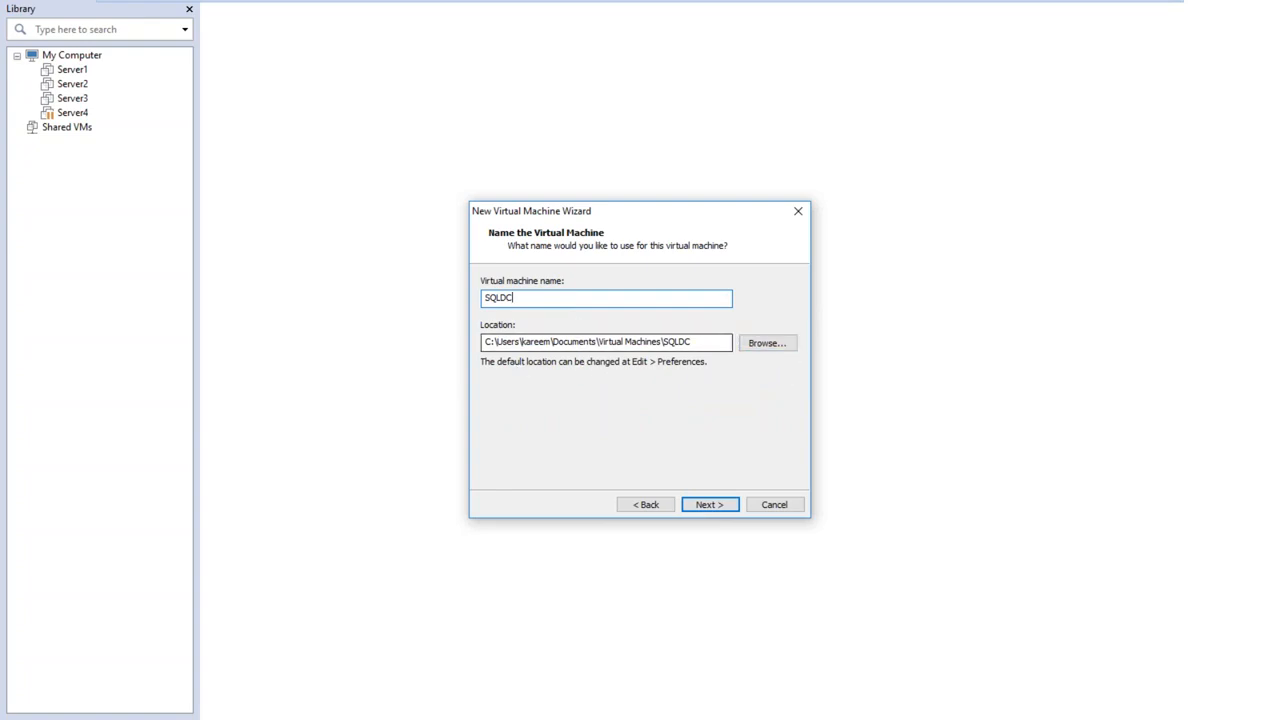
# Set the virtual machine's location to the VMs folder on the SQL1 (S:) drive and continue to the disk settings
pyautogui.click(765, 344)
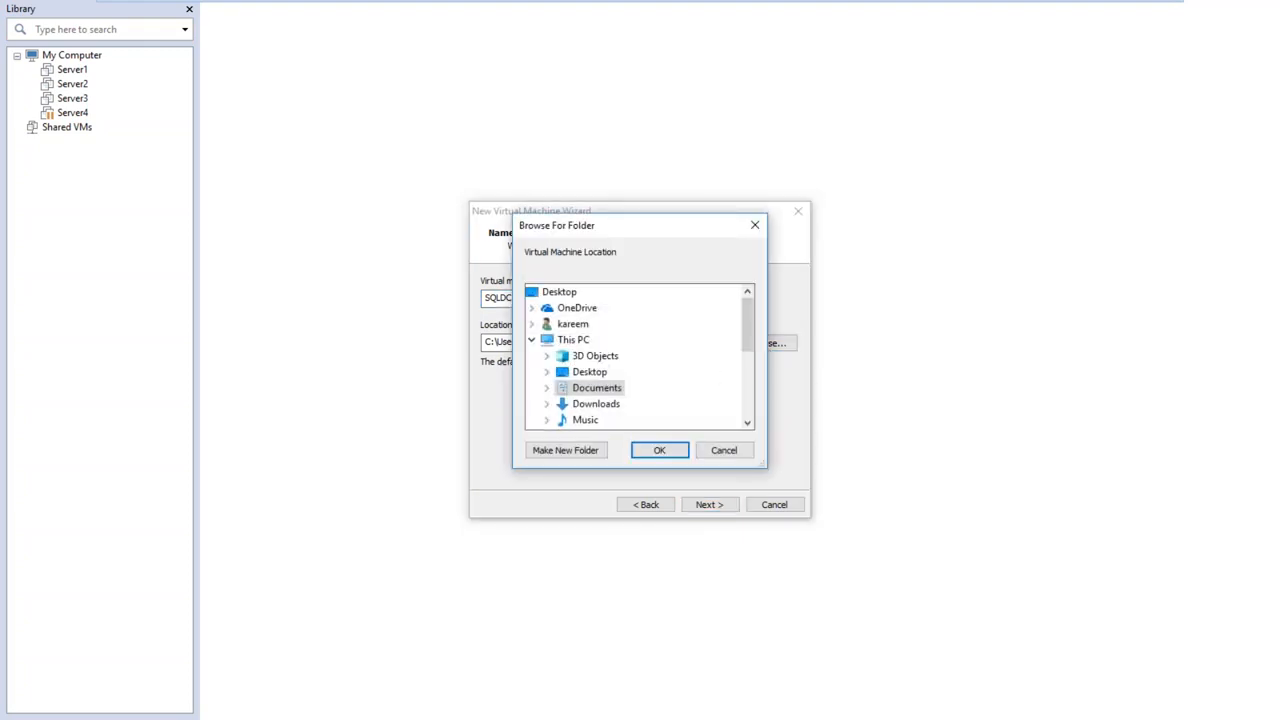
pyautogui.moveTo(745, 316); pyautogui.dragTo(751, 385)
pyautogui.click(547, 388)
pyautogui.click(588, 390)
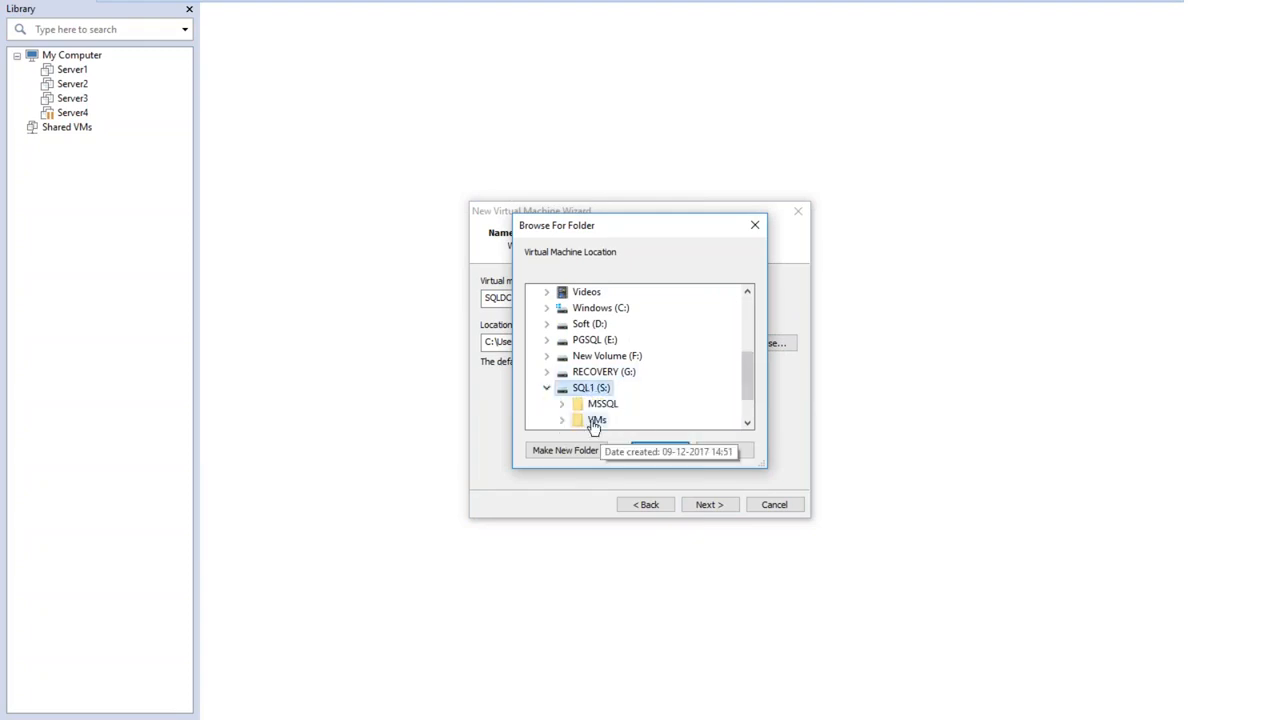
pyautogui.click(596, 421)
pyautogui.click(747, 409)
pyautogui.click(747, 409)
pyautogui.click(747, 409)
pyautogui.click(747, 409)
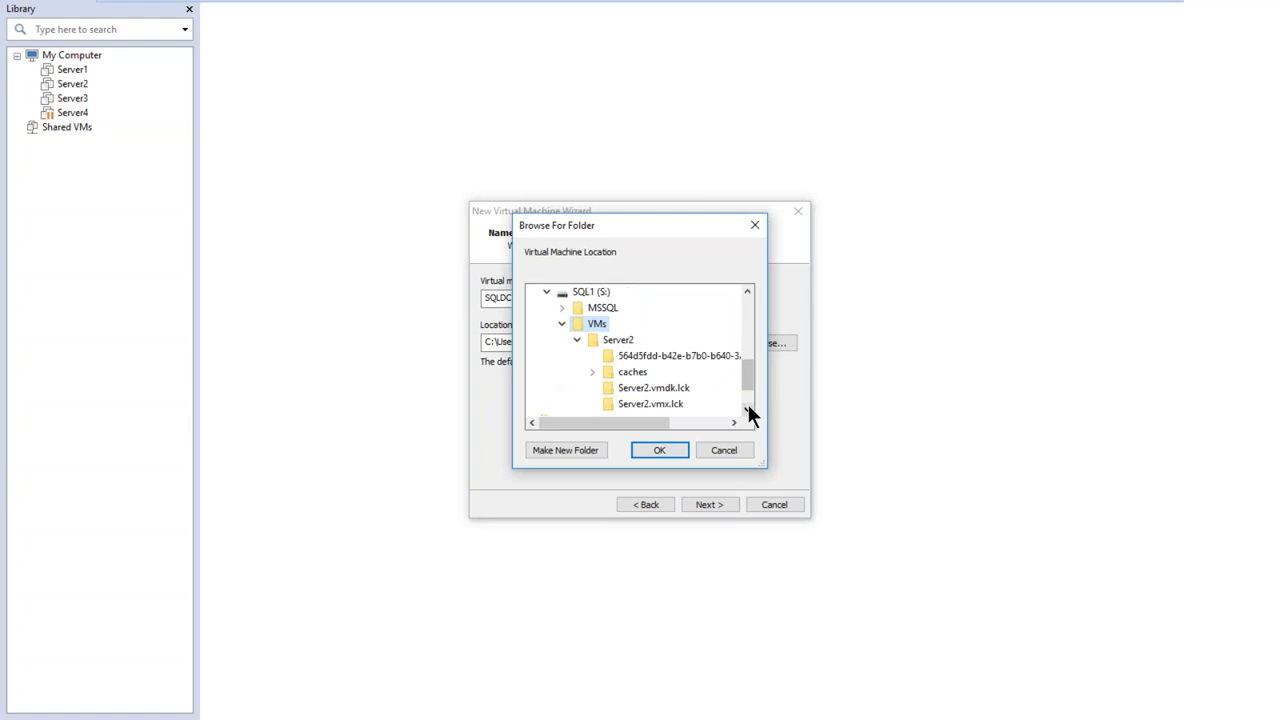
pyautogui.click(657, 451)
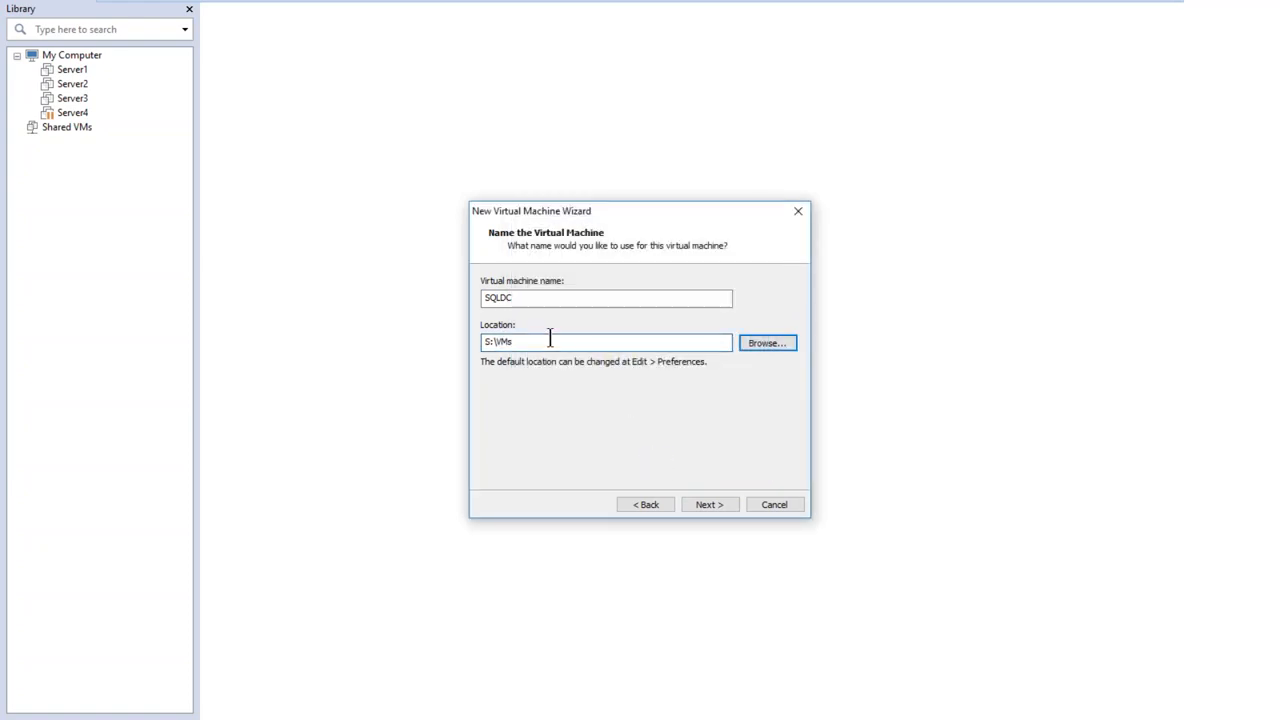
pyautogui.click(699, 505)
# Set the maximum disk size to 40 GB and store the virtual disk as a single file
pyautogui.moveTo(649, 210); pyautogui.dragTo(631, 174)
pyautogui.doubleClick(611, 270)
pyautogui.write('40')
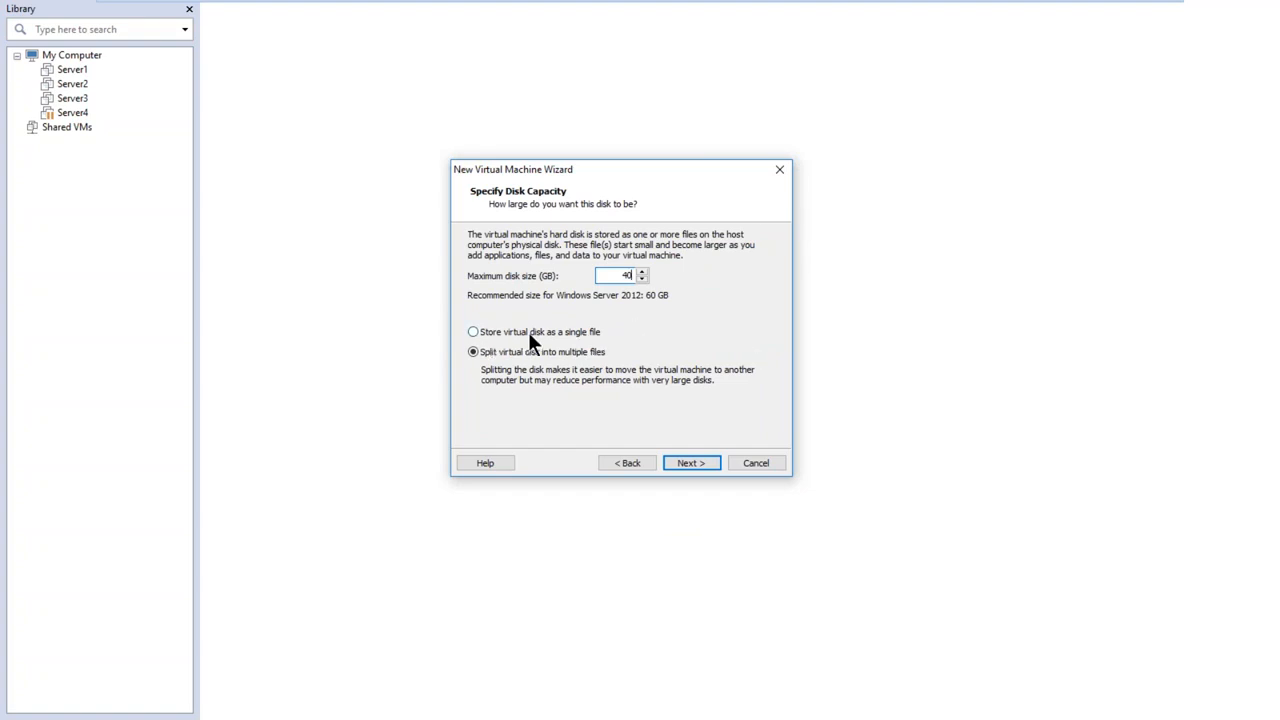
pyautogui.click(563, 332)
pyautogui.click(686, 462)
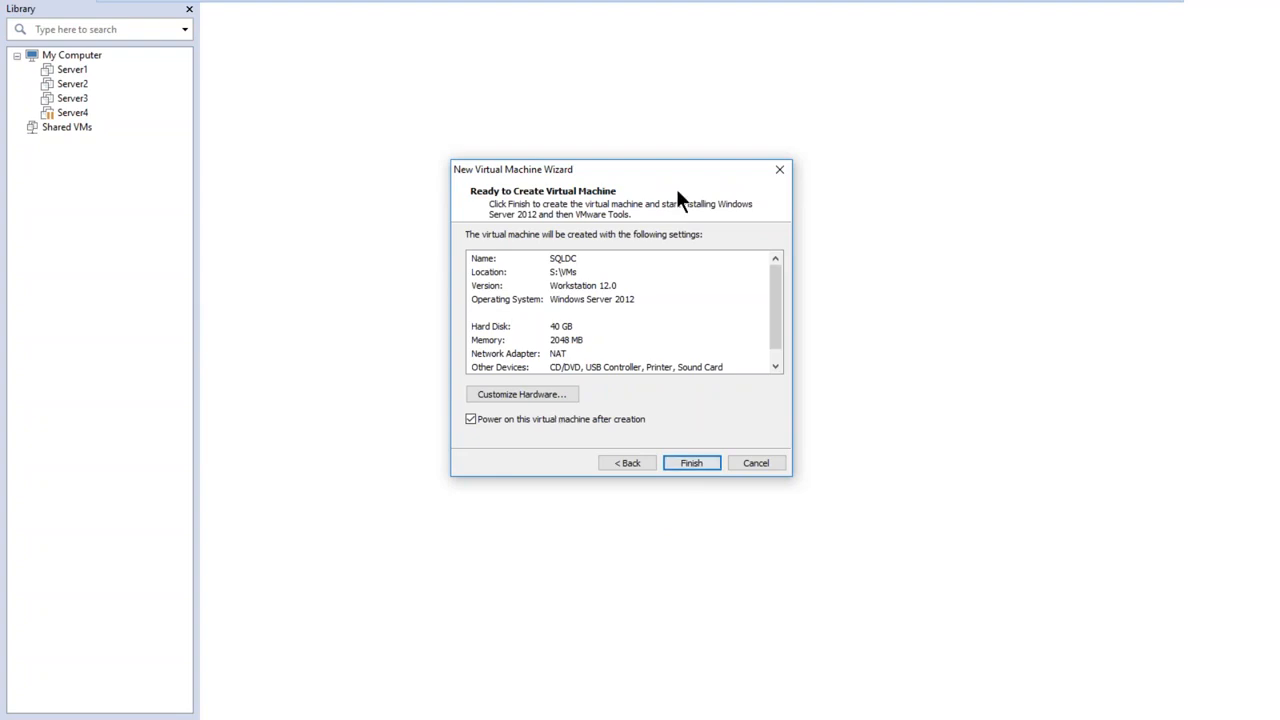
# Customize the hardware to give the virtual machine 8192 MB of memory
pyautogui.click(519, 395)
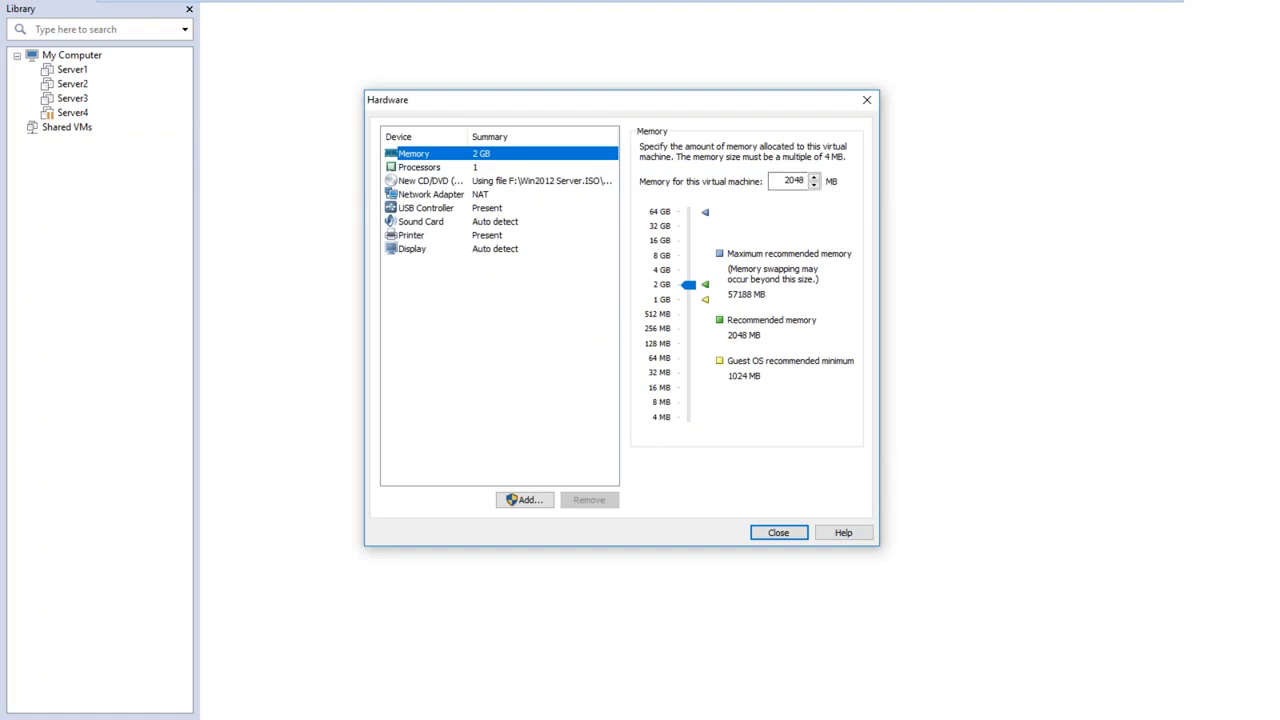
pyautogui.moveTo(784, 178); pyautogui.dragTo(833, 176)
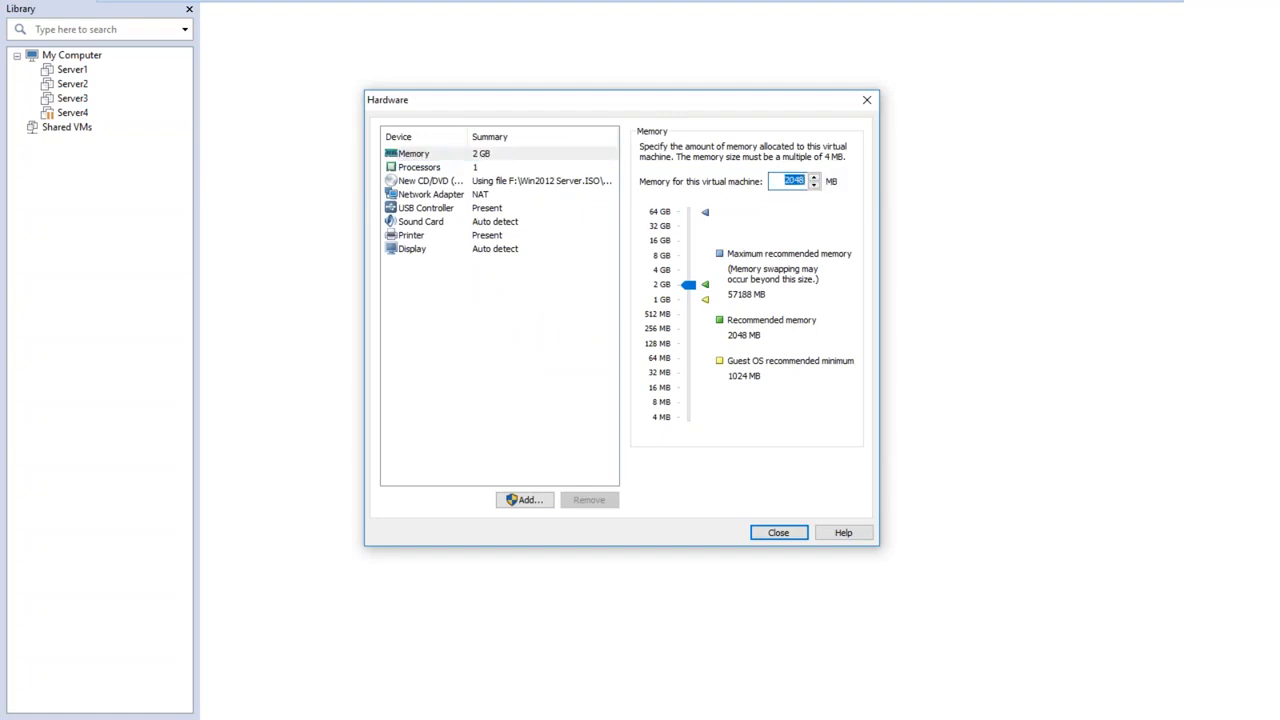
pyautogui.write('8192')
pyautogui.click(415, 153)
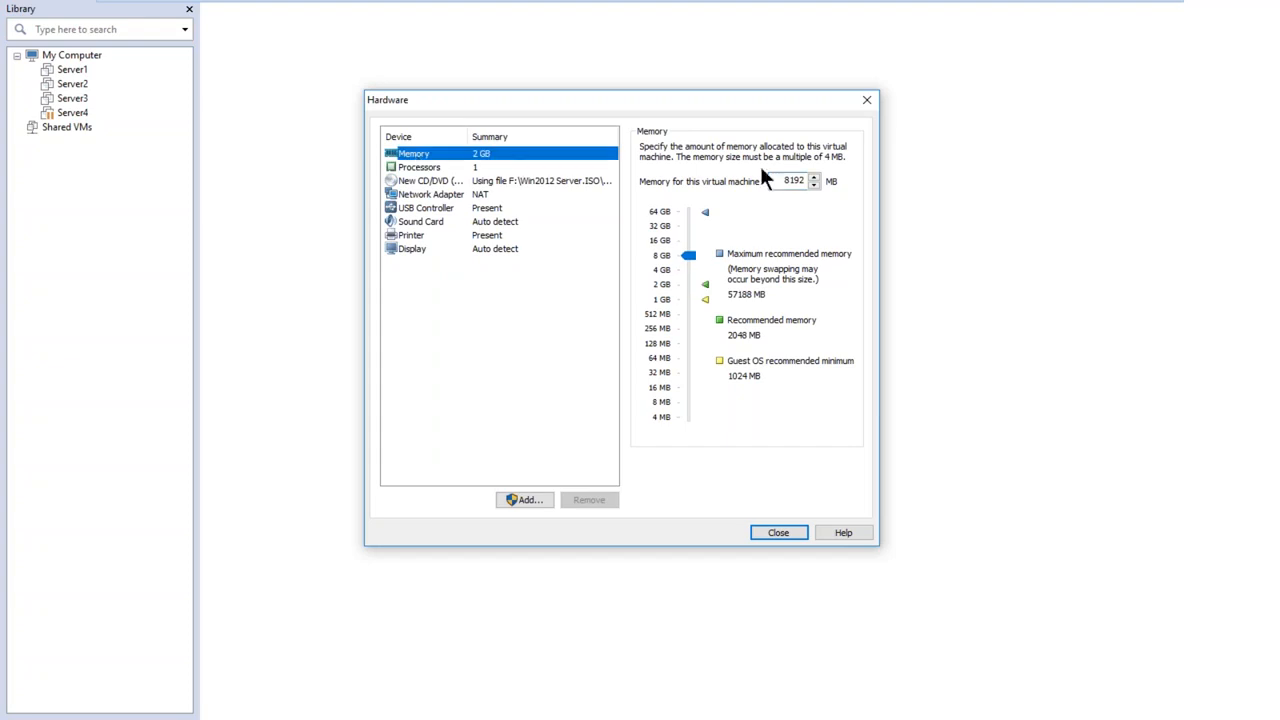
# Change the network adapter's connection to Bridged and finish creating the SQLDC virtual machine, keeping it set to power on after creation
pyautogui.click(448, 196)
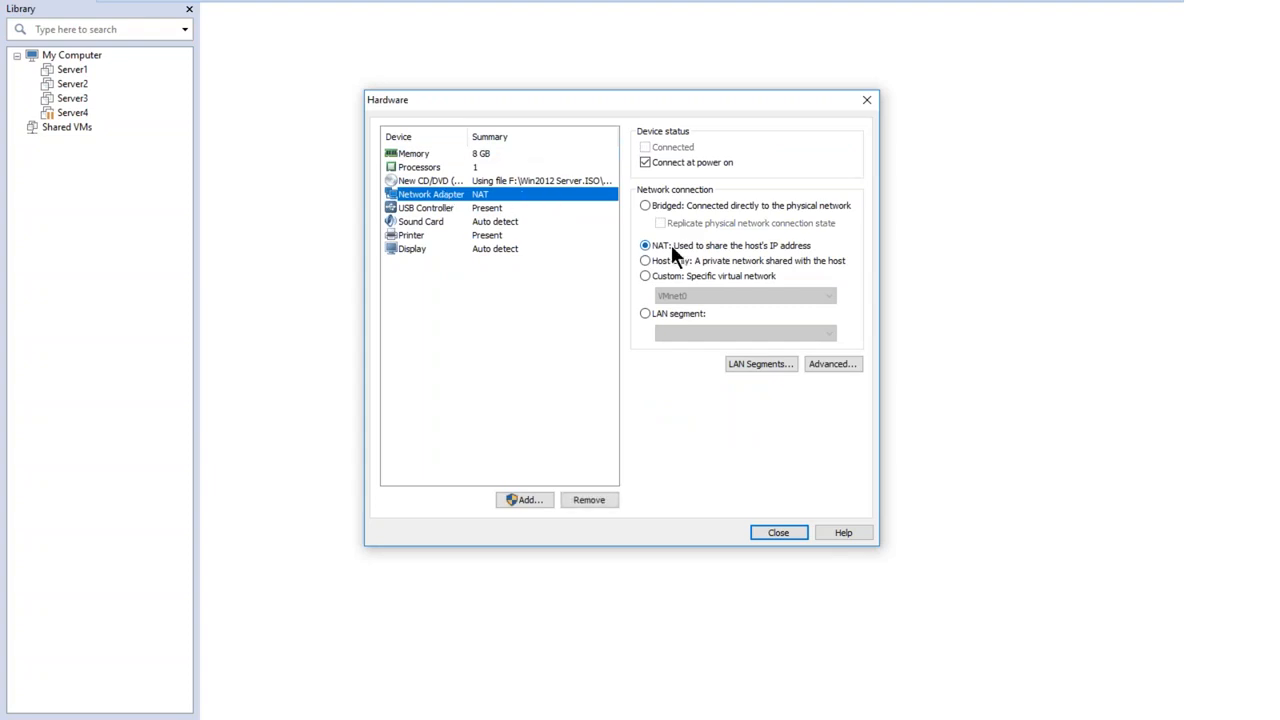
pyautogui.click(679, 204)
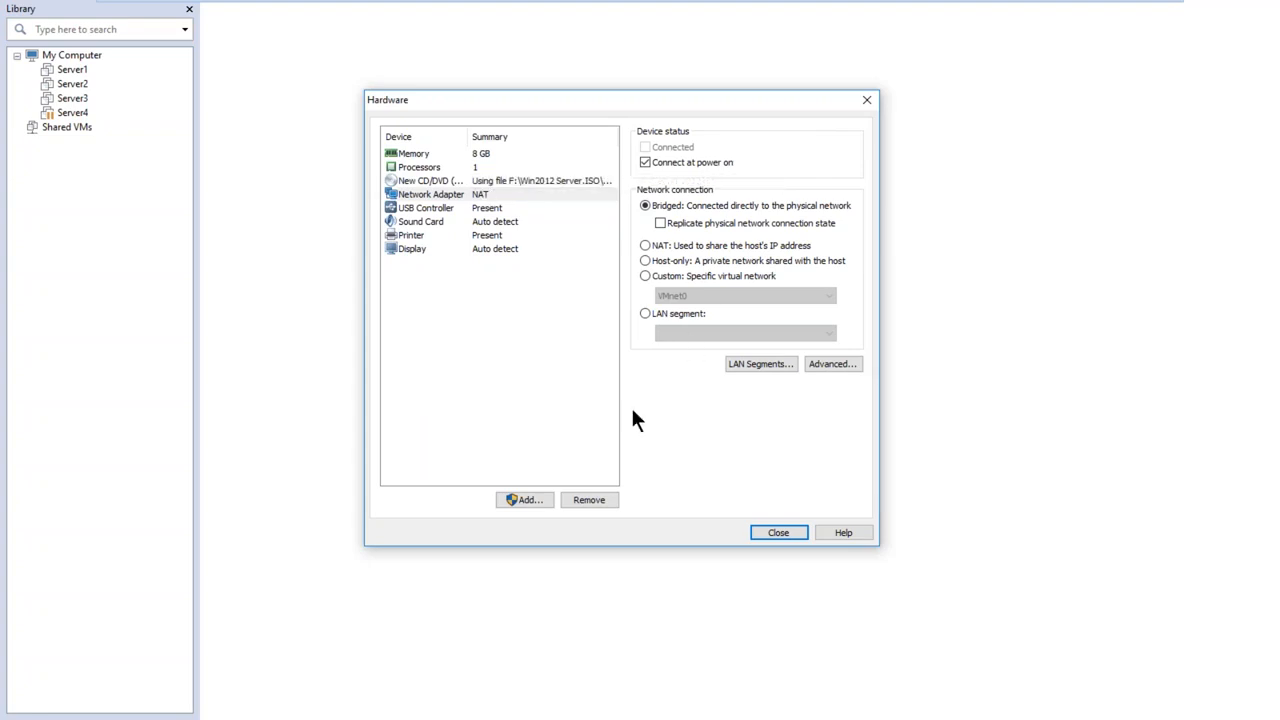
pyautogui.click(445, 196)
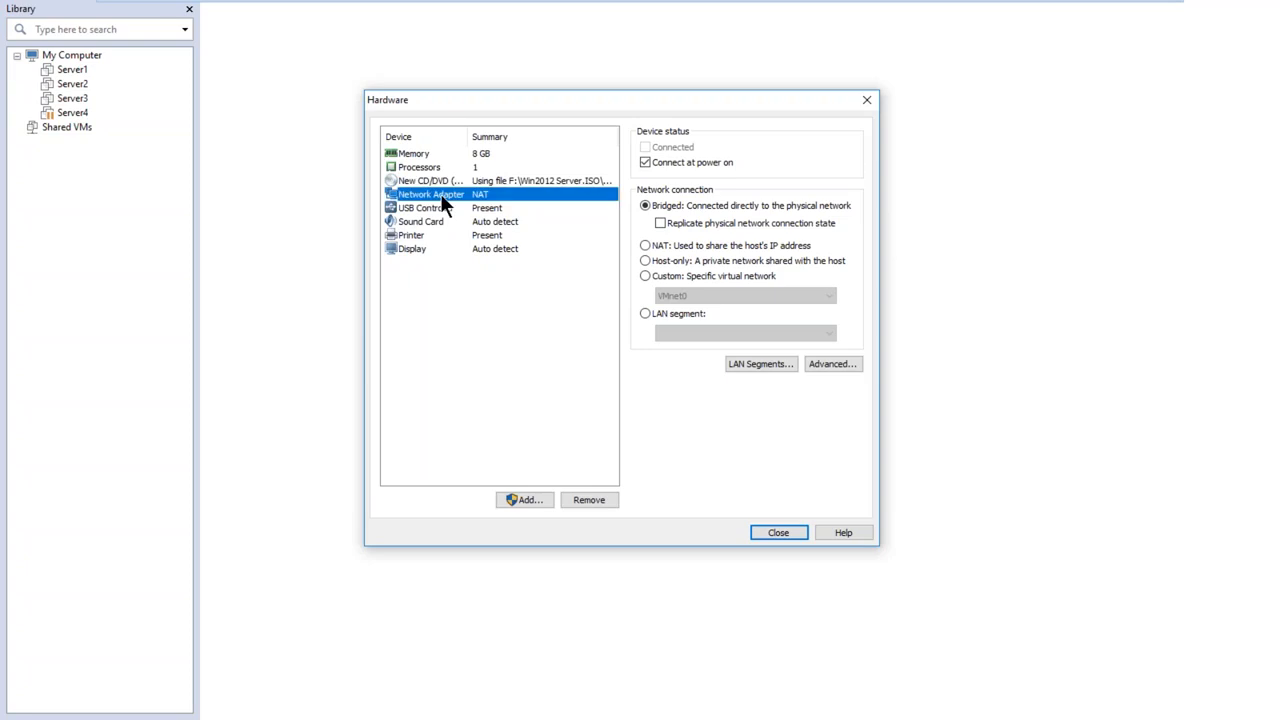
pyautogui.click(418, 205)
pyautogui.click(419, 194)
pyautogui.click(771, 534)
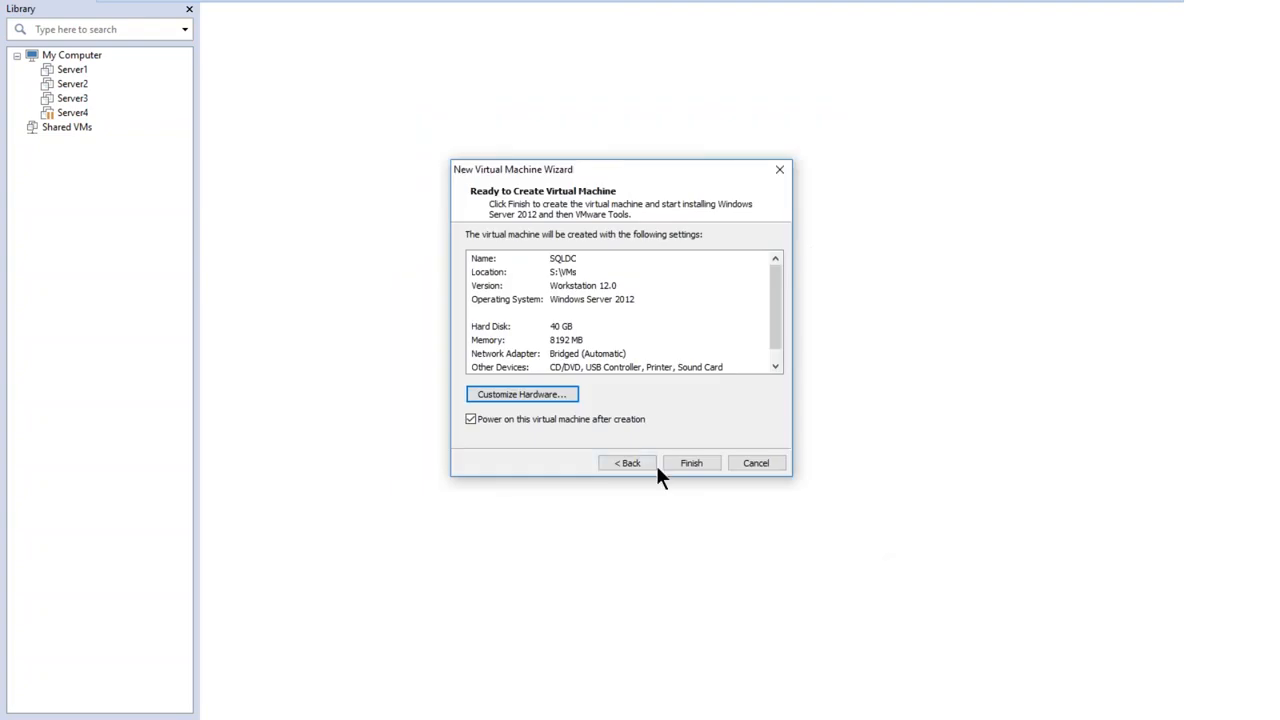
pyautogui.click(684, 463)
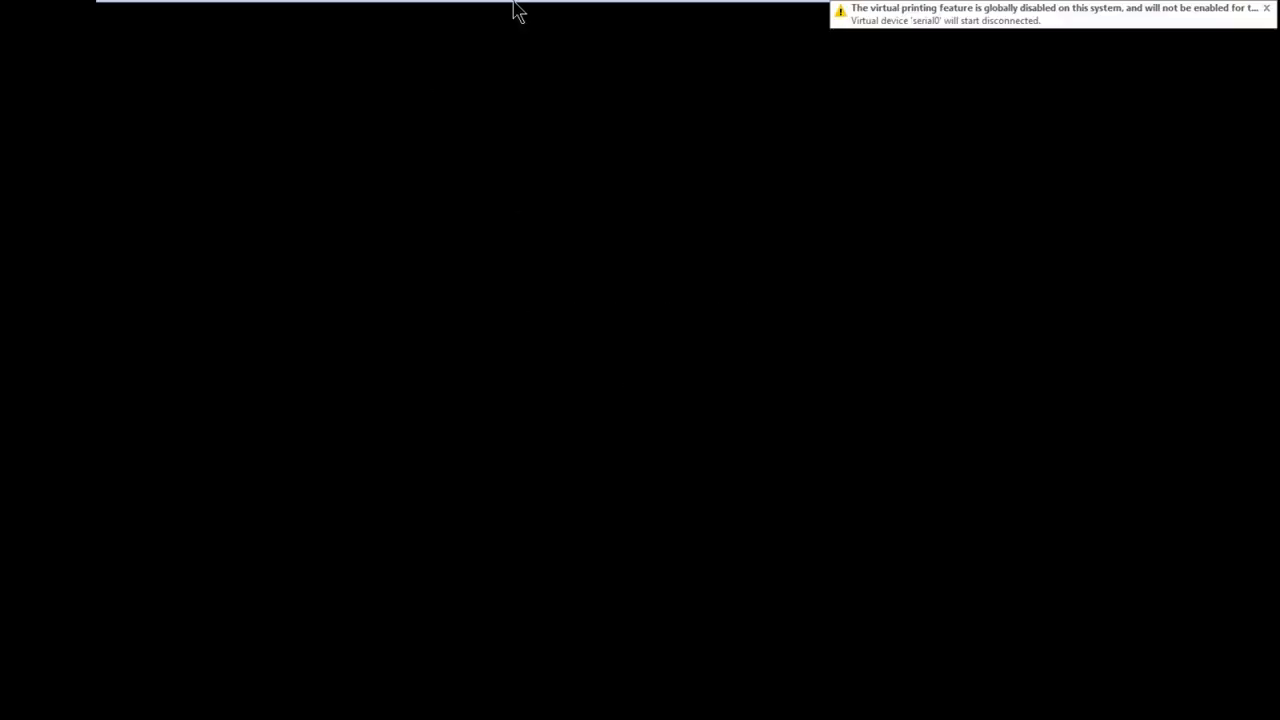
# Minimize the virtual machine window and refresh the host's desktop
pyautogui.moveTo(680, 12)
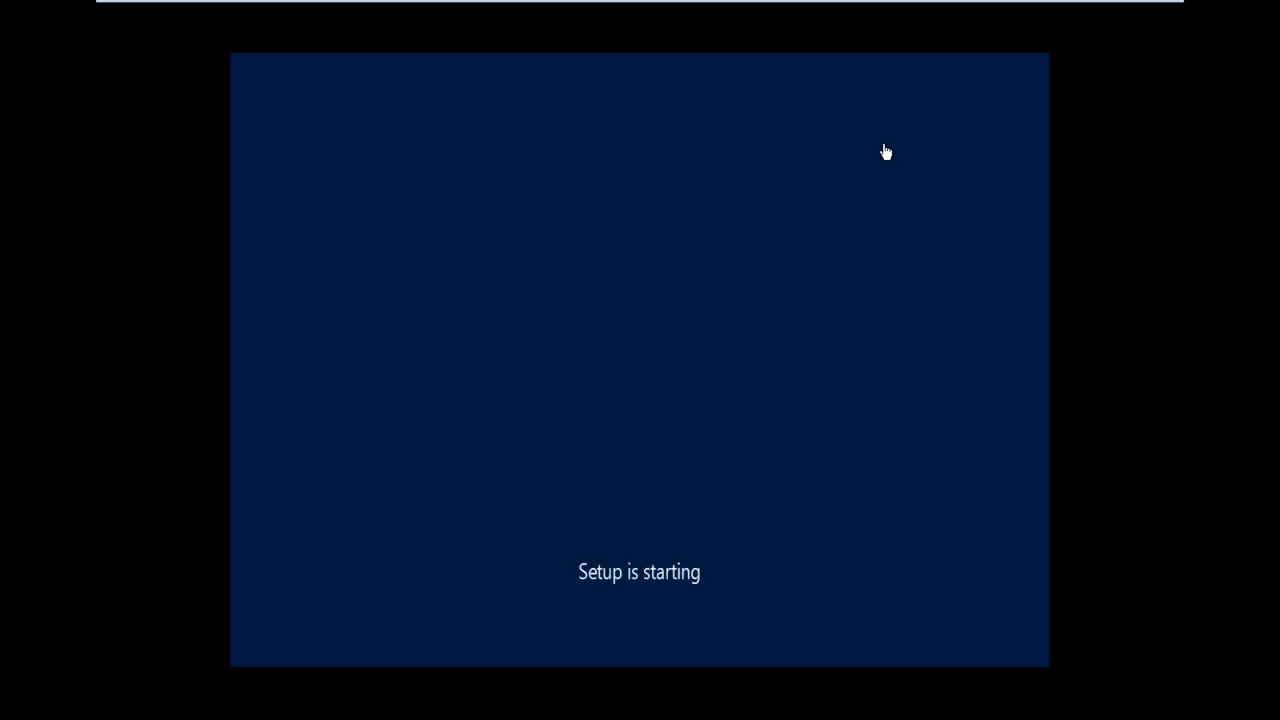
pyautogui.click(1120, 17)
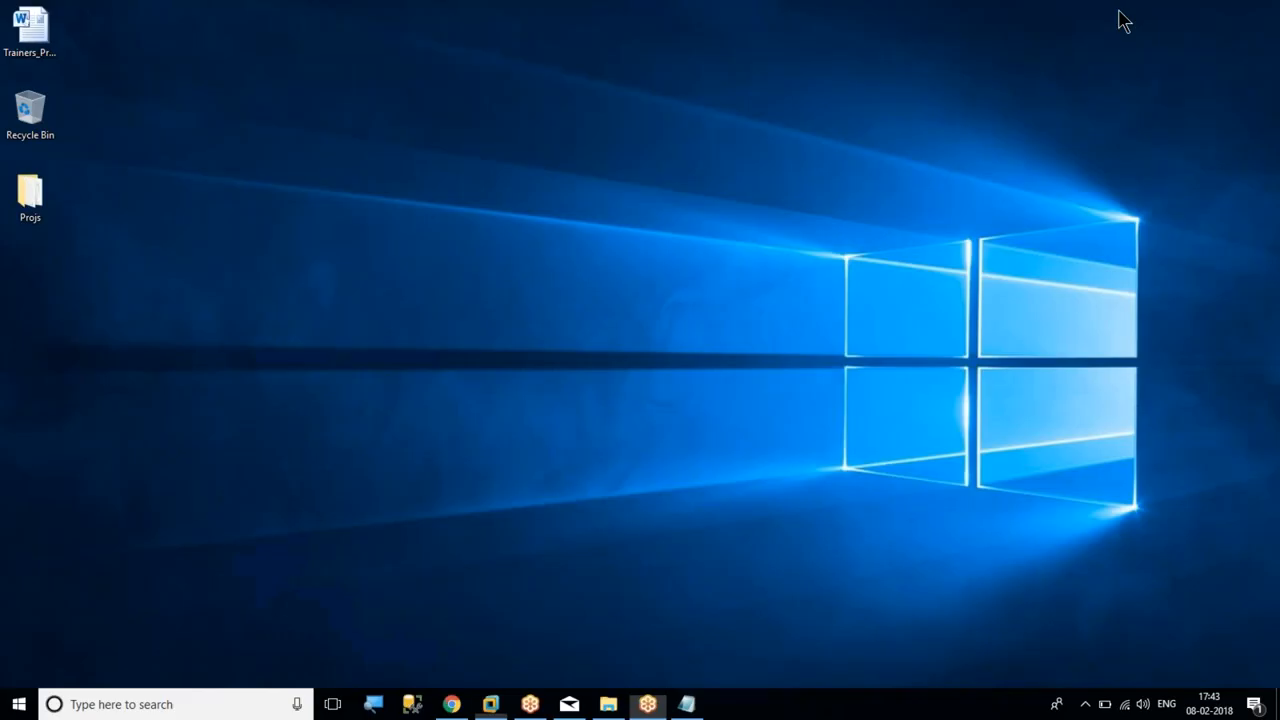
pyautogui.rightClick(725, 228)
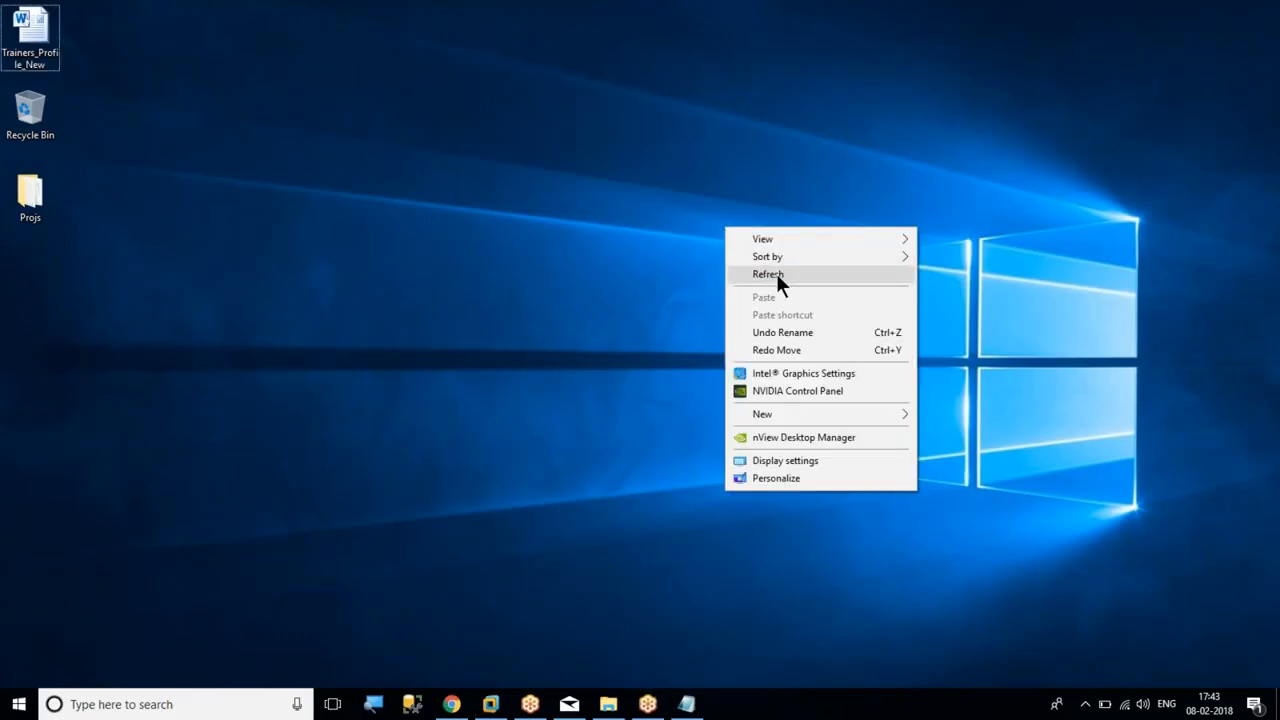
pyautogui.click(777, 275)
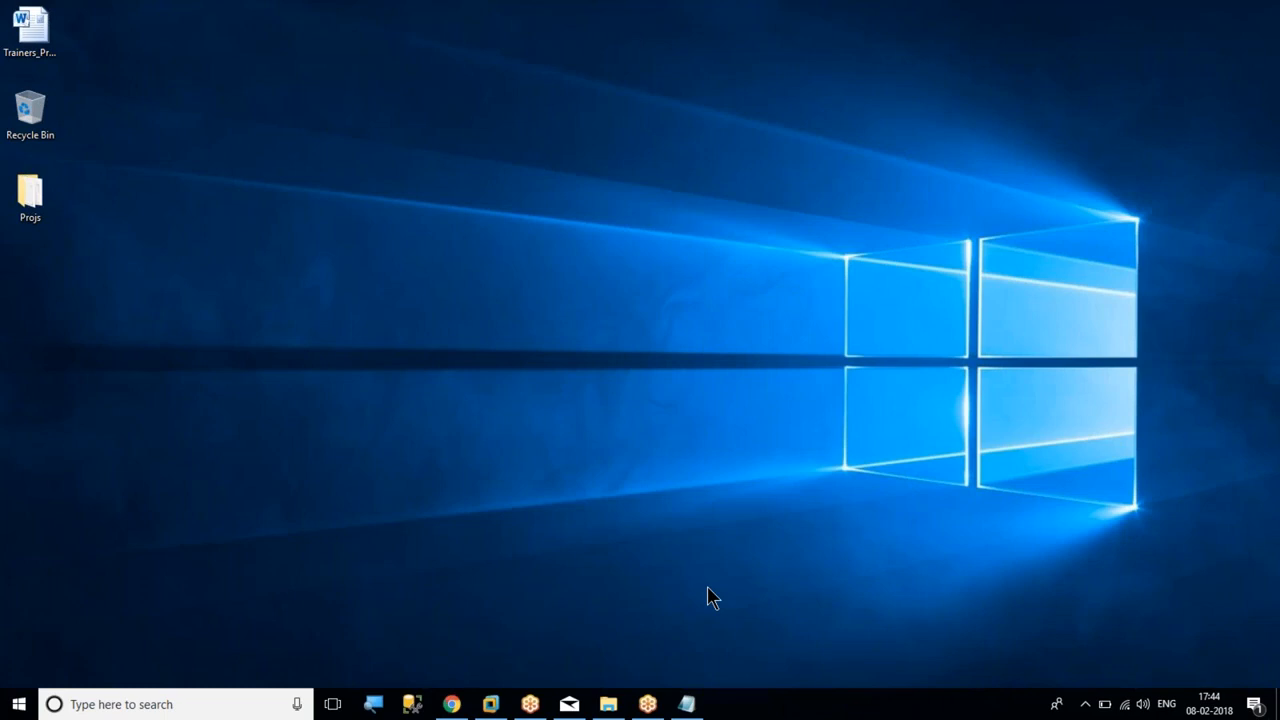
pyautogui.rightClick(641, 366)
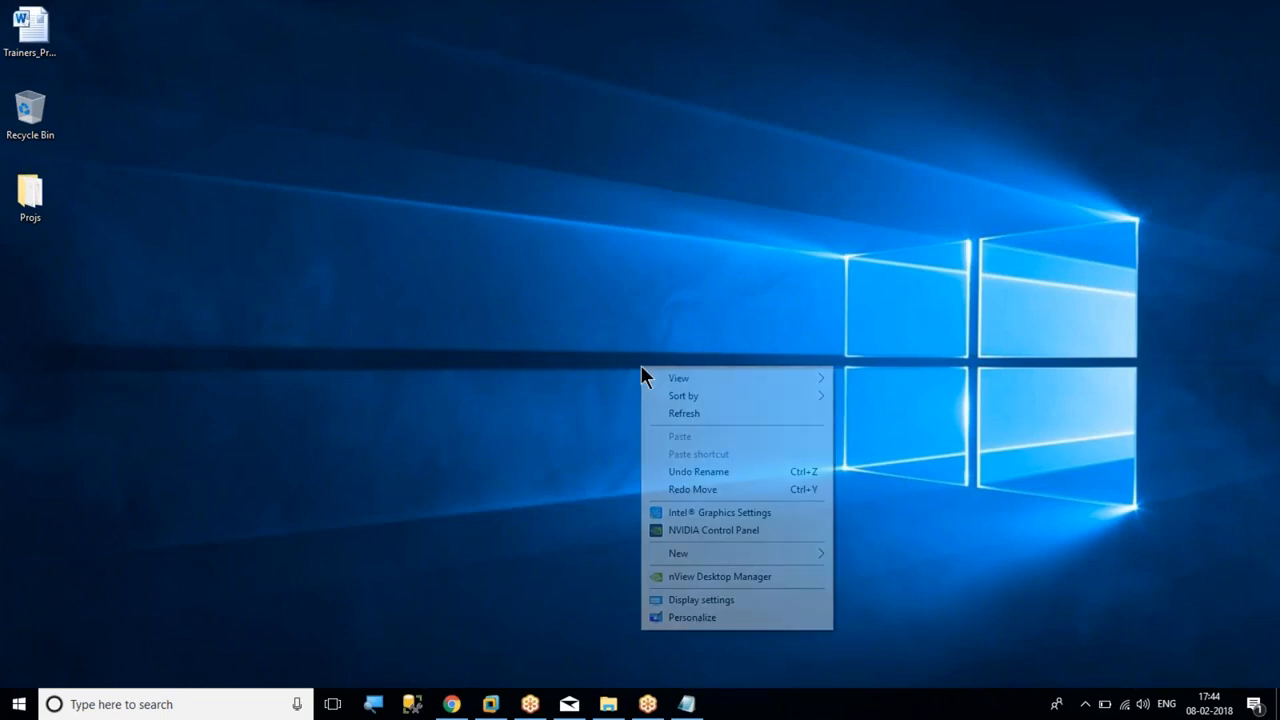
pyautogui.click(679, 413)
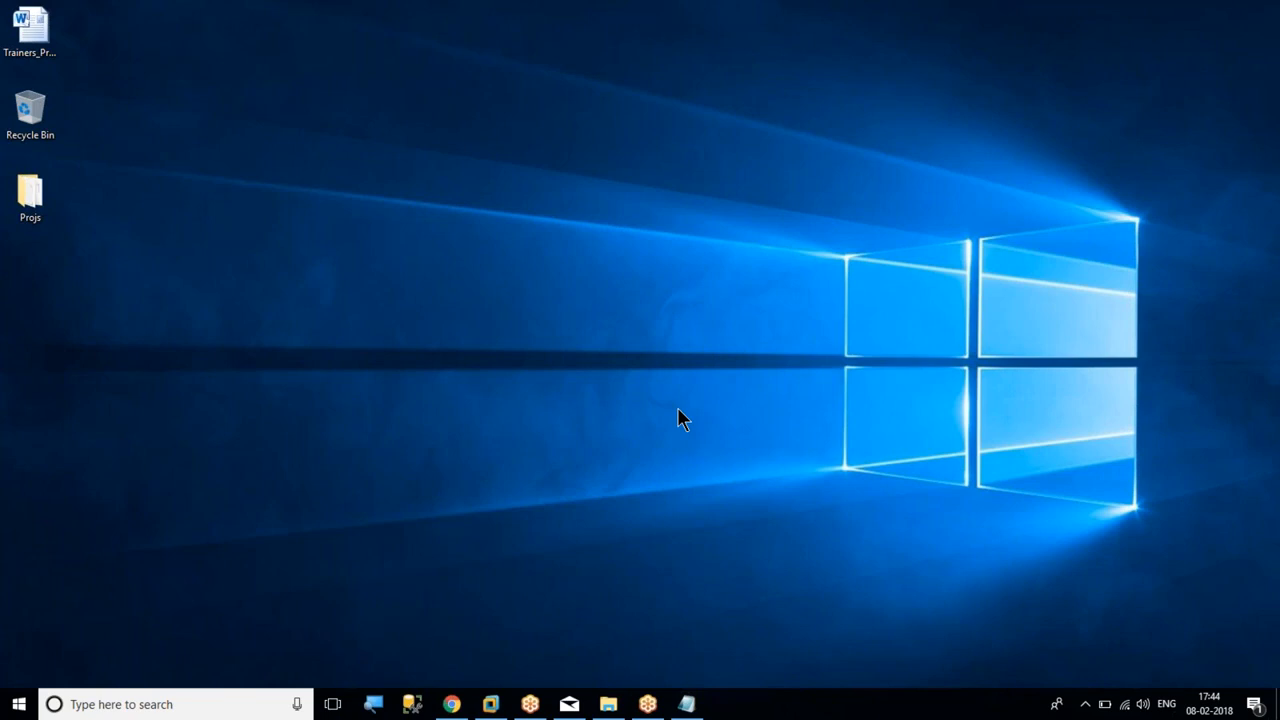
# Return to the SQLDC virtual machine and check the progress of its Windows installation
pyautogui.moveTo(490, 704)
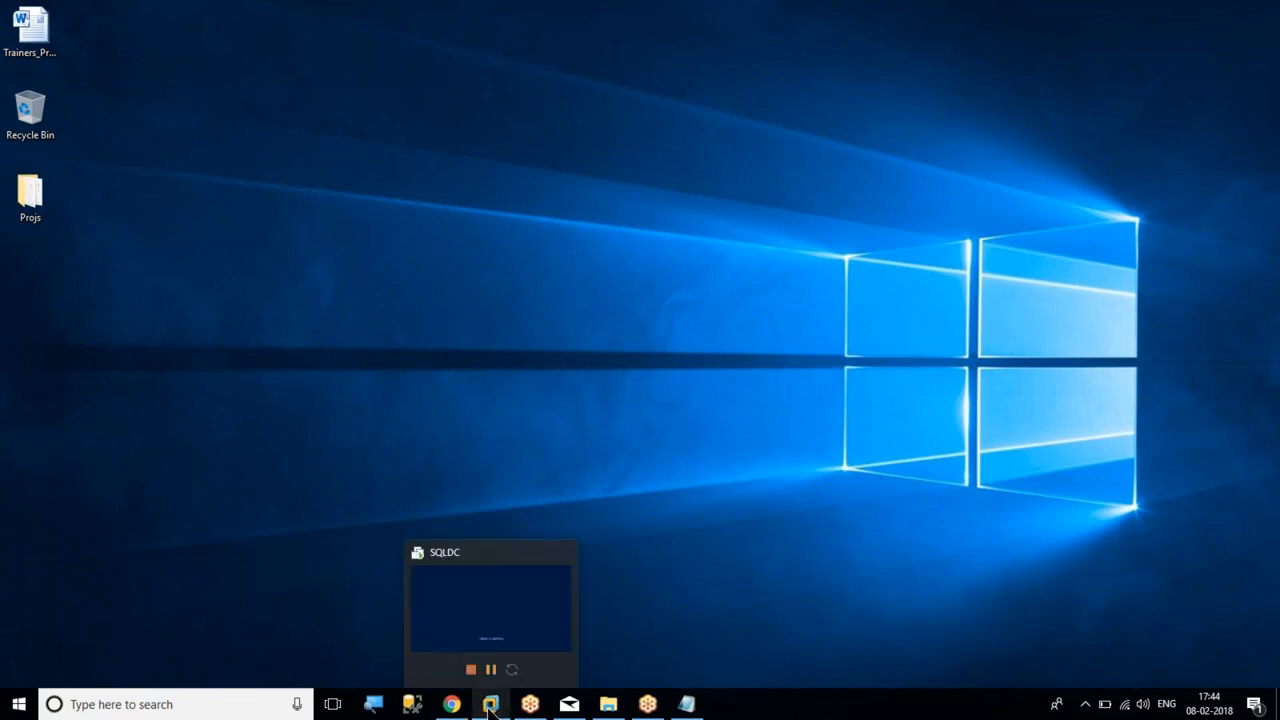
pyautogui.click(487, 620)
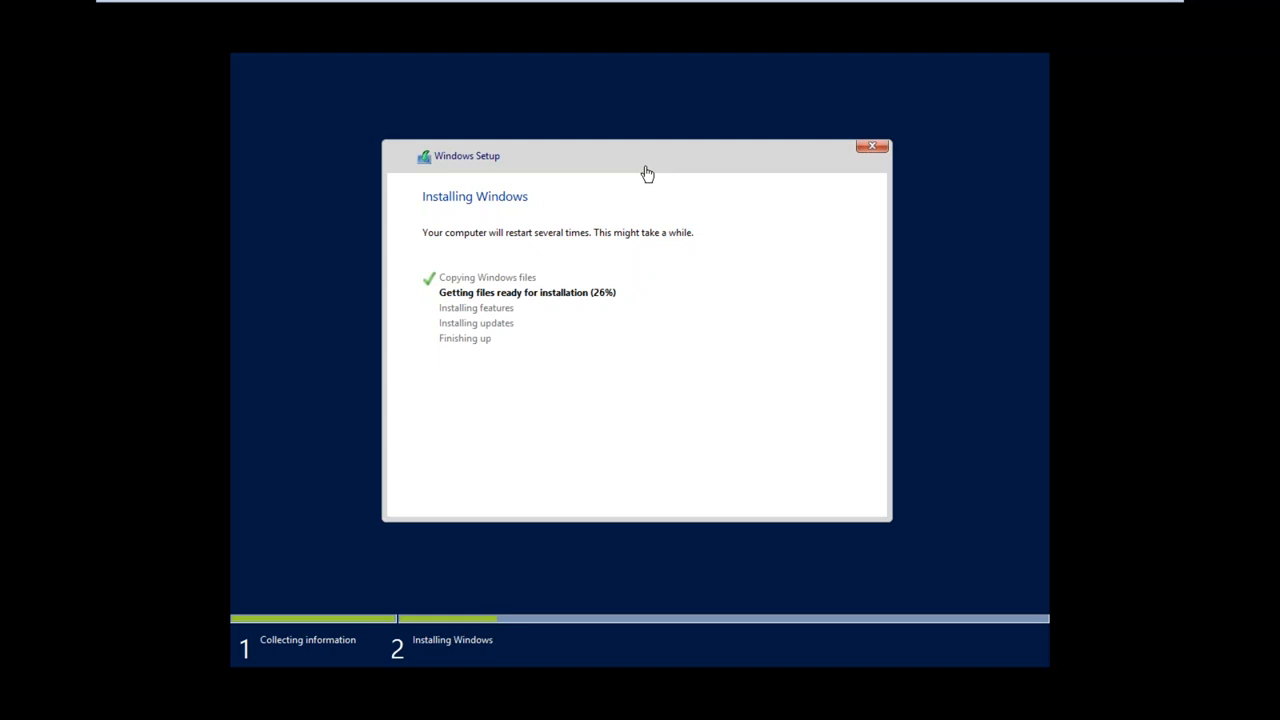
pyautogui.moveTo(620, 8)
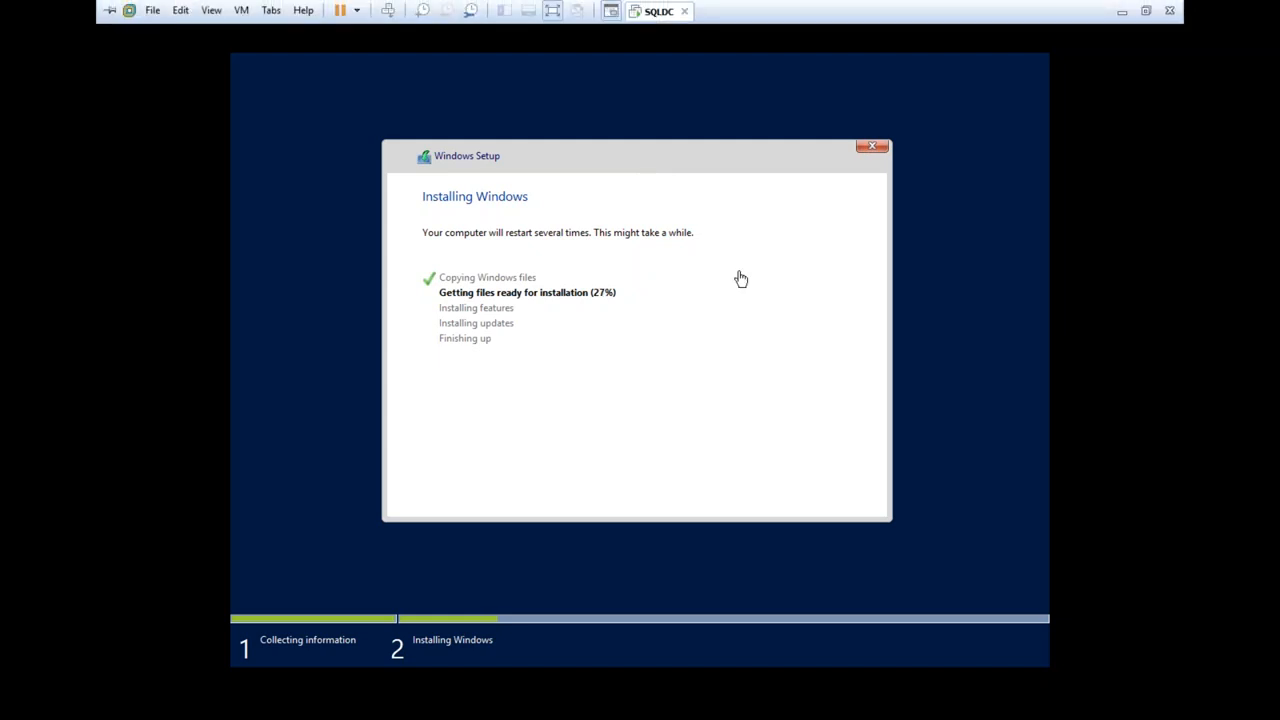
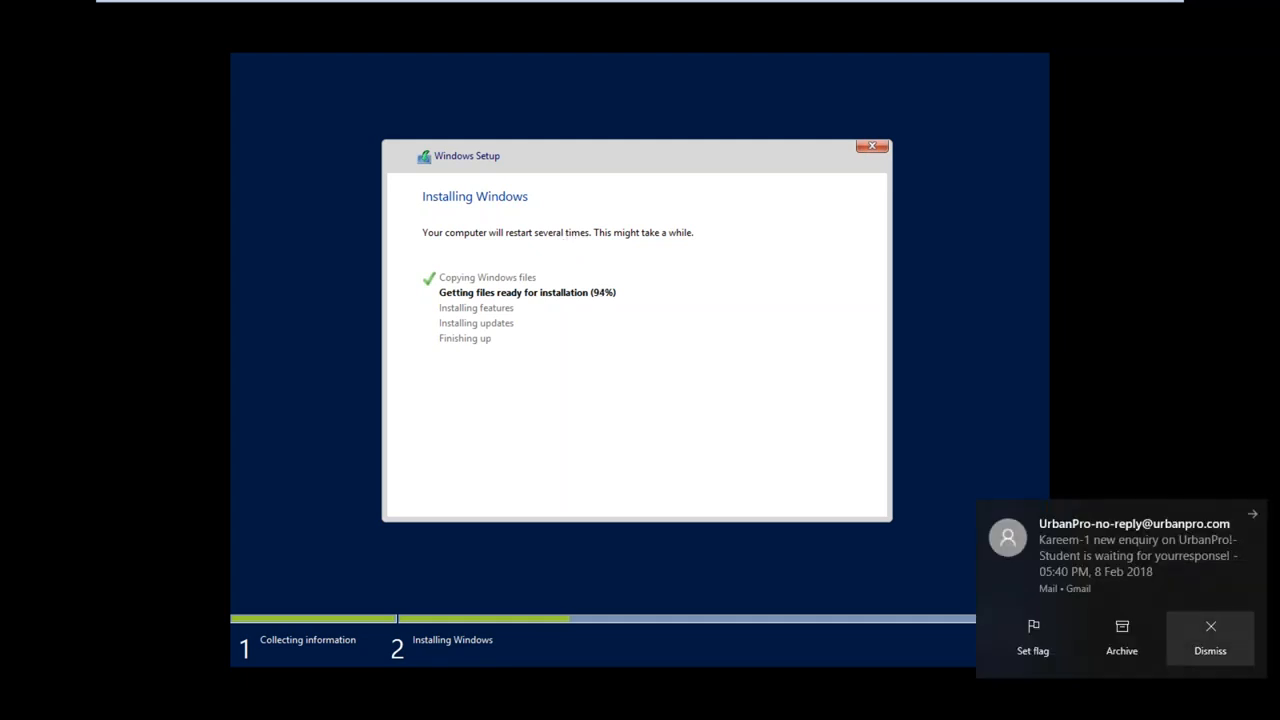
# Dismiss the mail notification, then minimize the virtual machine window and refresh the host's desktop
pyautogui.click(1212, 643)
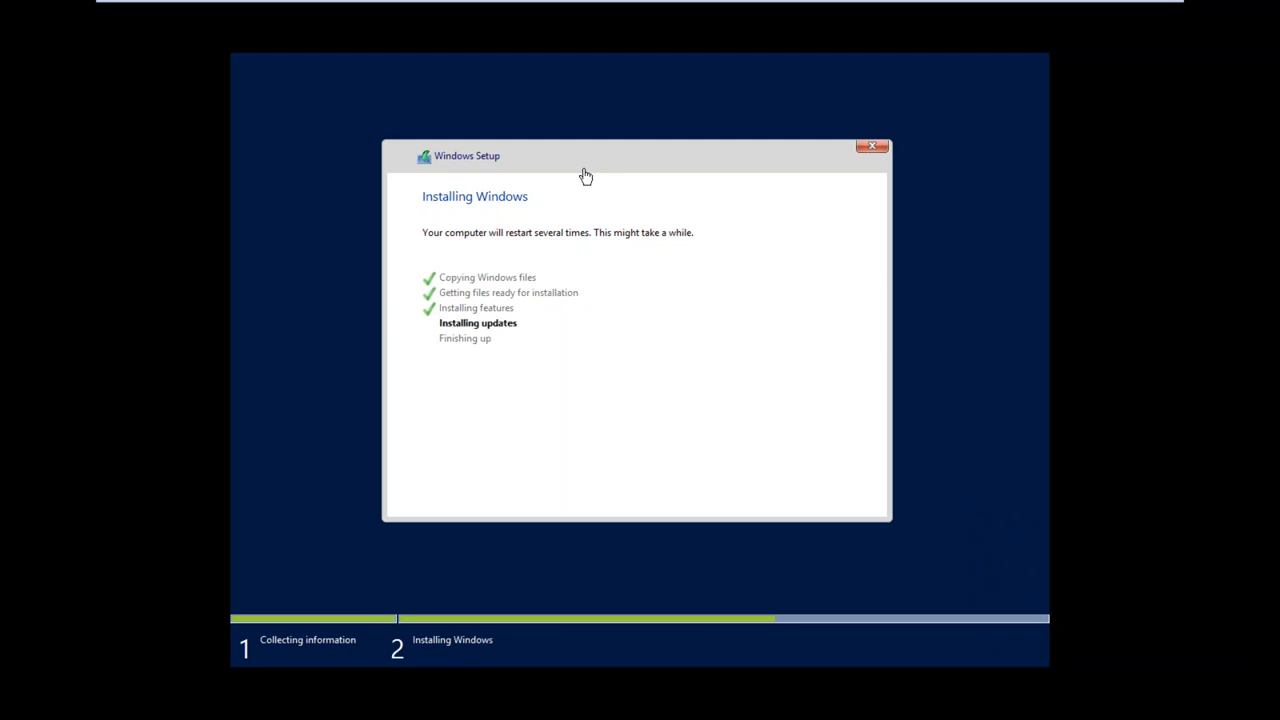
pyautogui.moveTo(806, 2)
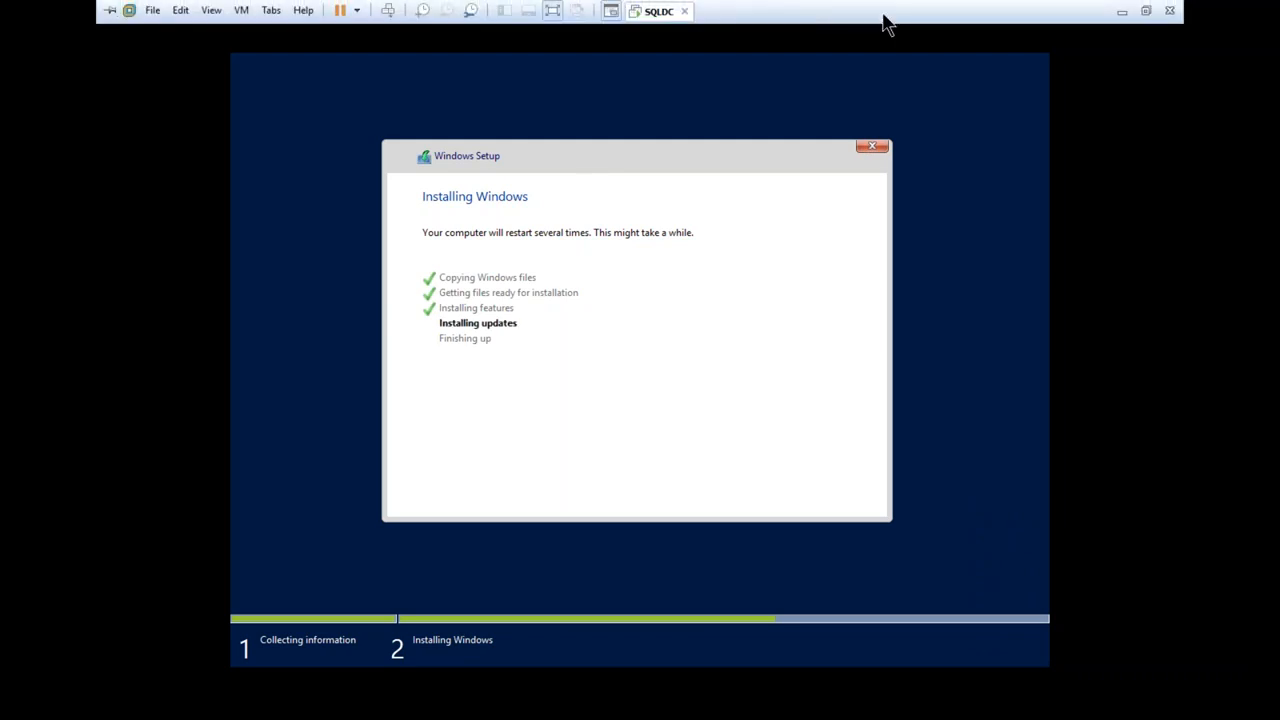
pyautogui.click(1122, 11)
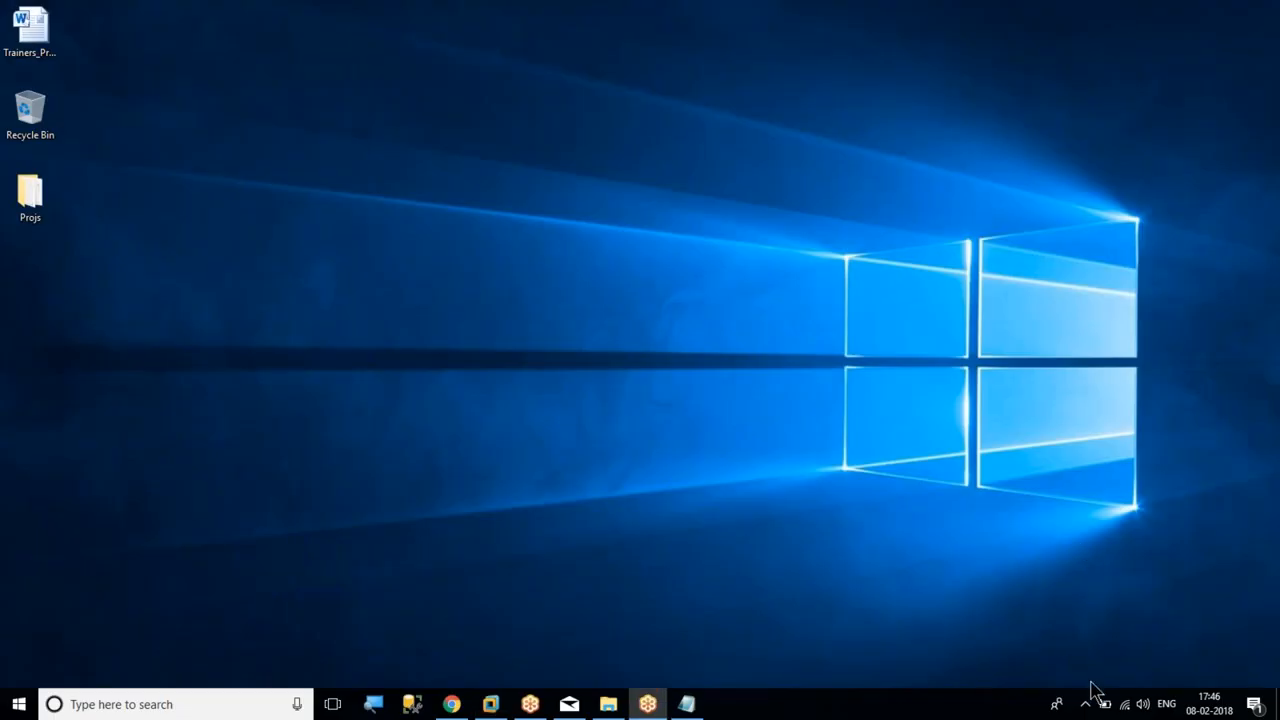
pyautogui.rightClick(946, 482)
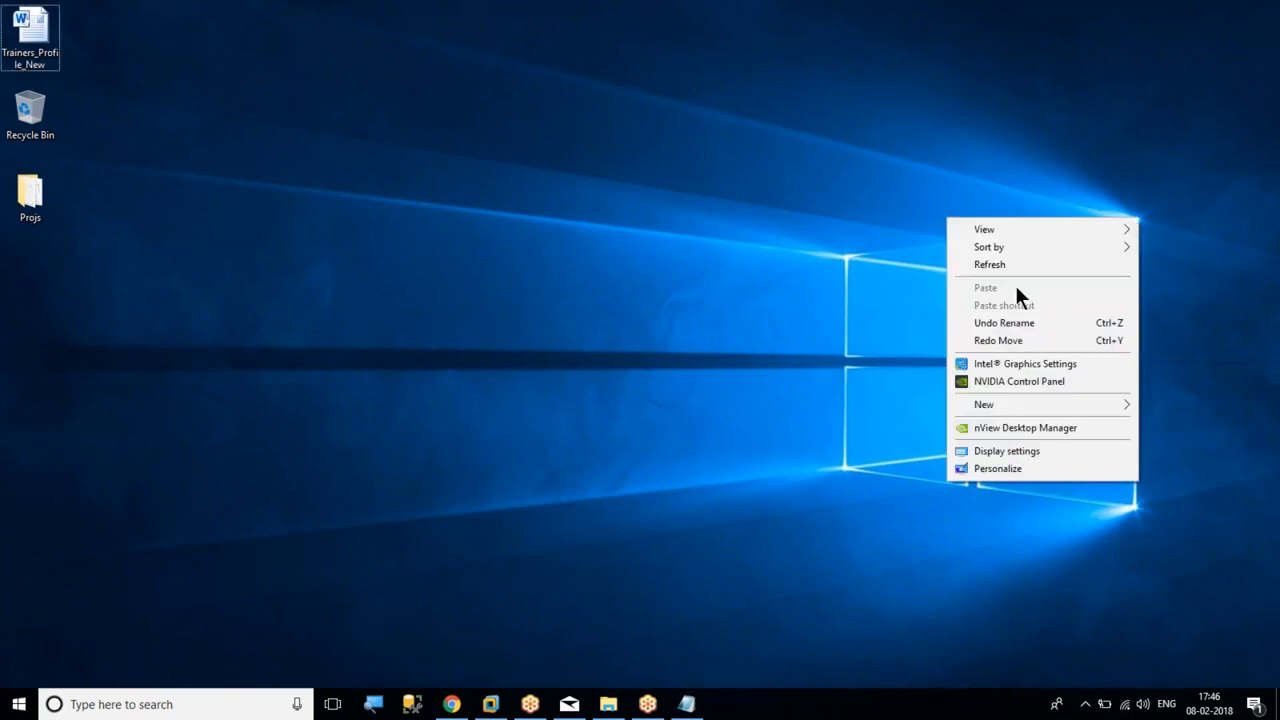
pyautogui.click(1019, 265)
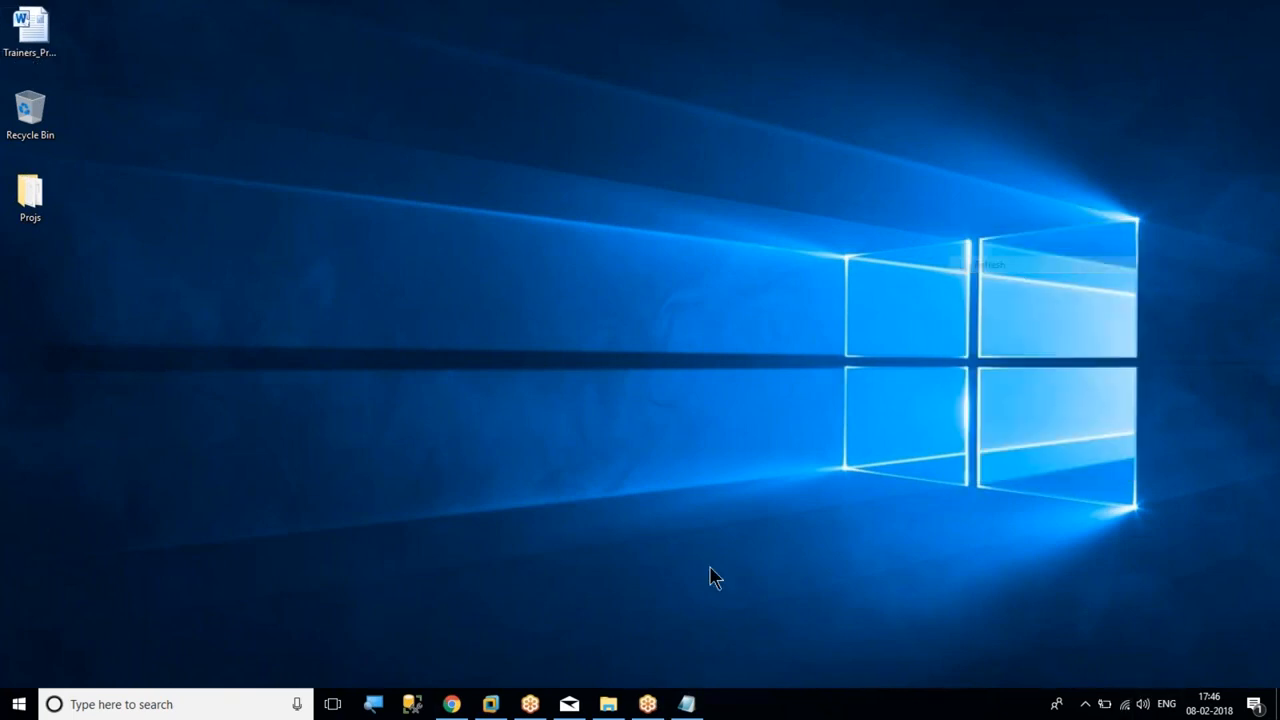
# Return to the SQLDC virtual machine and restart it immediately to continue the Windows installation
pyautogui.click(490, 704)
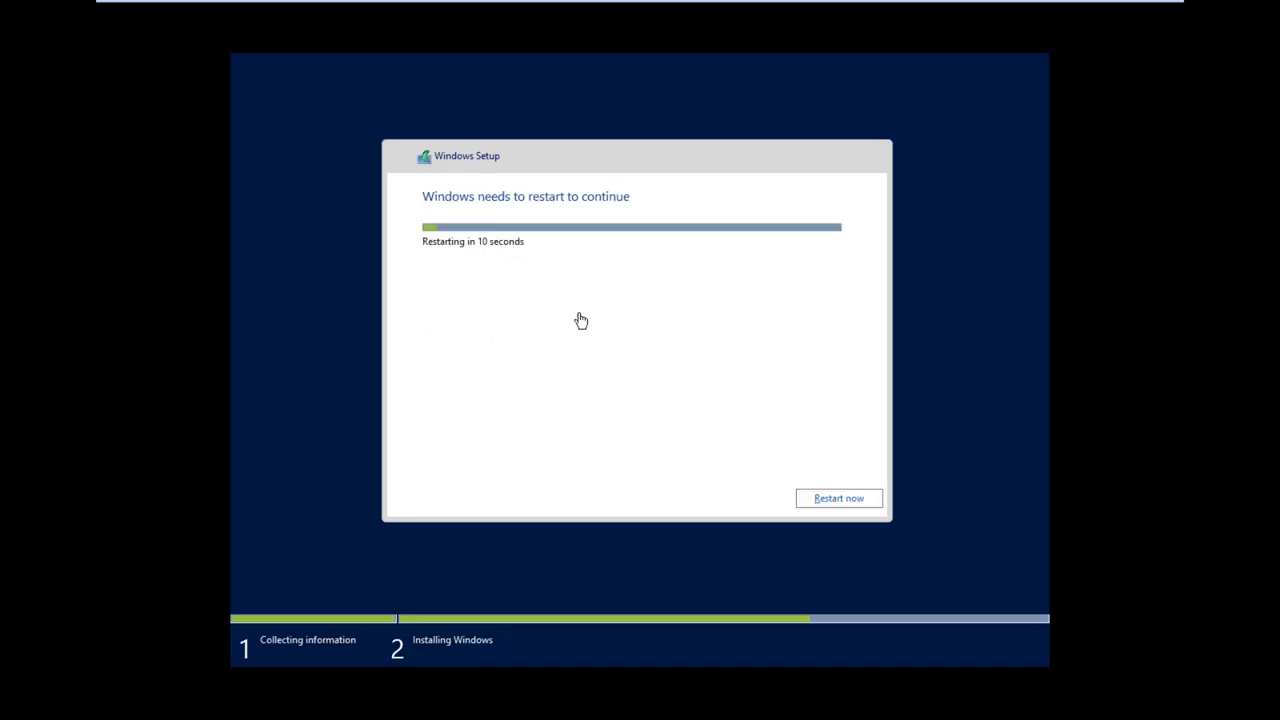
pyautogui.click(817, 506)
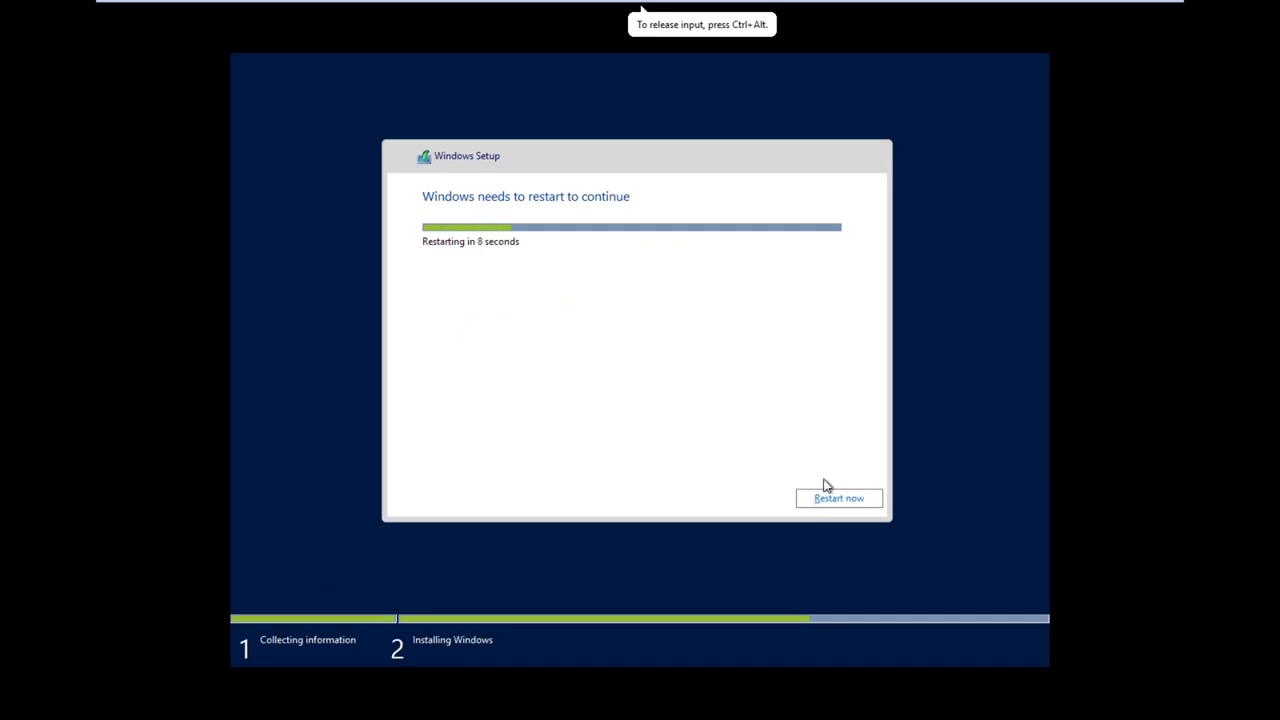
pyautogui.click(816, 506)
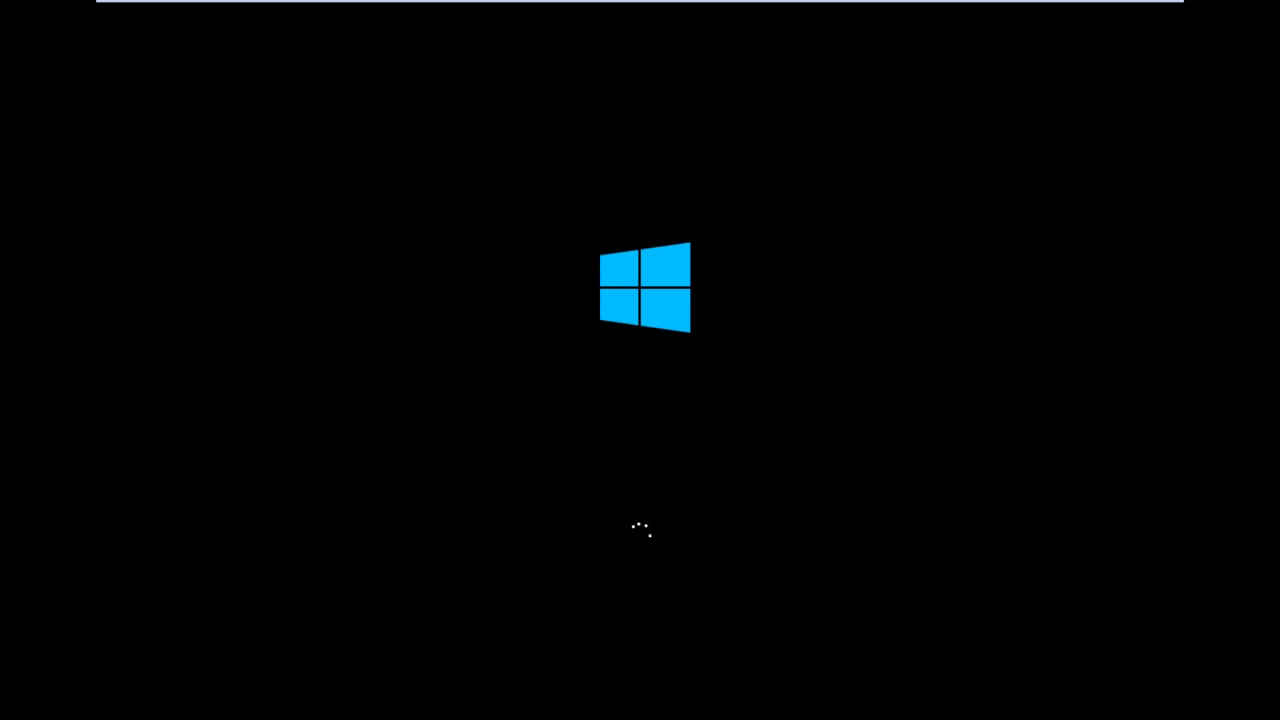
pyautogui.moveTo(682, 12)
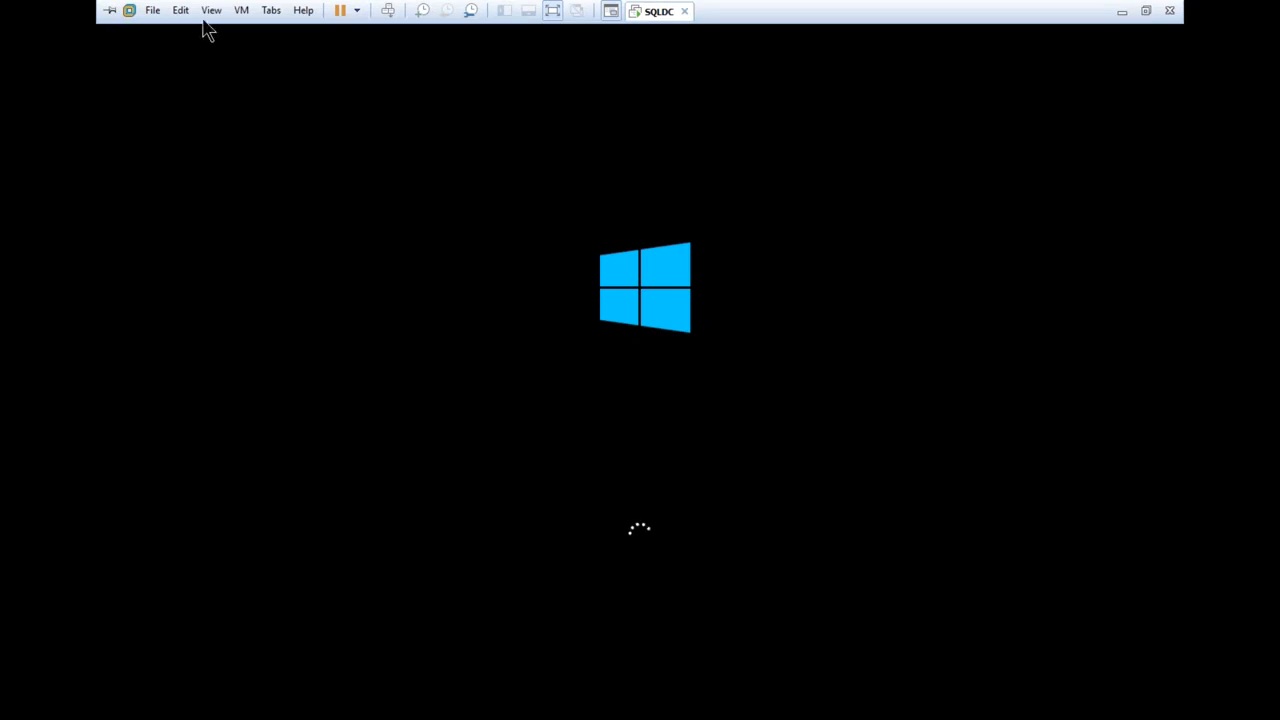
pyautogui.click(158, 17)
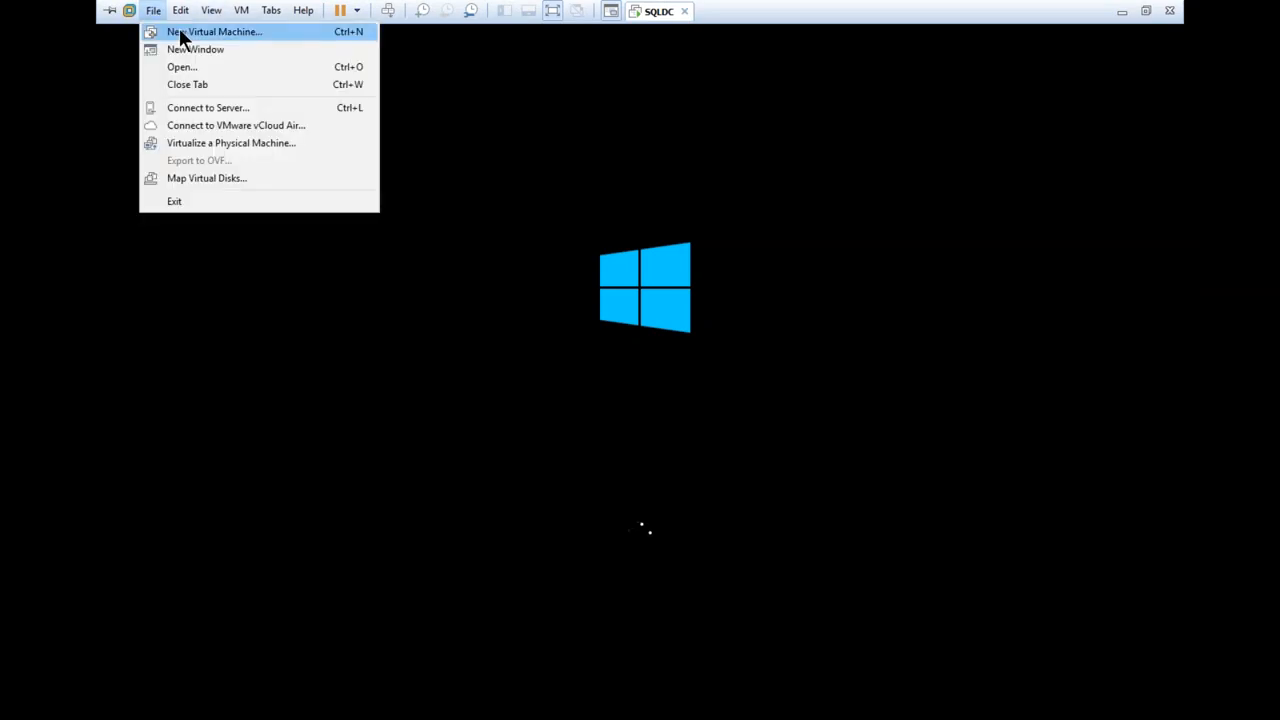
pyautogui.click(840, 225)
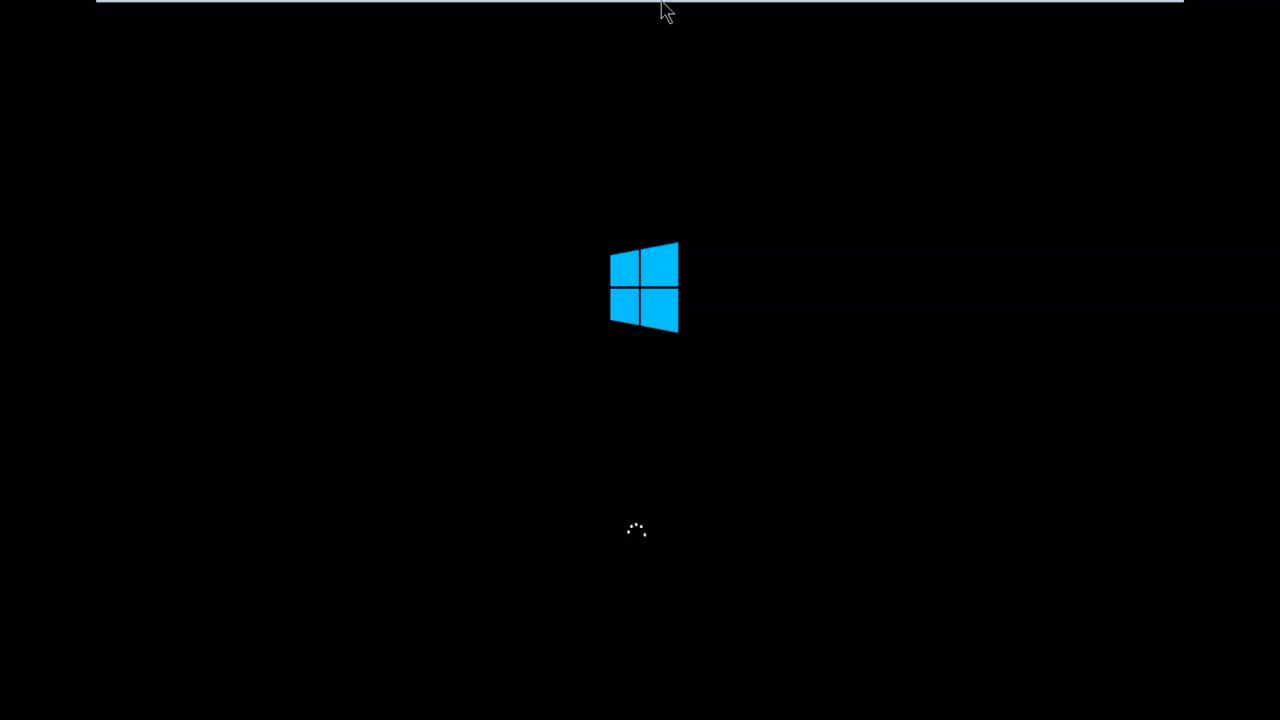
# Minimize the SQLDC virtual machine window and refresh the host's desktop
pyautogui.moveTo(663, 5)
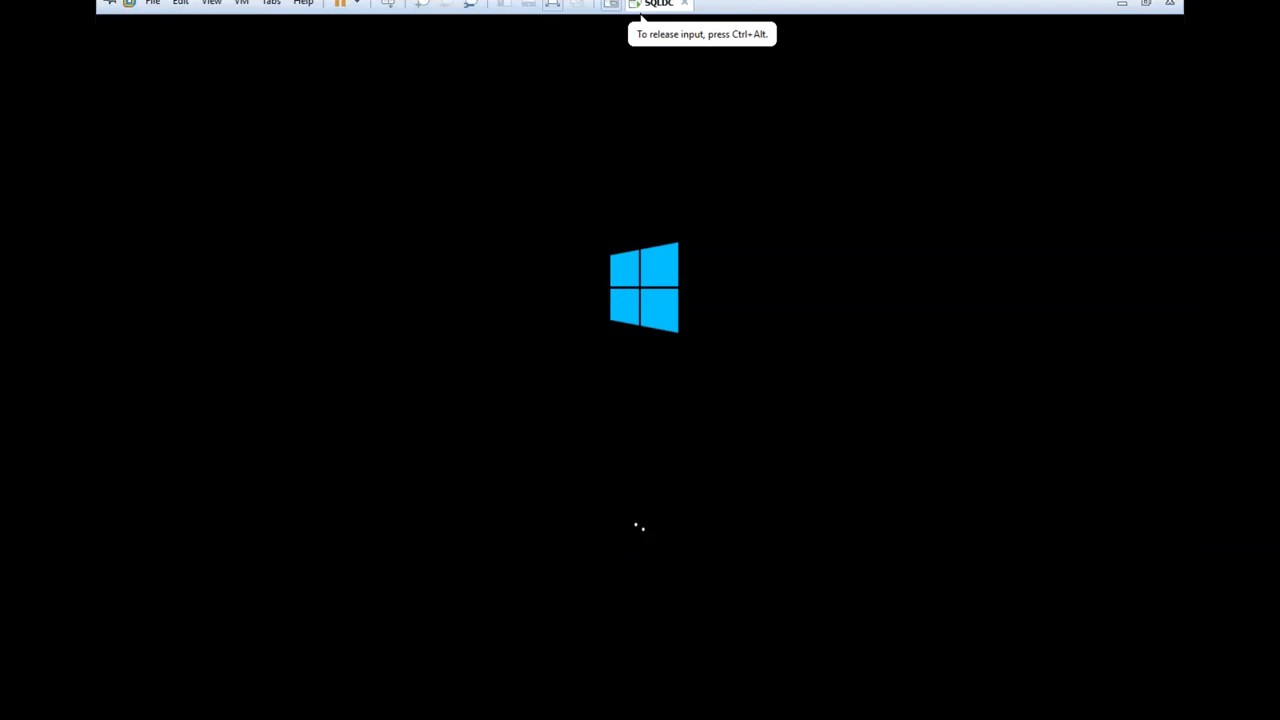
pyautogui.click(1122, 14)
pyautogui.rightClick(889, 413)
pyautogui.click(936, 461)
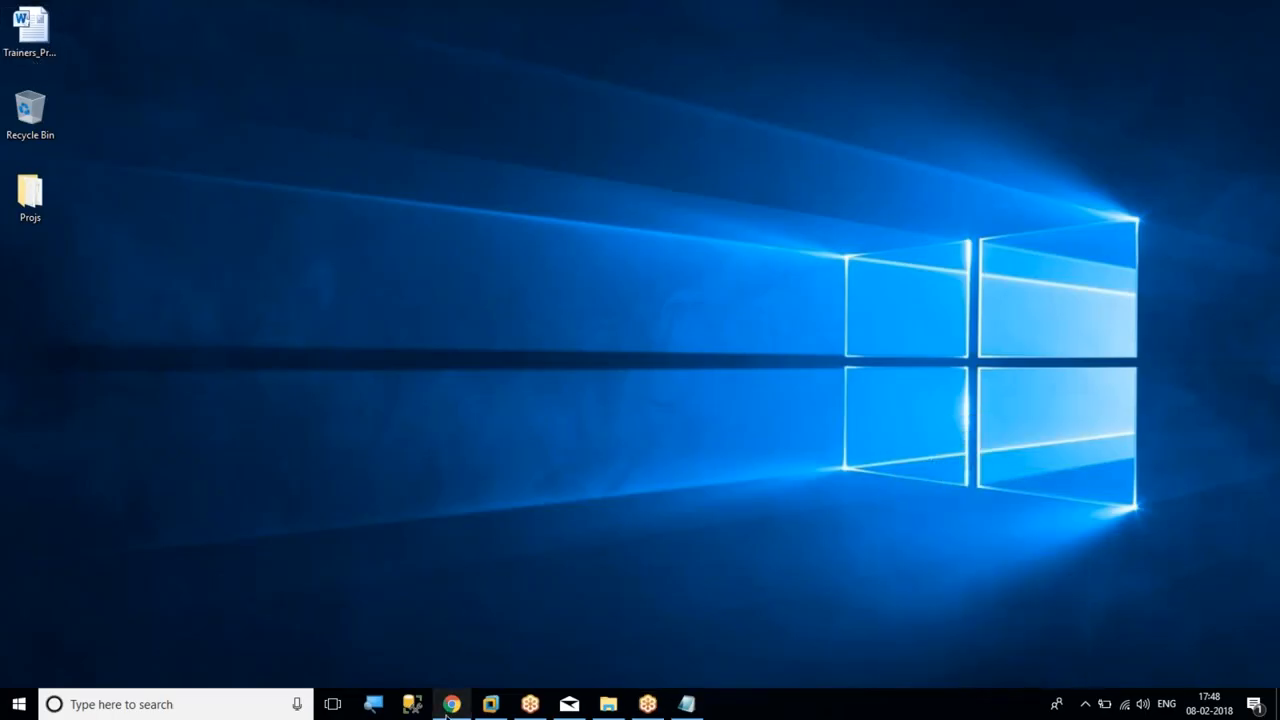
pyautogui.moveTo(447, 710)
pyautogui.click(443, 638)
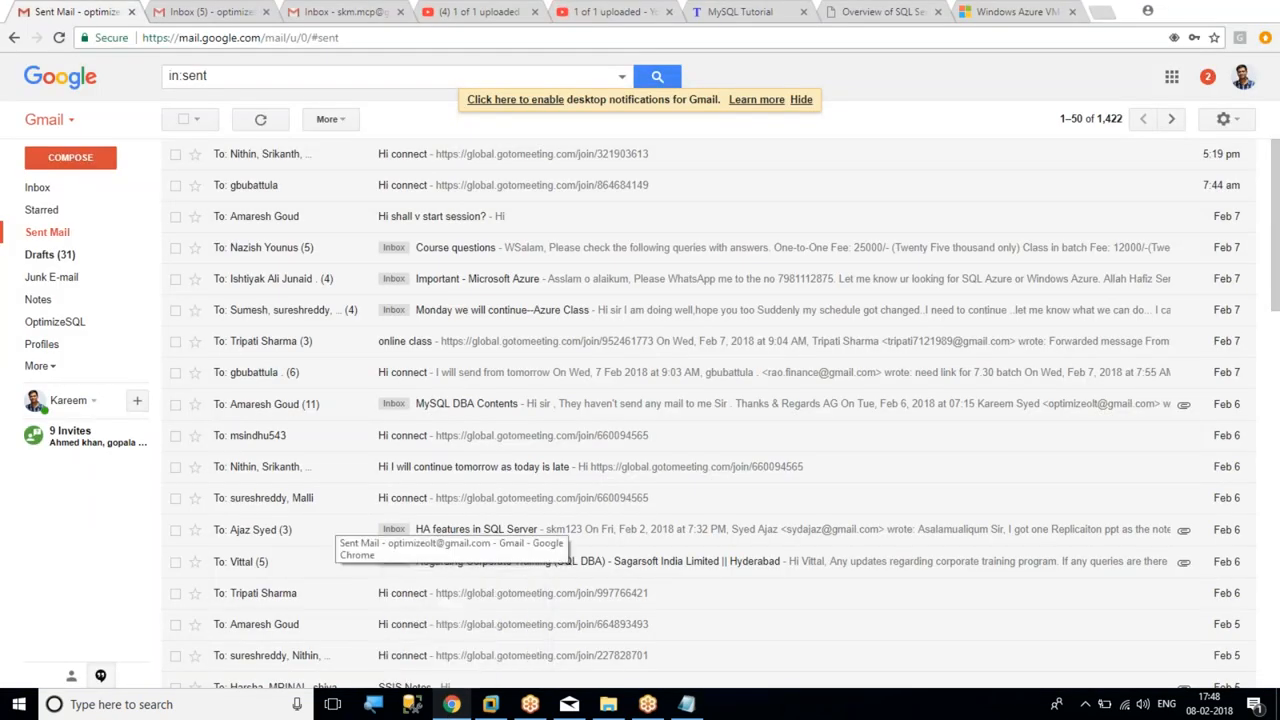
pyautogui.click(1187, 14)
pyautogui.rightClick(607, 304)
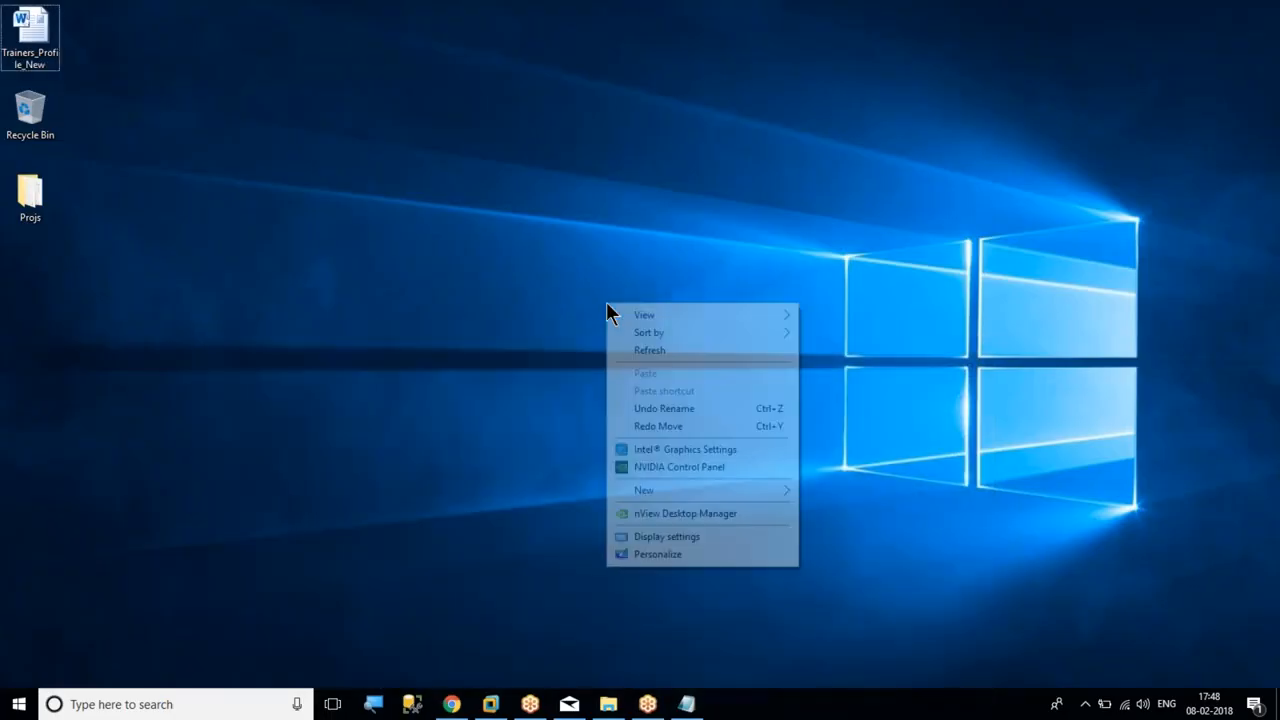
pyautogui.click(670, 351)
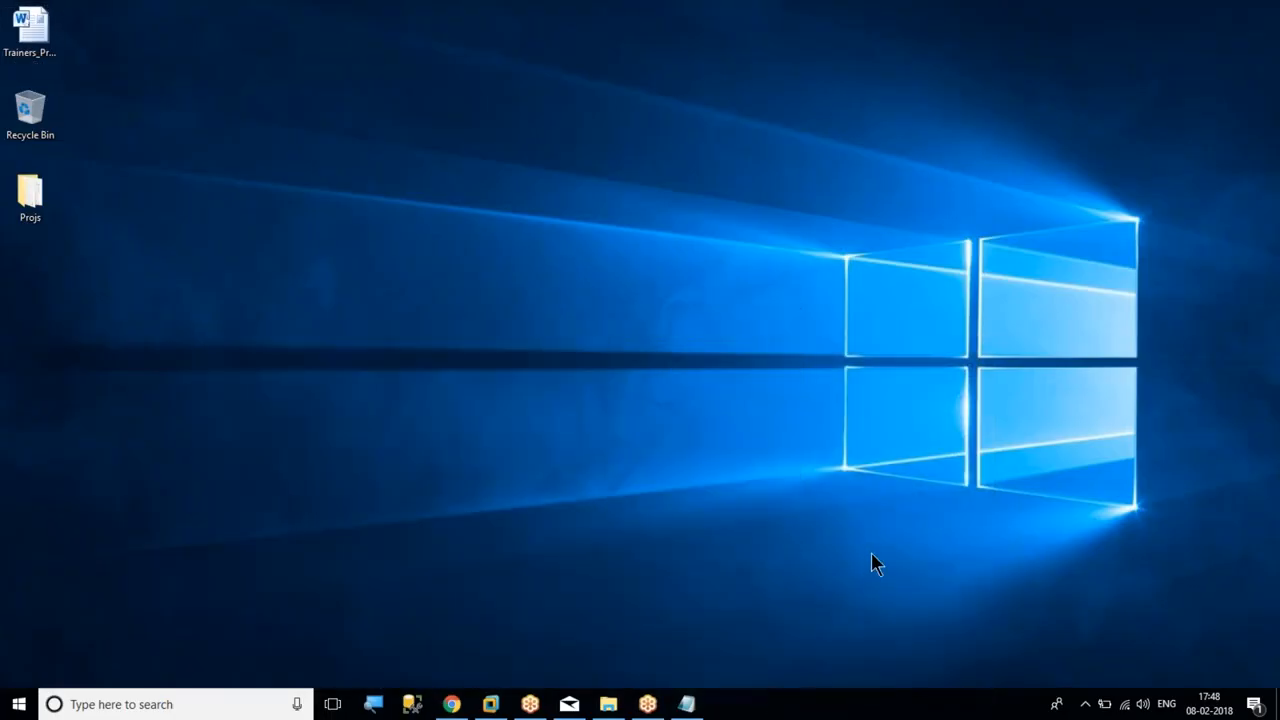
pyautogui.moveTo(505, 700)
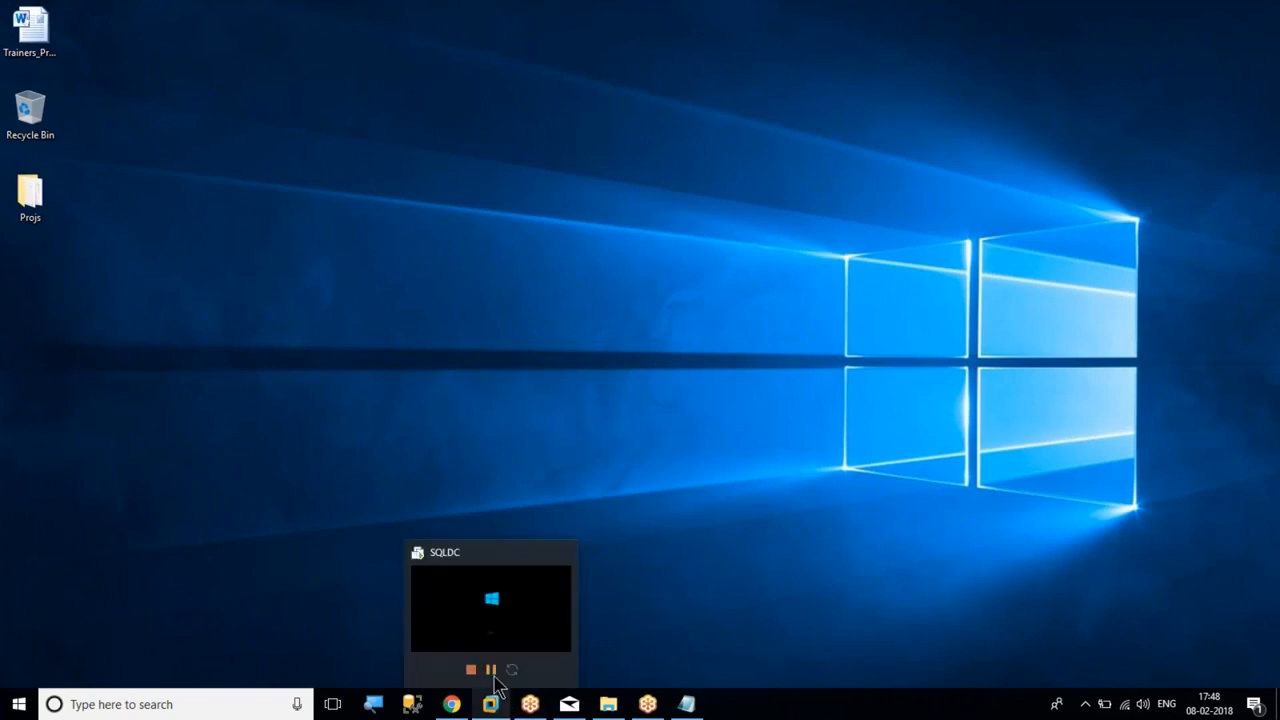
pyautogui.rightClick(599, 220)
pyautogui.click(640, 262)
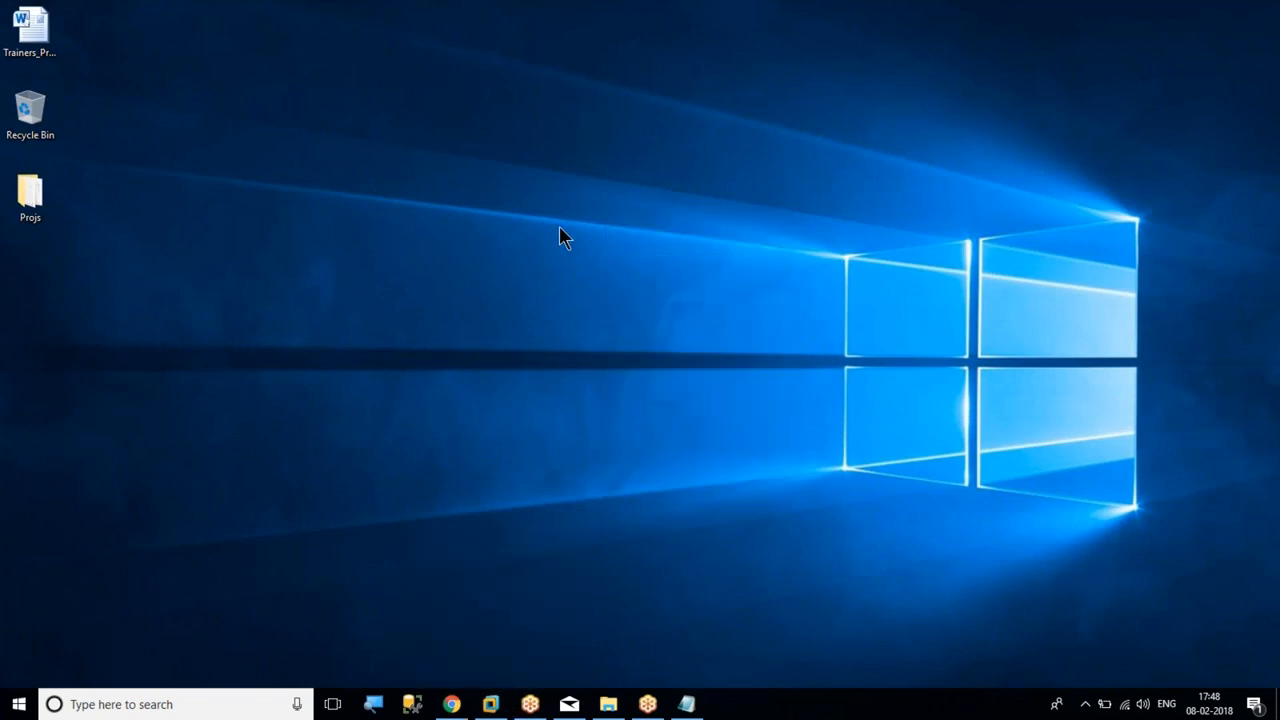
# Open a command prompt on the host, run ipconfig to check its network addresses, and minimize the window
pyautogui.press('super+r')
pyautogui.write('cmd')
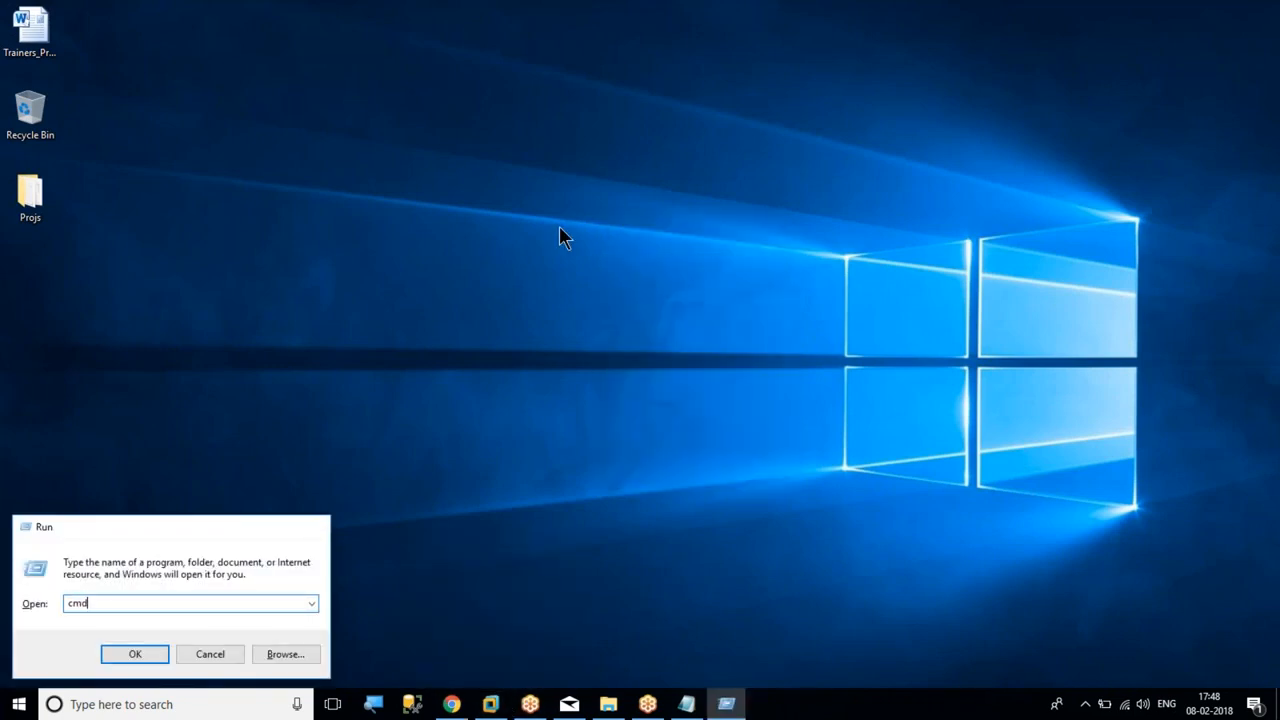
pyautogui.press('Return')
pyautogui.write('p')
pyautogui.press('BackSpace')
pyautogui.write('ipconfig')
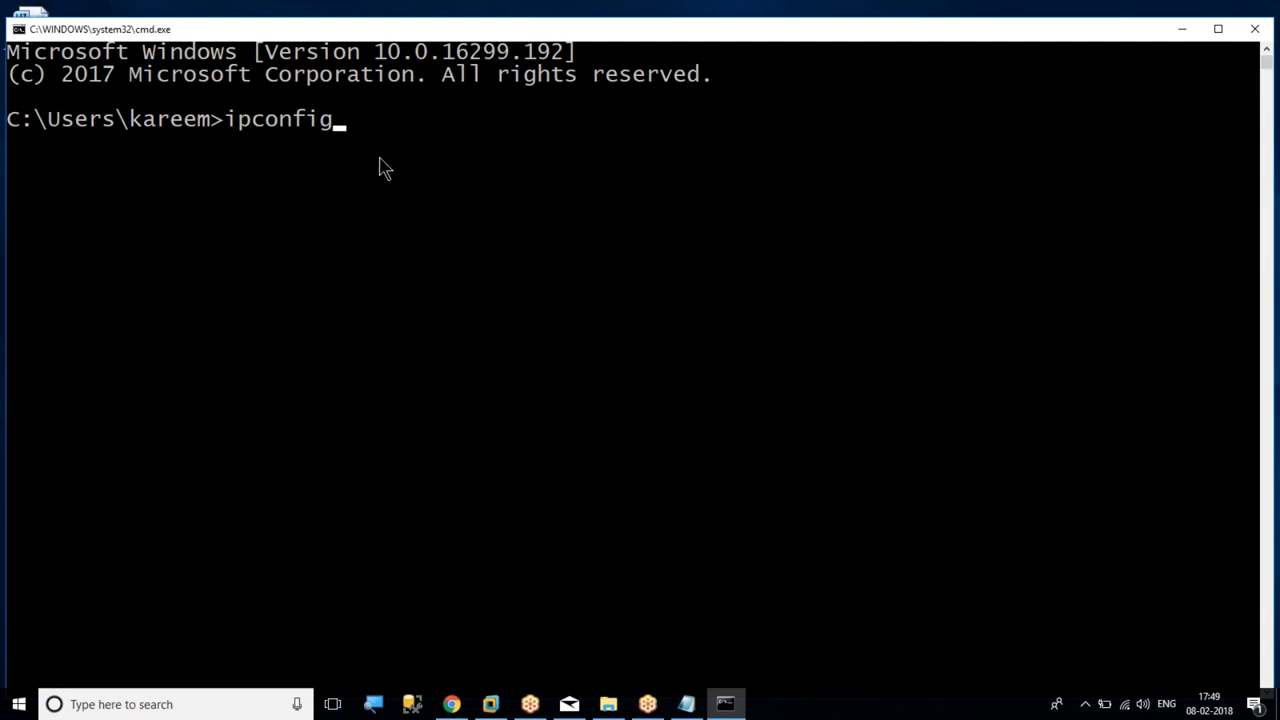
pyautogui.press('Return')
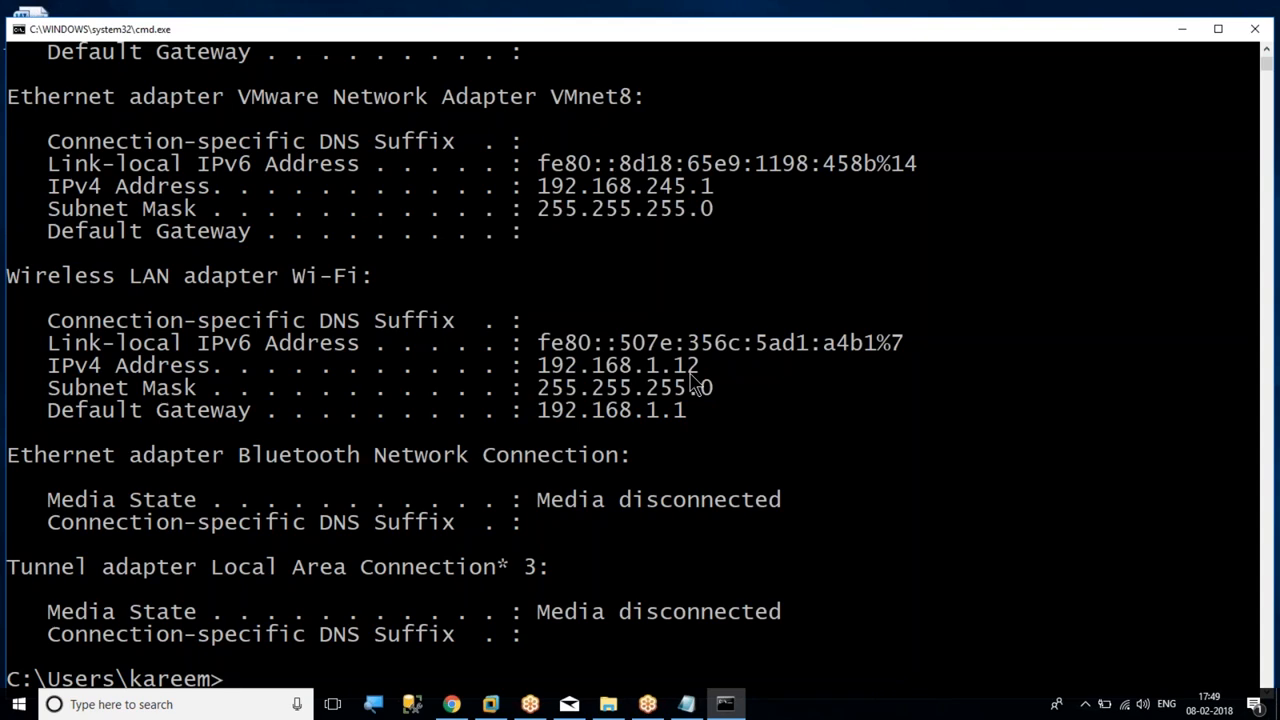
pyautogui.click(1182, 29)
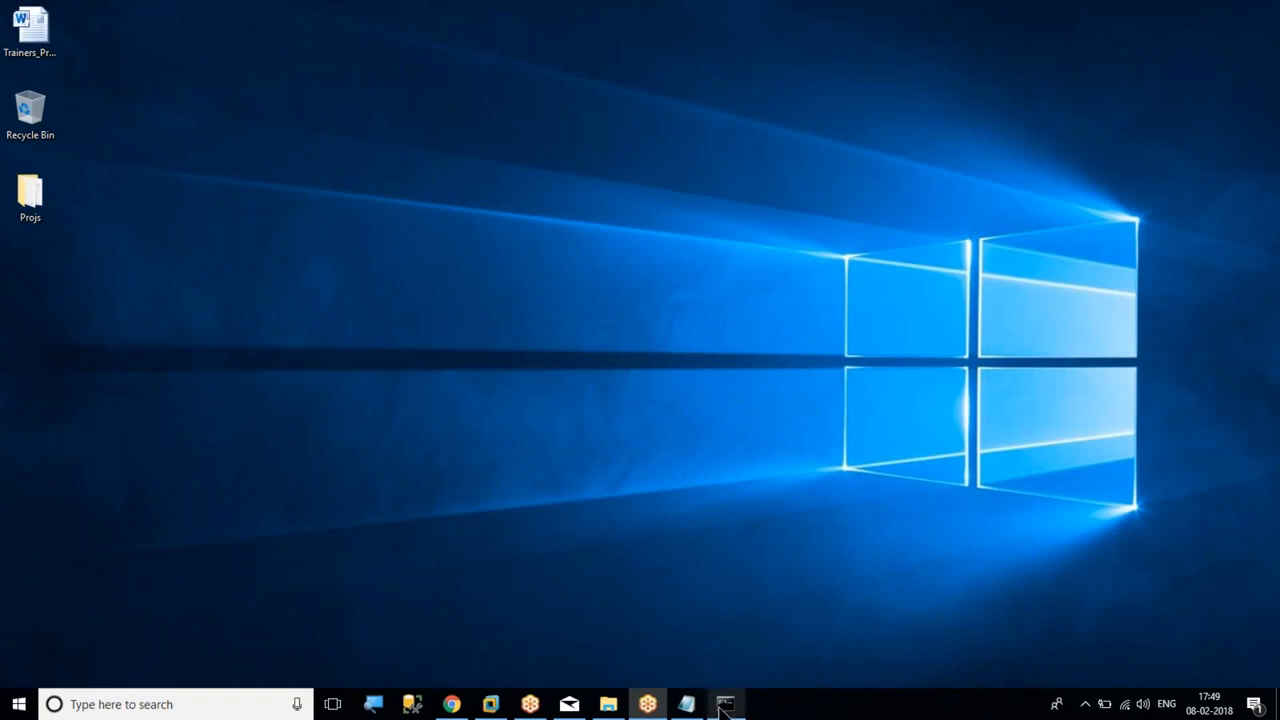
# Switch back to the SQLDC virtual machine and open the Internet Protocol Version 4 properties of its Ethernet0 connection
pyautogui.click(490, 704)
pyautogui.click(494, 711)
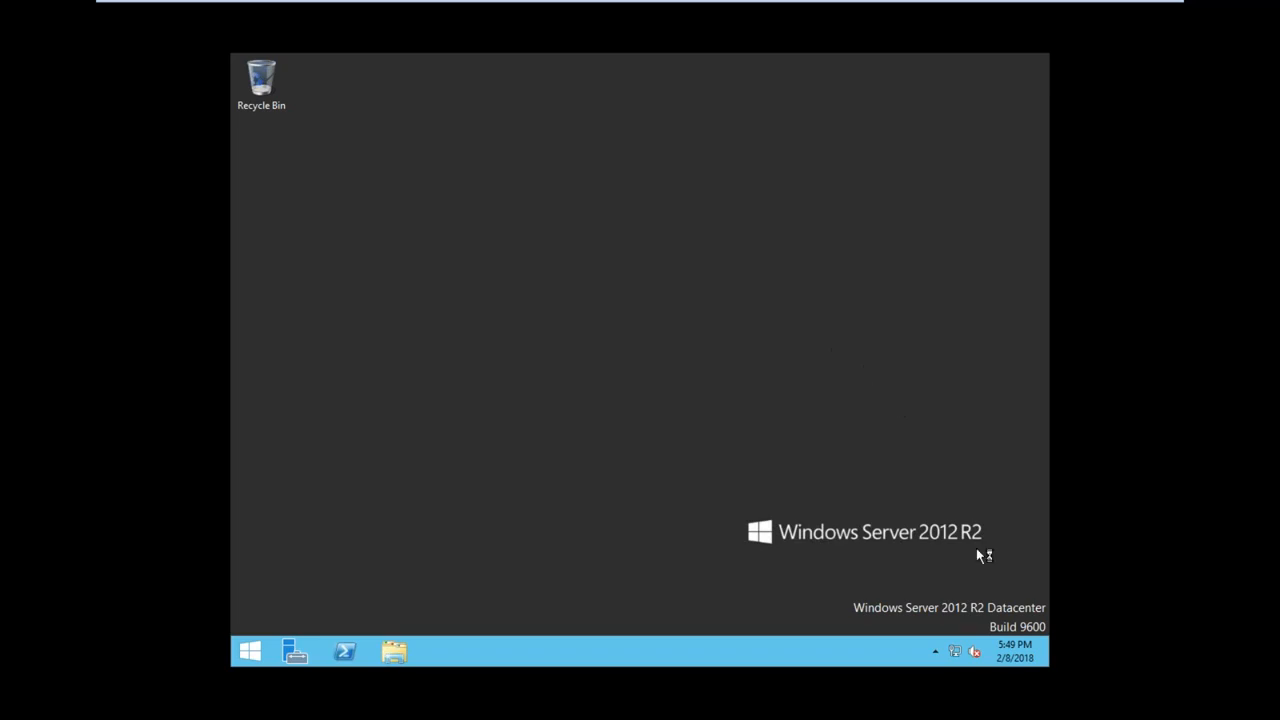
pyautogui.rightClick(960, 652)
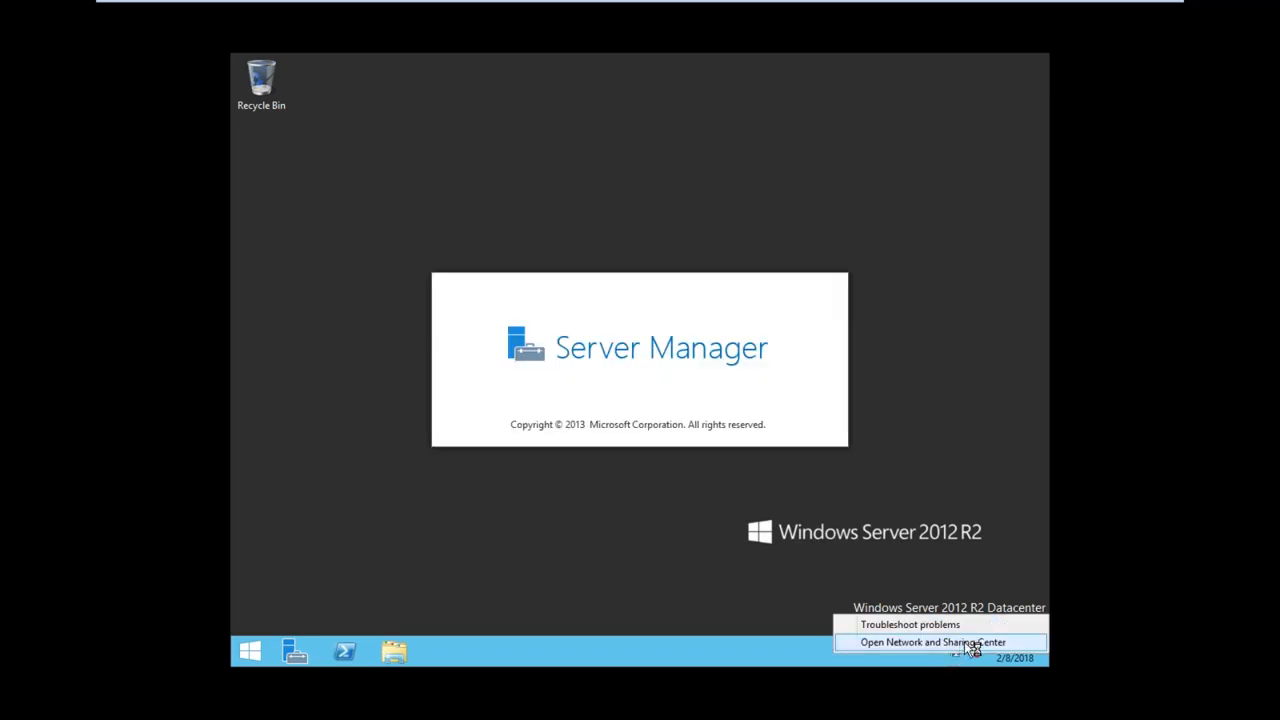
pyautogui.click(972, 642)
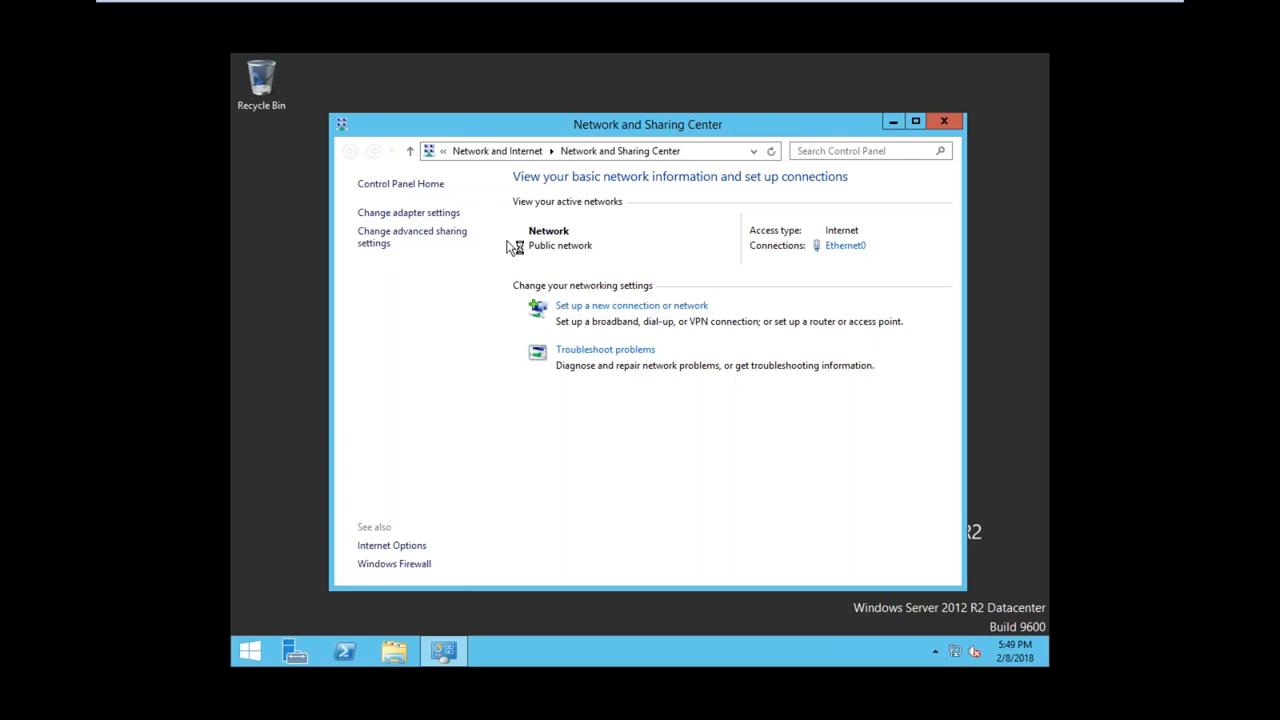
pyautogui.click(848, 248)
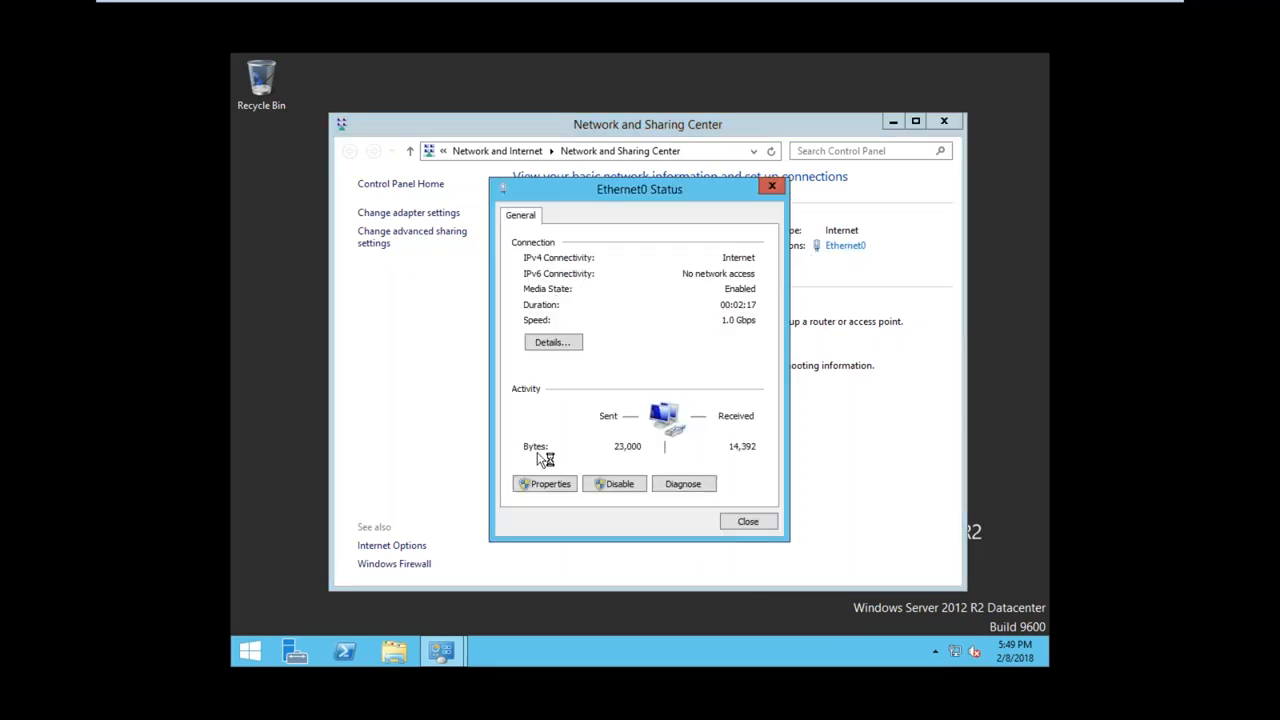
pyautogui.click(547, 485)
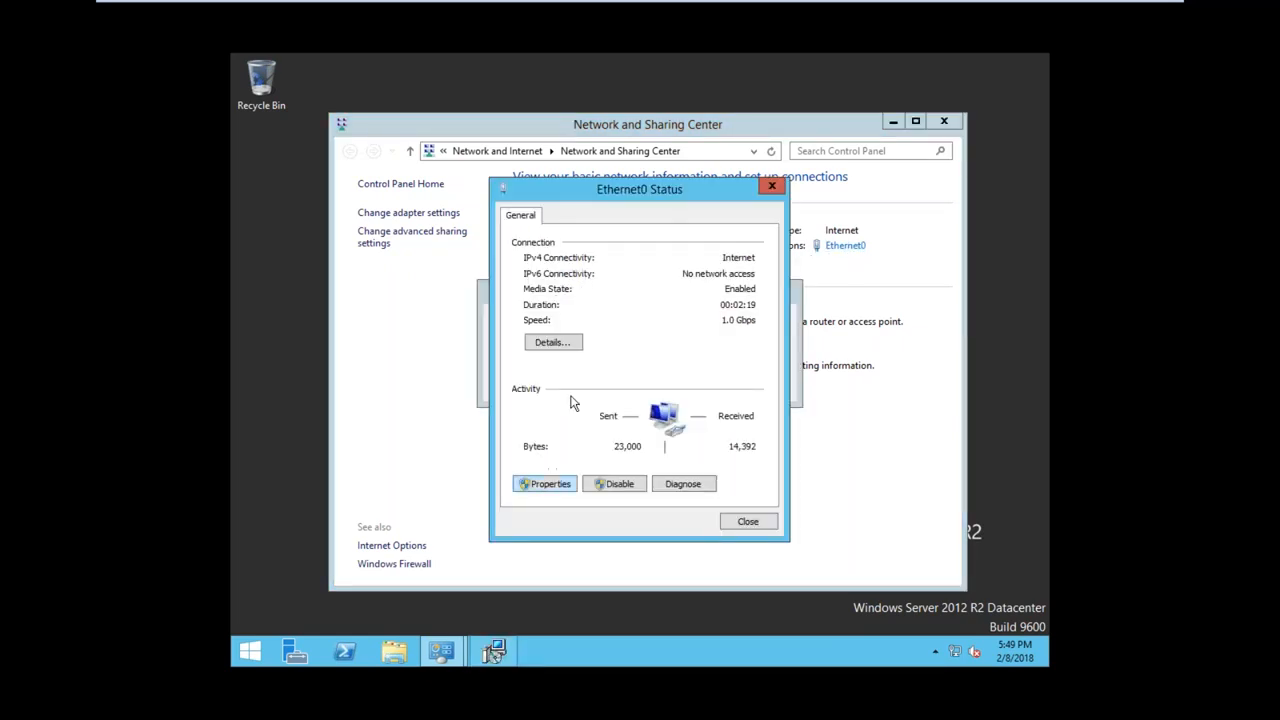
pyautogui.doubleClick(632, 437)
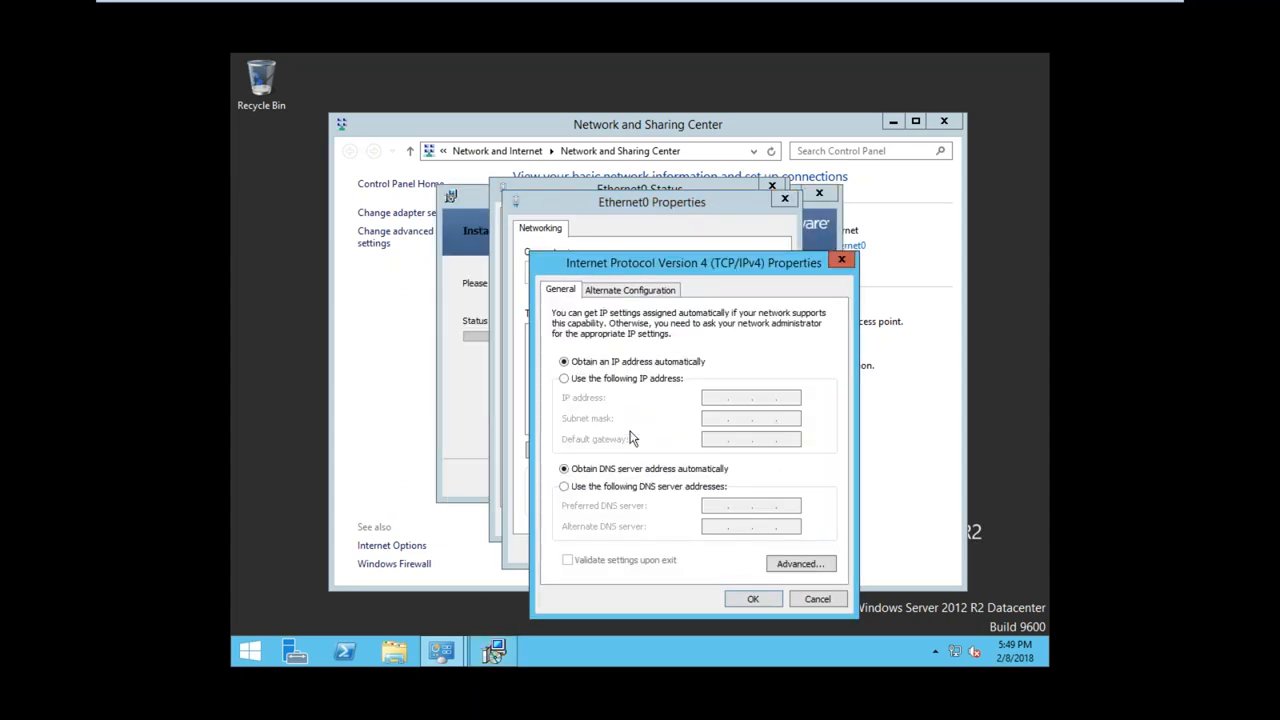
# Assign Ethernet0 the static IP address 192.168.1.100 with subnet mask 255.255.255.0, apply it and close the connection's dialogs
pyautogui.click(636, 380)
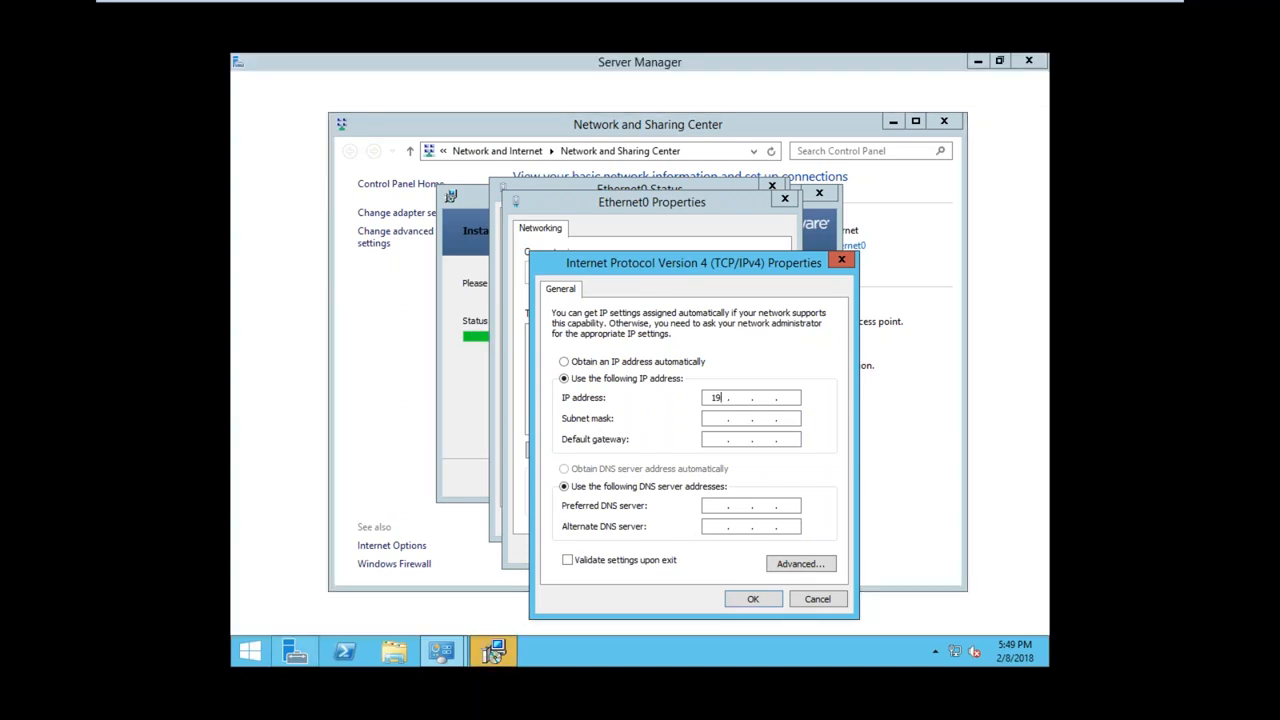
pyautogui.write('2 . 16')
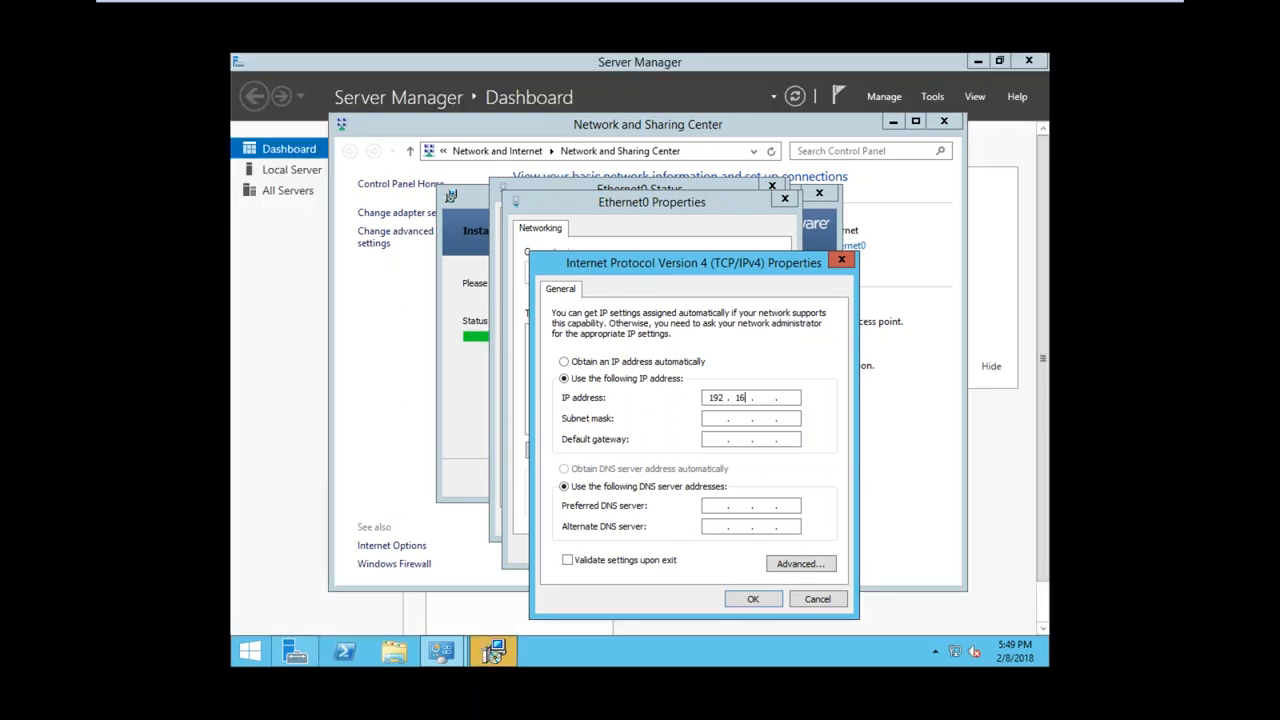
pyautogui.write('8 . 1 . 100')
pyautogui.press('Tab')
pyautogui.press('Tab')
pyautogui.press('Tab')
pyautogui.press('Tab')
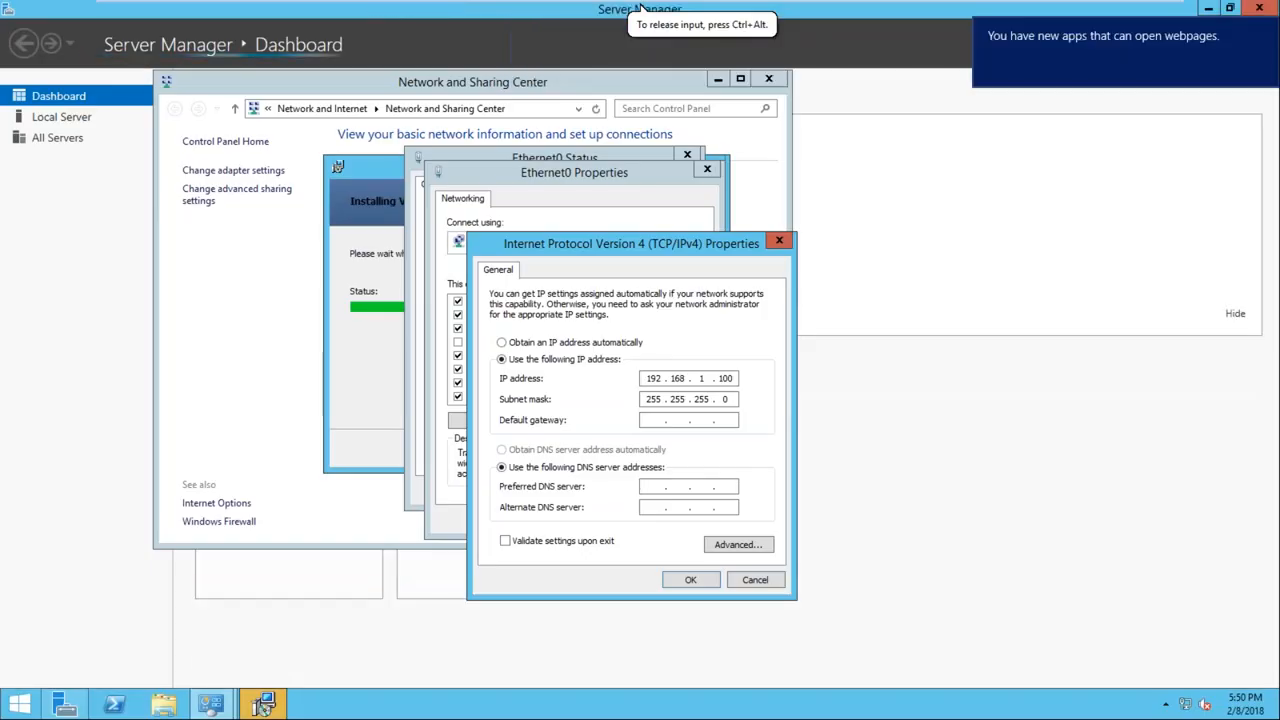
pyautogui.click(684, 578)
pyautogui.click(619, 518)
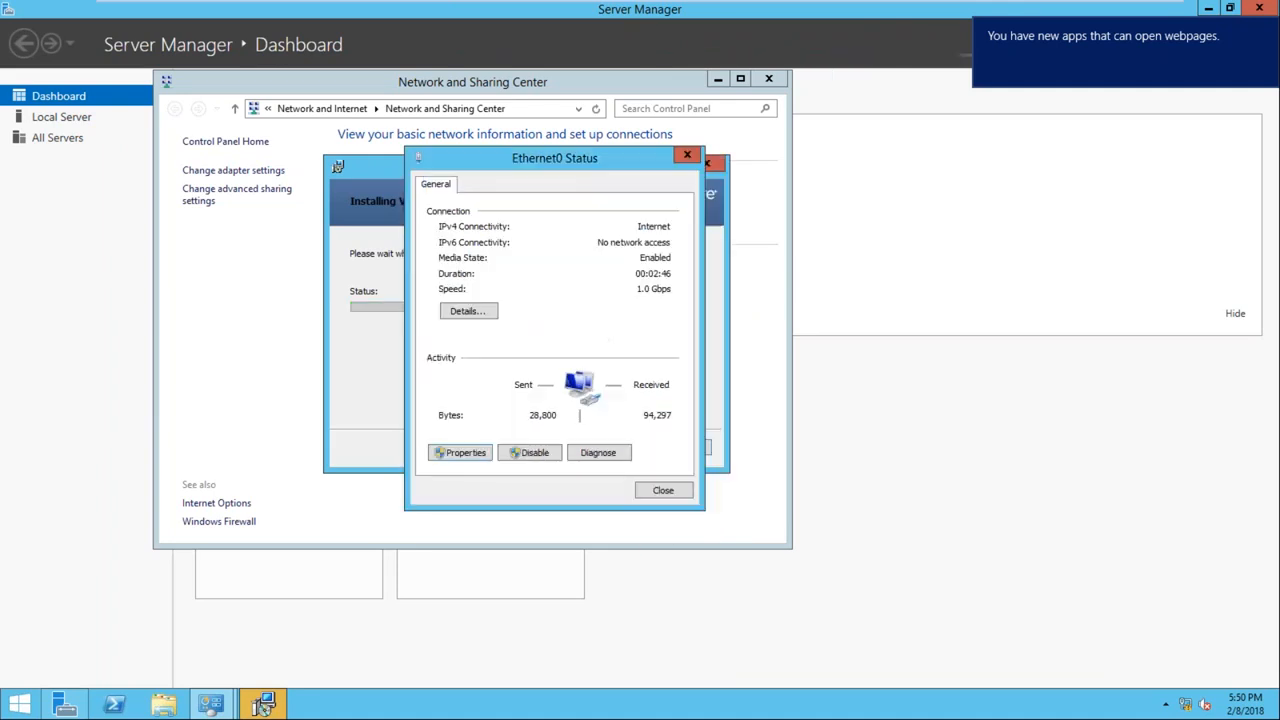
pyautogui.click(663, 490)
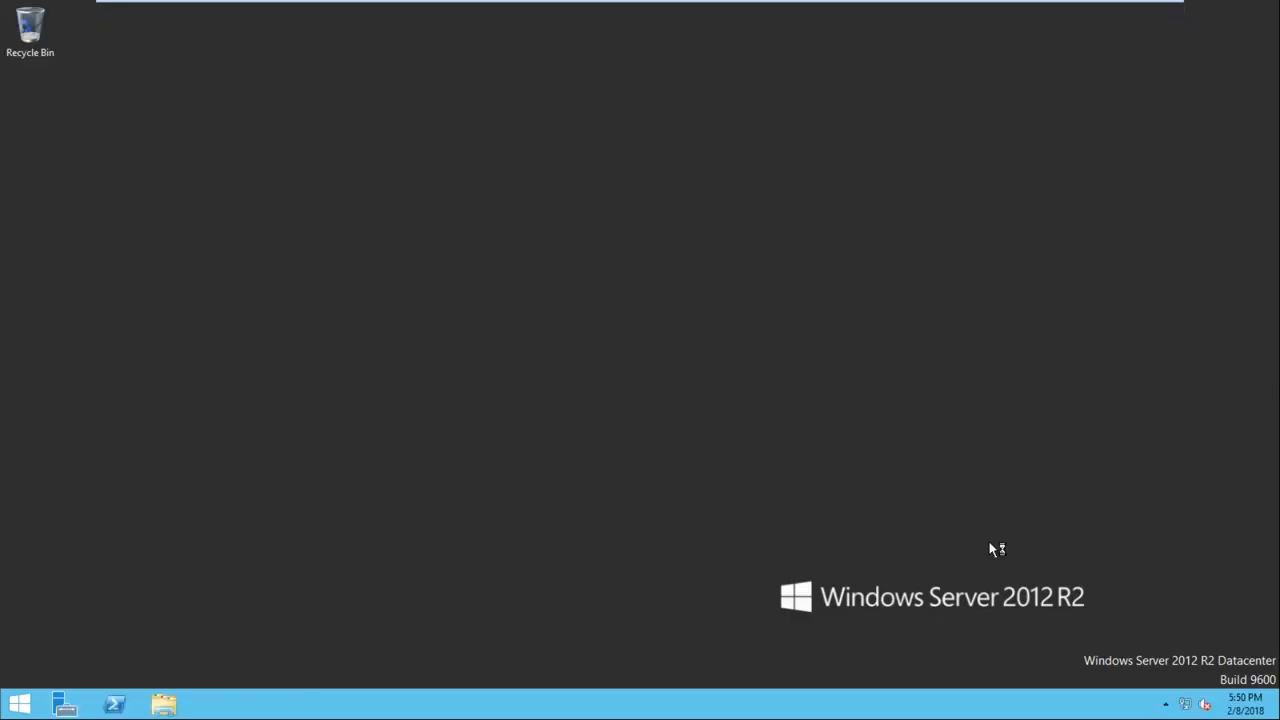
# Open the Ethernet0 connection details from Network and Sharing Center and check the assigned IPv4 address
pyautogui.rightClick(1186, 704)
pyautogui.click(1197, 695)
pyautogui.click(768, 246)
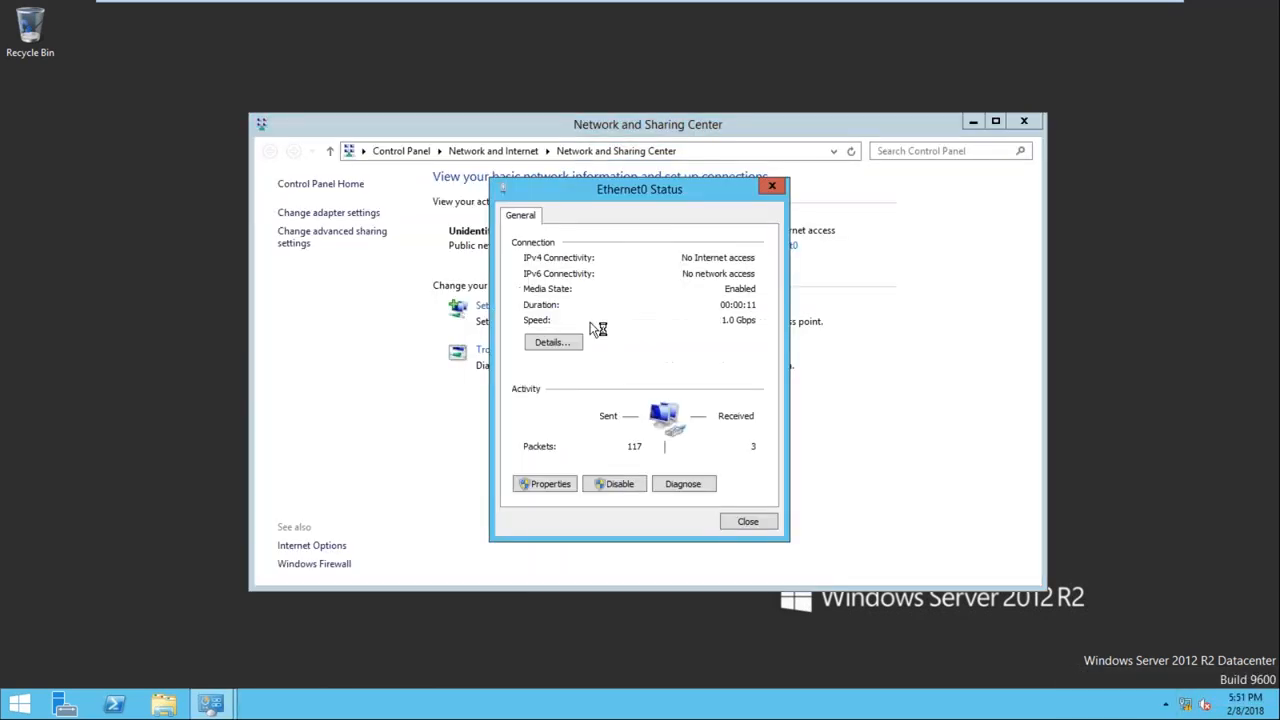
pyautogui.click(552, 343)
pyautogui.click(578, 326)
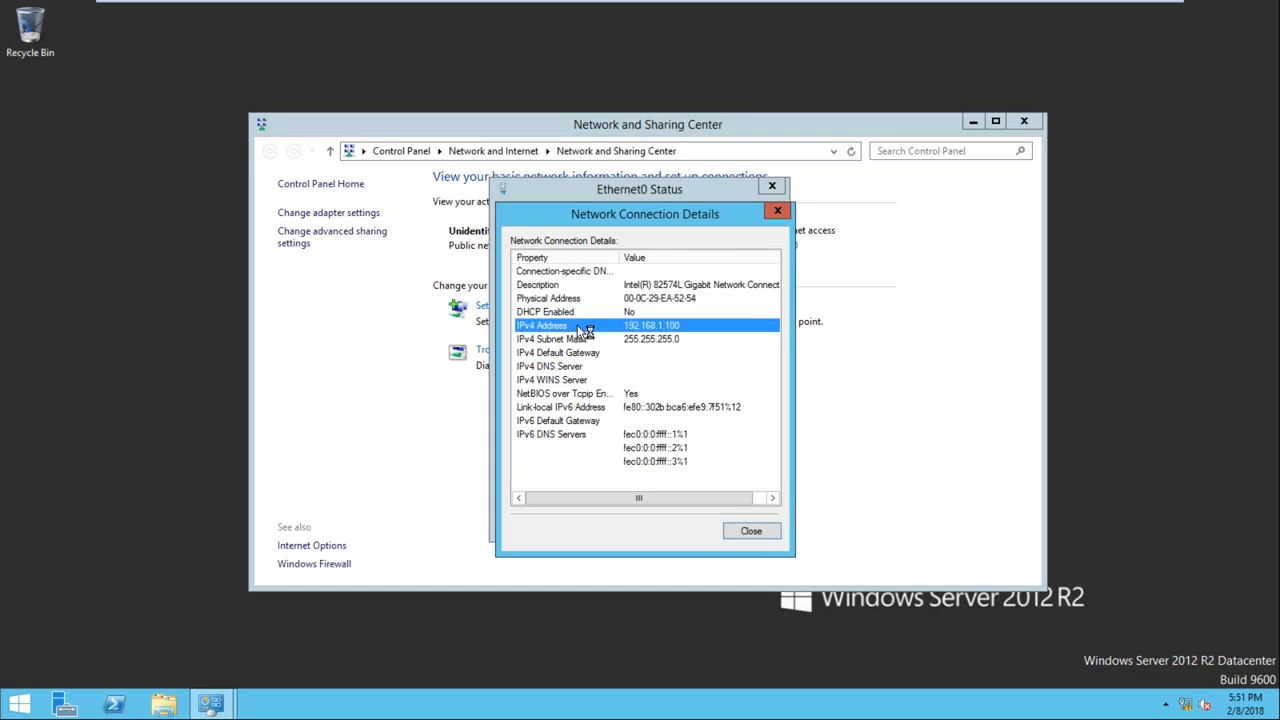
# Close the Ethernet0 dialogs and turn off Windows Firewall for both private and public networks
pyautogui.click(756, 534)
pyautogui.click(748, 521)
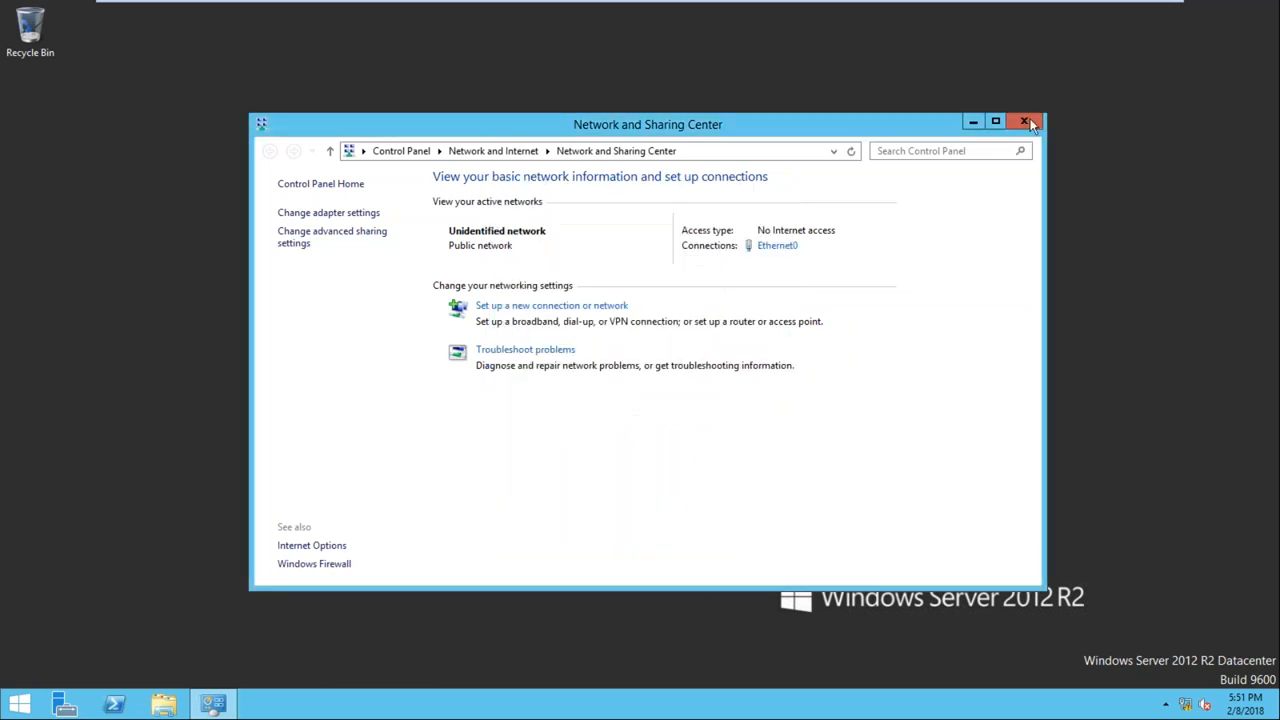
pyautogui.click(326, 565)
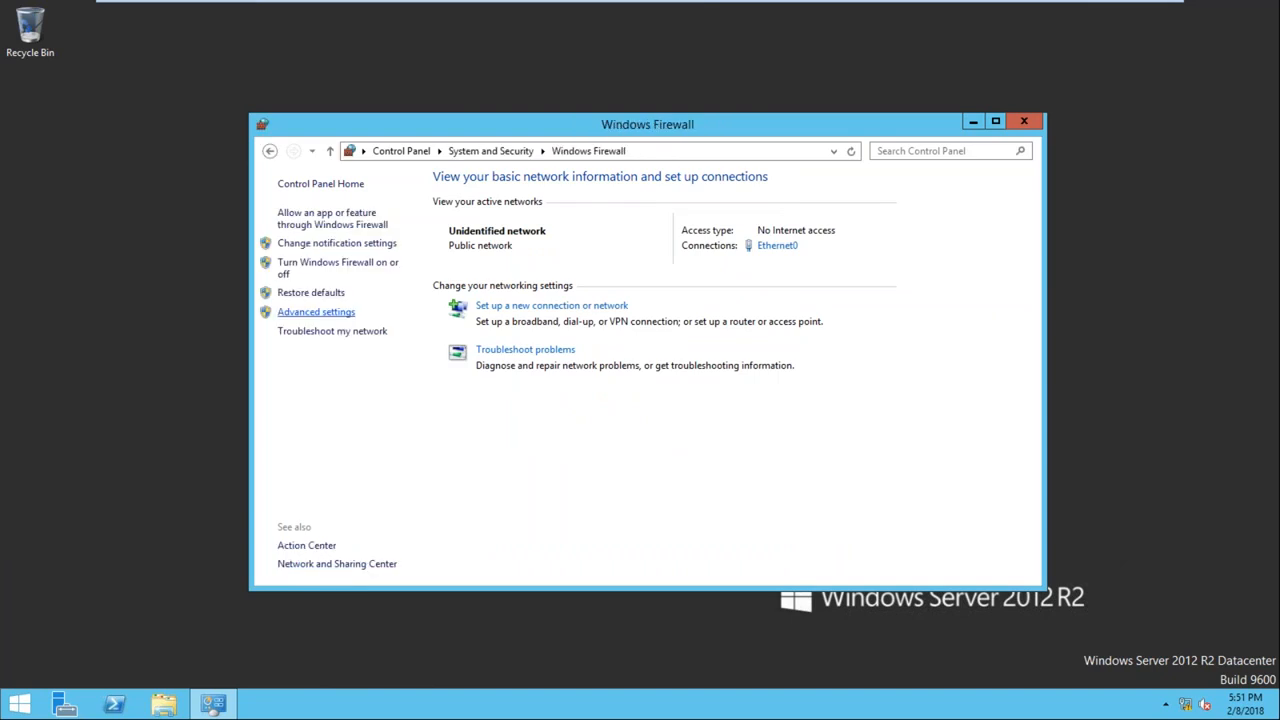
pyautogui.click(330, 268)
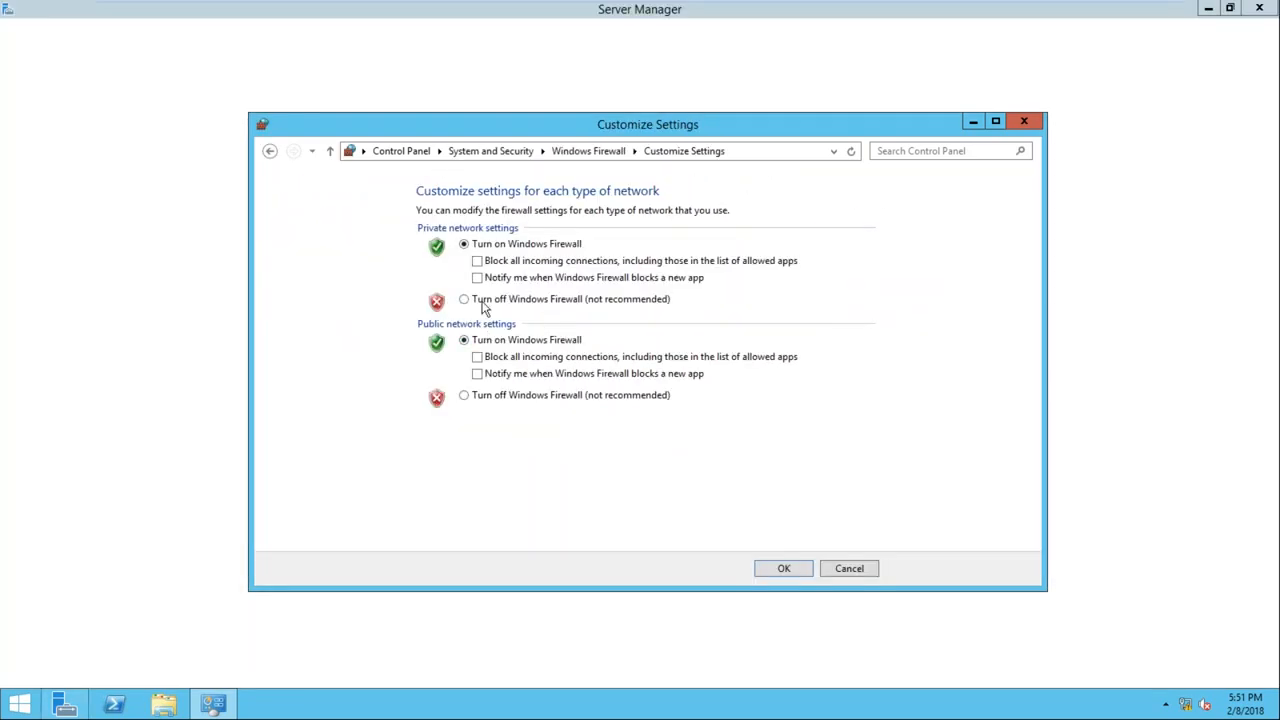
pyautogui.click(484, 301)
pyautogui.click(508, 396)
pyautogui.click(772, 567)
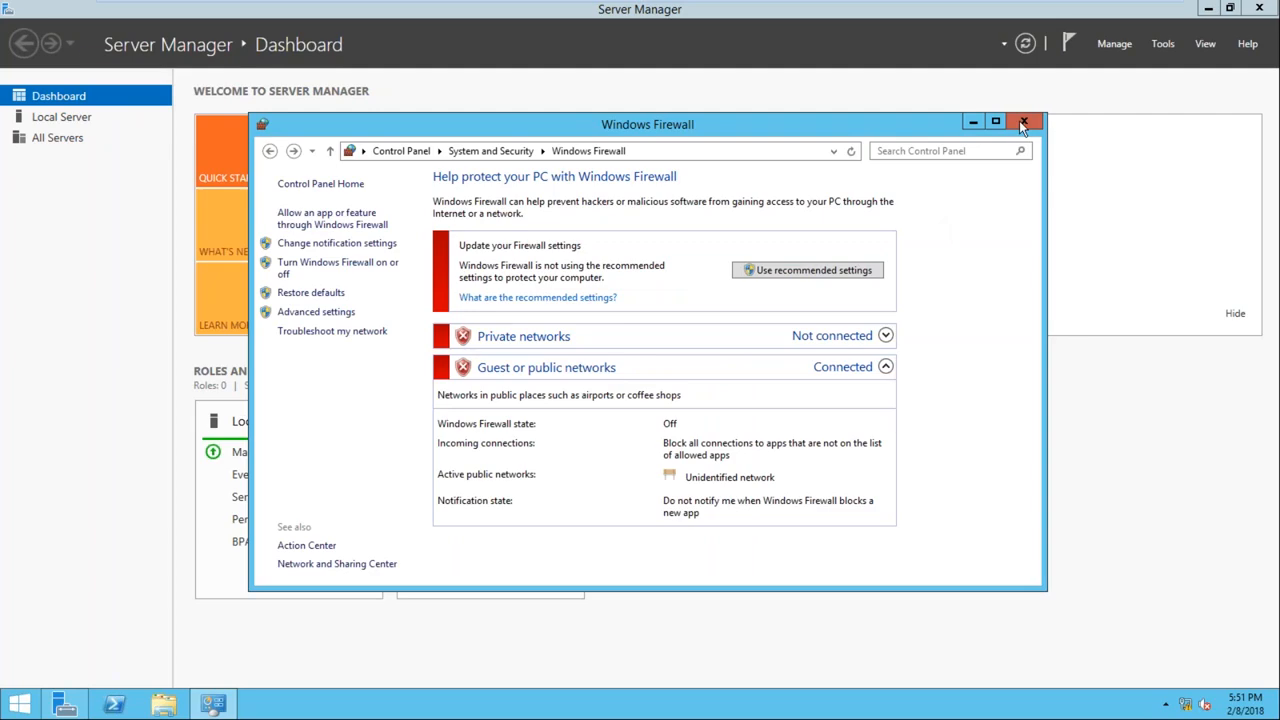
pyautogui.click(1022, 121)
# Close Server Manager and refresh the desktop
pyautogui.click(1273, 8)
pyautogui.rightClick(508, 230)
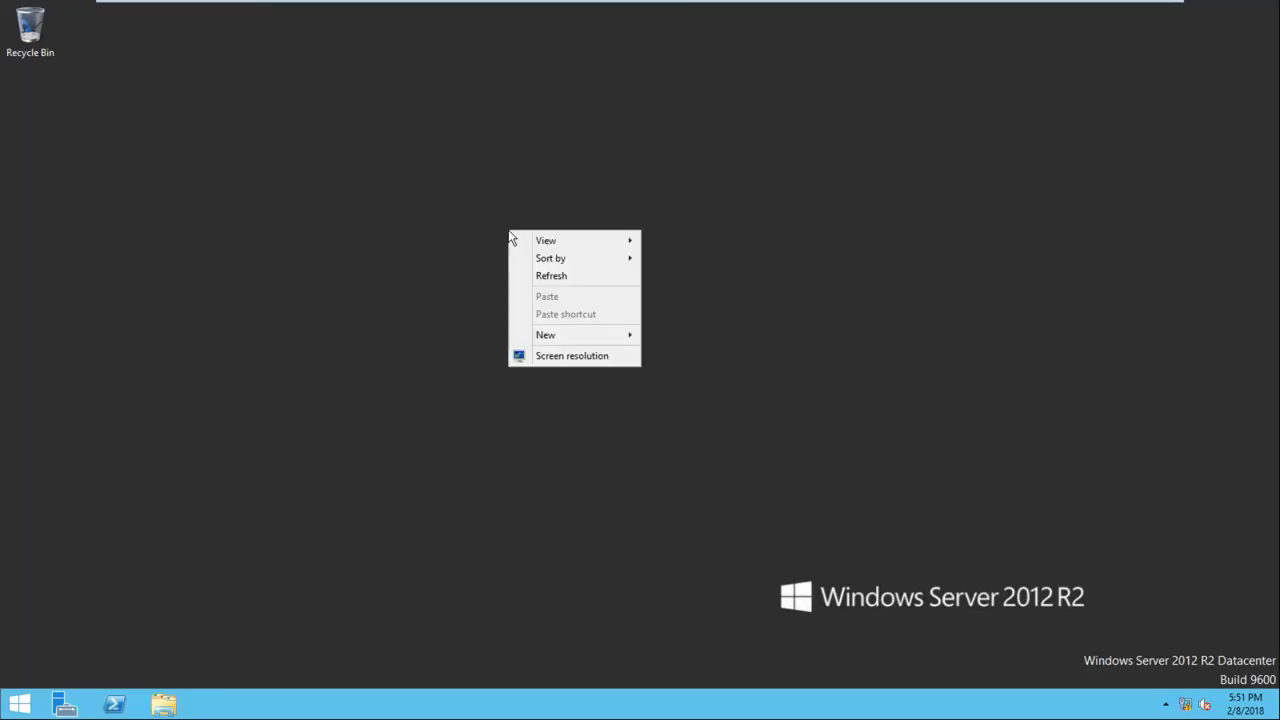
pyautogui.click(559, 278)
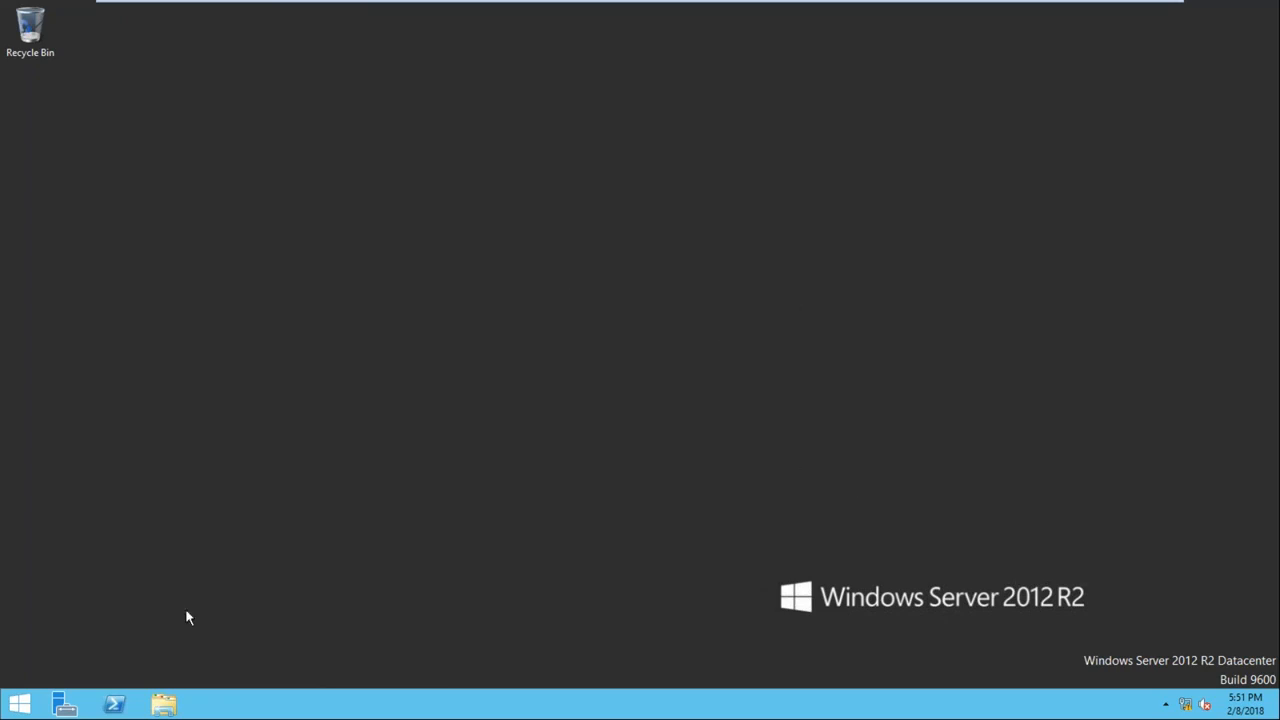
# Reopen Server Manager and start the Add Roles and Features Wizard with a role-based installation, continuing to the server roles selection
pyautogui.click(62, 706)
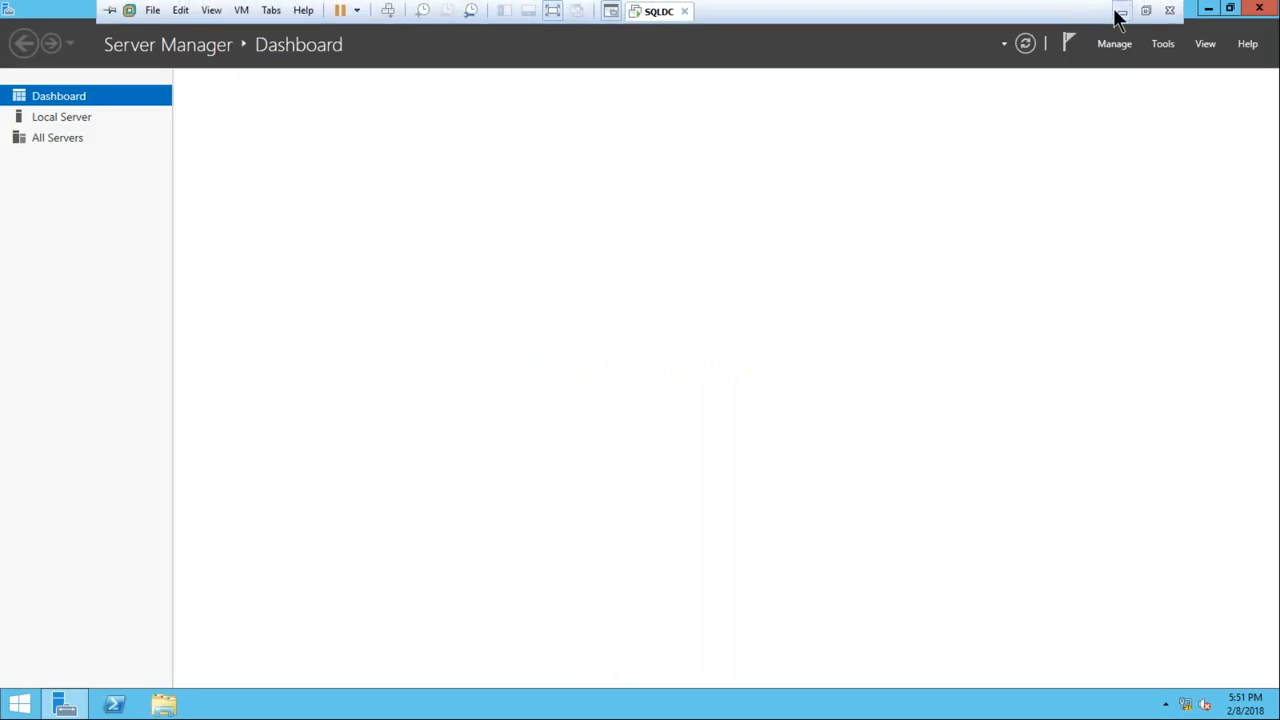
pyautogui.click(1121, 12)
pyautogui.hotkey('alt', 'Tab')
pyautogui.hotkey('alt', 'Tab')
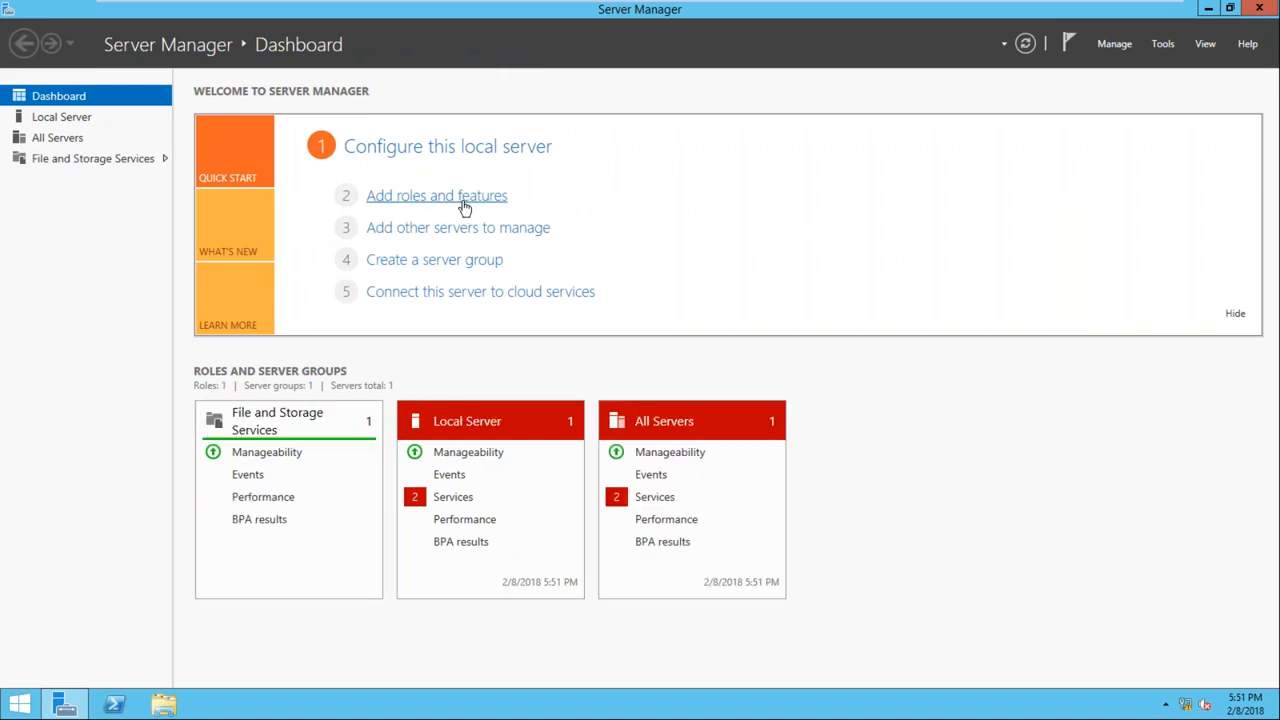
pyautogui.click(464, 197)
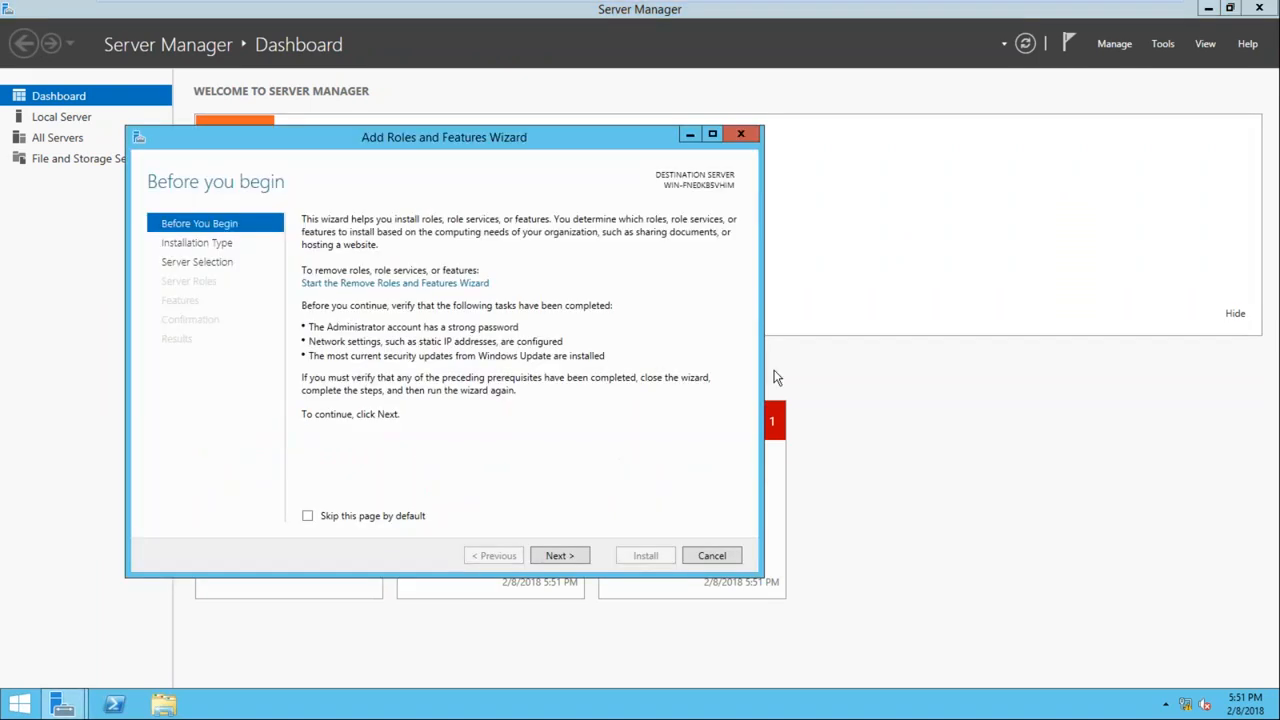
pyautogui.click(560, 556)
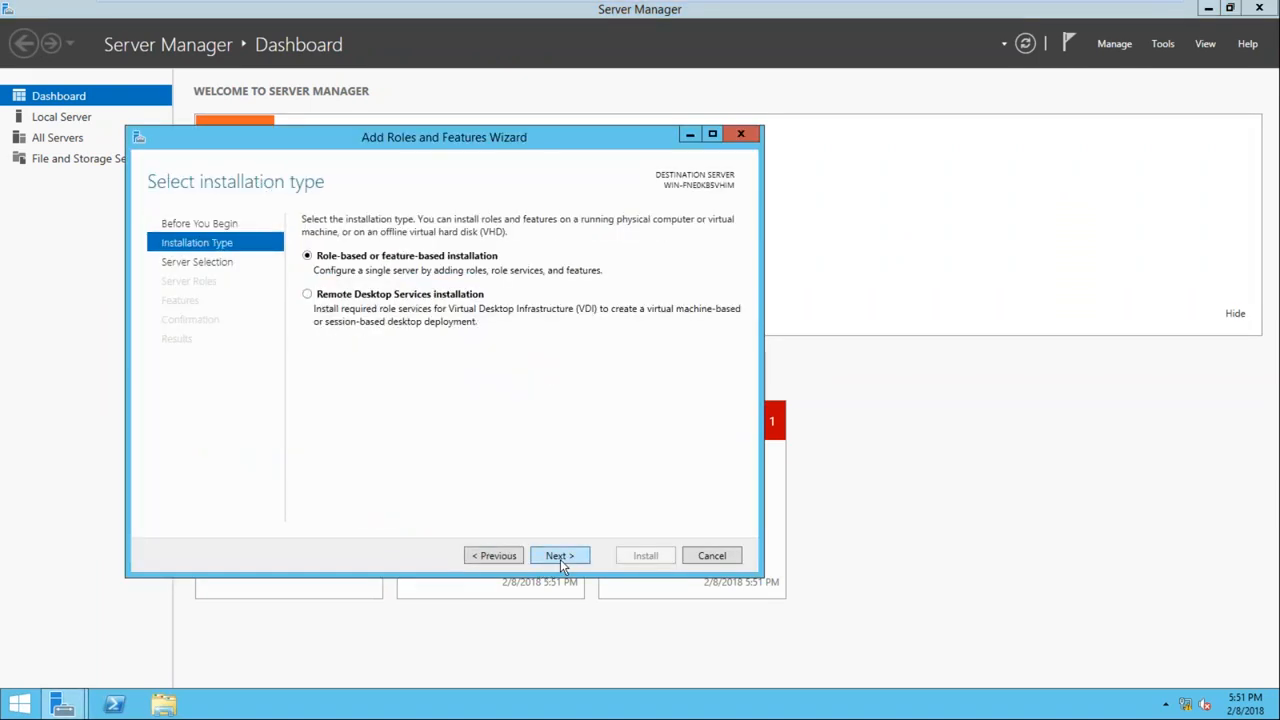
pyautogui.click(560, 556)
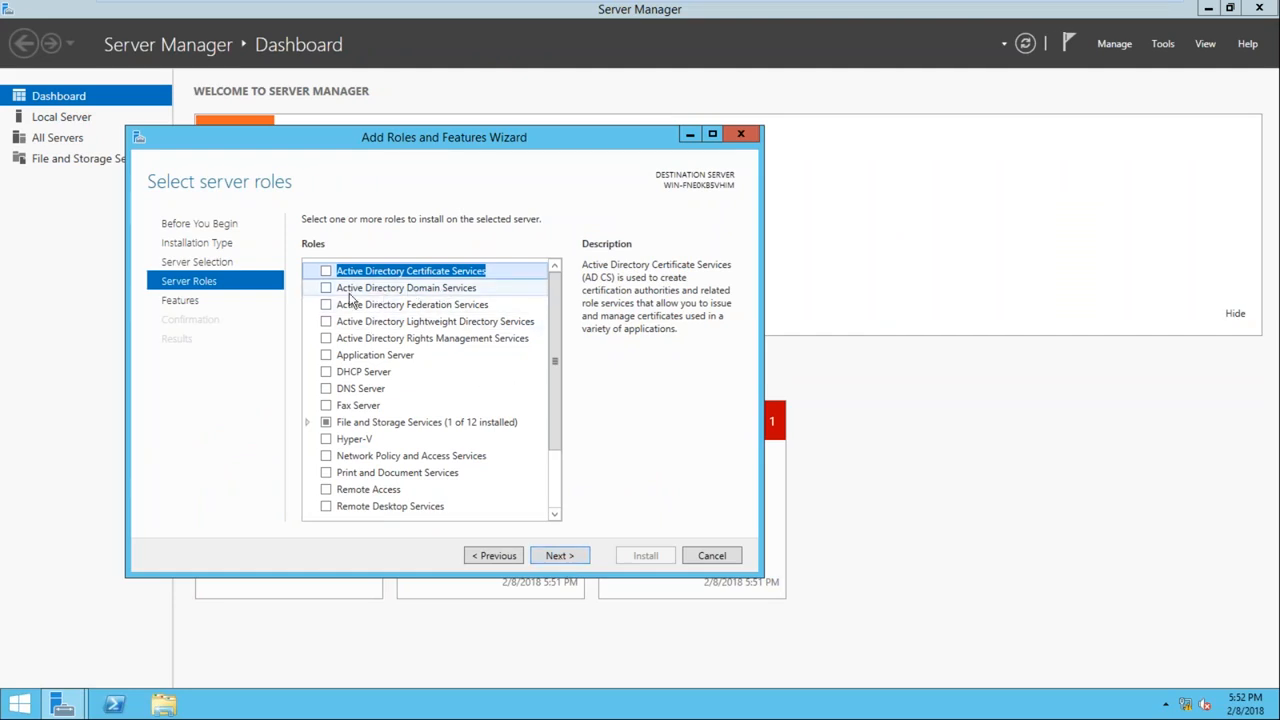
# Install the Active Directory Domain Services role with its required features and management tools, and close the wizard
pyautogui.click(326, 289)
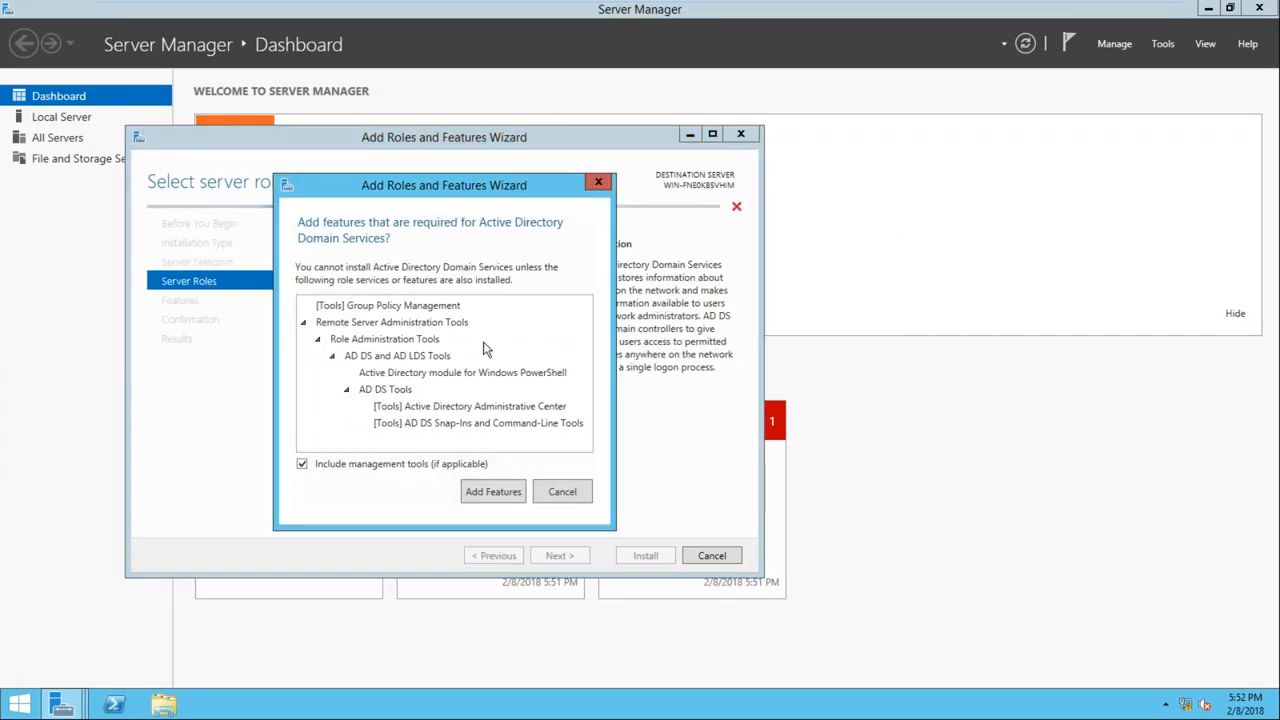
pyautogui.click(482, 494)
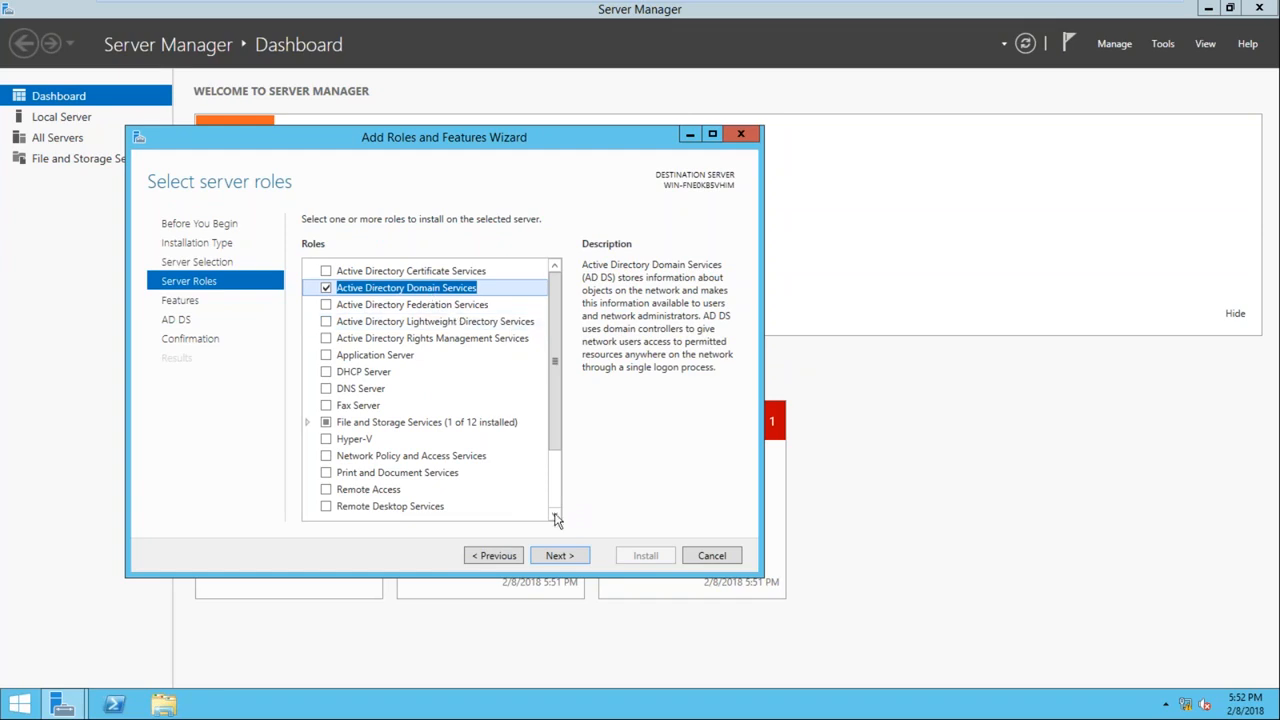
pyautogui.click(566, 560)
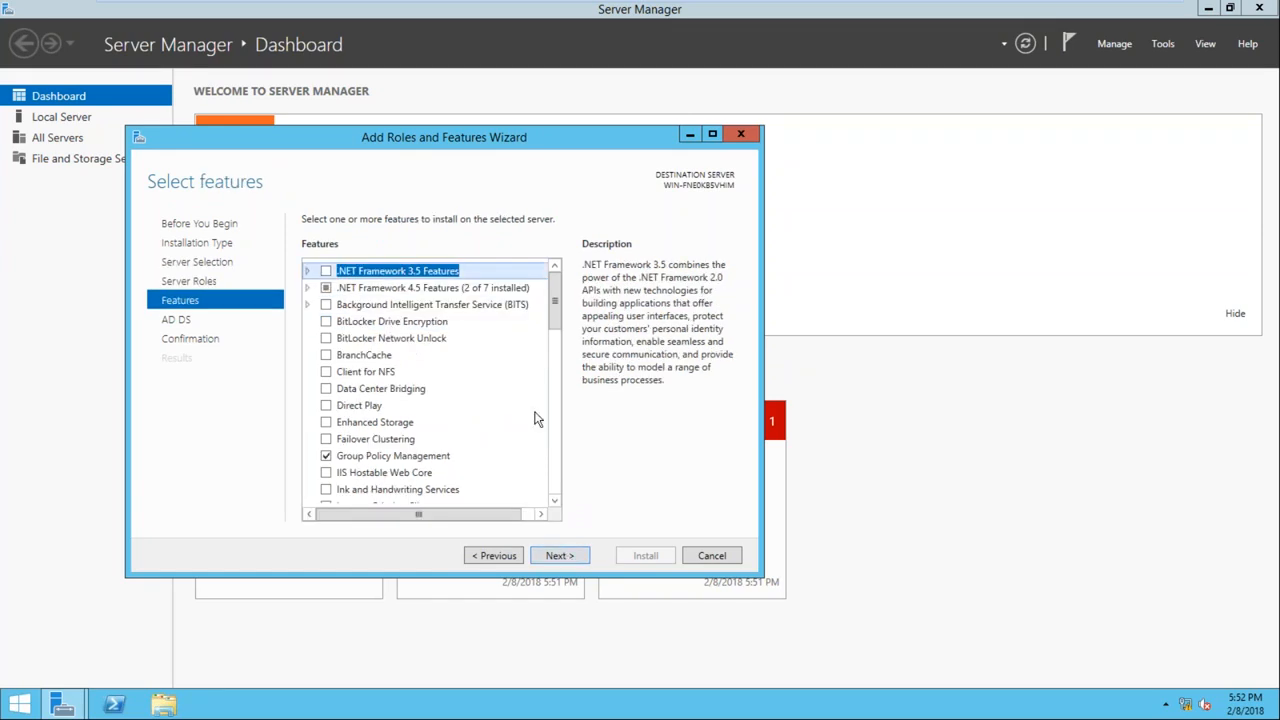
pyautogui.click(559, 558)
pyautogui.click(559, 558)
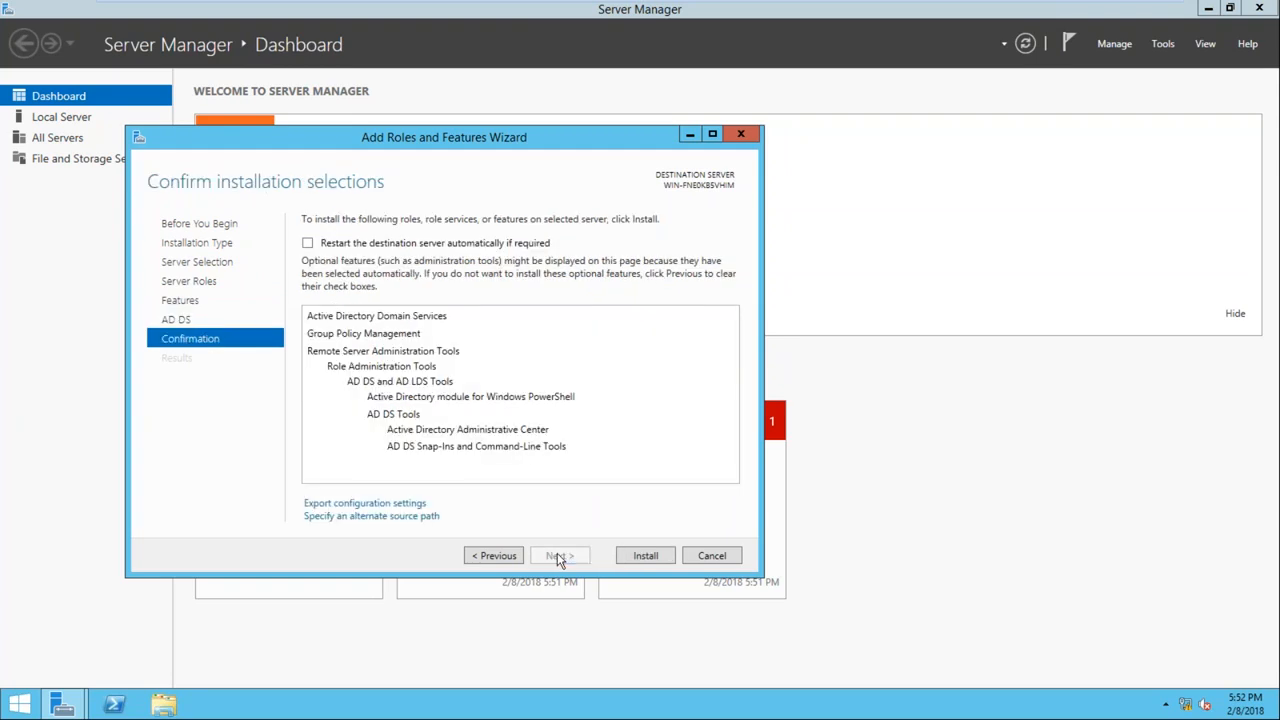
pyautogui.click(626, 560)
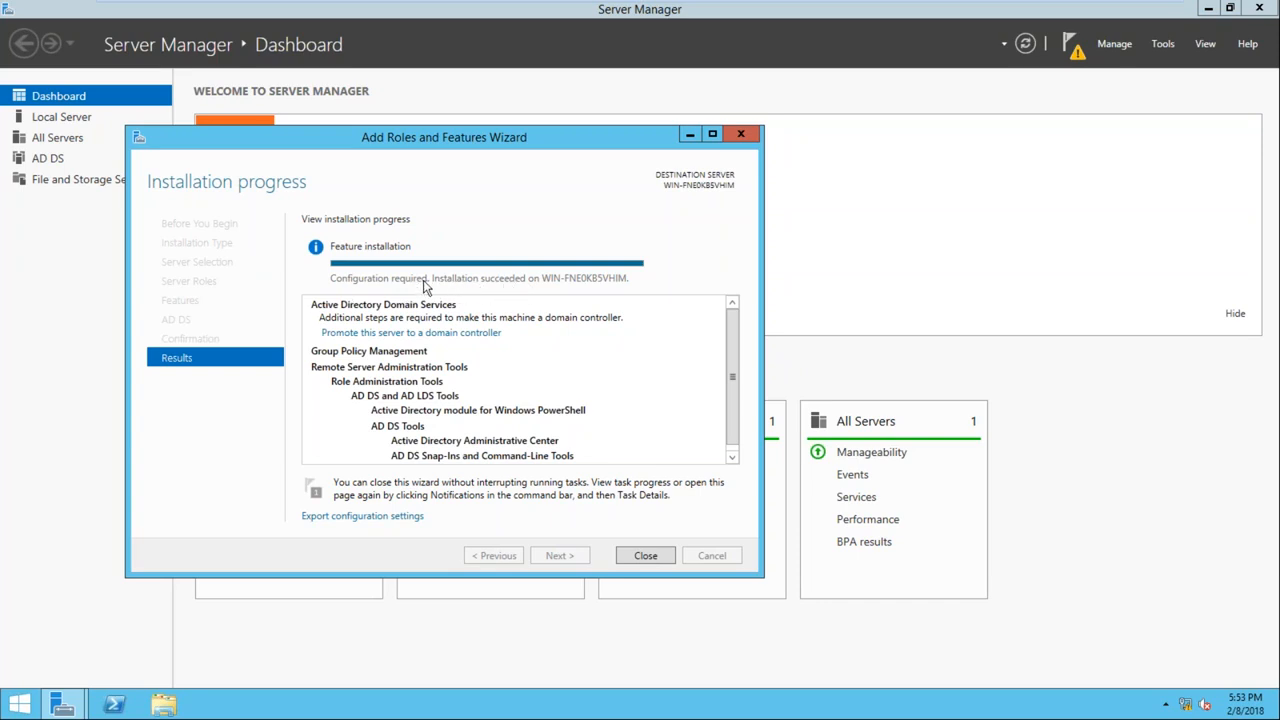
pyautogui.click(646, 556)
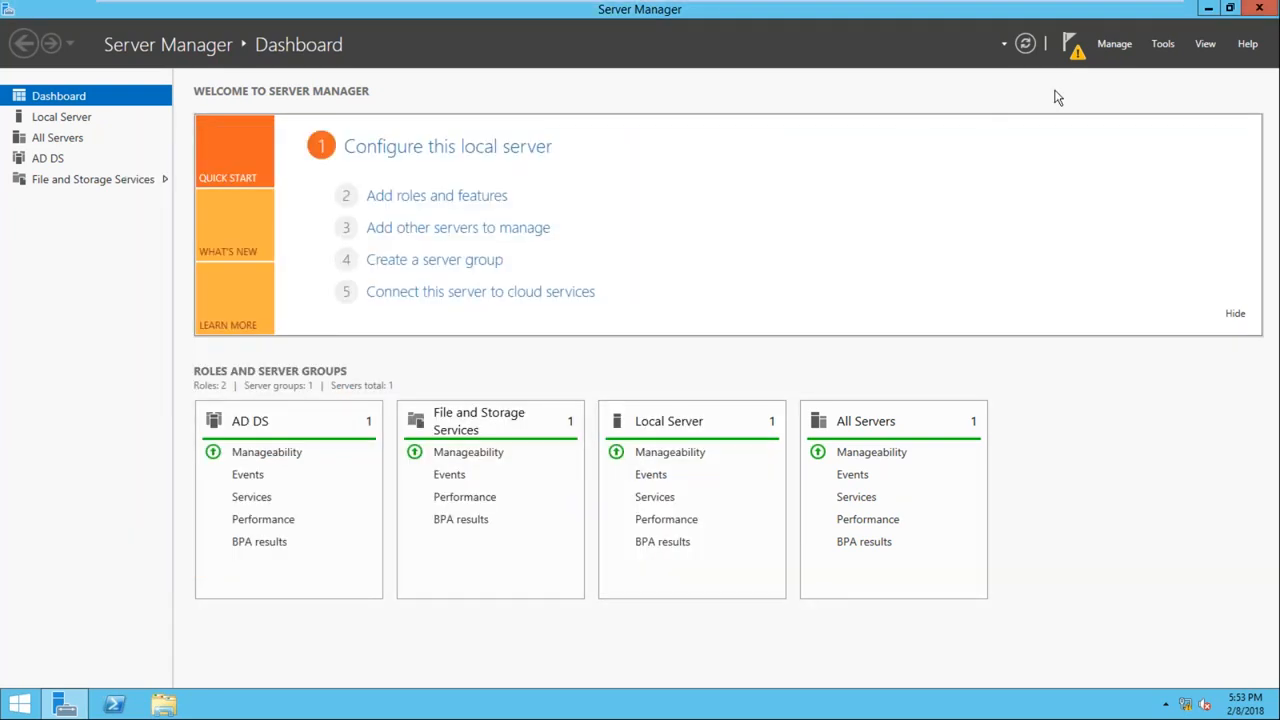
# Start promoting the server to a domain controller by adding a new forest with the root domain name optimize.com
pyautogui.click(1073, 52)
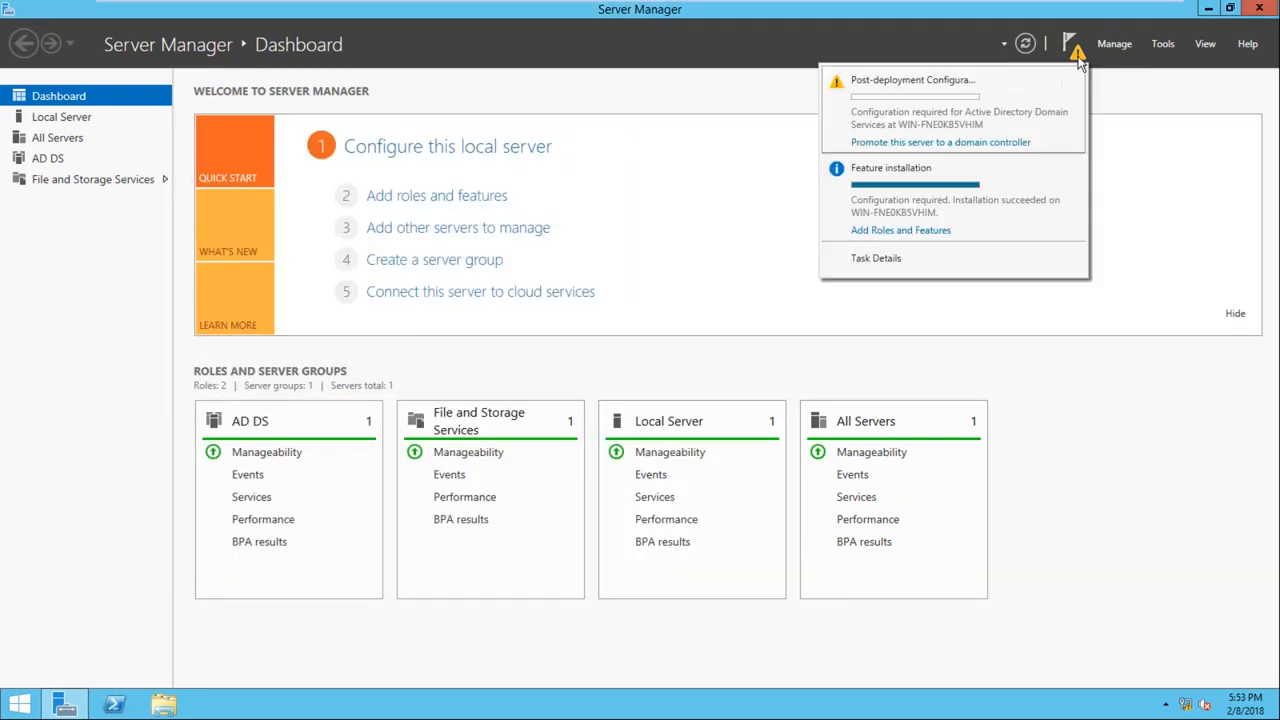
pyautogui.click(971, 145)
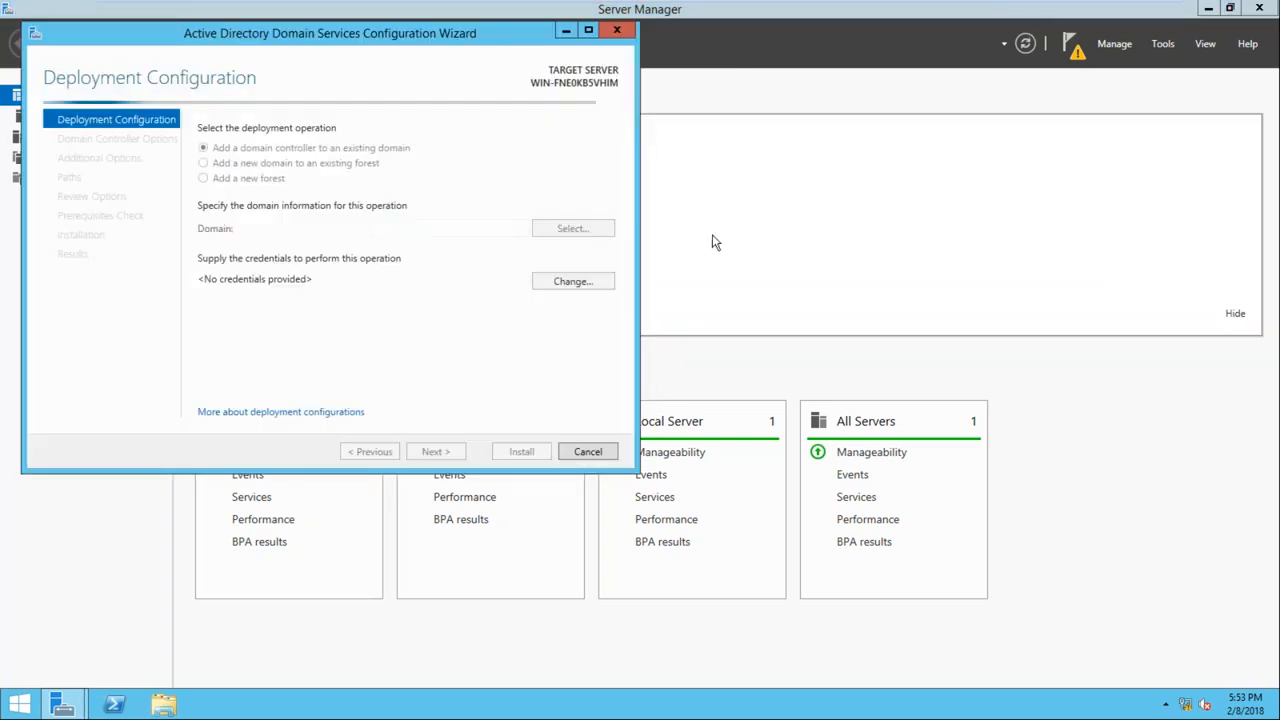
pyautogui.moveTo(319, 31); pyautogui.dragTo(524, 60)
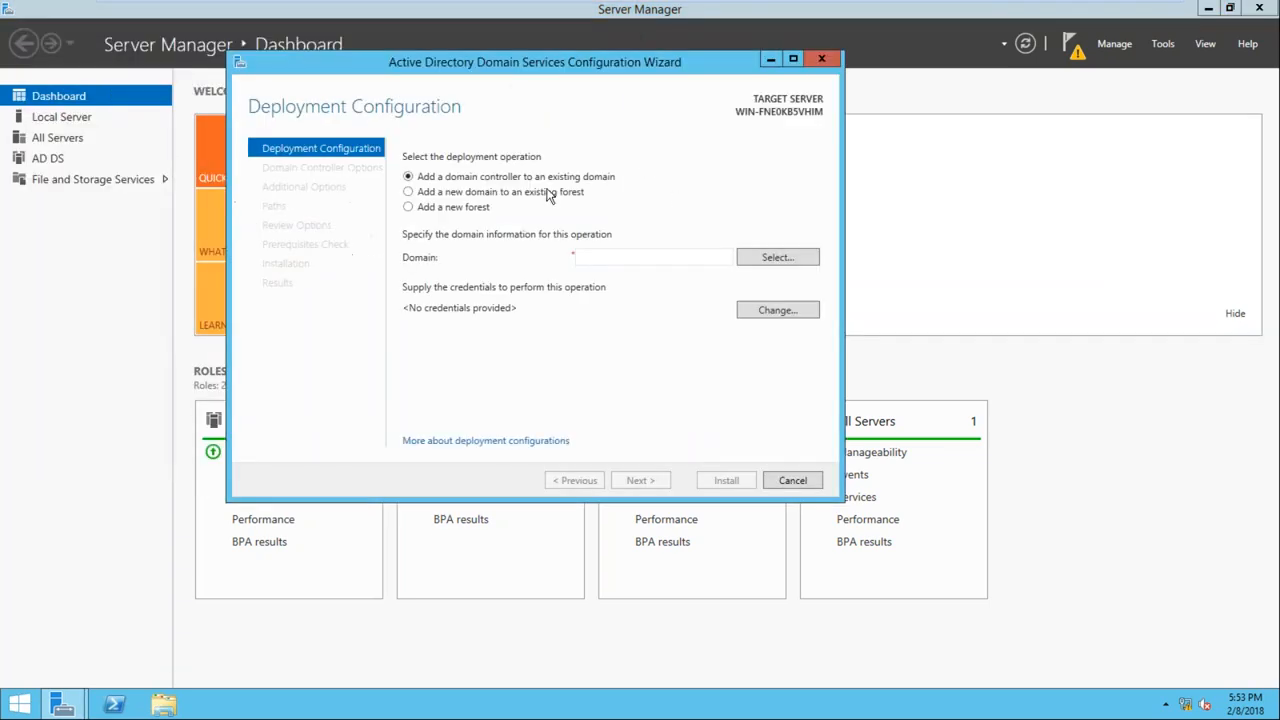
pyautogui.click(408, 207)
pyautogui.click(596, 258)
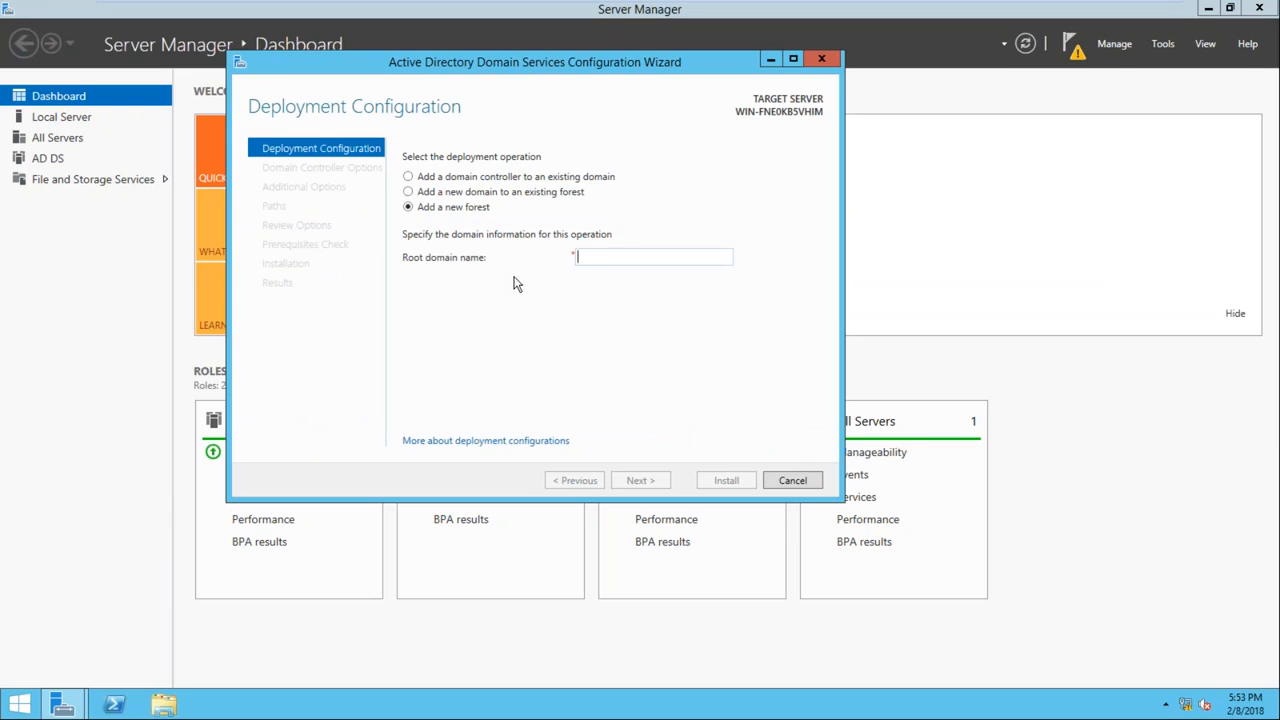
pyautogui.write('optimize.com')
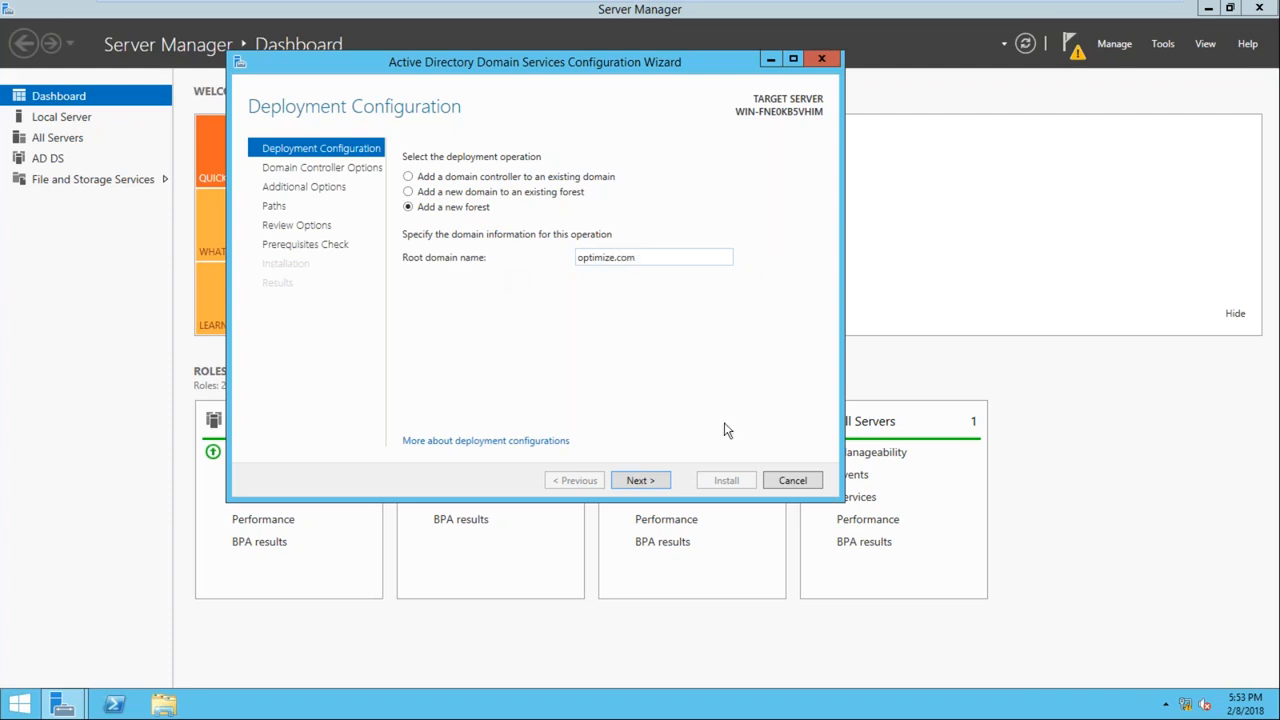
pyautogui.click(652, 481)
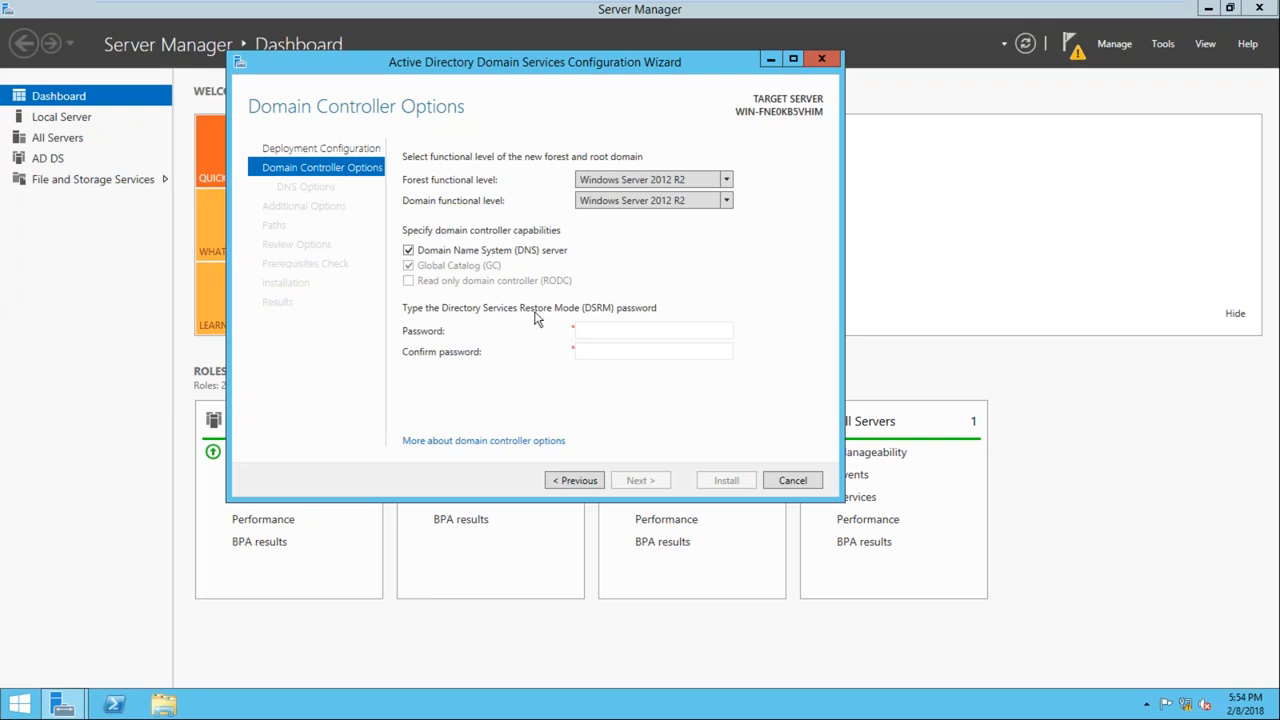
# Enter and confirm the Directory Services Restore Mode password and accept the domain controller options
pyautogui.click(591, 334)
pyautogui.write('********')
pyautogui.press('Tab')
pyautogui.write('********')
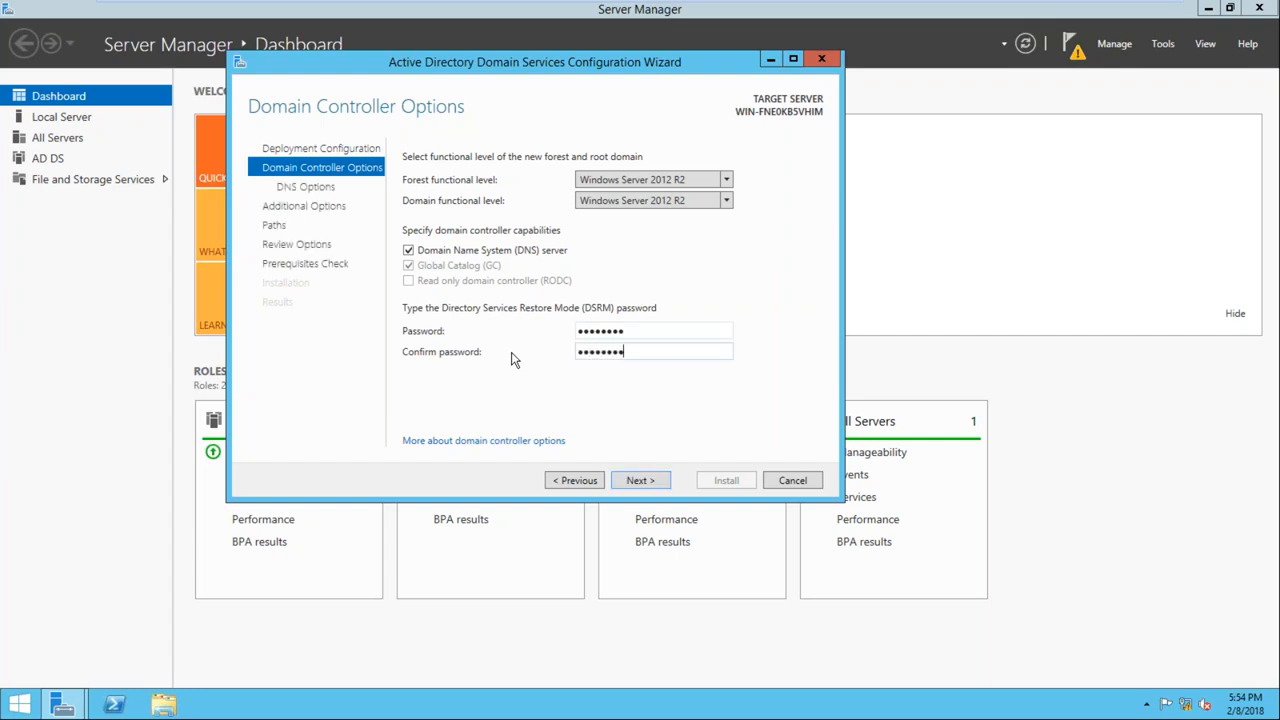
pyautogui.click(636, 481)
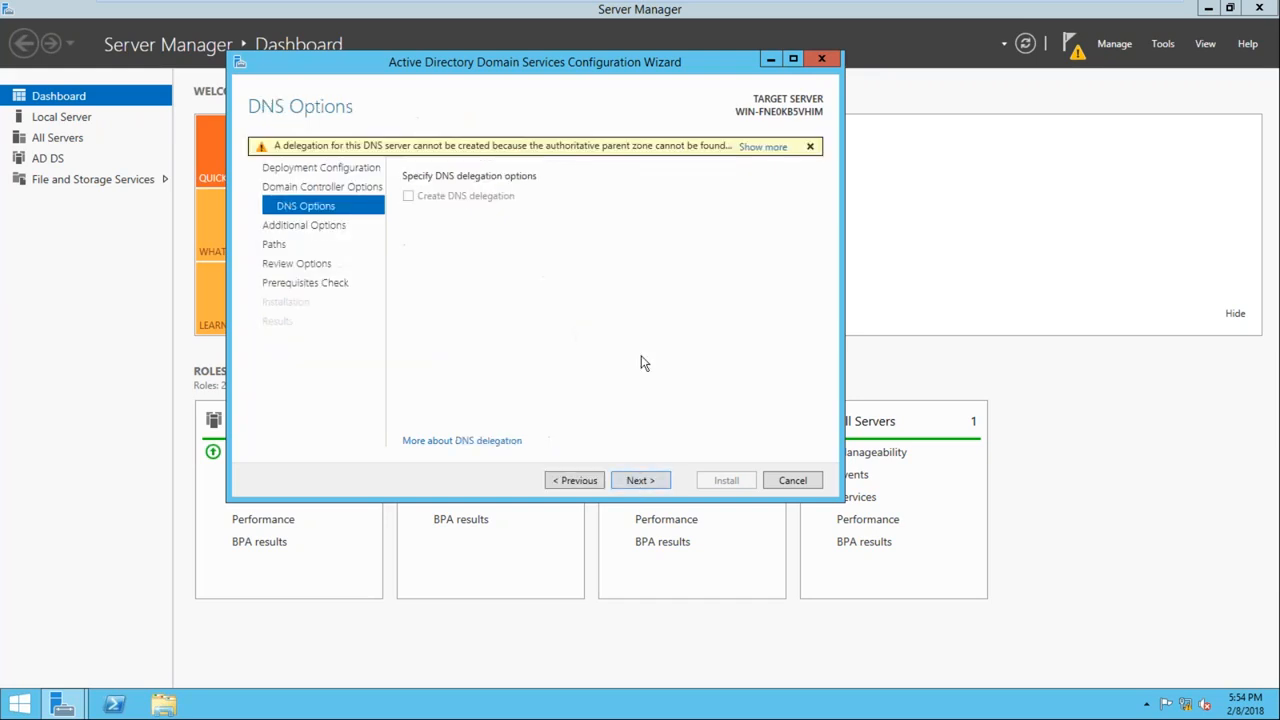
# Accept the DNS options, the NetBIOS domain name OPTIMIZE and the default folder paths, and continue to the prerequisites check
pyautogui.click(635, 481)
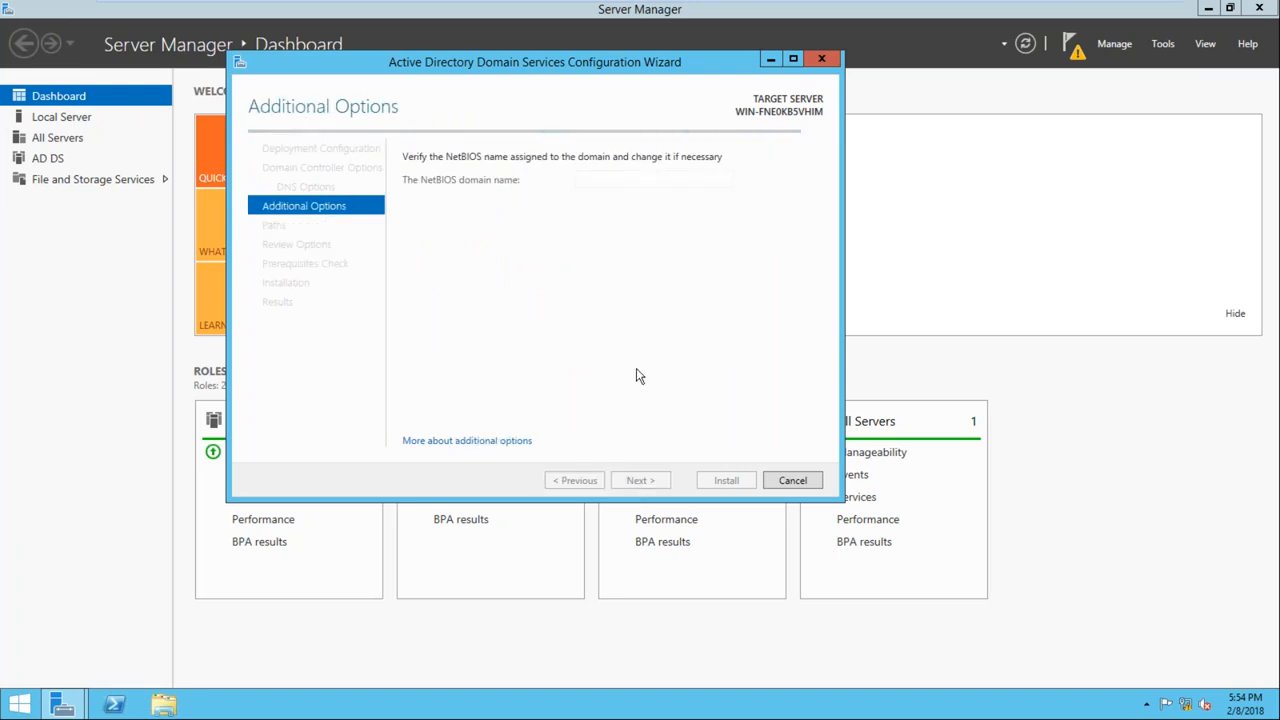
pyautogui.click(20, 704)
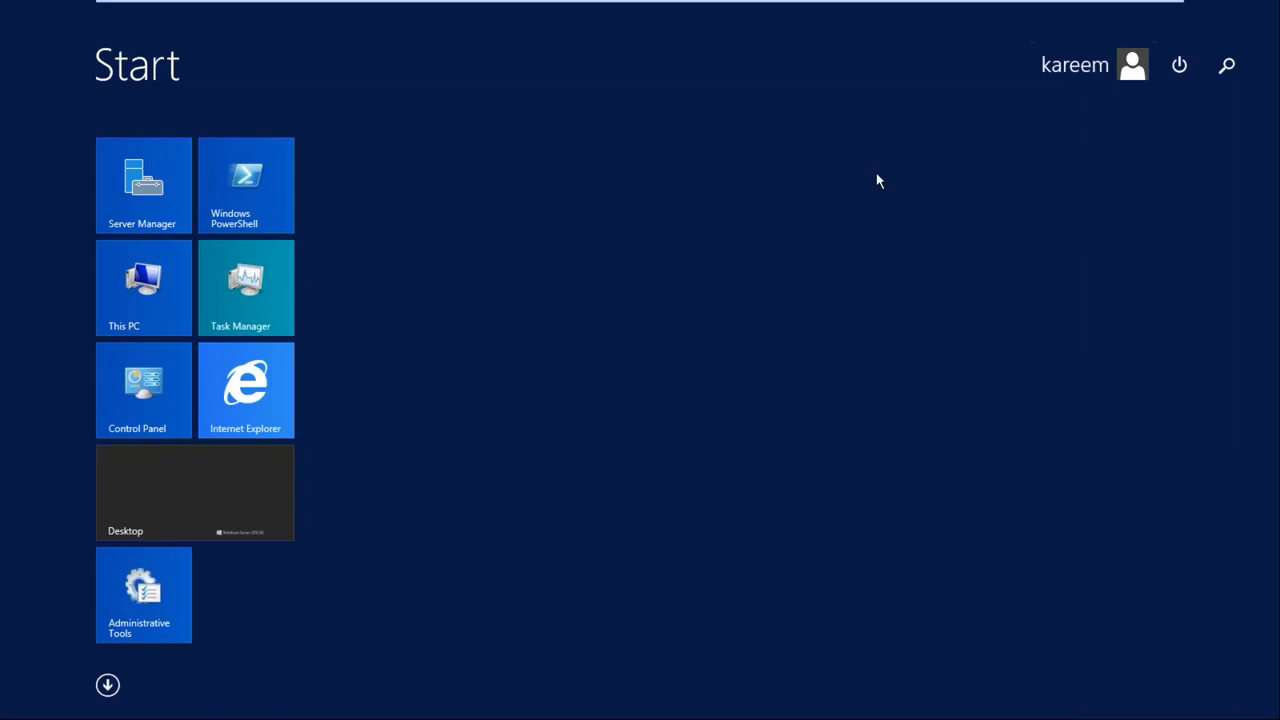
pyautogui.click(221, 489)
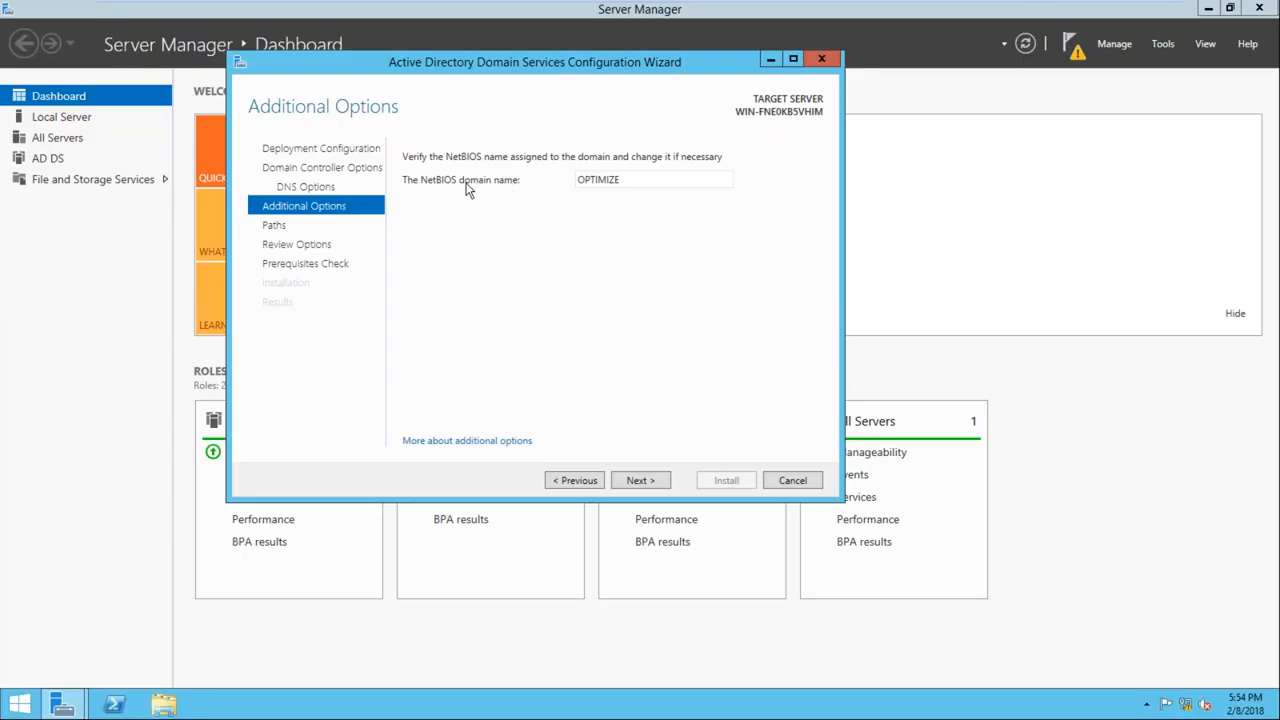
pyautogui.doubleClick(656, 177)
pyautogui.click(643, 480)
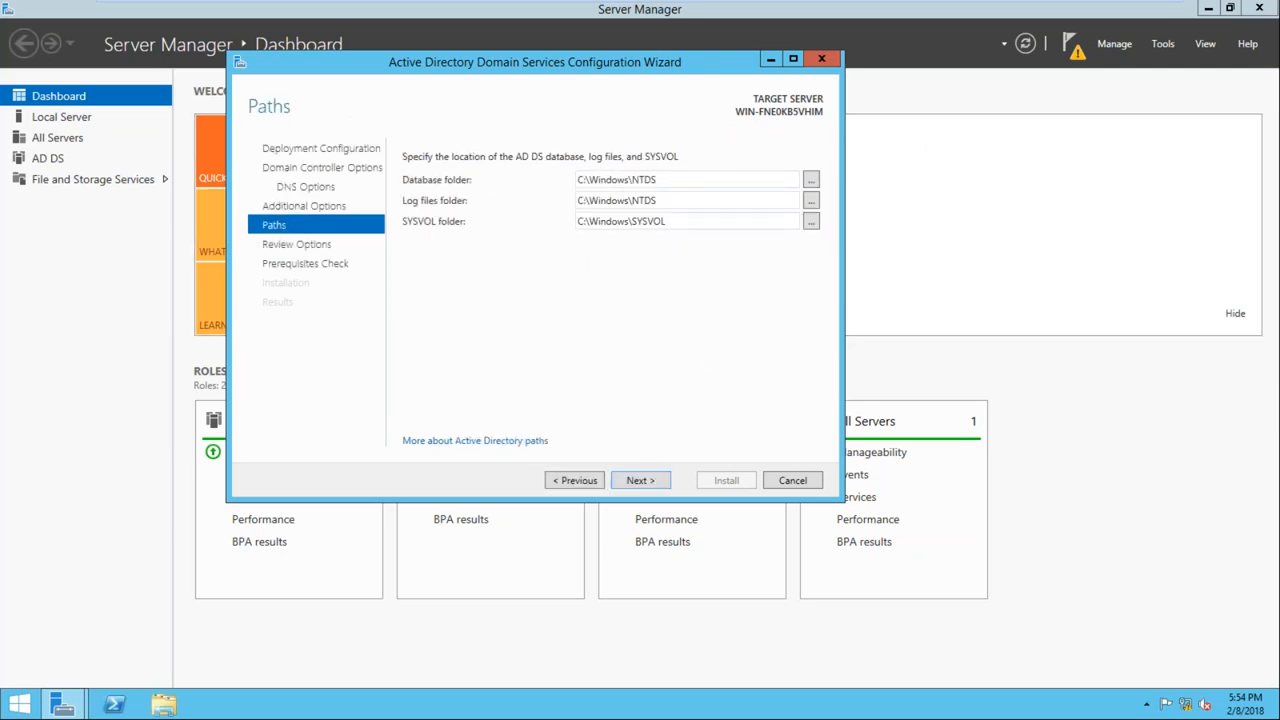
pyautogui.click(635, 481)
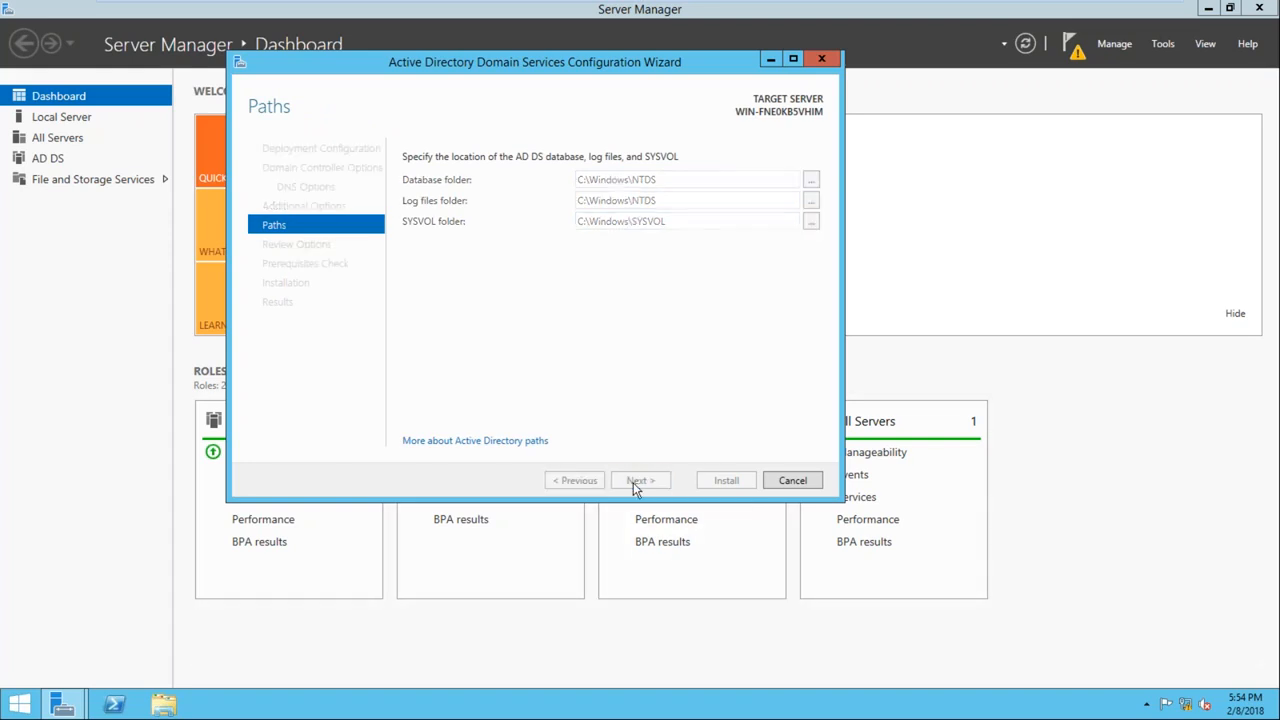
pyautogui.click(640, 480)
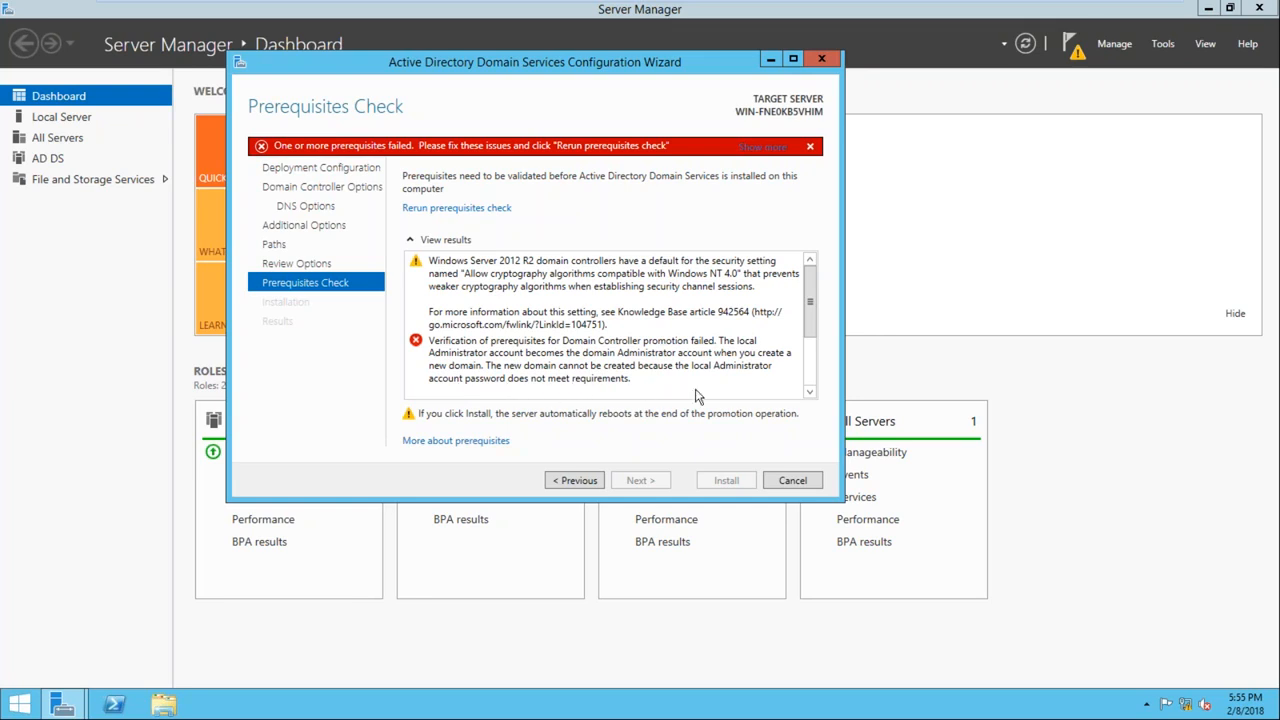
# Open Computer Management and display the local user accounts
pyautogui.click(1163, 43)
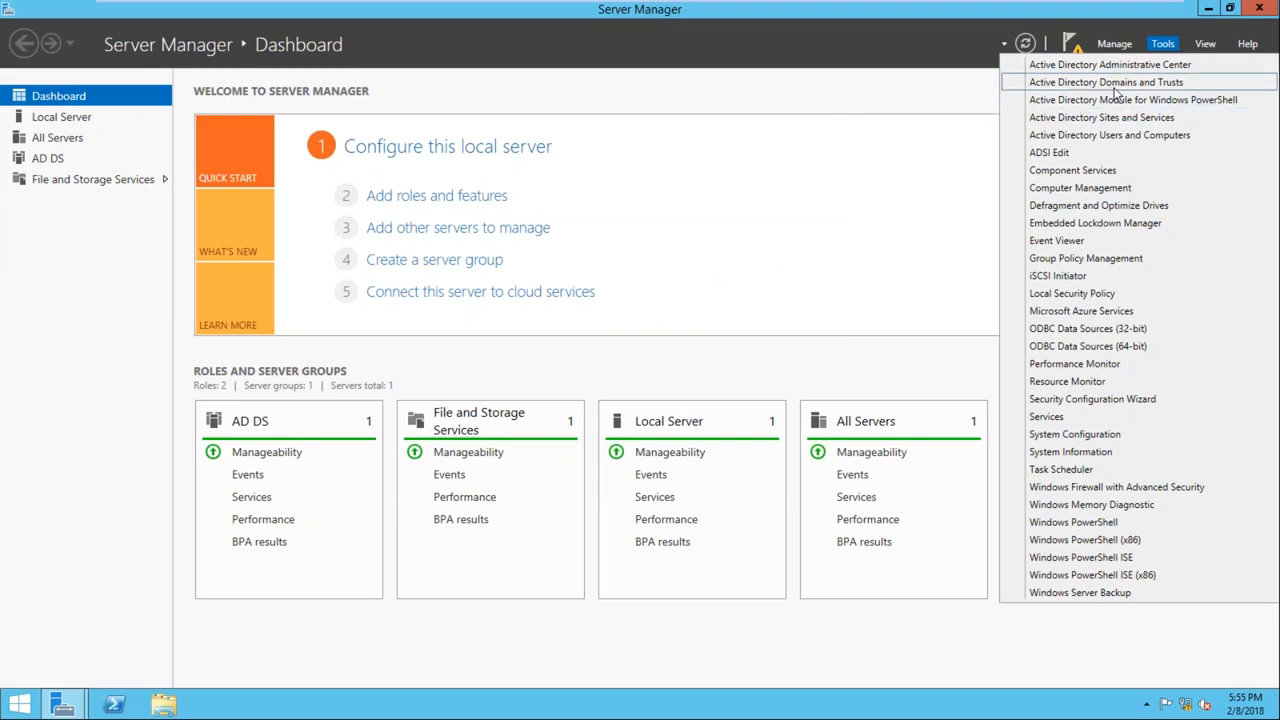
pyautogui.click(1082, 192)
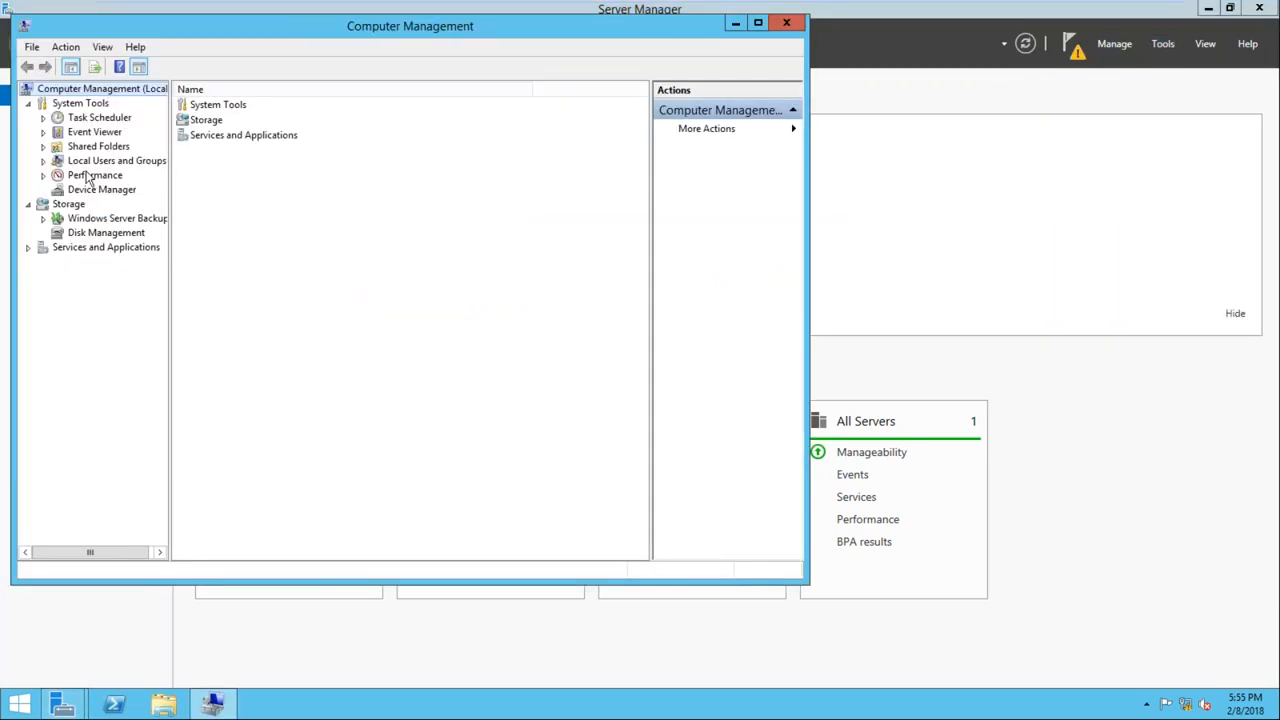
pyautogui.click(43, 160)
pyautogui.click(86, 177)
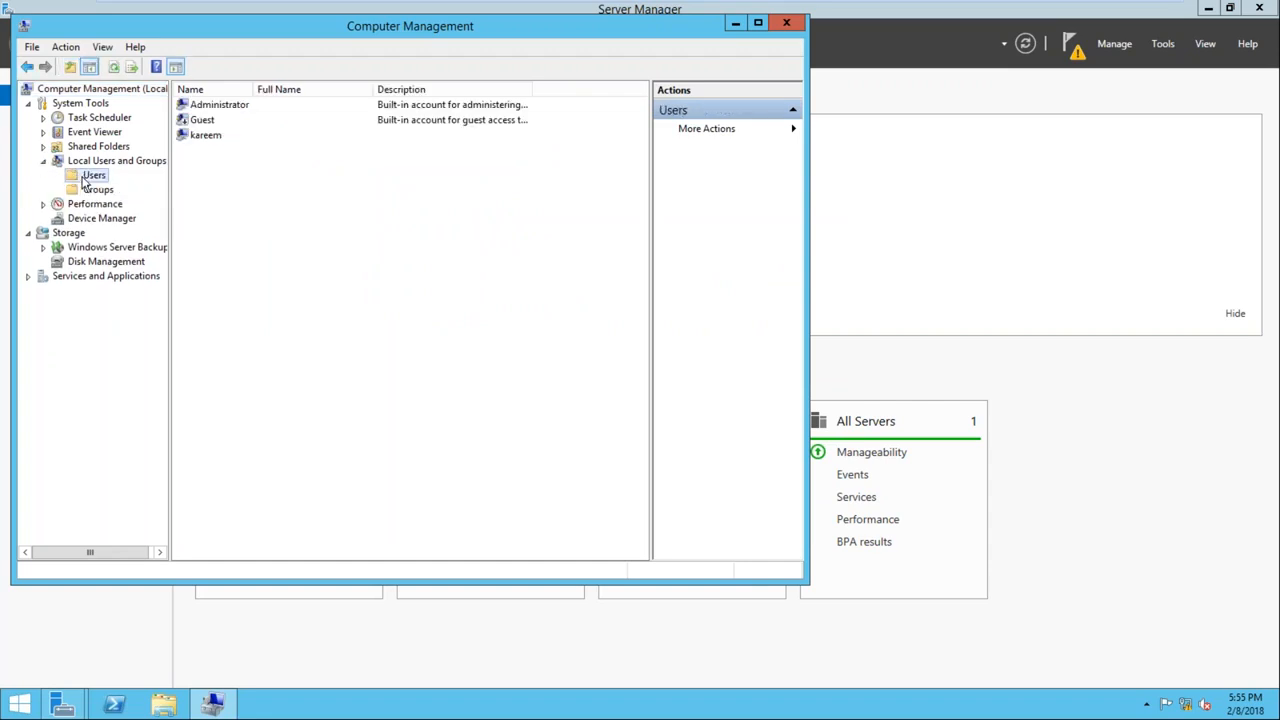
# Set and confirm a new password for the local Administrator account
pyautogui.rightClick(224, 112)
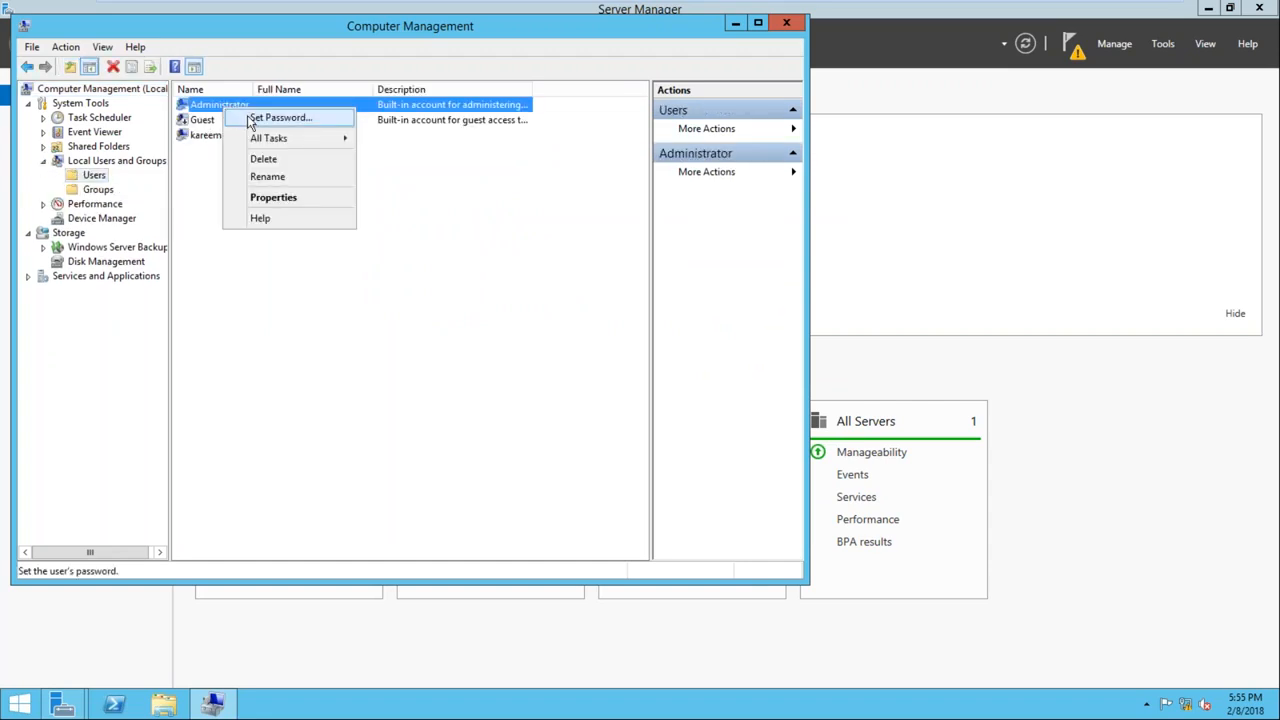
pyautogui.click(280, 118)
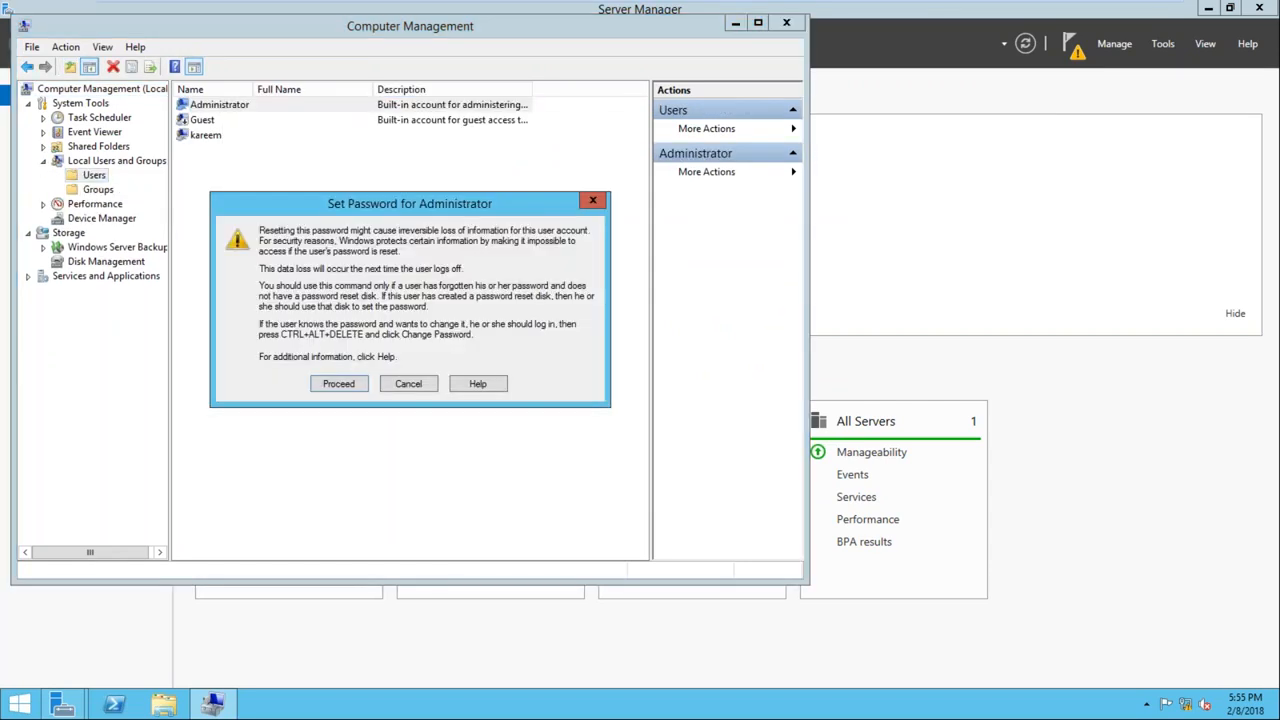
pyautogui.click(338, 384)
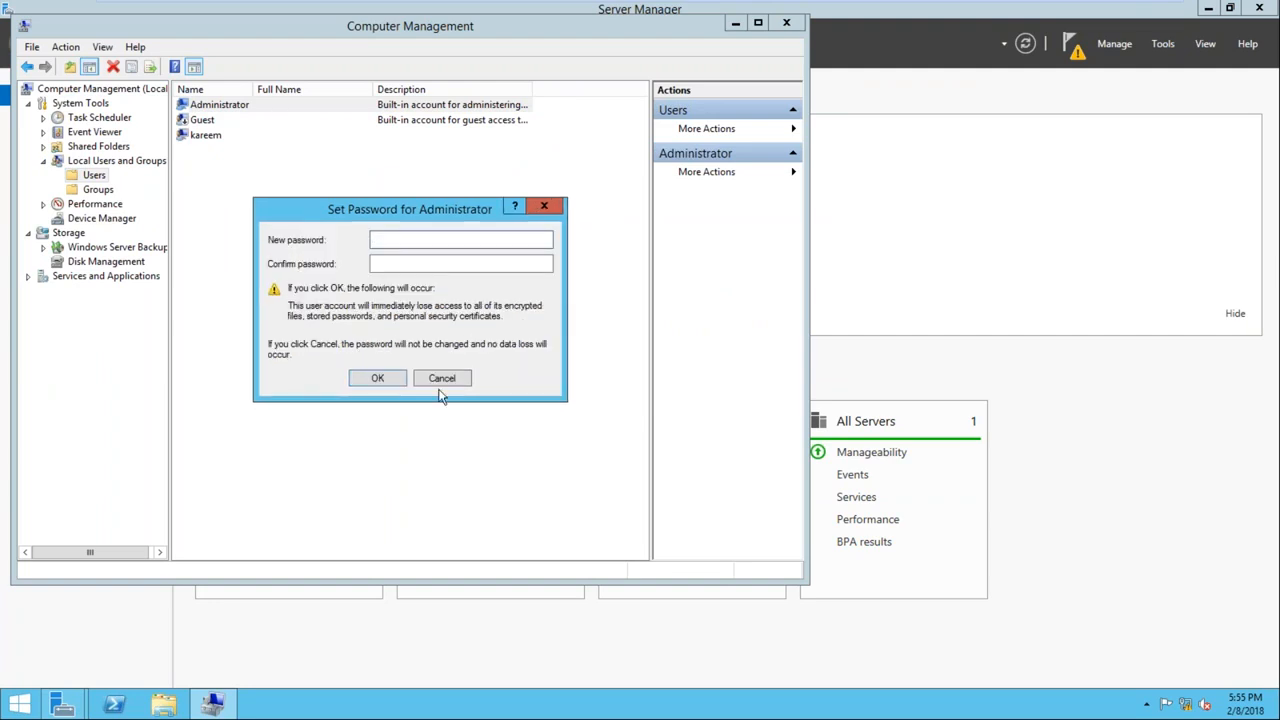
pyautogui.write('********')
pyautogui.press('Tab')
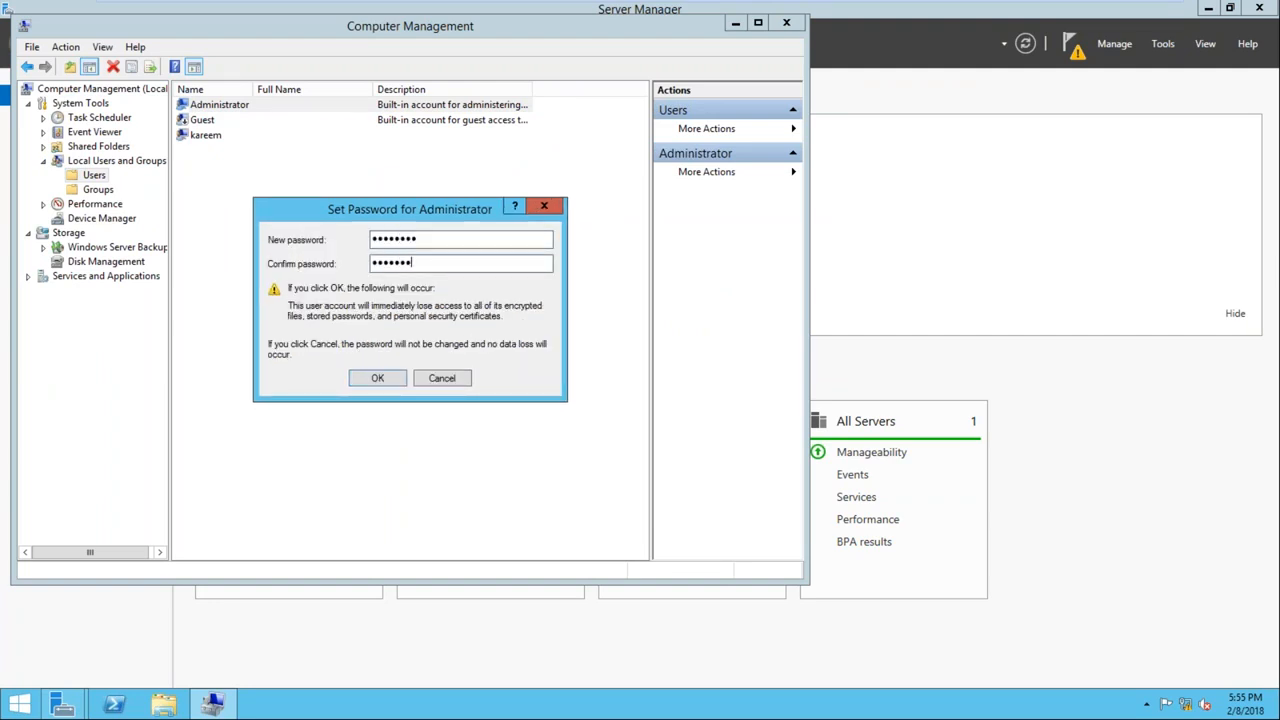
pyautogui.click(376, 379)
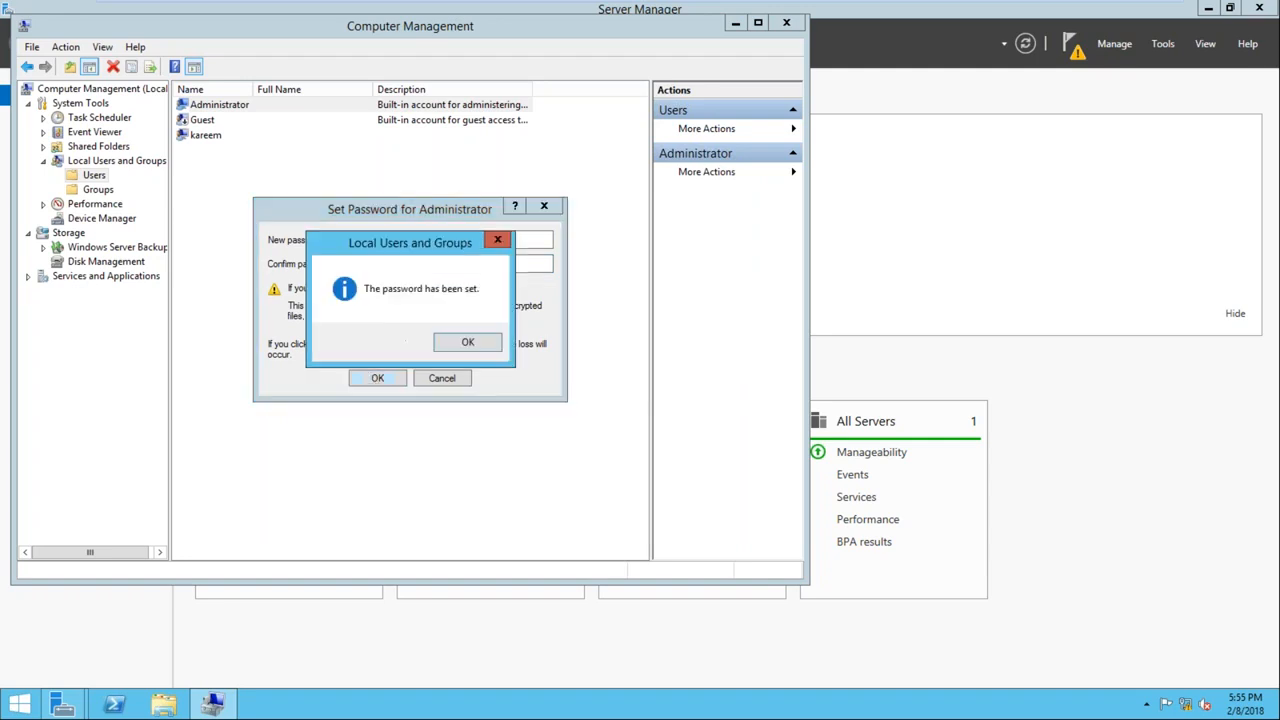
pyautogui.click(466, 343)
# Set and confirm a new password for the personal local account listed below Guest
pyautogui.rightClick(217, 137)
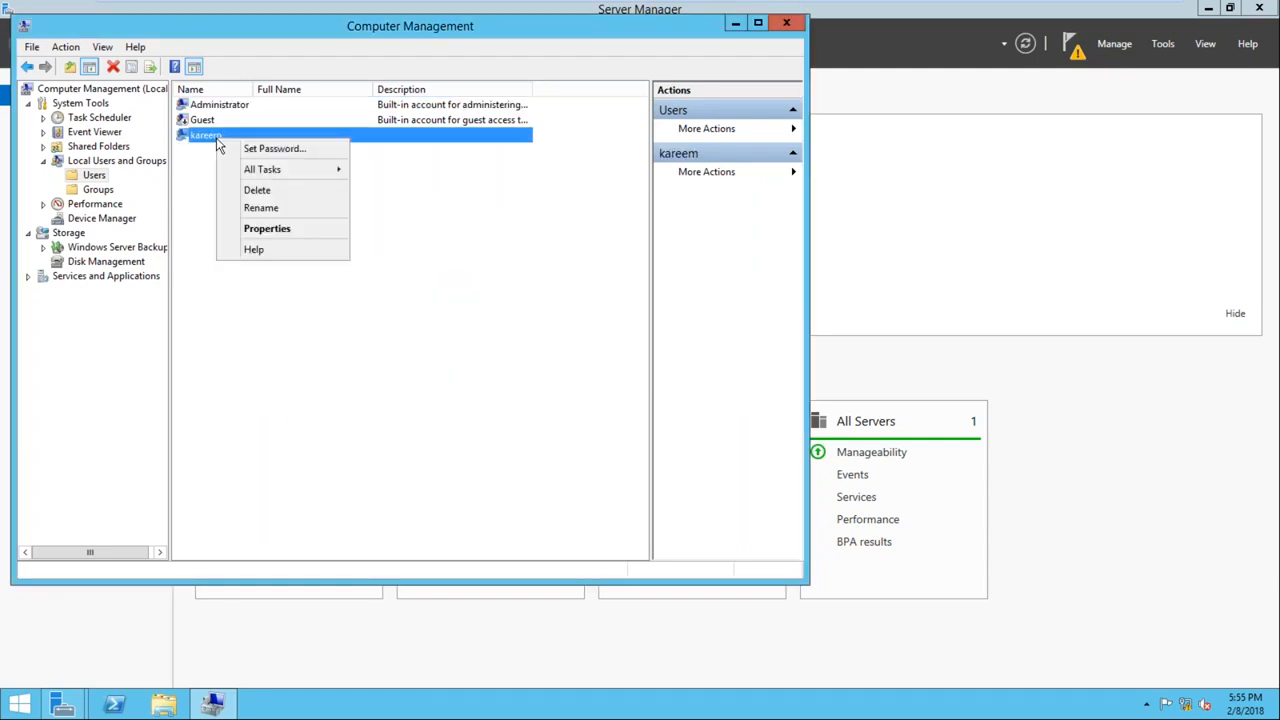
pyautogui.click(241, 150)
pyautogui.click(356, 386)
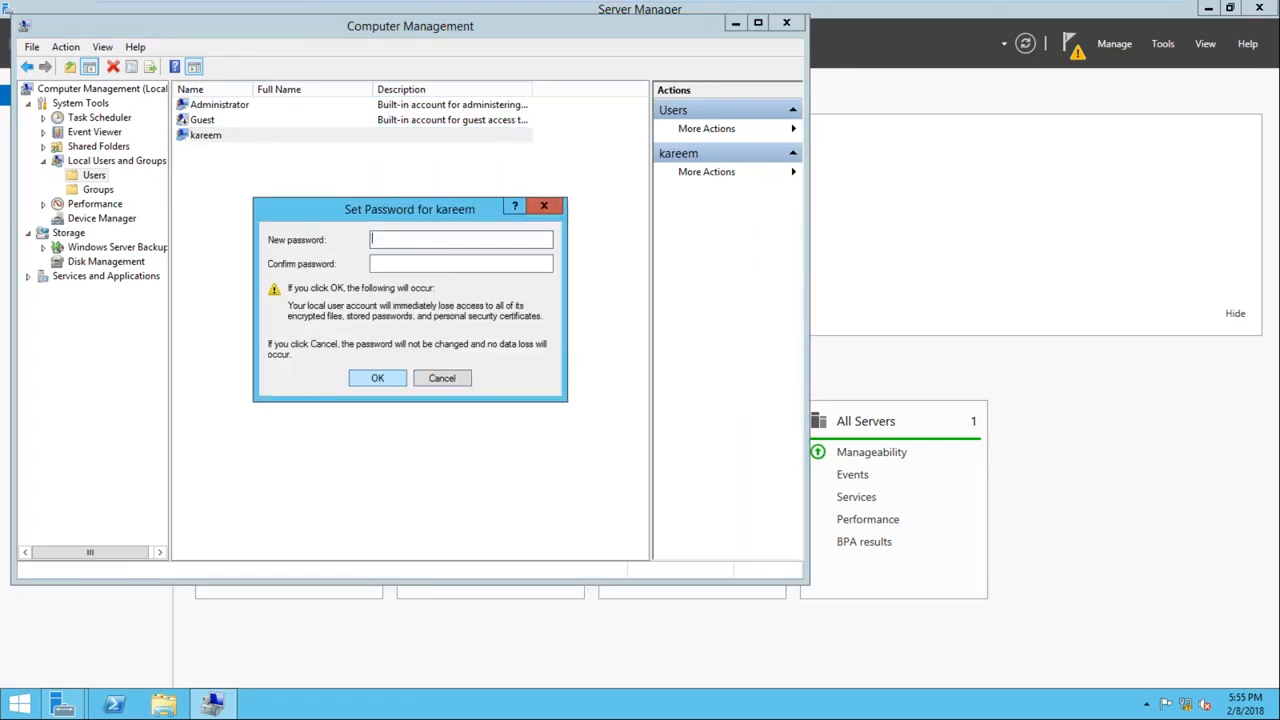
pyautogui.write('••••••')
pyautogui.press('Tab')
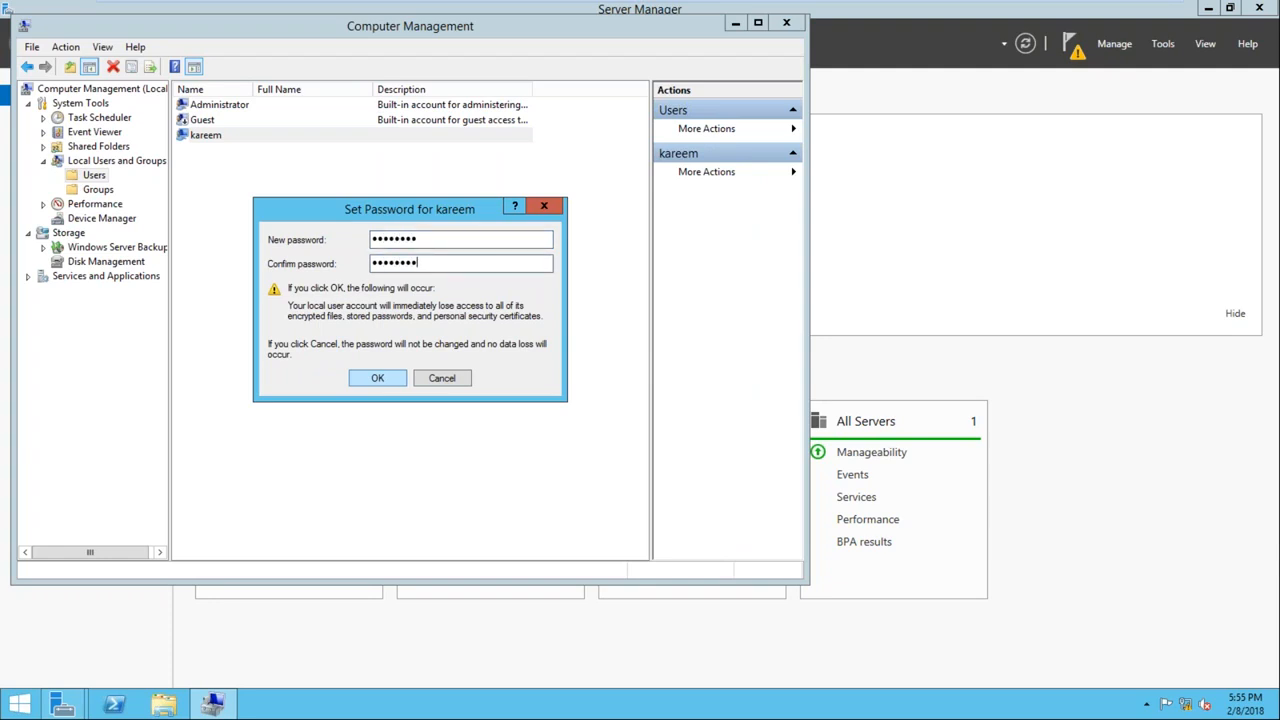
pyautogui.click(377, 378)
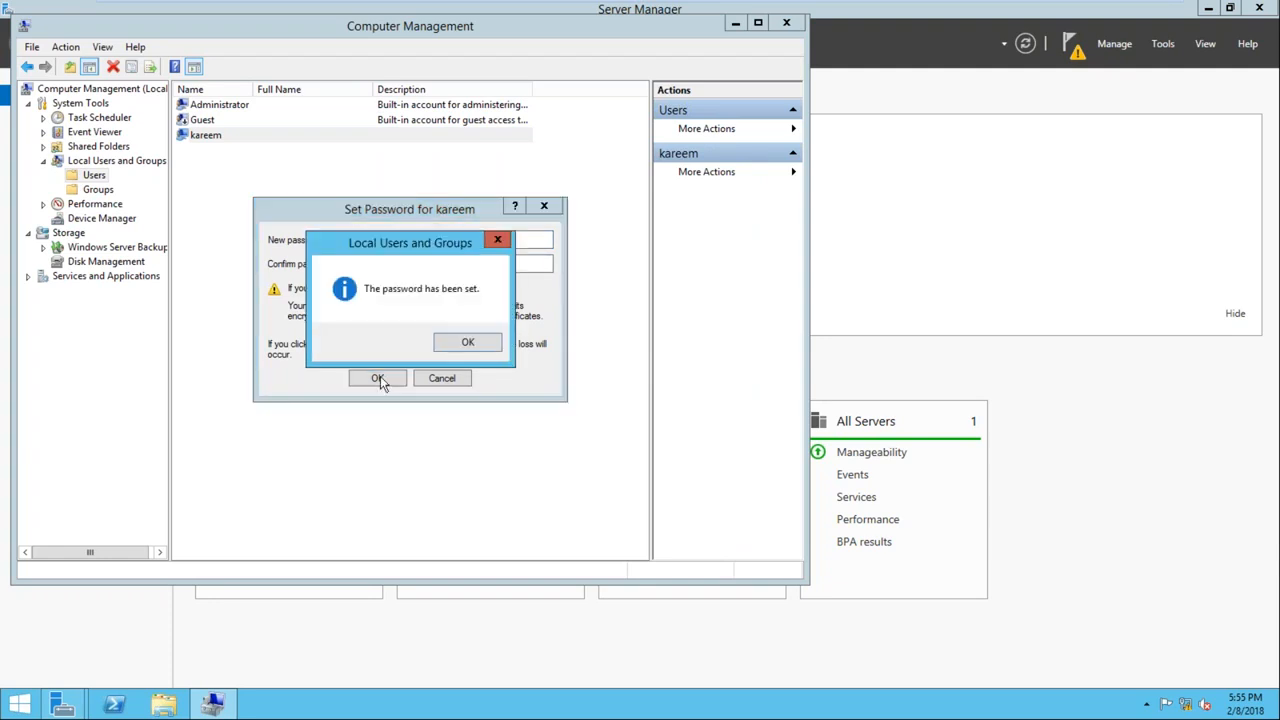
pyautogui.click(463, 343)
# Return to the Active Directory Domain Services configuration wizard, rerun the prerequisites check and install the domain controller
pyautogui.click(212, 705)
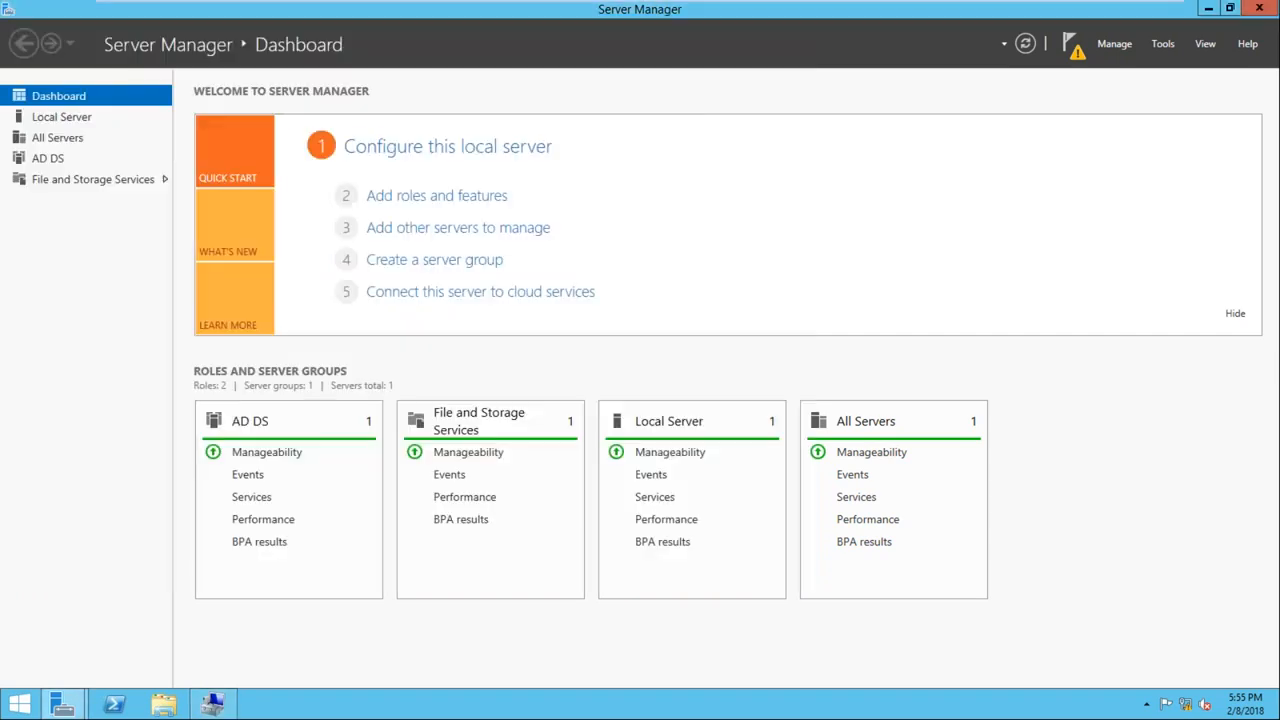
pyautogui.click(212, 708)
pyautogui.click(212, 708)
pyautogui.click(212, 707)
pyautogui.moveTo(70, 707)
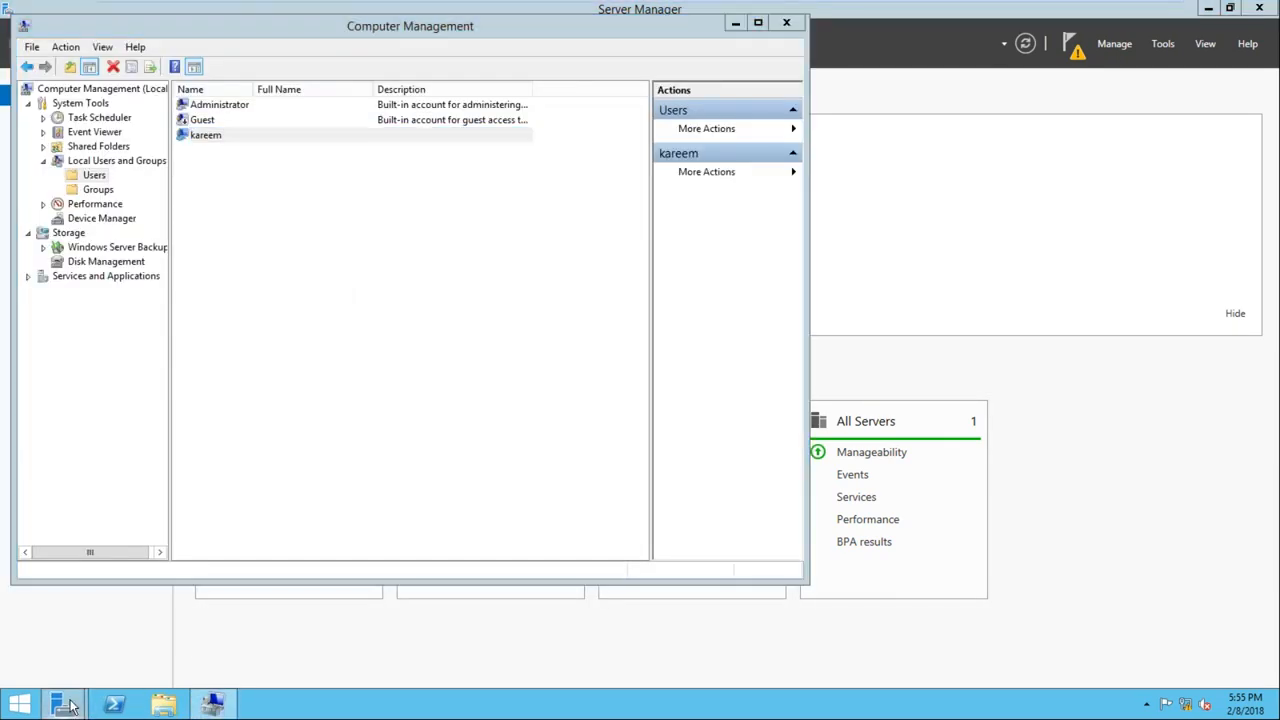
pyautogui.click(268, 630)
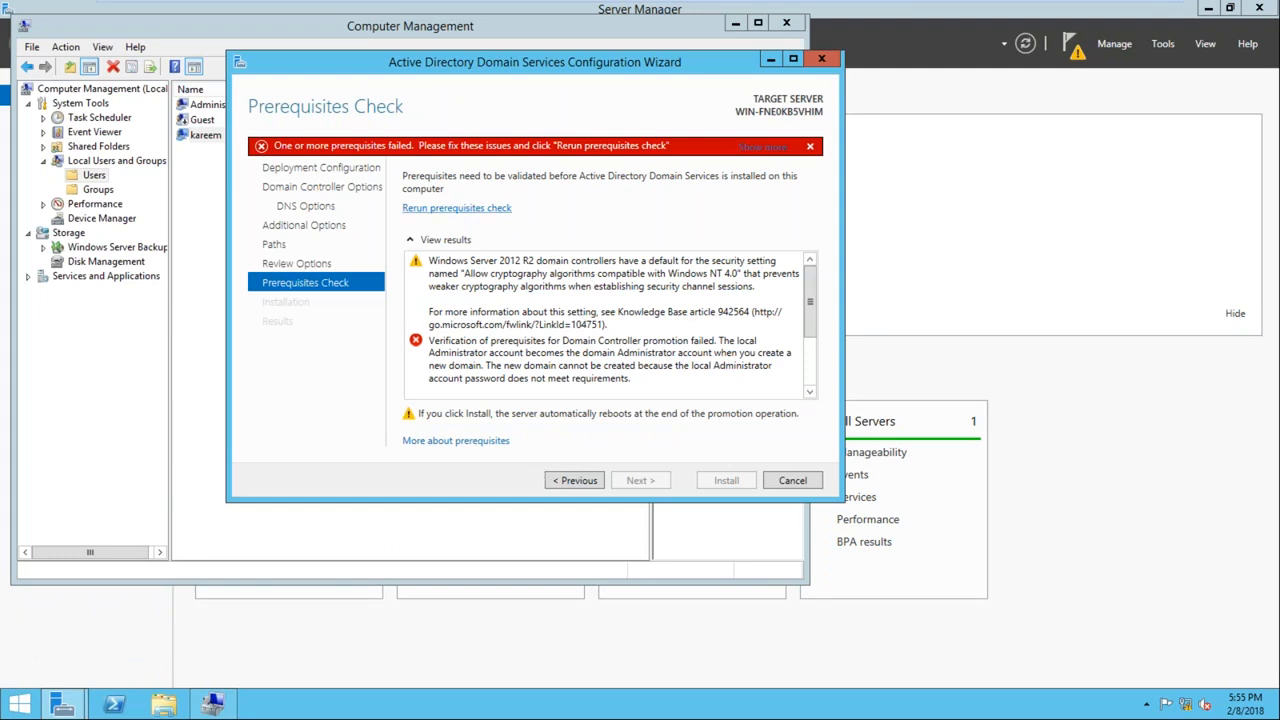
pyautogui.click(456, 208)
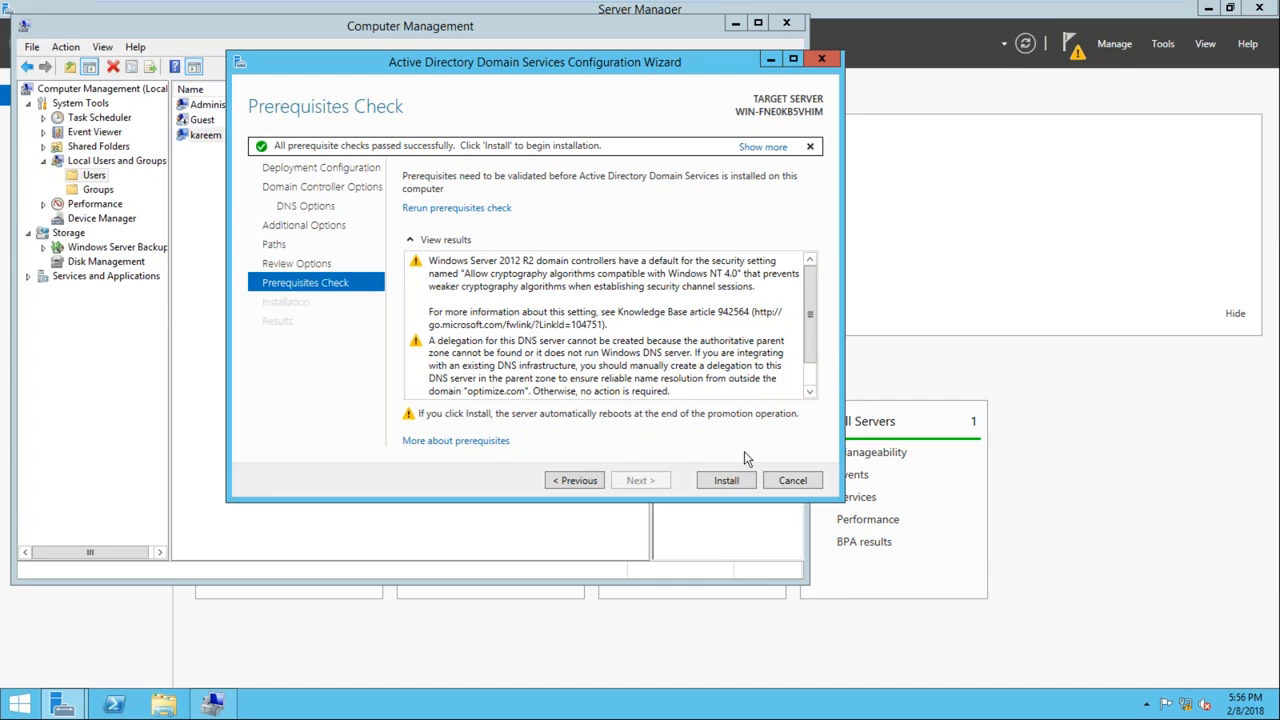
pyautogui.click(726, 481)
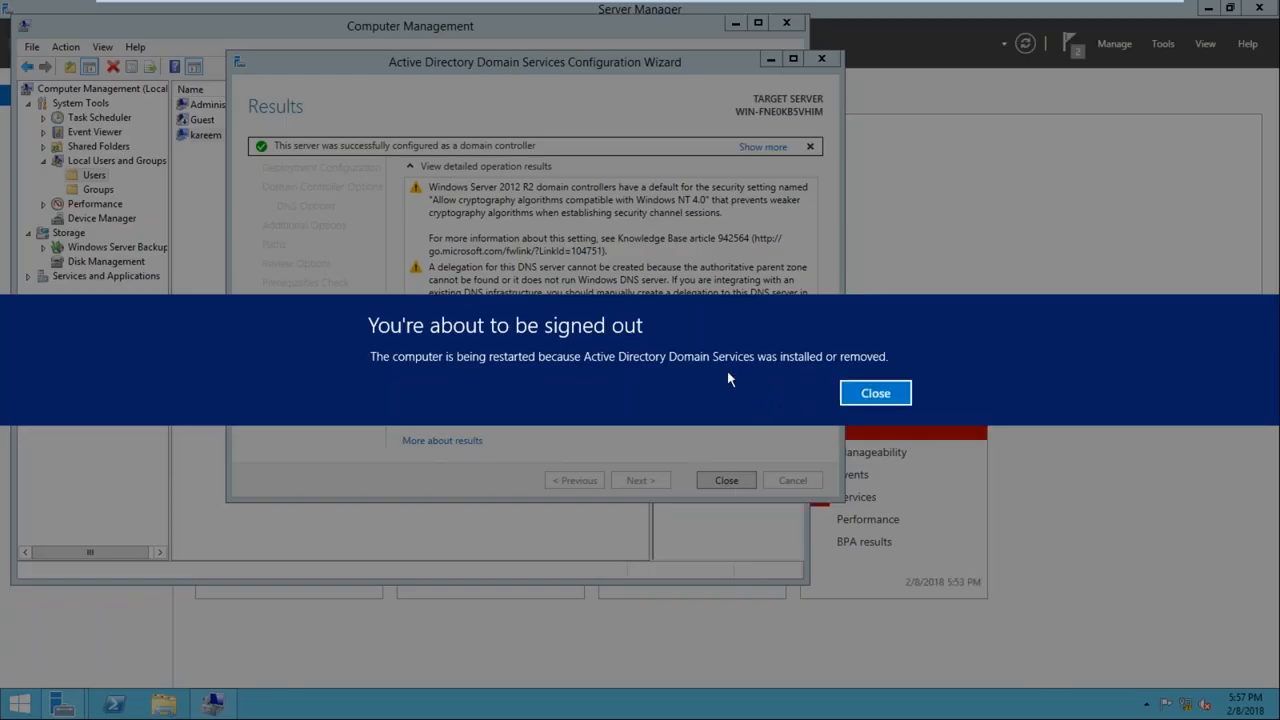
# Dismiss the sign-out notice and close the configuration wizard and Computer Management
pyautogui.click(876, 394)
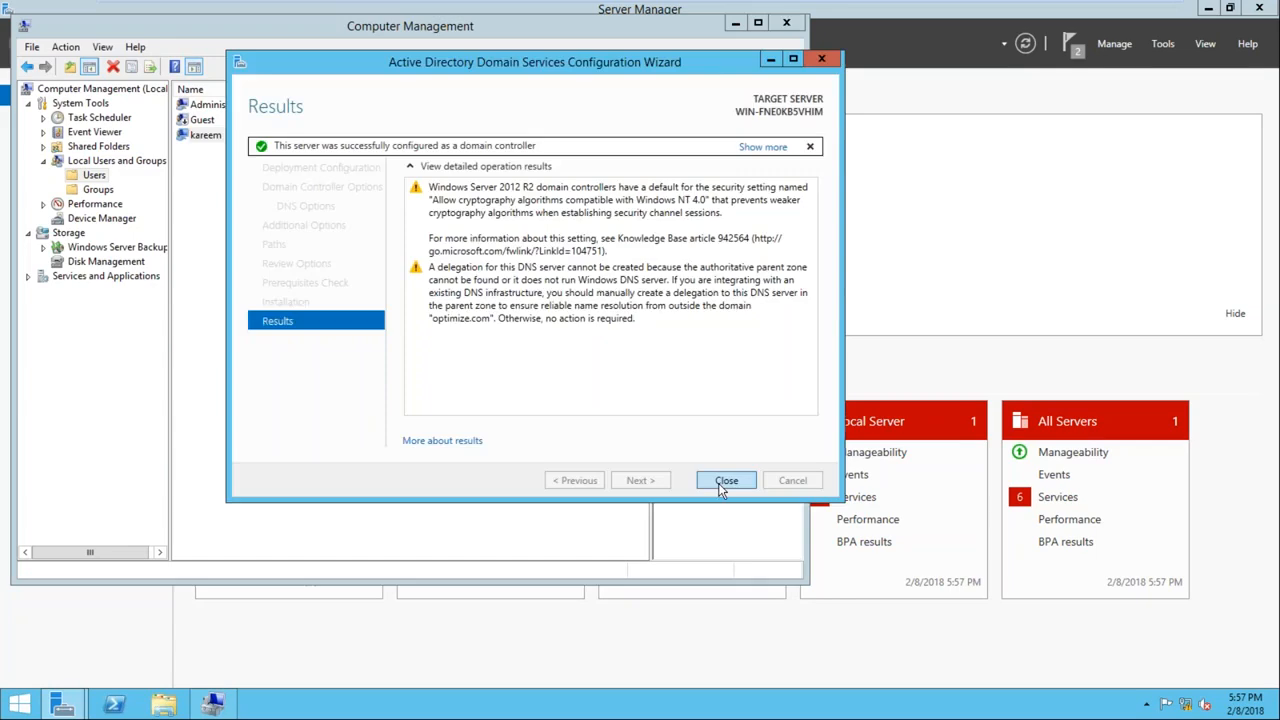
pyautogui.click(722, 487)
pyautogui.click(789, 24)
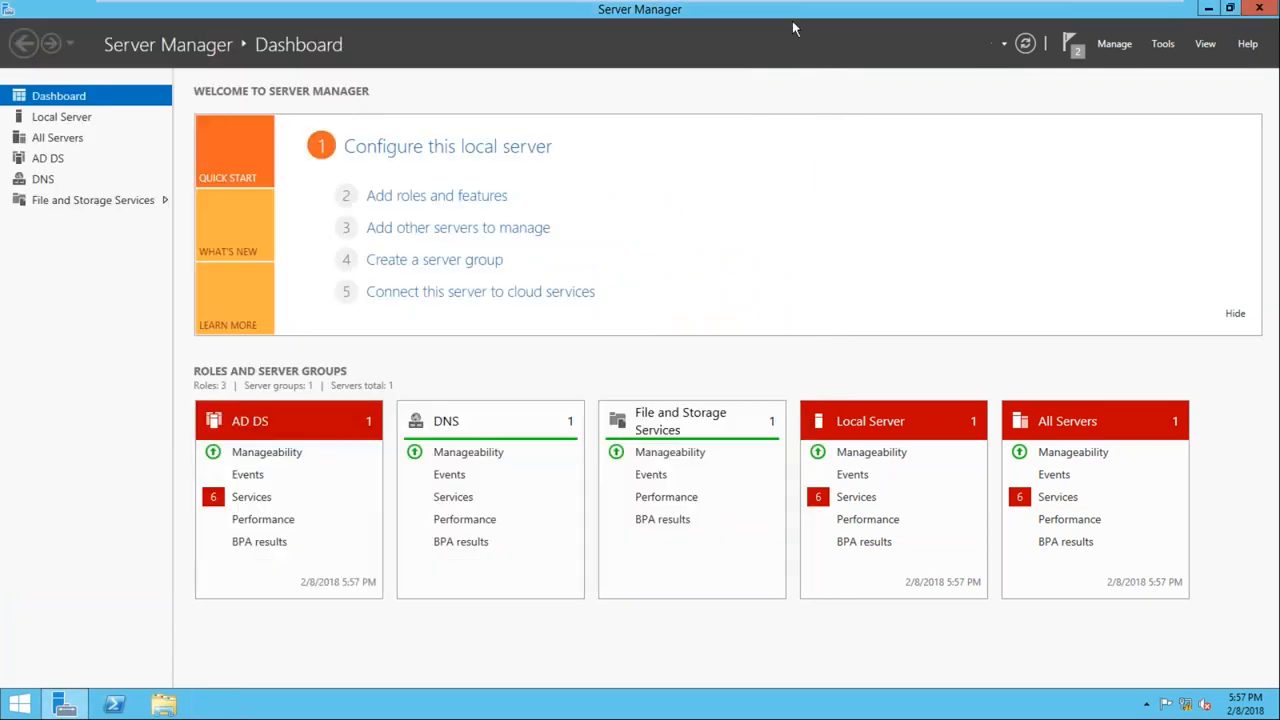
# Restart the server with the reason Other (Unplanned)
pyautogui.click(20, 704)
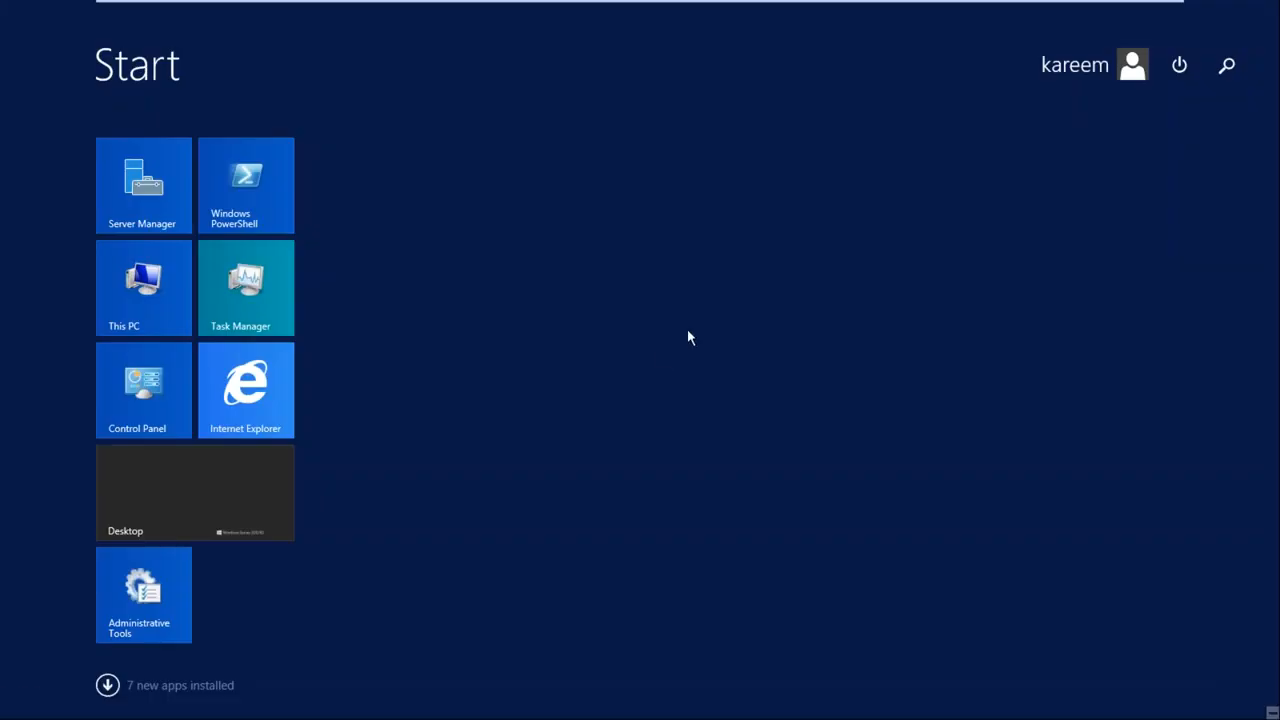
pyautogui.click(1179, 65)
pyautogui.click(1163, 143)
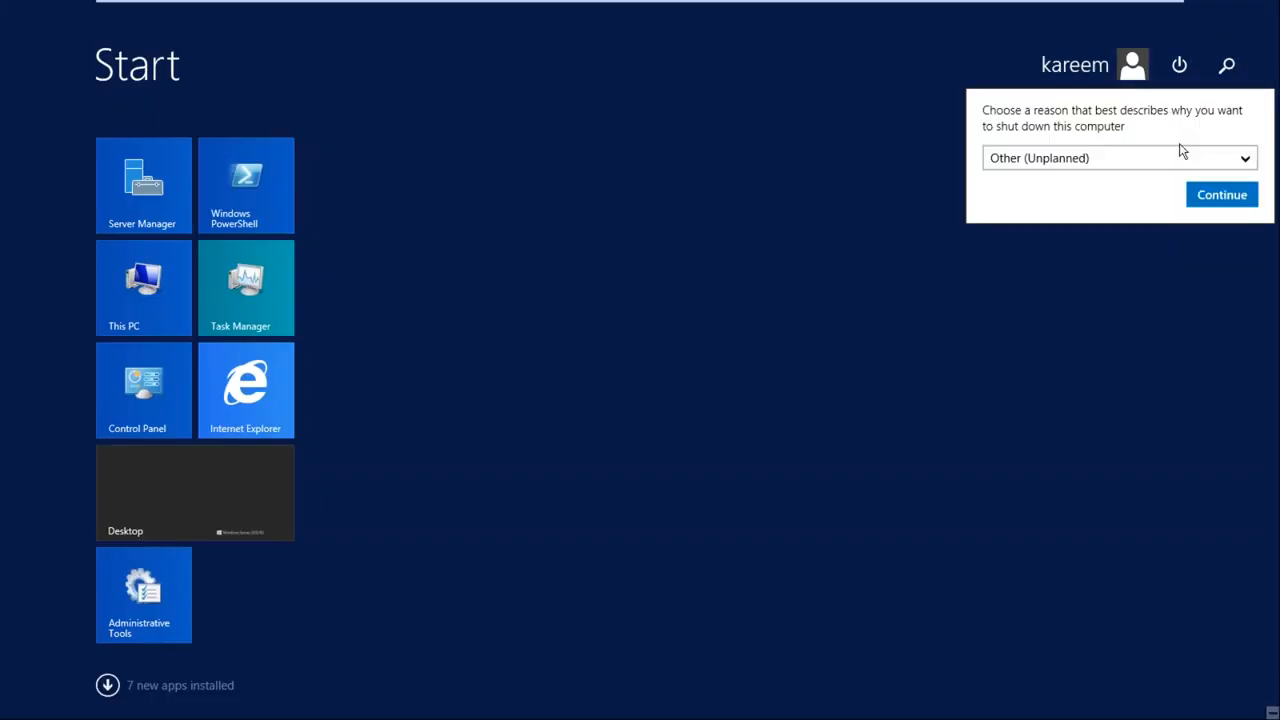
pyautogui.click(1215, 195)
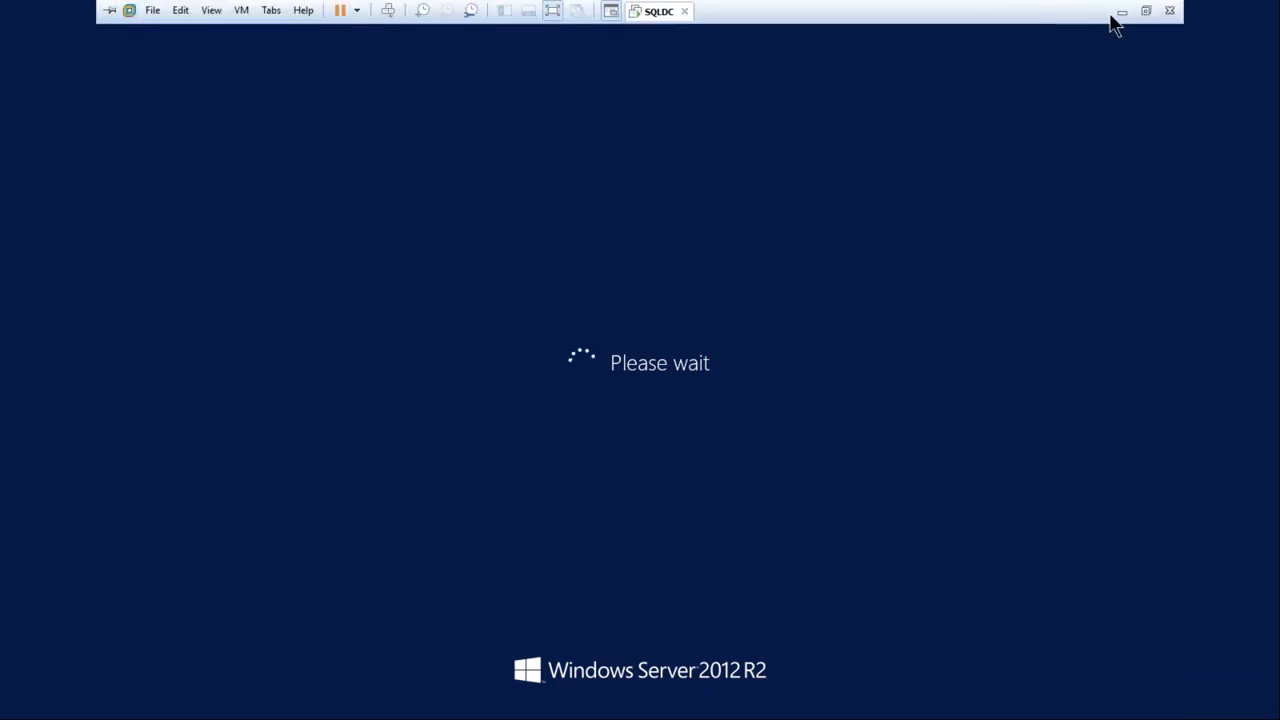
pyautogui.click(1124, 12)
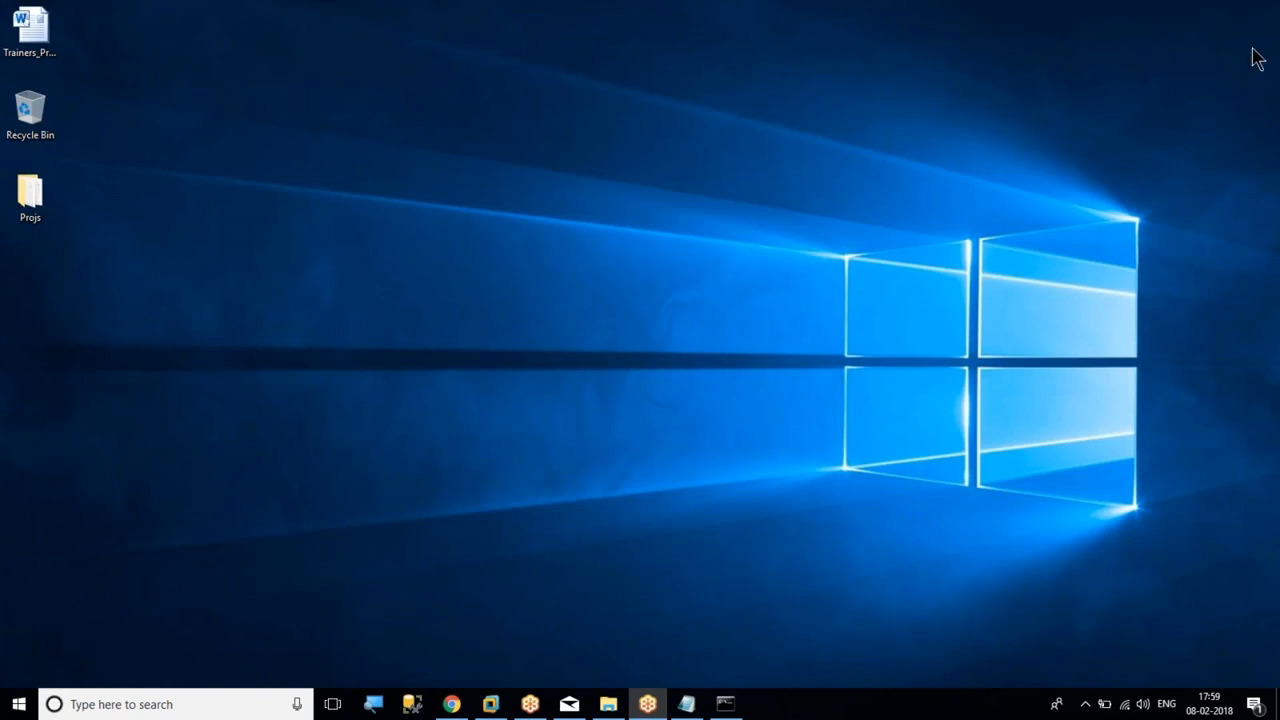
pyautogui.click(491, 704)
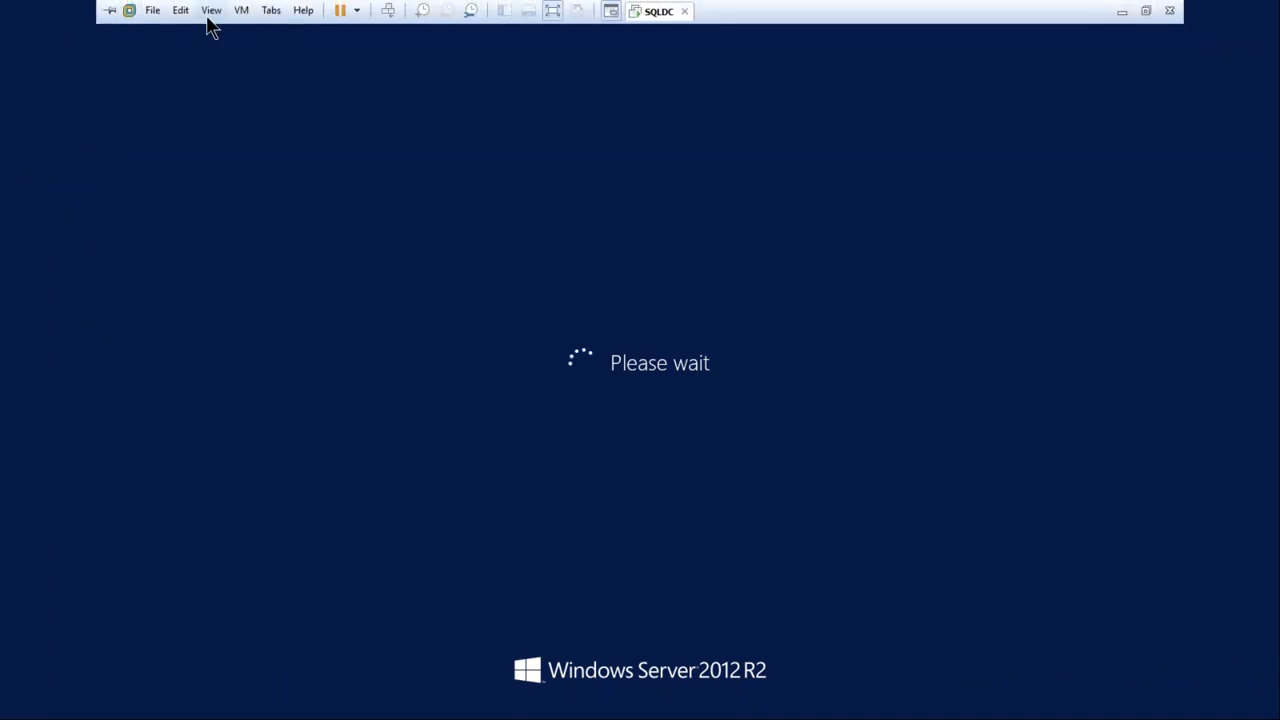
# Start a new virtual machine from the Windows Server 2012 R2 ISO with the Datacenter version, continuing without a product key
pyautogui.click(155, 12)
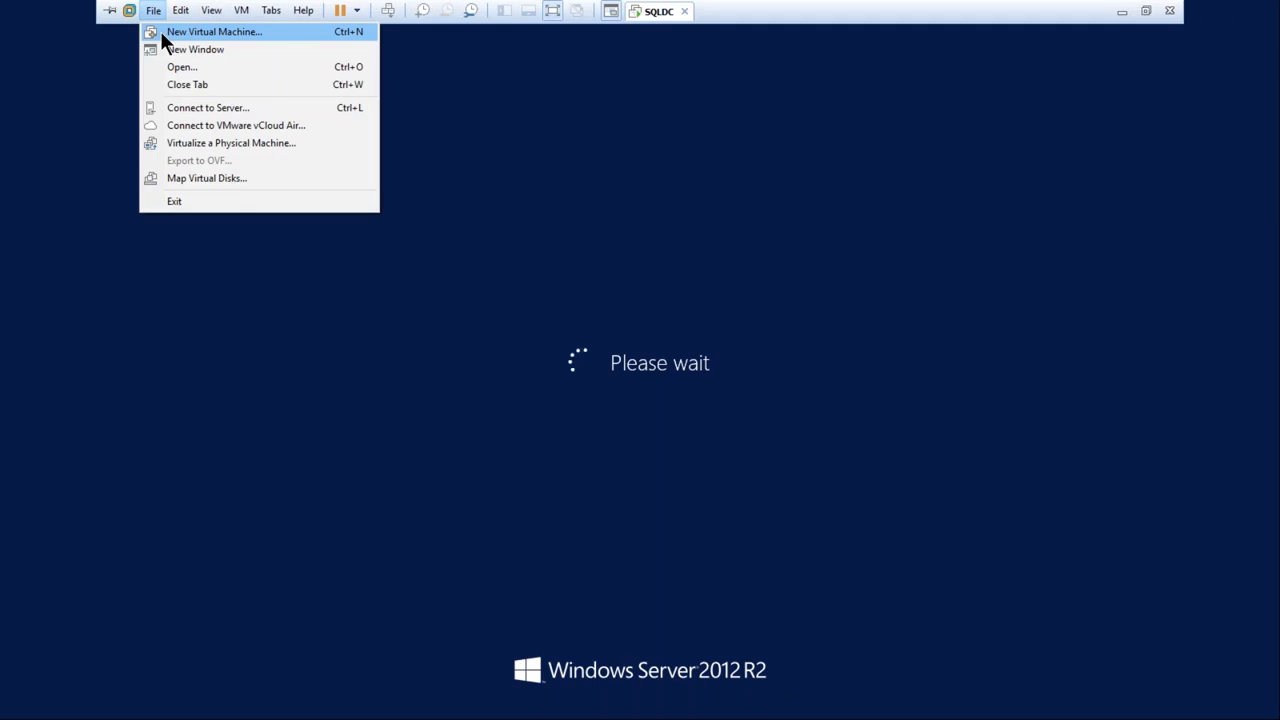
pyautogui.click(160, 31)
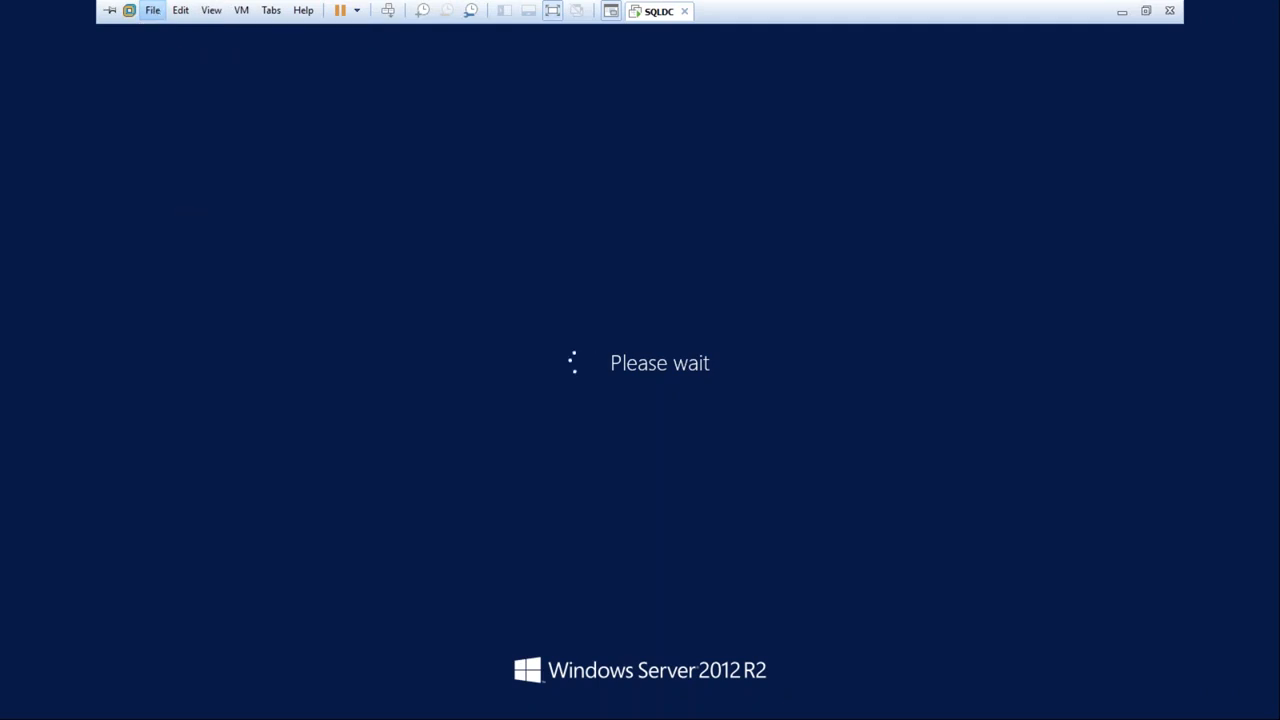
pyautogui.click(721, 506)
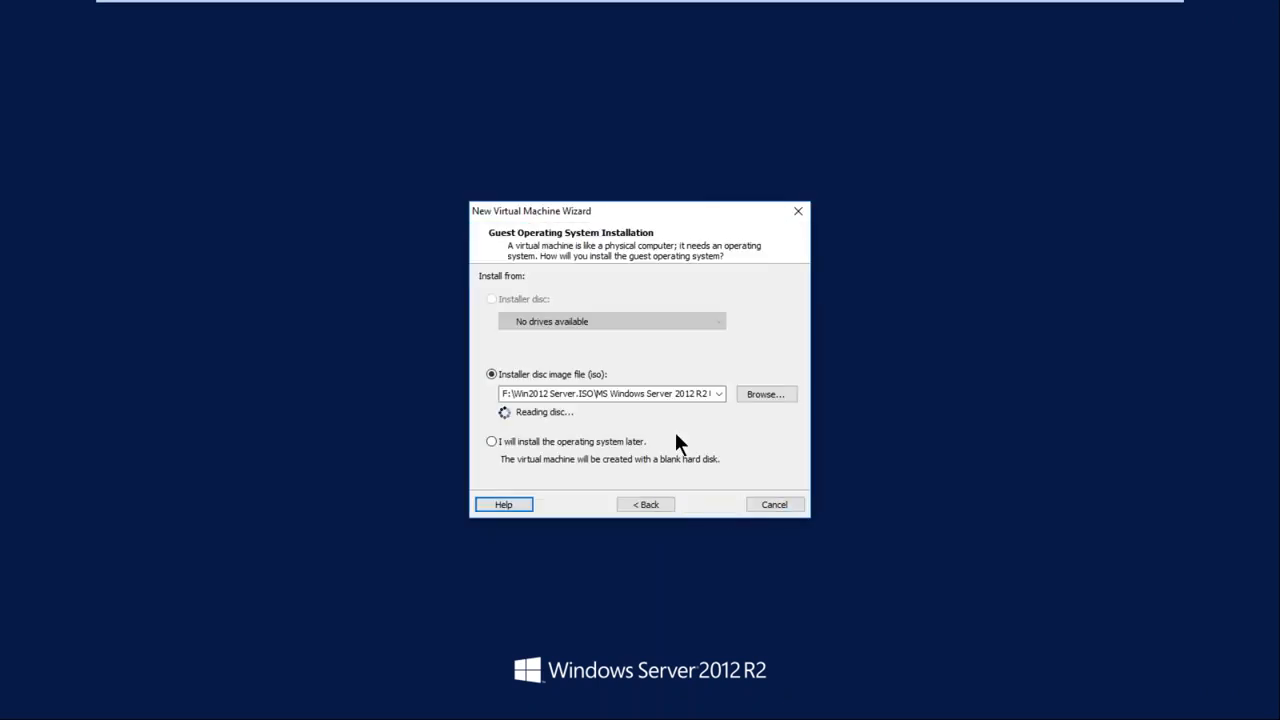
pyautogui.click(708, 510)
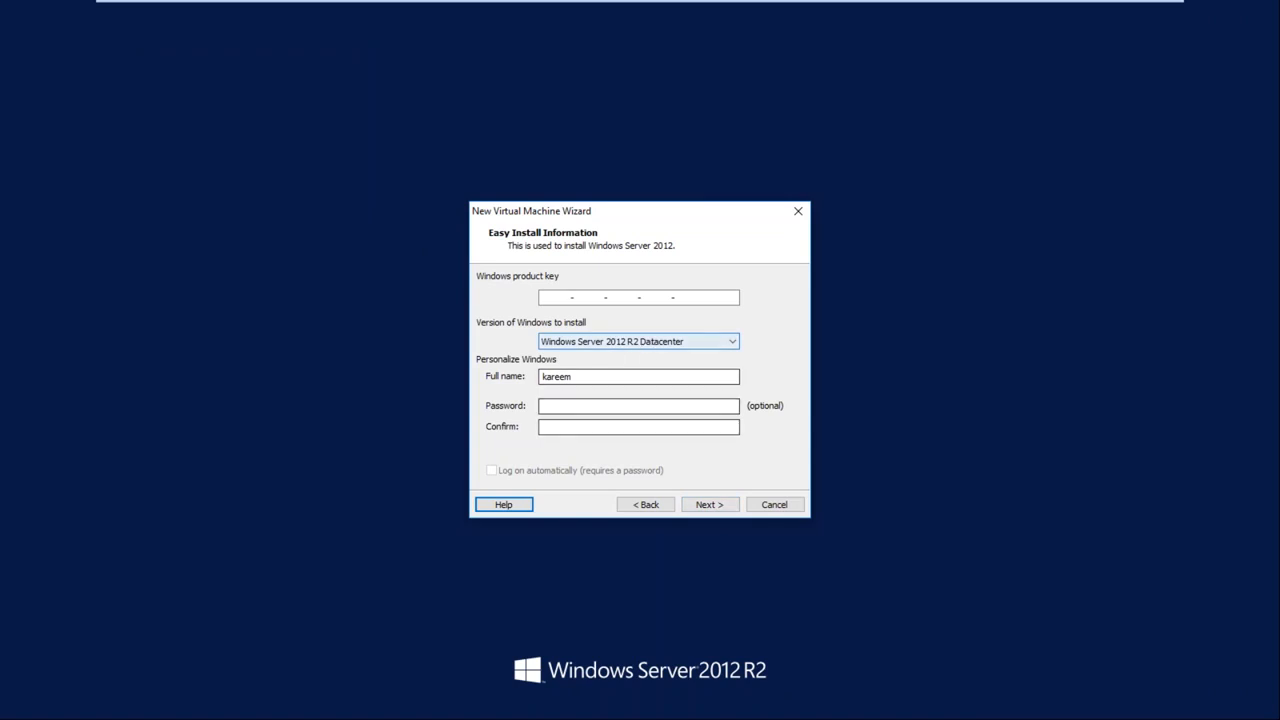
pyautogui.click(707, 505)
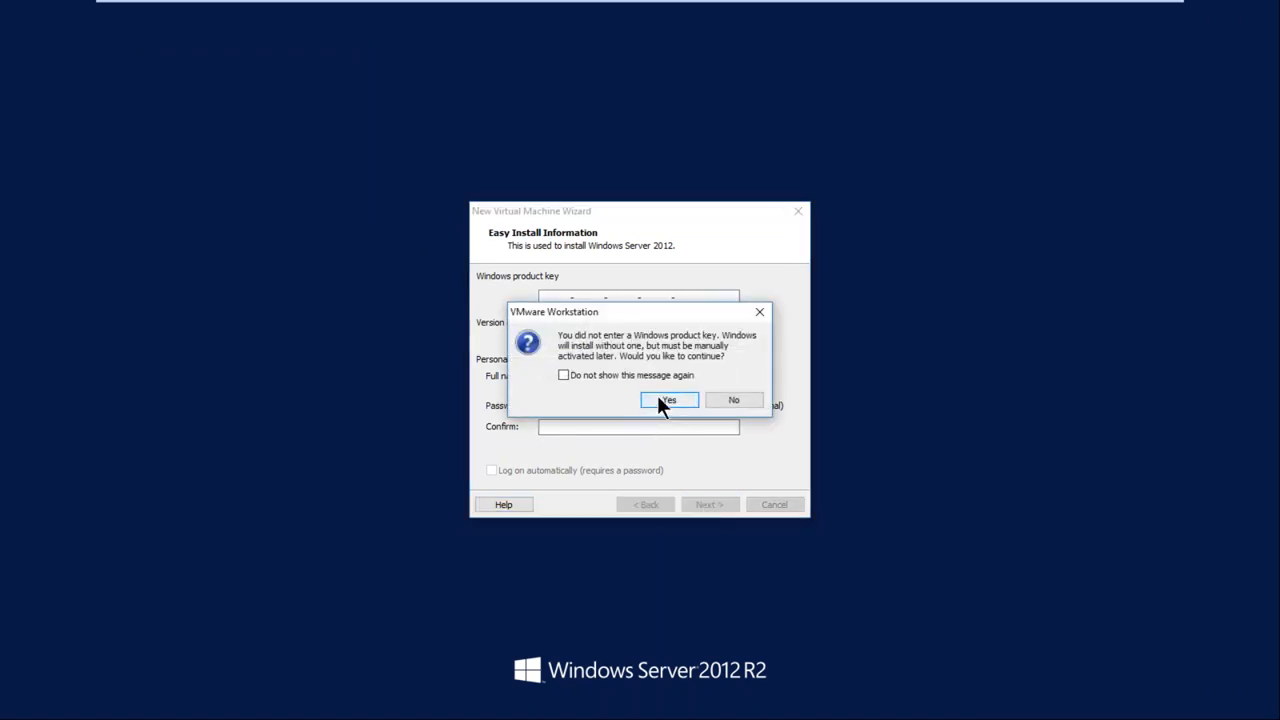
pyautogui.click(655, 399)
# Name the virtual machine Node1, choose S:\VMs as its location, and decline continuing in the folder that holds another virtual machine
pyautogui.press('BackSpace')
pyautogui.write('Node1')
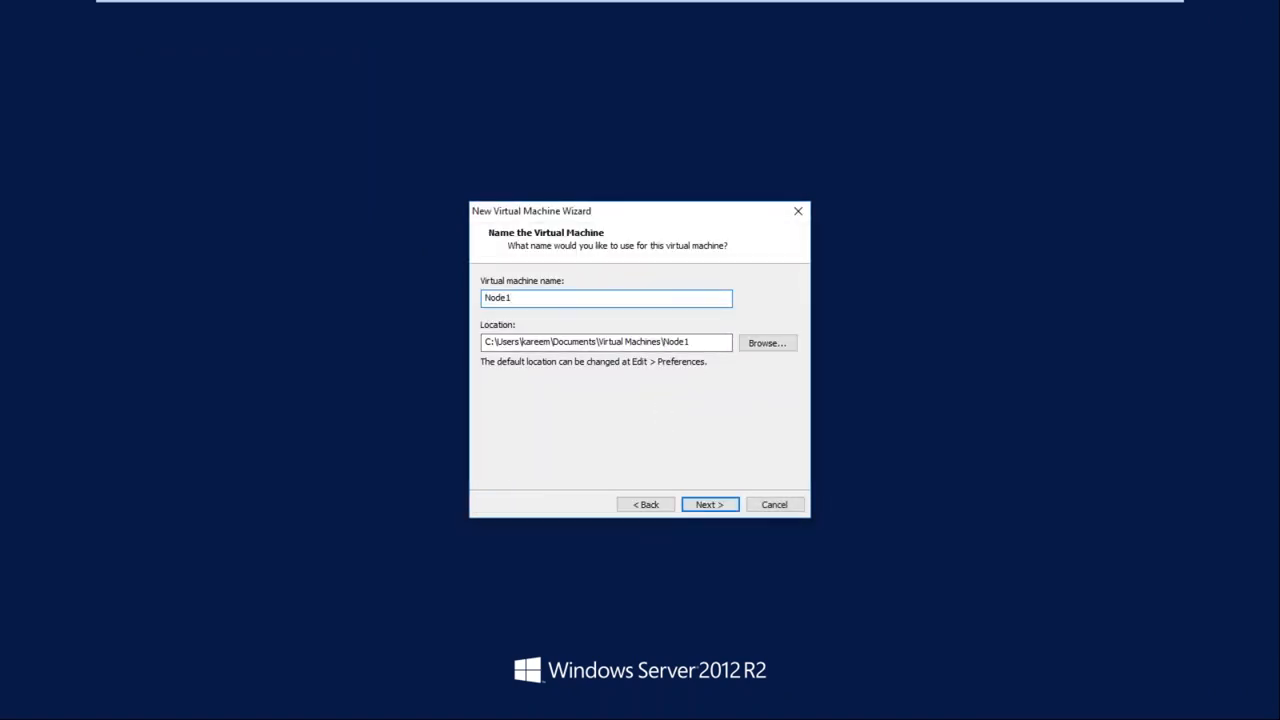
pyautogui.click(767, 342)
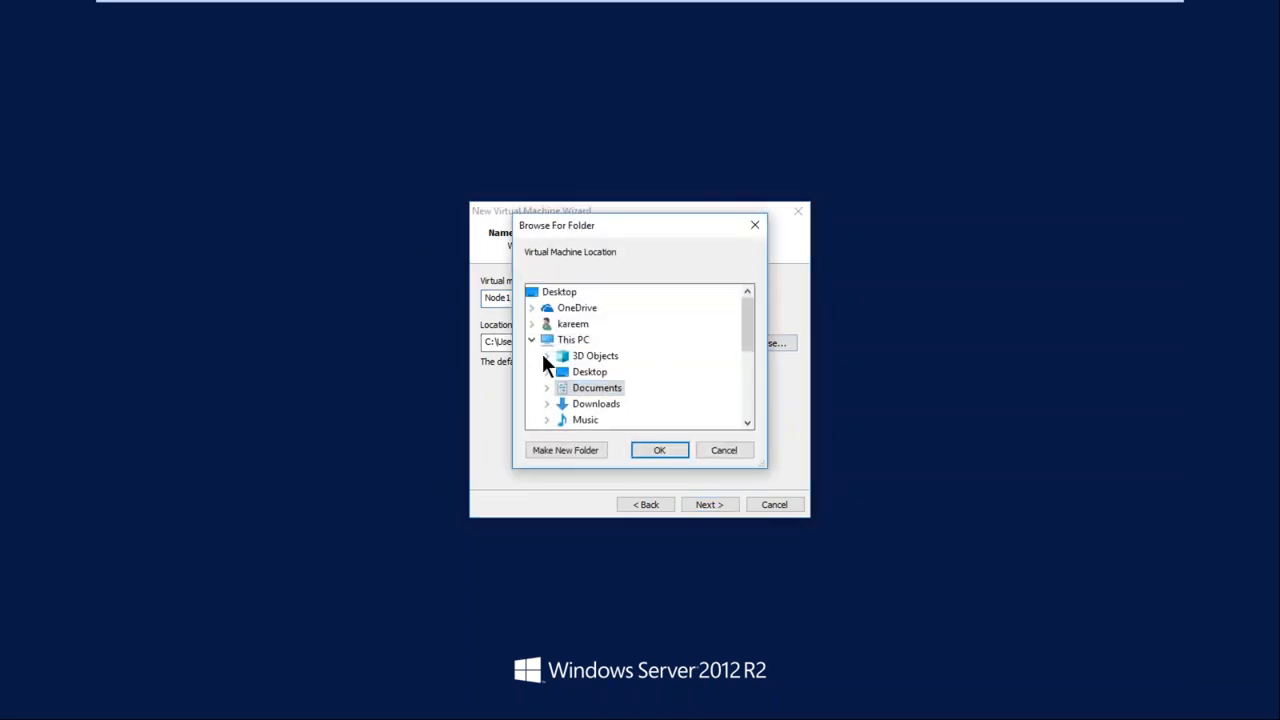
pyautogui.moveTo(748, 335); pyautogui.dragTo(751, 384)
pyautogui.click(548, 387)
pyautogui.click(597, 419)
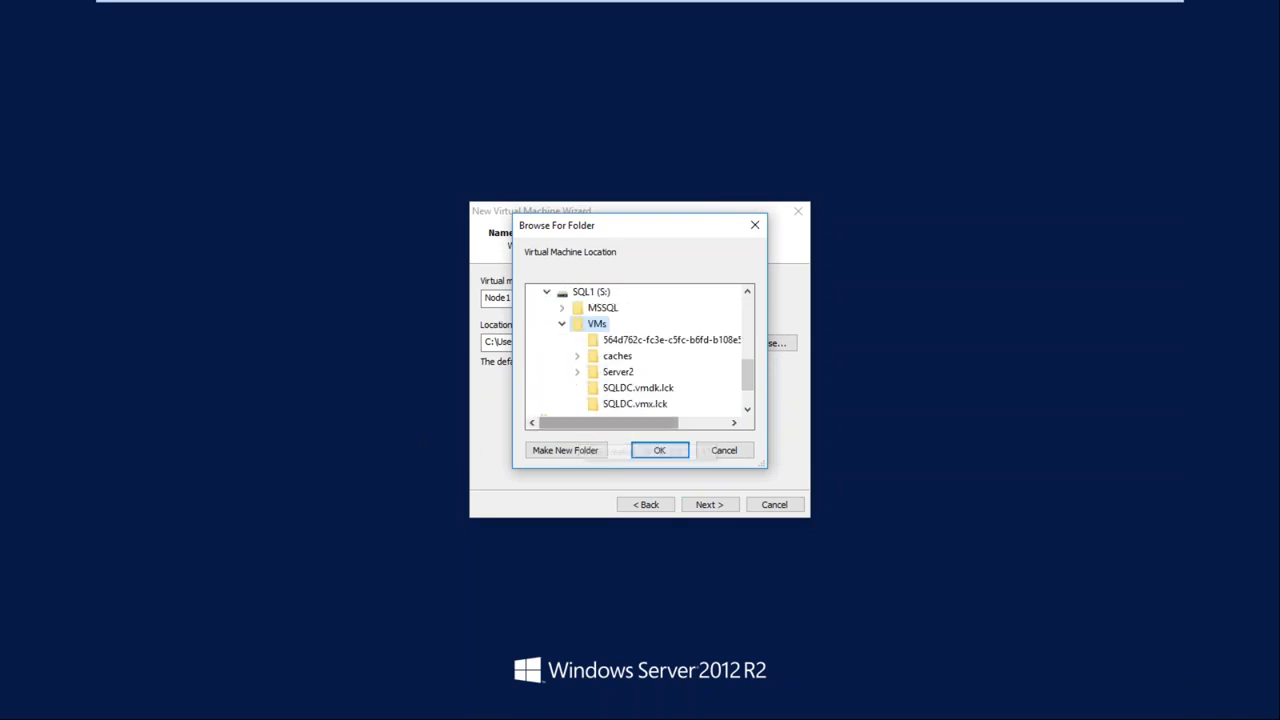
pyautogui.click(660, 450)
pyautogui.click(601, 342)
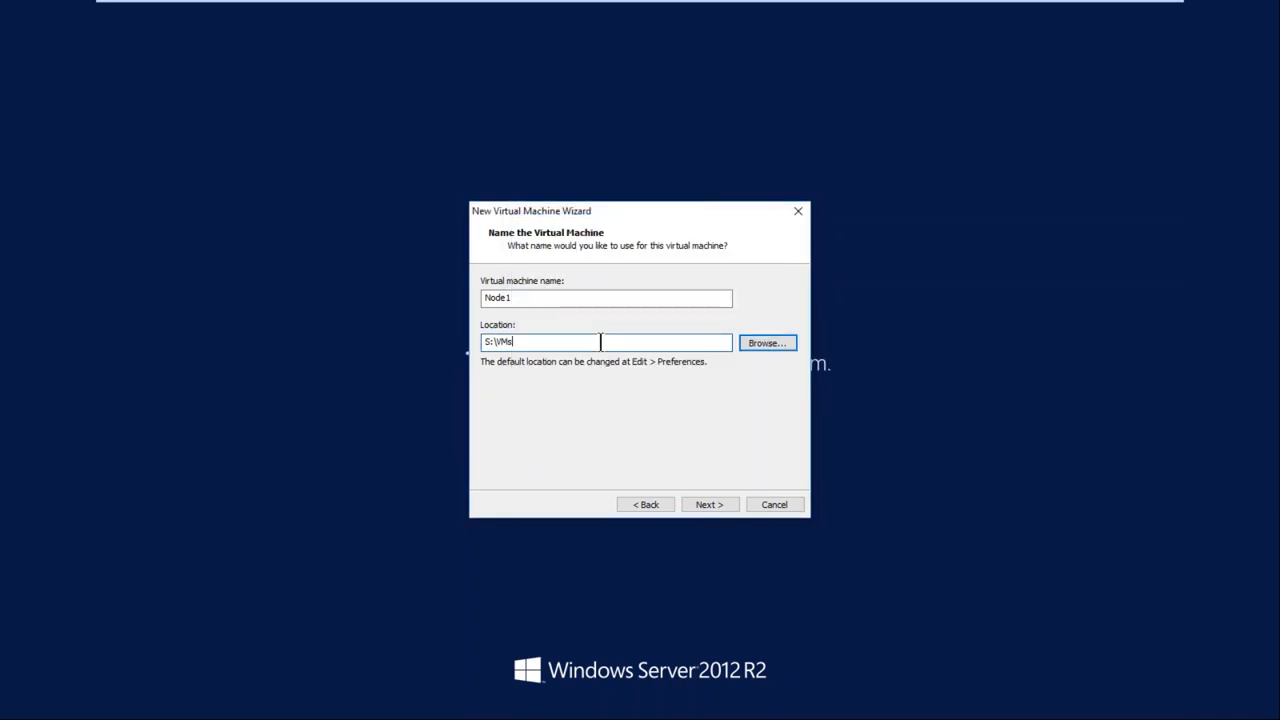
pyautogui.click(705, 506)
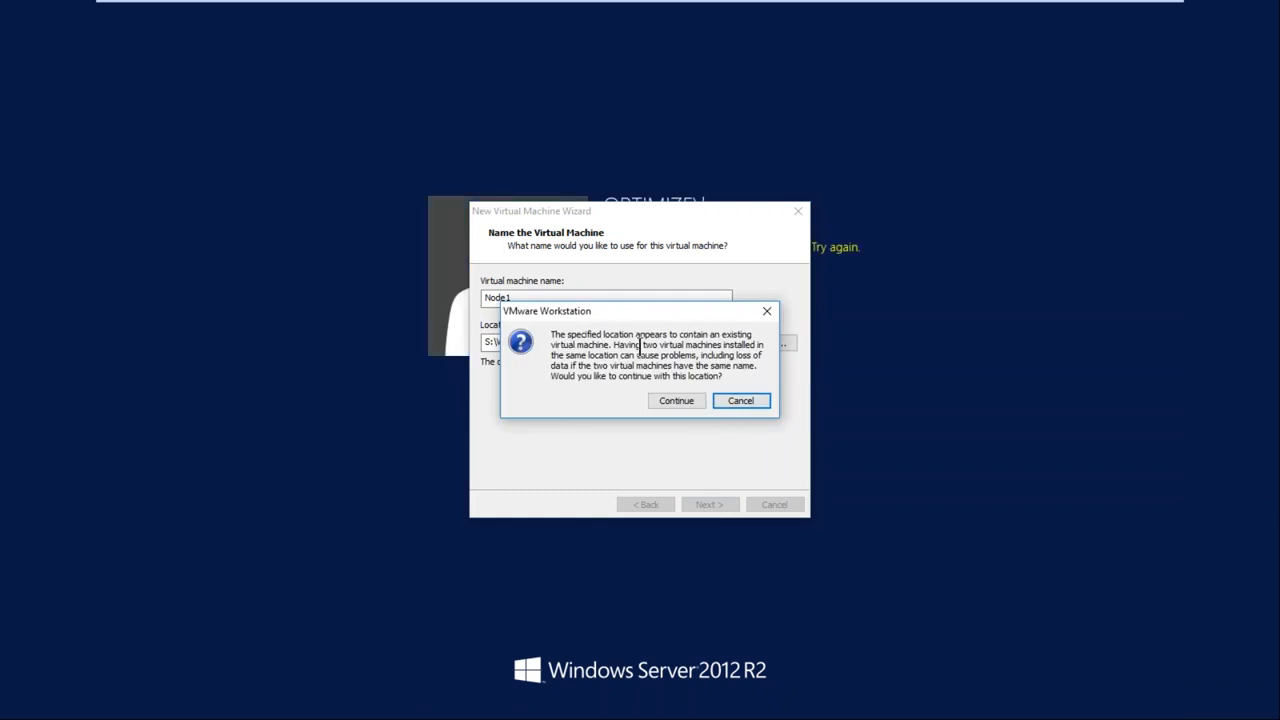
pyautogui.click(740, 401)
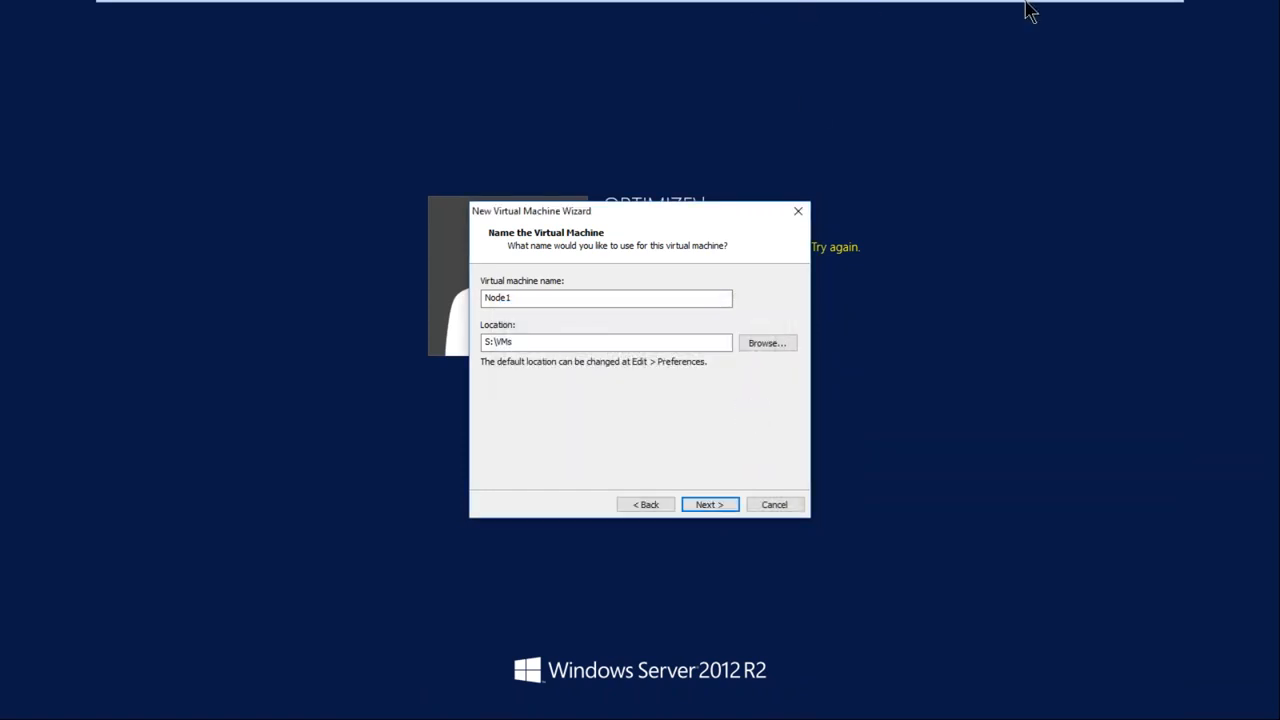
# Move the new virtual machine wizard aside, dismiss the sign-in error, and sign in to the OPTIMIZE domain with the account password
pyautogui.click(687, 137)
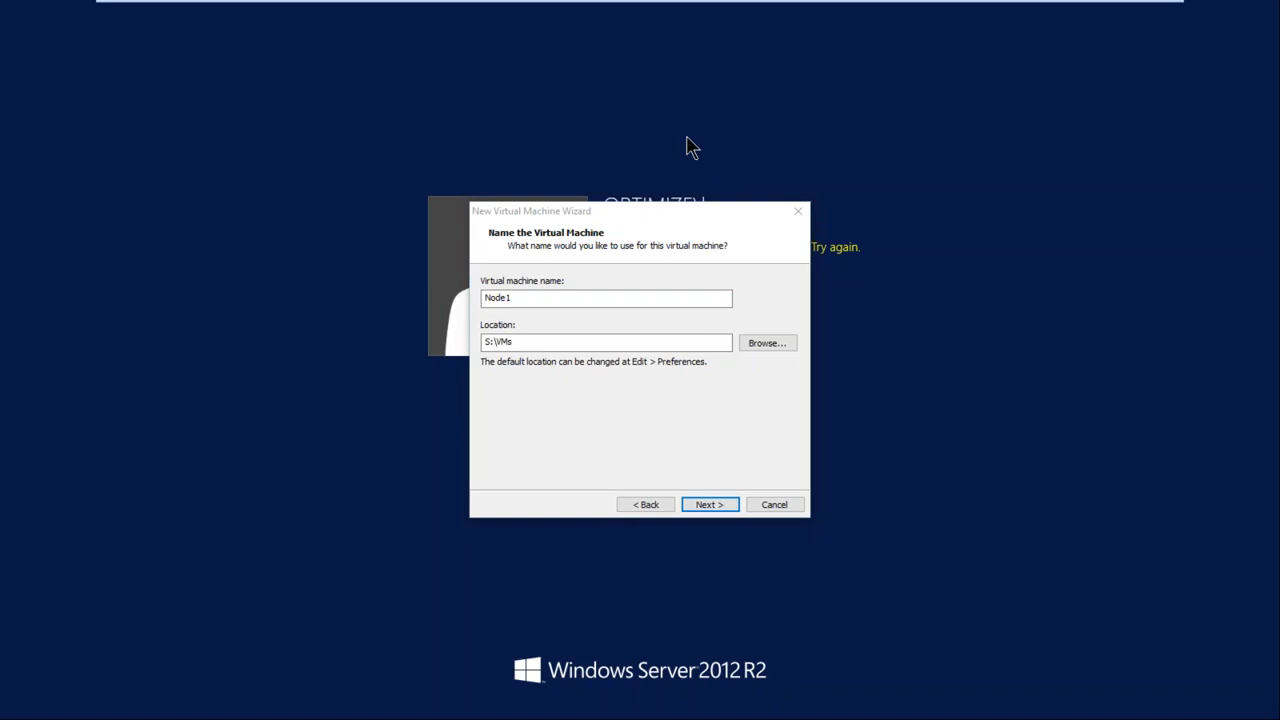
pyautogui.moveTo(665, 212); pyautogui.dragTo(972, 245)
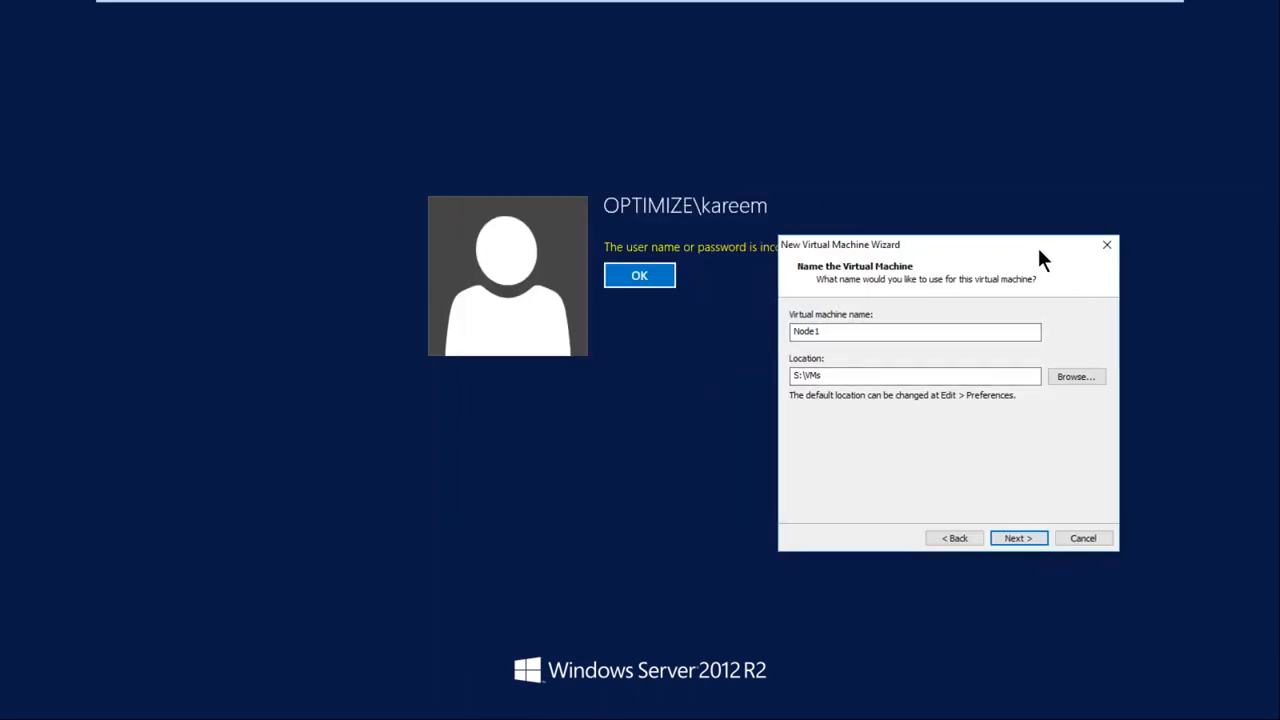
pyautogui.click(1041, 500)
pyautogui.click(657, 276)
pyautogui.write('•••••••')
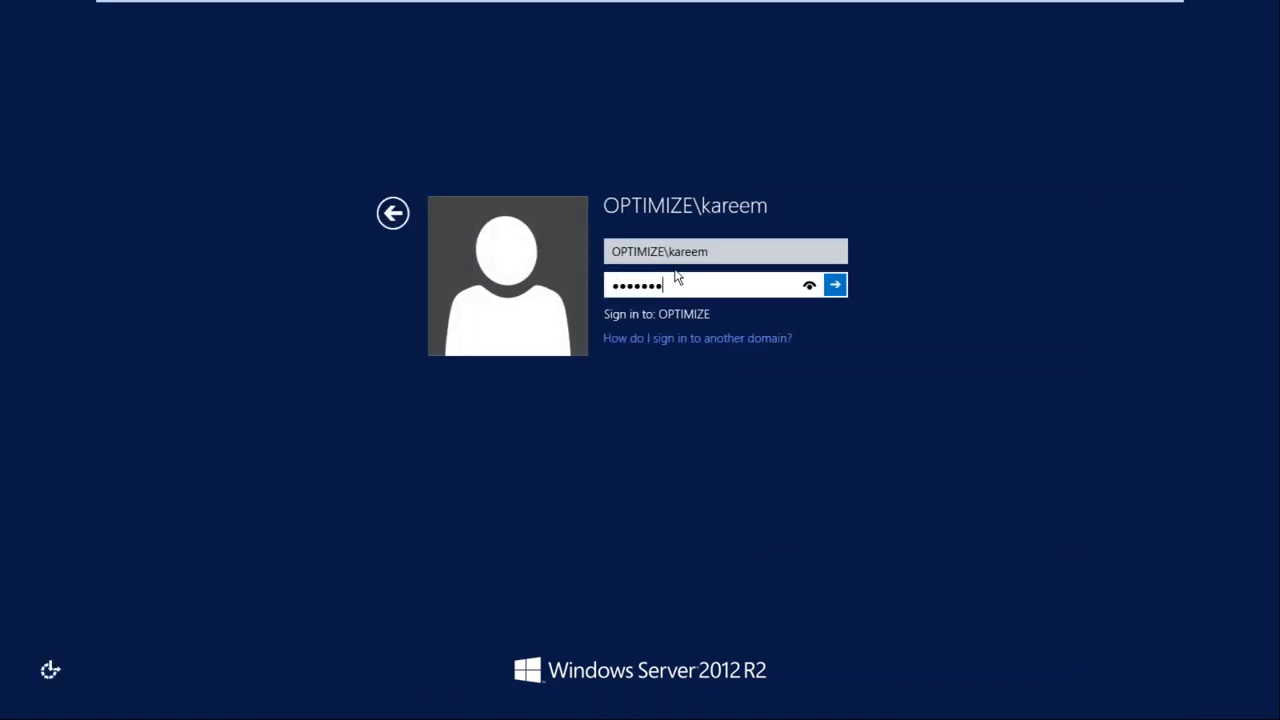
pyautogui.press('Return')
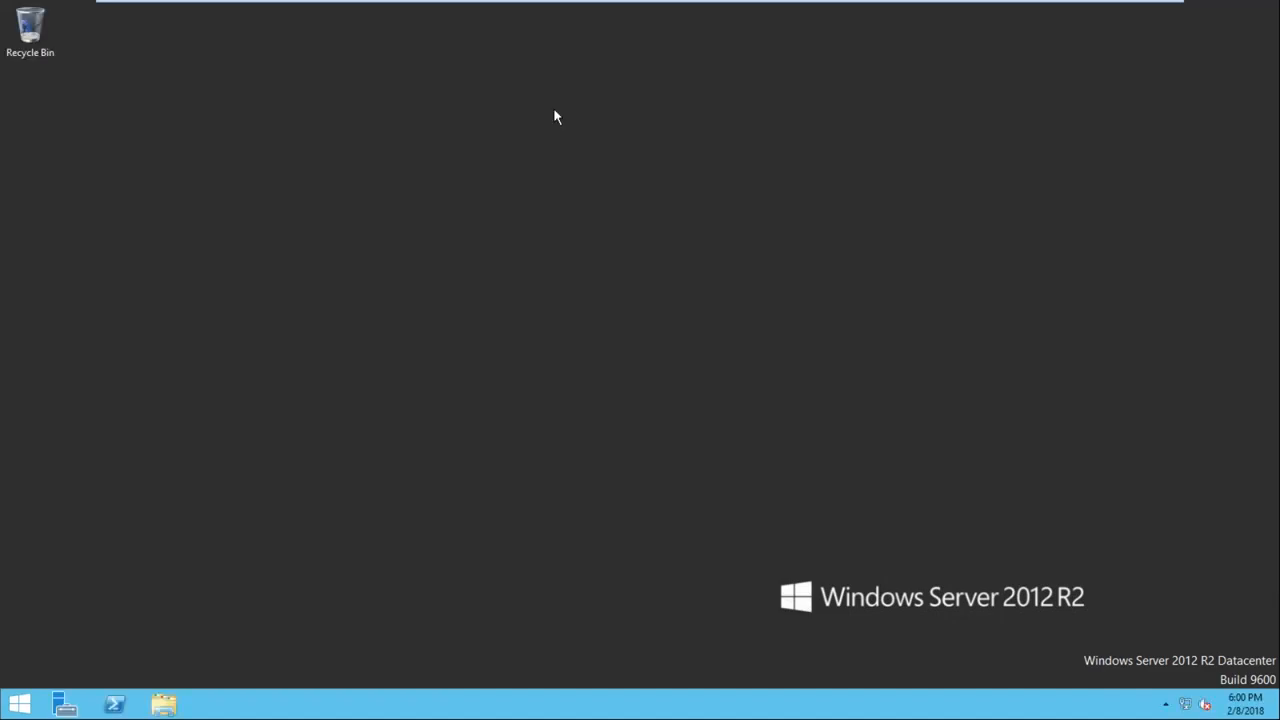
# Close Server Manager and run dsa.msc to open Active Directory Users and Computers
pyautogui.moveTo(556, 2)
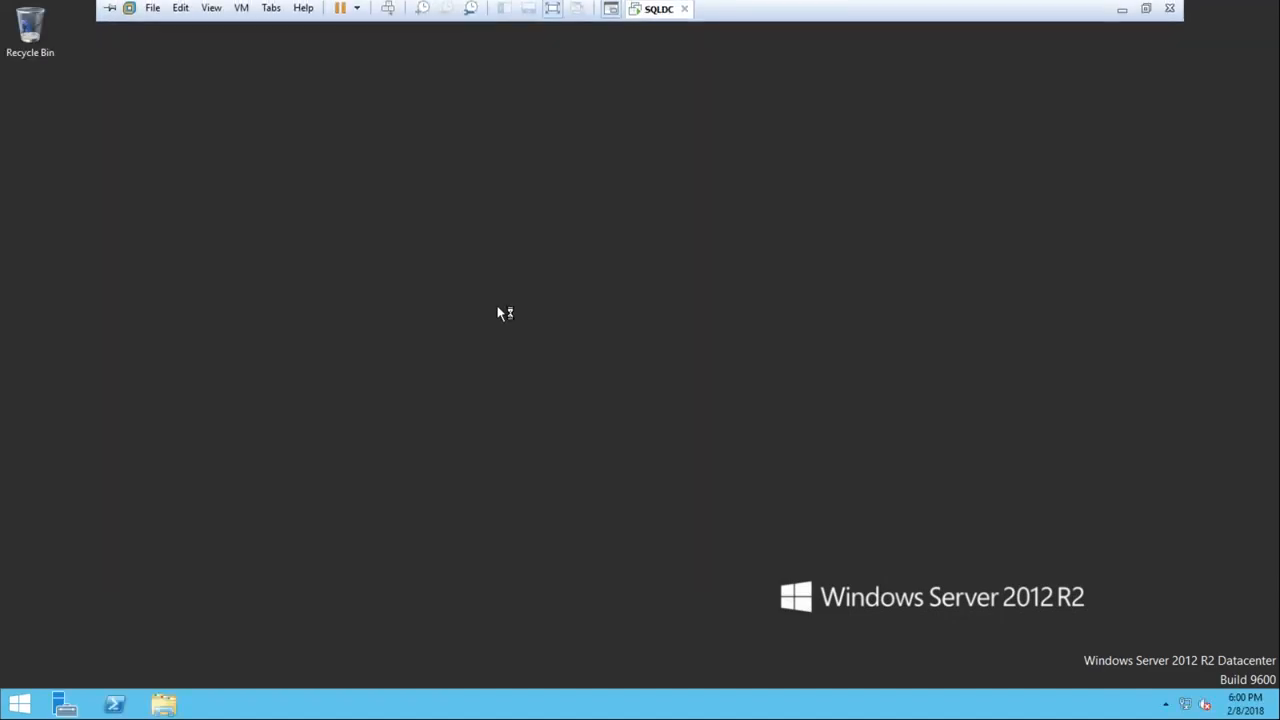
pyautogui.rightClick(498, 307)
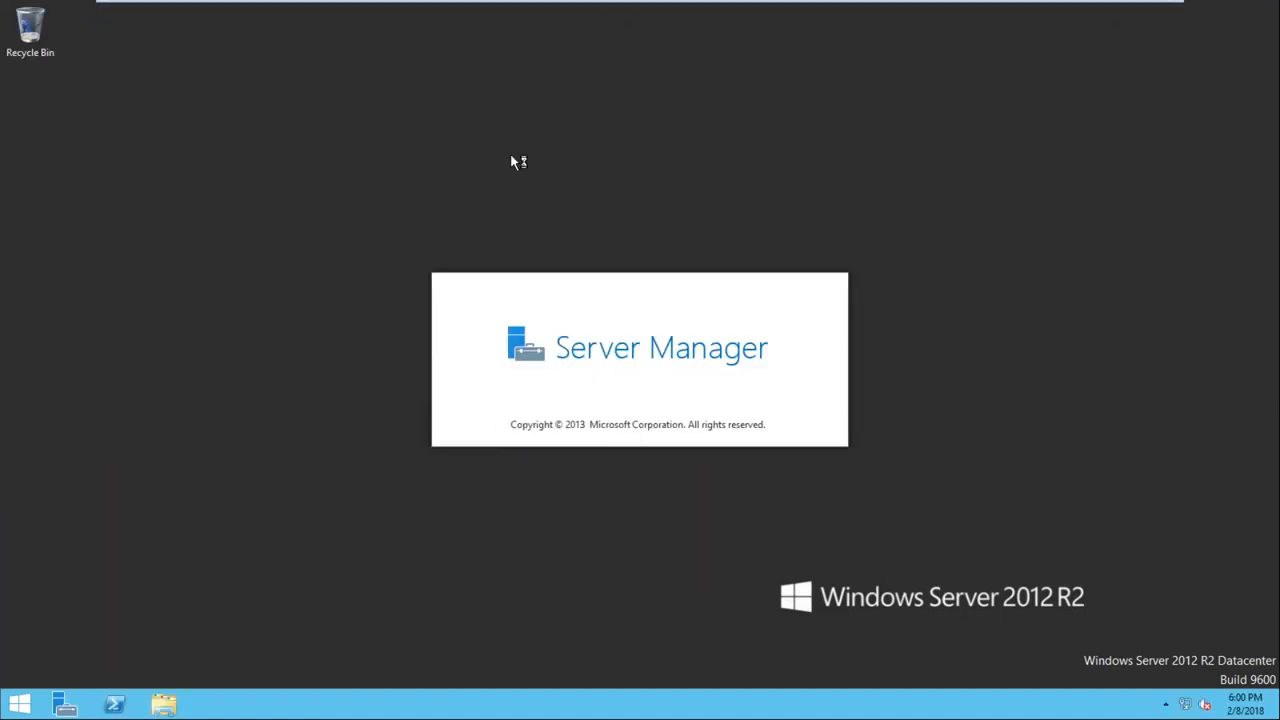
pyautogui.press('super+r')
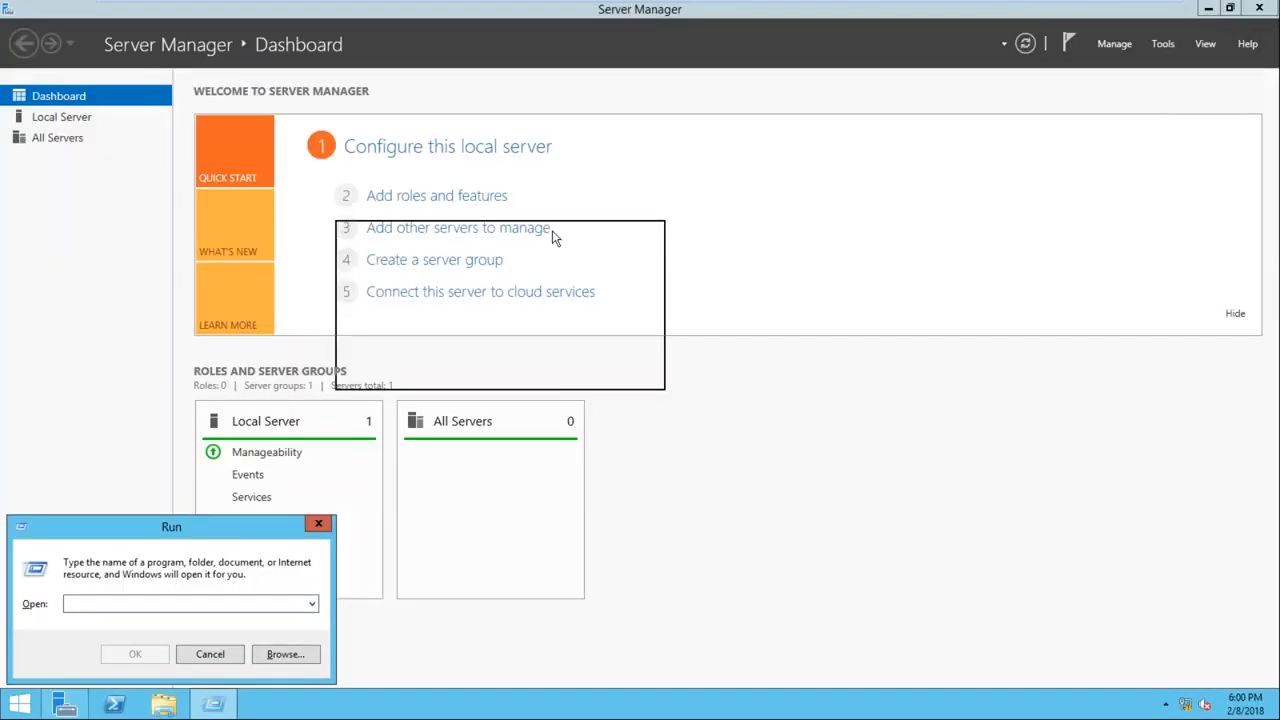
pyautogui.moveTo(228, 532); pyautogui.dragTo(556, 238)
pyautogui.click(1259, 8)
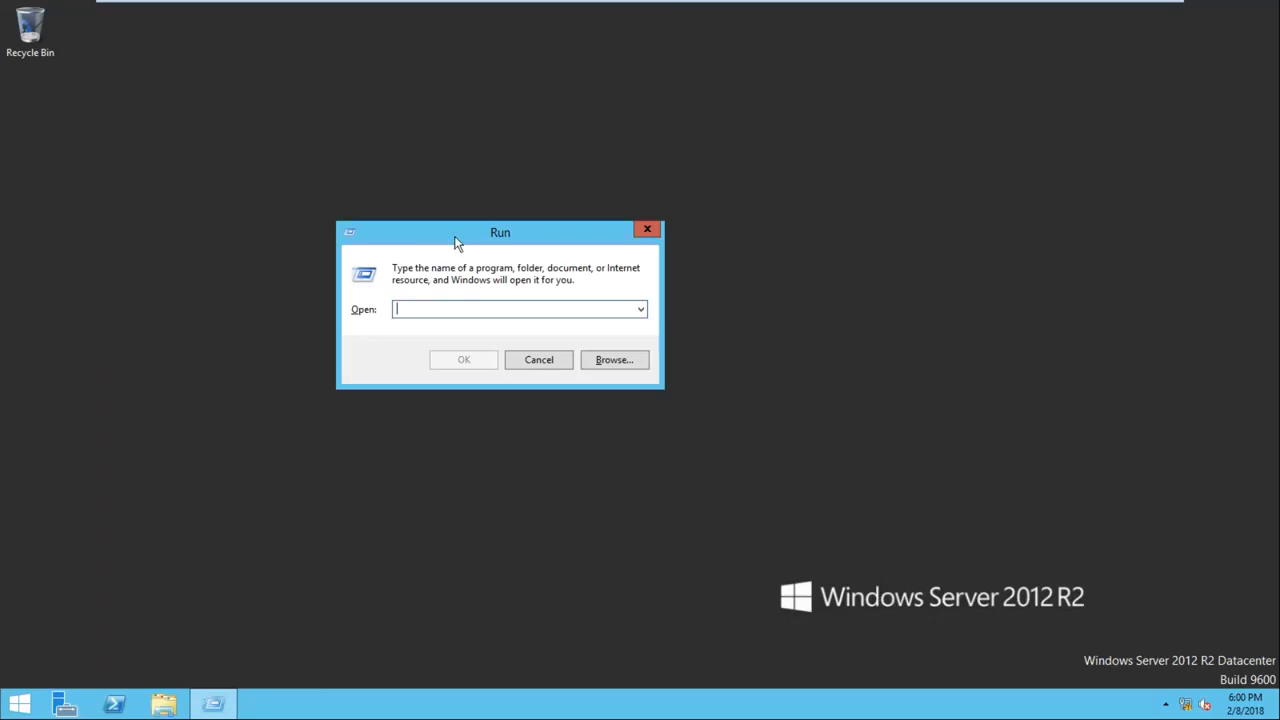
pyautogui.moveTo(456, 242); pyautogui.dragTo(550, 213)
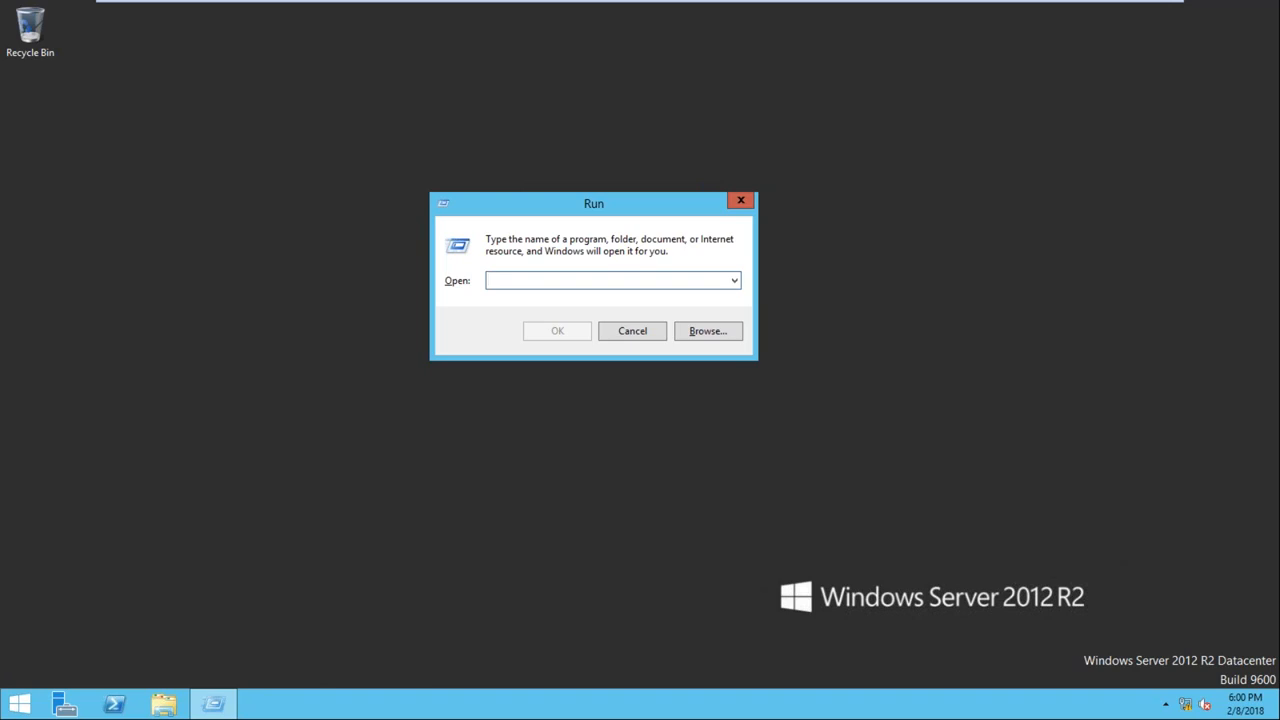
pyautogui.write('dsa')
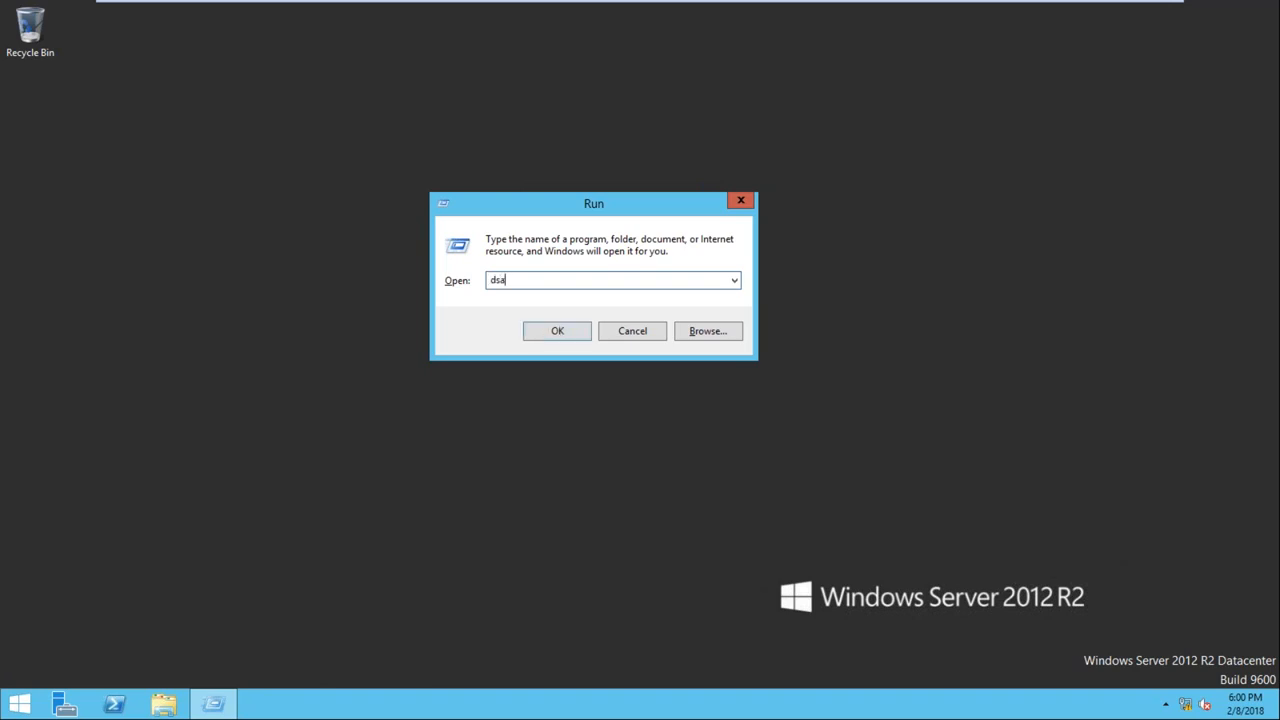
pyautogui.write('.msc')
pyautogui.click(557, 333)
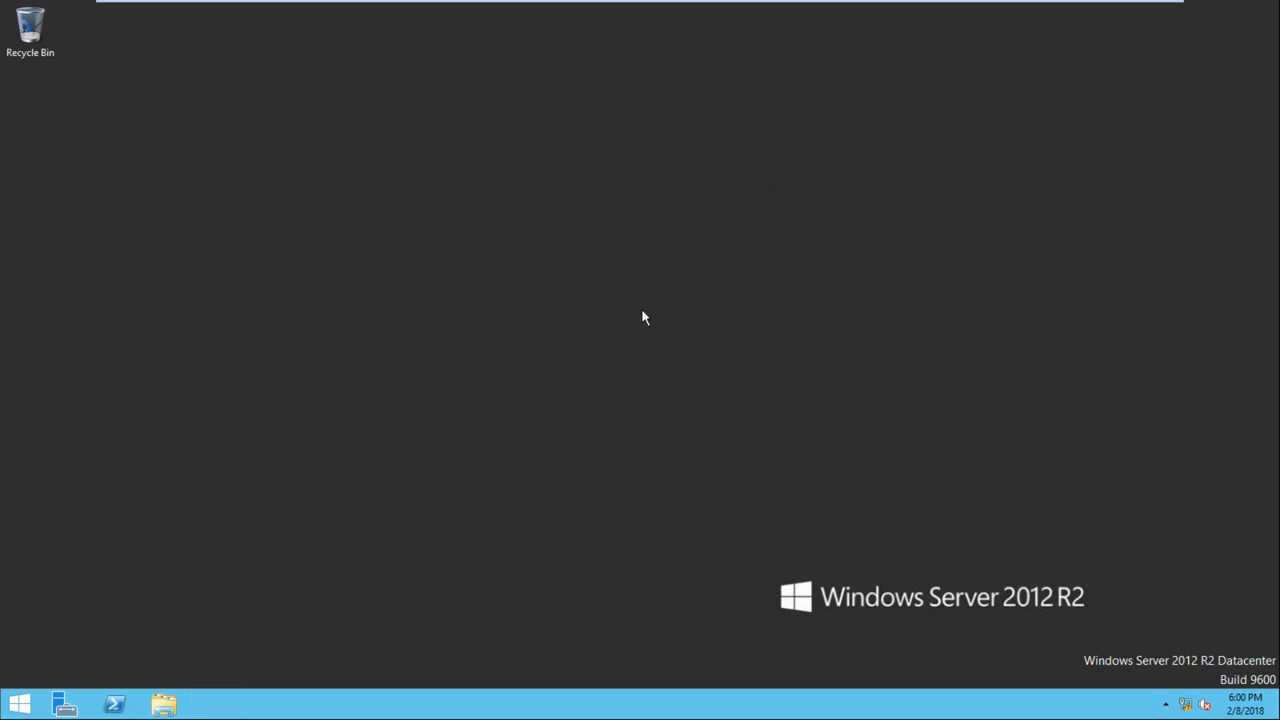
pyautogui.moveTo(496, 90); pyautogui.dragTo(686, 119)
# Expand the optimize.com domain and view its Computers and Users containers
pyautogui.click(332, 204)
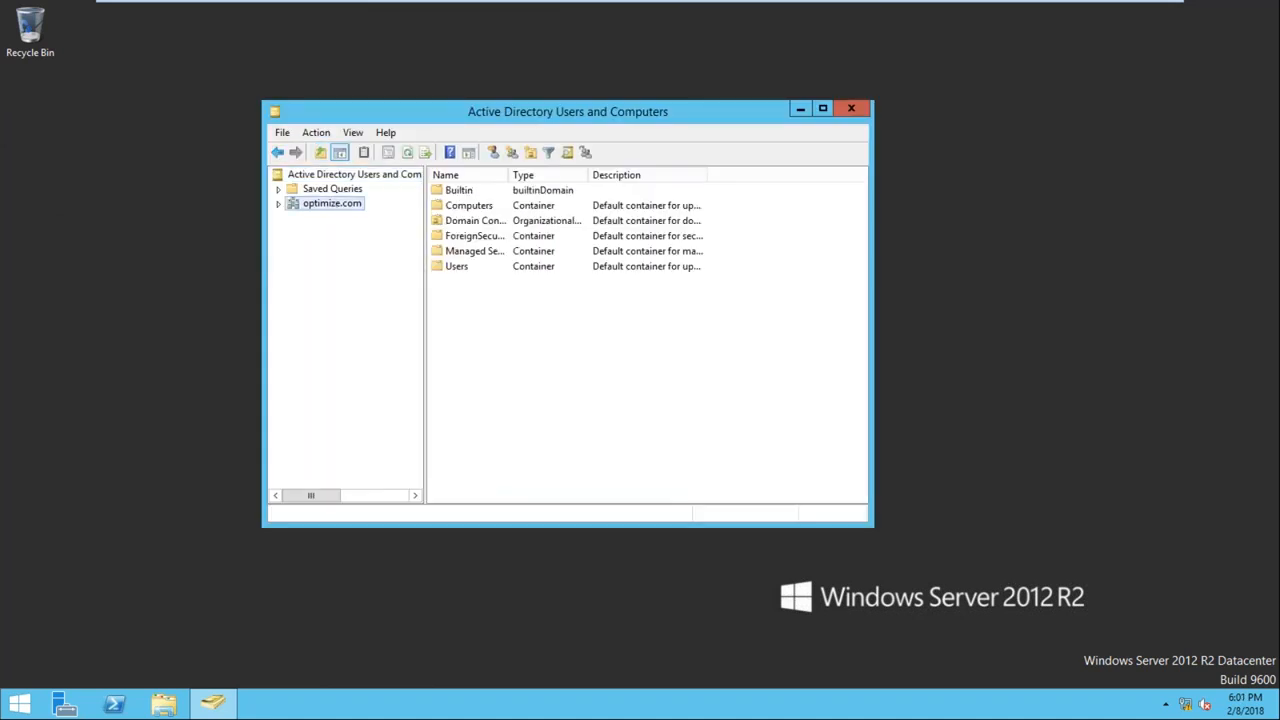
pyautogui.click(279, 204)
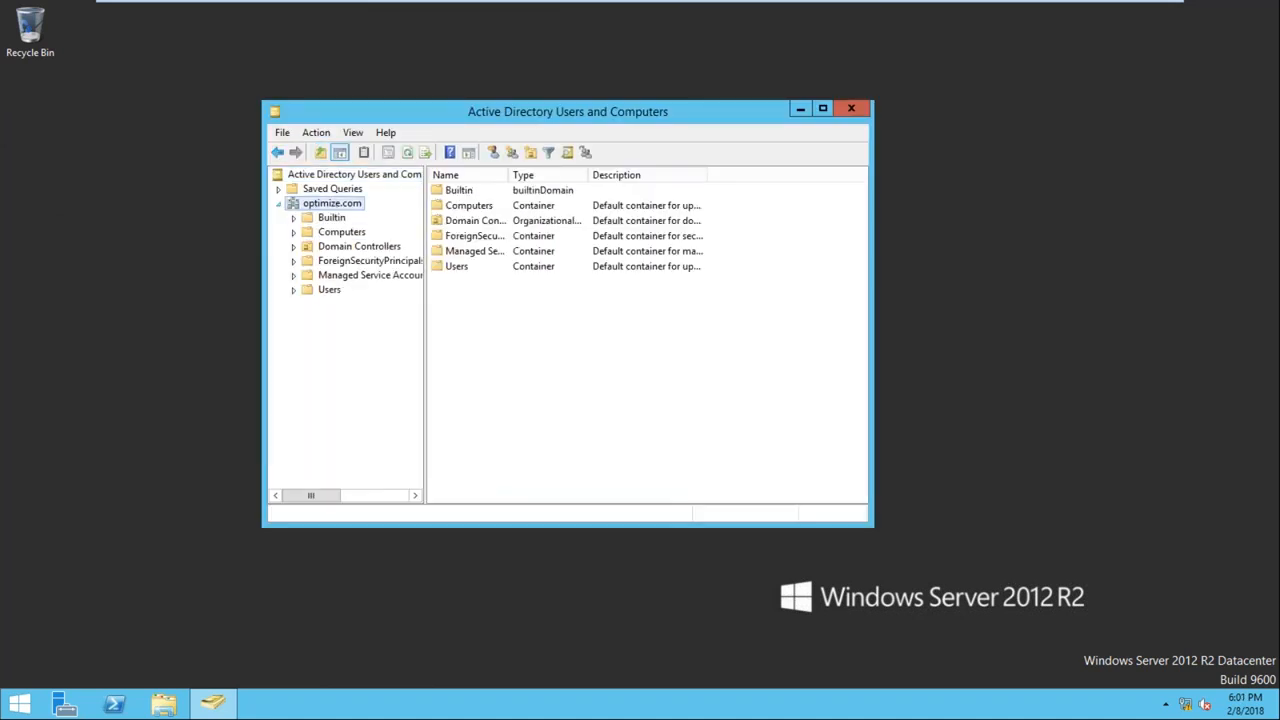
pyautogui.click(340, 232)
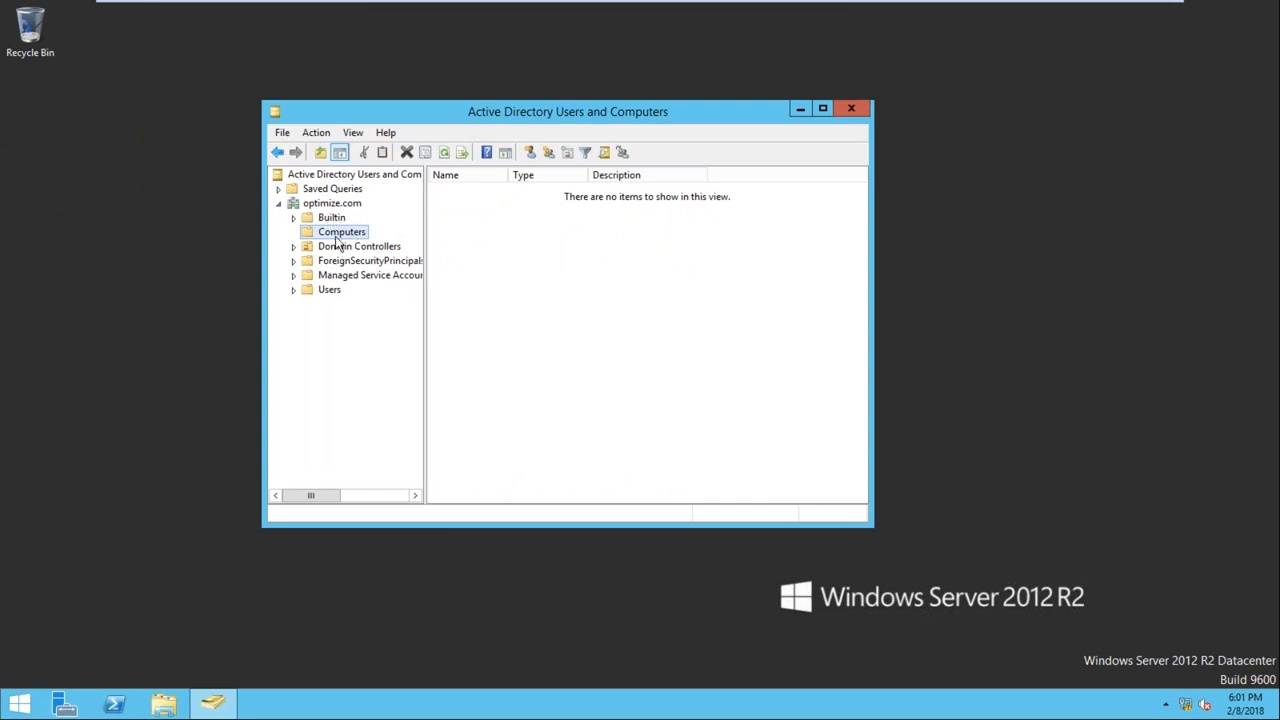
pyautogui.click(329, 291)
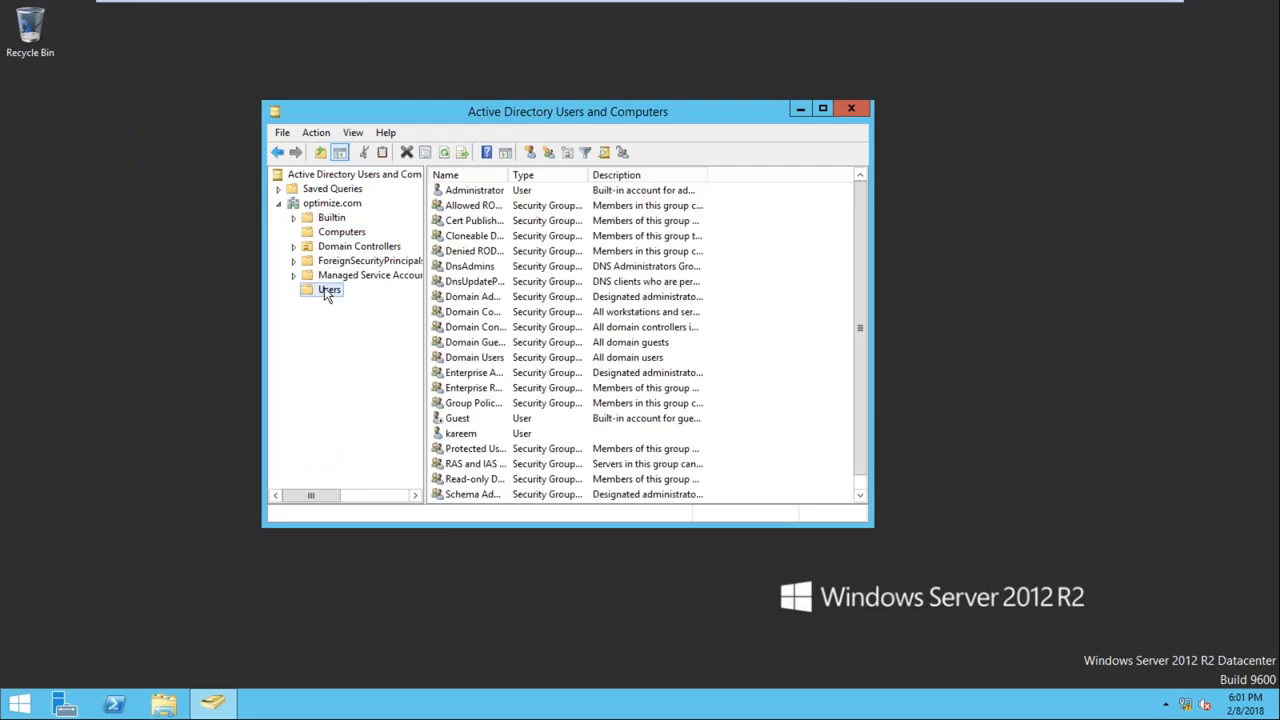
# Start a new user in the Users container with User99 as both first name and logon name
pyautogui.rightClick(331, 293)
pyautogui.moveTo(405, 338)
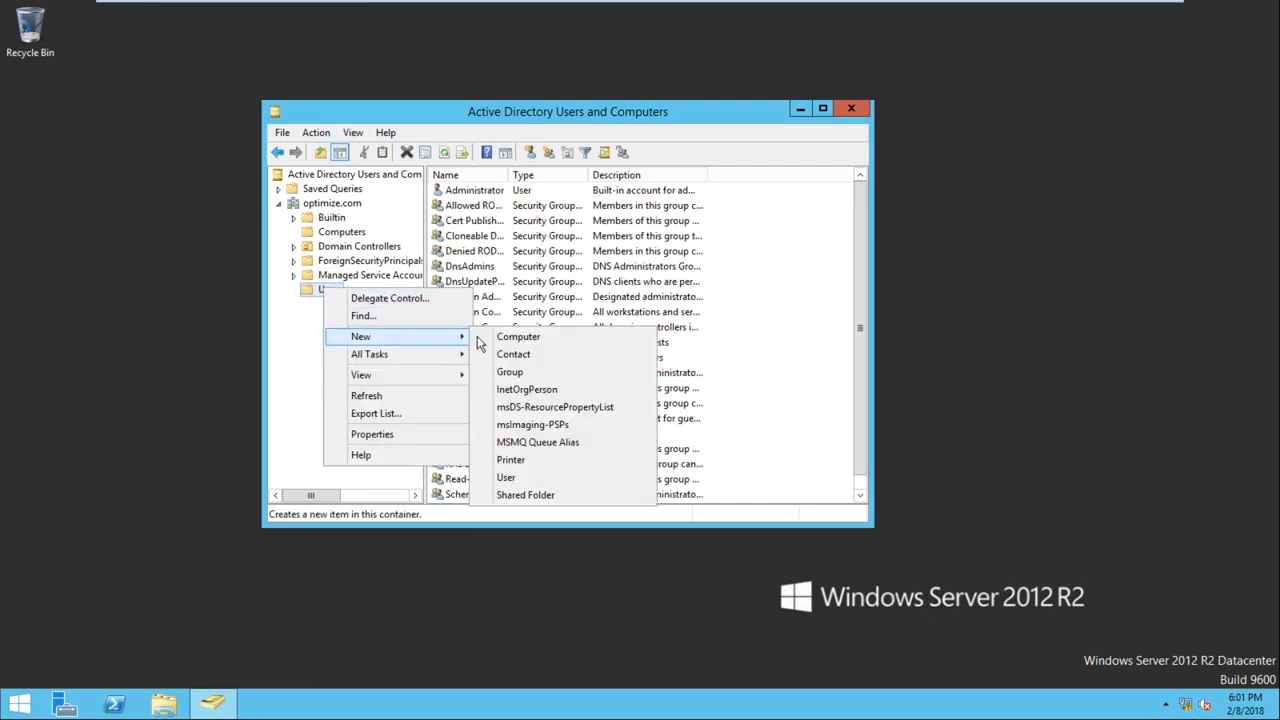
pyautogui.click(533, 480)
pyautogui.write('User99')
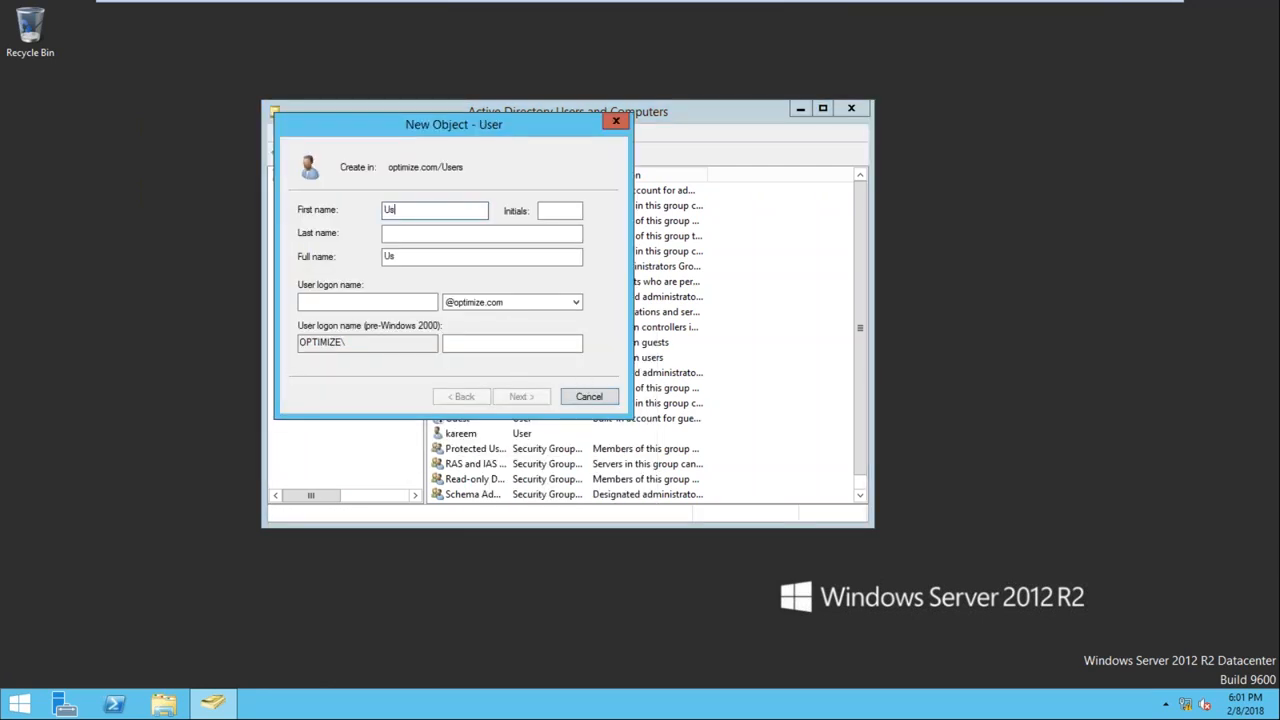
pyautogui.press('Tab')
pyautogui.press('Tab')
pyautogui.press('Tab')
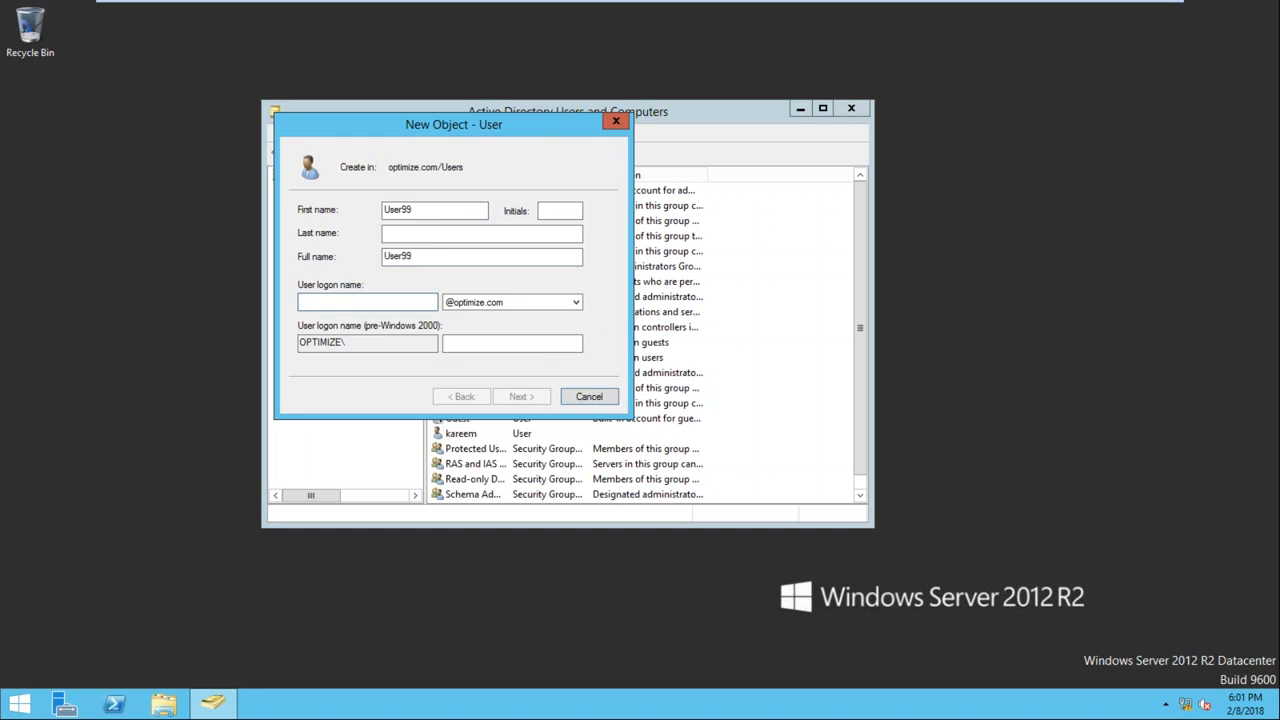
pyautogui.write('User99')
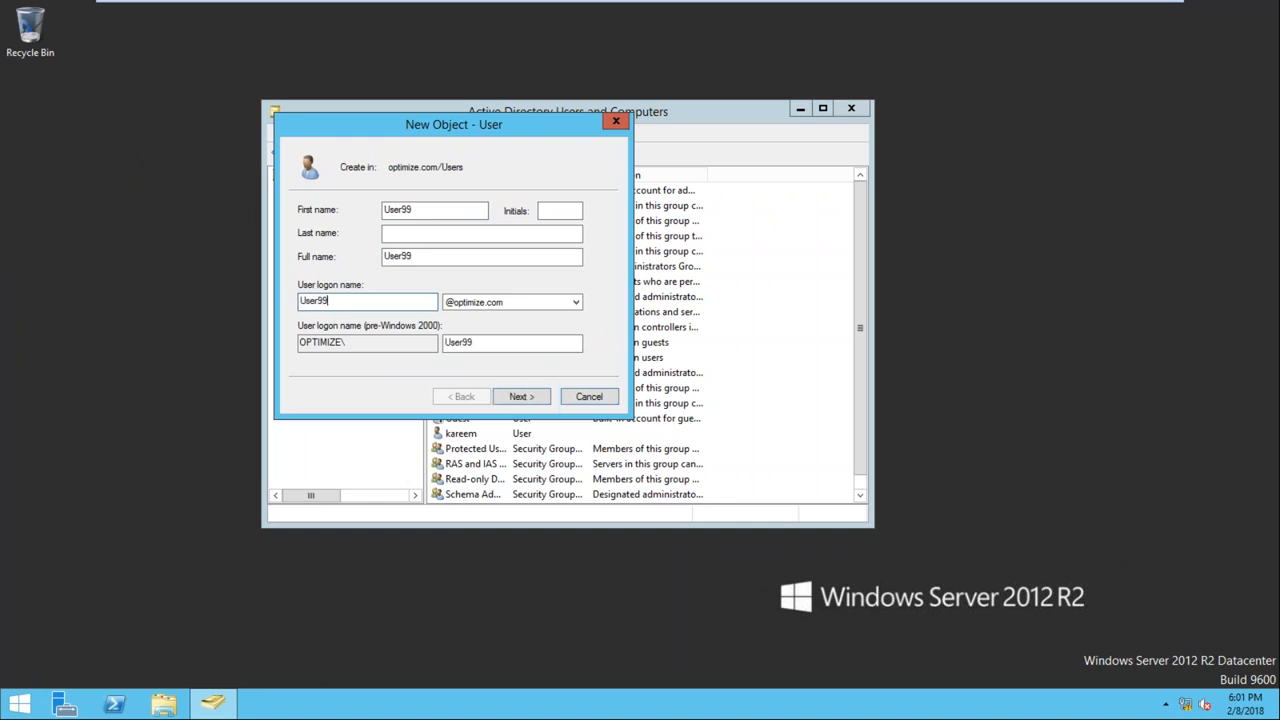
pyautogui.press('Return')
# Enter and confirm the account password, disallow password changes, make it never expire without a forced change at next logon, and finish creating the user
pyautogui.write('123')
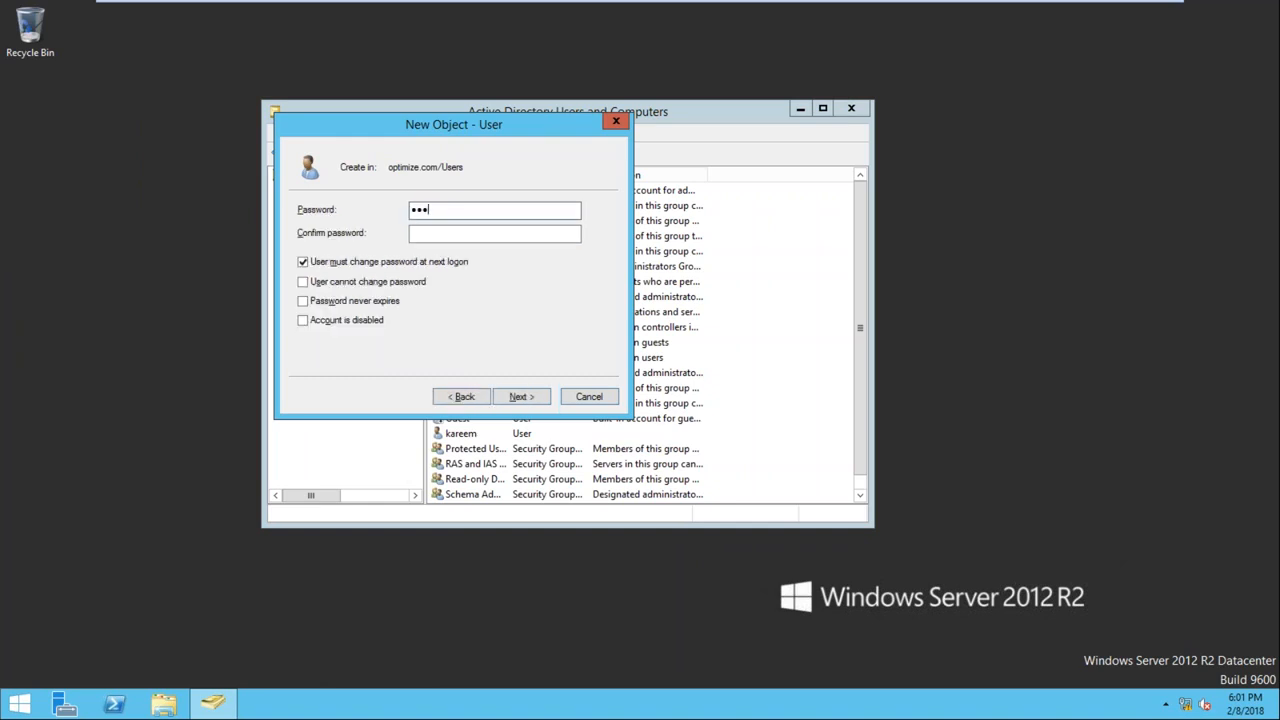
pyautogui.write('45678')
pyautogui.press('Tab')
pyautogui.write('12345678')
pyautogui.click(303, 261)
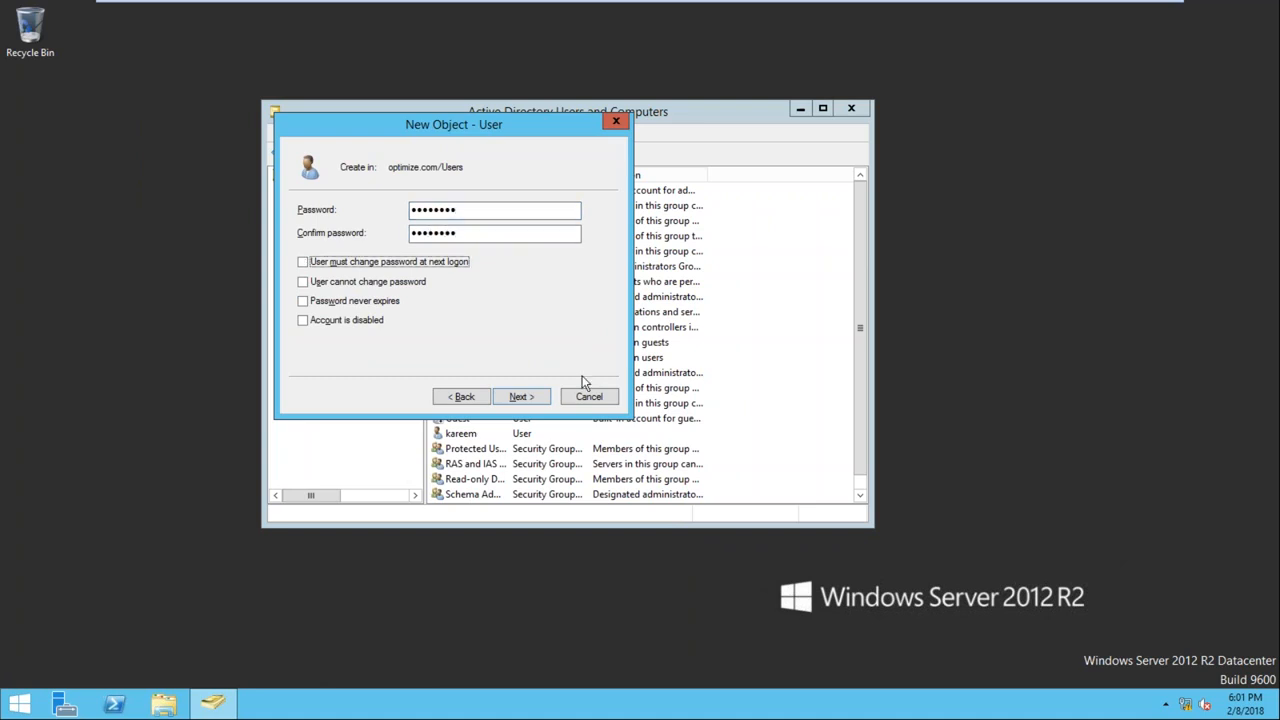
pyautogui.click(412, 283)
pyautogui.click(358, 301)
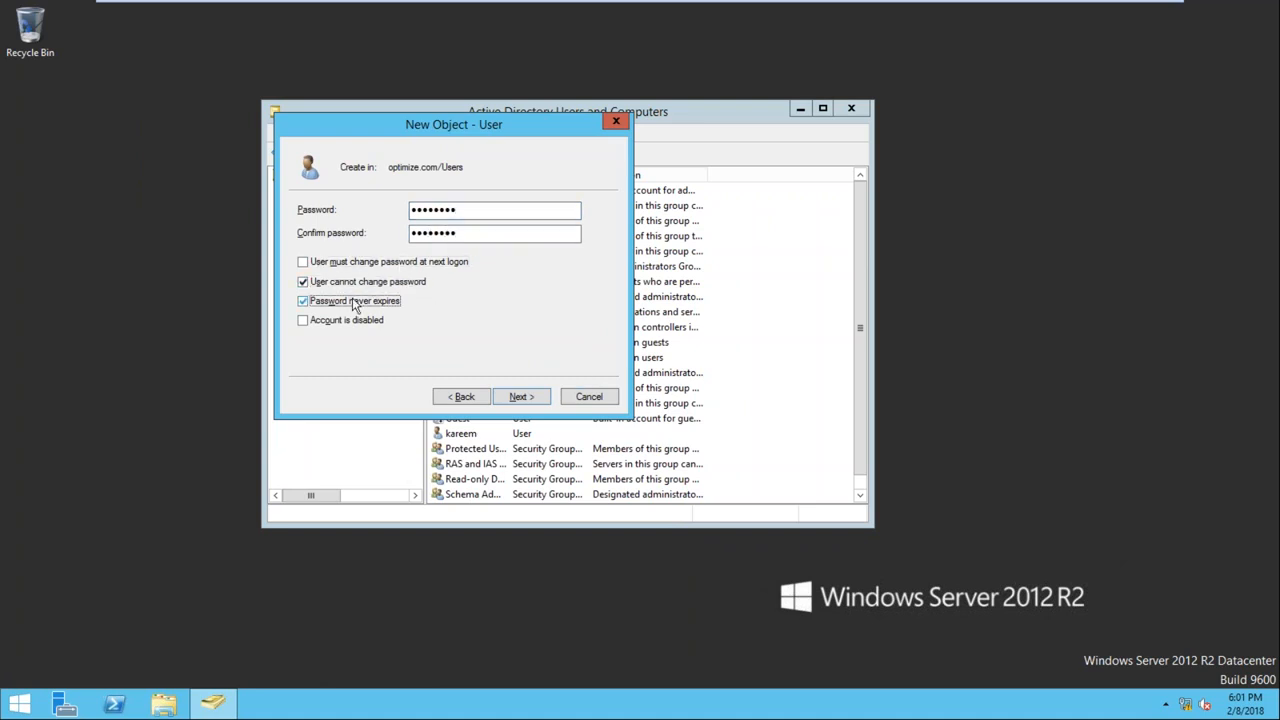
pyautogui.click(529, 400)
pyautogui.click(529, 400)
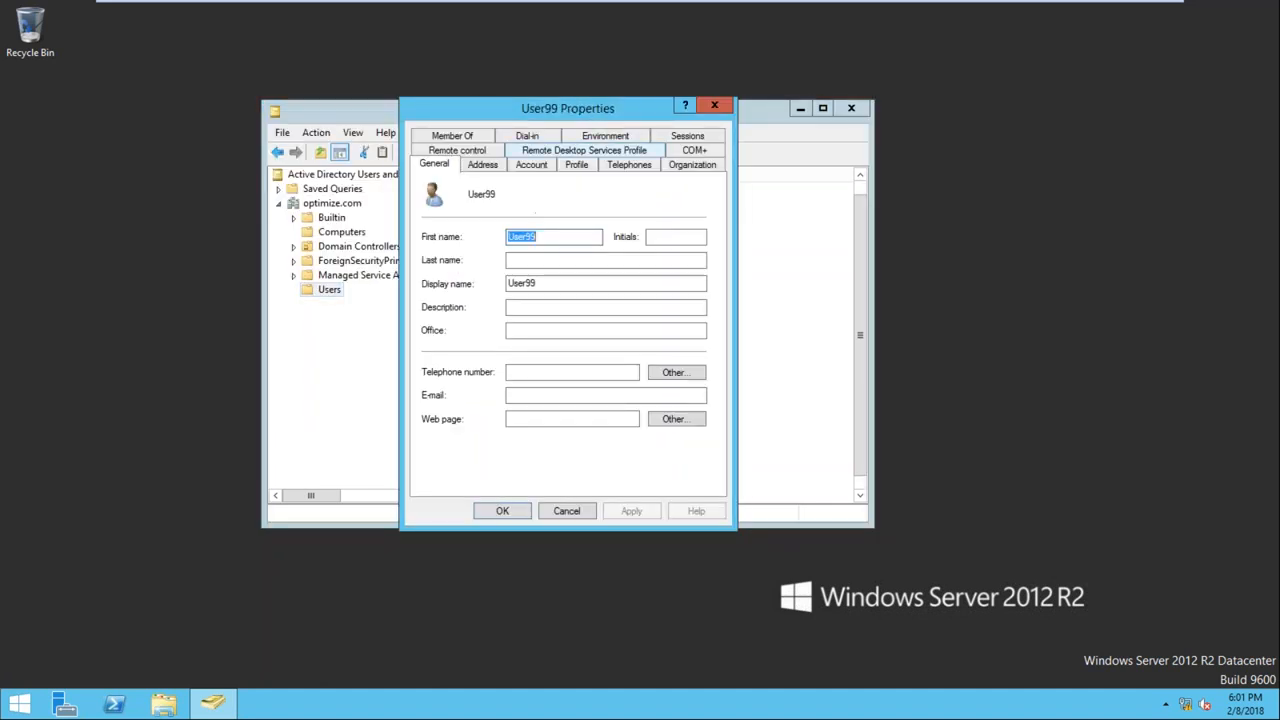
# Open User99's group memberships and select the Administrators group from all groups in optimize.com for adding
pyautogui.click(441, 133)
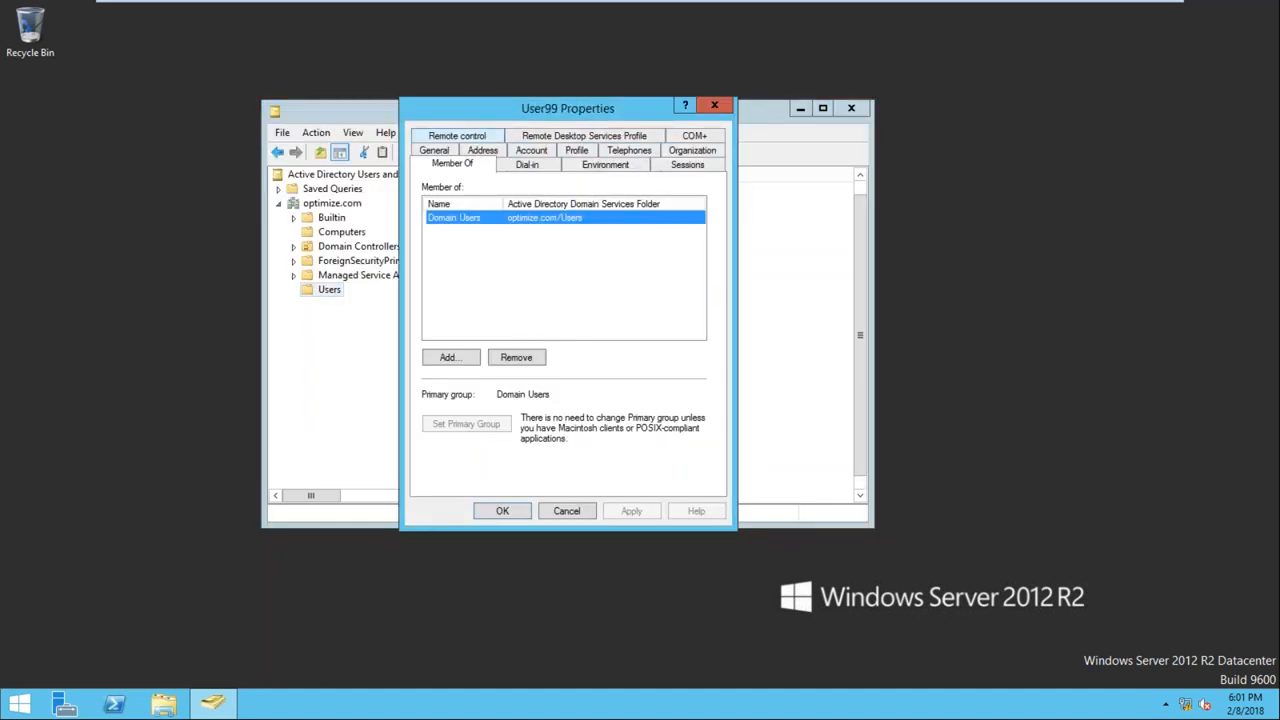
pyautogui.click(450, 358)
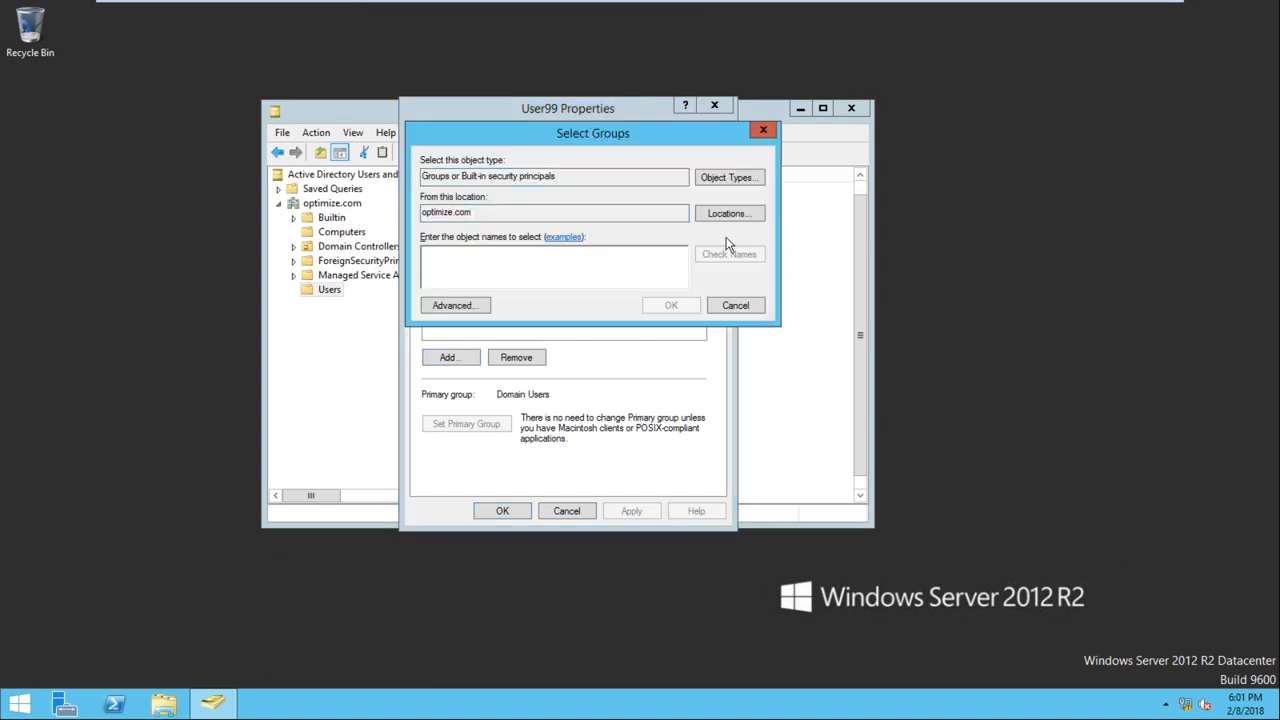
pyautogui.click(455, 305)
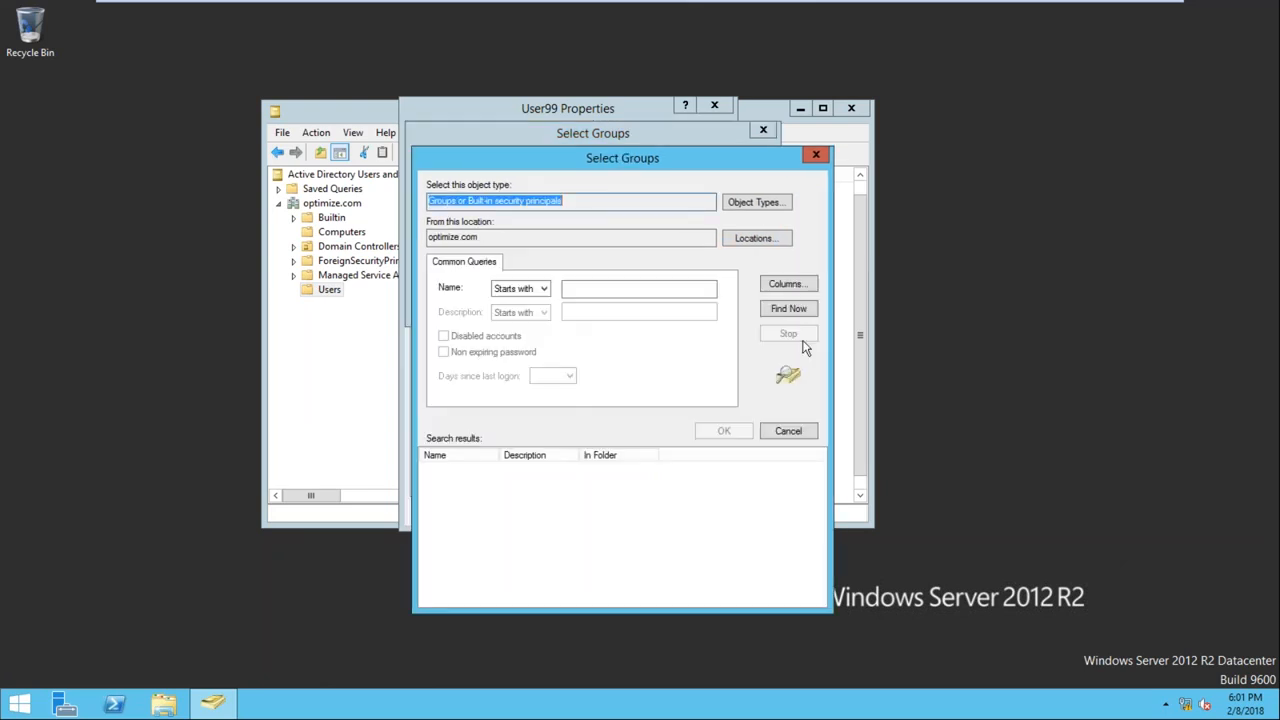
pyautogui.click(786, 310)
pyautogui.moveTo(499, 455); pyautogui.dragTo(565, 455)
pyautogui.click(476, 497)
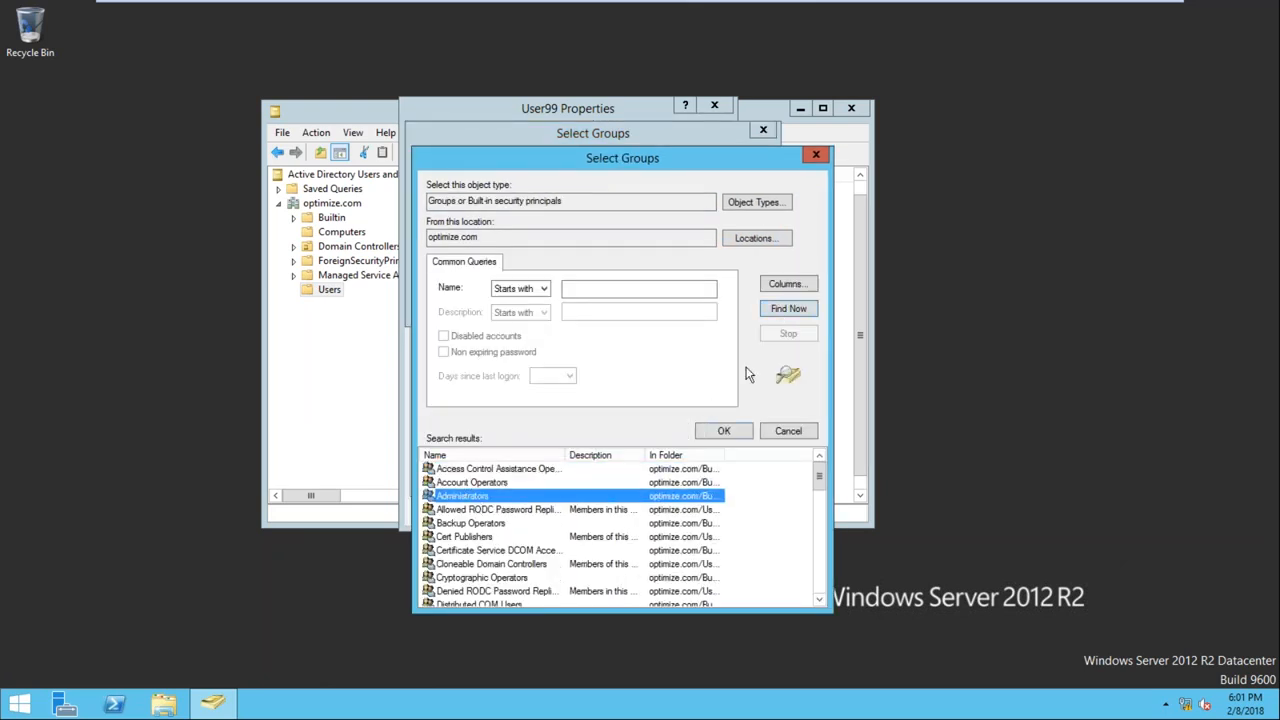
pyautogui.click(724, 430)
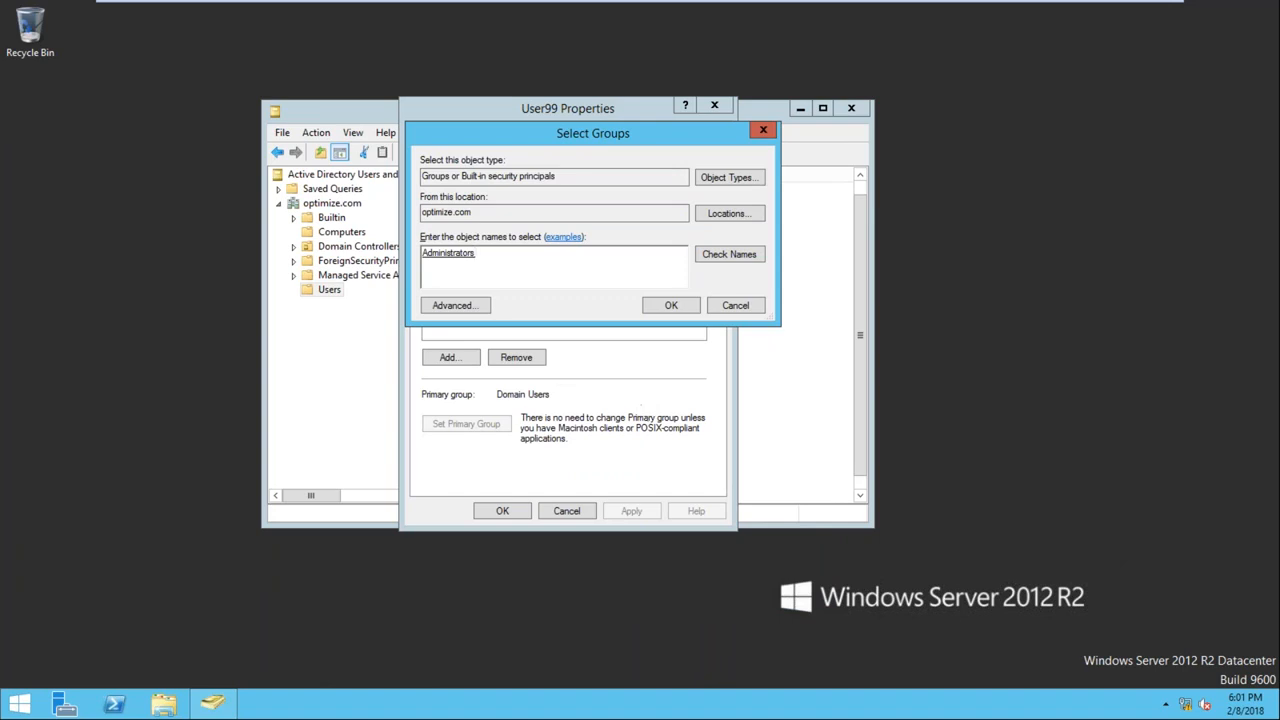
# Search the domain's groups again and include DnsAdmins in the groups selected for User99
pyautogui.click(481, 306)
pyautogui.click(805, 311)
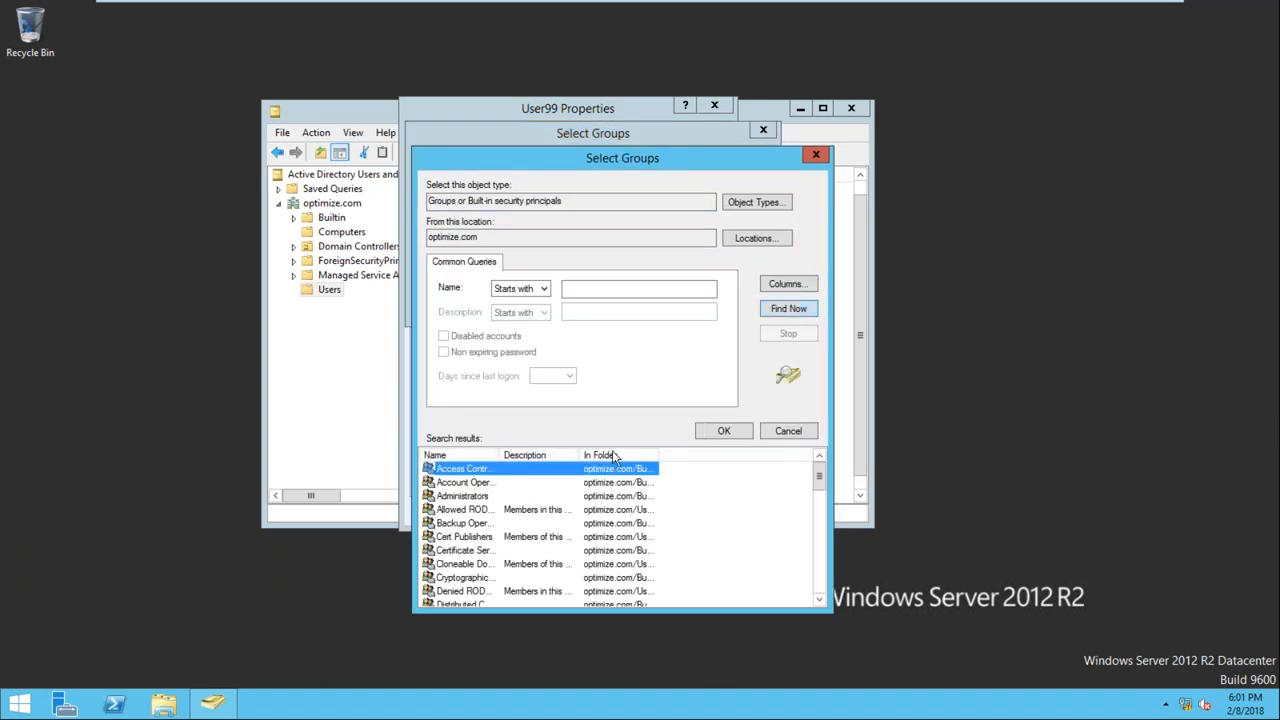
pyautogui.press('d')
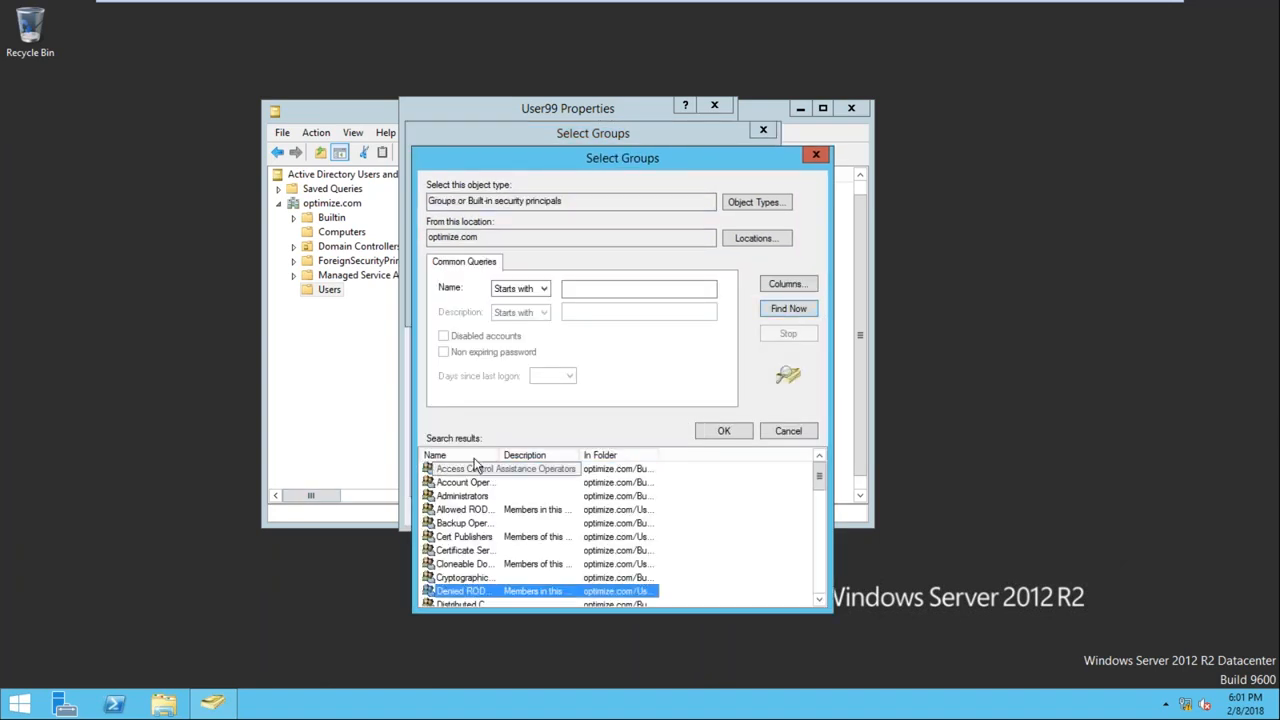
pyautogui.moveTo(500, 453); pyautogui.dragTo(554, 453)
pyautogui.moveTo(820, 476); pyautogui.dragTo(820, 488)
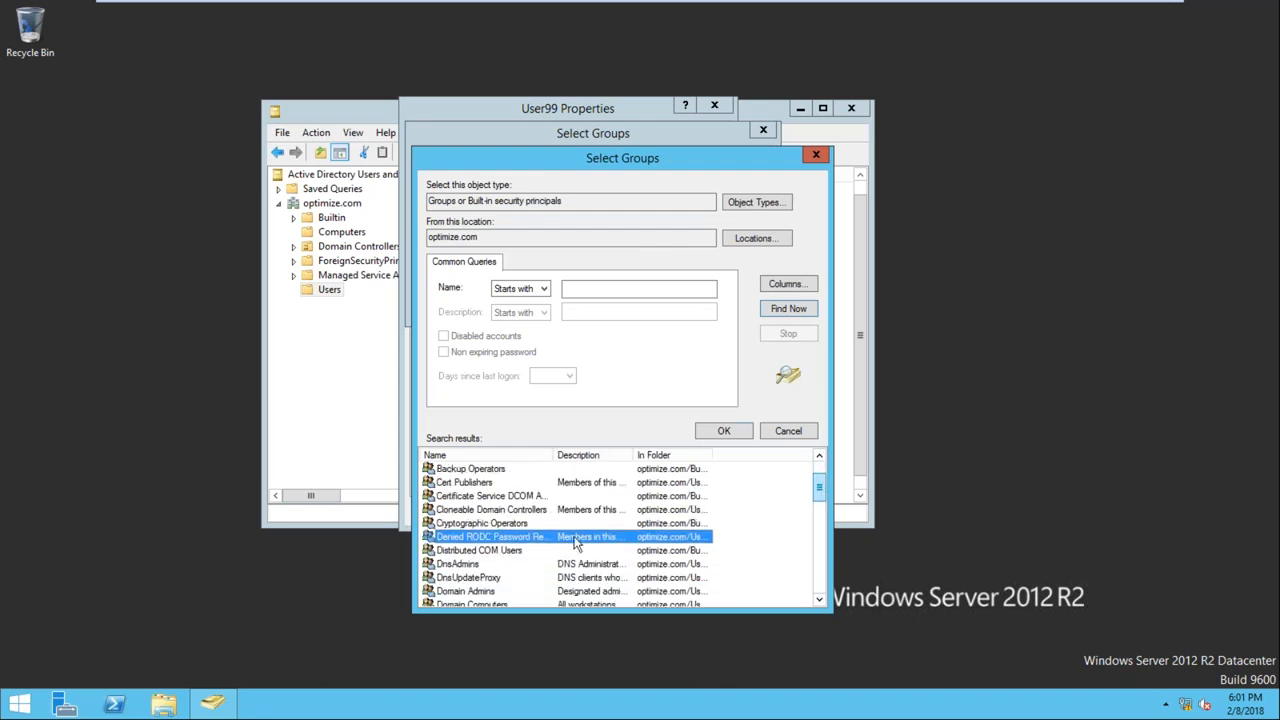
pyautogui.click(470, 567)
pyautogui.click(728, 432)
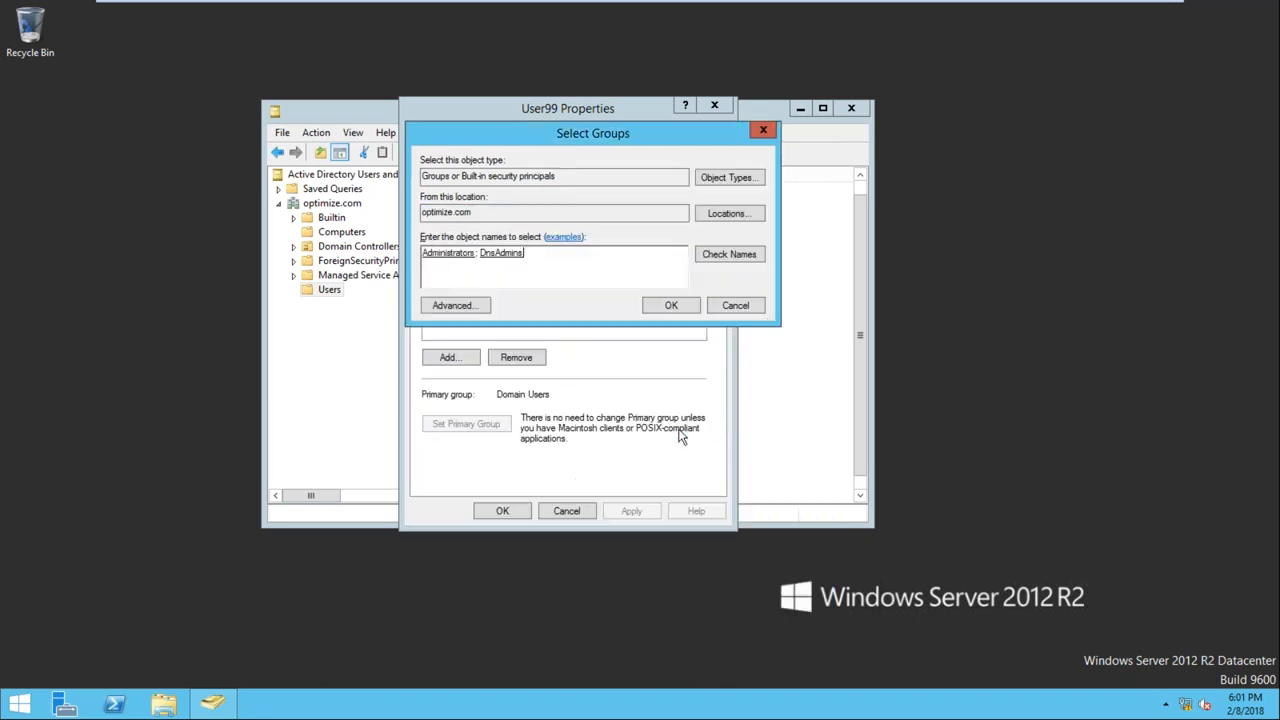
# Search the domain's groups again, widen the Name column of the results, and include Domain Admins in the groups selected for User99
pyautogui.click(450, 306)
pyautogui.click(788, 310)
pyautogui.moveTo(824, 468); pyautogui.dragTo(825, 485)
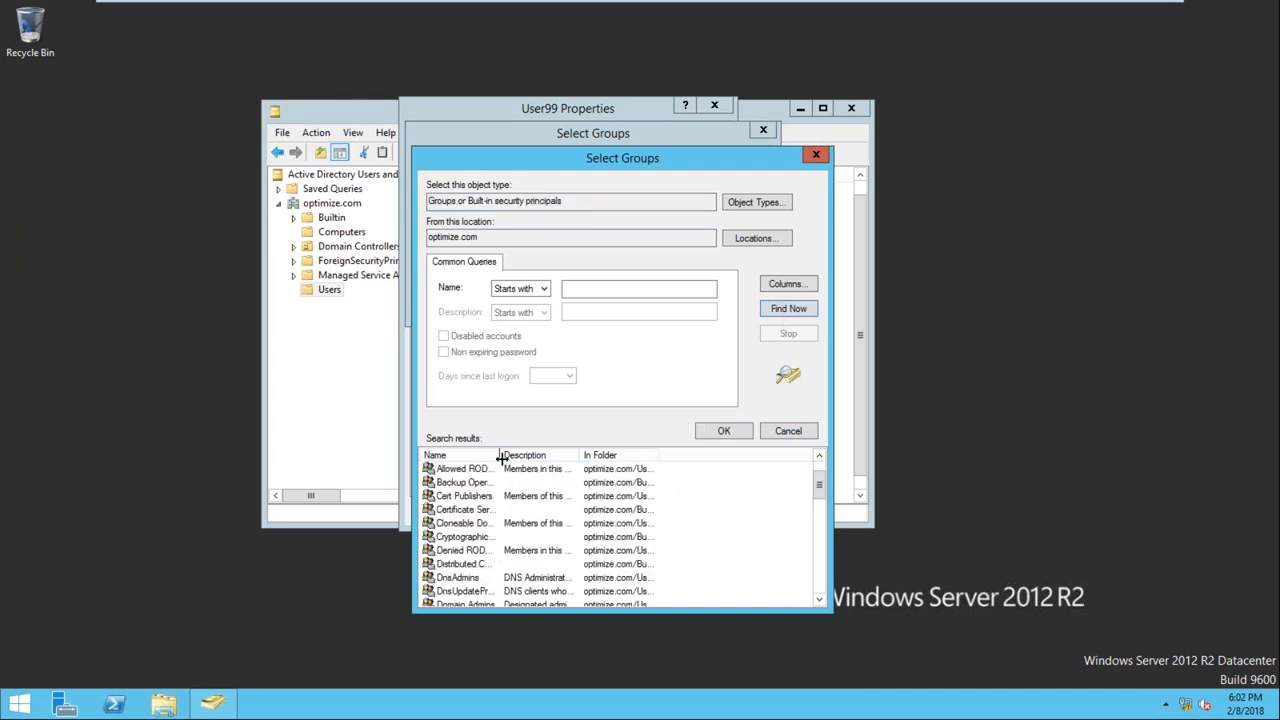
pyautogui.moveTo(500, 455); pyautogui.dragTo(566, 455)
pyautogui.click(488, 503)
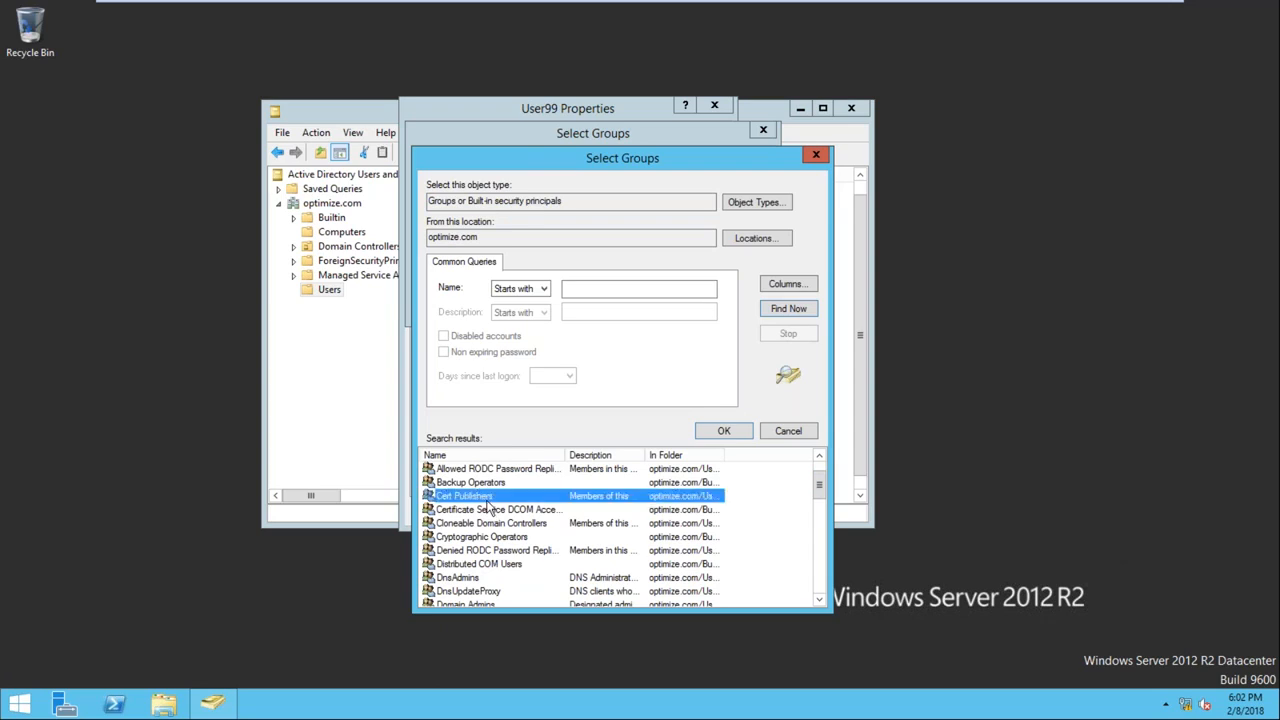
pyautogui.press('d')
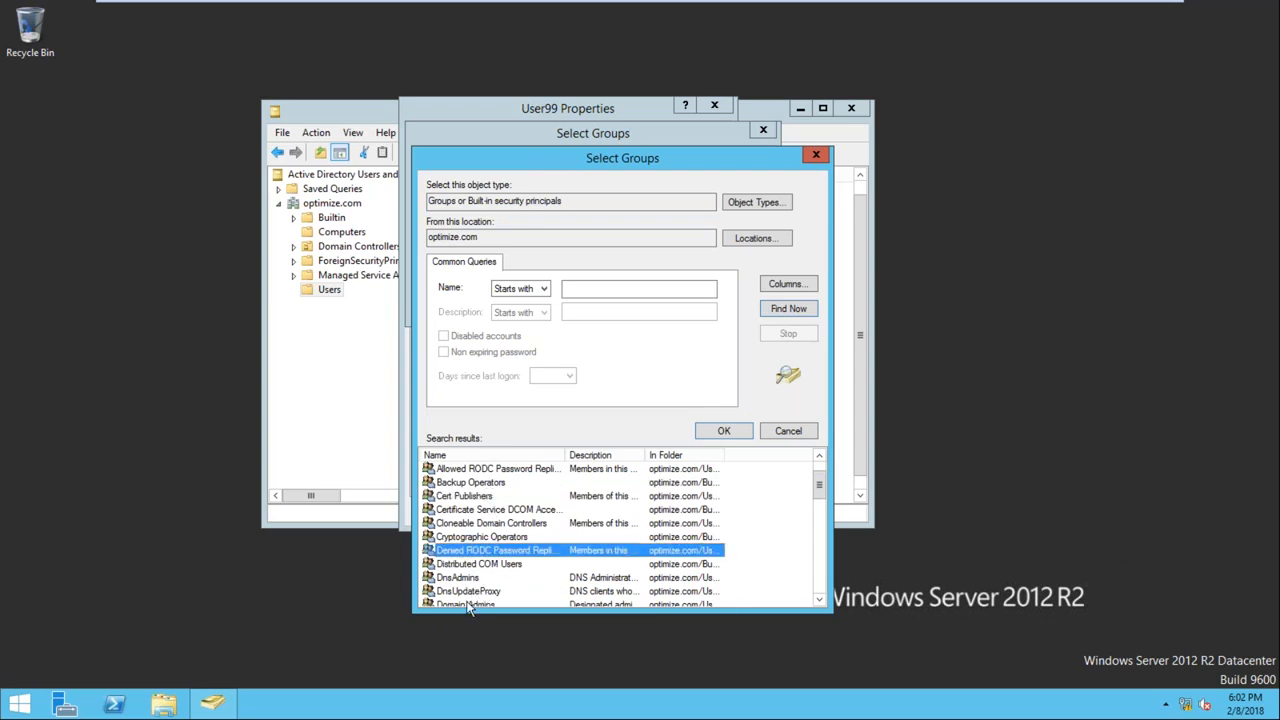
pyautogui.write('do')
pyautogui.click(723, 433)
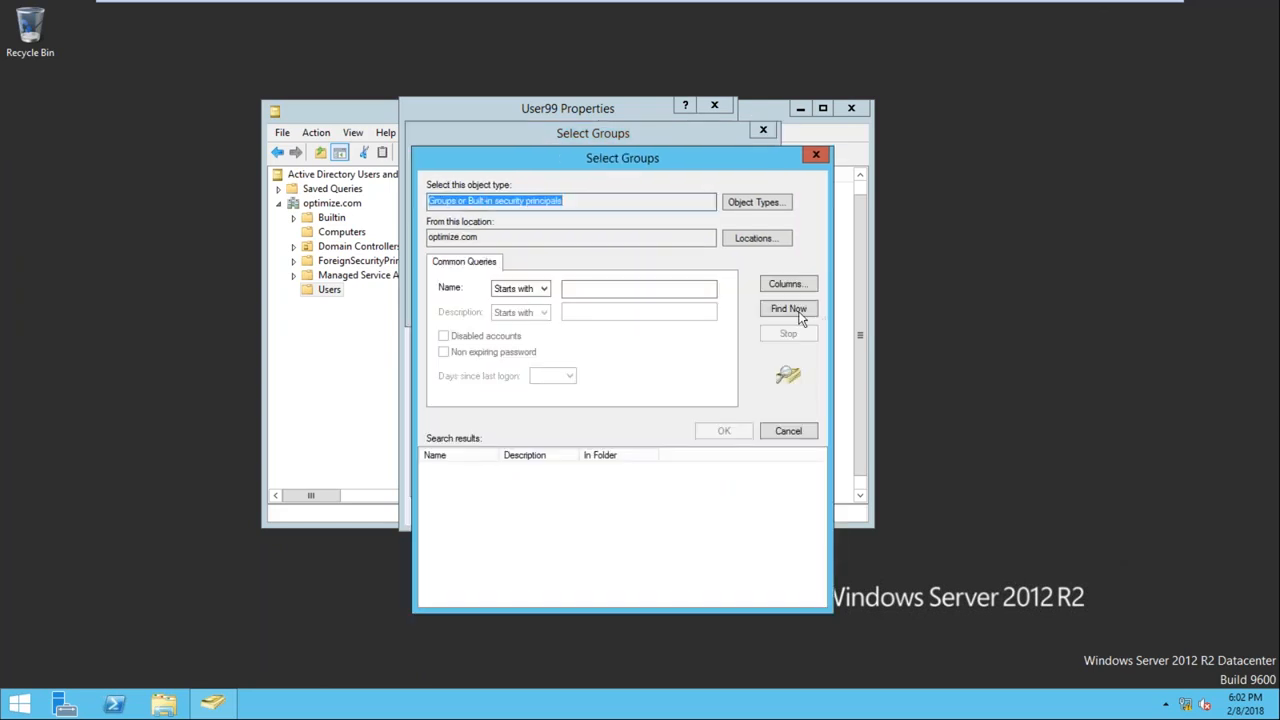
# Search the domain's groups for Enterprise Admins, include it in the selection, and confirm all the groups chosen for User99
pyautogui.click(788, 309)
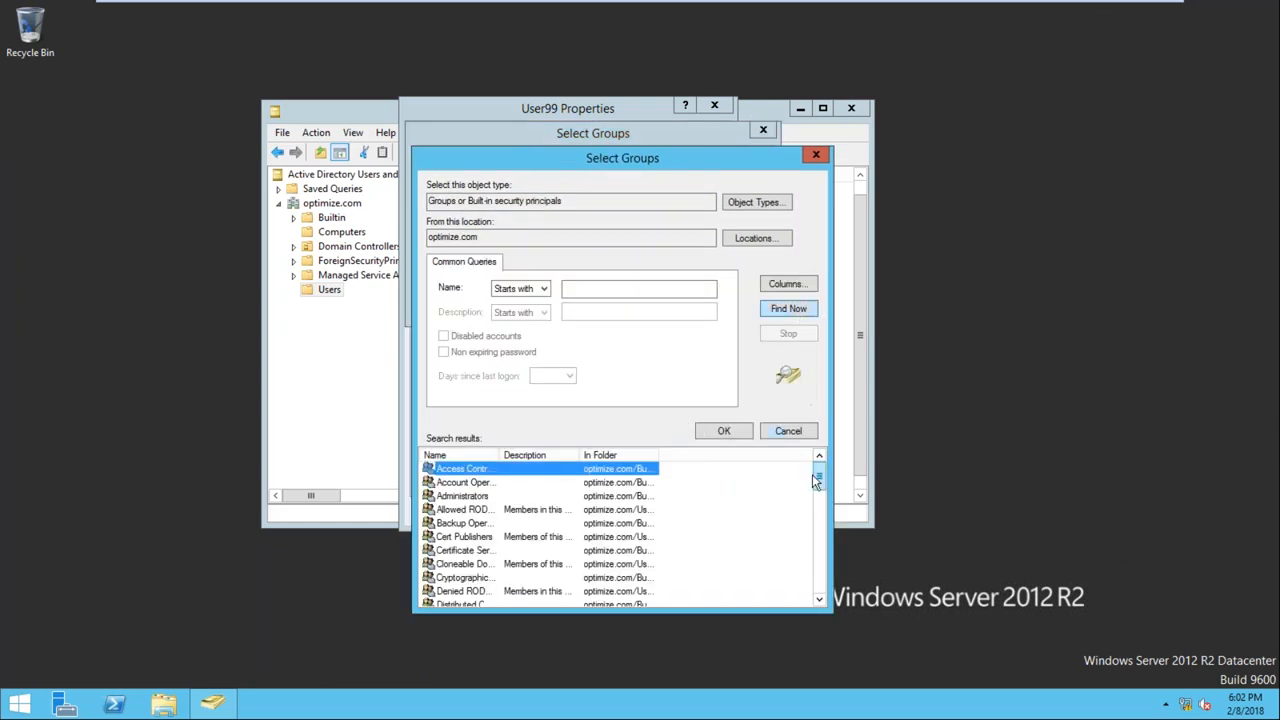
pyautogui.write('e')
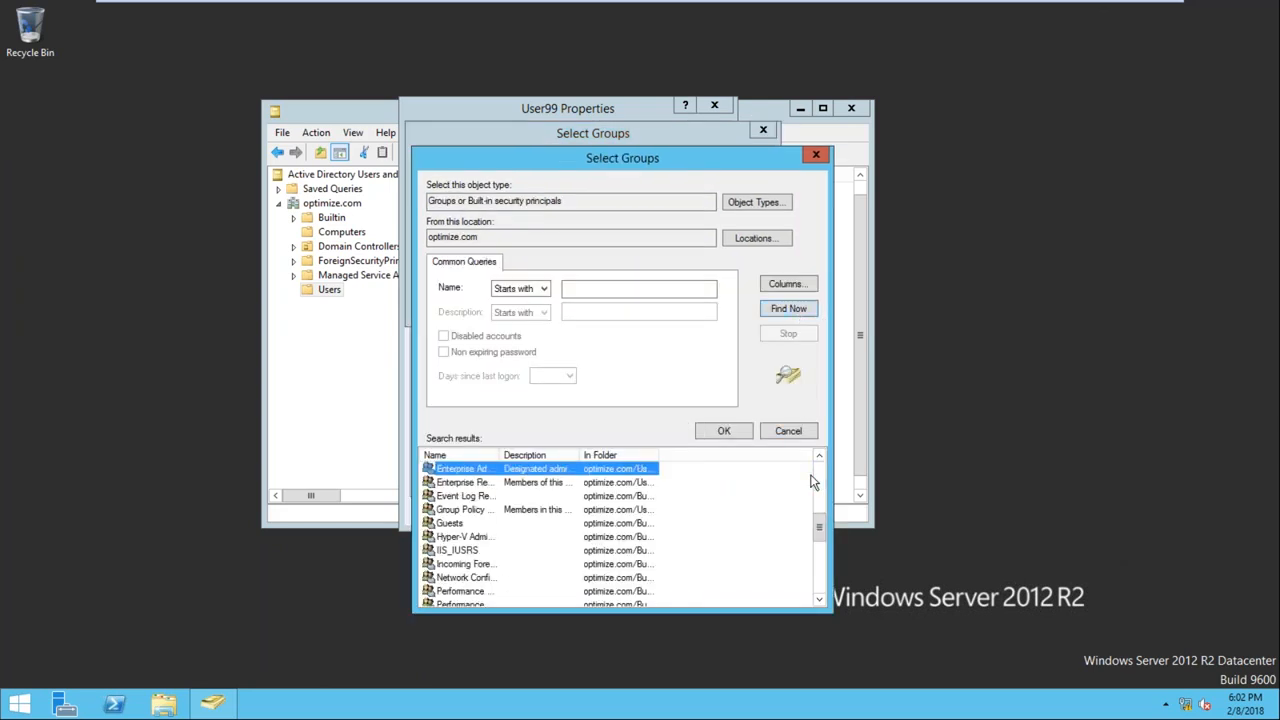
pyautogui.click(718, 431)
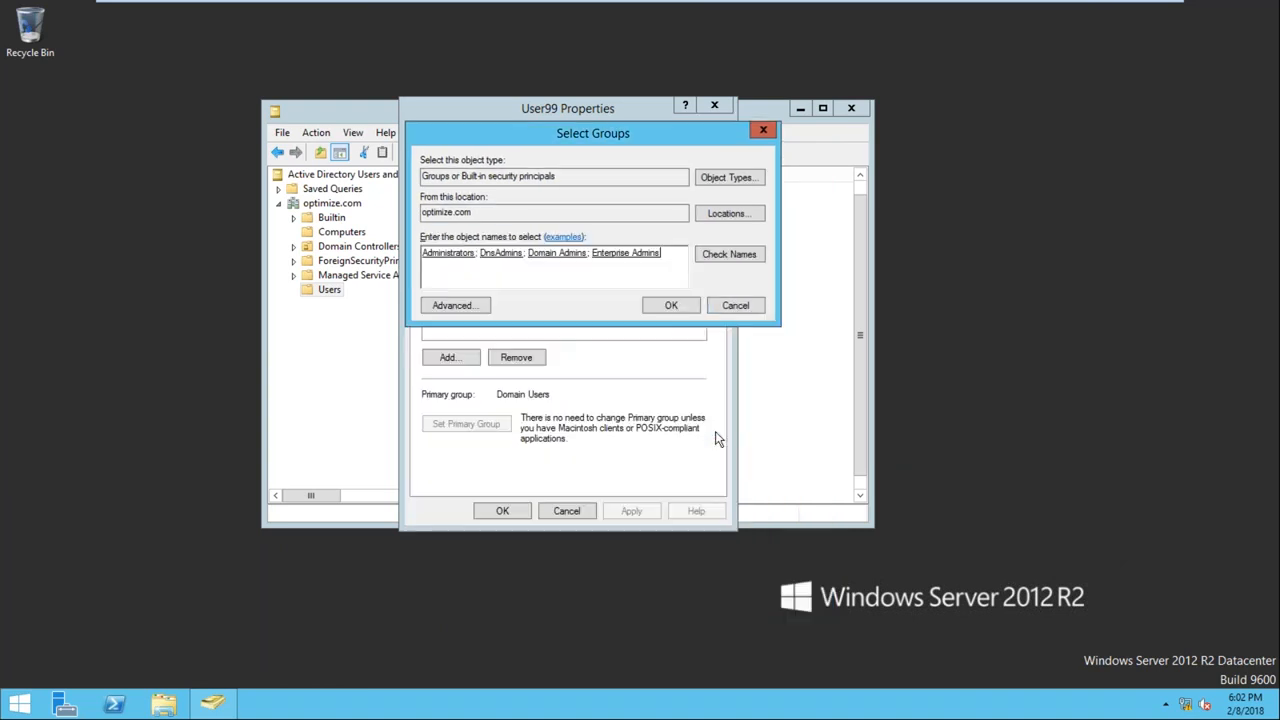
pyautogui.click(671, 306)
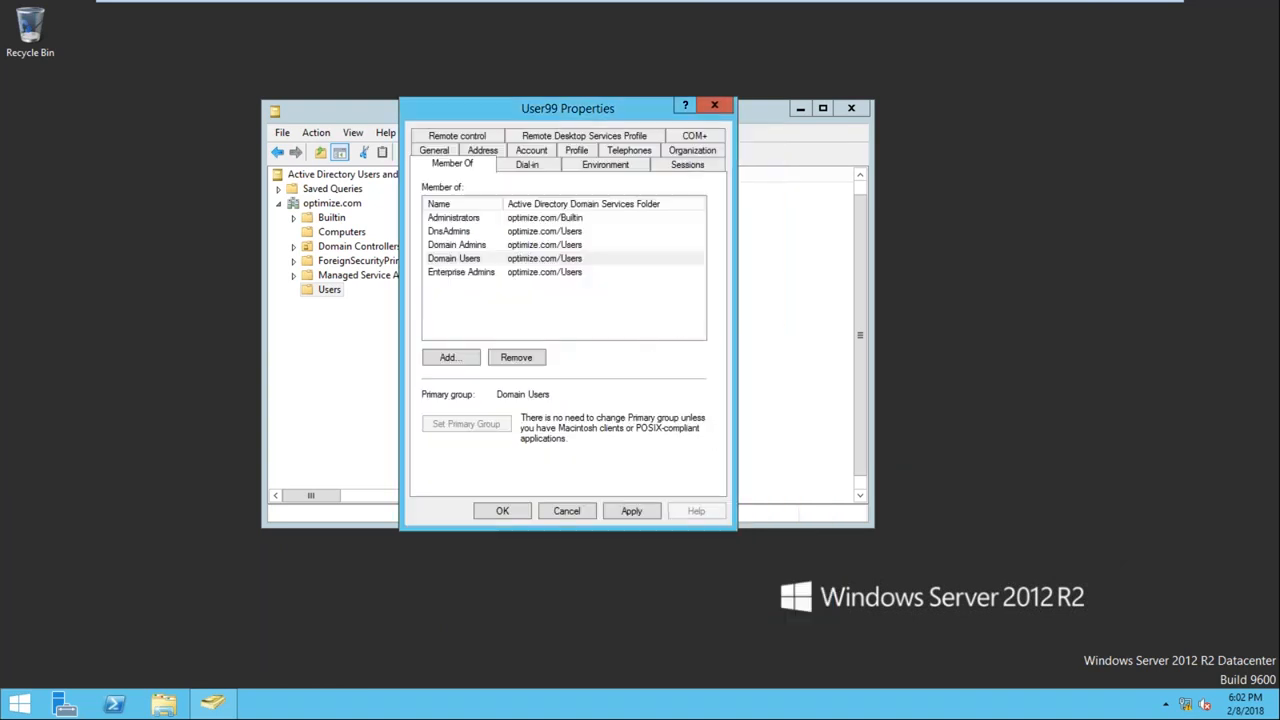
# Review User99's listed group memberships, apply them, and close the user's properties and Active Directory Users and Computers
pyautogui.click(452, 232)
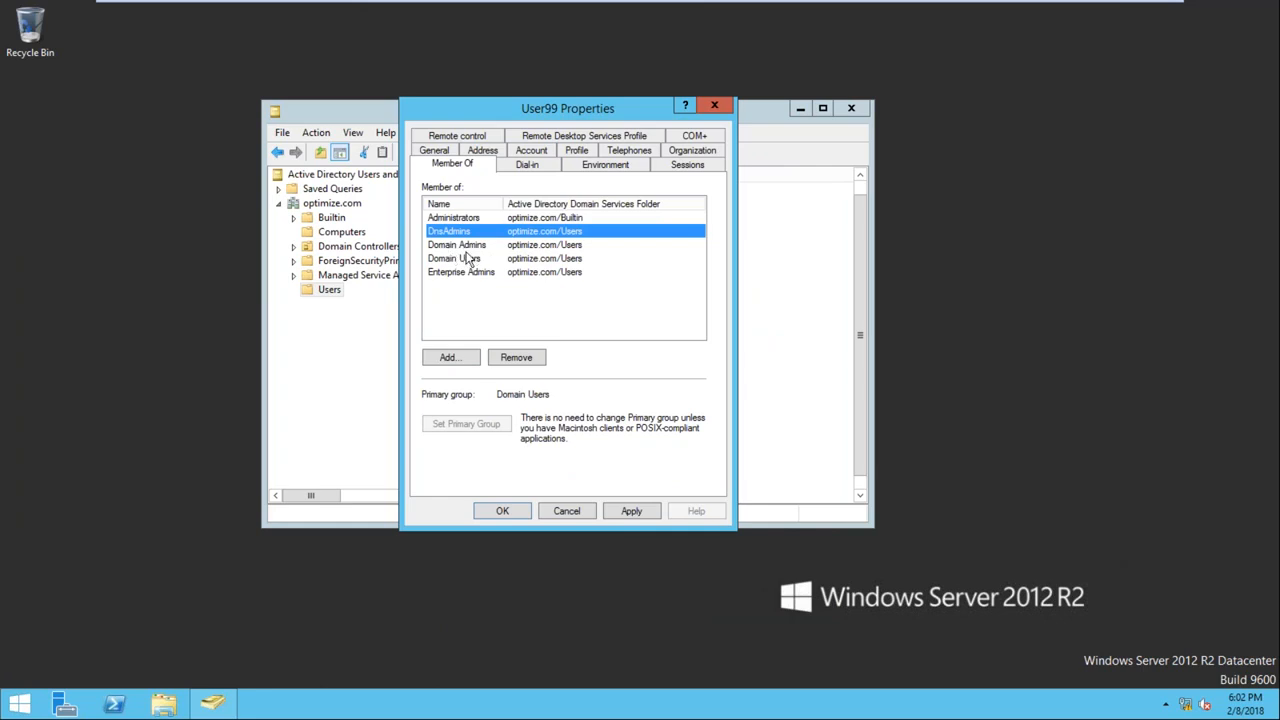
pyautogui.click(470, 259)
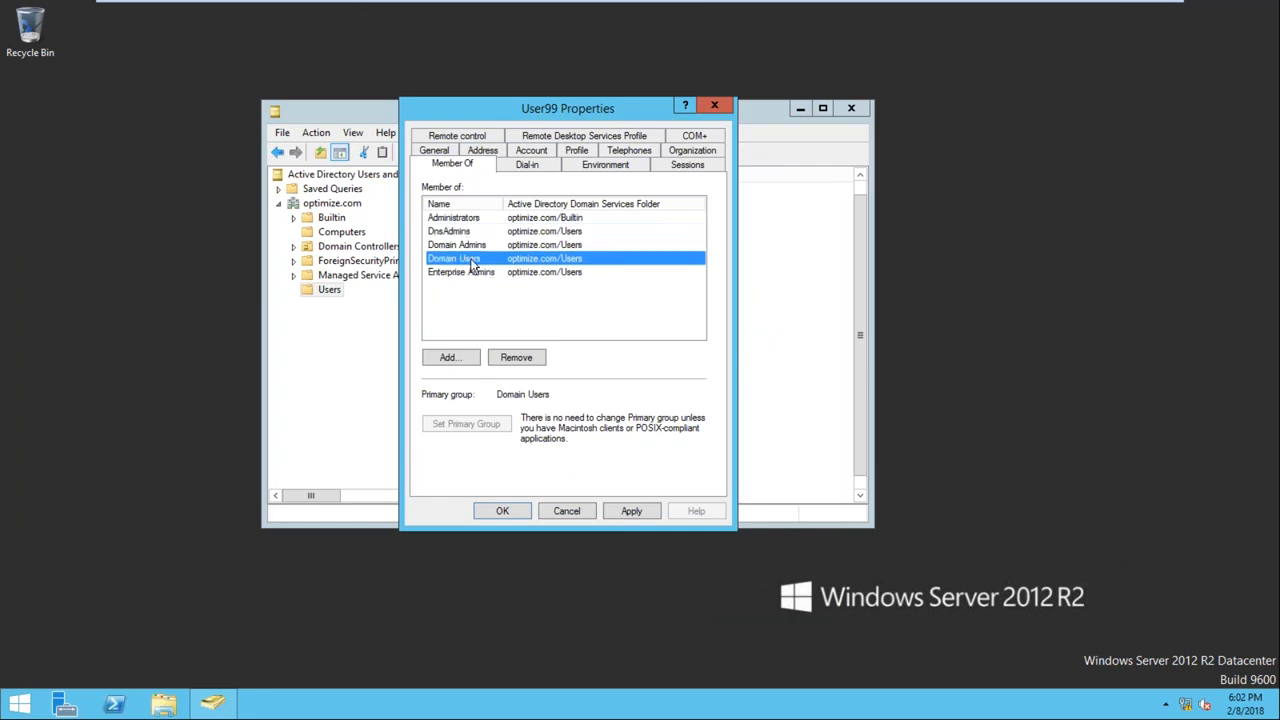
pyautogui.click(475, 244)
pyautogui.click(466, 274)
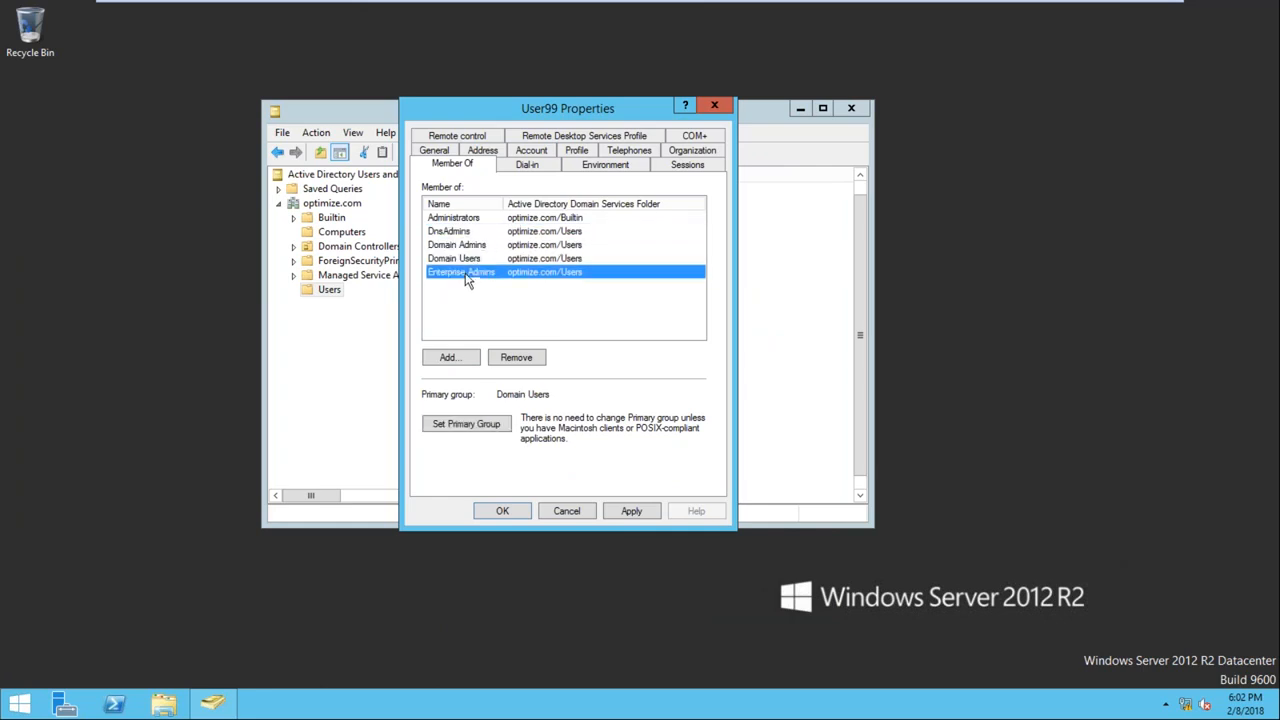
pyautogui.click(612, 509)
pyautogui.click(523, 511)
pyautogui.click(851, 110)
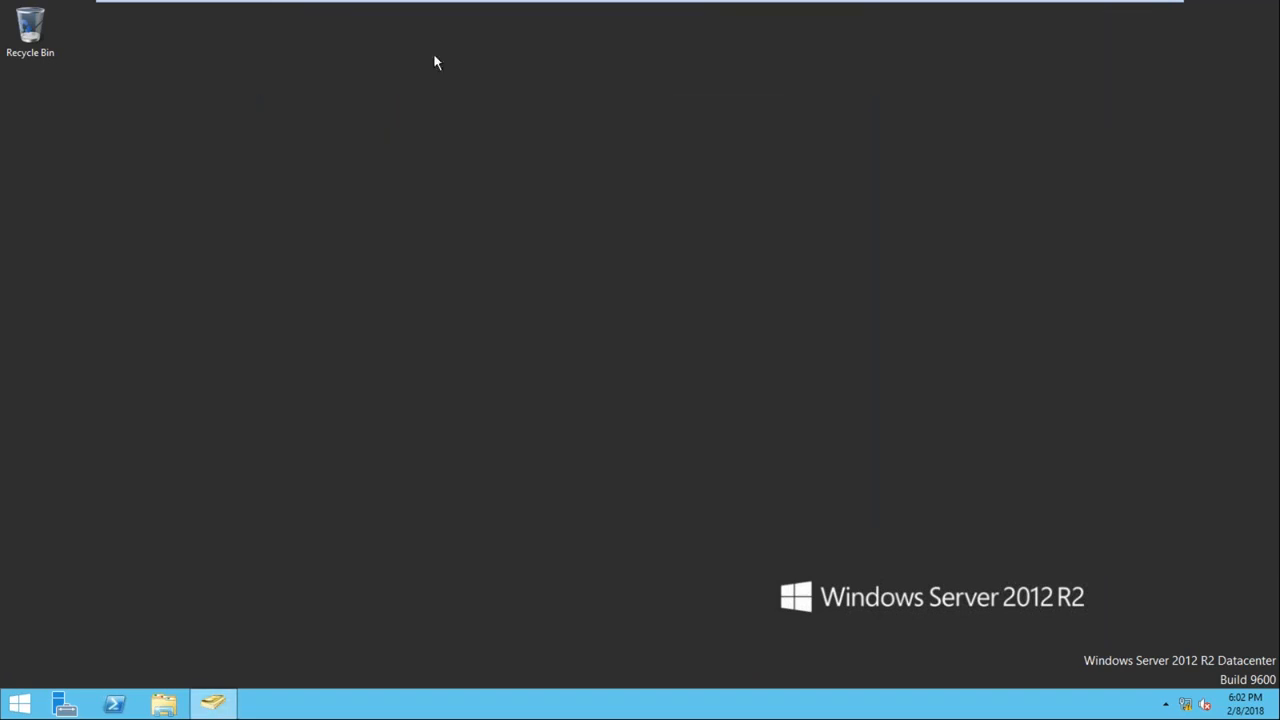
# Sign the current account out of the SQLDC domain controller
pyautogui.moveTo(578, 8)
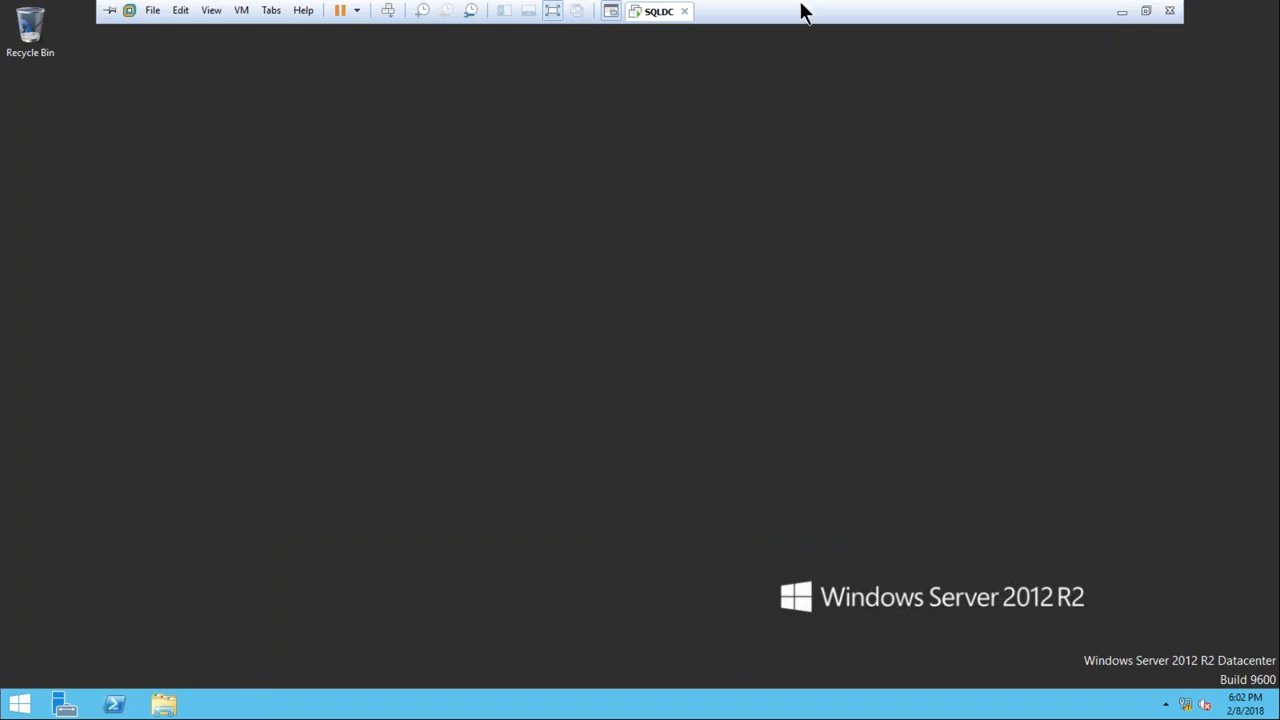
pyautogui.click(18, 704)
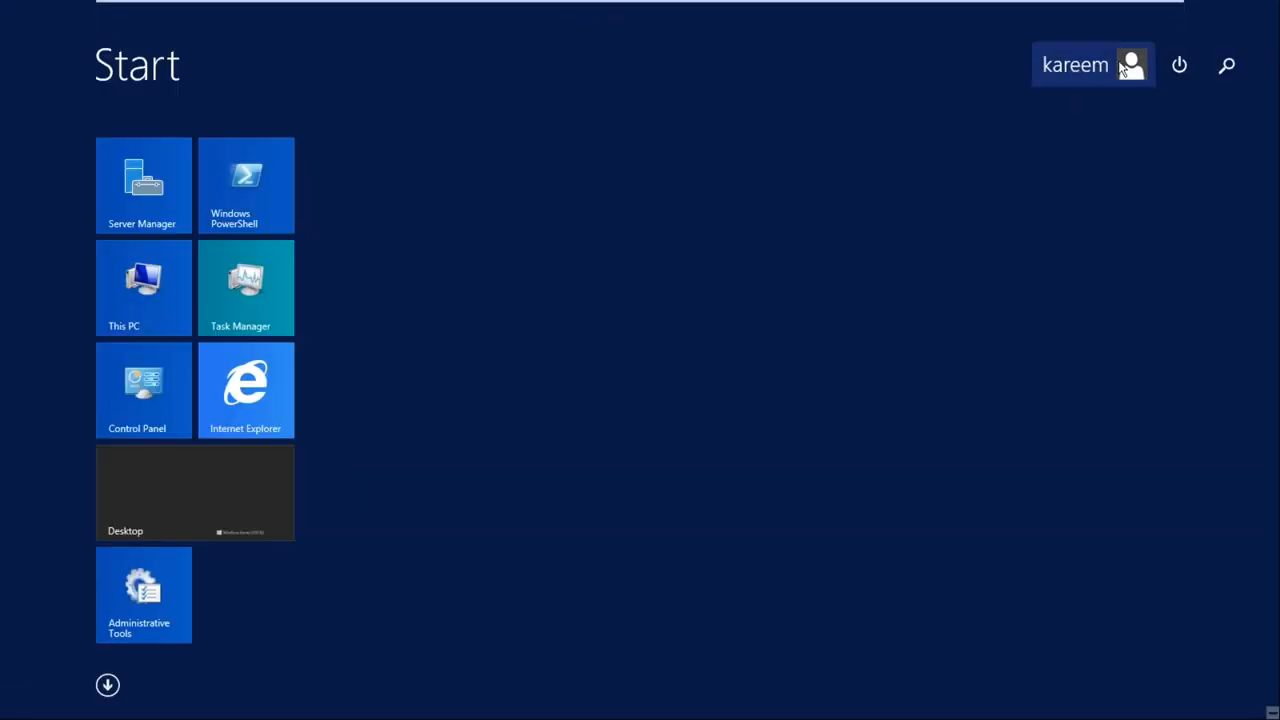
pyautogui.click(1122, 66)
pyautogui.click(988, 158)
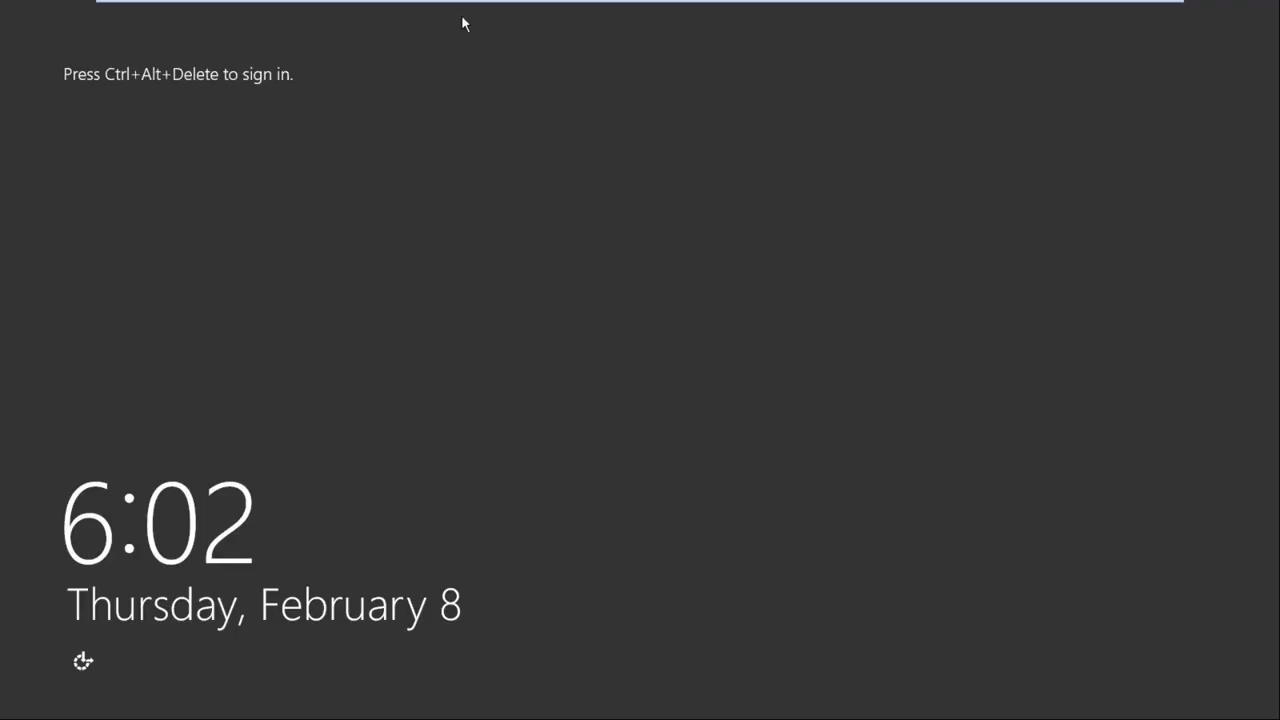
# Sign in to the OPTIMIZE domain as another user, entering User99 as the user name and the account password
pyautogui.moveTo(462, 17)
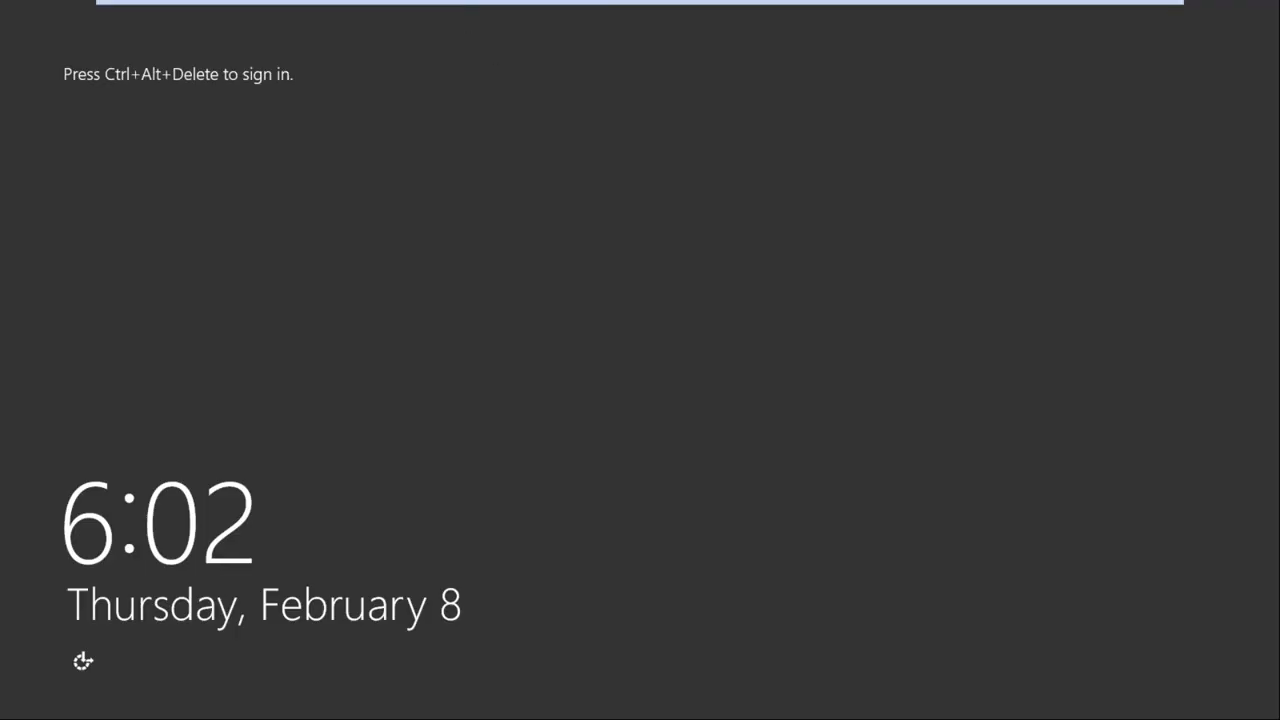
pyautogui.click(394, 11)
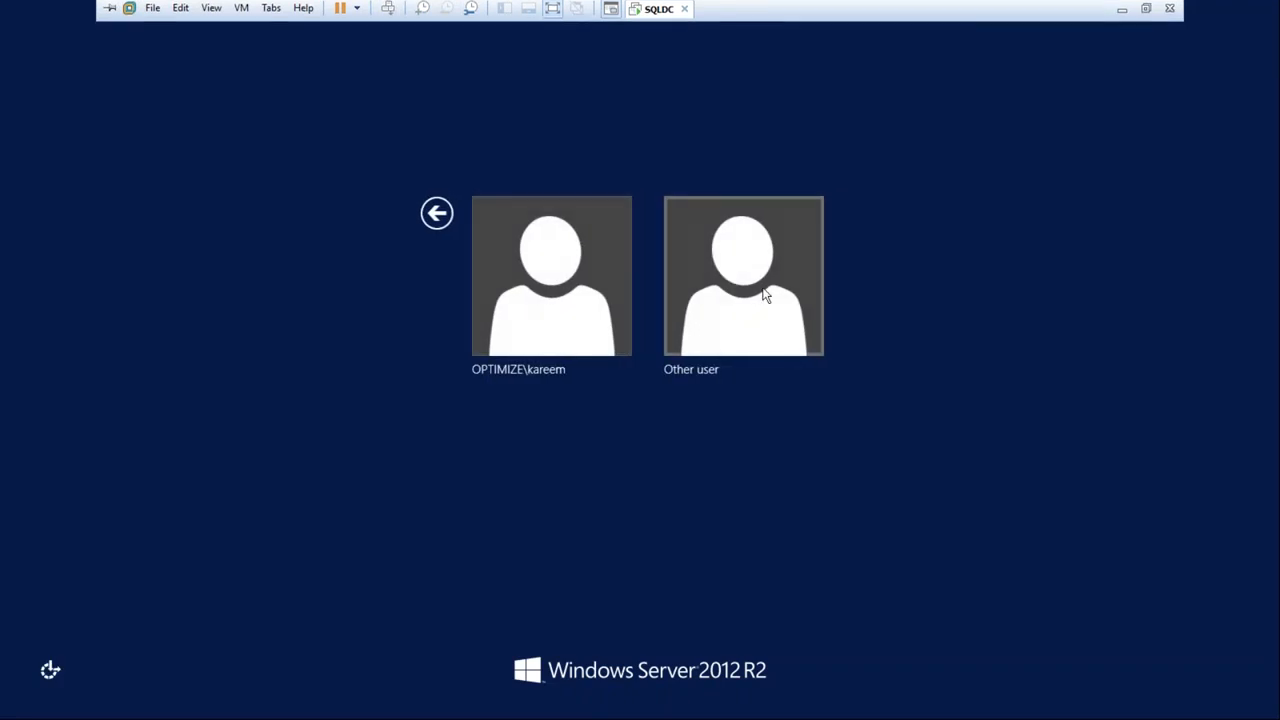
pyautogui.click(764, 294)
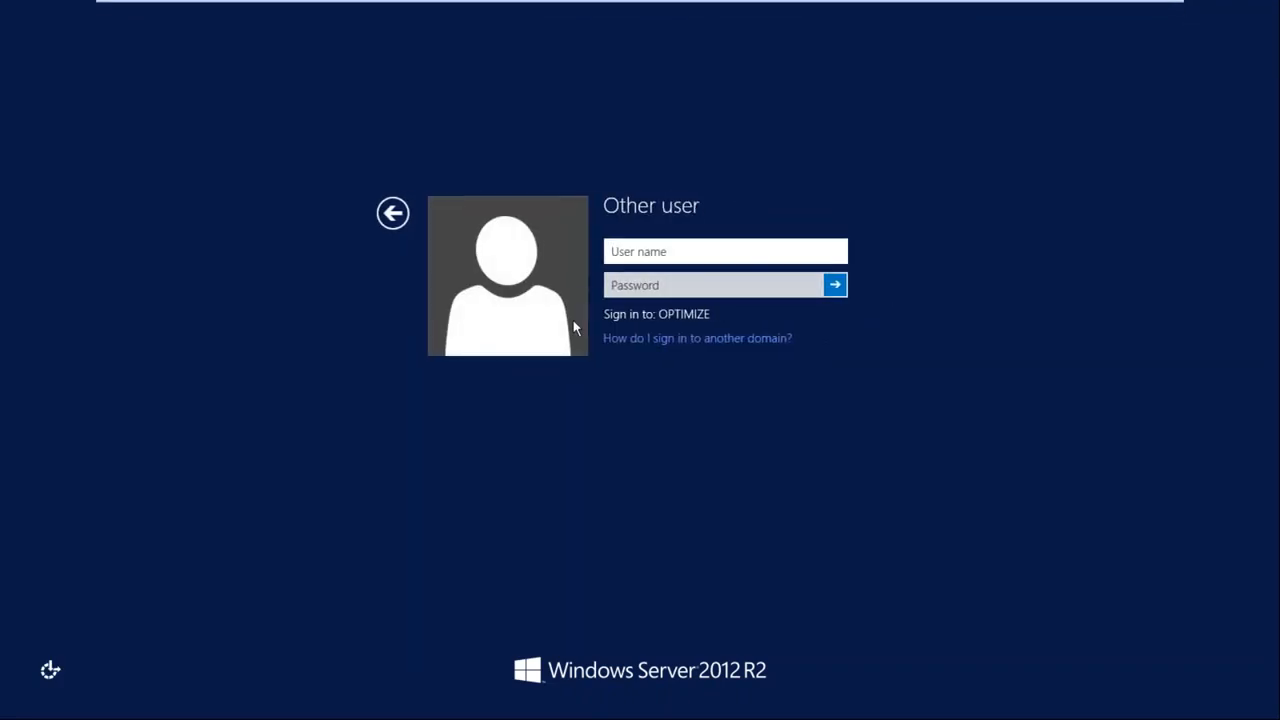
pyautogui.write('User99')
pyautogui.press('Tab')
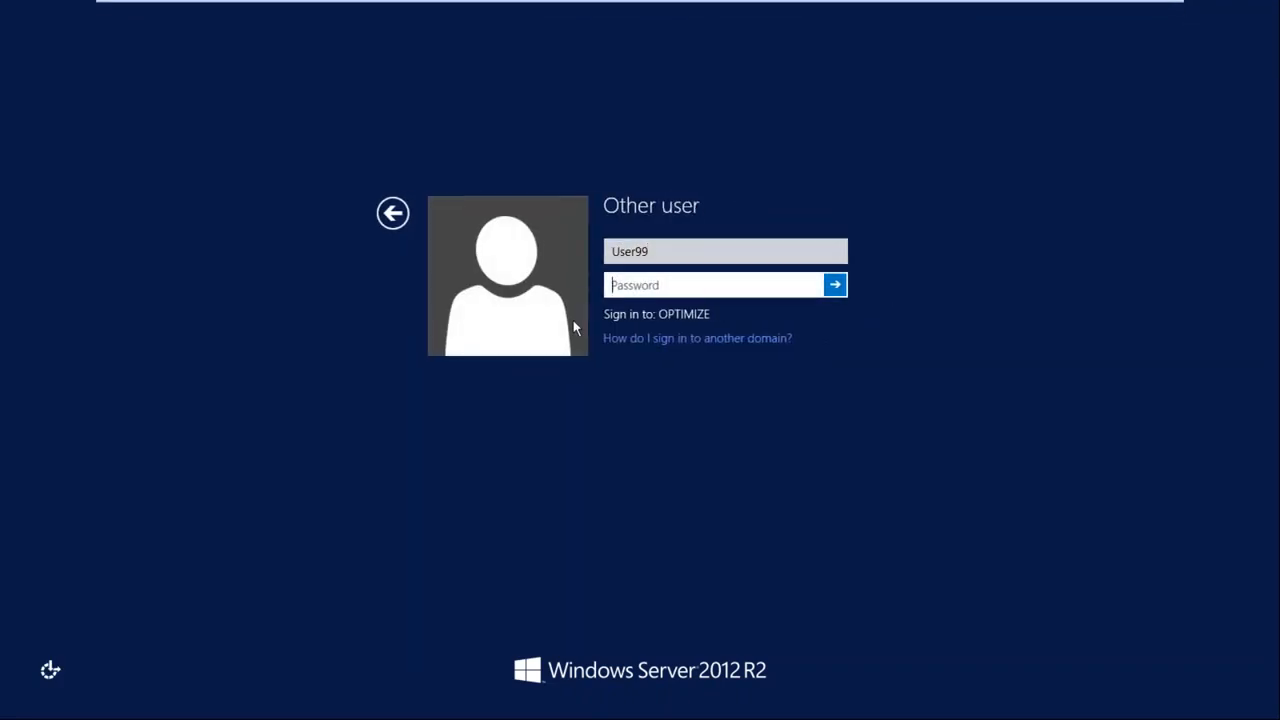
pyautogui.write('*********')
pyautogui.press('Return')
pyautogui.write('******')
pyautogui.press('Return')
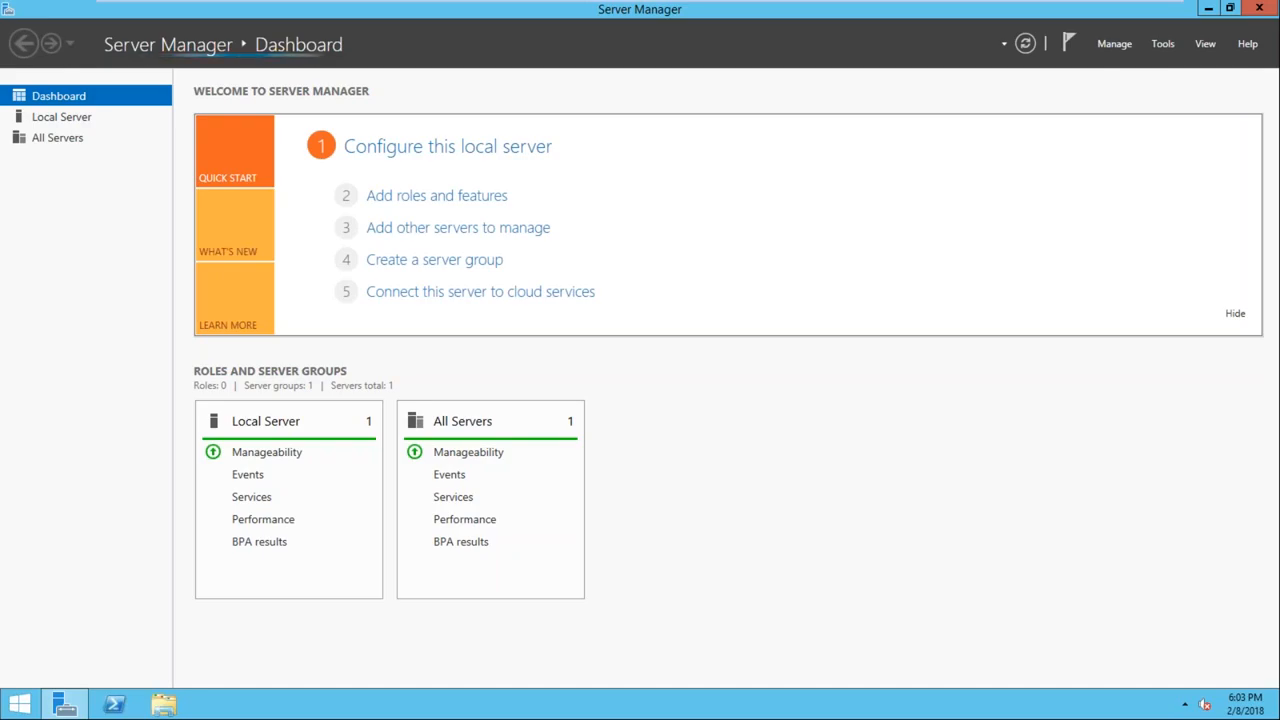
# Close Server Manager and postpone the log-off requested by VMware Tools
pyautogui.click(1259, 9)
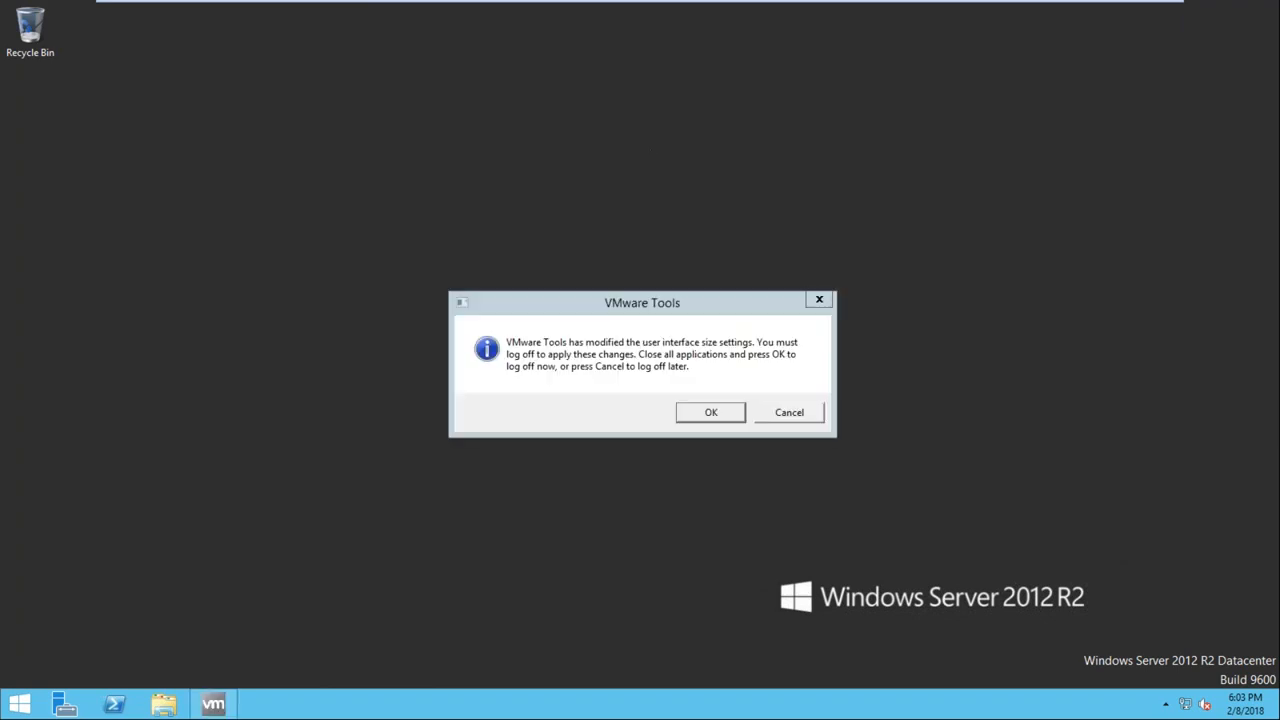
pyautogui.click(789, 412)
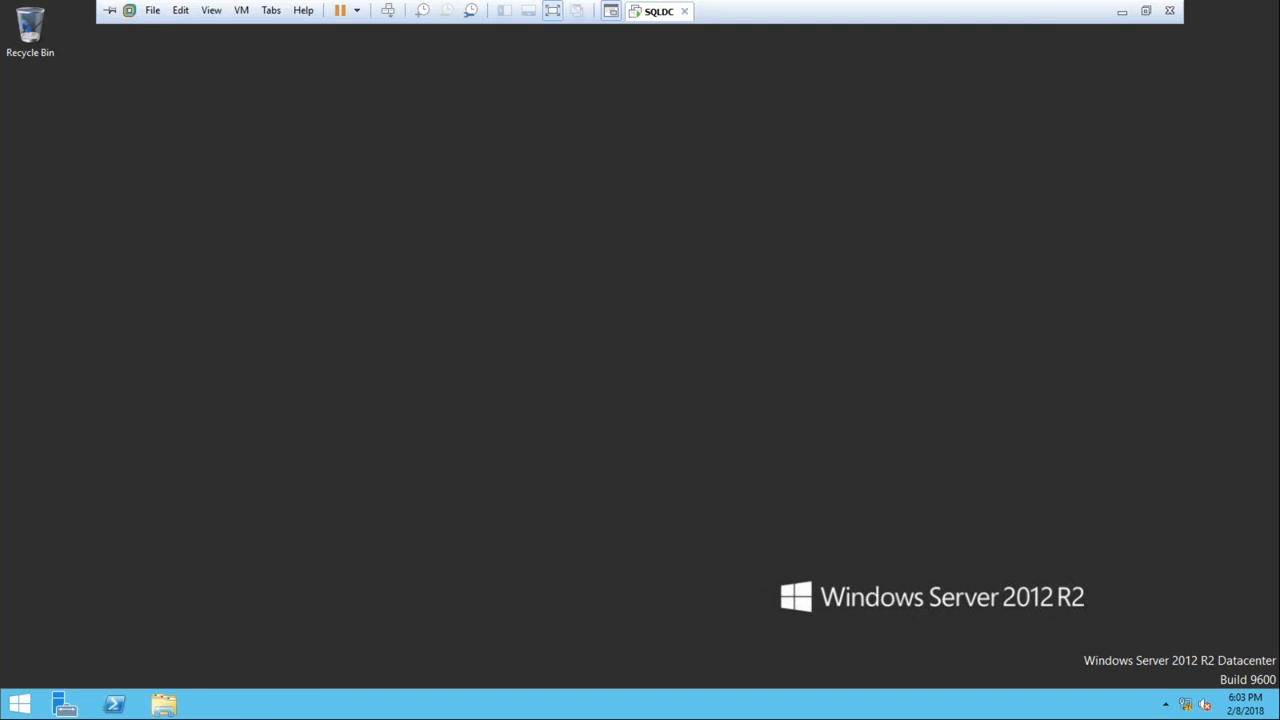
# Start a typical new virtual machine from the Windows Server 2012 R2 ISO, continue without a product key, and name it Node
pyautogui.click(155, 16)
pyautogui.click(167, 33)
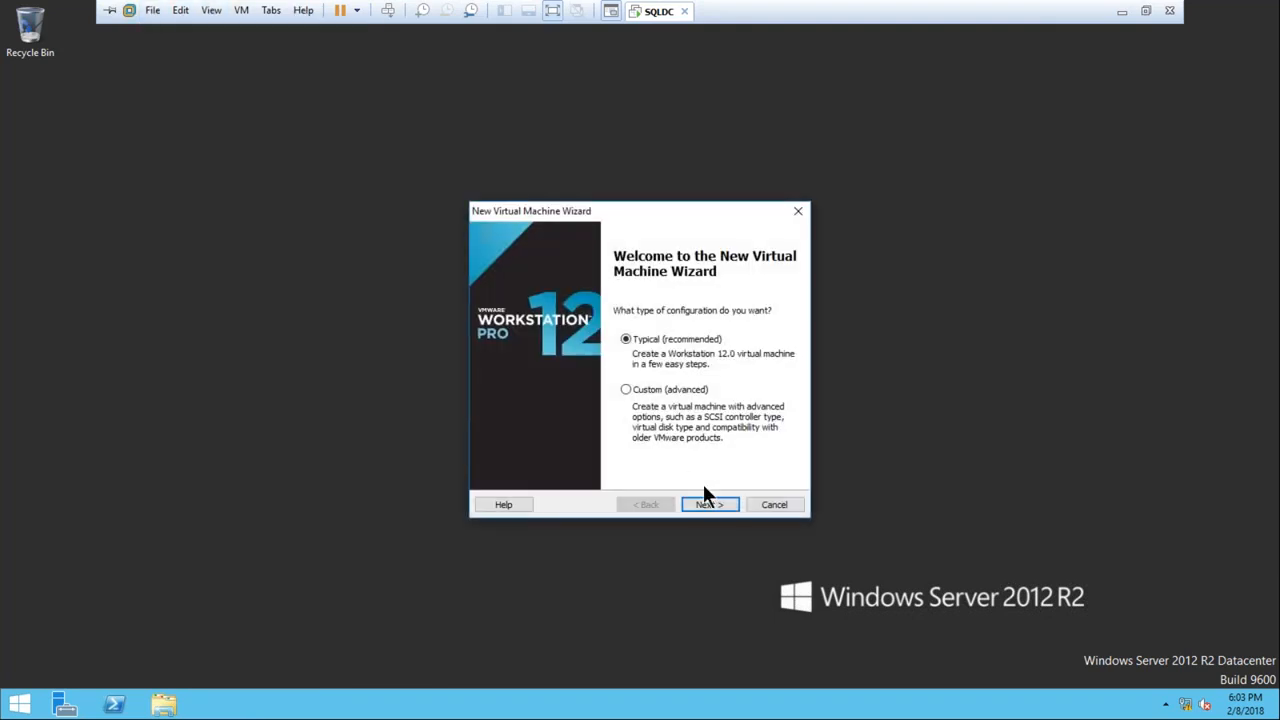
pyautogui.click(706, 507)
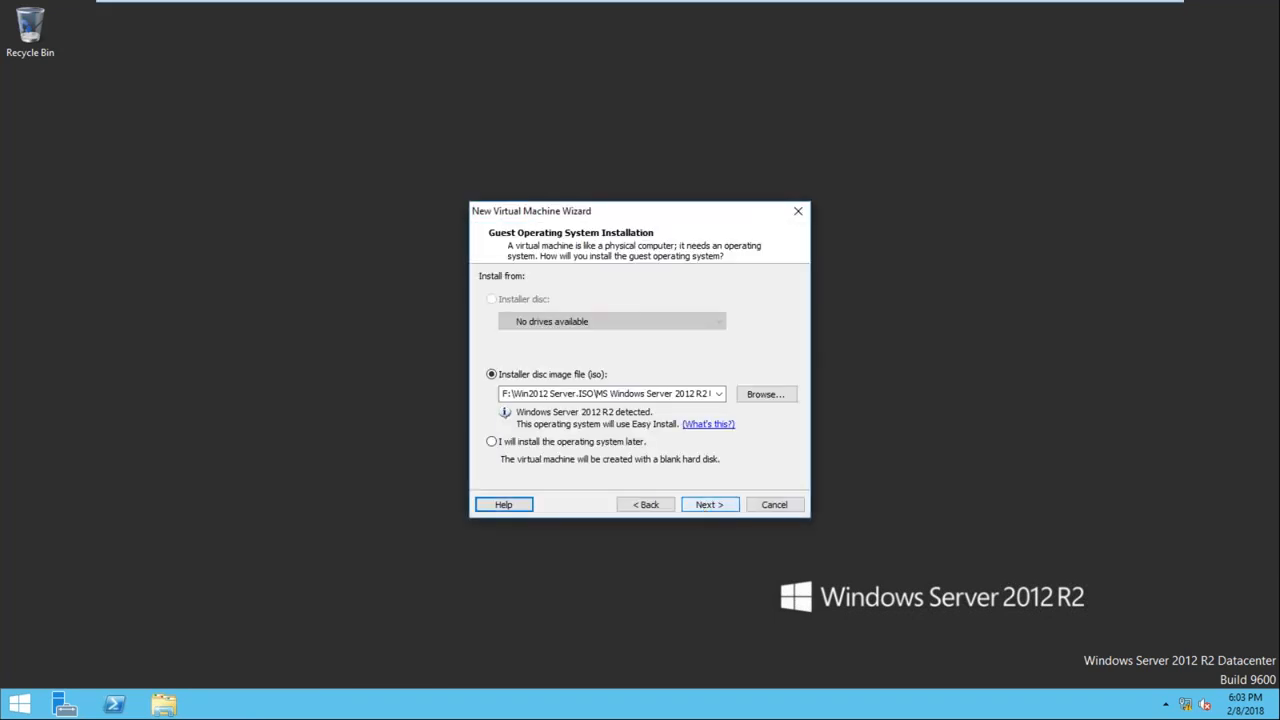
pyautogui.click(706, 504)
pyautogui.click(705, 505)
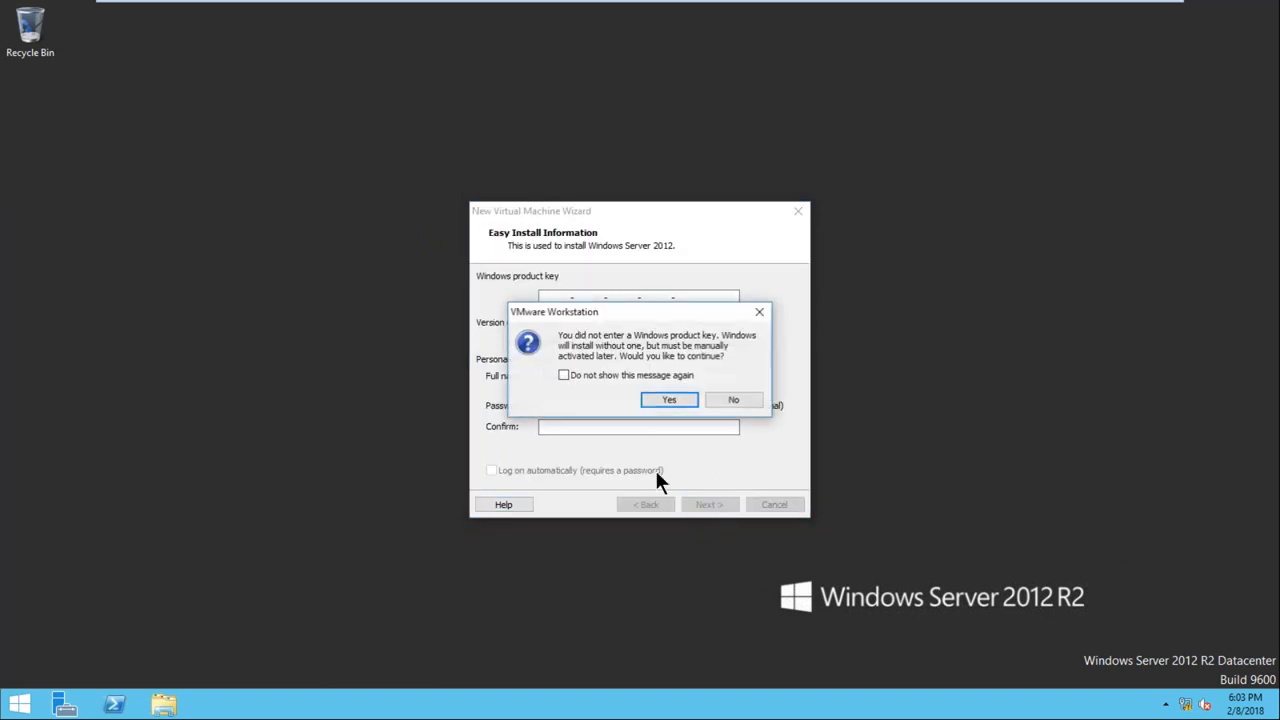
pyautogui.click(669, 399)
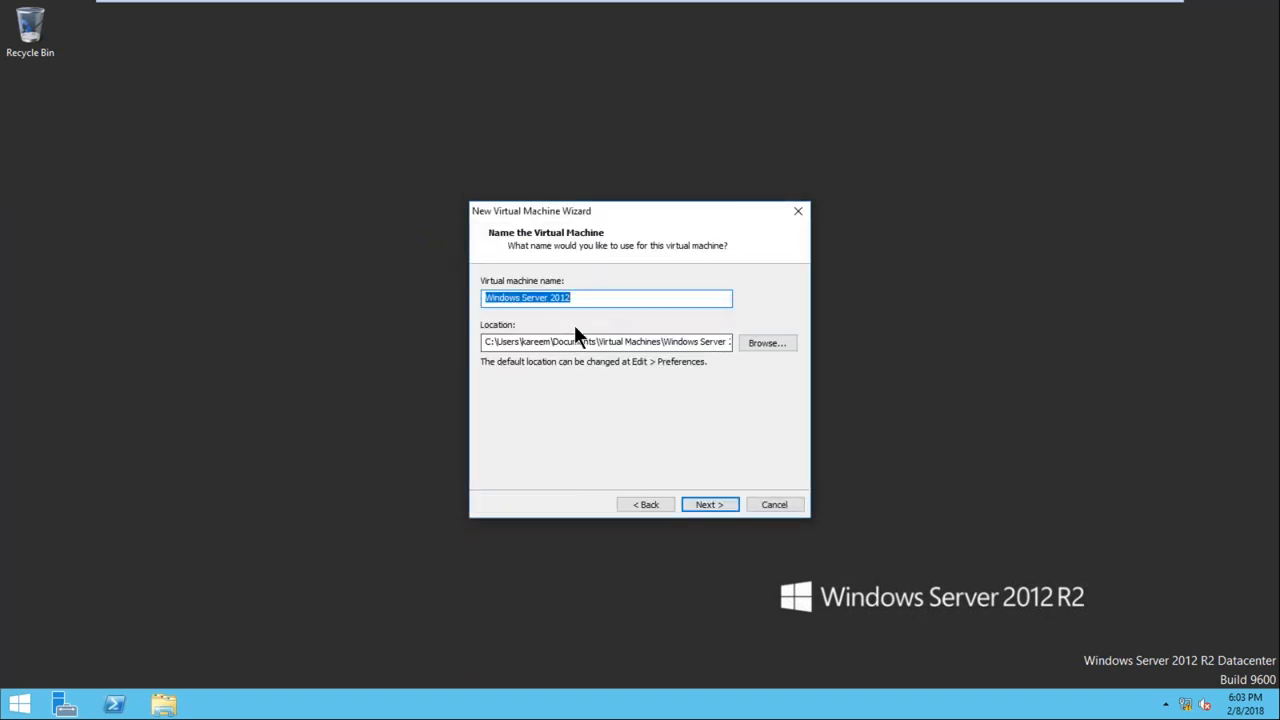
pyautogui.write('Node')
pyautogui.press('Tab')
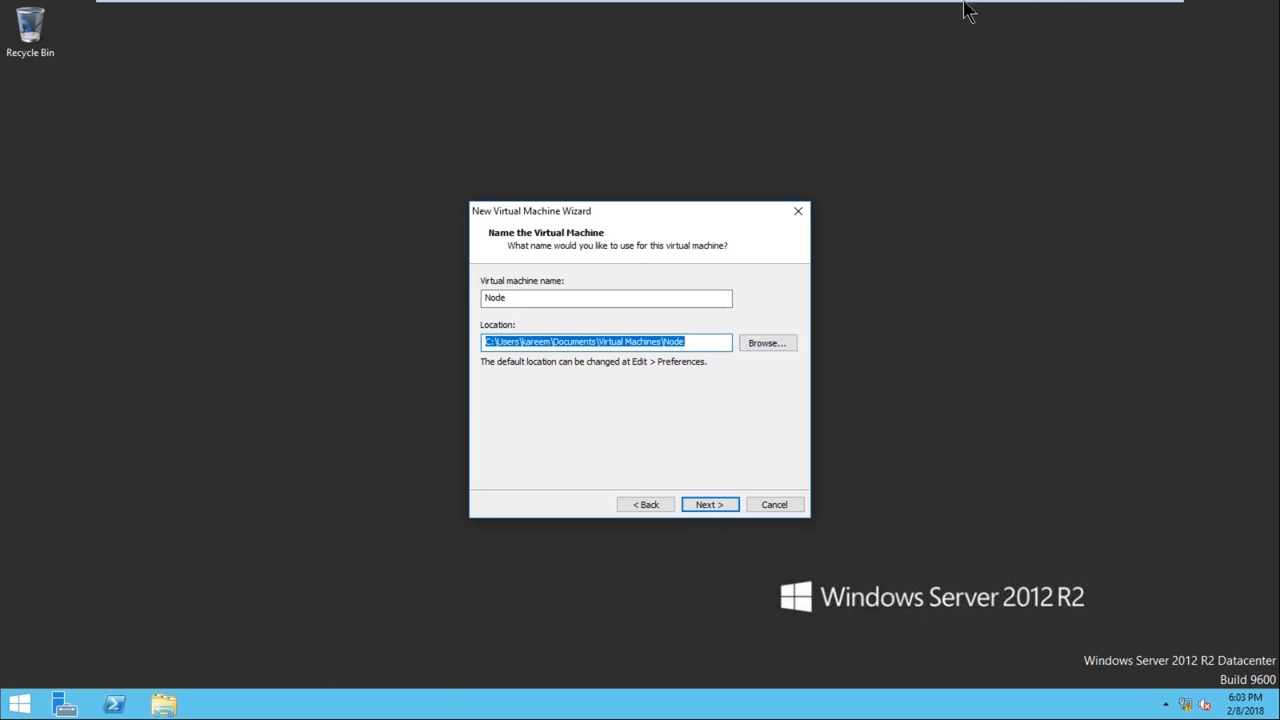
# Examine the VMs folder on the host's SQL1 (S:) drive in File Explorer, and return to the New Virtual Machine Wizard
pyautogui.hotkey('alt', 'Tab')
pyautogui.hotkey('alt', 'Tab')
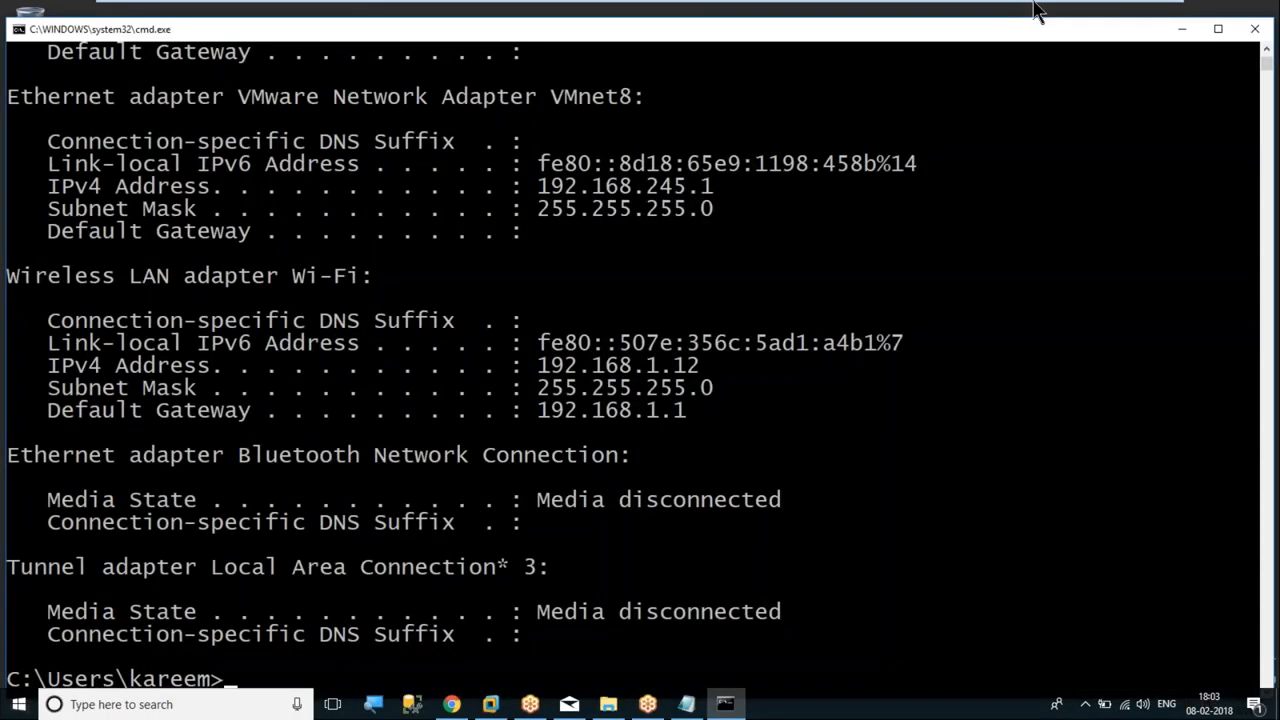
pyautogui.press('super+e')
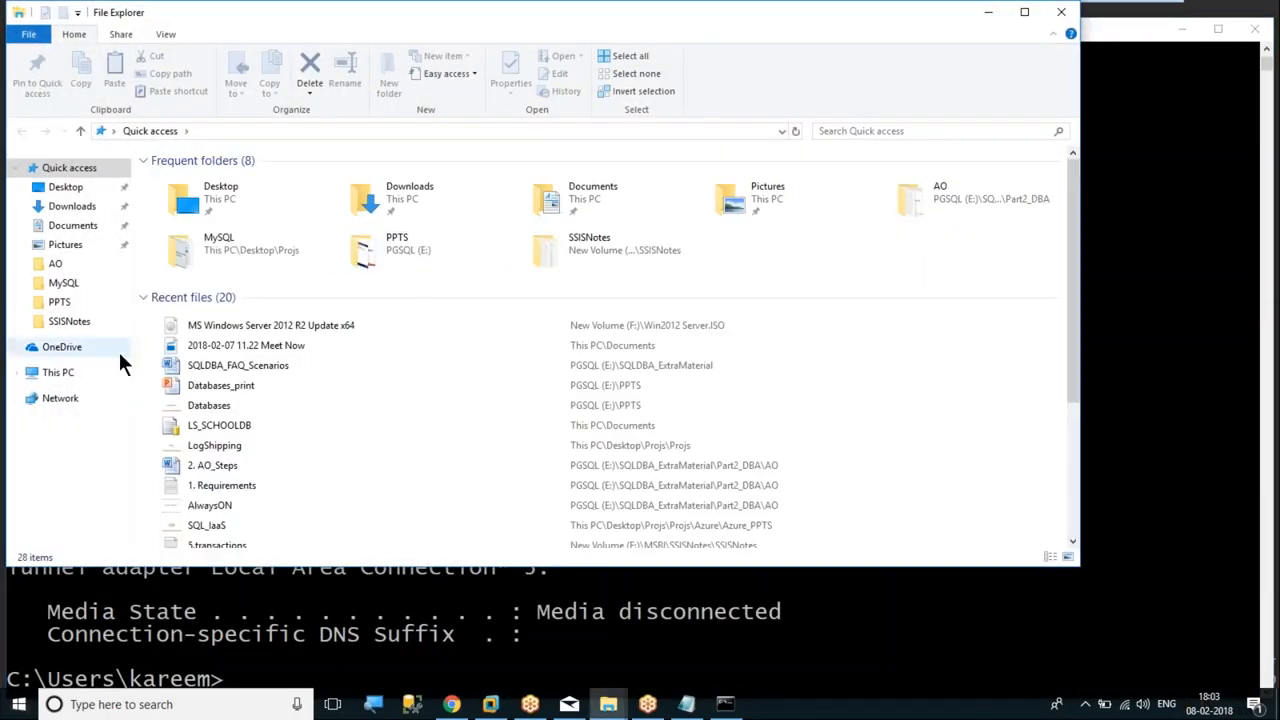
pyautogui.click(58, 373)
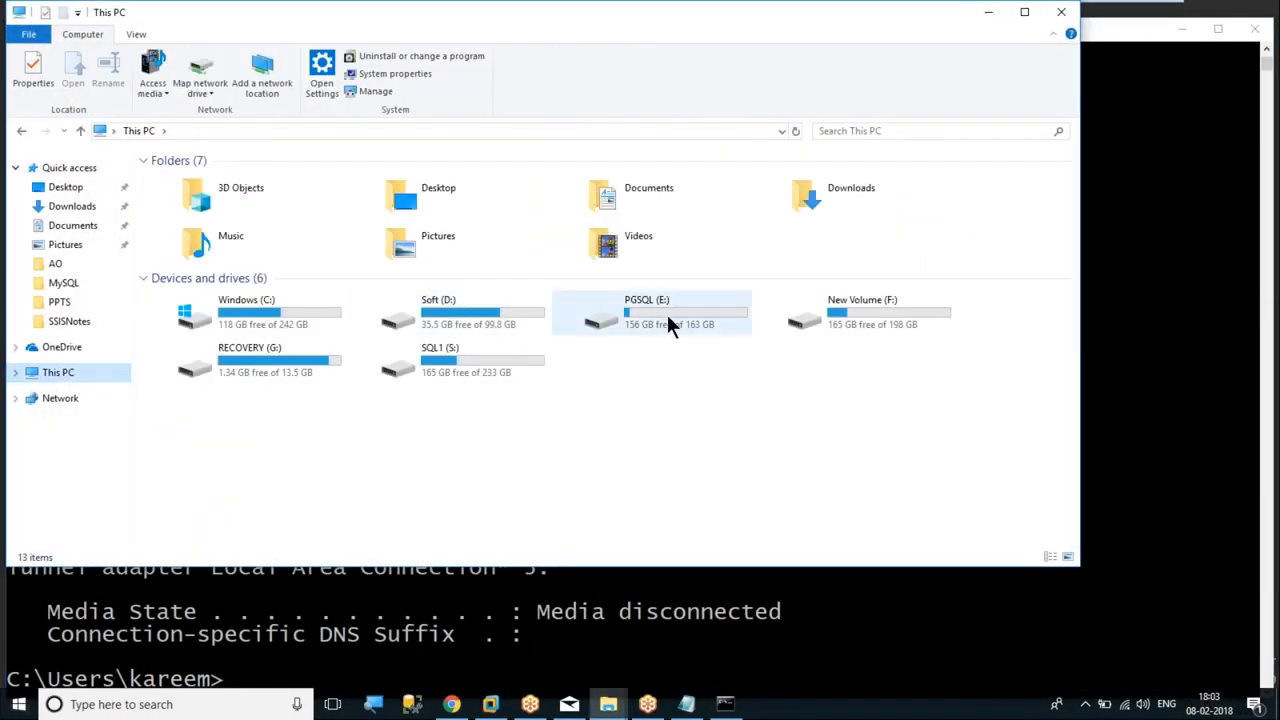
pyautogui.doubleClick(460, 352)
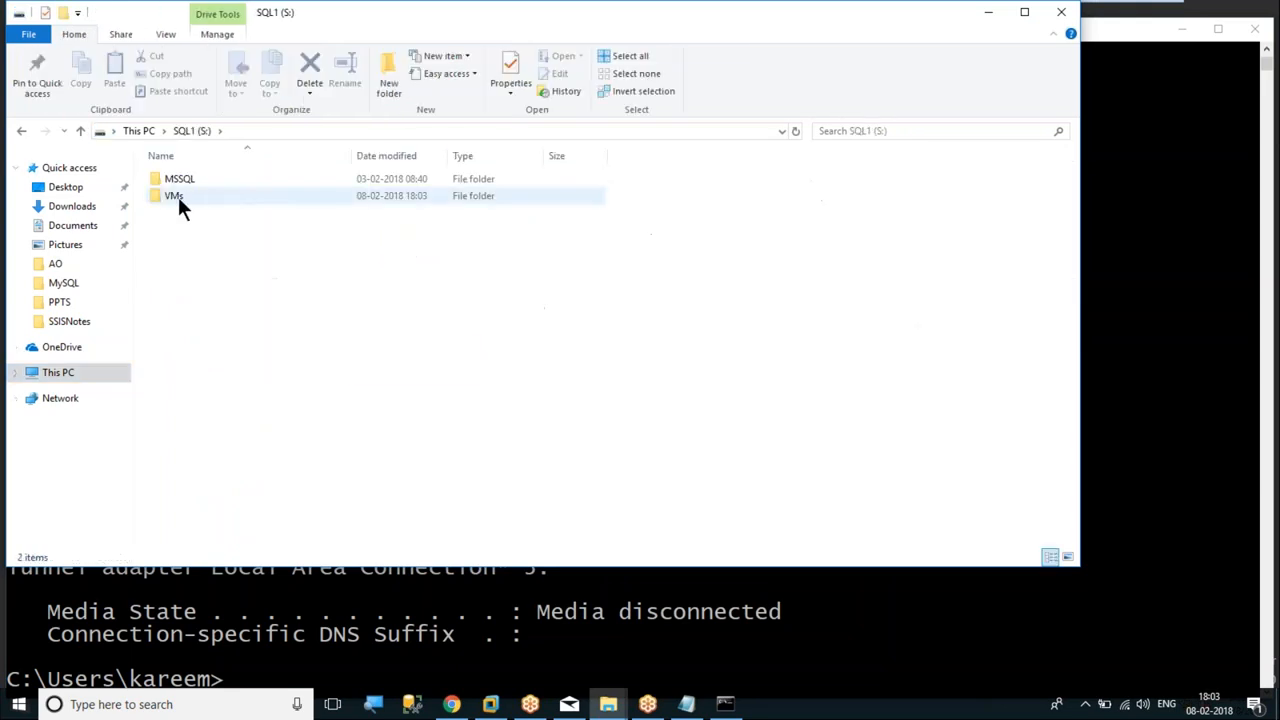
pyautogui.doubleClick(178, 197)
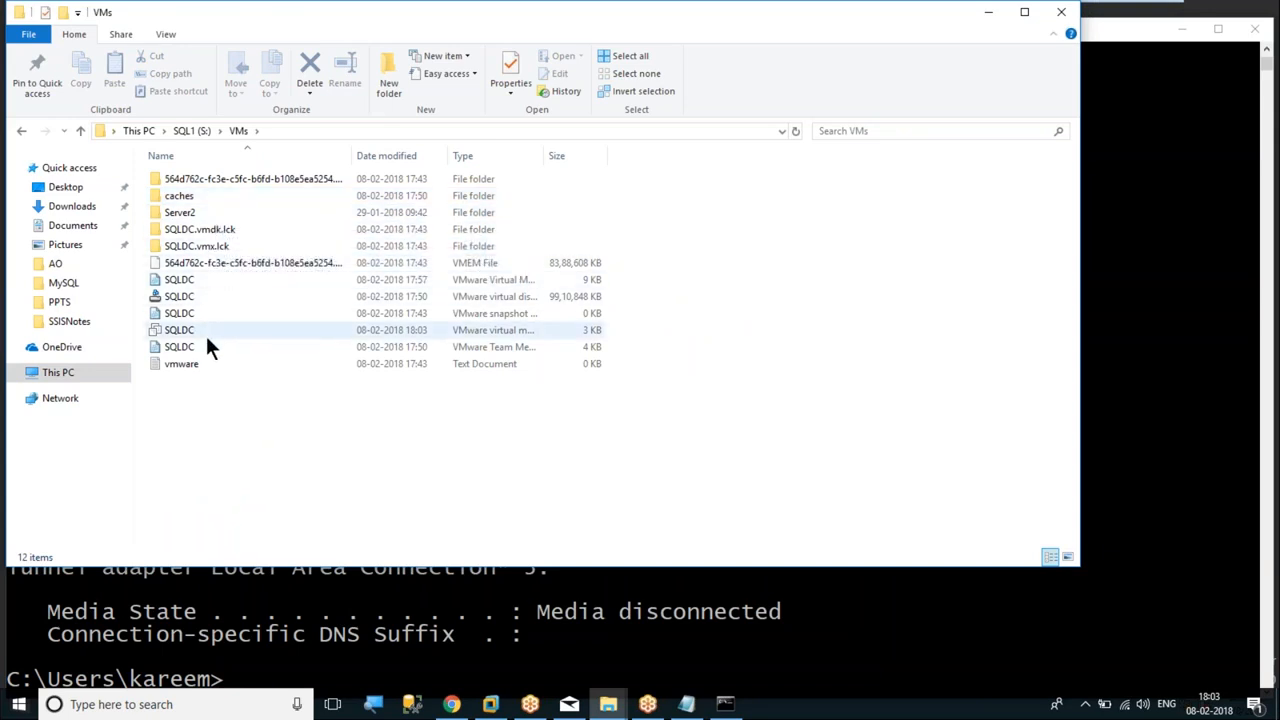
pyautogui.click(194, 130)
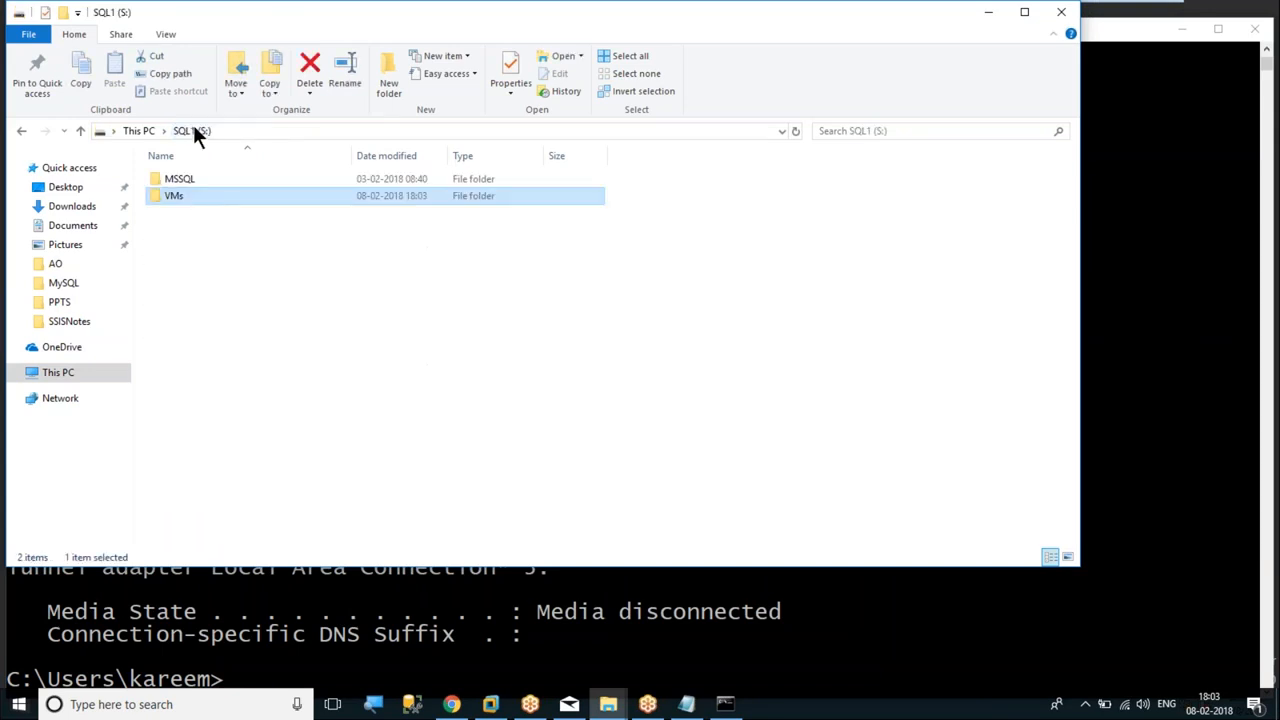
pyautogui.click(1062, 14)
pyautogui.click(1186, 32)
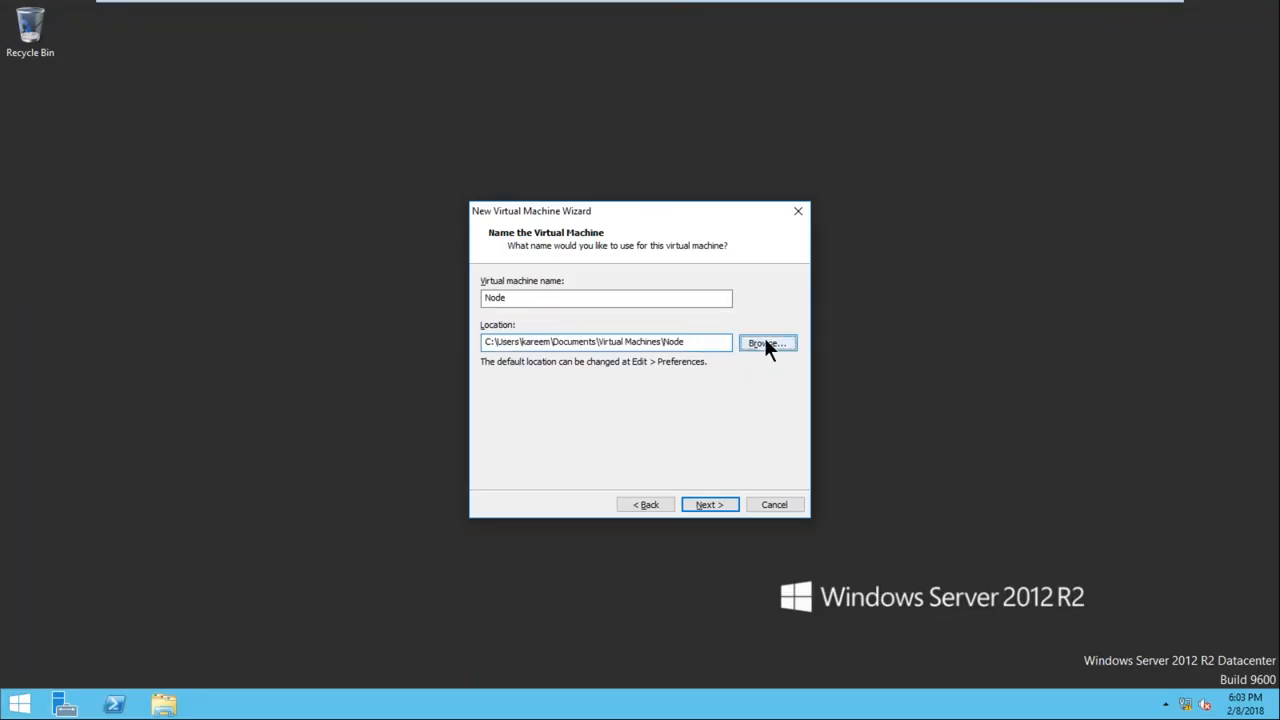
# Create a NODE1 folder inside VMs on the SQL1 (S:) drive and use it as the virtual machine's location
pyautogui.click(764, 343)
pyautogui.moveTo(747, 340); pyautogui.dragTo(753, 401)
pyautogui.click(547, 372)
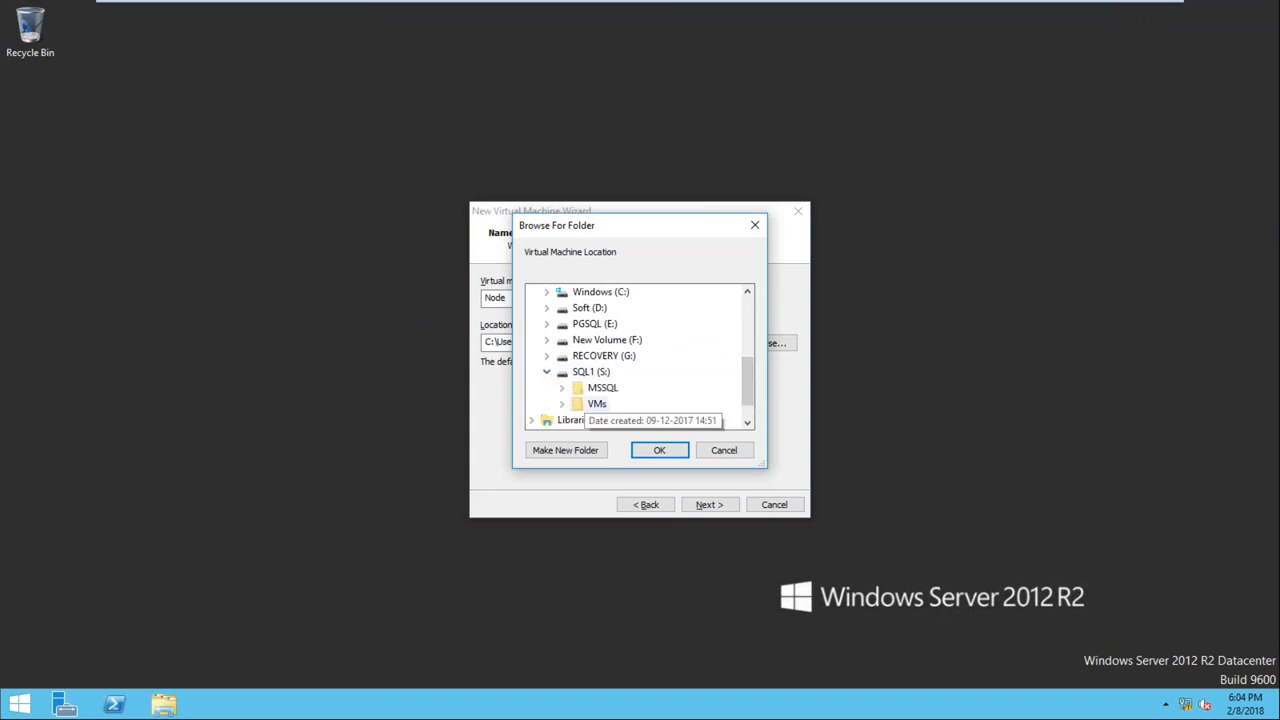
pyautogui.click(563, 402)
pyautogui.click(596, 325)
pyautogui.click(571, 452)
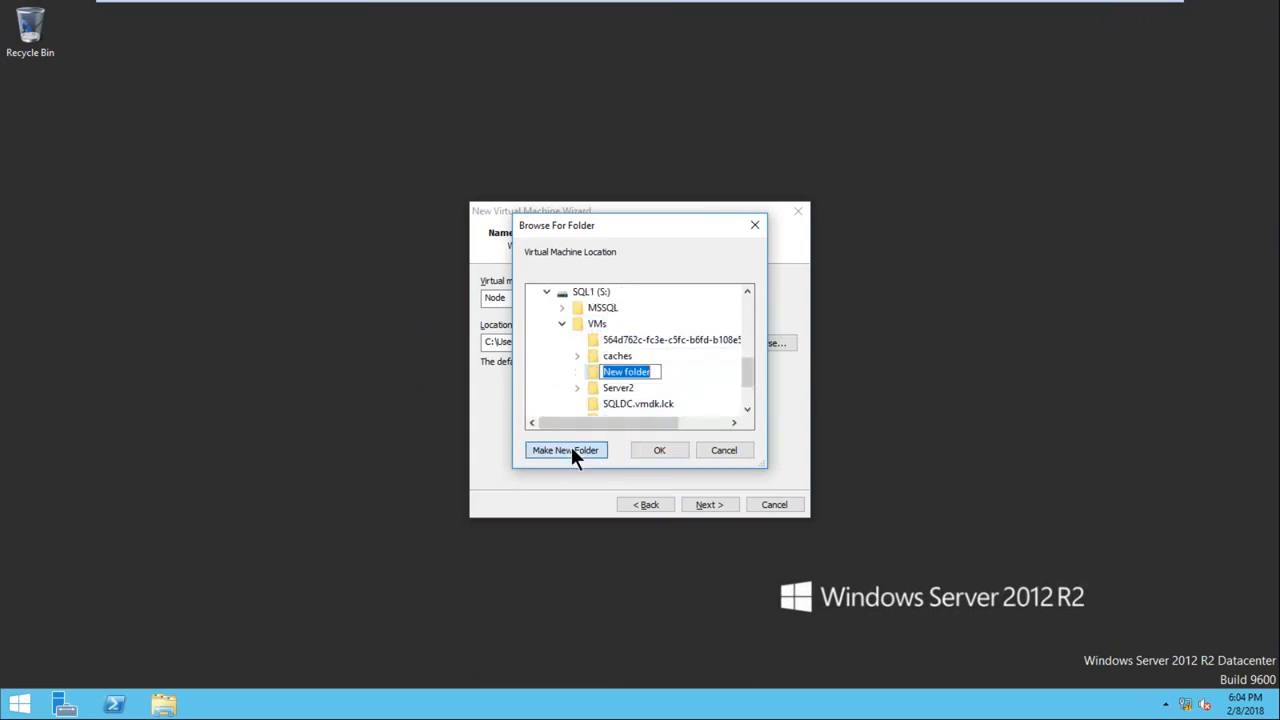
pyautogui.write('NODE')
pyautogui.press('Return')
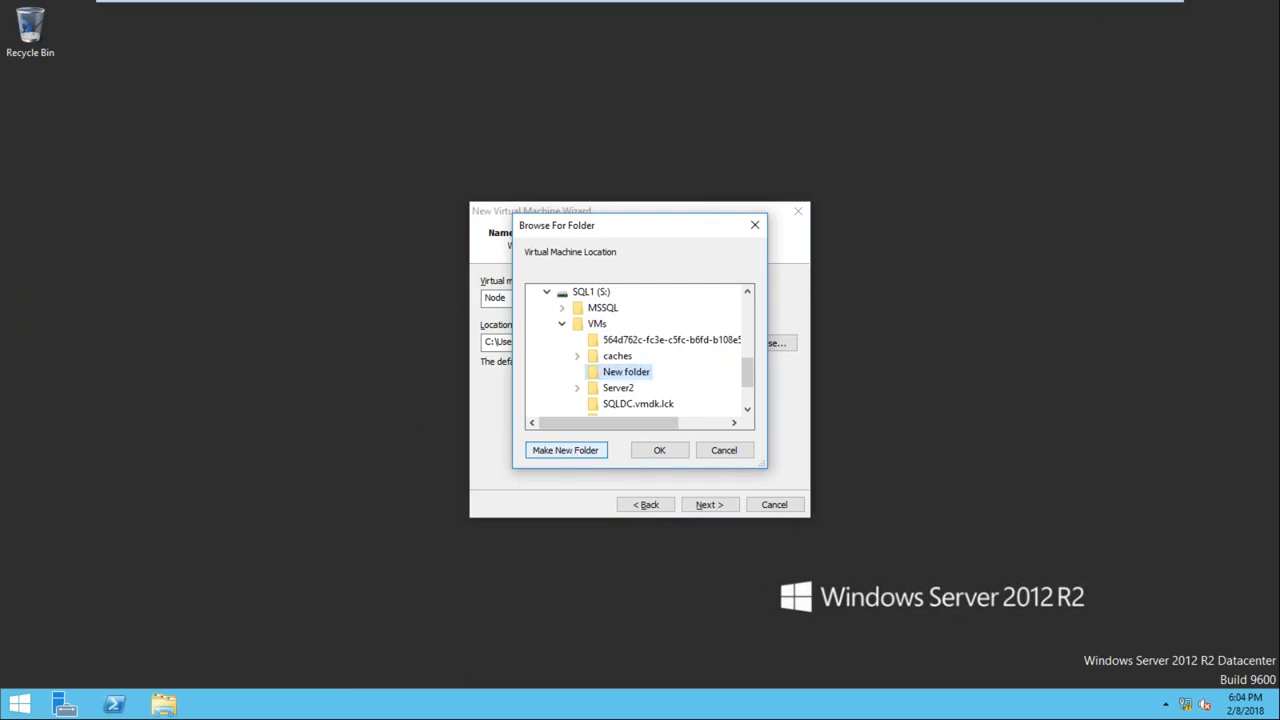
pyautogui.click(657, 450)
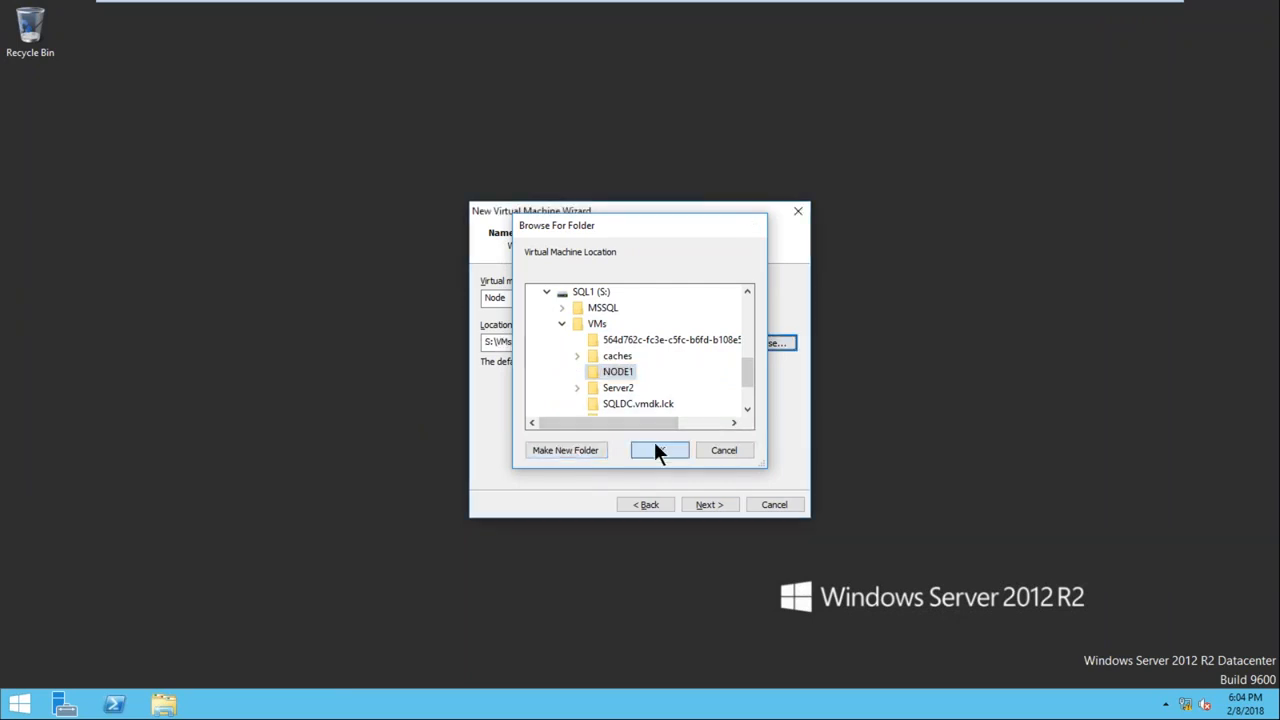
pyautogui.click(701, 510)
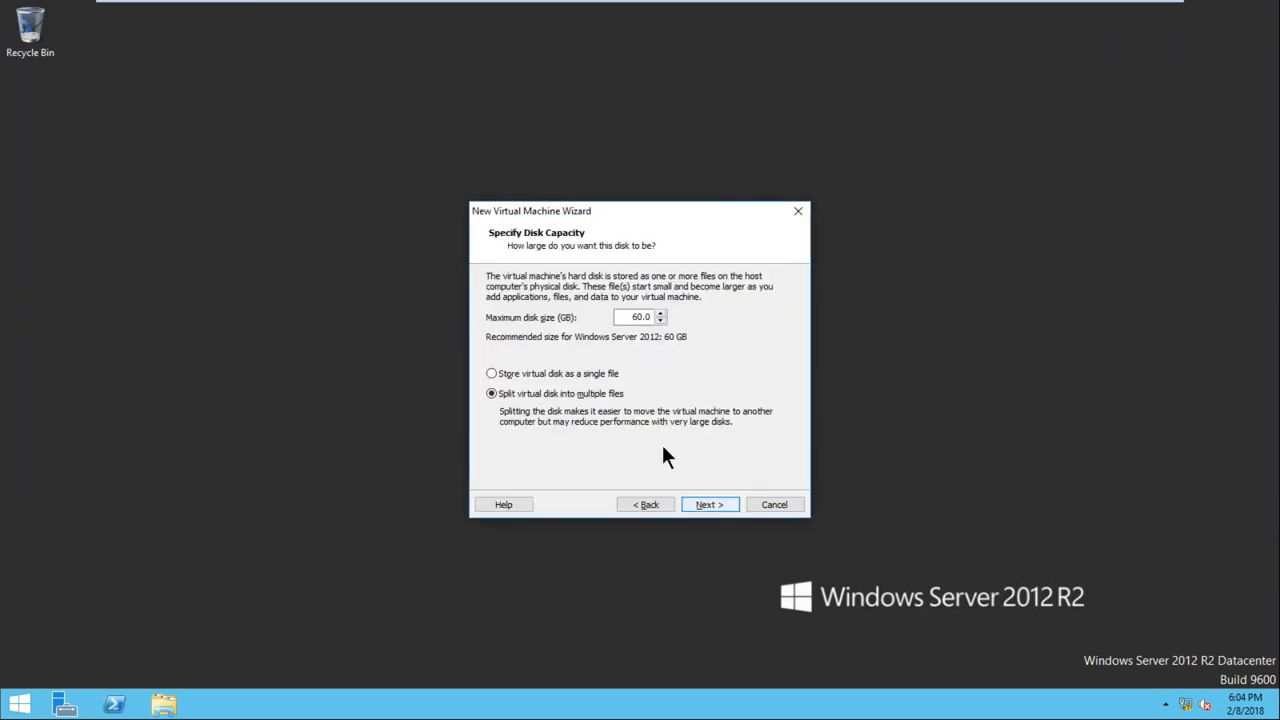
# Set the maximum disk size to 40 GB and store the virtual disk as a single file
pyautogui.doubleClick(638, 317)
pyautogui.write('40')
pyautogui.click(547, 373)
pyautogui.click(707, 505)
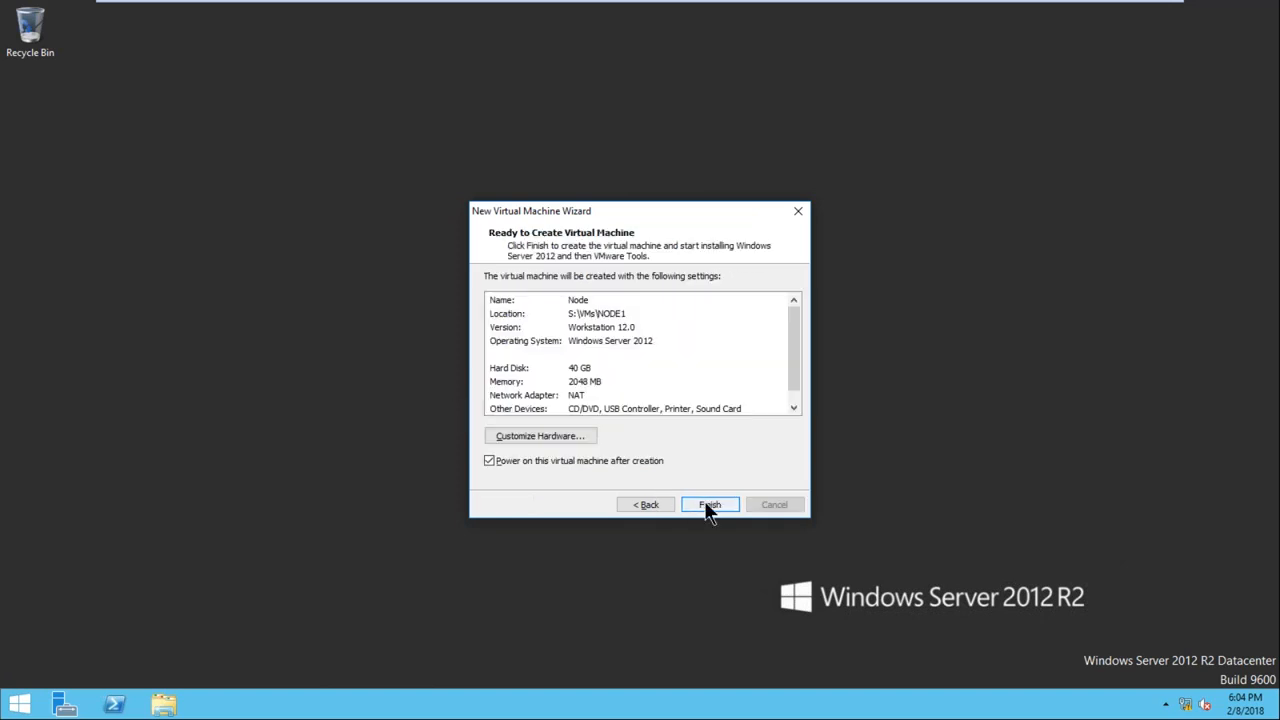
# Customize the Node hardware with 8192 MB of memory and a bridged network adapter
pyautogui.click(545, 435)
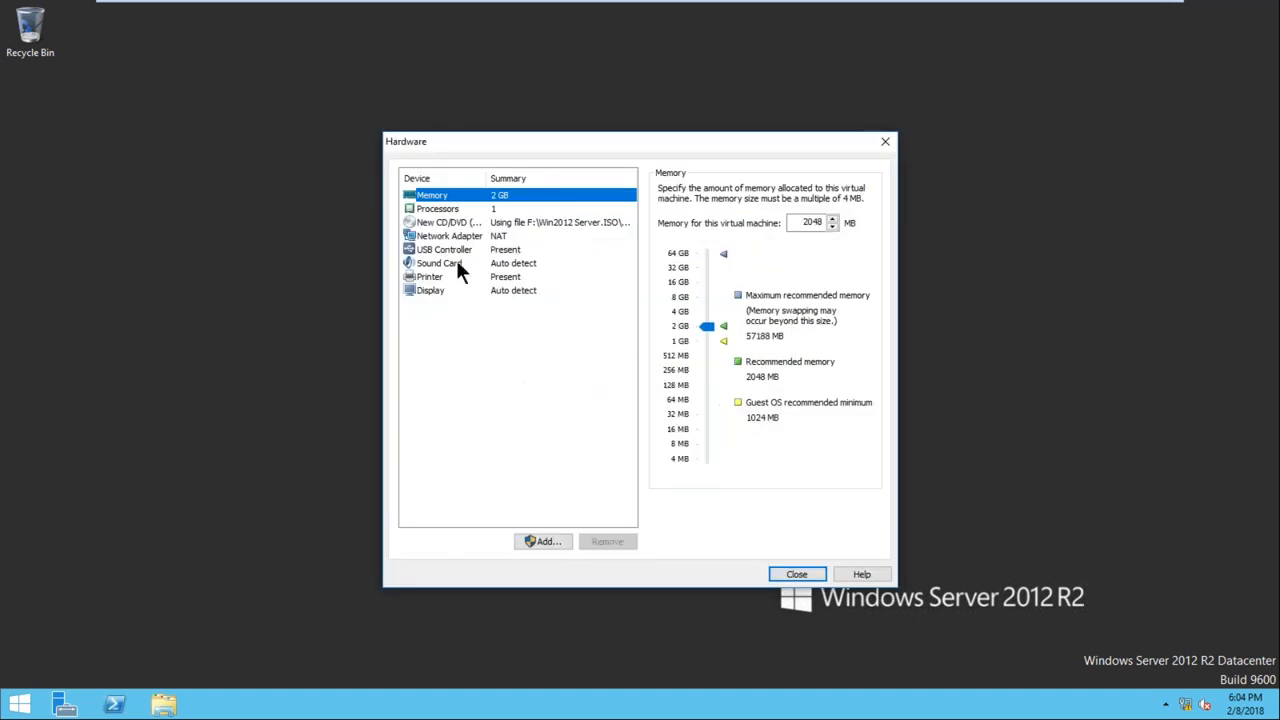
pyautogui.moveTo(697, 312); pyautogui.dragTo(705, 294)
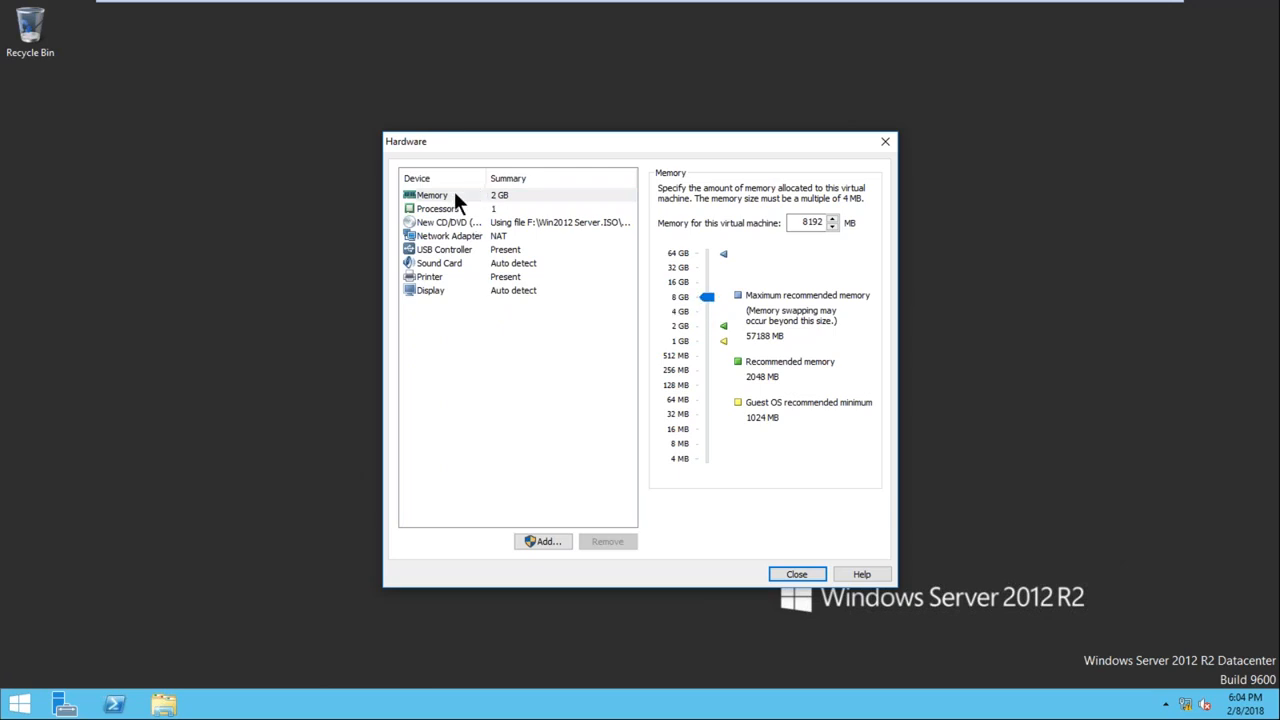
pyautogui.click(440, 237)
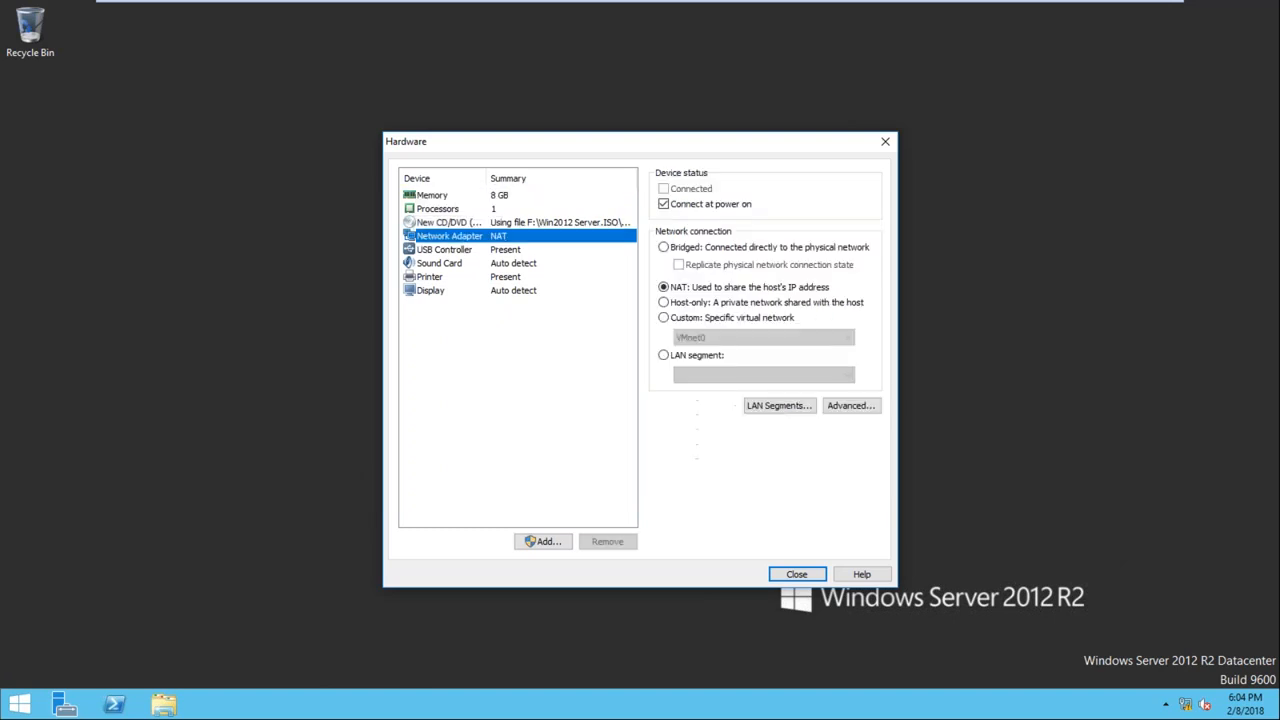
pyautogui.click(688, 246)
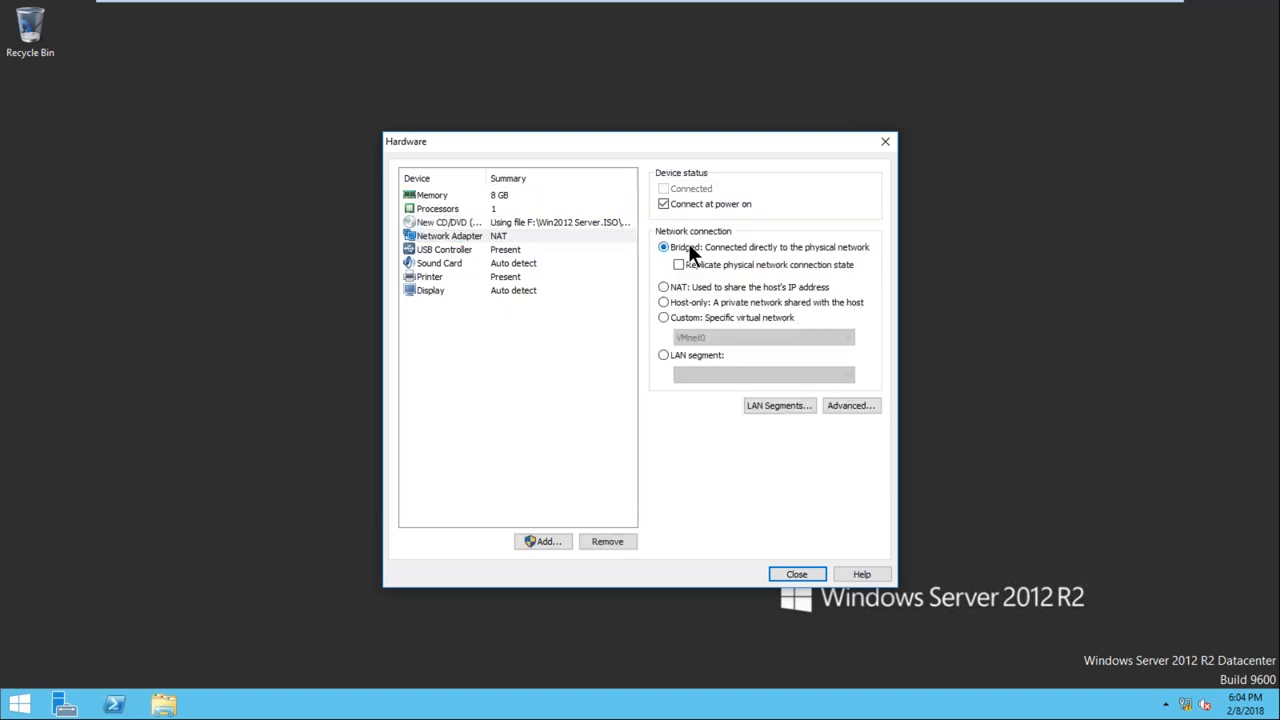
pyautogui.click(450, 236)
pyautogui.click(452, 246)
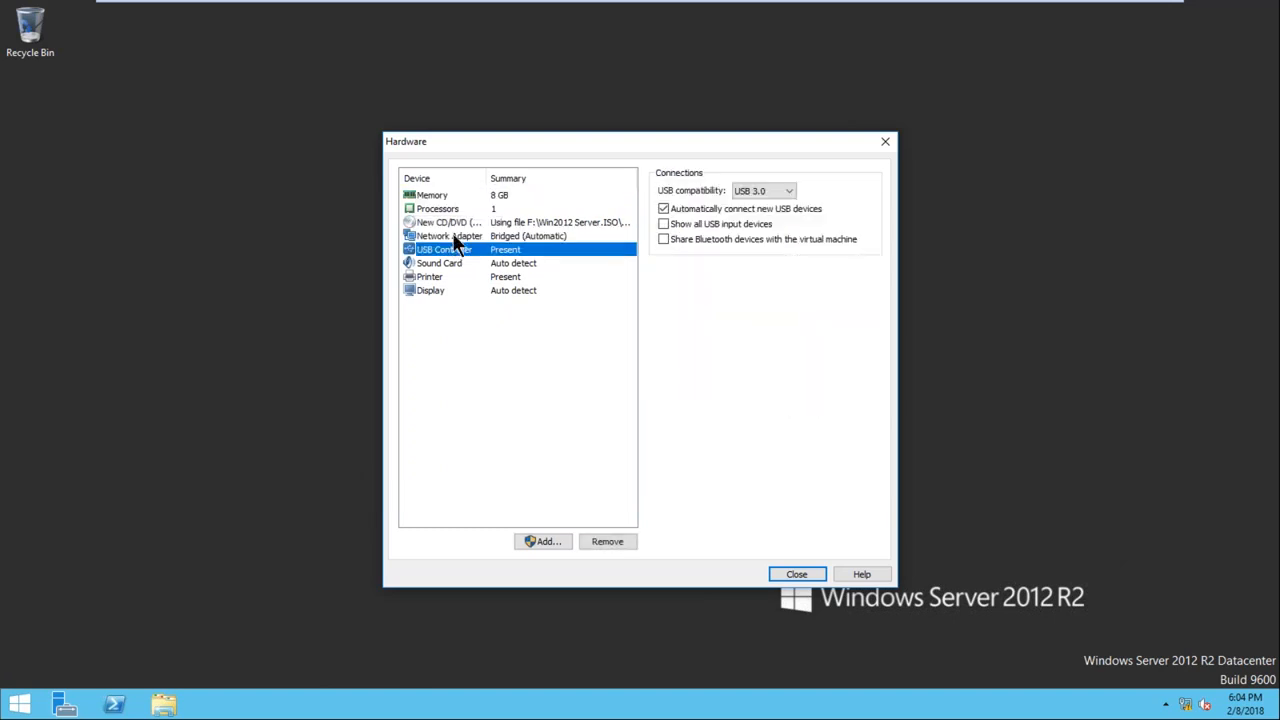
pyautogui.click(460, 238)
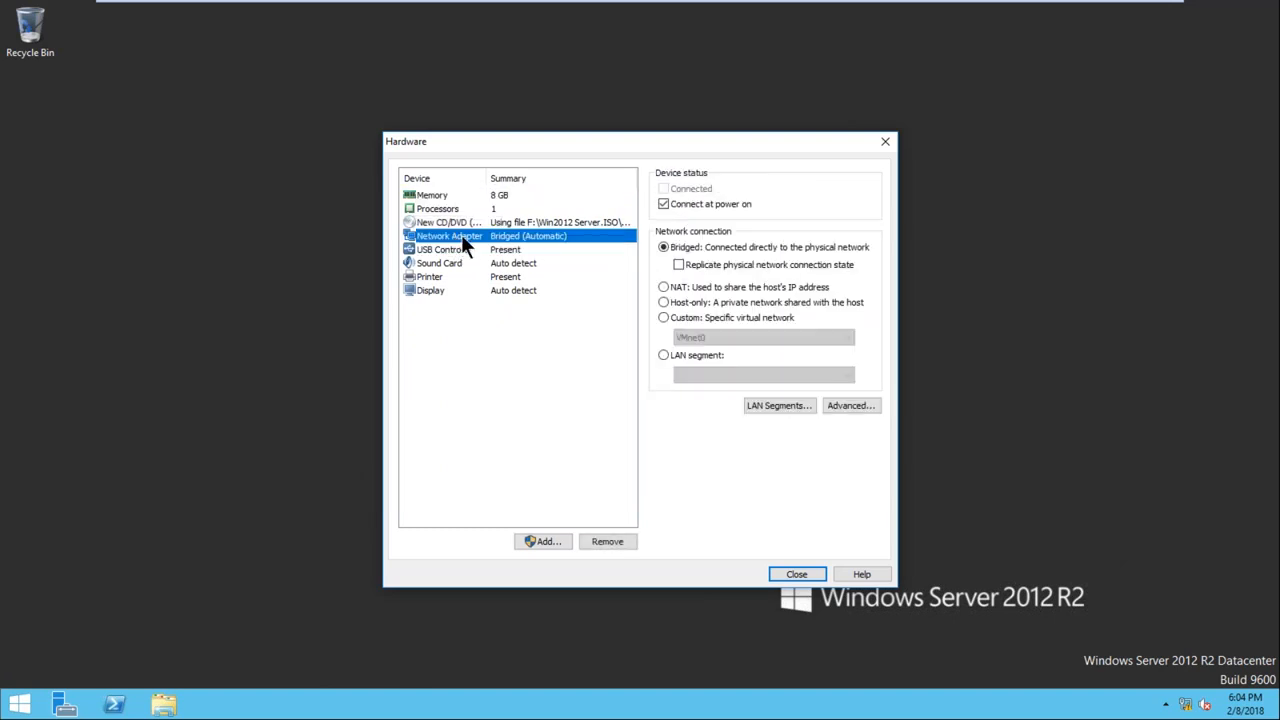
# Add a second network adapter to the Node virtual machine with a bridged connection
pyautogui.click(550, 537)
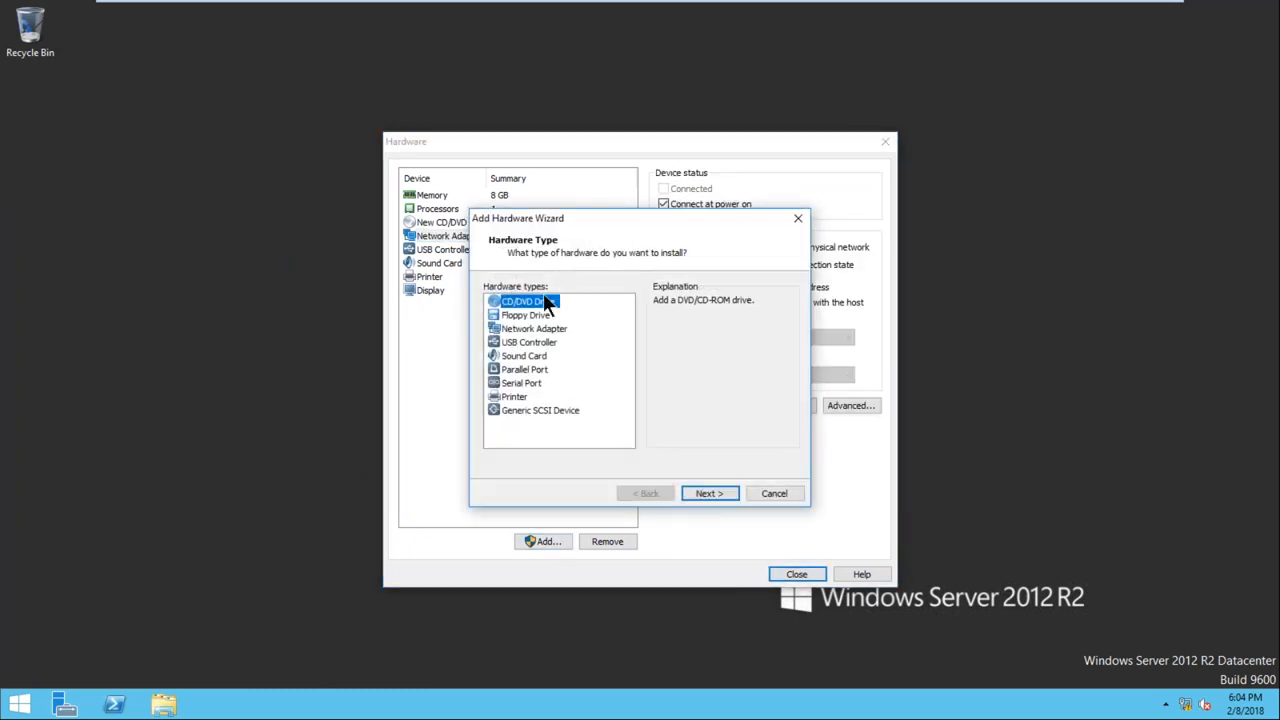
pyautogui.click(531, 329)
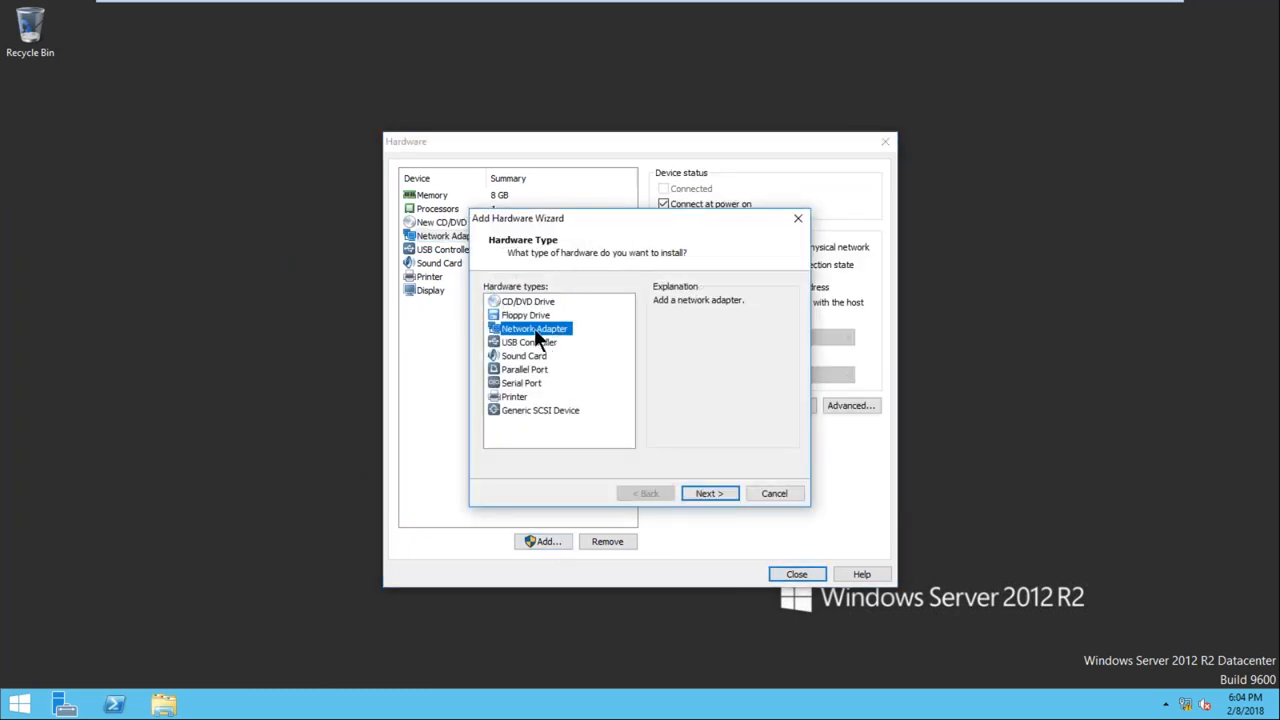
pyautogui.click(700, 491)
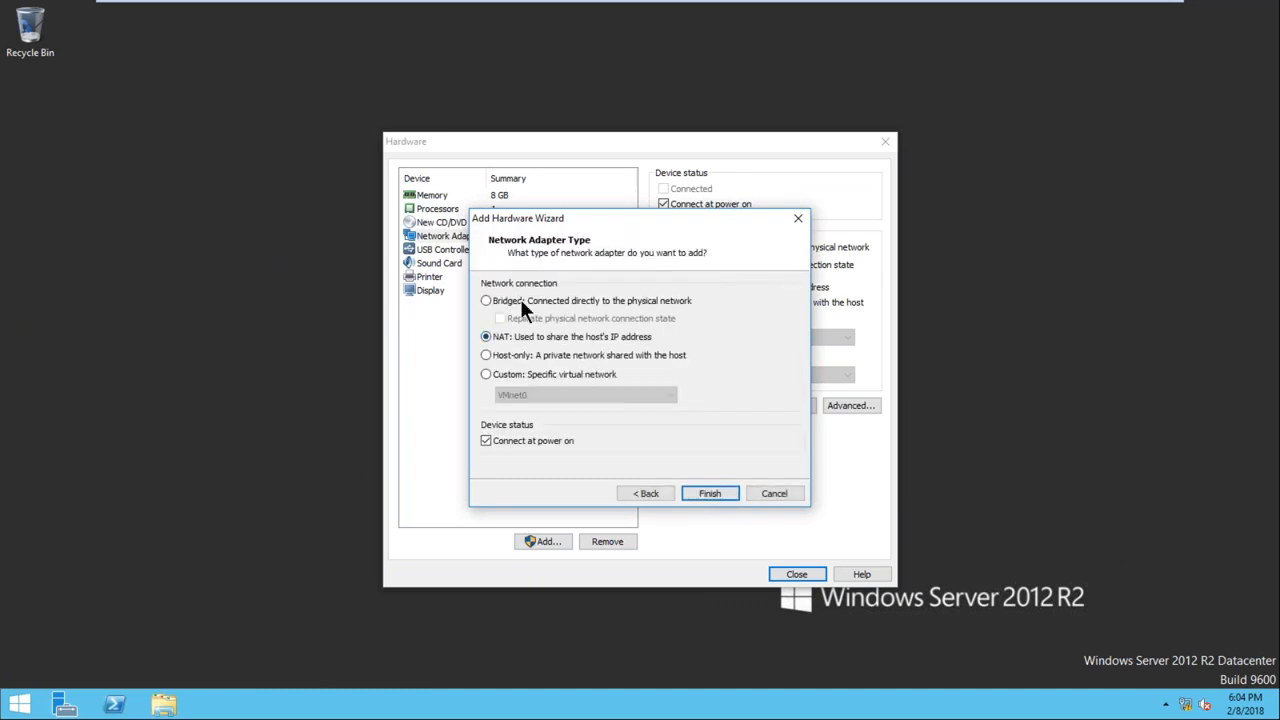
pyautogui.click(520, 300)
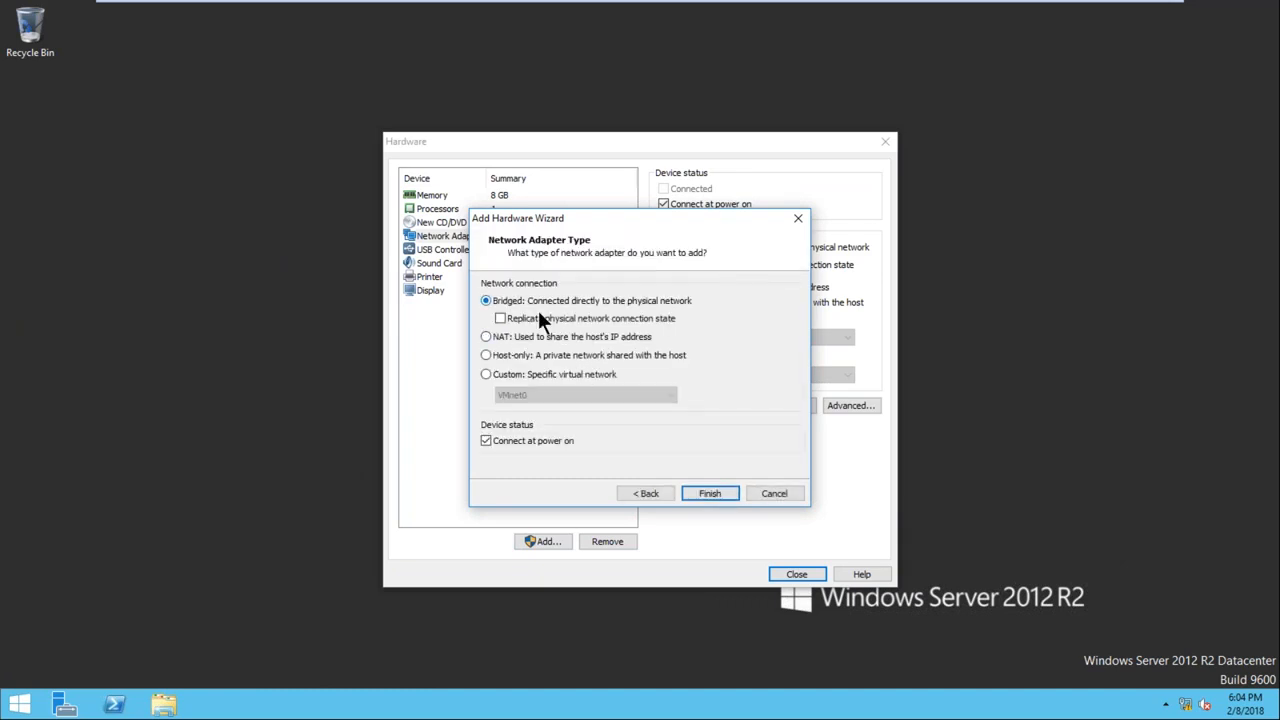
pyautogui.click(708, 493)
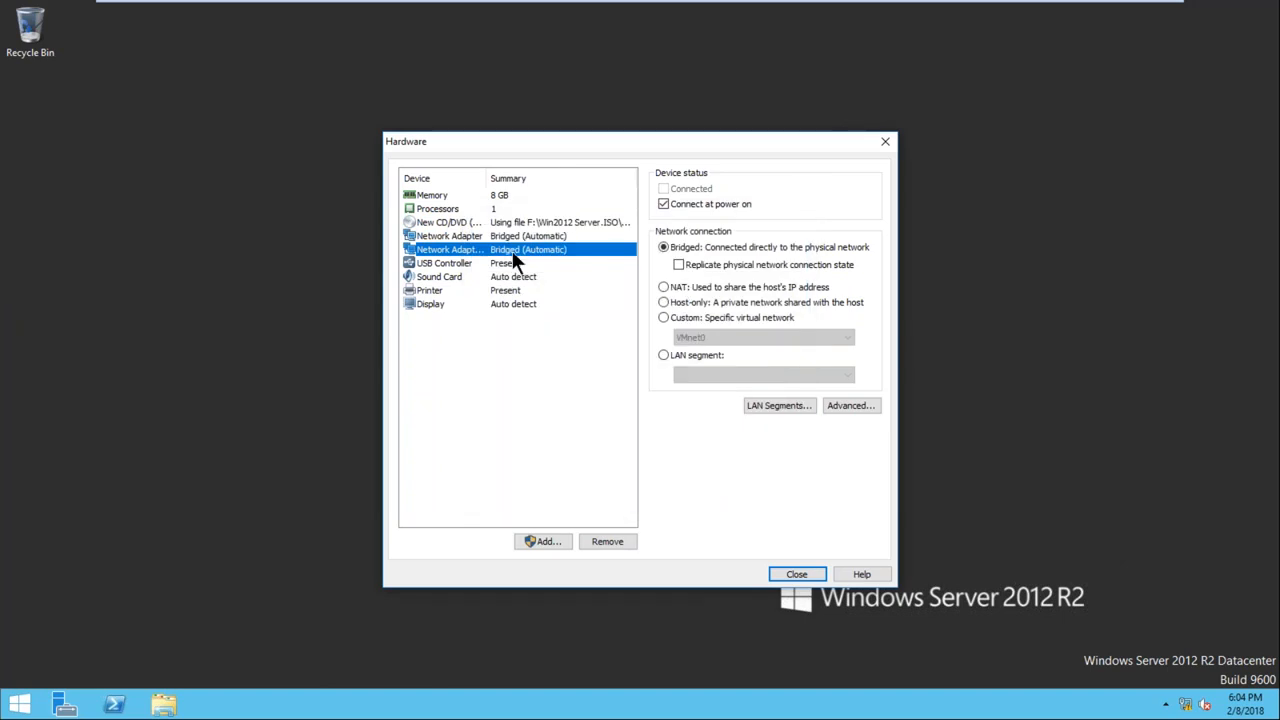
# Review the network adapters and memory, close the hardware settings, and finish creating the Node virtual machine
pyautogui.click(450, 238)
pyautogui.click(457, 252)
pyautogui.click(457, 238)
pyautogui.click(459, 246)
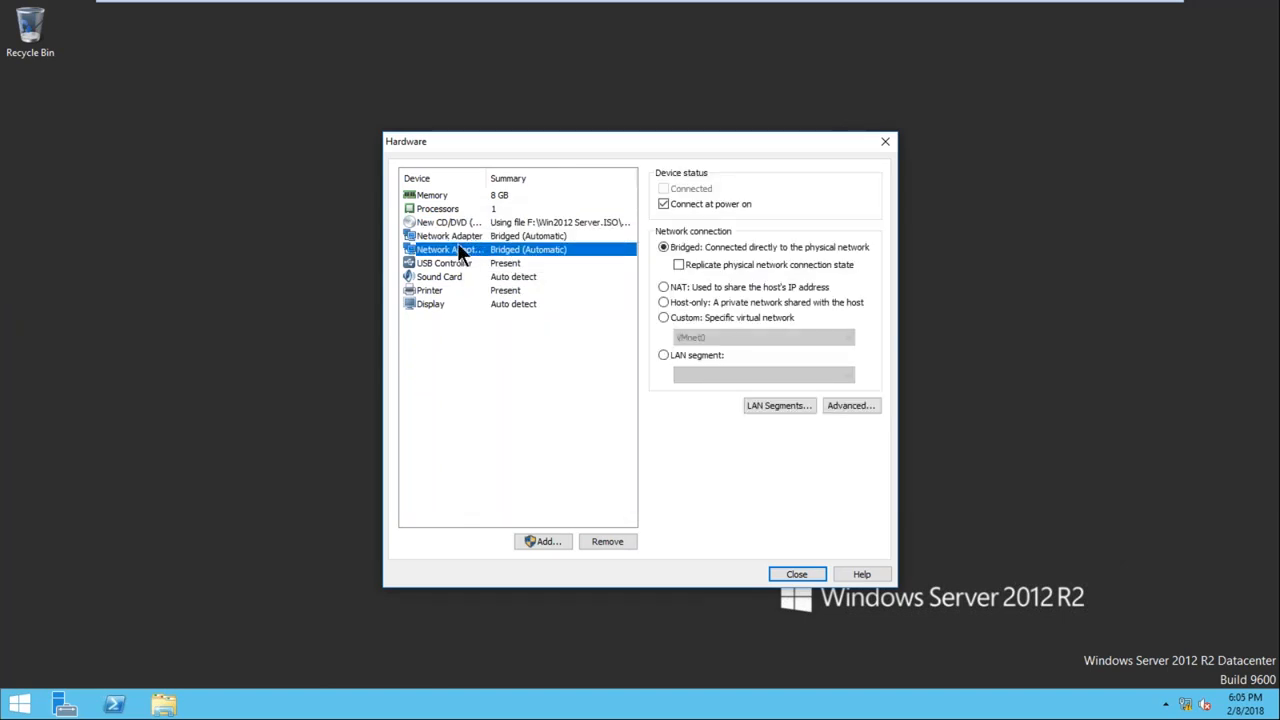
pyautogui.click(444, 193)
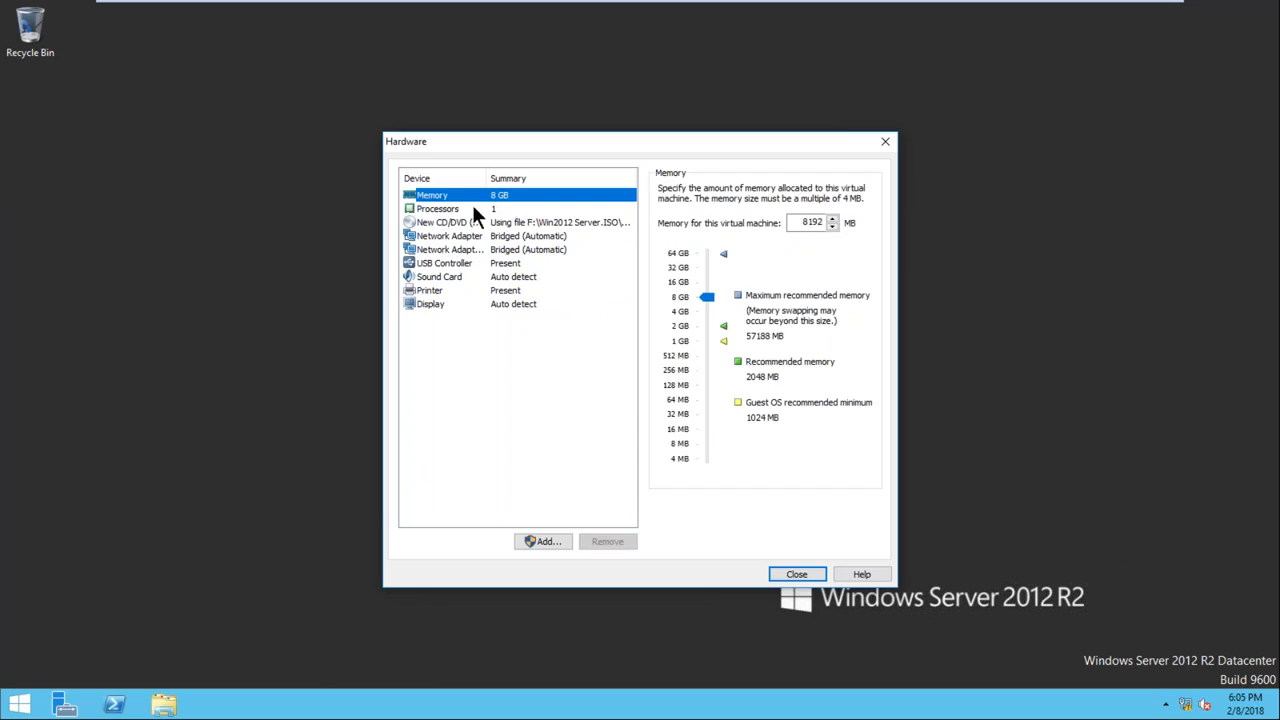
pyautogui.click(786, 575)
pyautogui.click(700, 506)
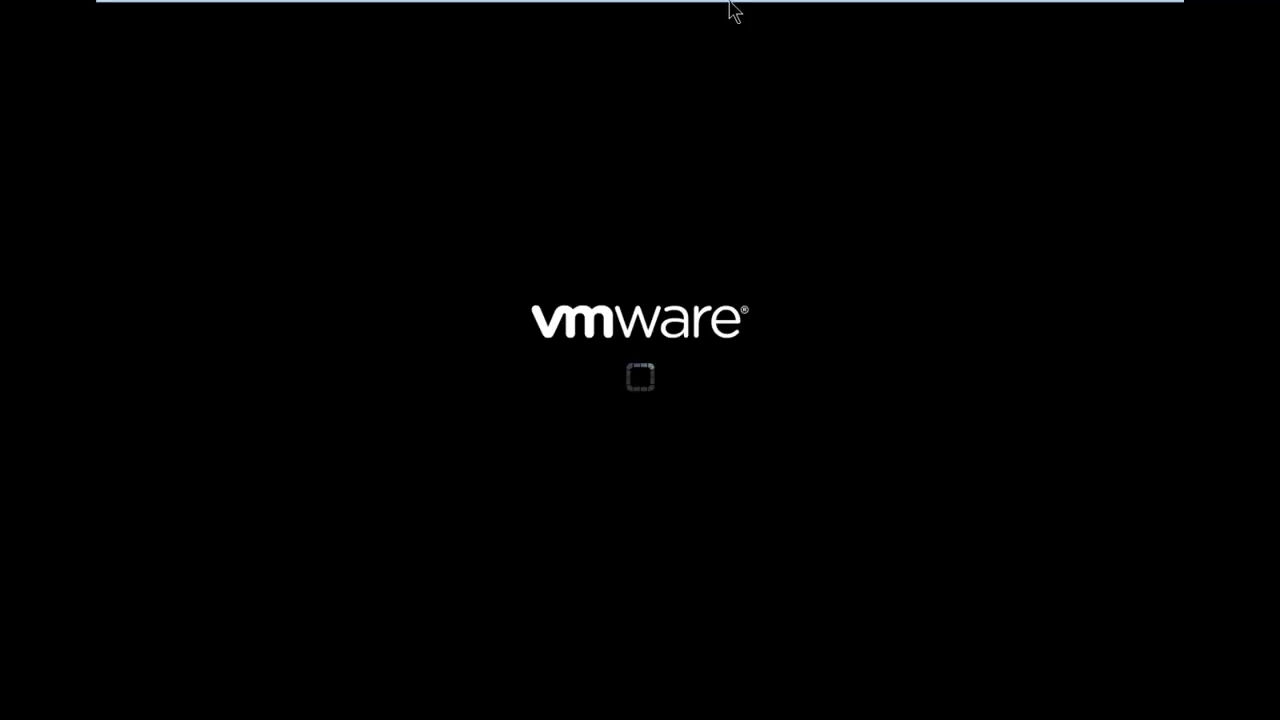
# Start another typical new virtual machine from the Windows Server 2012 R2 ISO and continue without a product key
pyautogui.moveTo(486, 8)
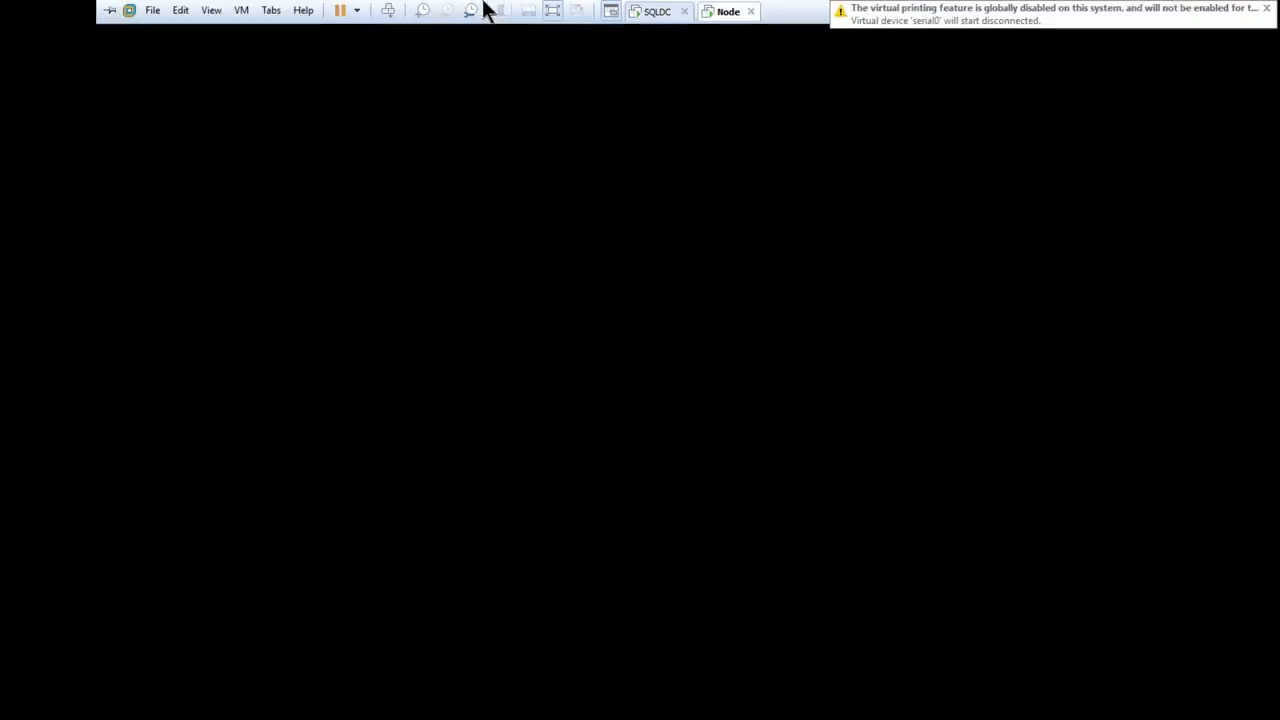
pyautogui.click(155, 12)
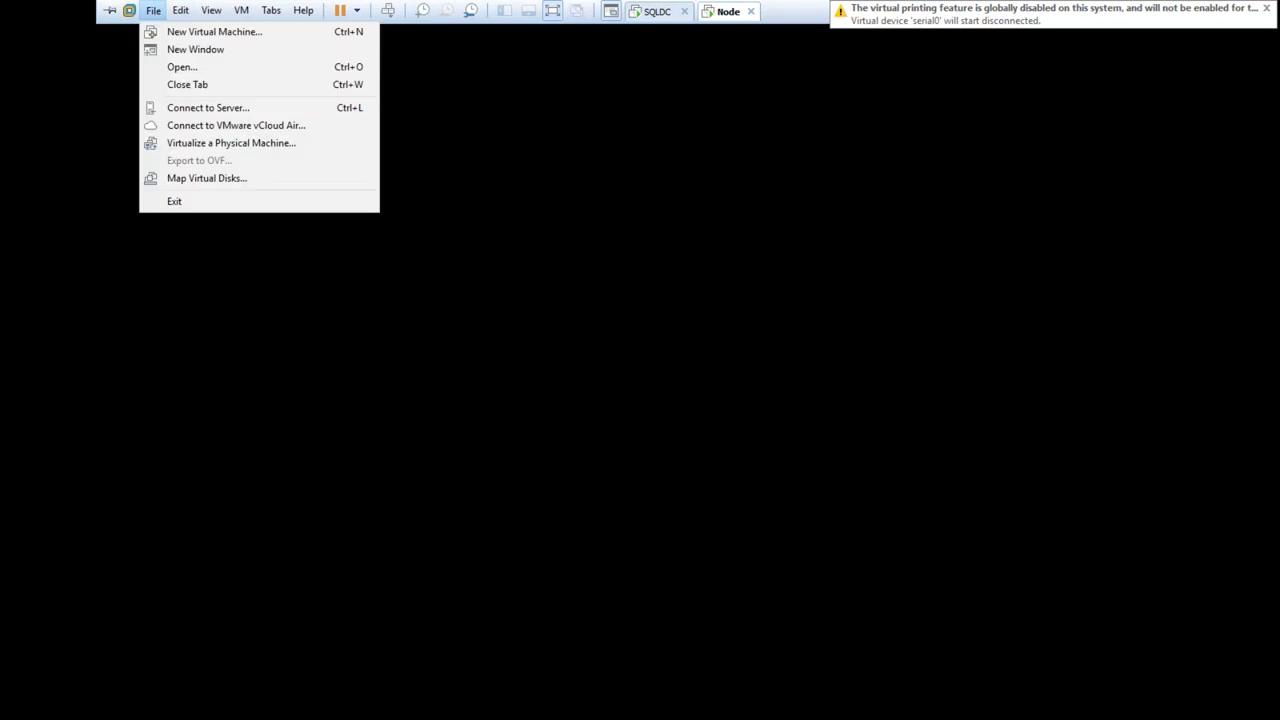
pyautogui.press('Escape')
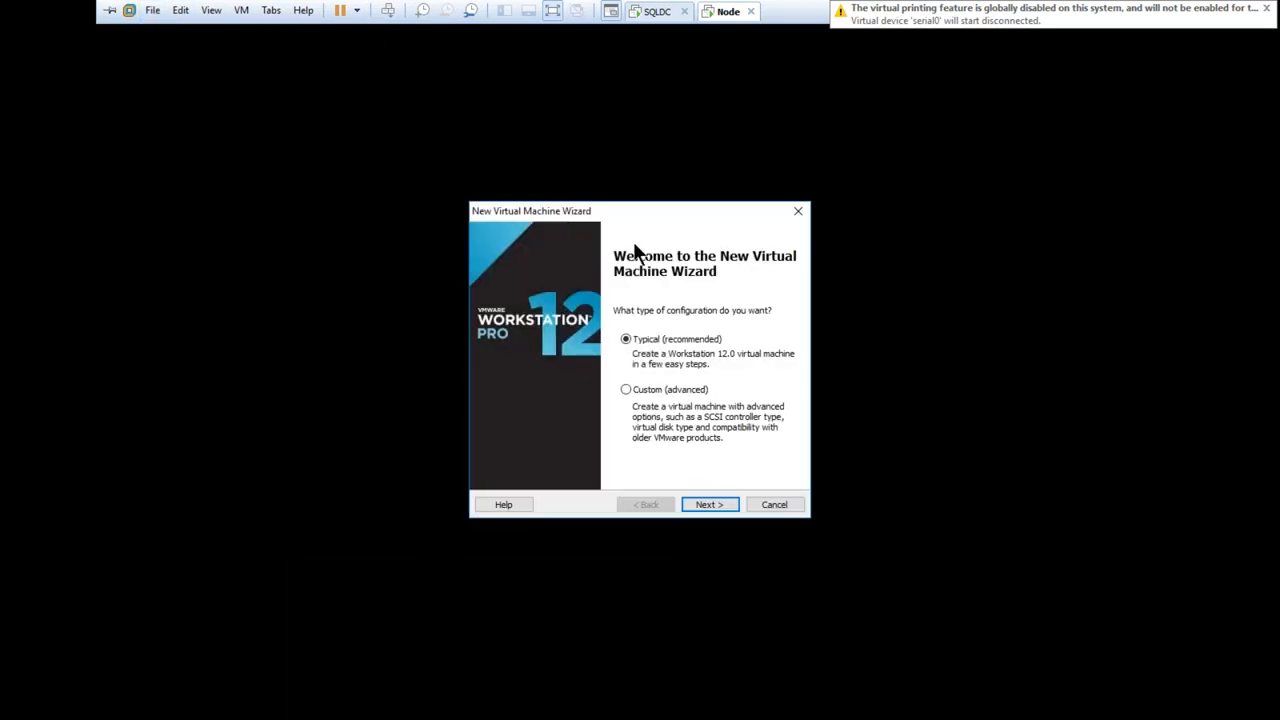
pyautogui.click(707, 505)
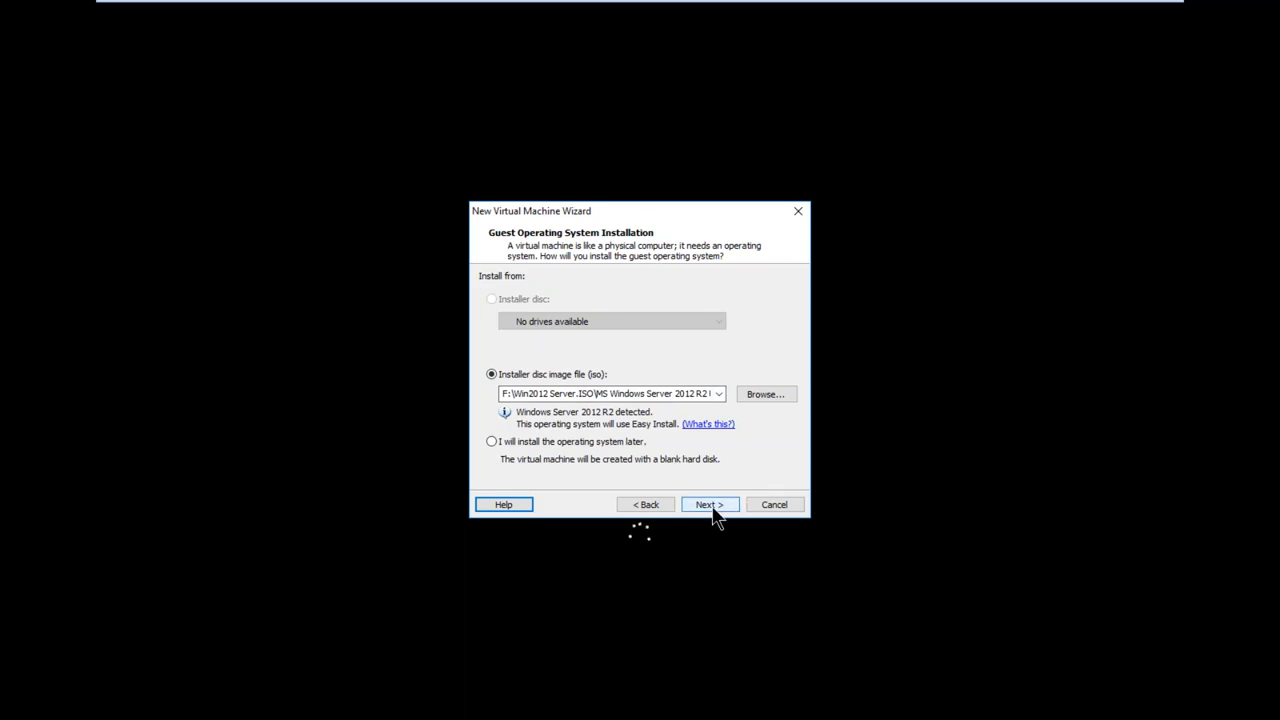
pyautogui.click(714, 514)
pyautogui.click(710, 510)
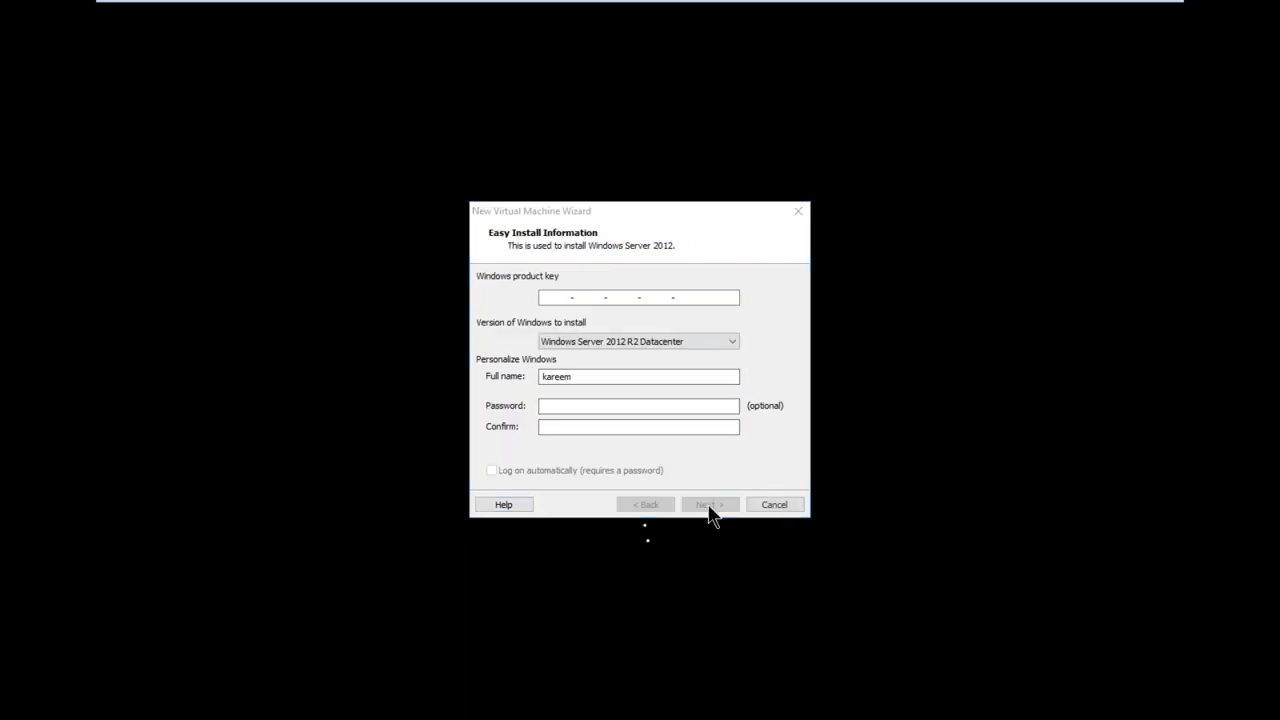
pyautogui.click(666, 400)
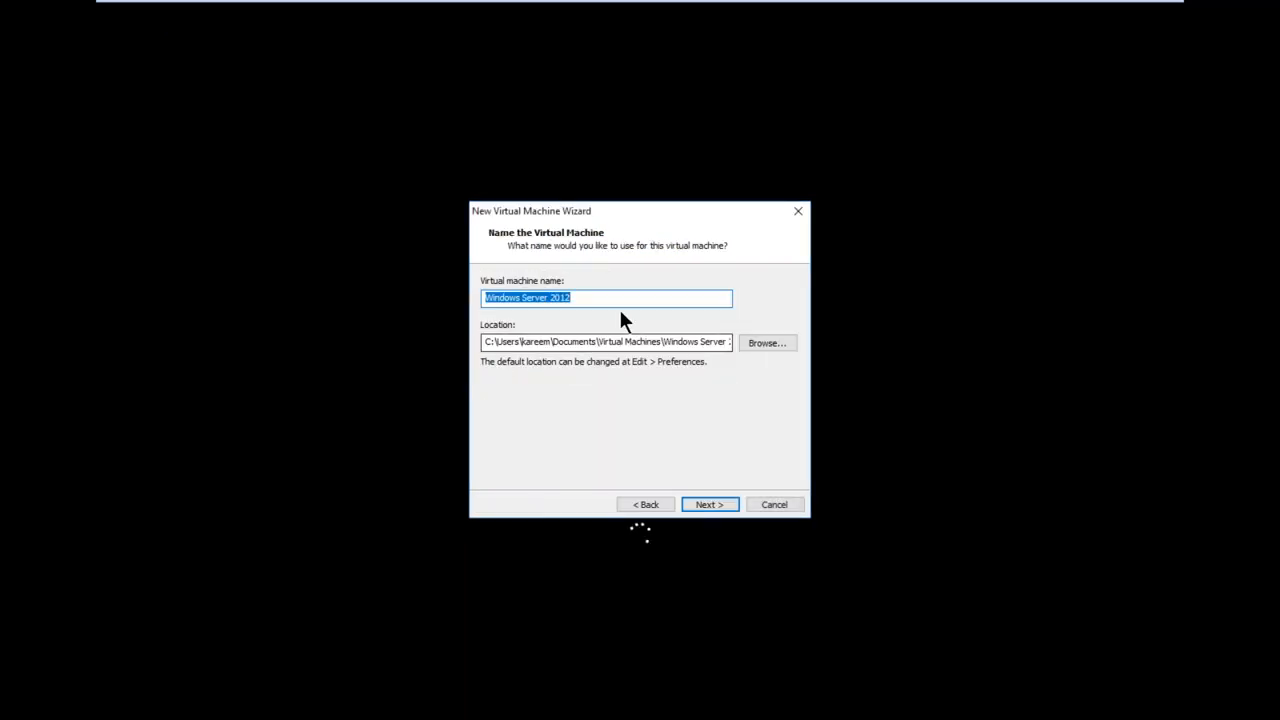
# Name the new virtual machine Node2
pyautogui.press('BackSpace')
pyautogui.write('nOD')
pyautogui.press('BackSpace')
pyautogui.press('BackSpace')
pyautogui.press('BackSpace')
pyautogui.write('Node2')
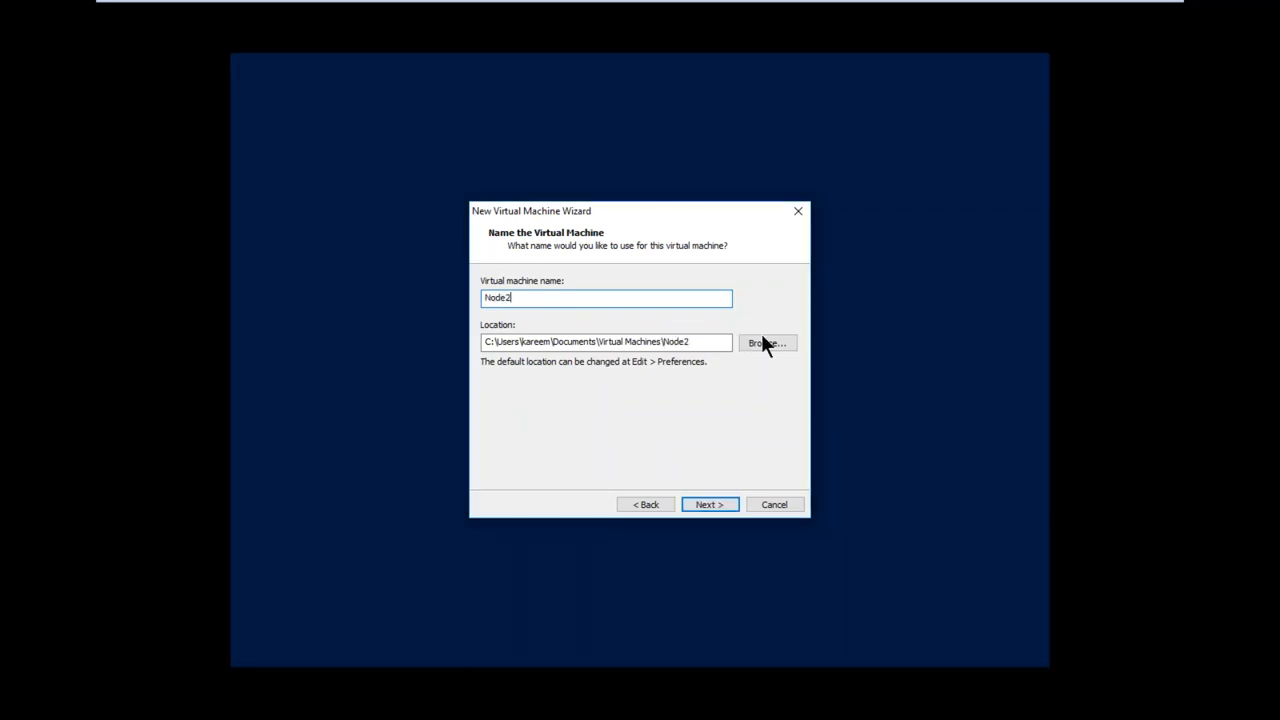
# Create a NODE2 folder inside VMs on the S: drive and use it as Node2's location
pyautogui.click(763, 340)
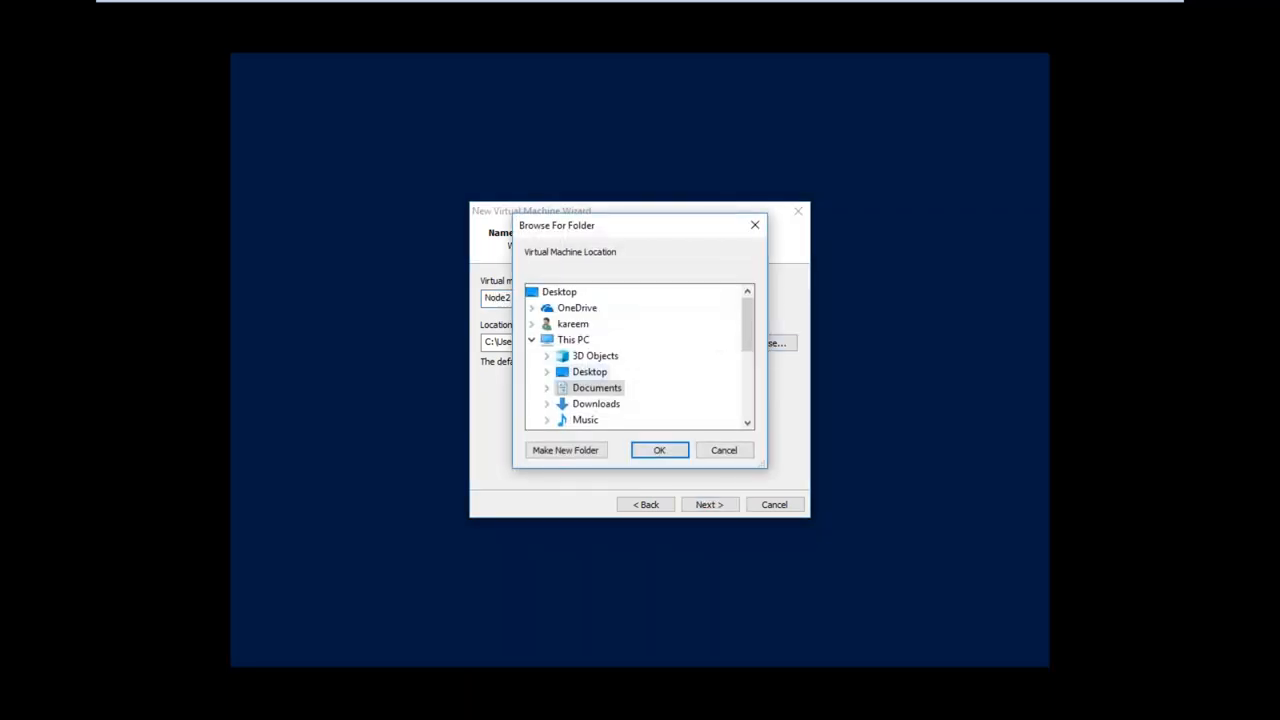
pyautogui.scroll(-2, 750, 361)
pyautogui.scroll(-2, 750, 361)
pyautogui.click(545, 371)
pyautogui.doubleClick(590, 404)
pyautogui.click(576, 451)
pyautogui.write('NO')
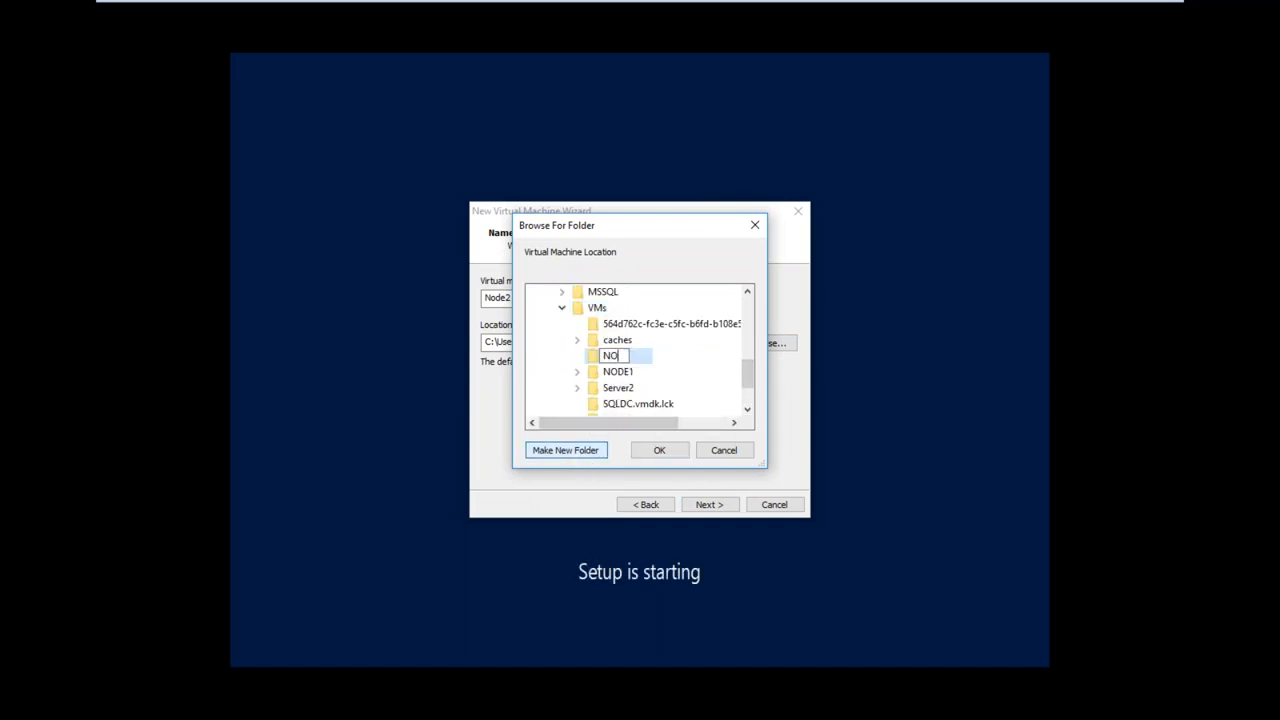
pyautogui.write('DE2')
pyautogui.press('Return')
pyautogui.click(657, 452)
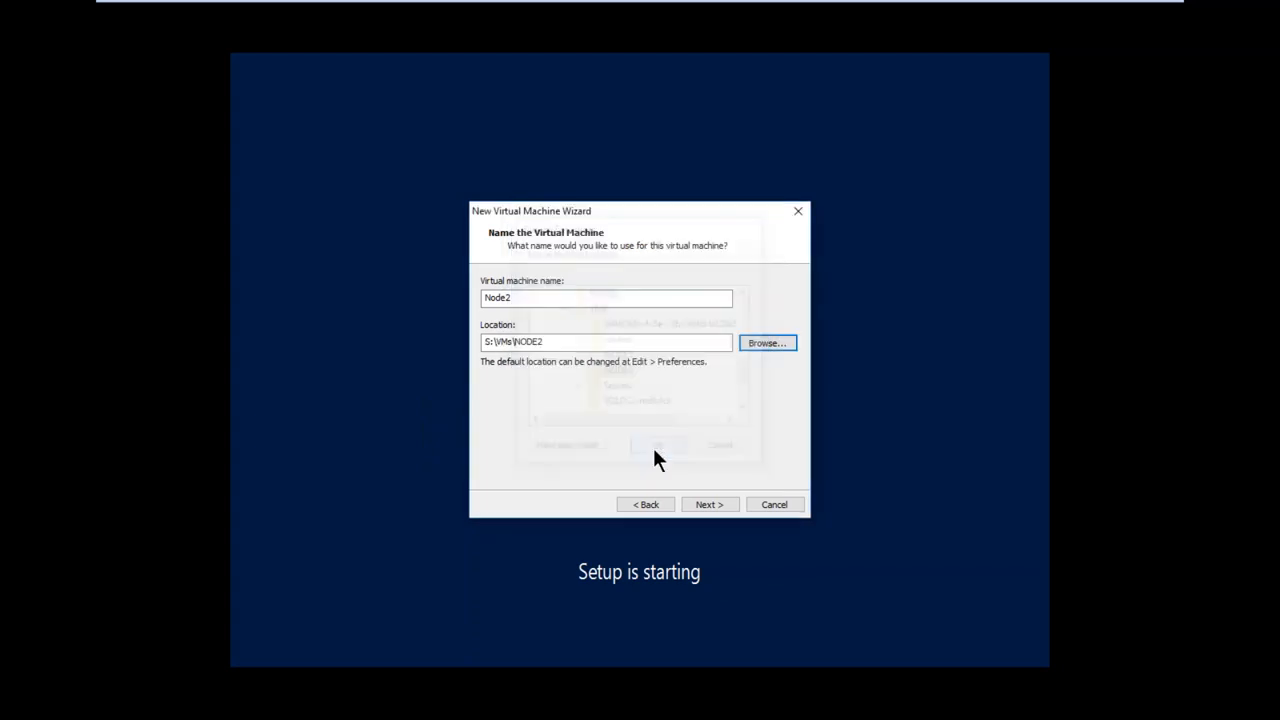
pyautogui.click(702, 507)
# Set Node2's maximum disk size to 40 GB and store its virtual disk as a single file
pyautogui.moveTo(616, 316); pyautogui.dragTo(667, 316)
pyautogui.write('40')
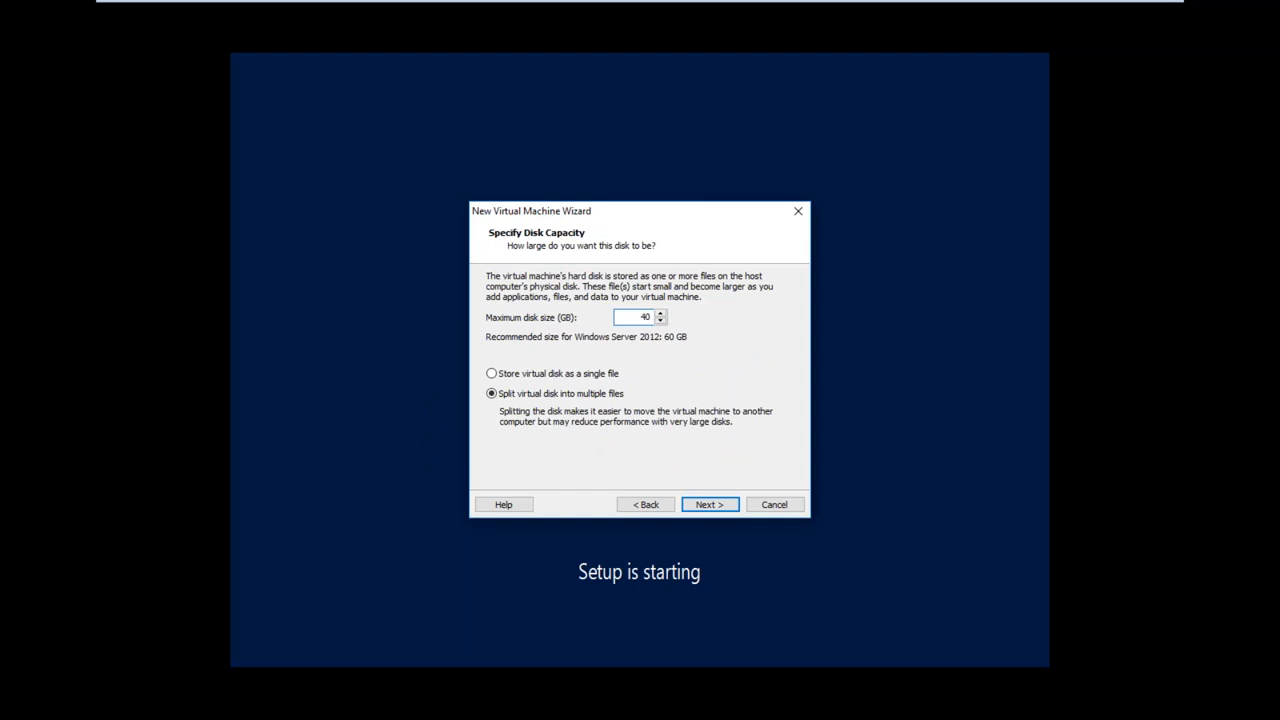
pyautogui.click(559, 374)
pyautogui.click(707, 507)
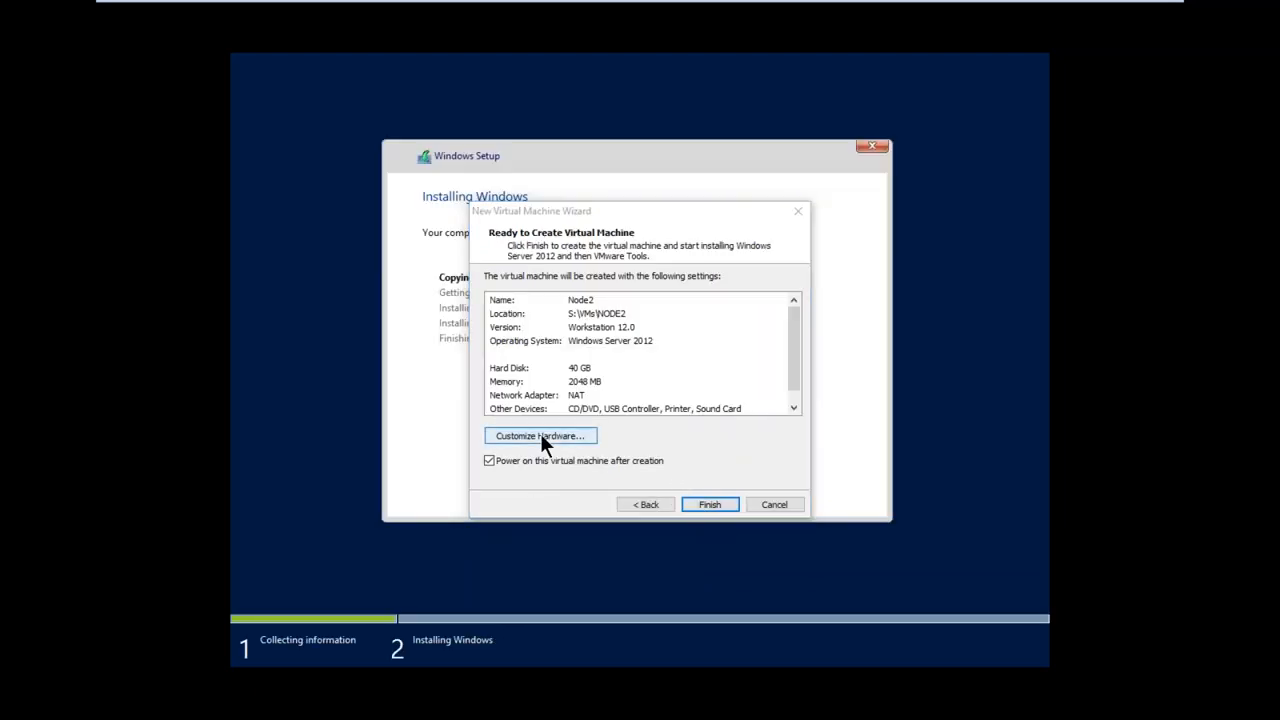
# Customize the Node2 hardware with a bridged network adapter and 8 GB of memory
pyautogui.click(540, 433)
pyautogui.click(455, 235)
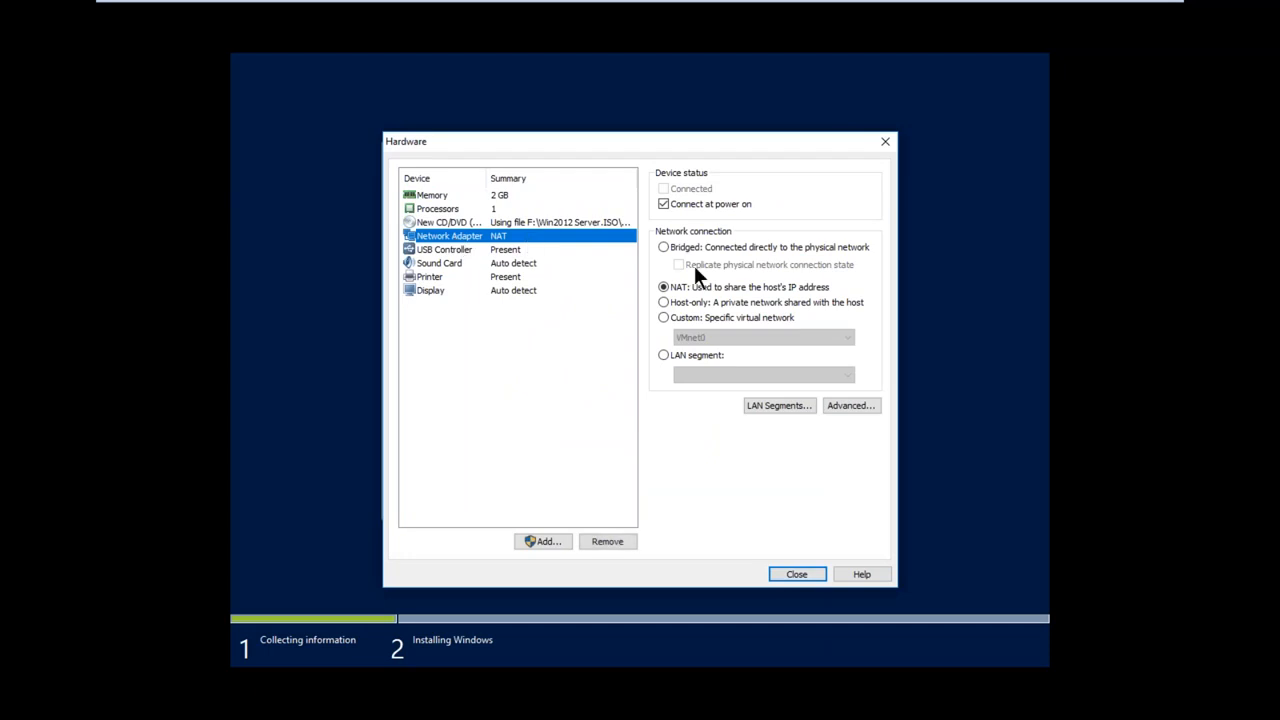
pyautogui.click(680, 247)
pyautogui.click(451, 195)
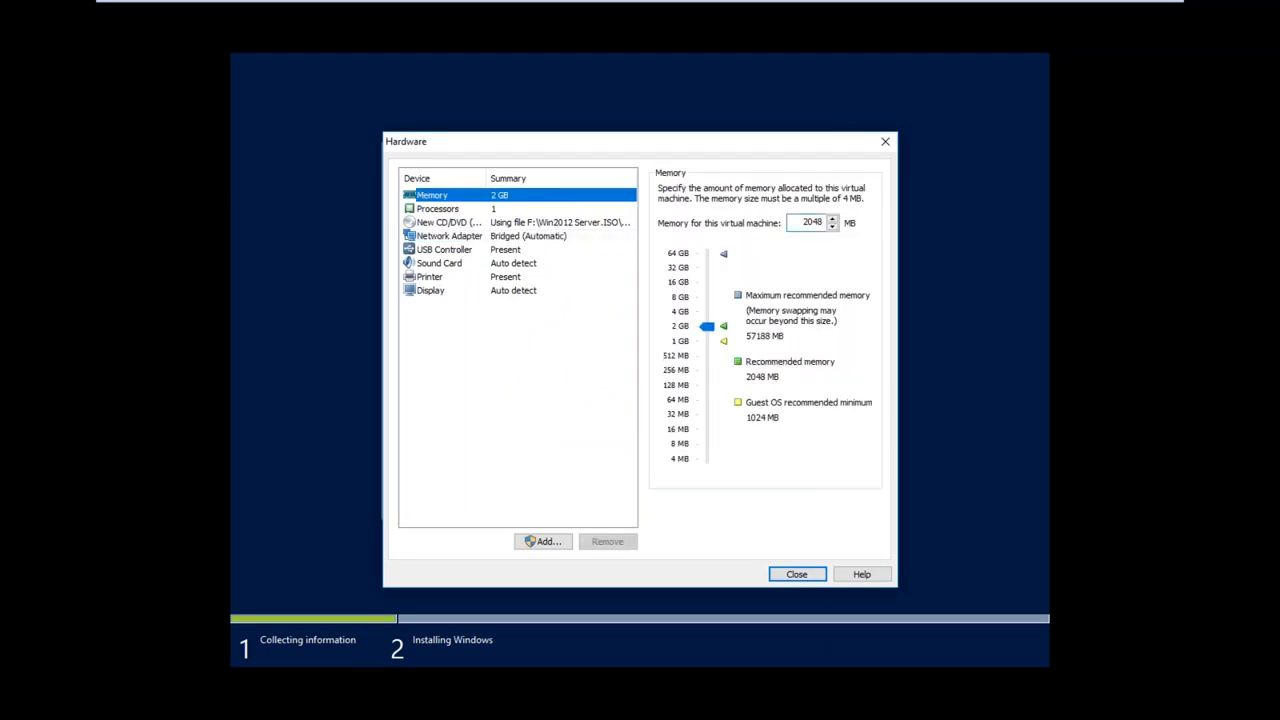
pyautogui.click(705, 298)
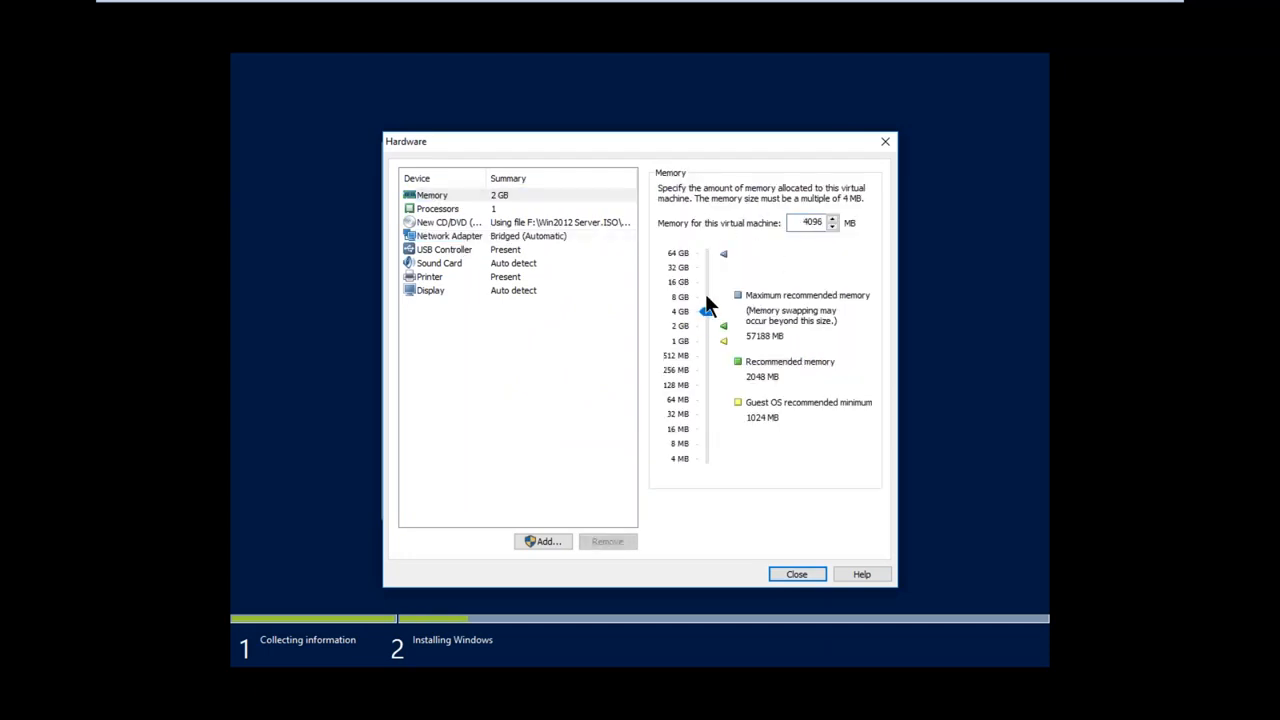
# Add a second network adapter with a bridged connection to Node2 and finish creating the virtual machine
pyautogui.click(452, 209)
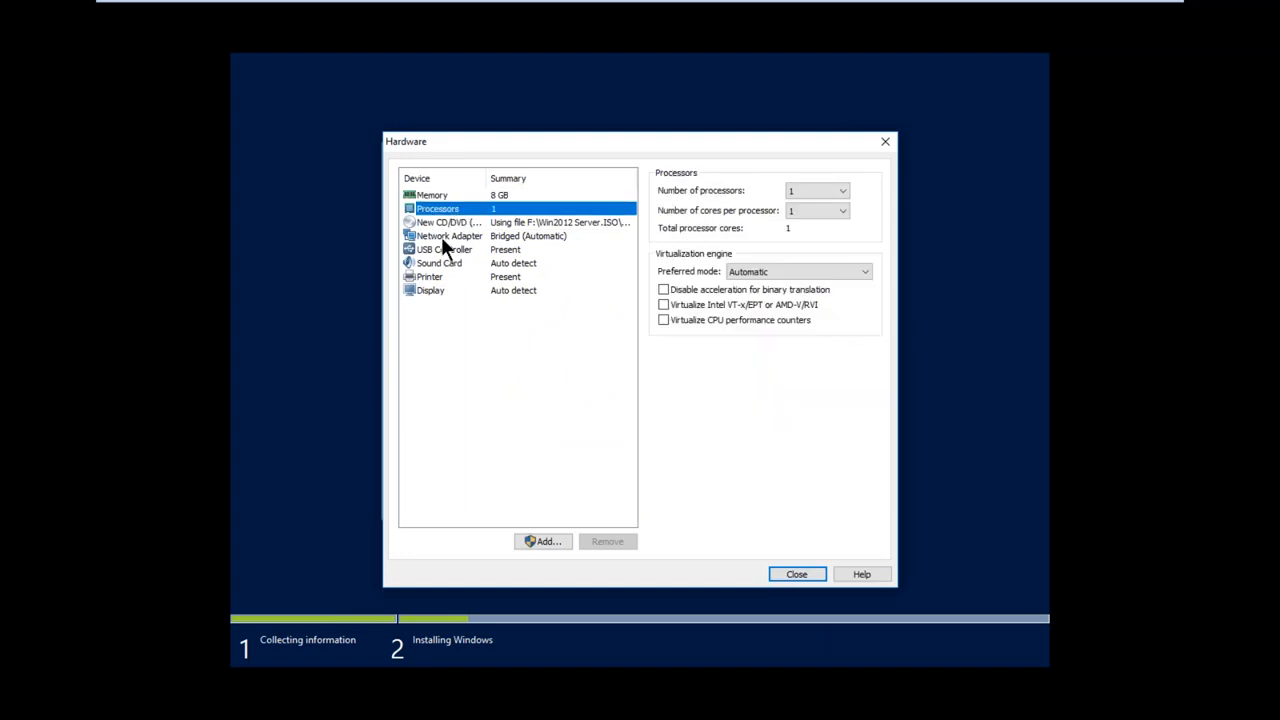
pyautogui.click(442, 238)
pyautogui.click(545, 541)
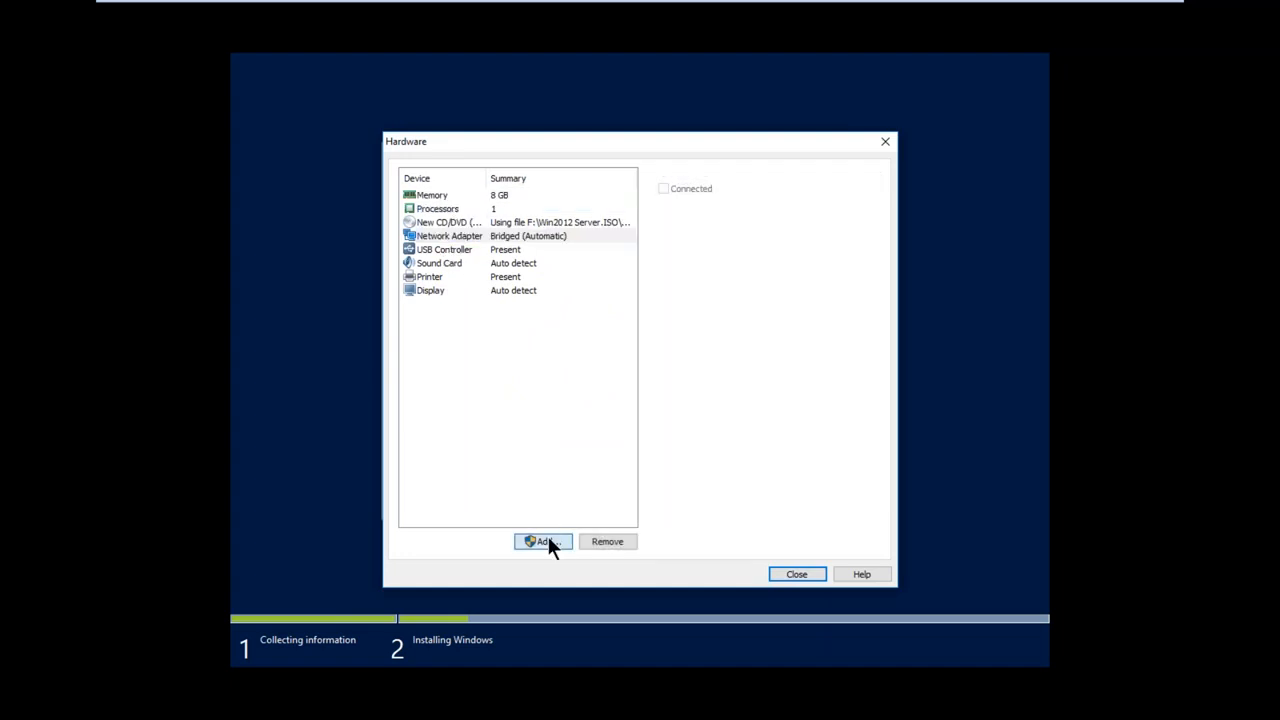
pyautogui.click(542, 328)
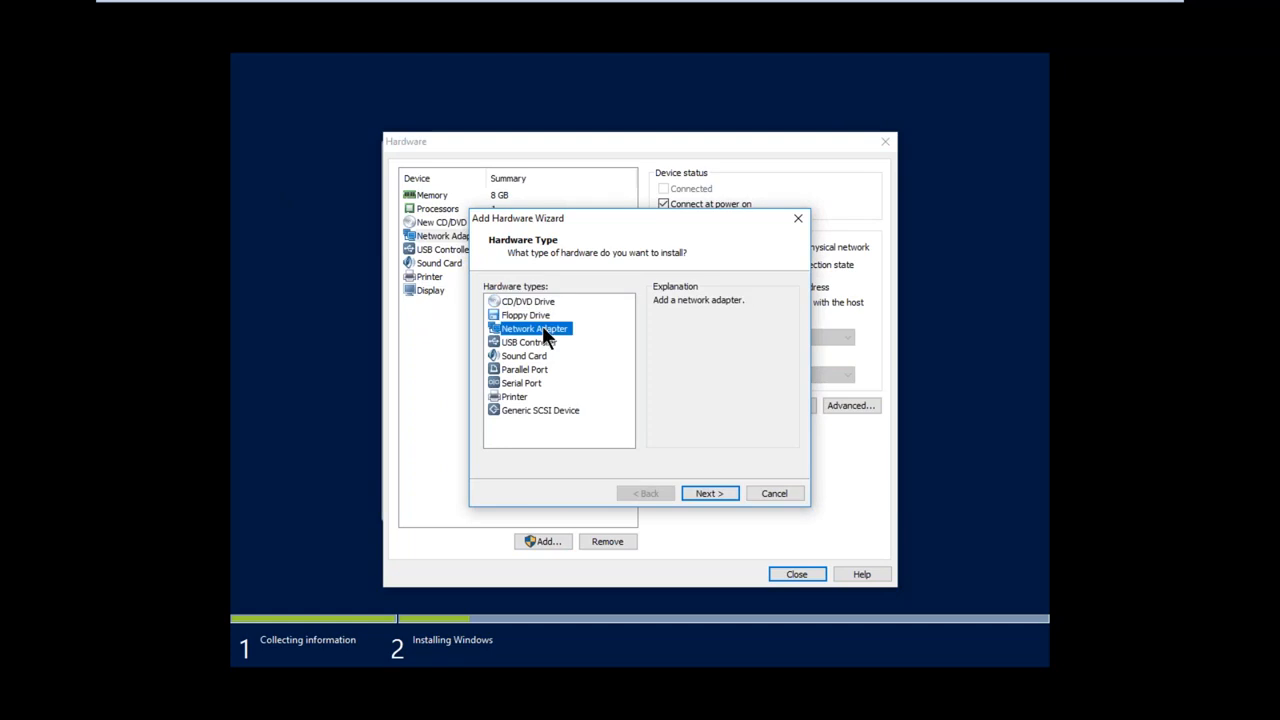
pyautogui.click(709, 493)
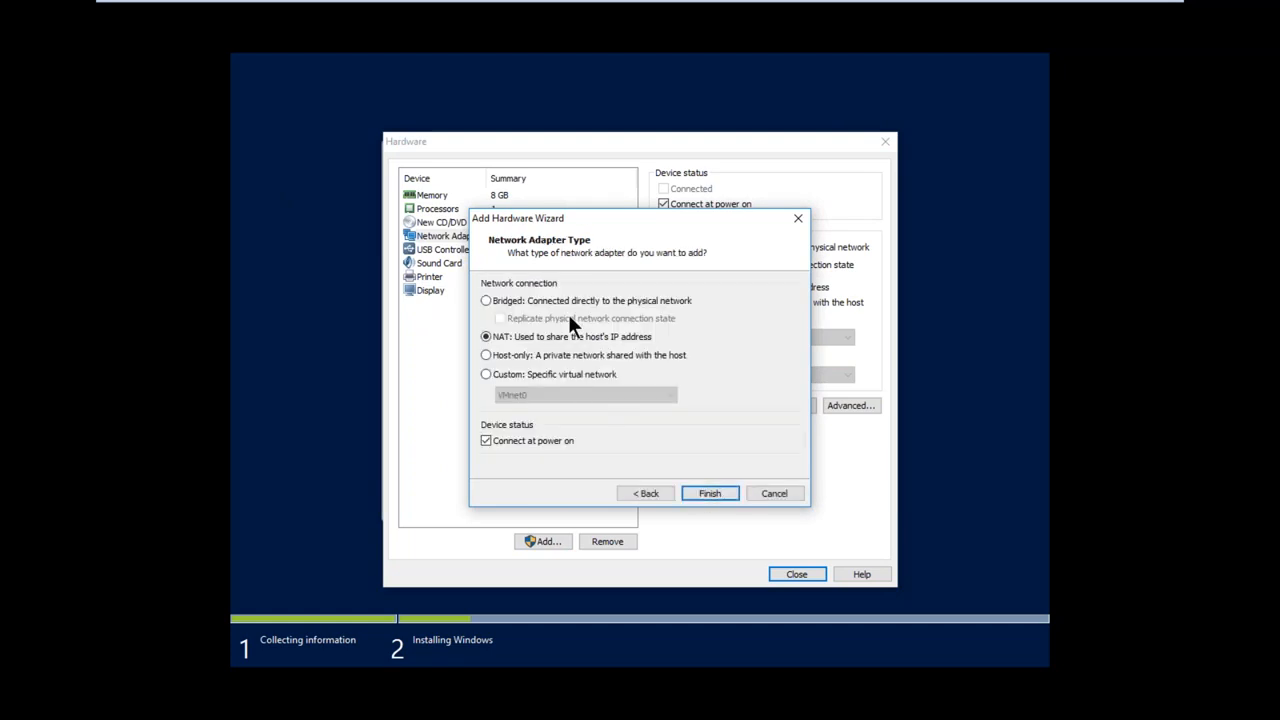
pyautogui.click(570, 306)
pyautogui.click(708, 493)
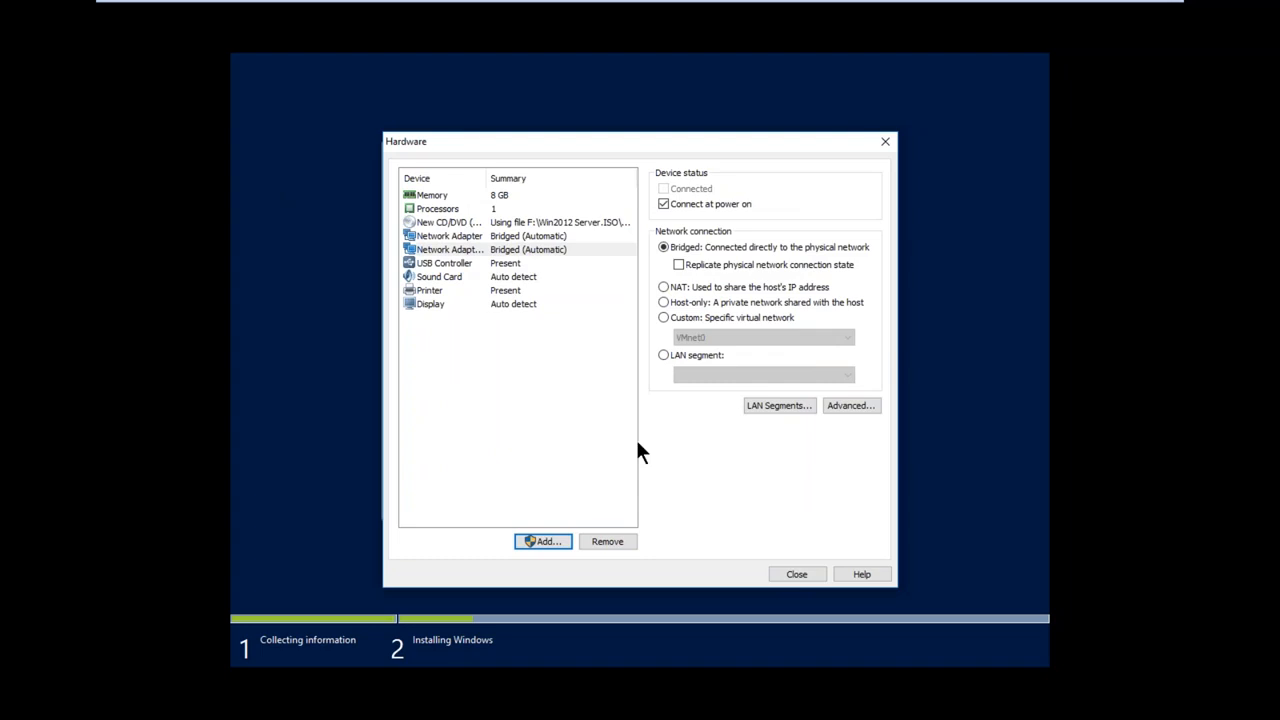
pyautogui.click(792, 580)
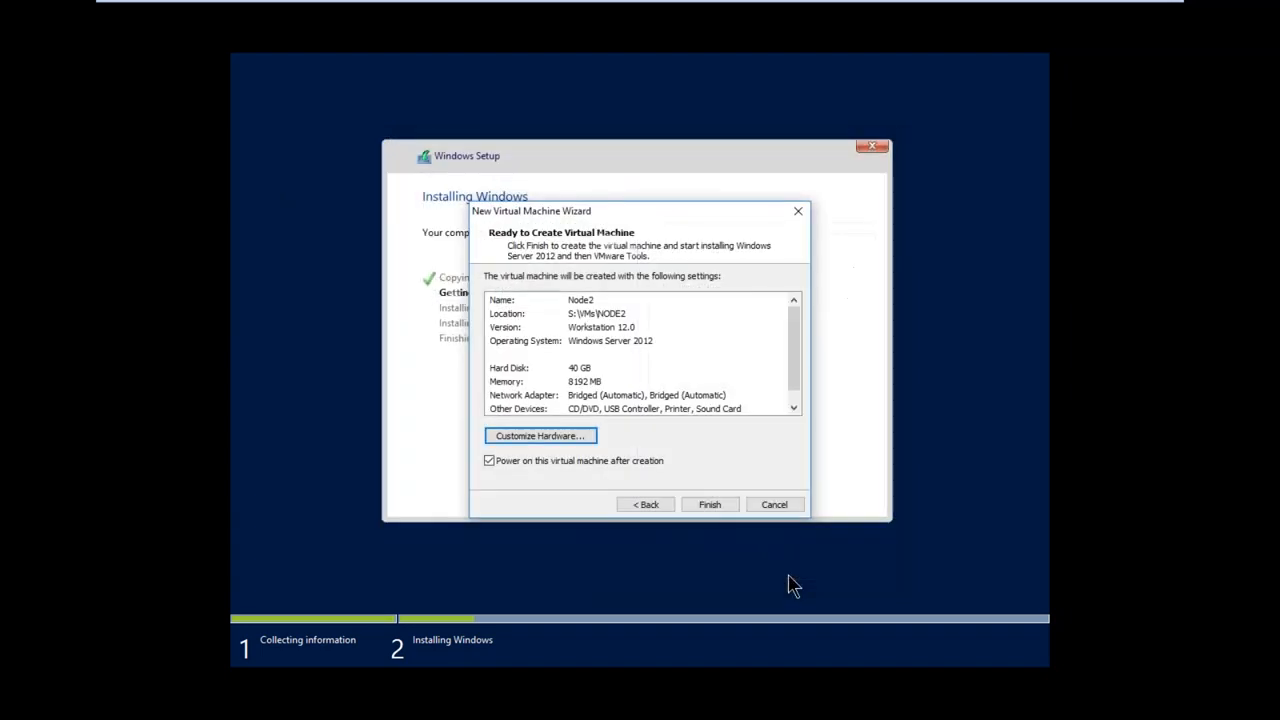
pyautogui.click(709, 504)
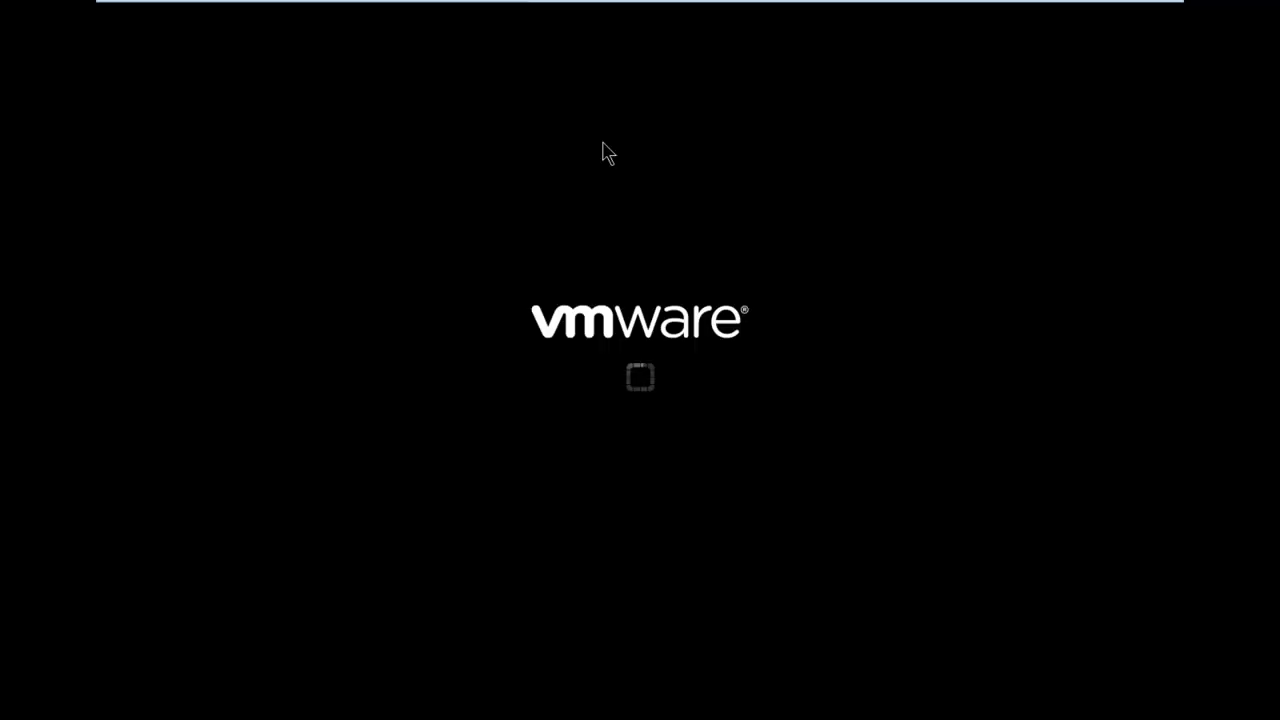
# Switch to the SQLDC virtual machine and try to launch dsa.msc from the Run dialog
pyautogui.moveTo(729, 6)
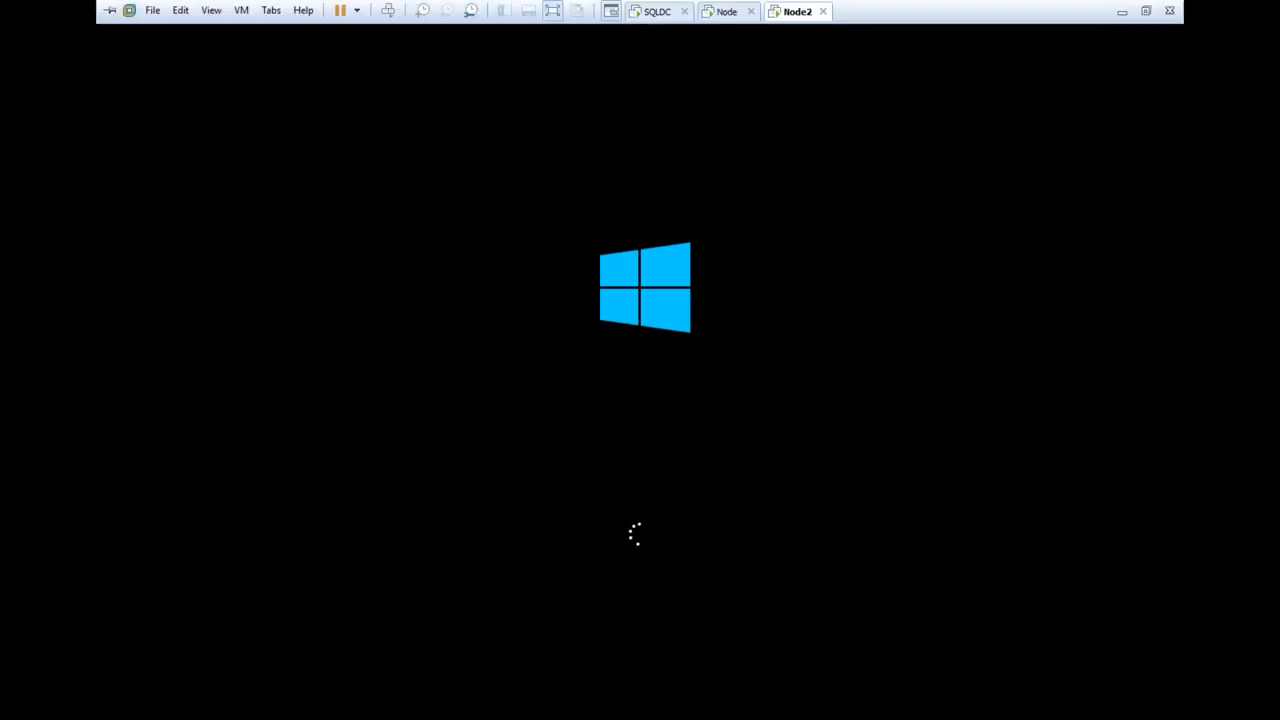
pyautogui.click(658, 15)
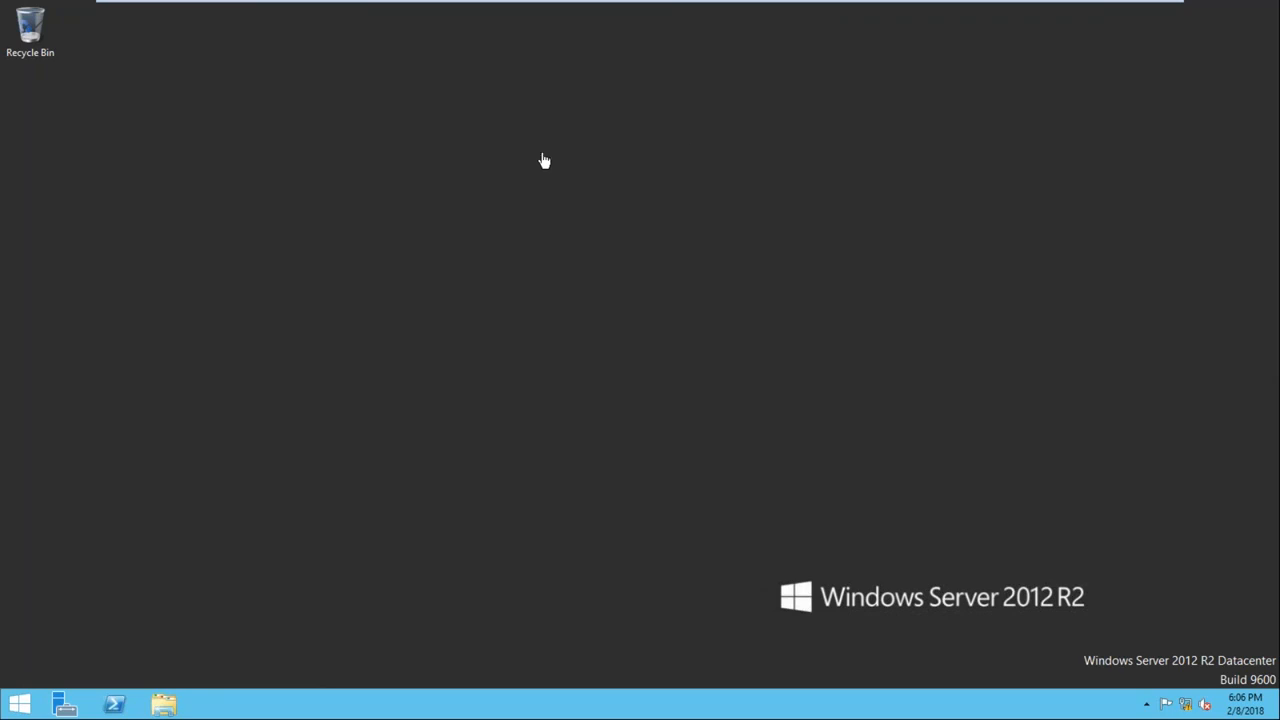
pyautogui.press('super+r')
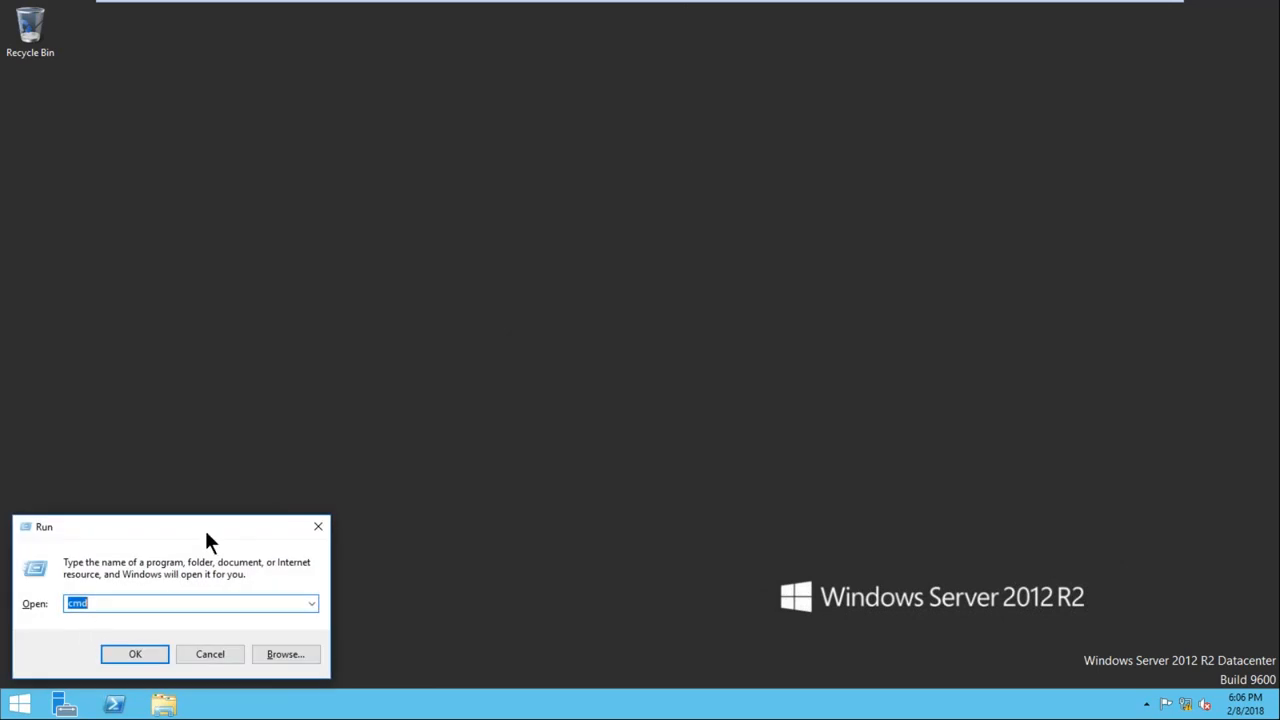
pyautogui.moveTo(204, 527); pyautogui.dragTo(491, 245)
pyautogui.write('DSA.MSC')
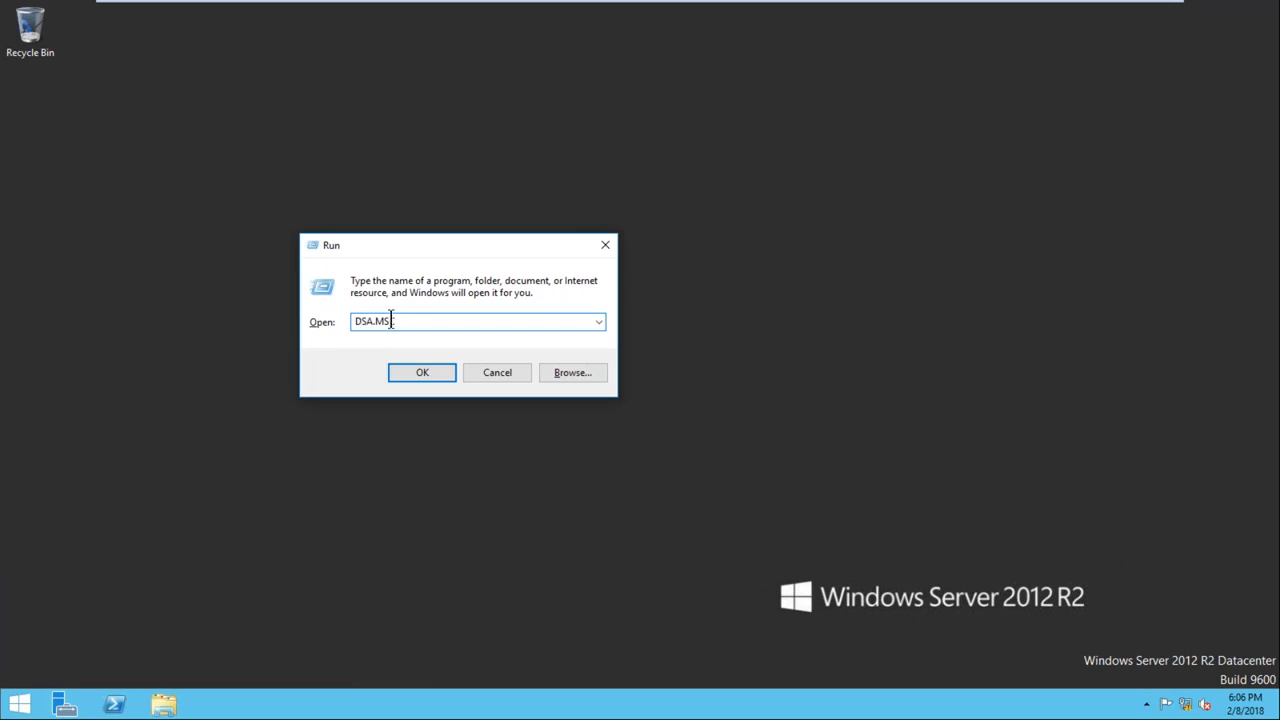
pyautogui.click(422, 374)
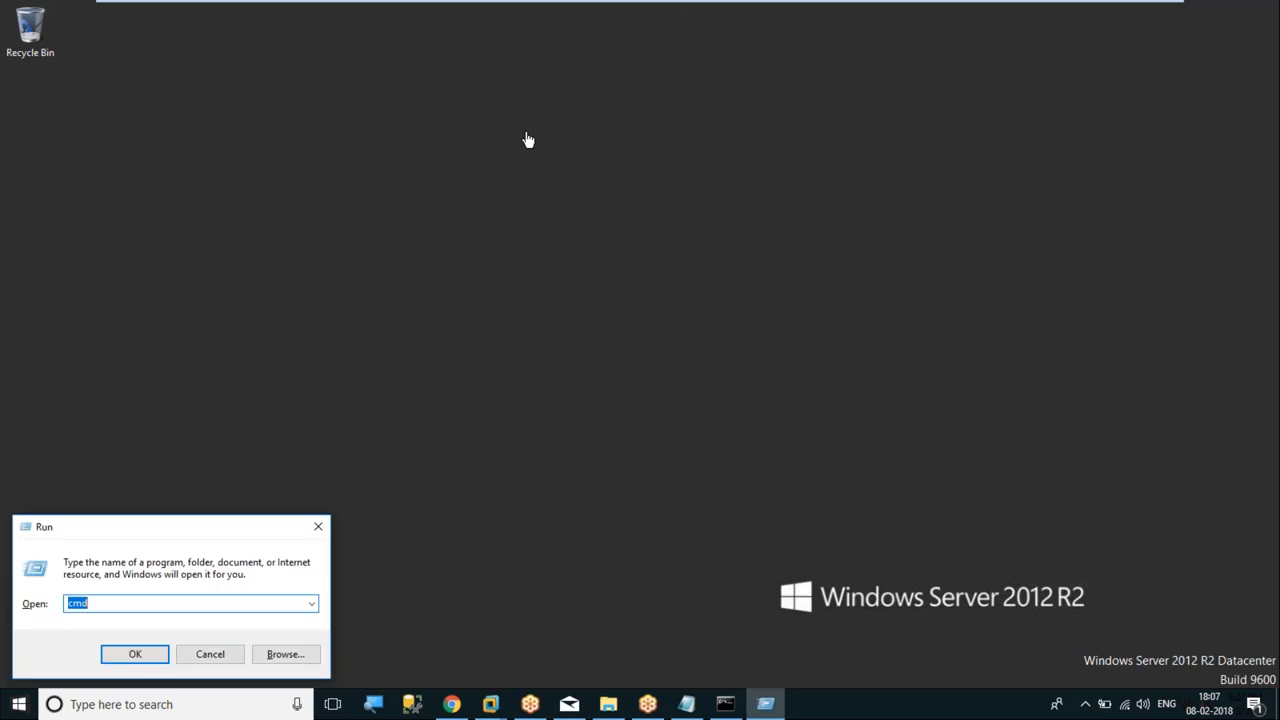
pyautogui.write('dsa.msc')
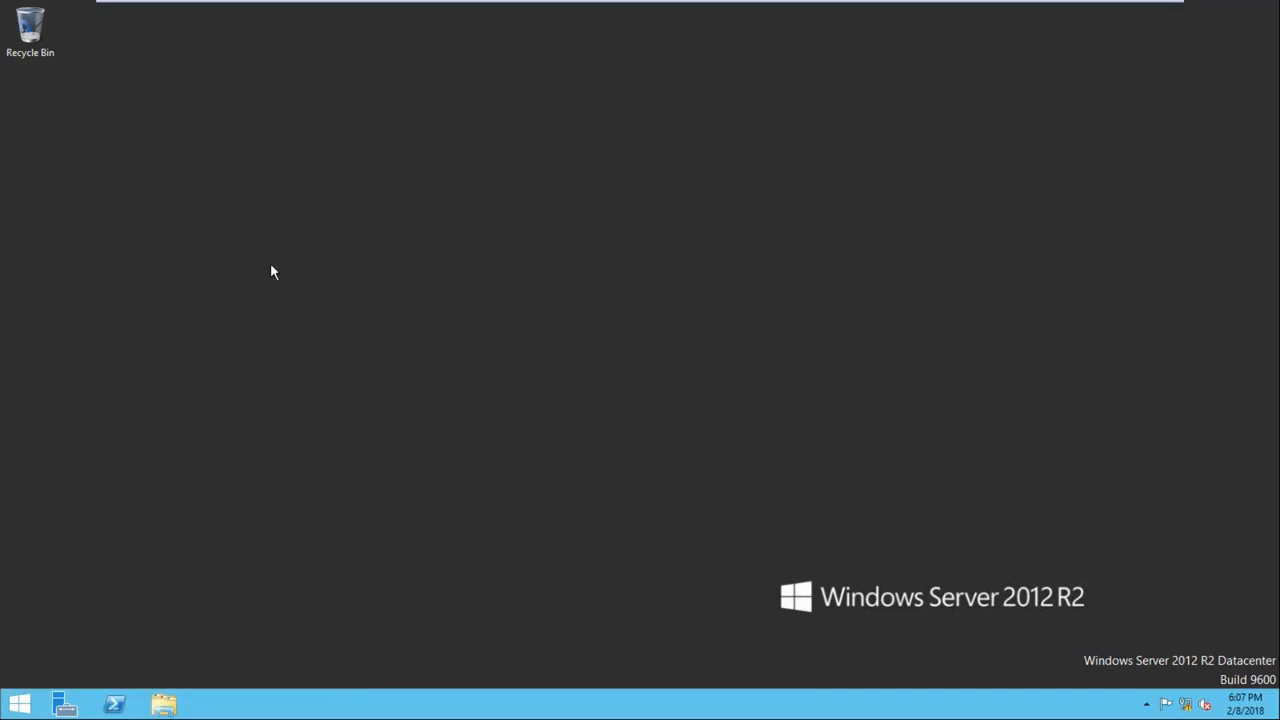
# Search for dsa.msc and open Active Directory Users and Computers
pyautogui.click(19, 704)
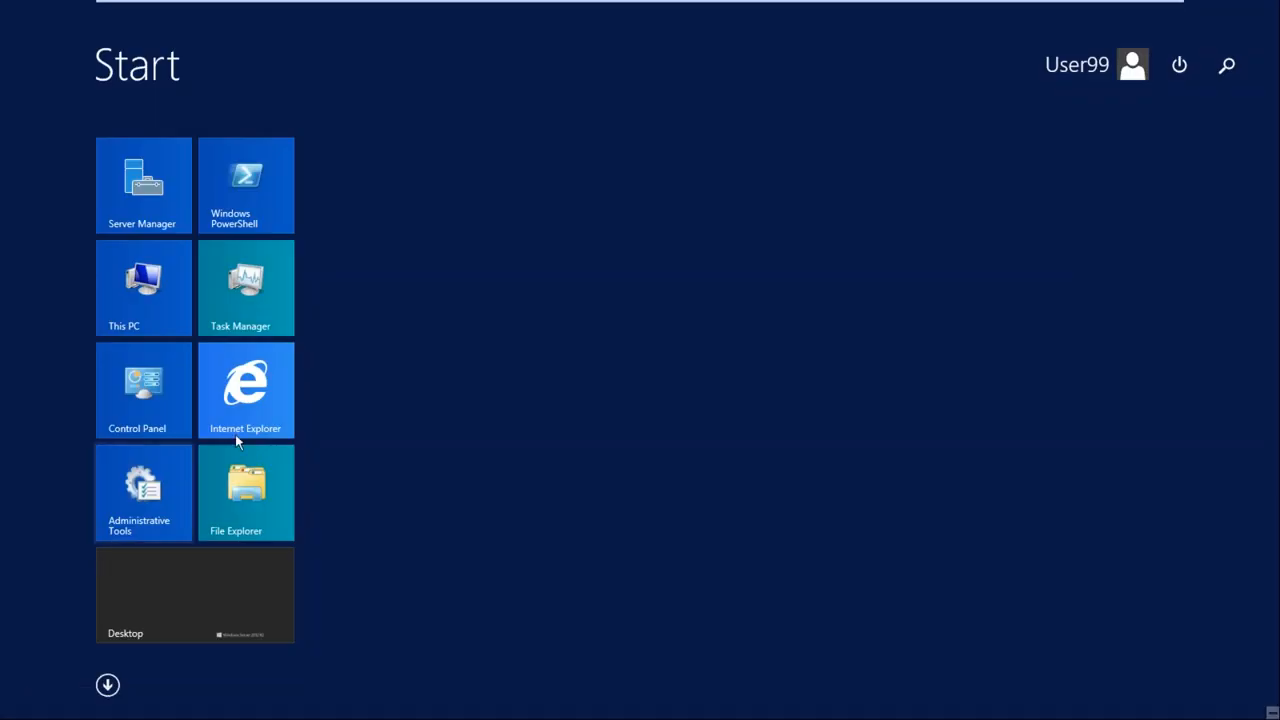
pyautogui.click(1228, 68)
pyautogui.write('dsa.msc')
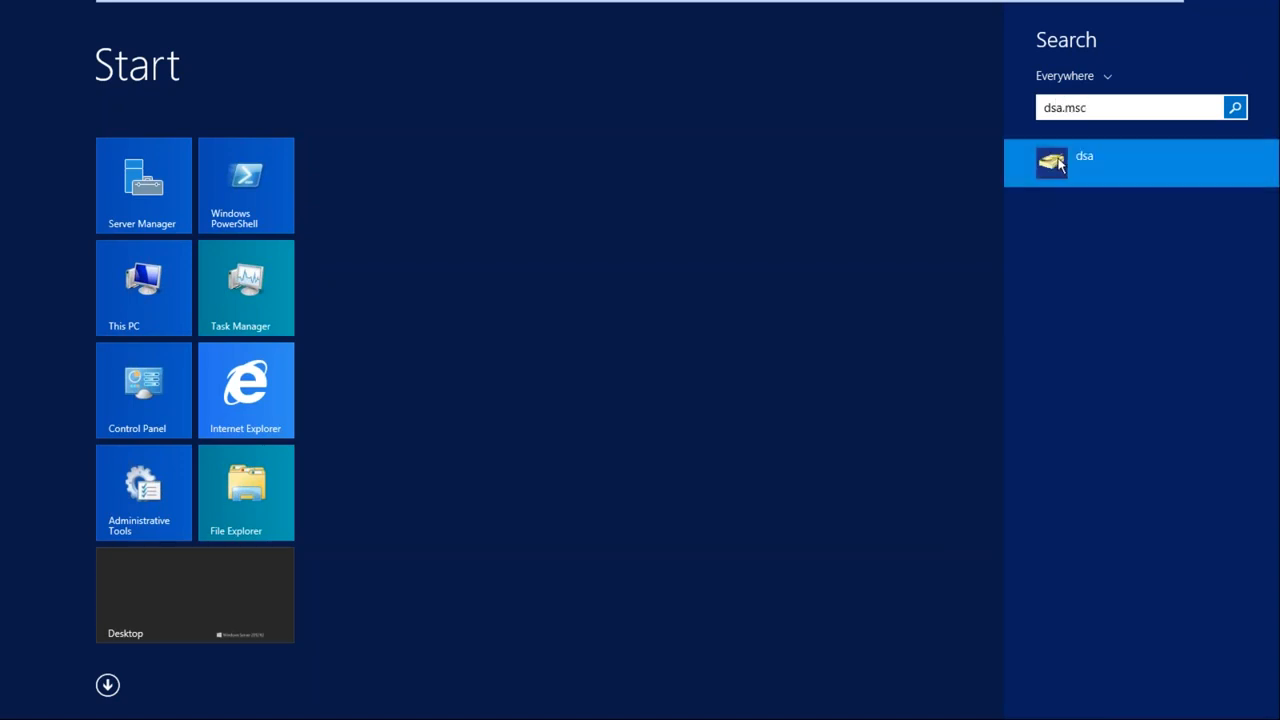
pyautogui.click(1060, 165)
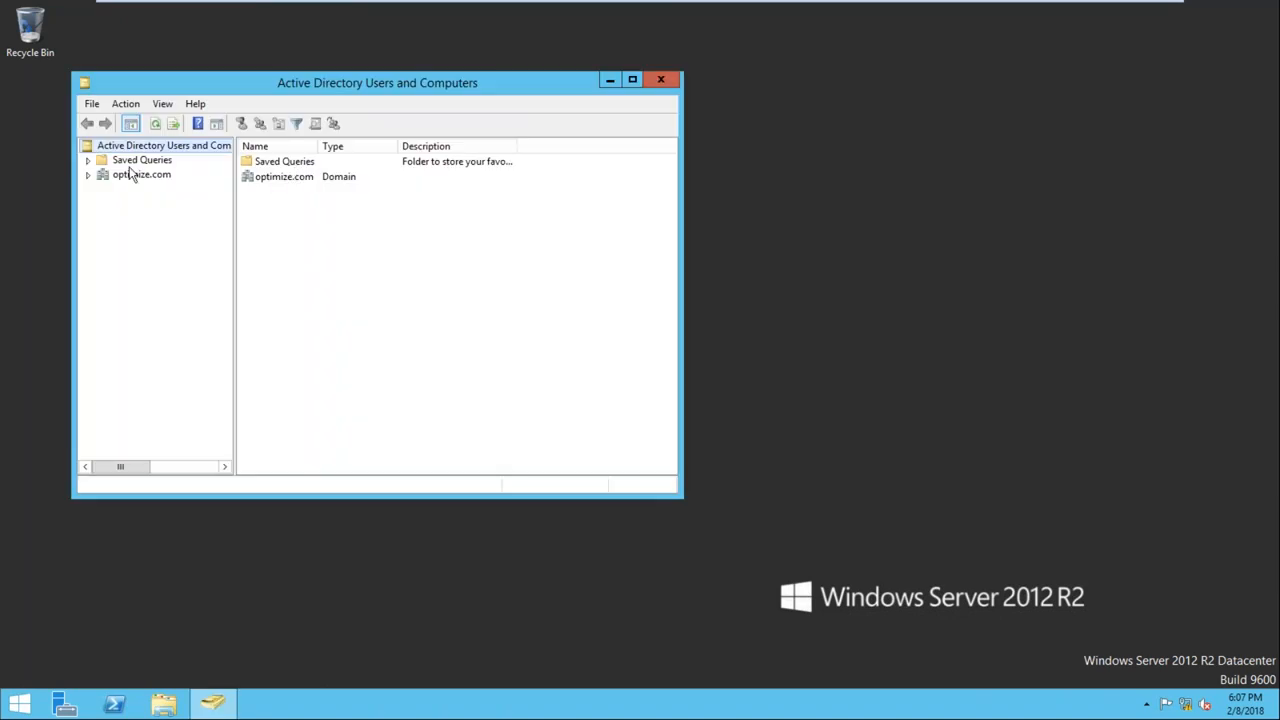
# Start a new user in the Users container of optimize.com with first name and logon name sqluser
pyautogui.click(88, 175)
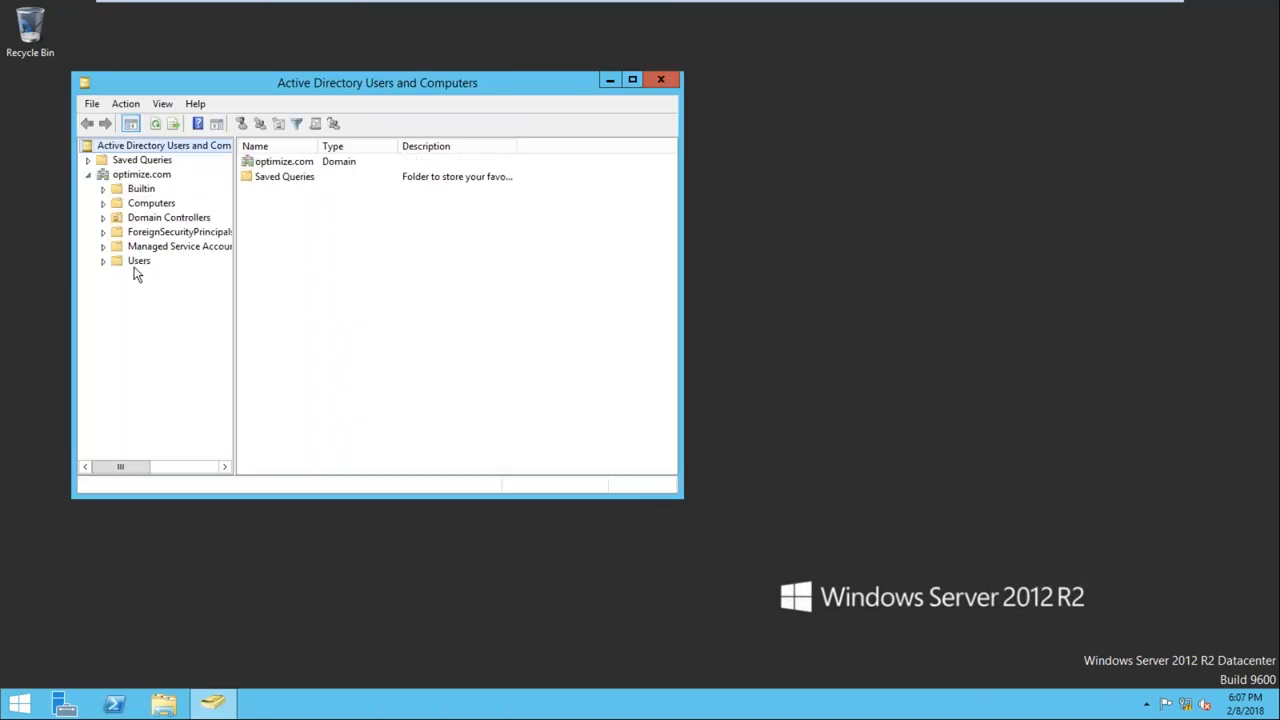
pyautogui.rightClick(138, 264)
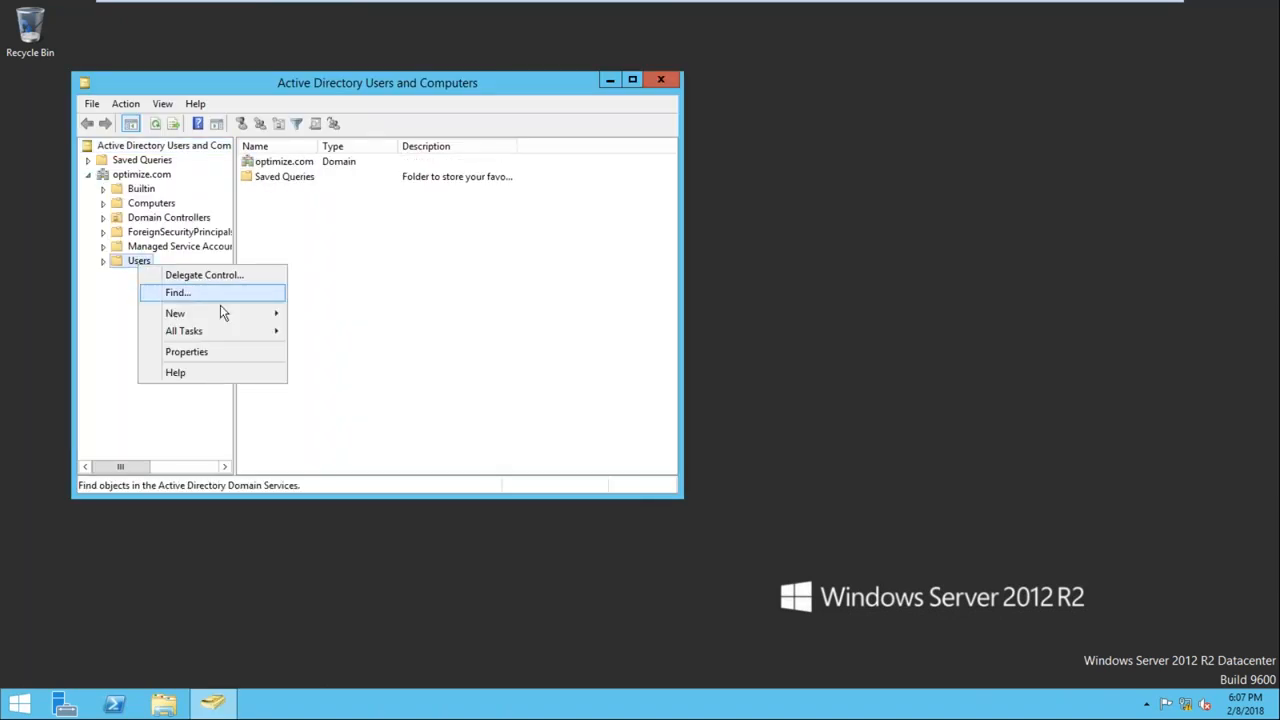
pyautogui.moveTo(232, 316)
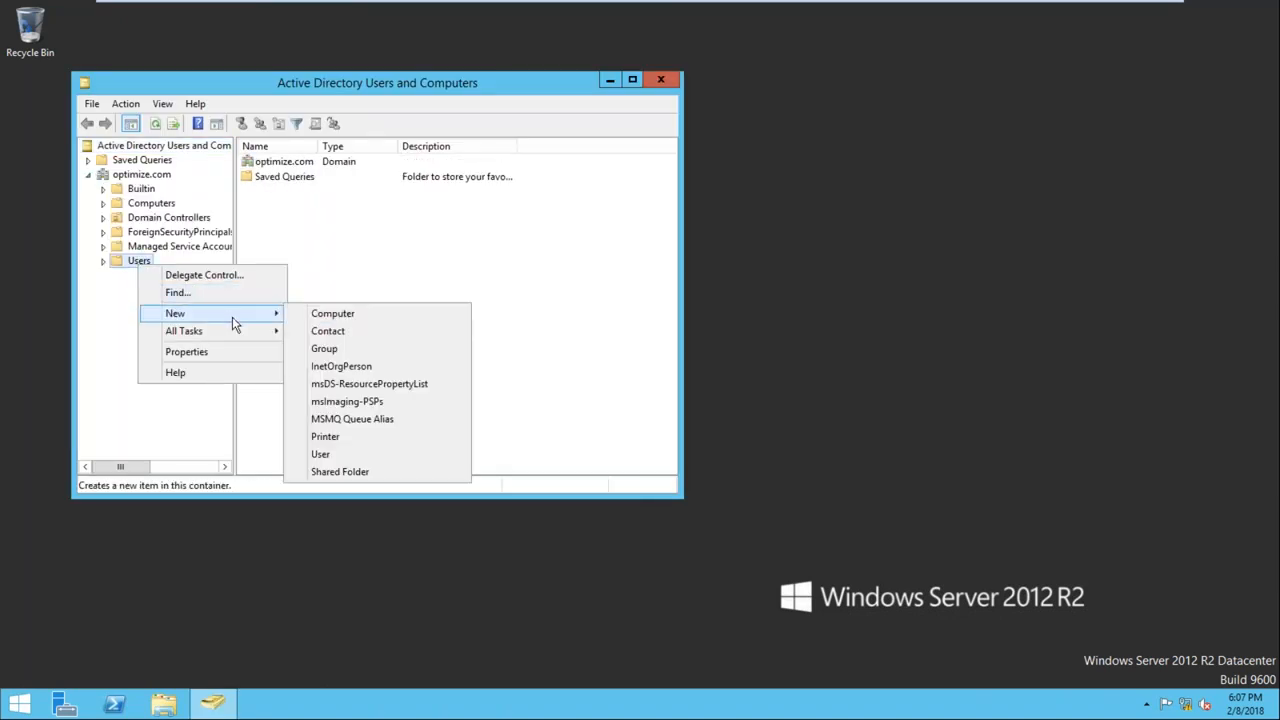
pyautogui.click(321, 454)
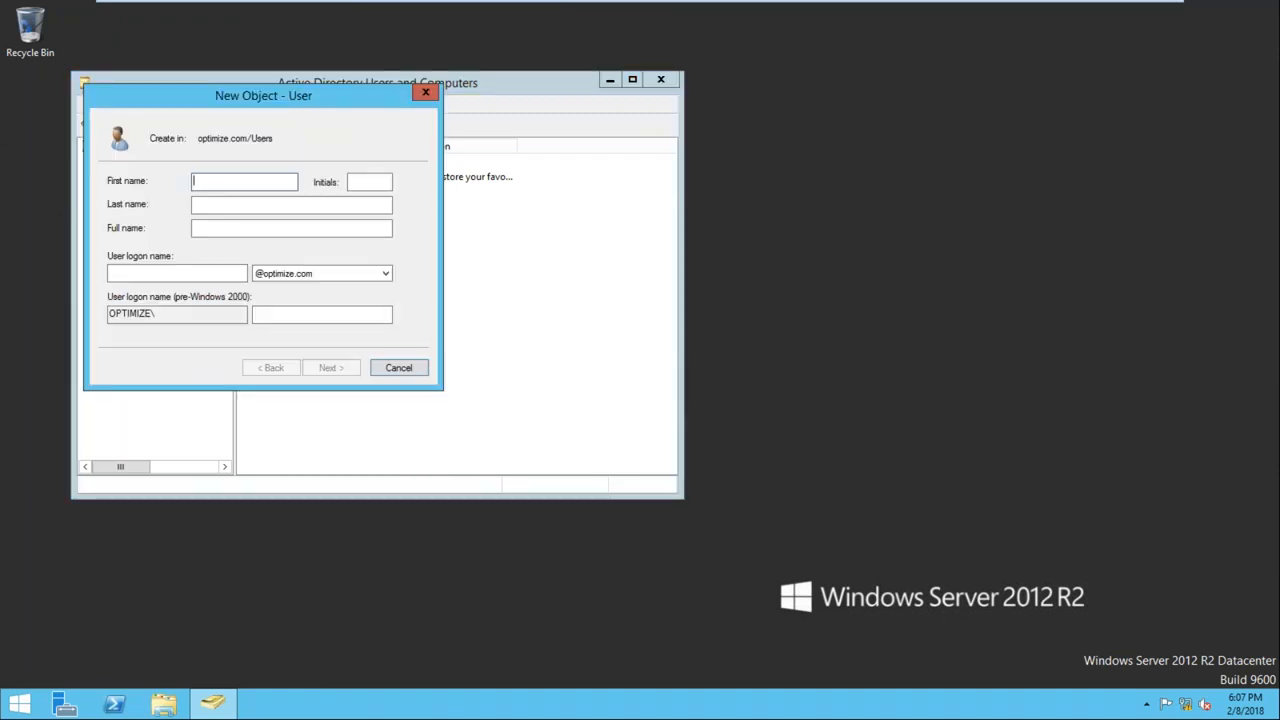
pyautogui.write('sqluser')
pyautogui.press('Tab')
pyautogui.press('Tab')
pyautogui.write('sqluser')
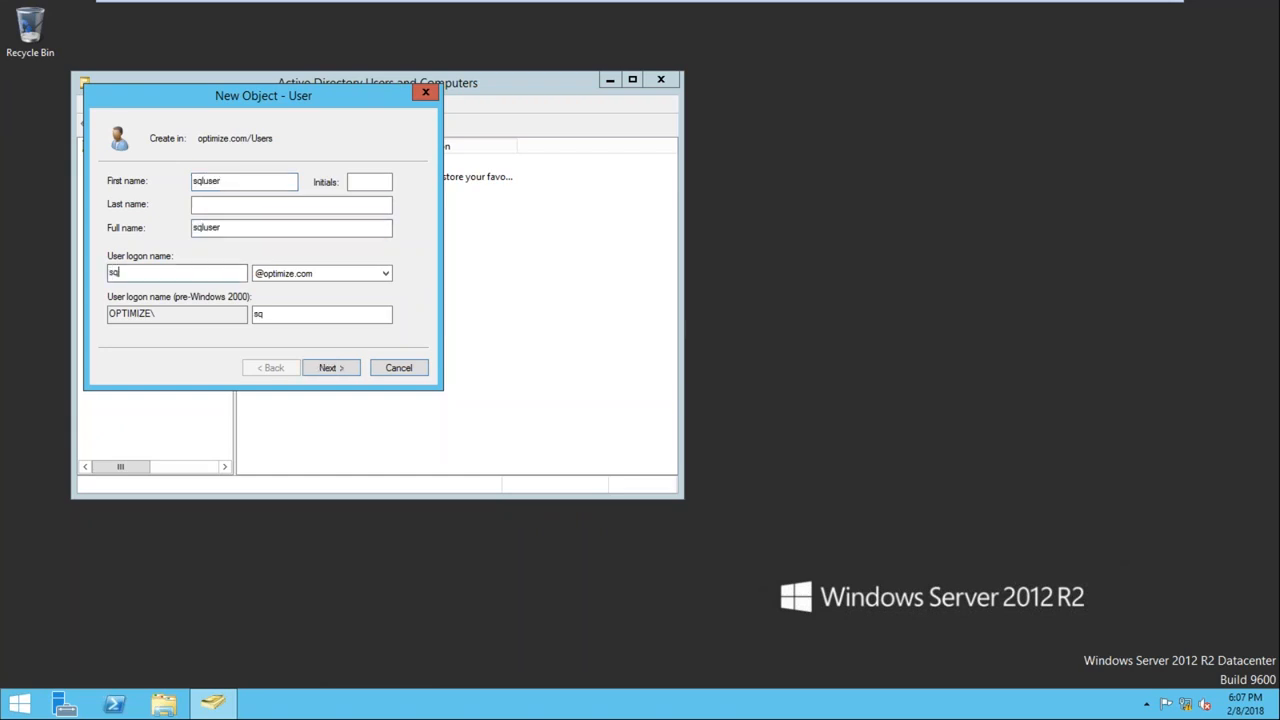
pyautogui.click(330, 368)
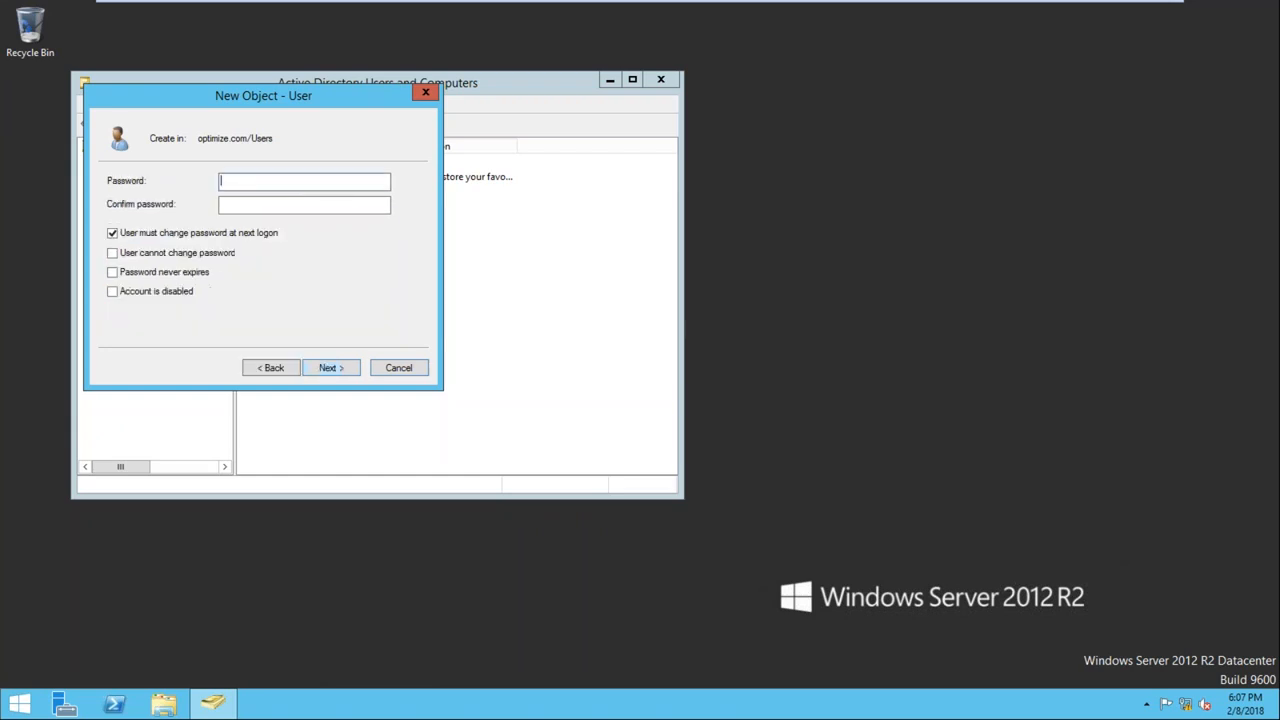
# Enter and confirm sqluser's password, set it as unchangeable by the user and never expiring, and create the account
pyautogui.write('•••••••••••••••')
pyautogui.press('Tab')
pyautogui.press('space')
pyautogui.click(158, 253)
pyautogui.click(167, 277)
pyautogui.click(331, 367)
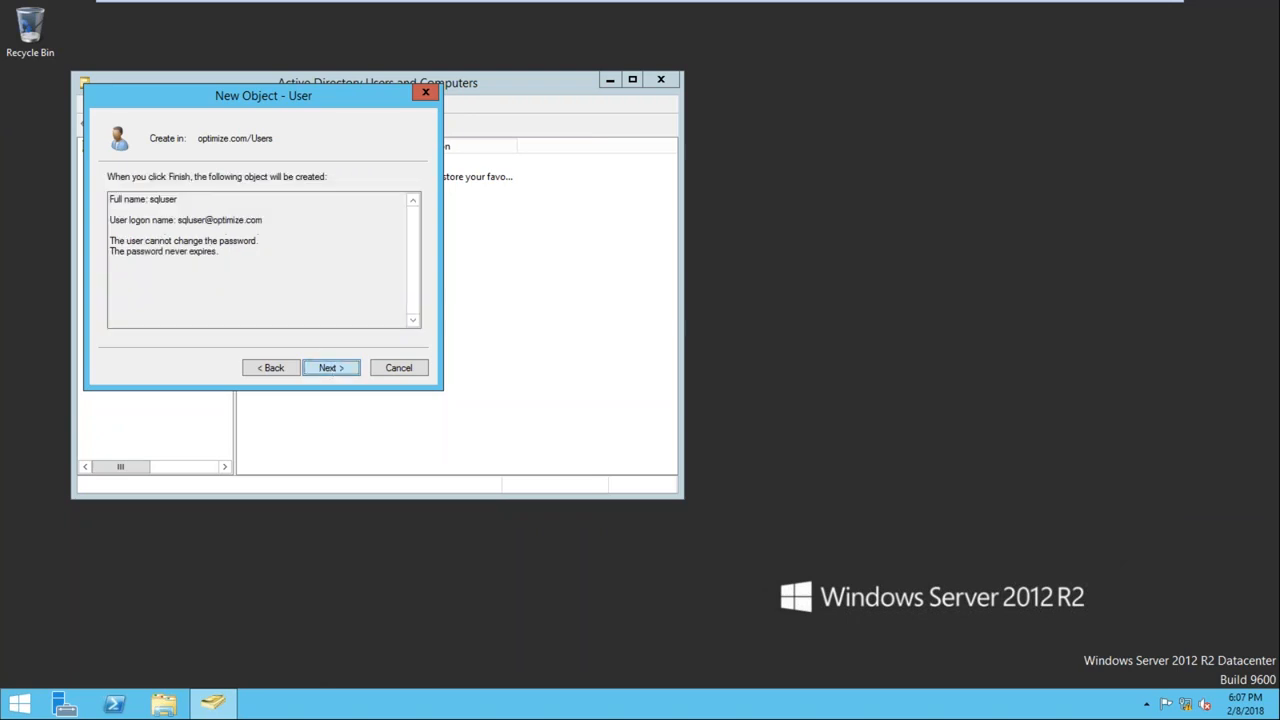
pyautogui.click(331, 367)
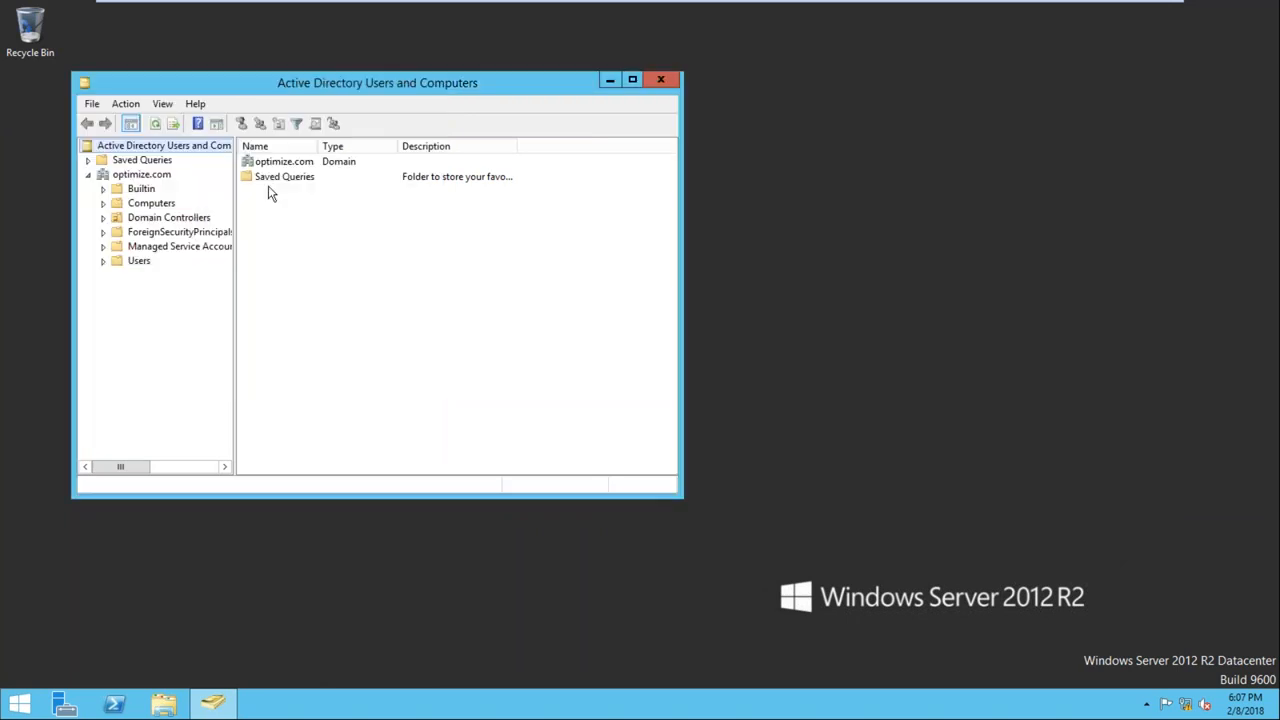
# Add sqluser from the Users container to the Administrators group and save its properties
pyautogui.click(135, 260)
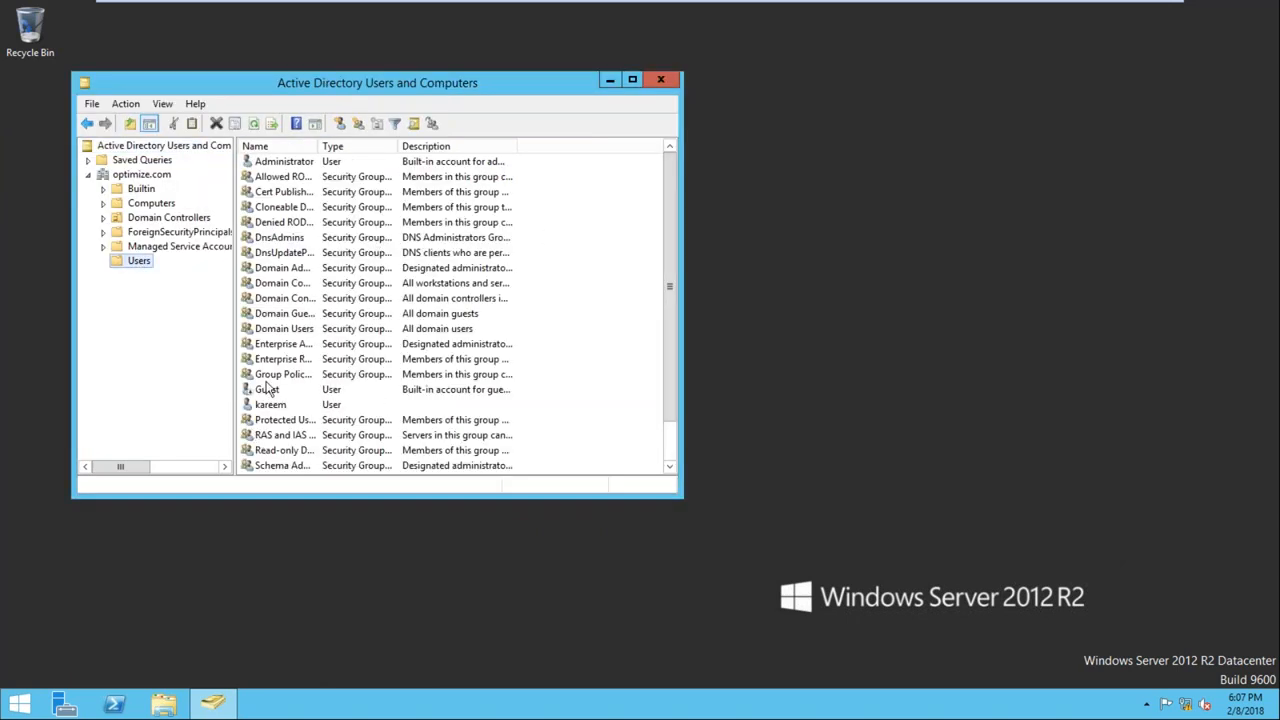
pyautogui.click(281, 314)
pyautogui.press('u')
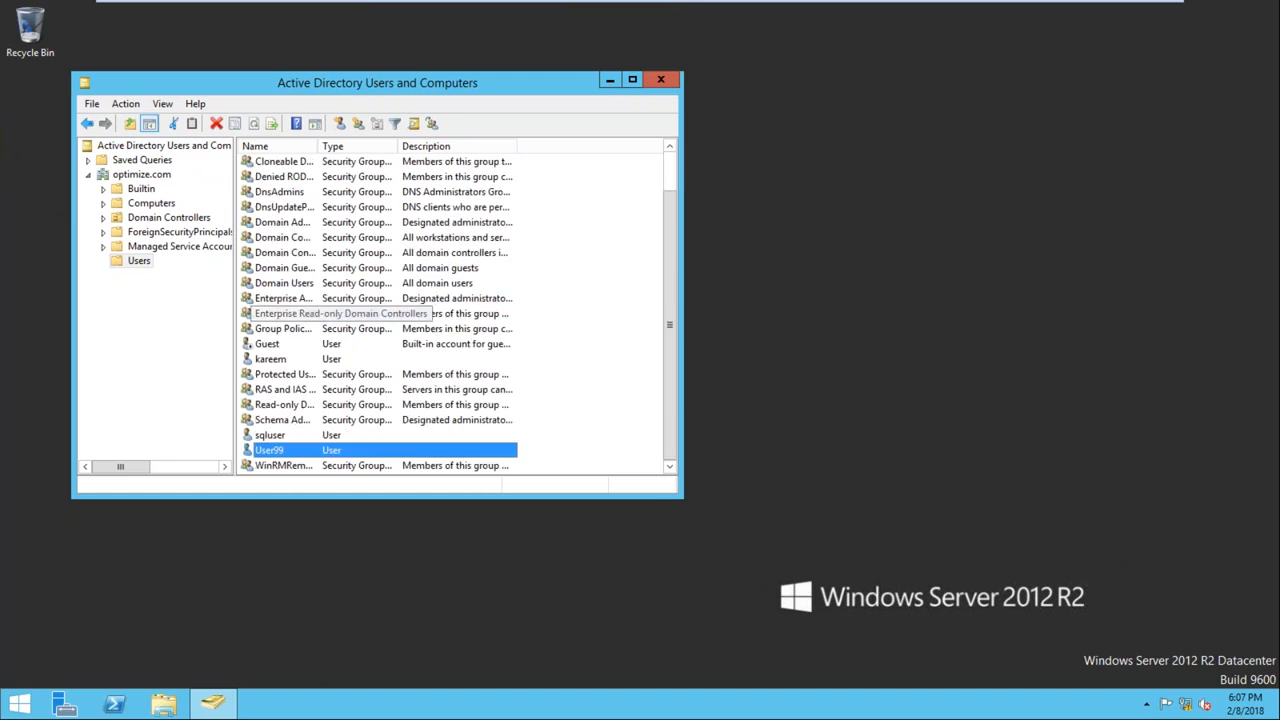
pyautogui.doubleClick(270, 435)
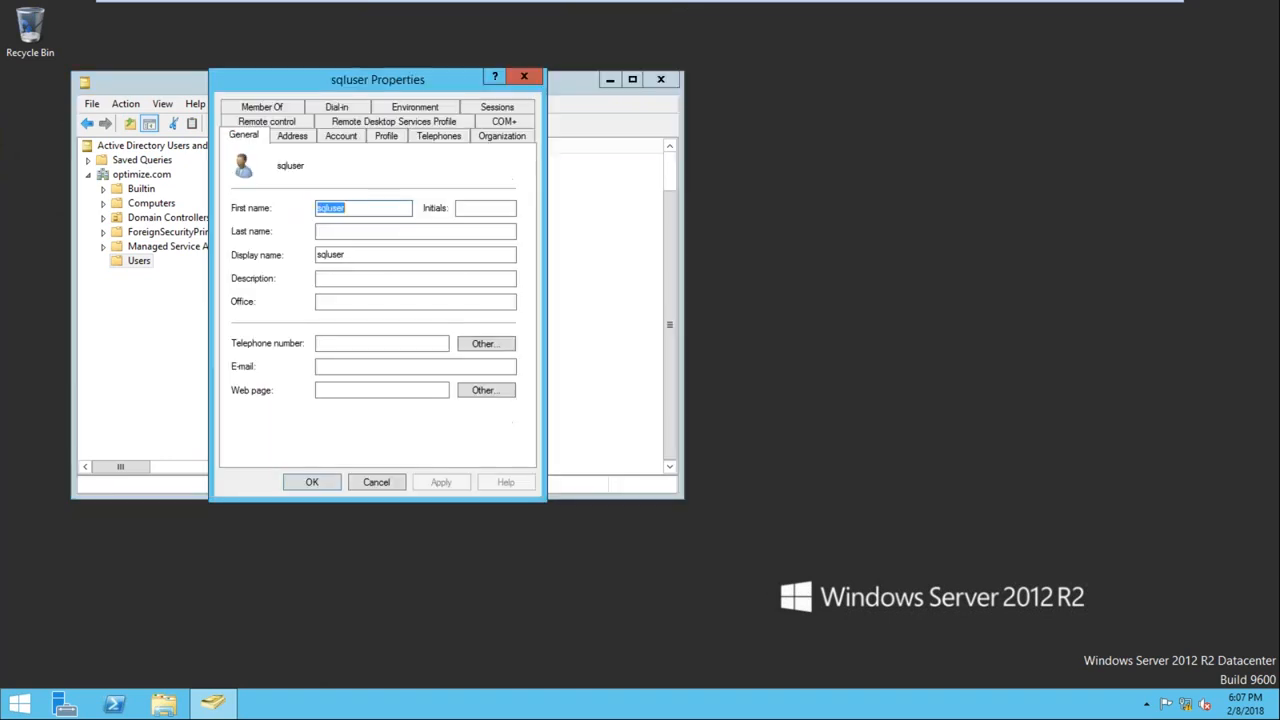
pyautogui.click(262, 107)
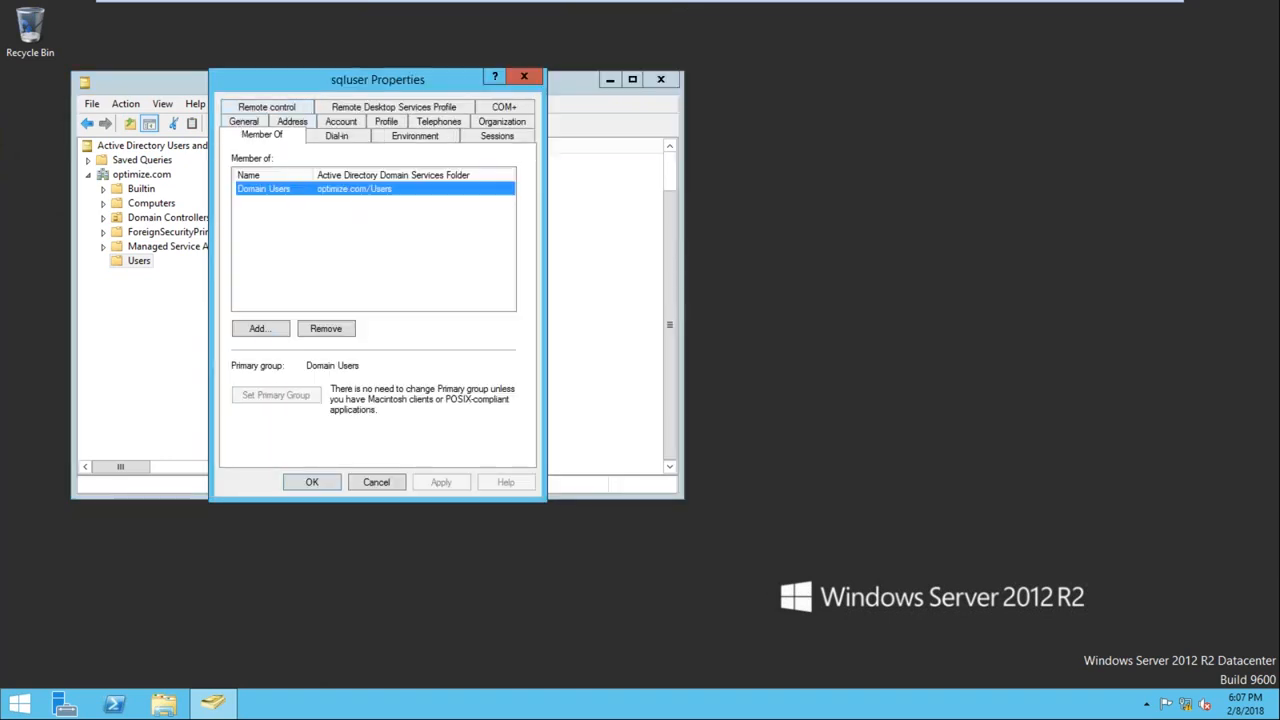
pyautogui.click(264, 332)
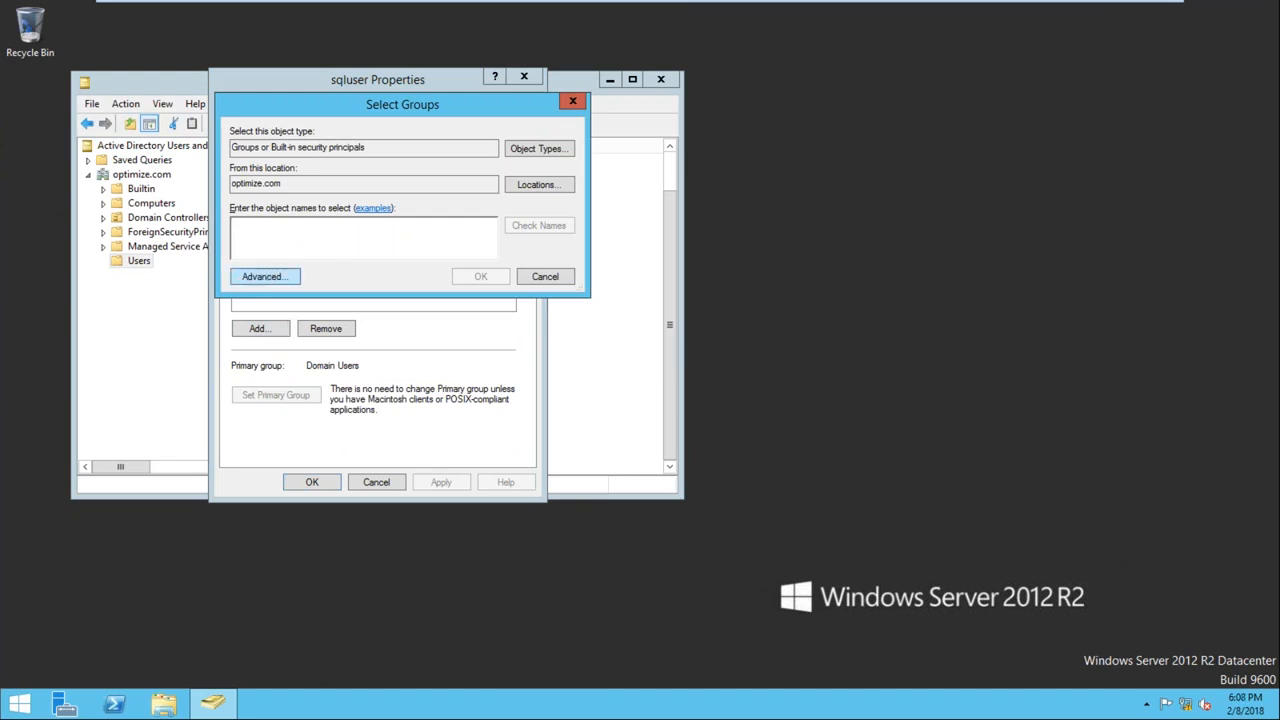
pyautogui.click(264, 276)
pyautogui.click(595, 281)
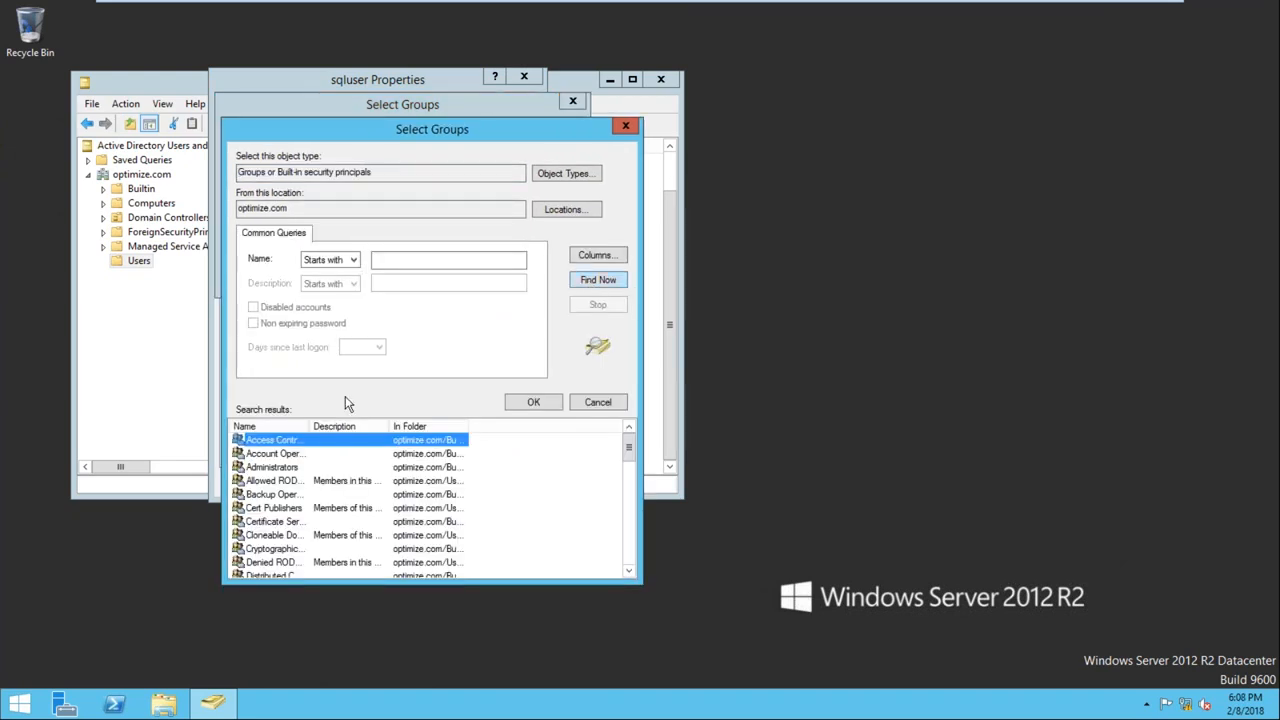
pyautogui.click(300, 467)
pyautogui.click(533, 401)
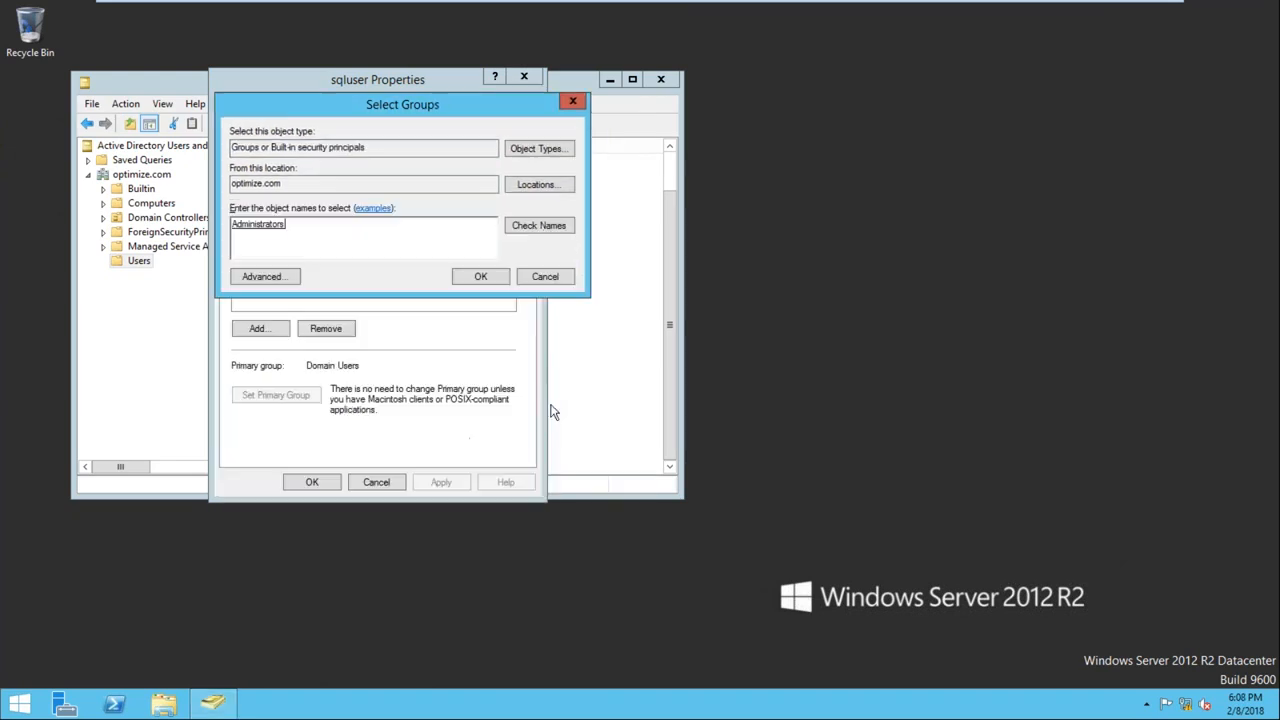
pyautogui.click(474, 276)
pyautogui.click(440, 482)
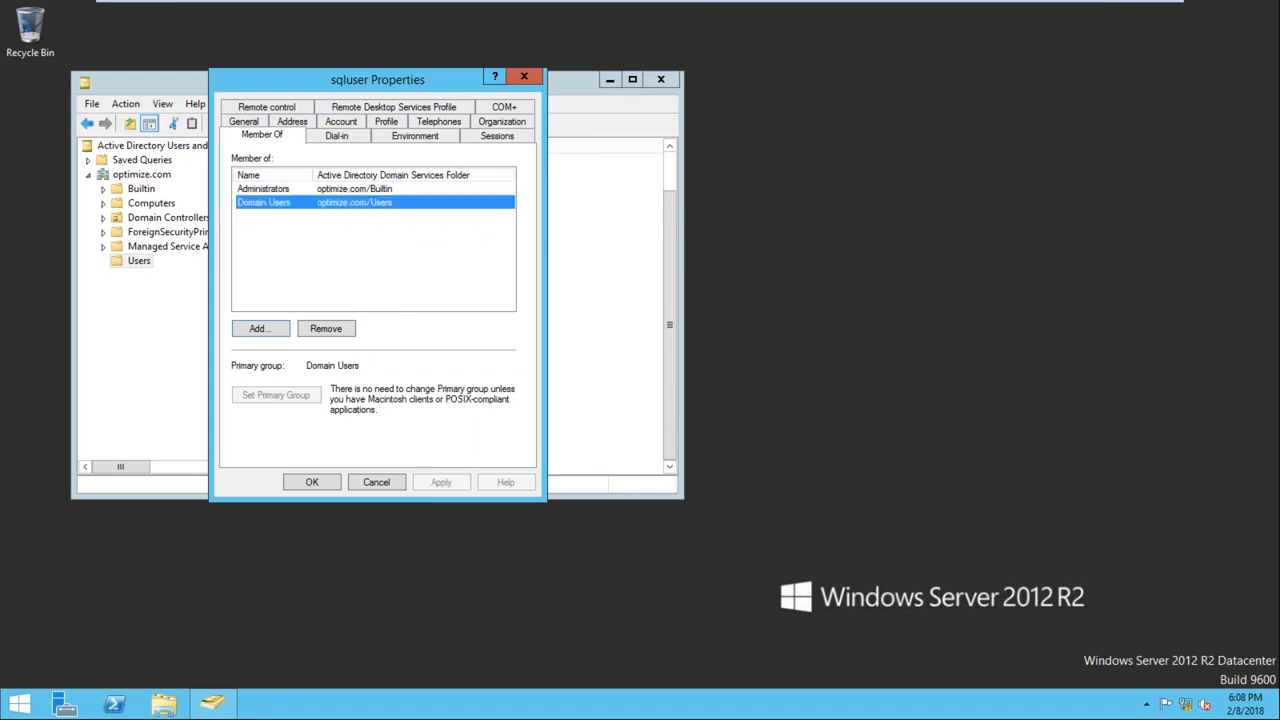
pyautogui.click(312, 482)
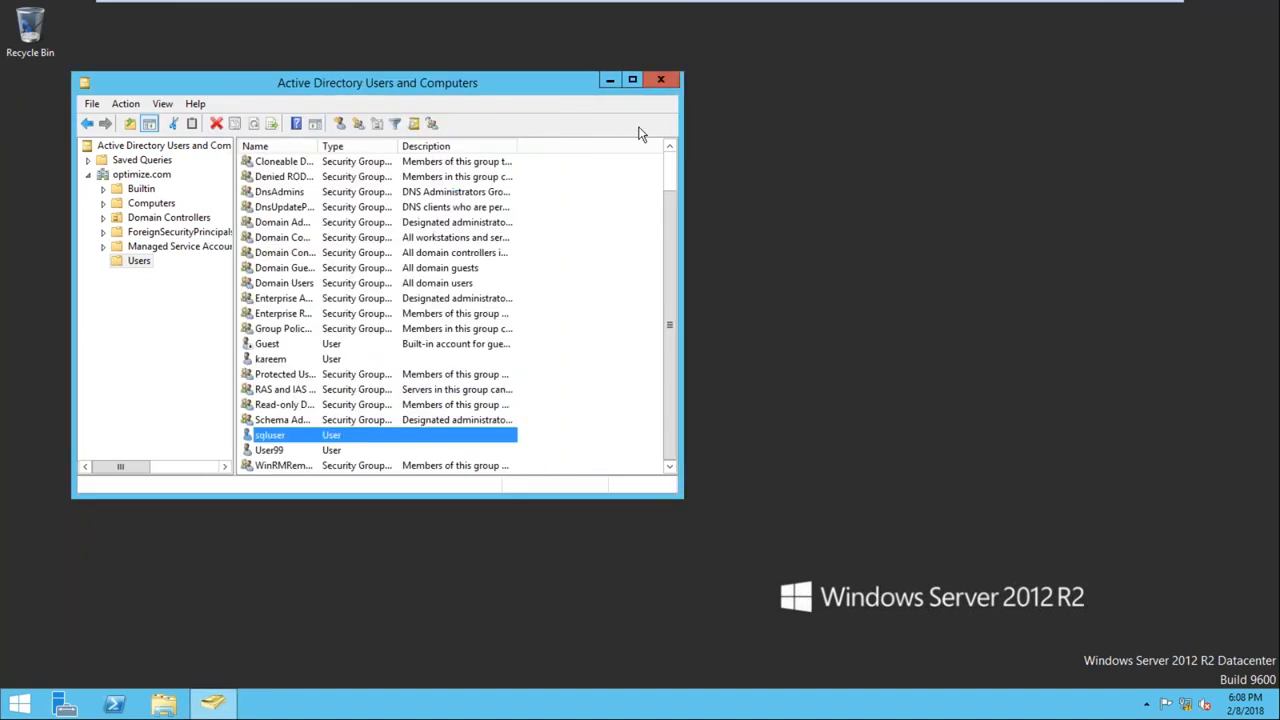
# Review sqluser's group memberships in its account properties, then close the properties
pyautogui.moveTo(700, 2)
pyautogui.doubleClick(290, 437)
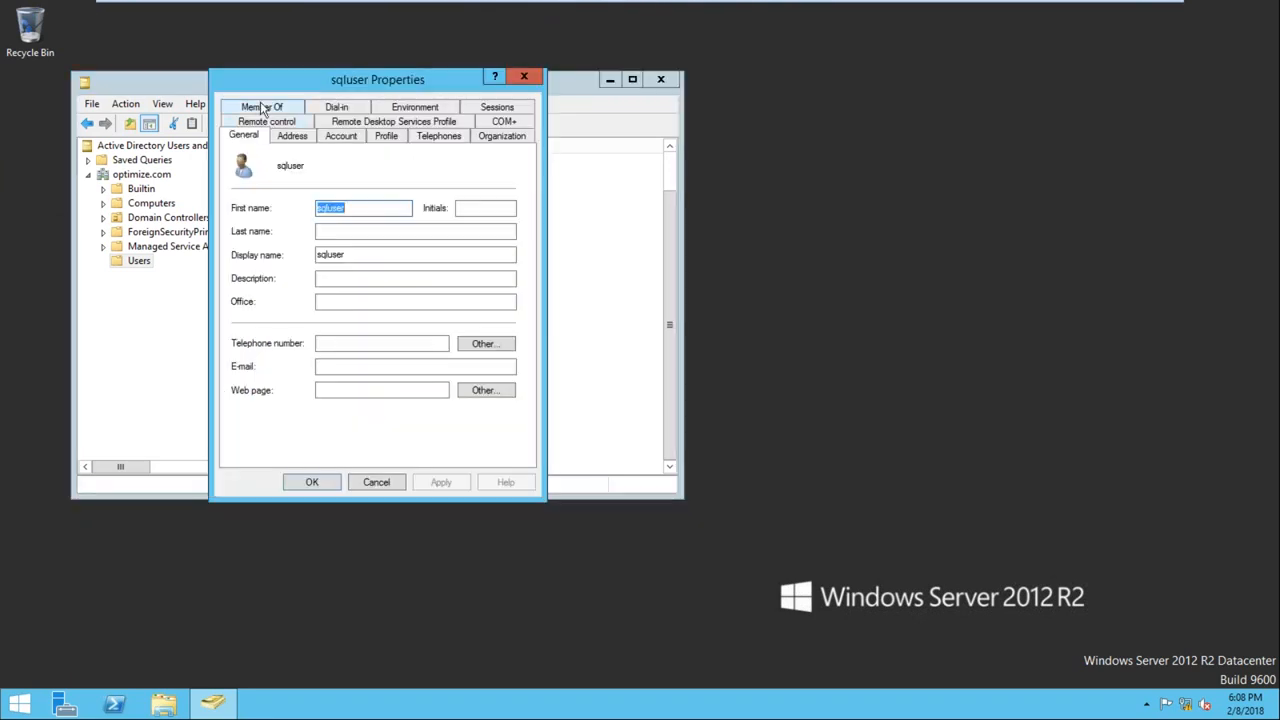
pyautogui.click(522, 78)
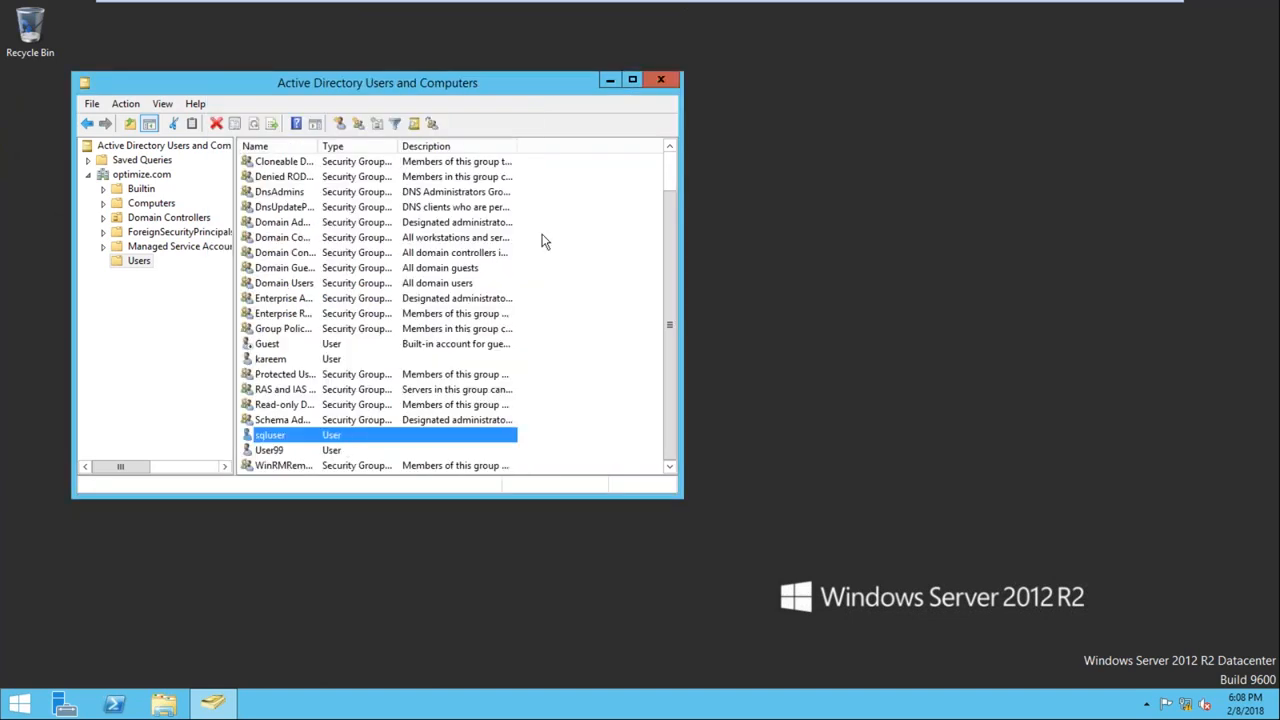
pyautogui.doubleClick(268, 438)
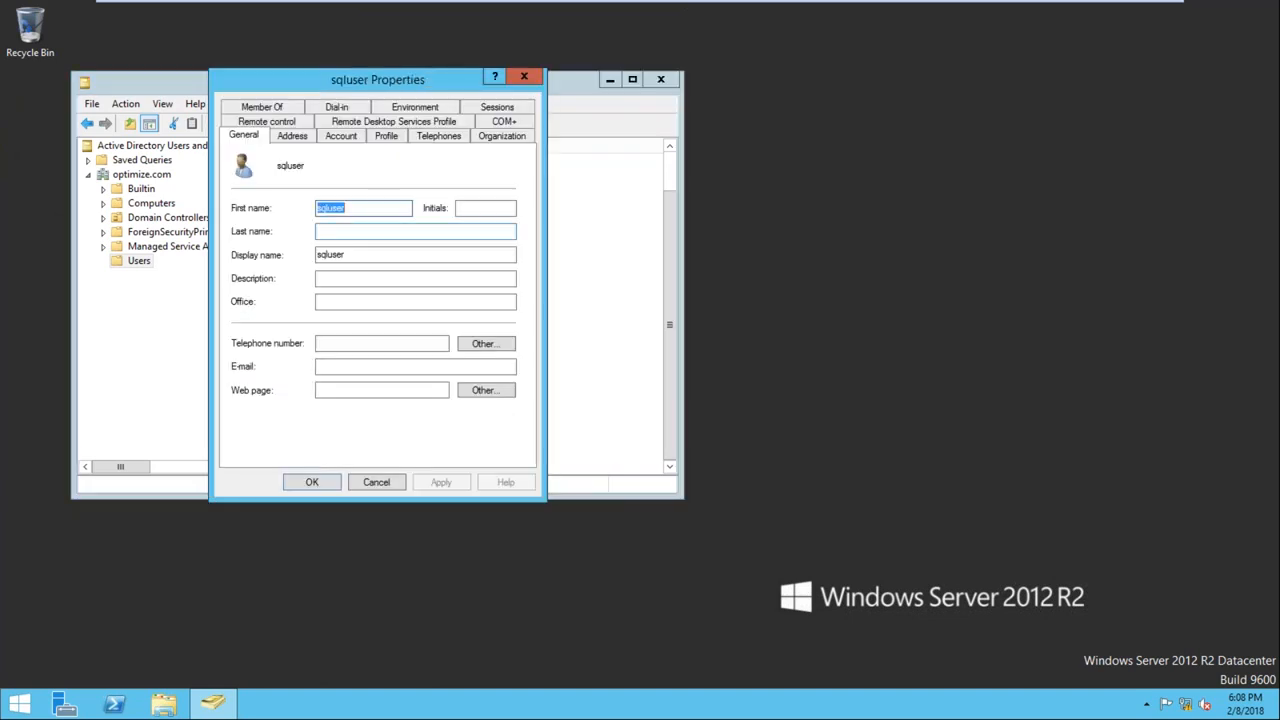
pyautogui.click(262, 107)
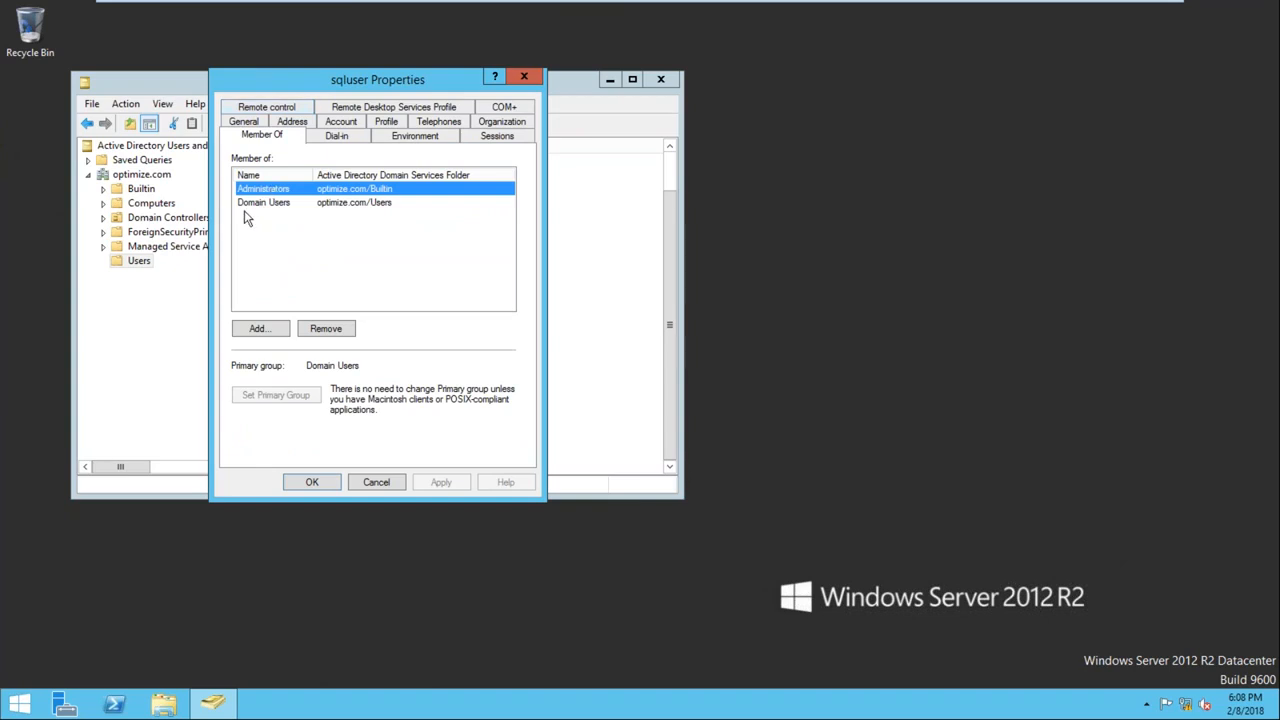
pyautogui.click(312, 482)
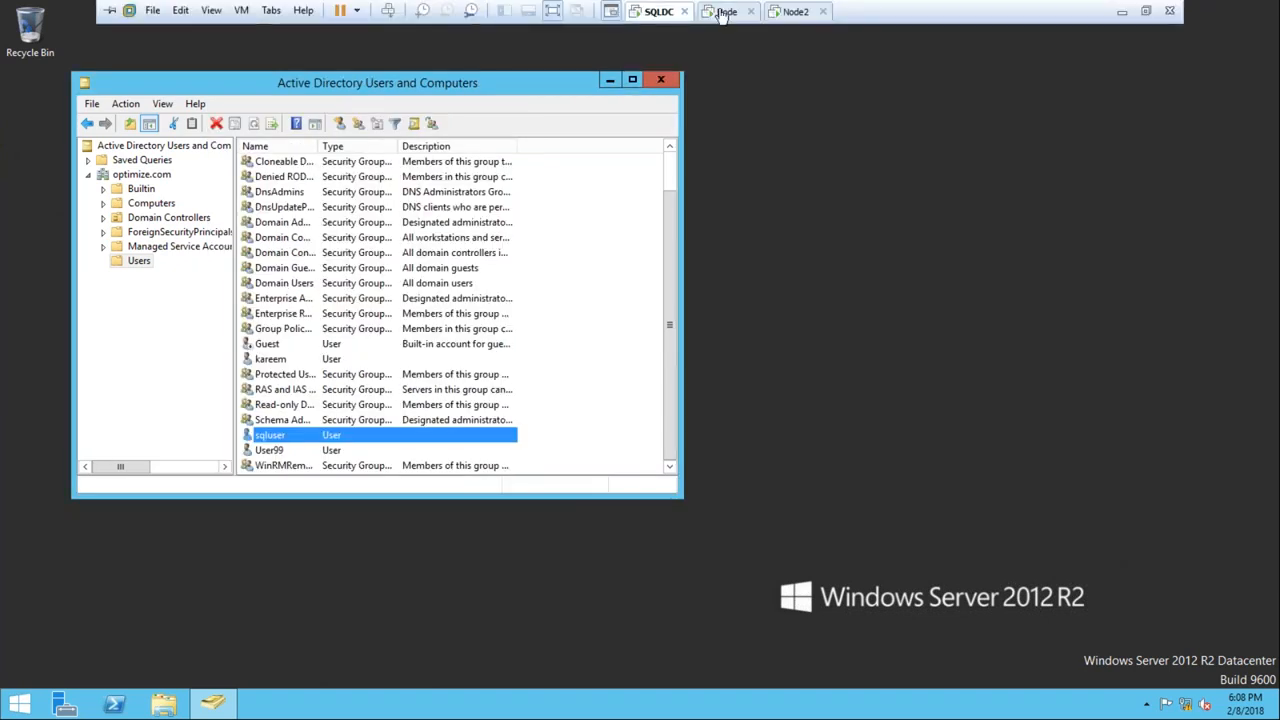
# Check the Windows installation progress on the Node and Node2 virtual machines
pyautogui.click(725, 11)
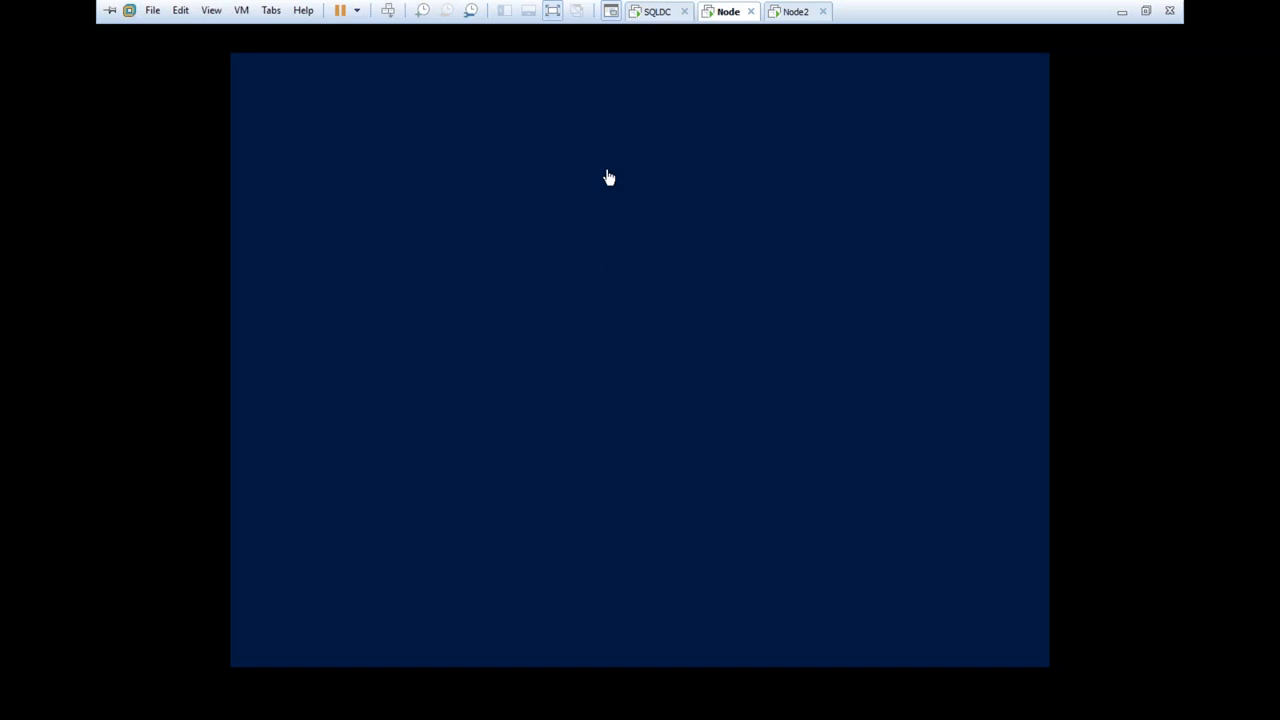
pyautogui.moveTo(725, 12)
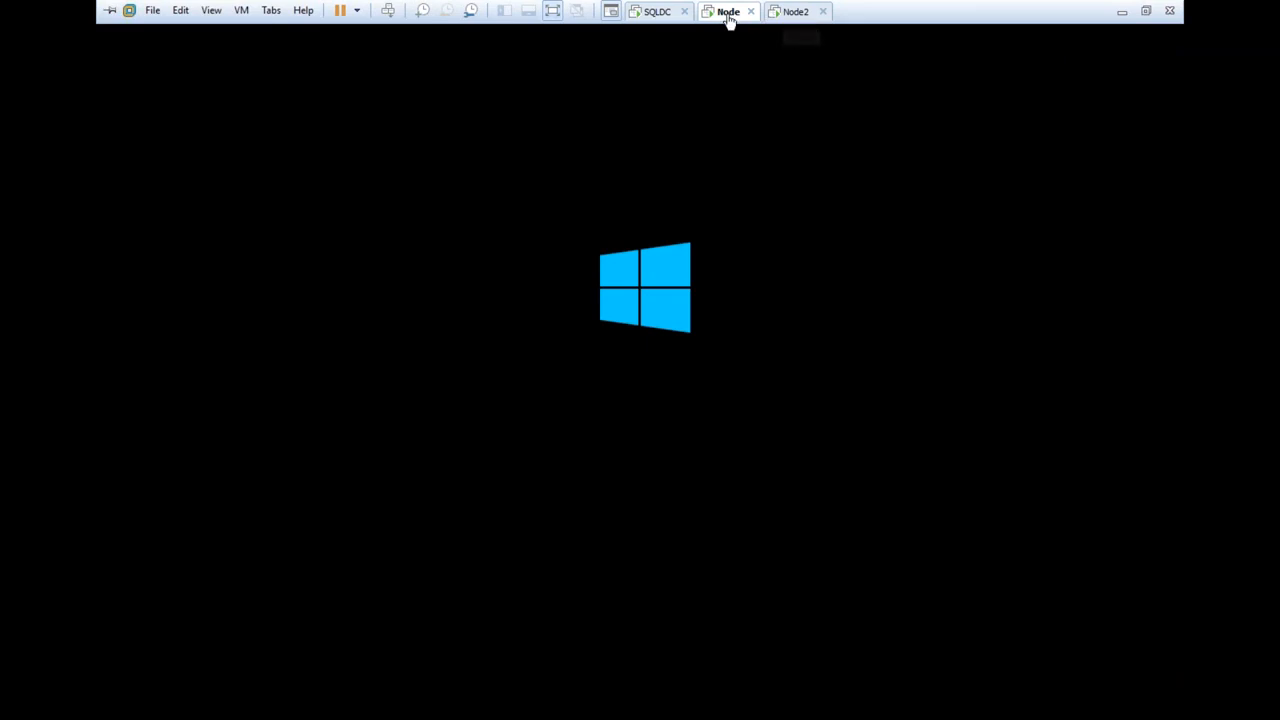
pyautogui.click(795, 12)
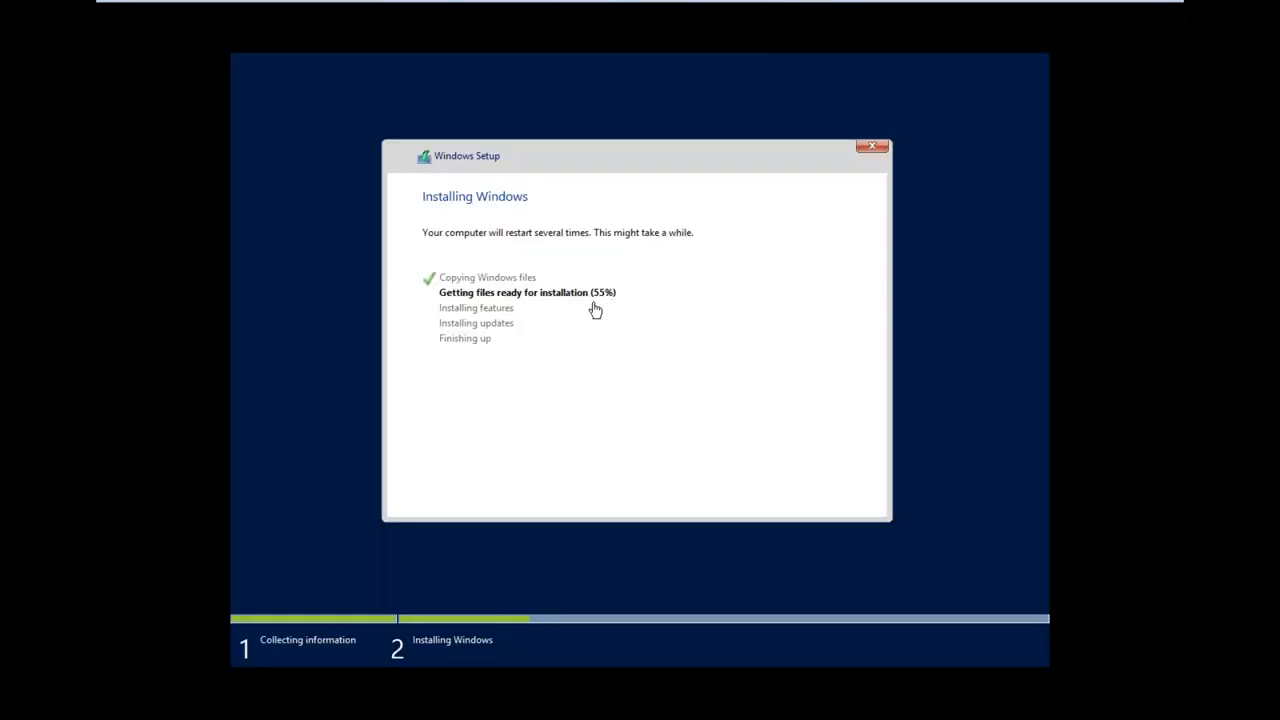
pyautogui.click(727, 11)
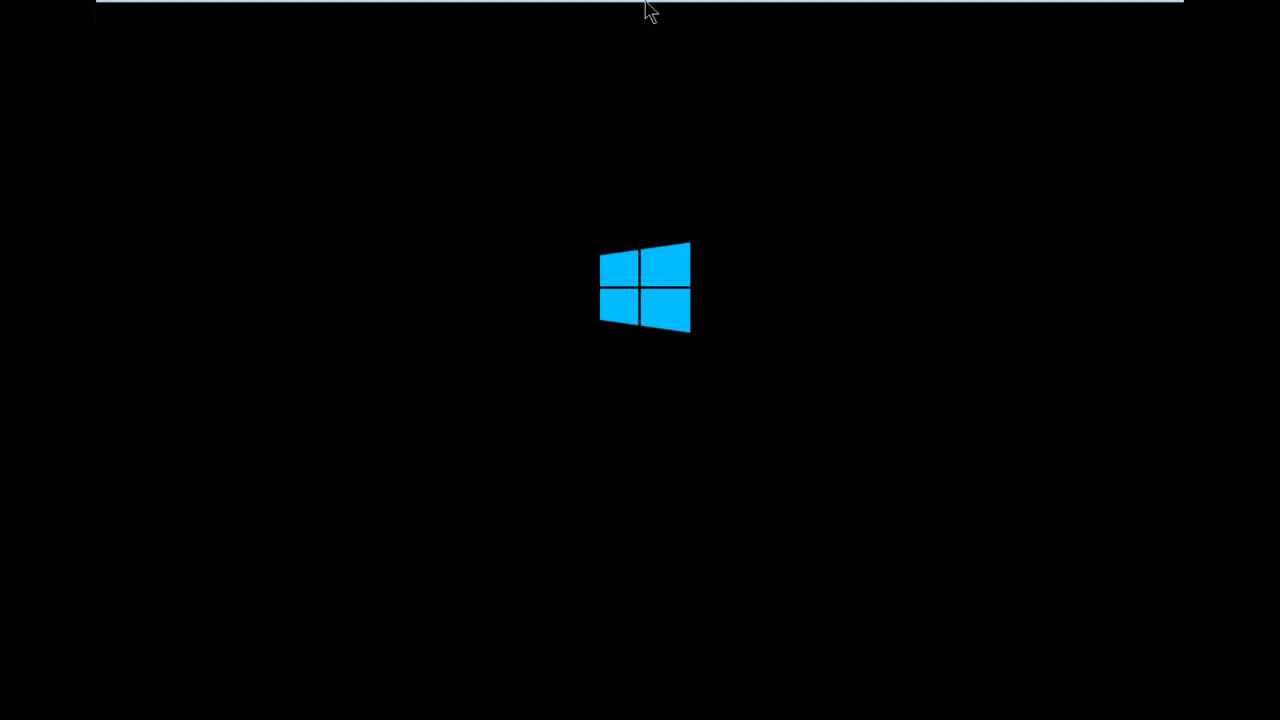
pyautogui.moveTo(650, 8)
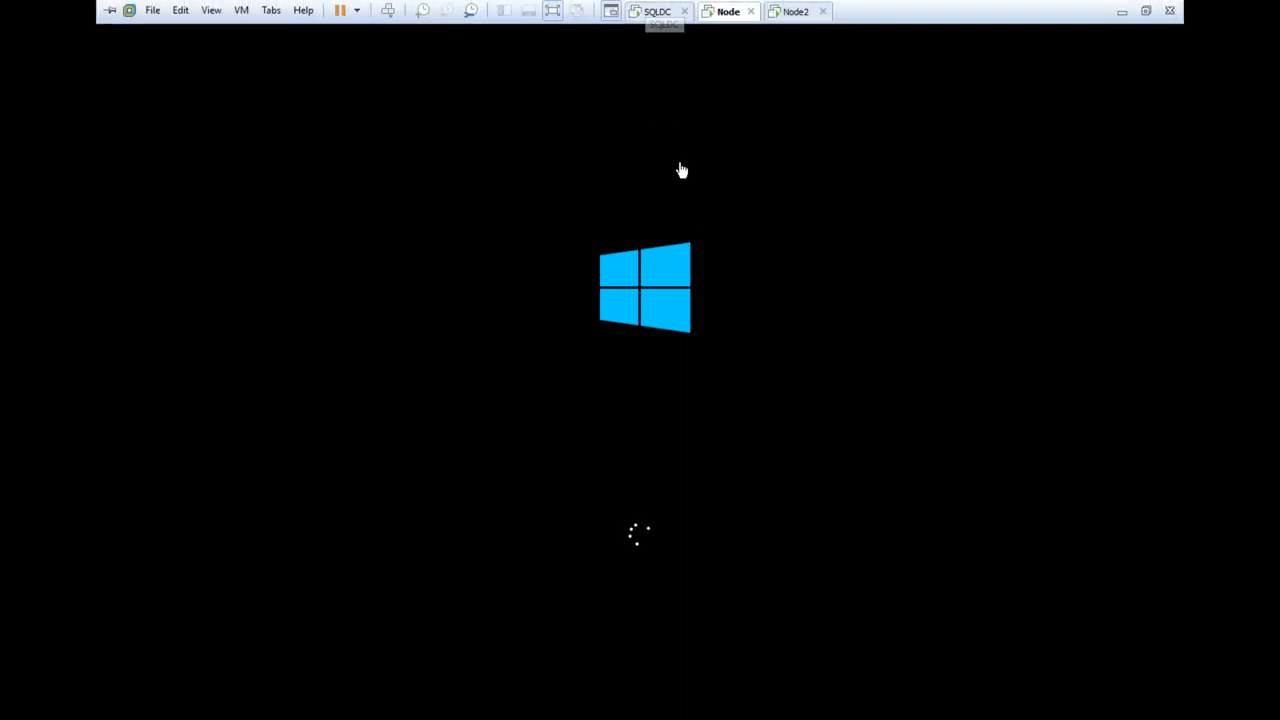
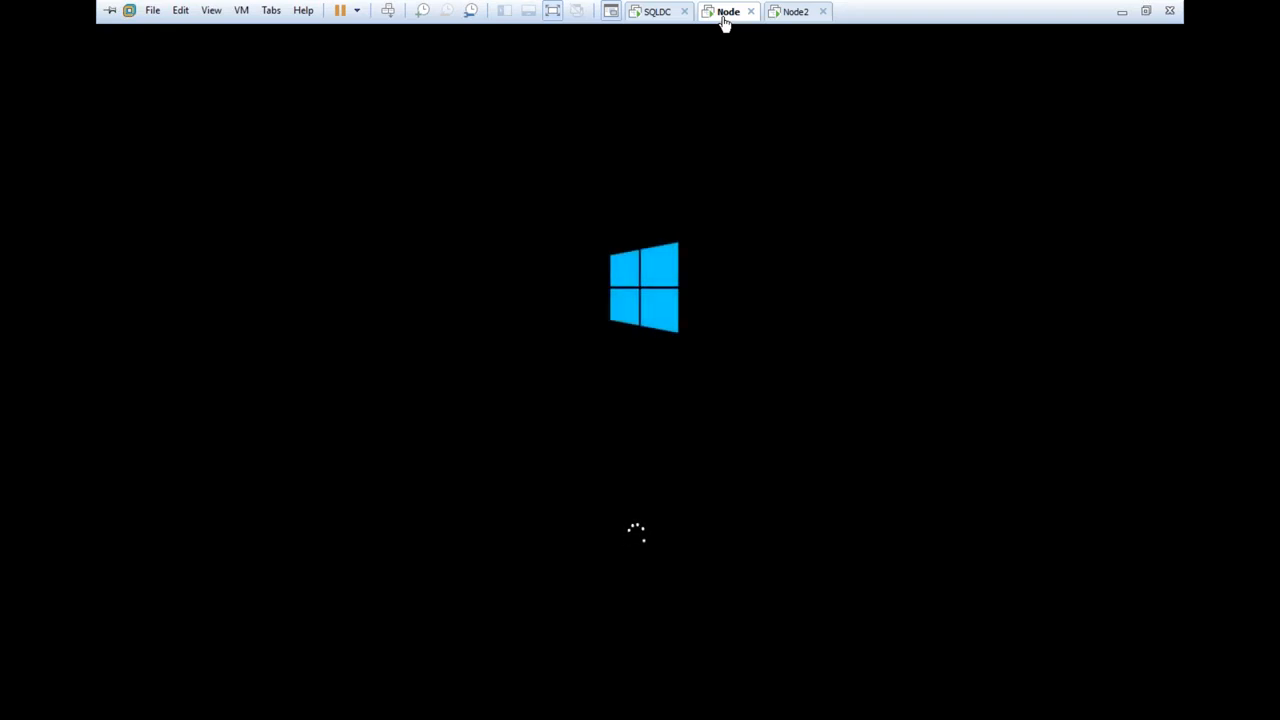
# Restart the Node2 virtual machine immediately so its Windows setup continues
pyautogui.click(790, 12)
pyautogui.click(826, 498)
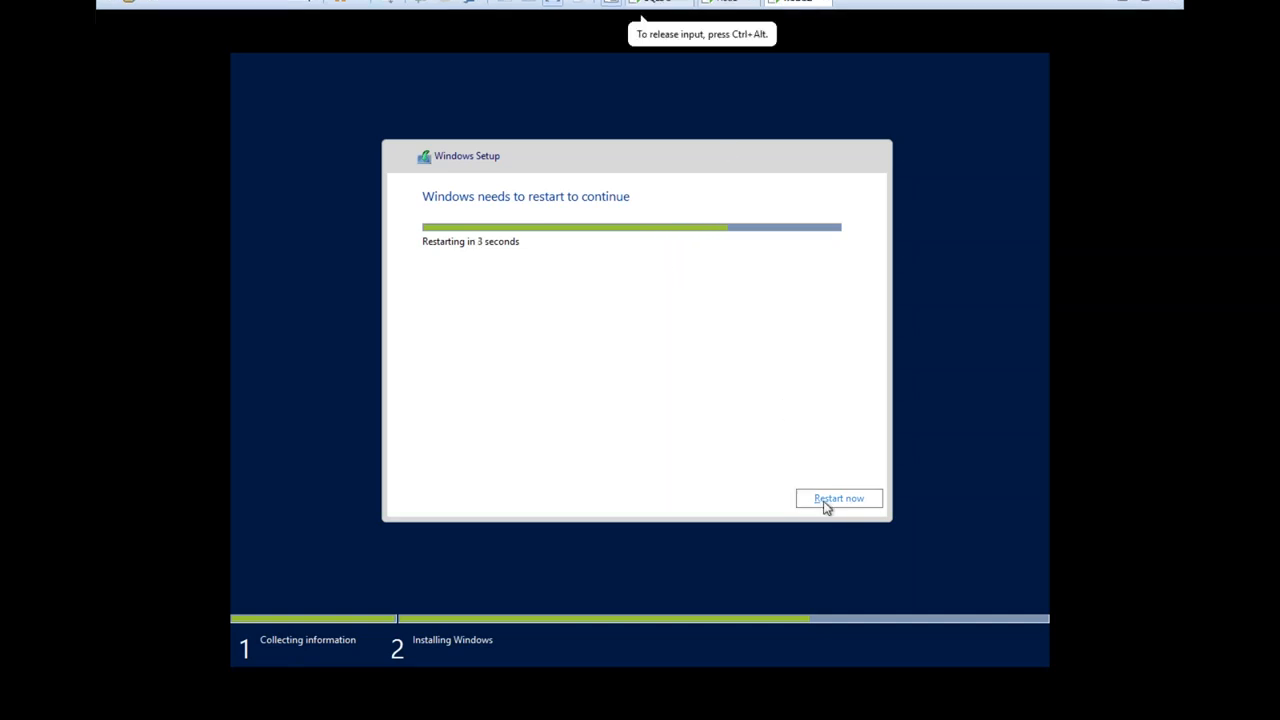
pyautogui.moveTo(735, 5)
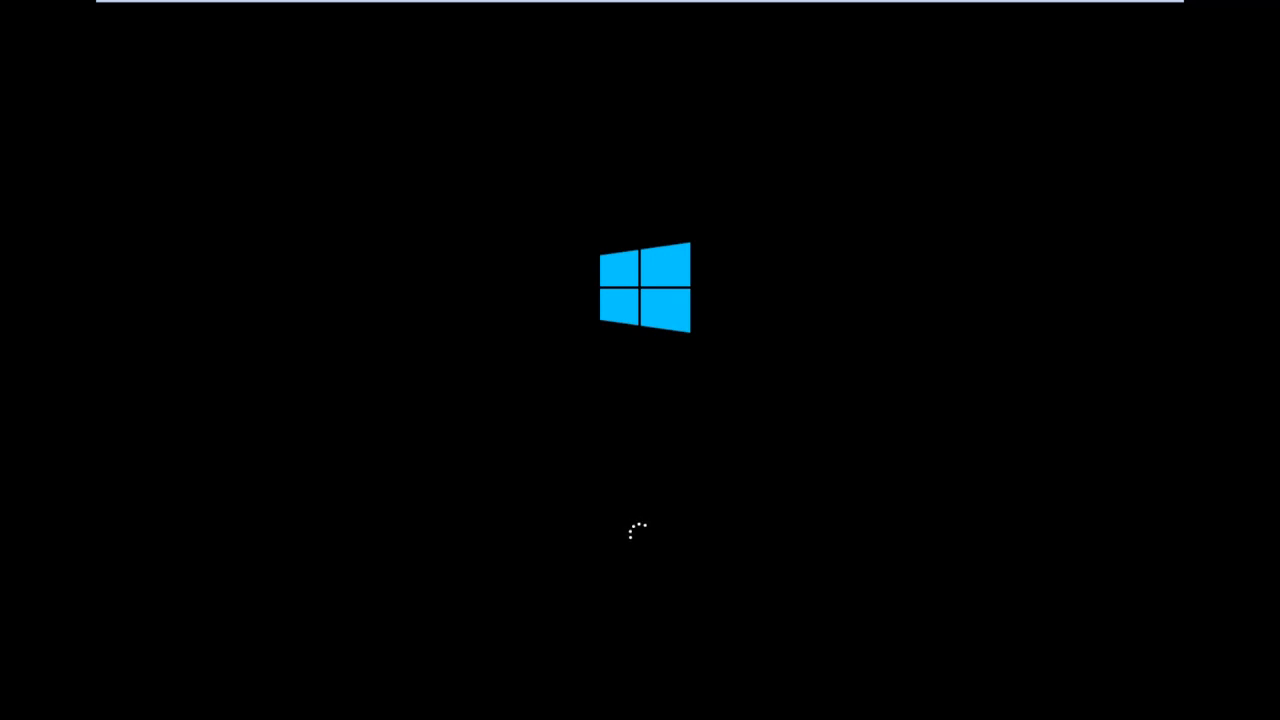
pyautogui.moveTo(862, 8)
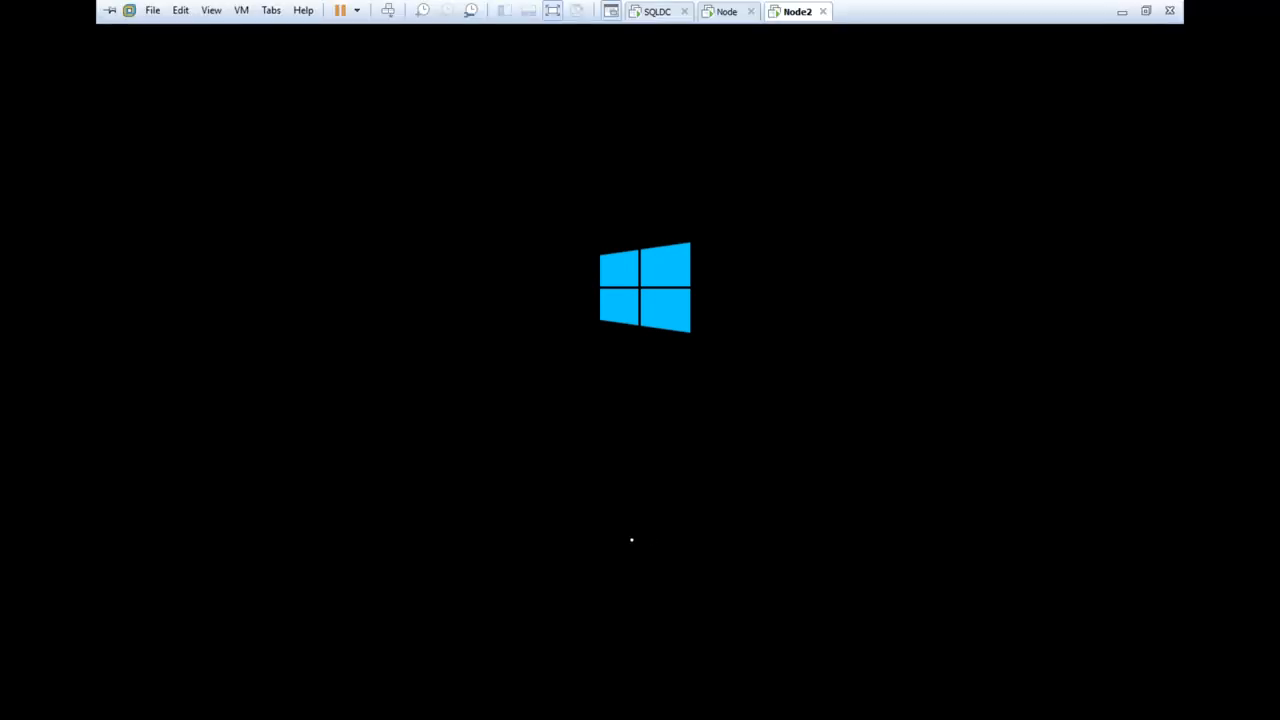
# Compare the startup progress of the Node and Node2 virtual machines
pyautogui.click(728, 12)
pyautogui.click(782, 12)
pyautogui.click(716, 14)
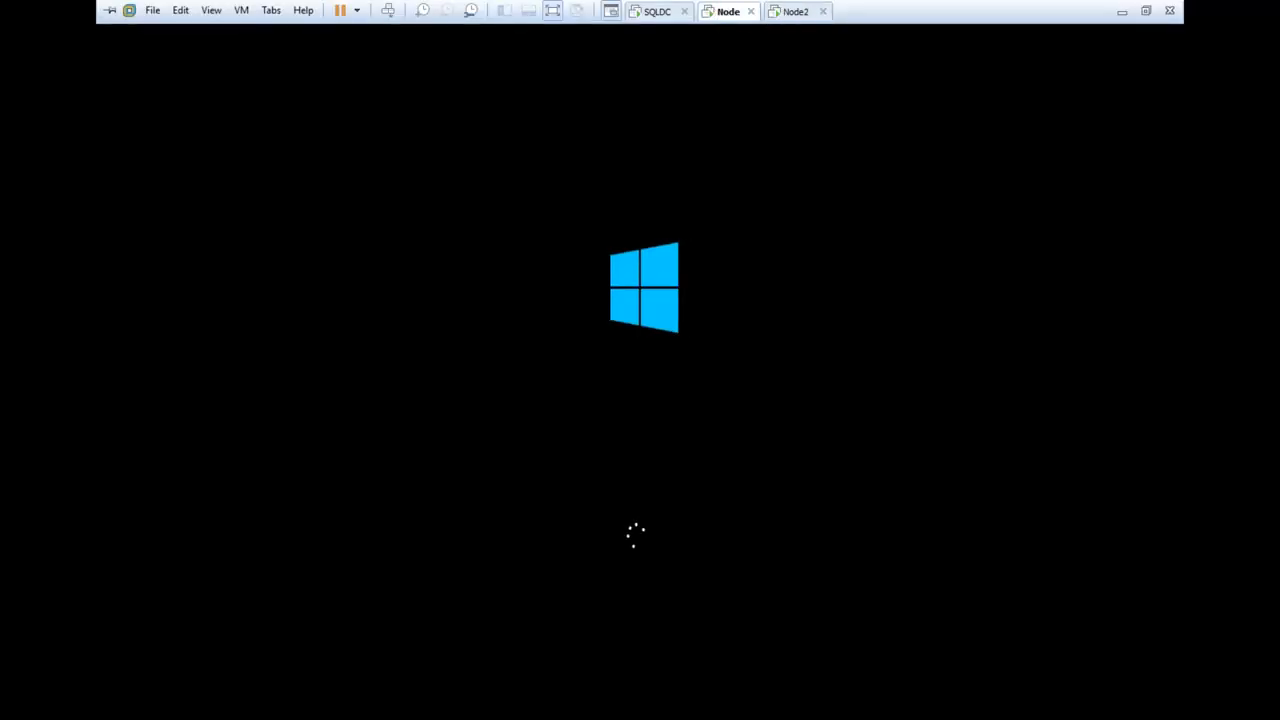
pyautogui.click(652, 12)
pyautogui.click(718, 14)
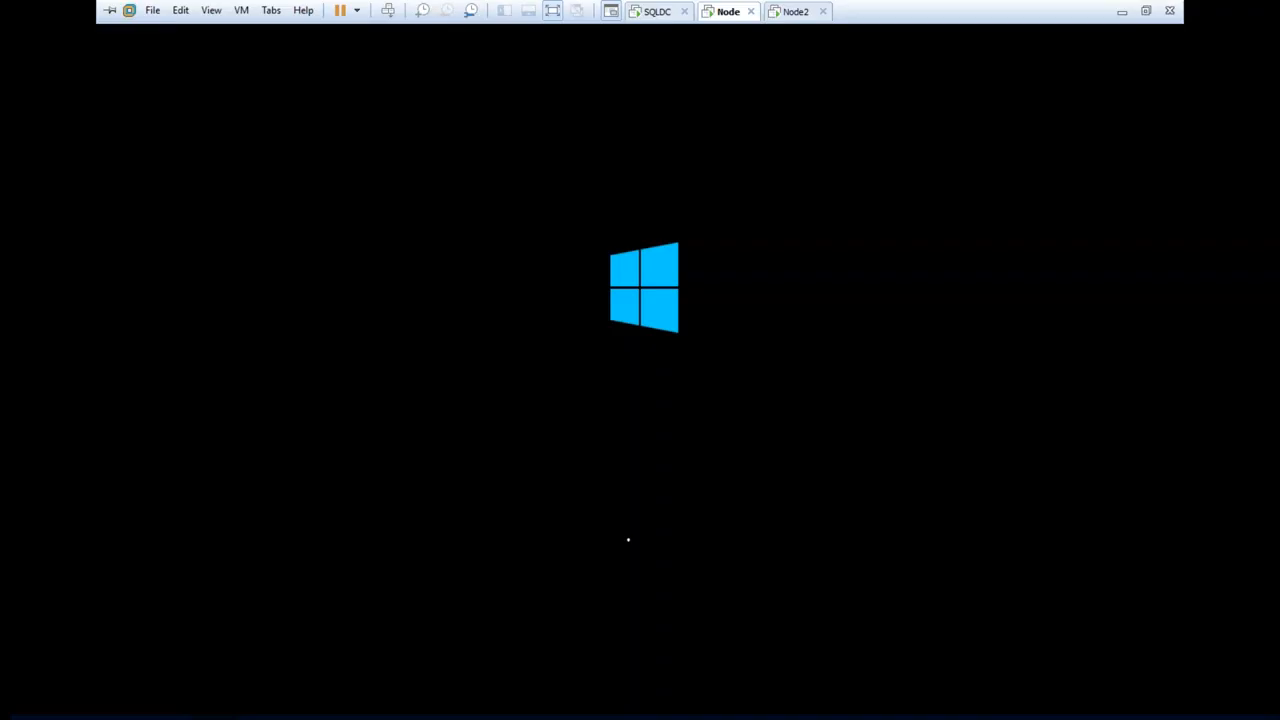
# Switch to the host desktop, check its memory capacity and usage in Task Manager, and close Task Manager
pyautogui.click(1122, 12)
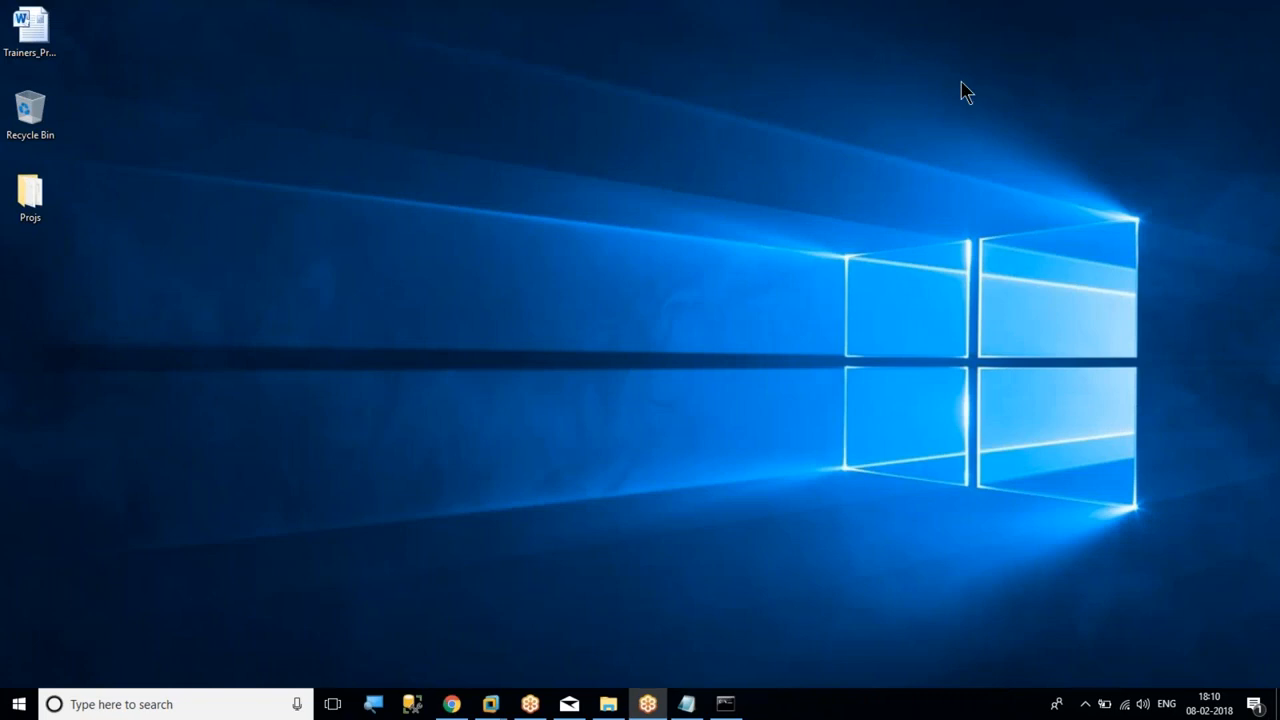
pyautogui.rightClick(803, 708)
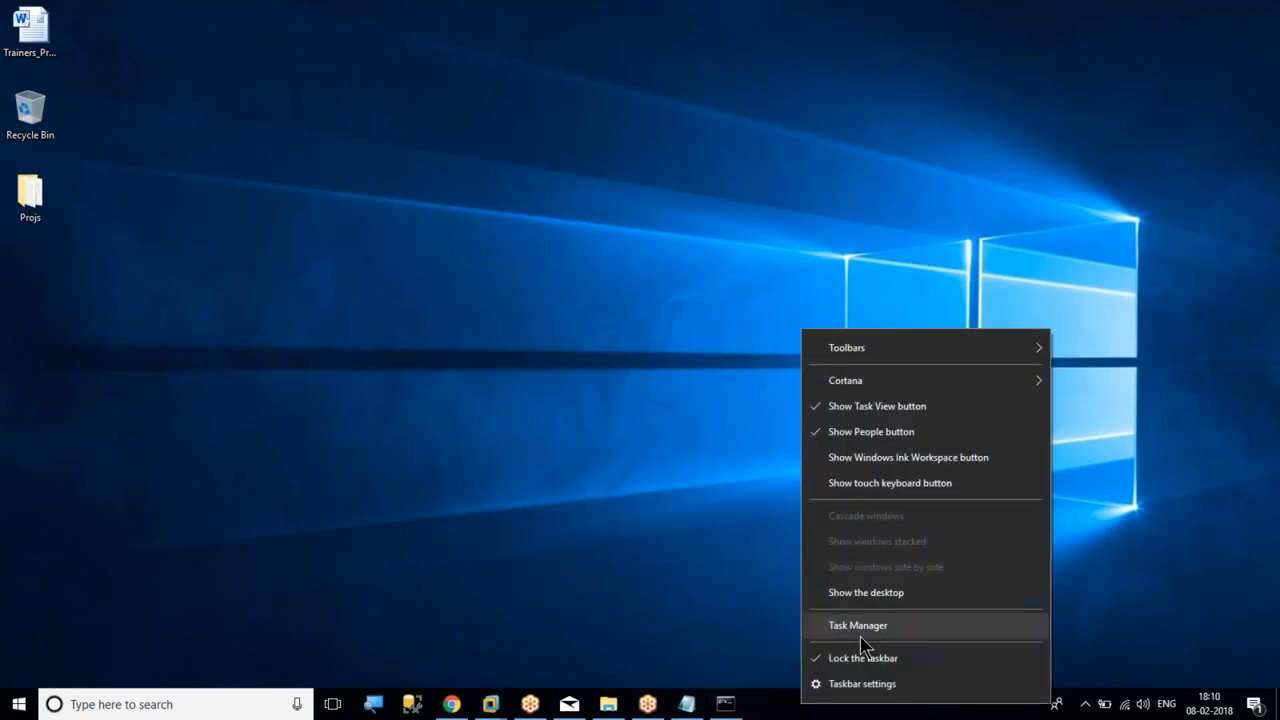
pyautogui.click(858, 625)
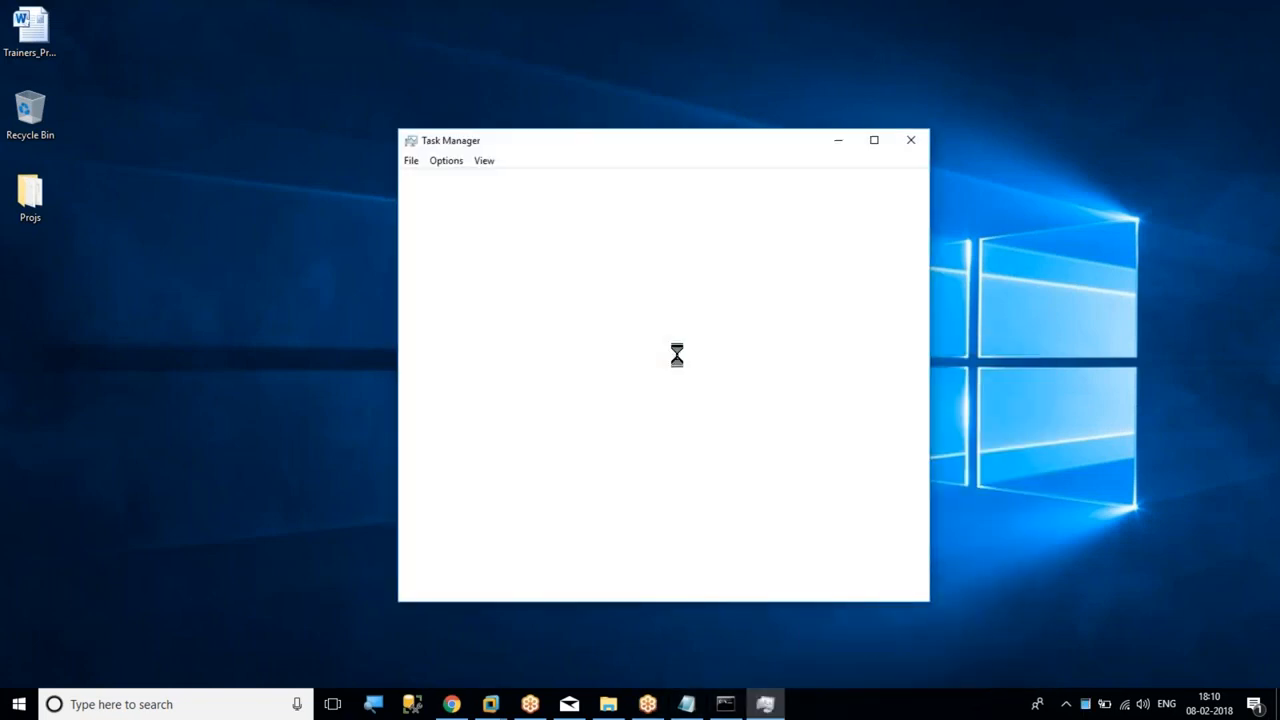
pyautogui.click(465, 180)
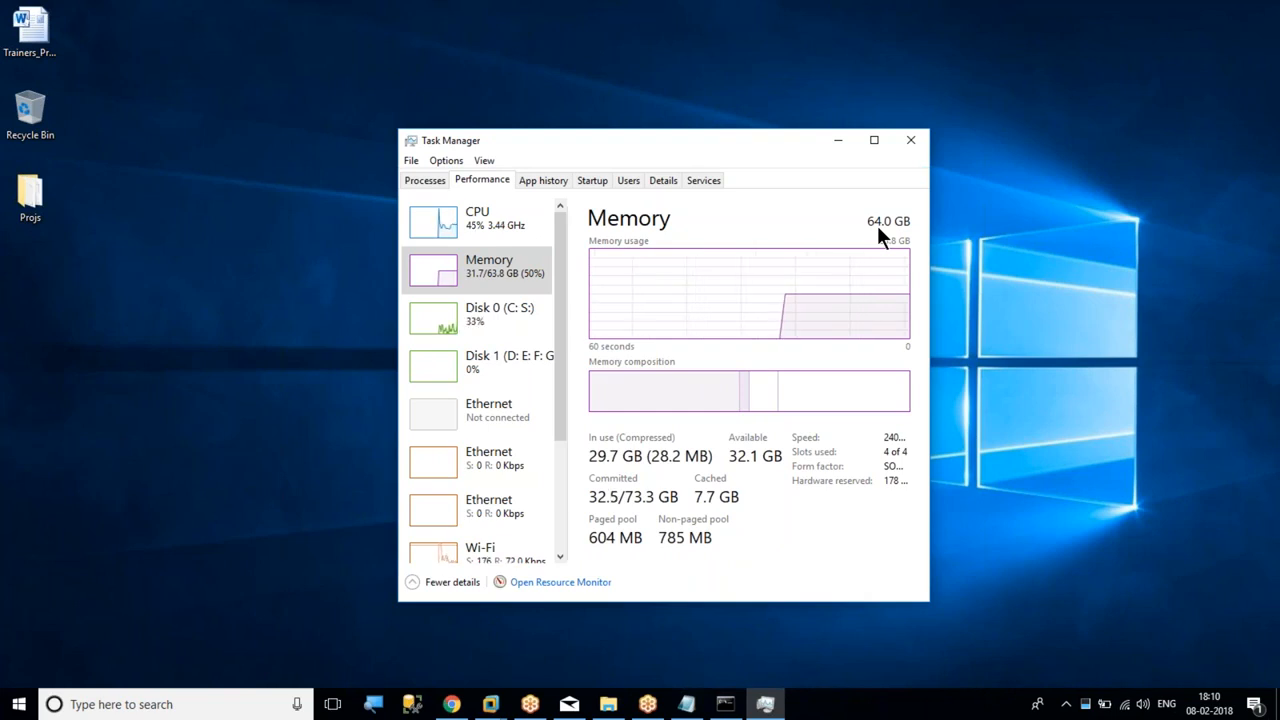
pyautogui.click(912, 140)
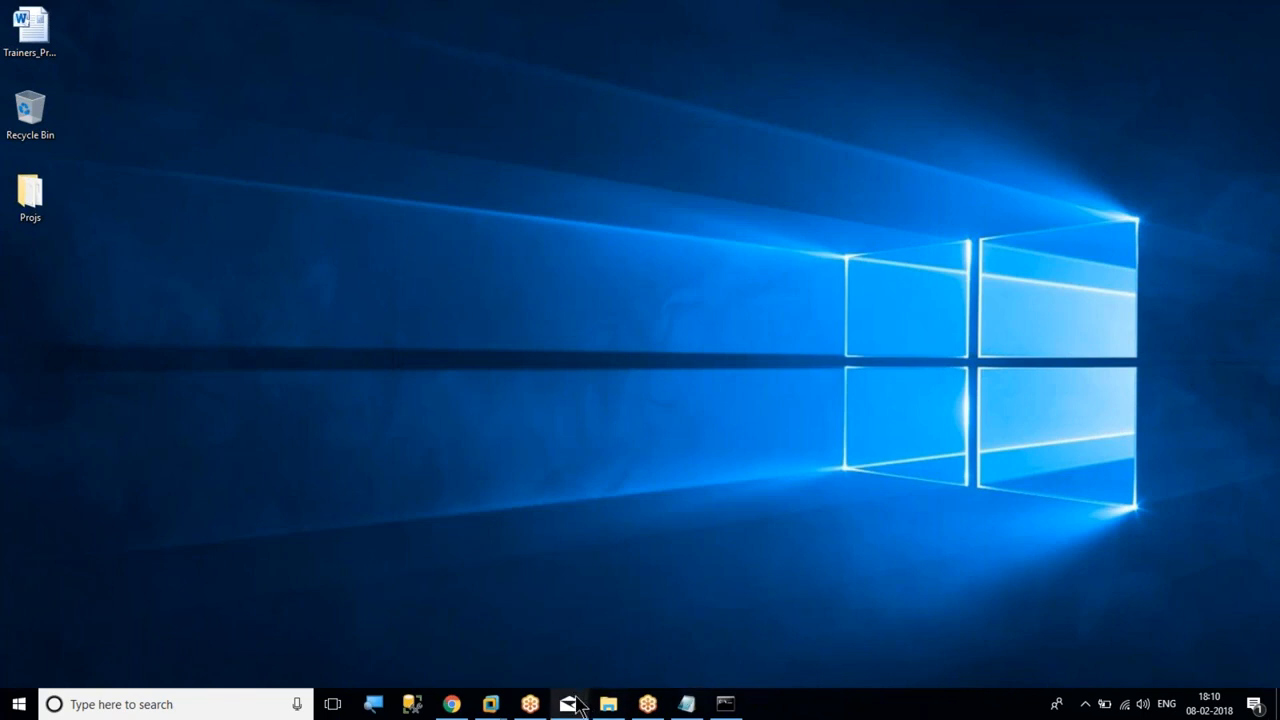
# Return to VMware Workstation and check whether Node and Node2 have finished starting Windows
pyautogui.moveTo(578, 705)
pyautogui.click(503, 634)
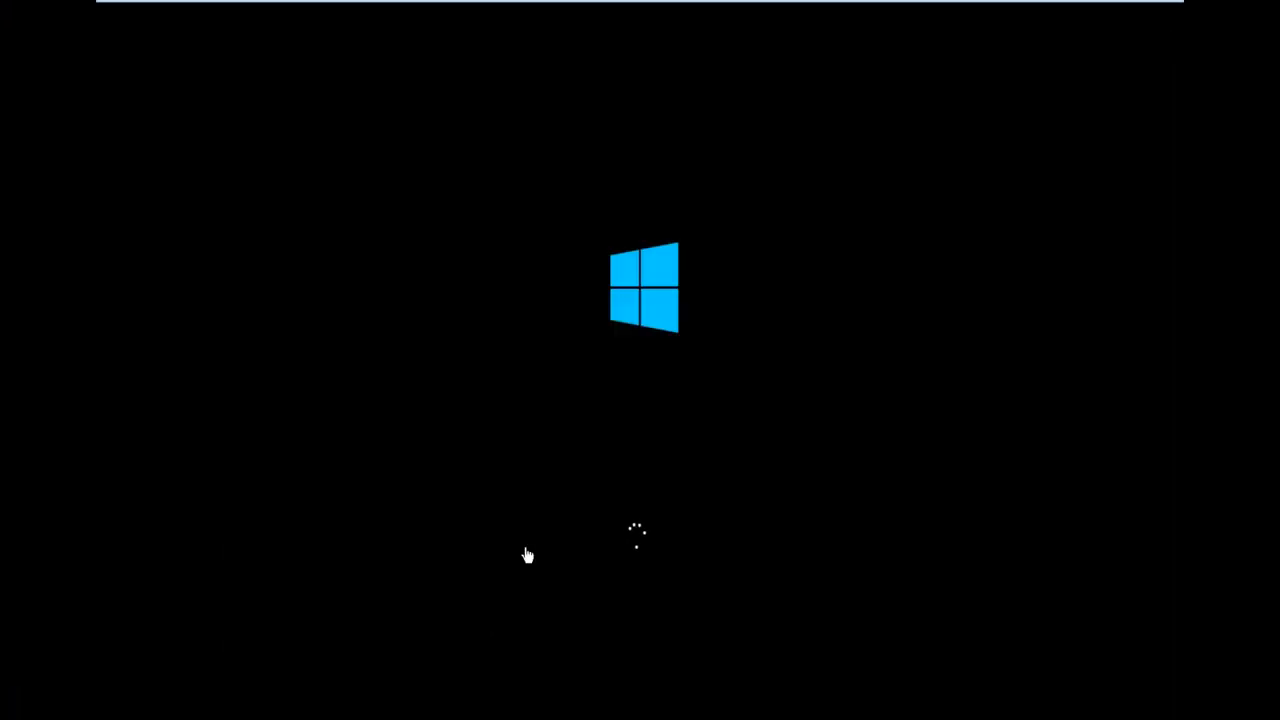
pyautogui.moveTo(728, 8)
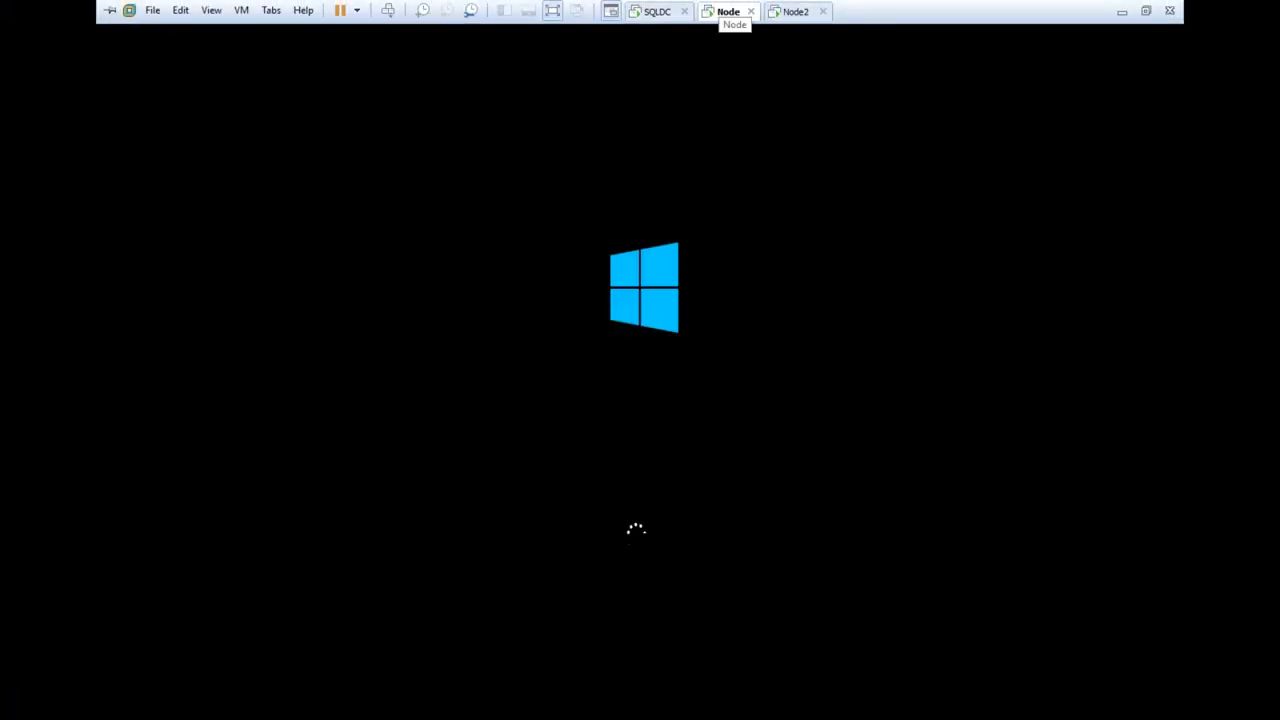
pyautogui.click(794, 12)
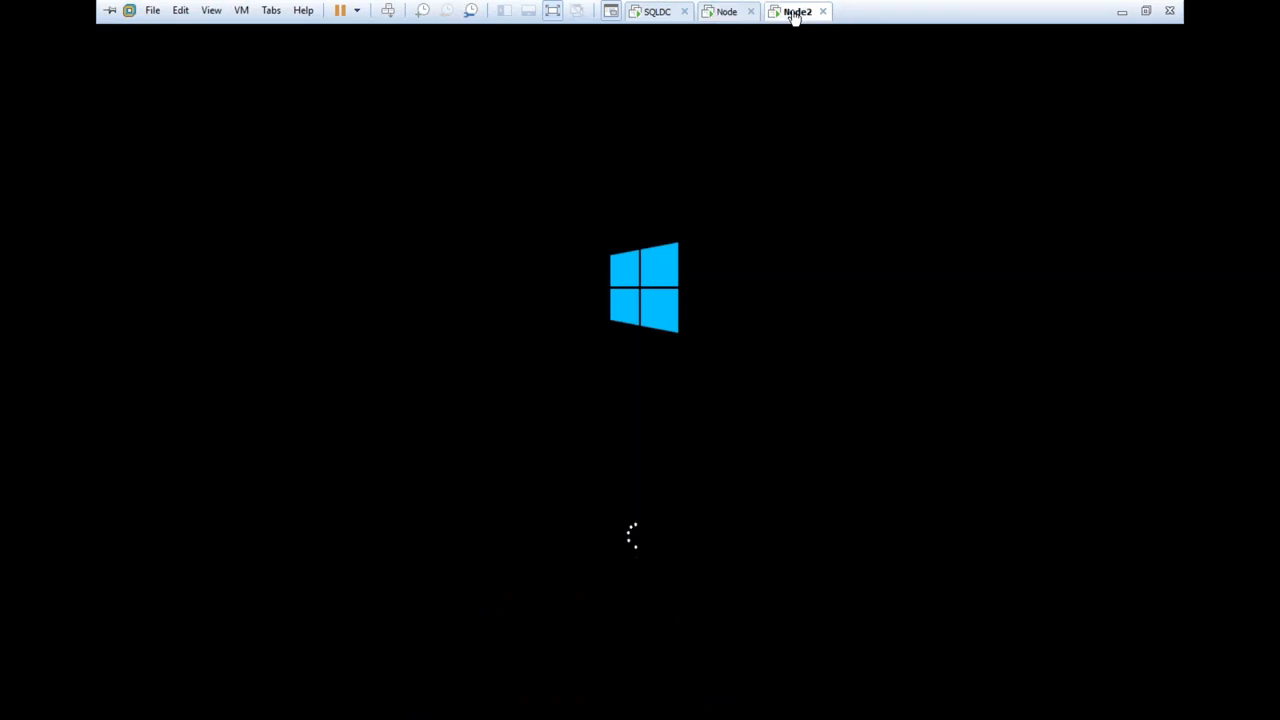
pyautogui.click(733, 18)
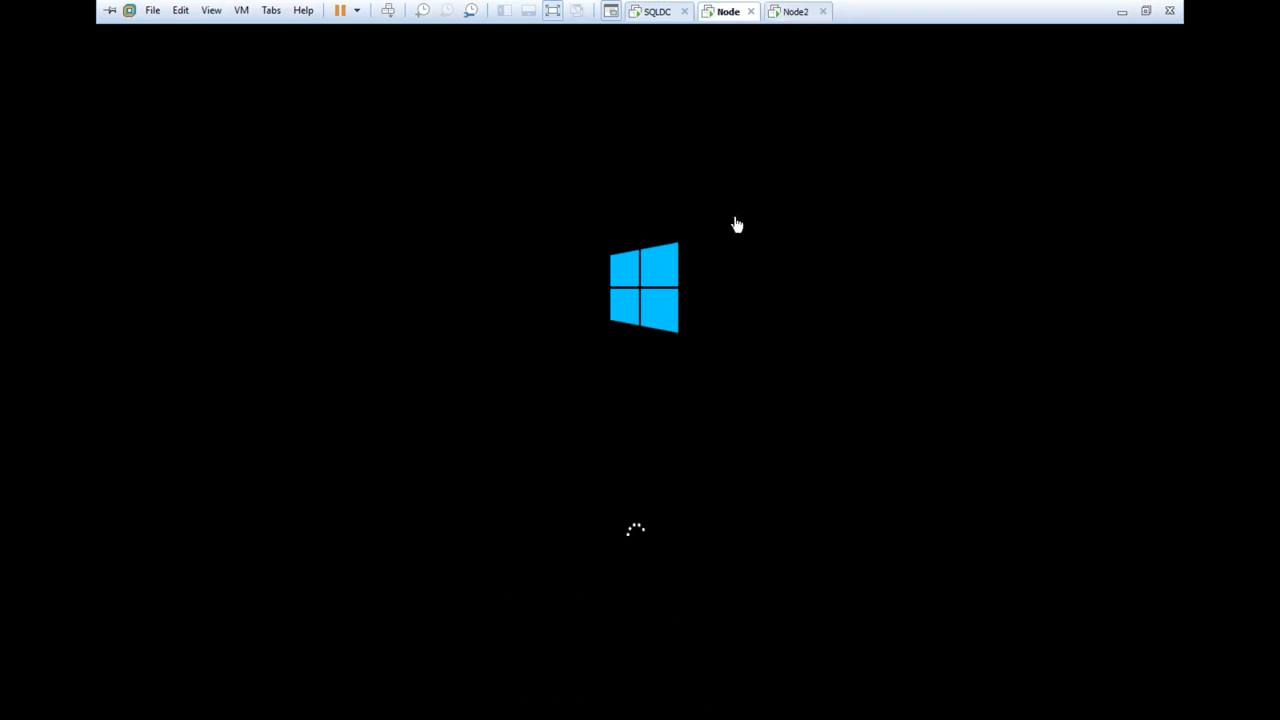
pyautogui.moveTo(714, 9)
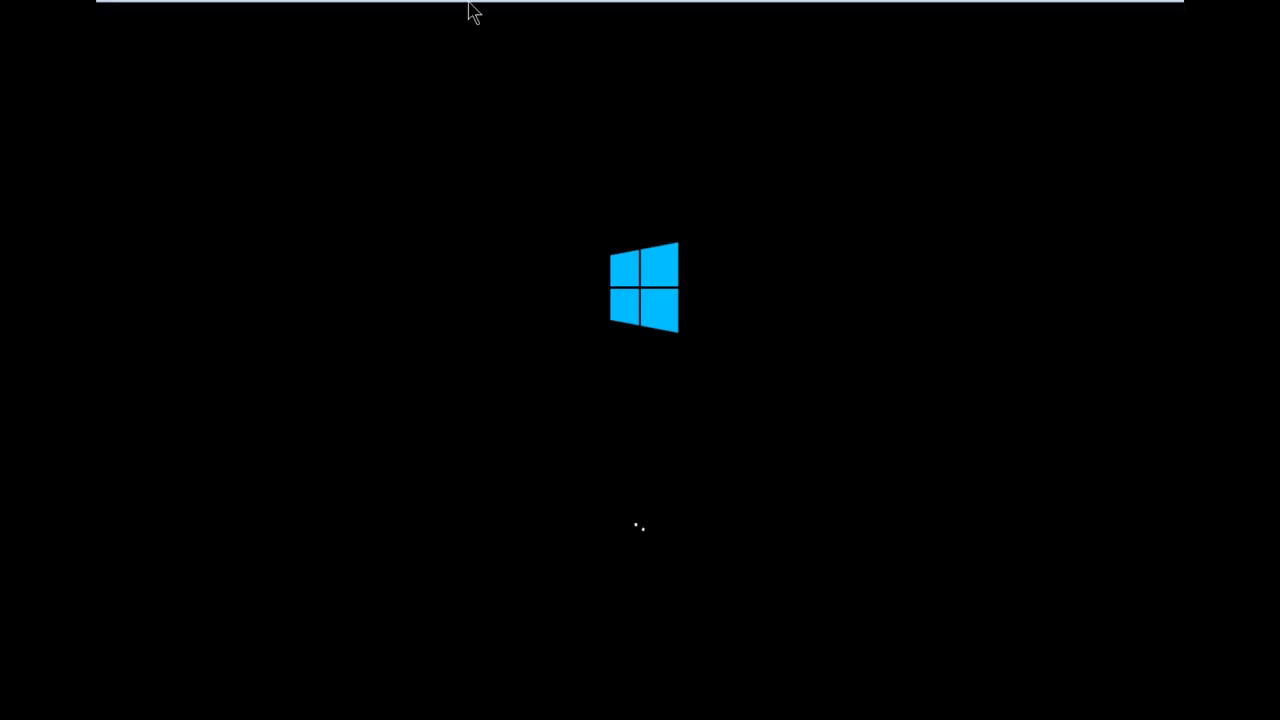
pyautogui.moveTo(352, 10)
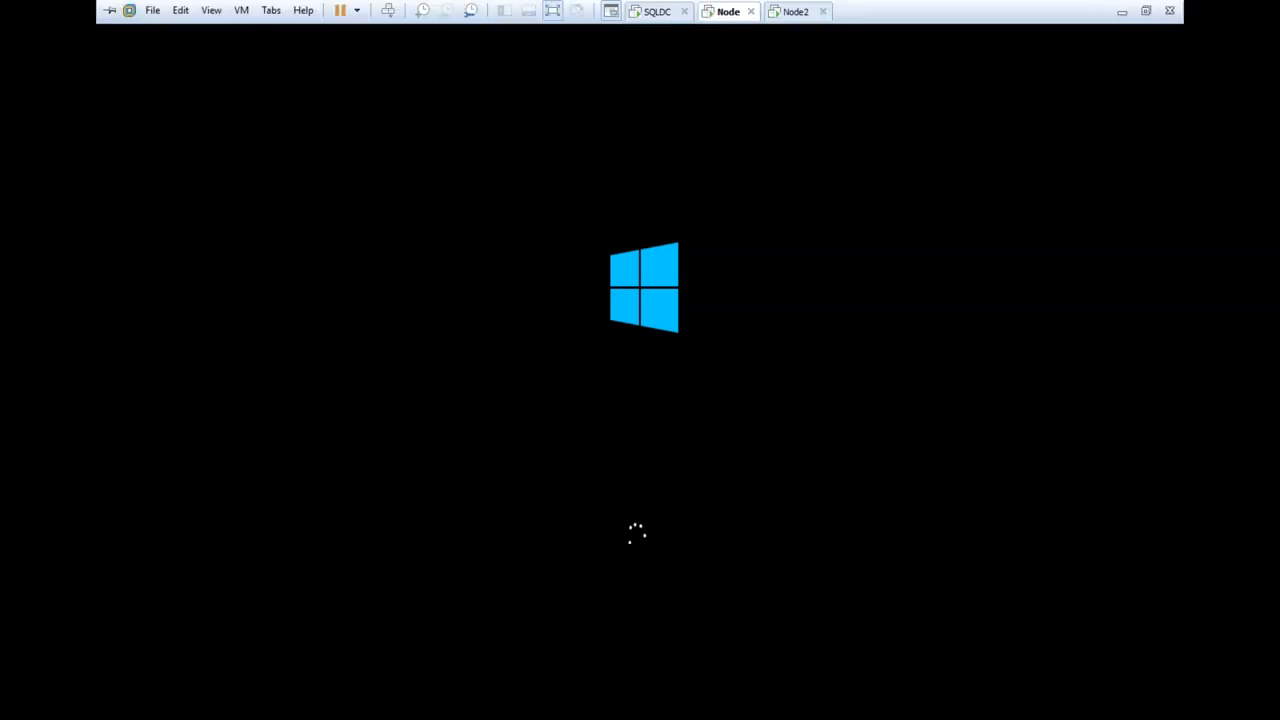
pyautogui.click(792, 14)
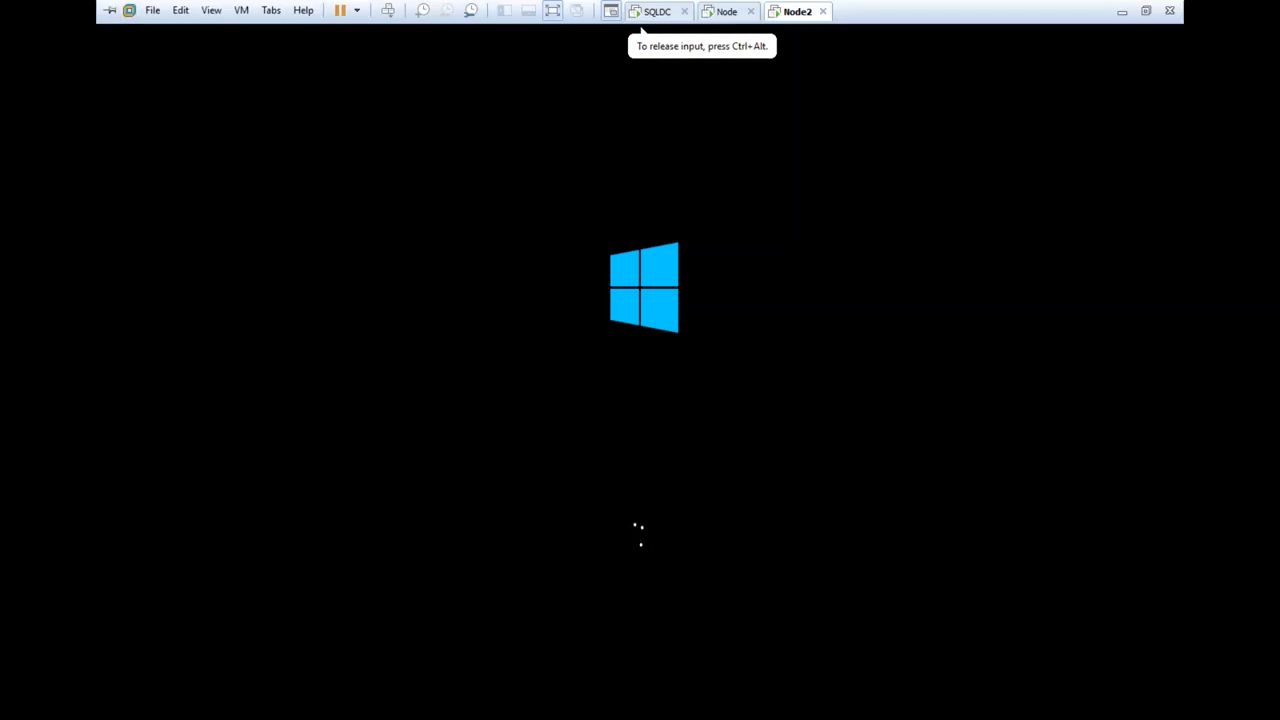
pyautogui.click(722, 12)
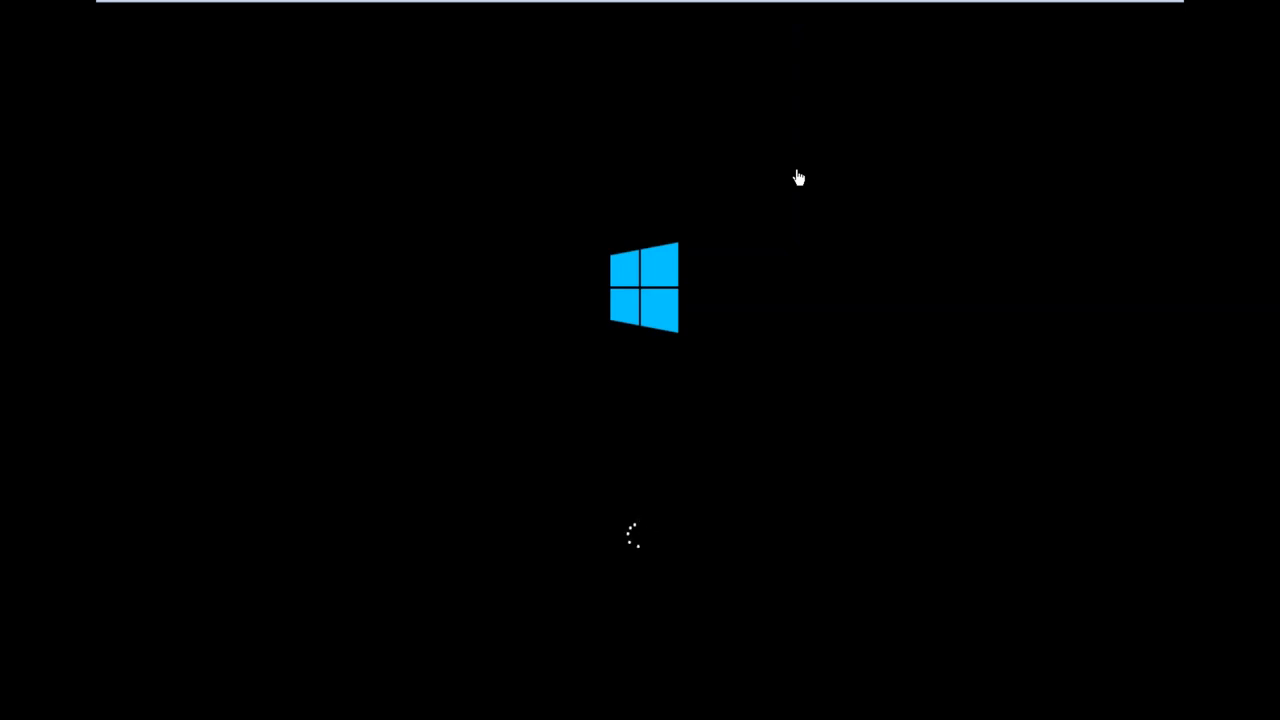
pyautogui.click(795, 14)
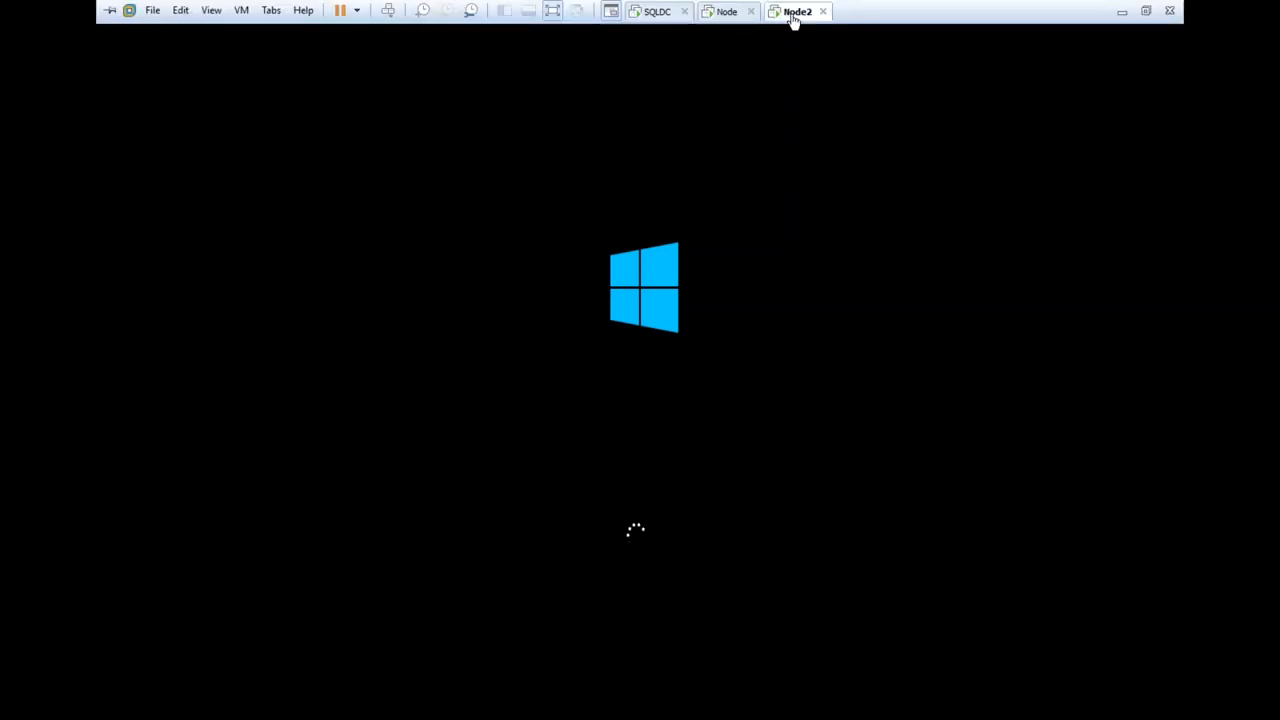
pyautogui.click(718, 12)
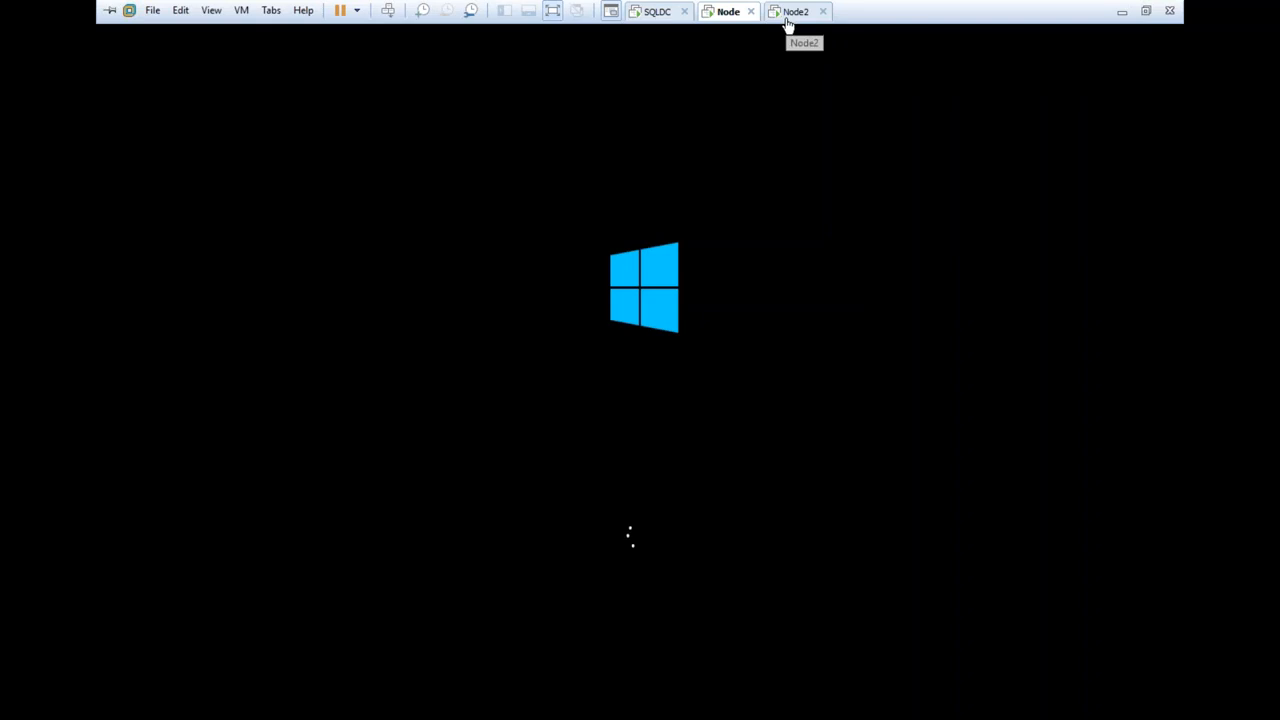
# Check the SQLDC desktop, Node's VMware Tools installation and restart, and Node2's startup progress
pyautogui.click(650, 14)
pyautogui.click(660, 80)
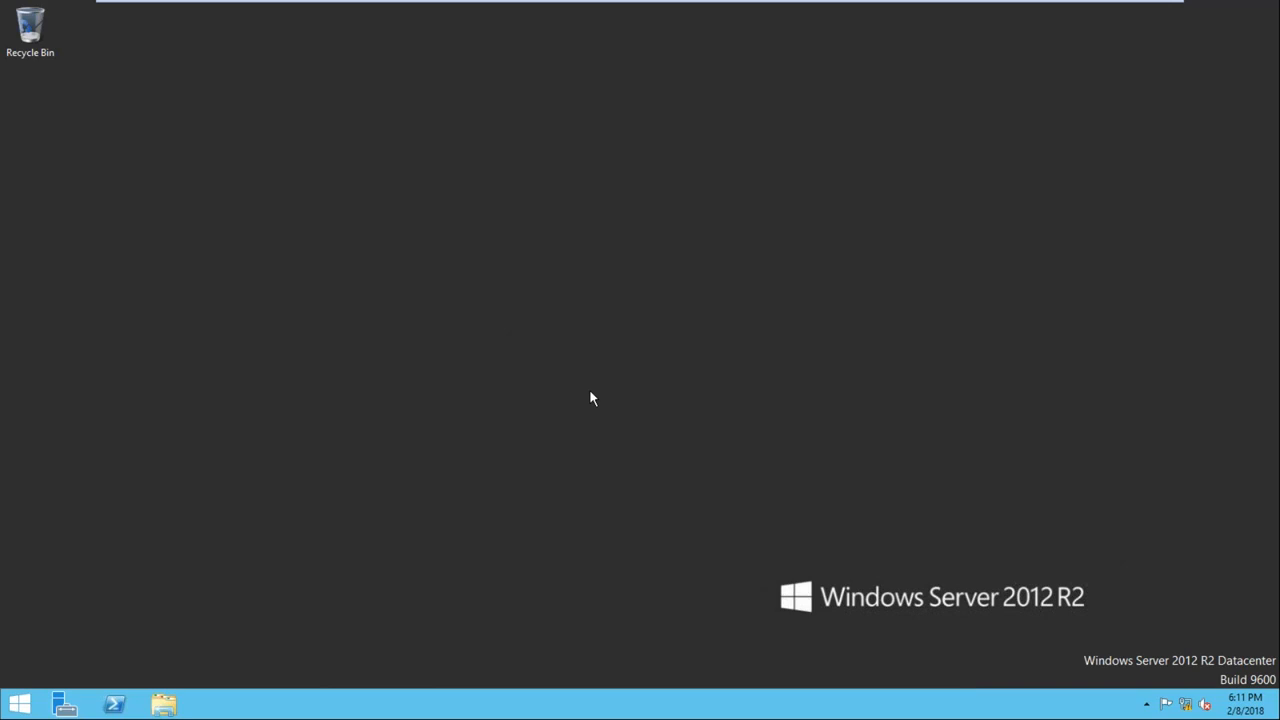
pyautogui.moveTo(617, 5)
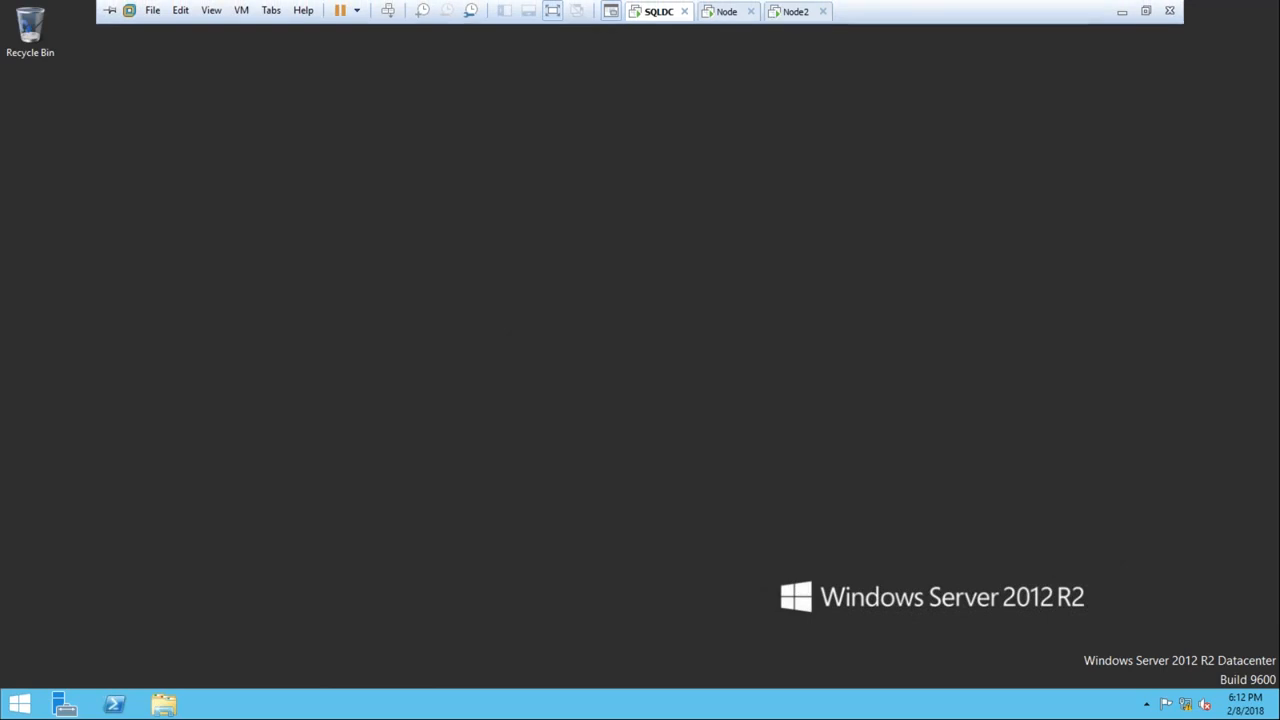
pyautogui.click(722, 14)
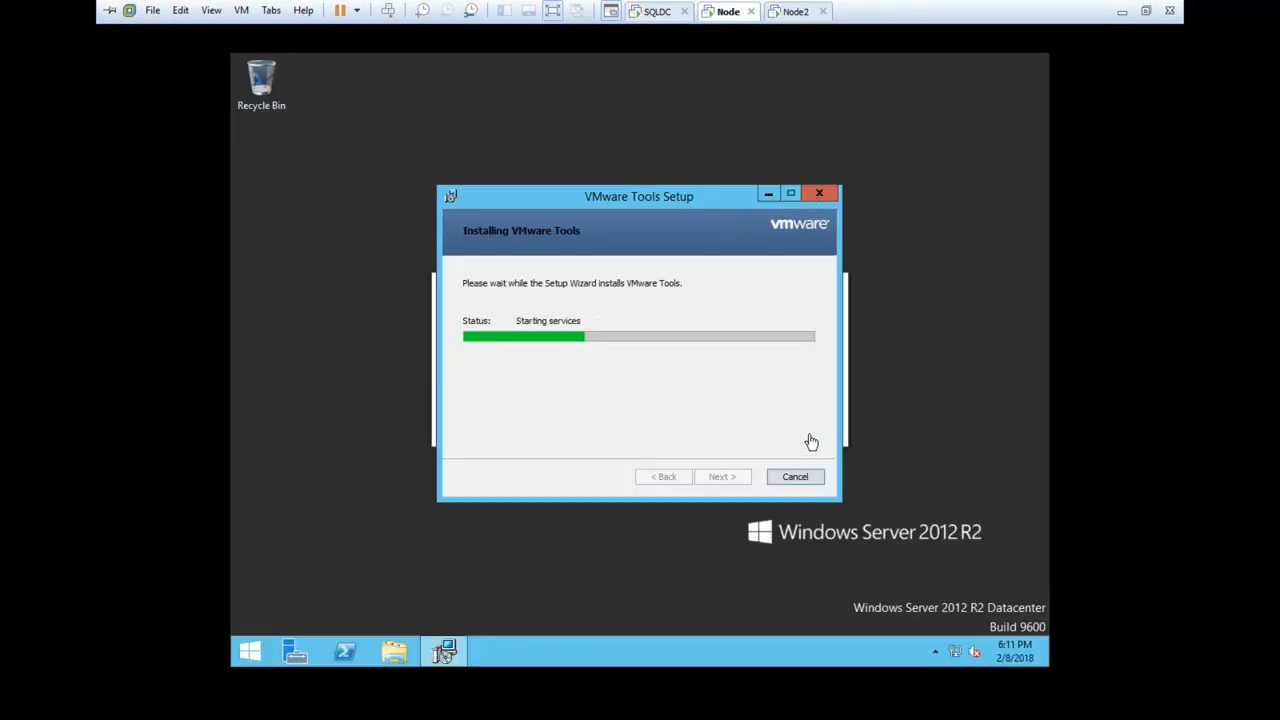
pyautogui.moveTo(666, 5)
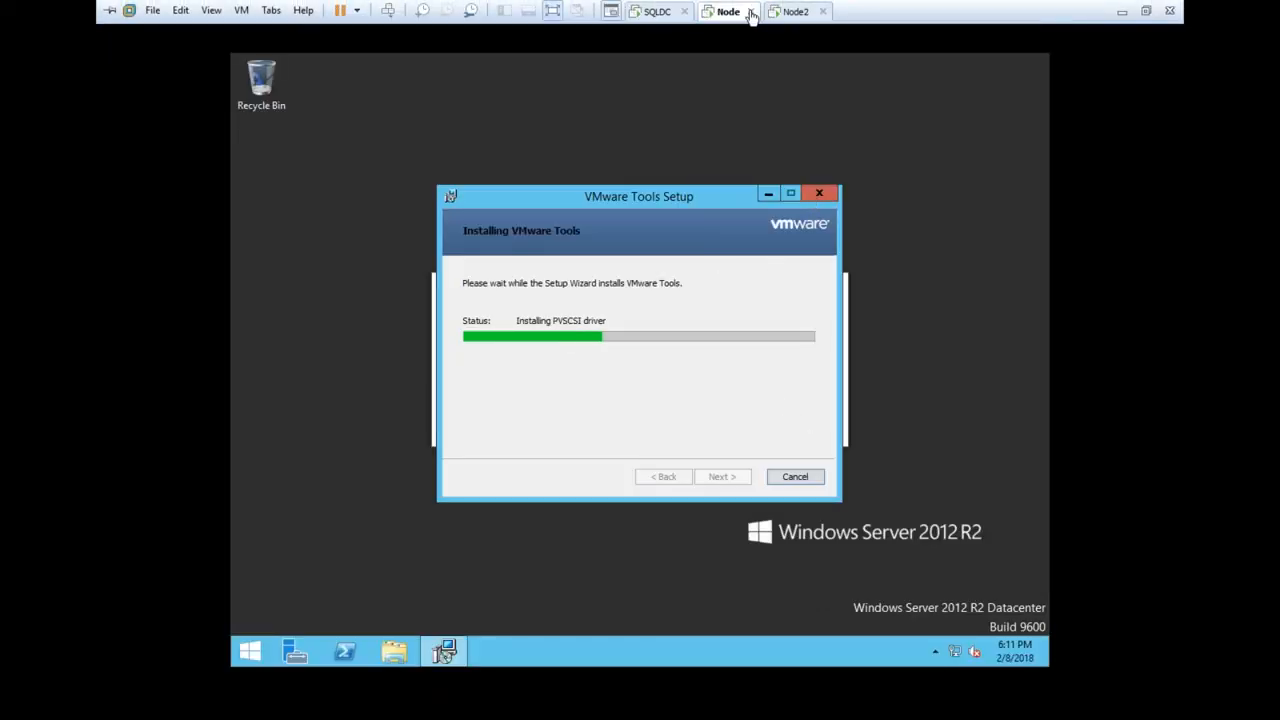
pyautogui.click(789, 15)
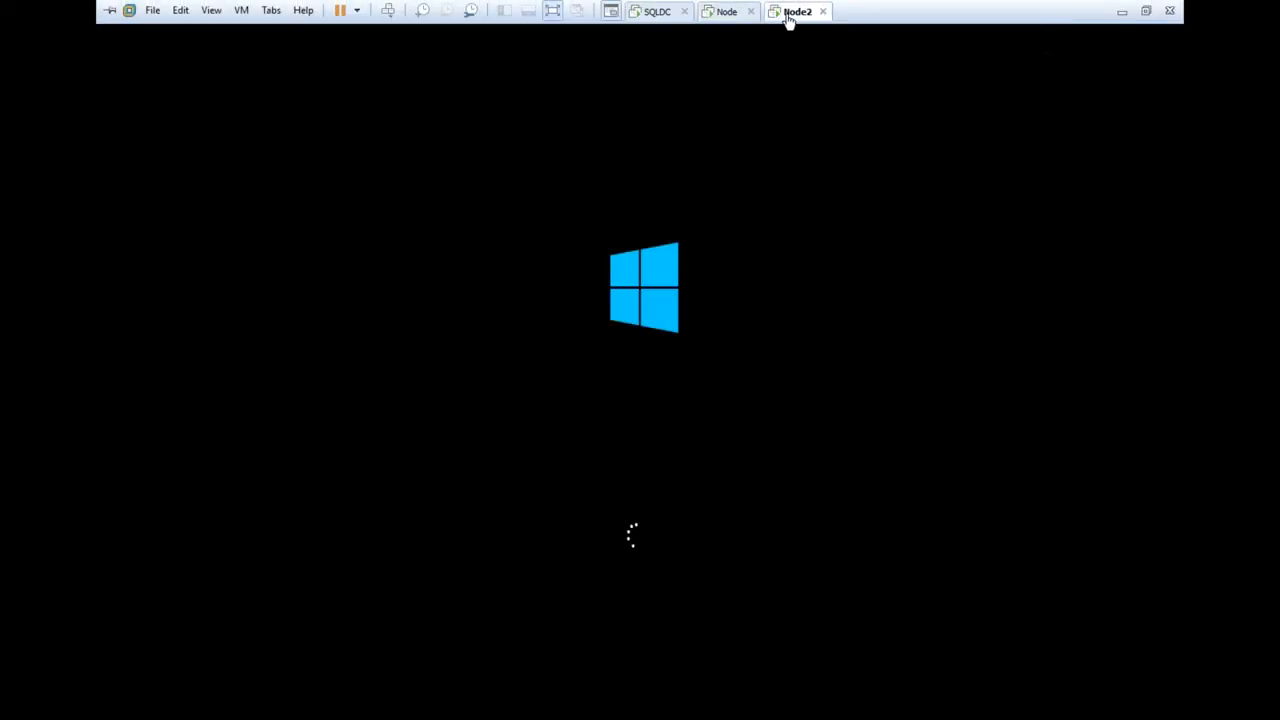
pyautogui.click(724, 14)
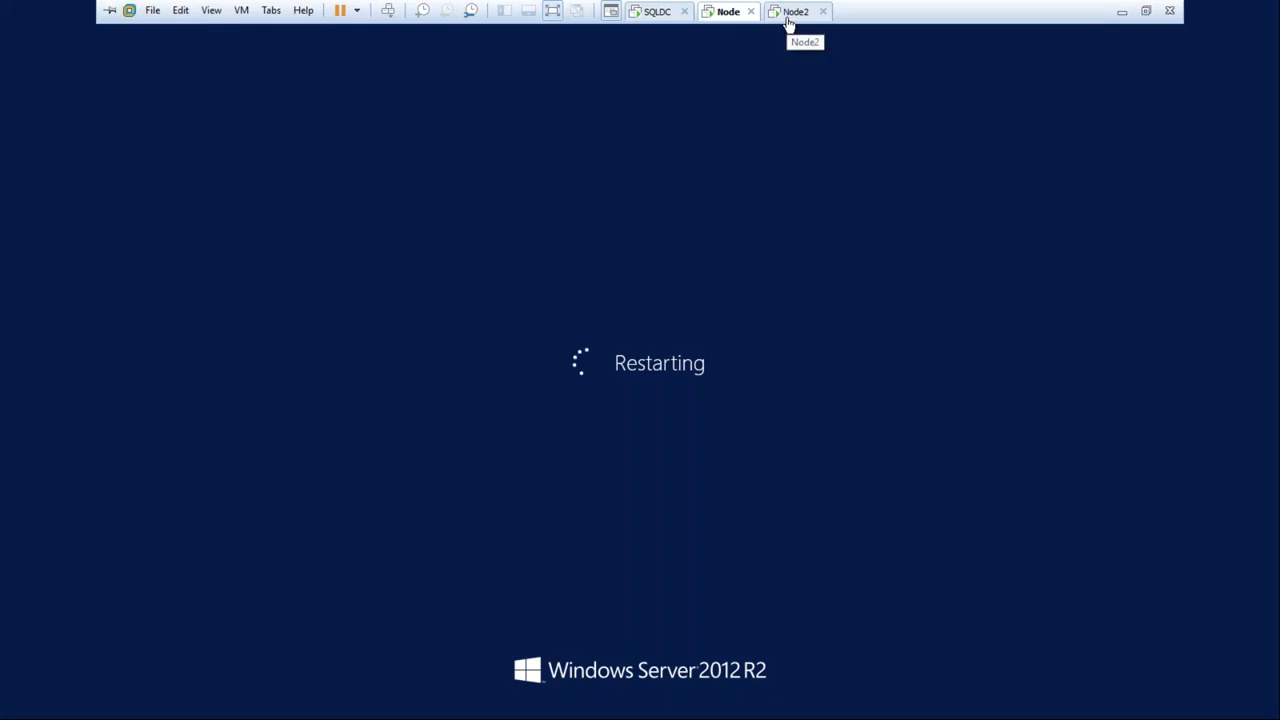
pyautogui.click(788, 20)
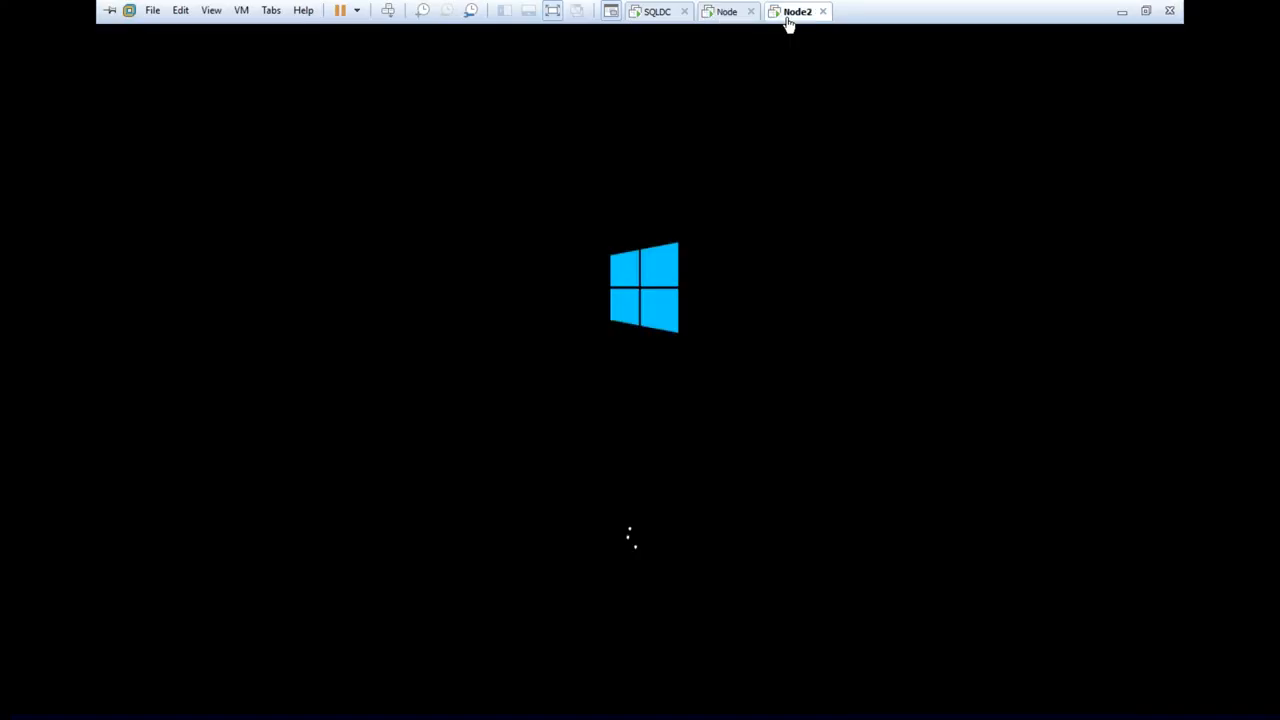
pyautogui.click(717, 21)
pyautogui.click(648, 20)
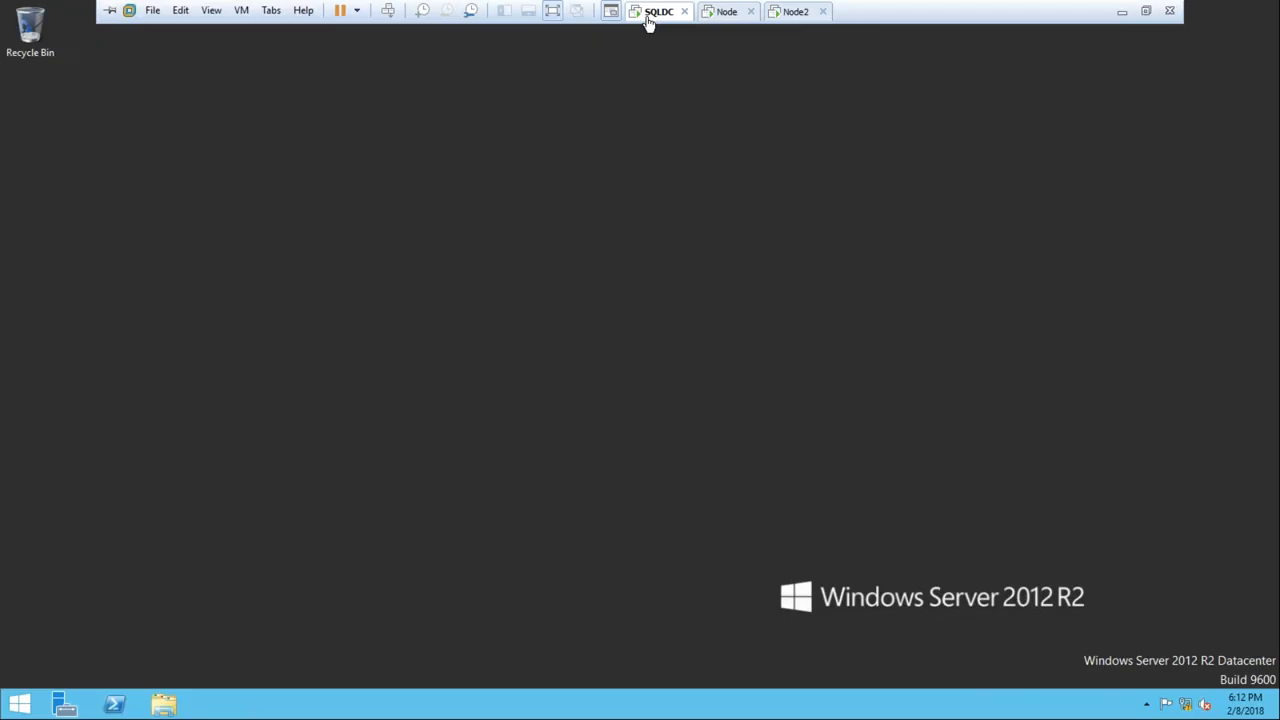
pyautogui.click(730, 24)
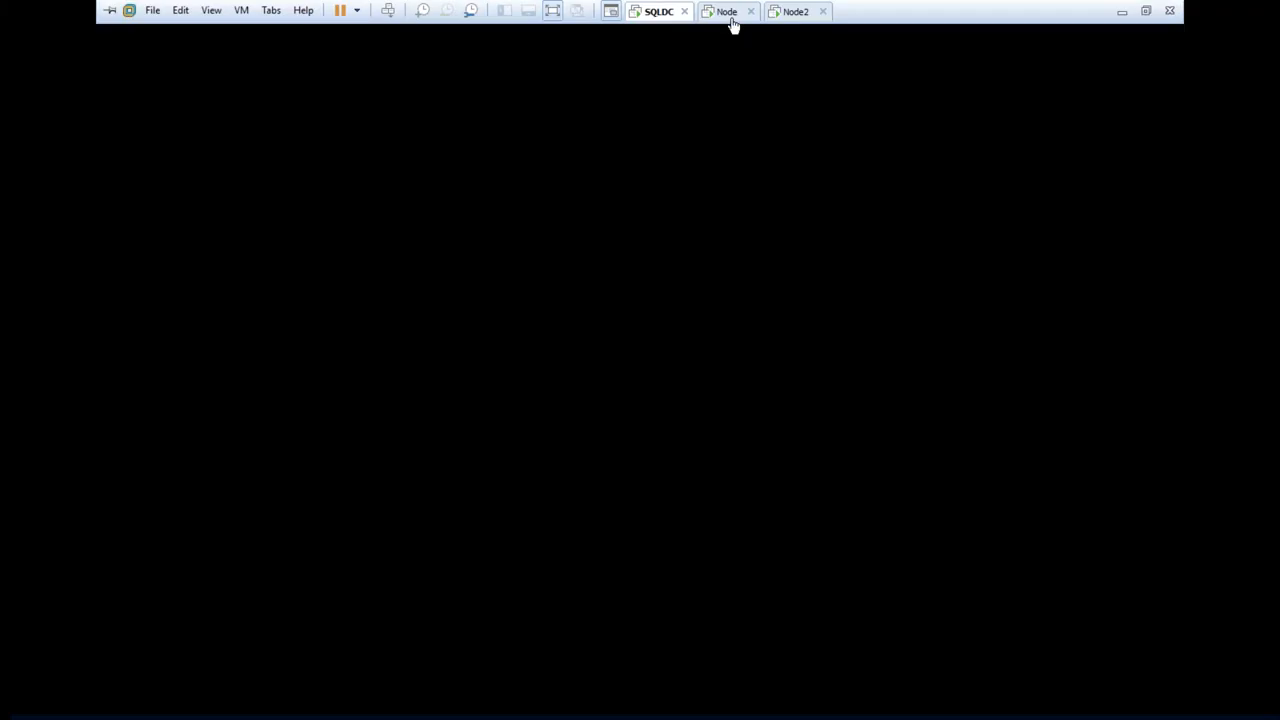
pyautogui.click(772, 15)
pyautogui.click(731, 16)
# On SQLDC, open the iSCSI page under File and Storage Services in Server Manager and refresh the iSCSI virtual disks list
pyautogui.click(664, 16)
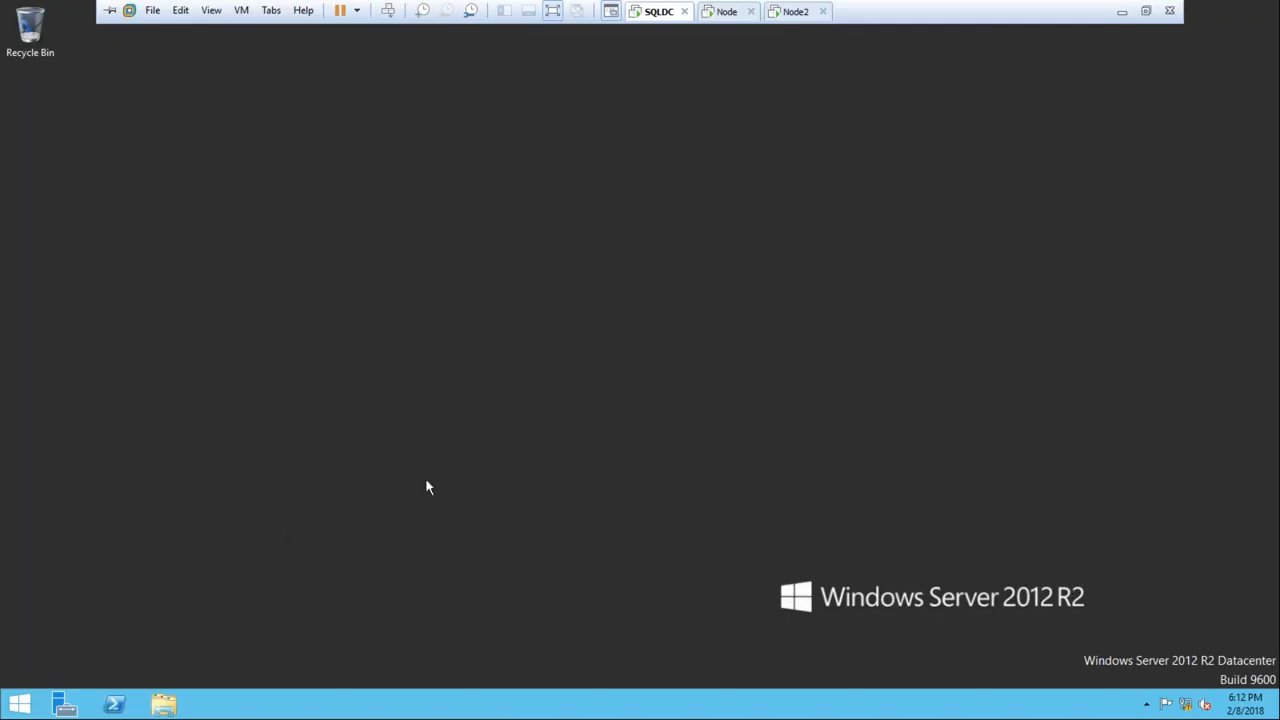
pyautogui.click(64, 705)
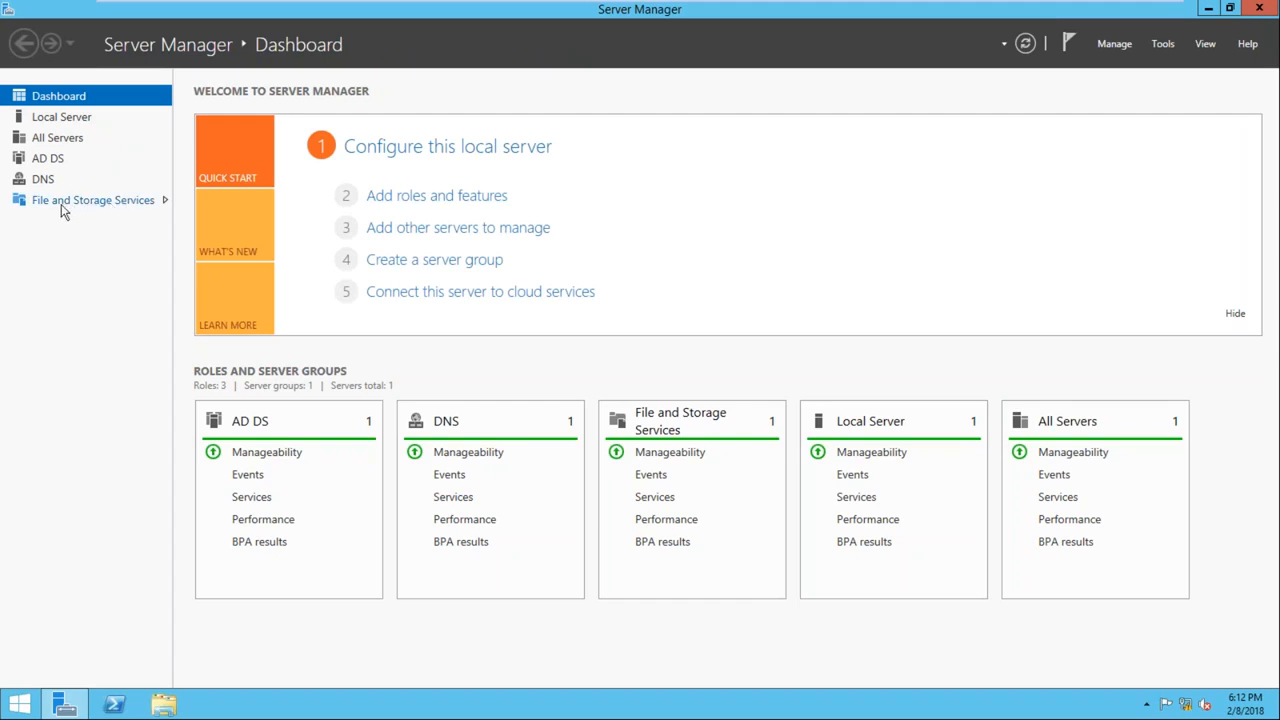
pyautogui.click(133, 200)
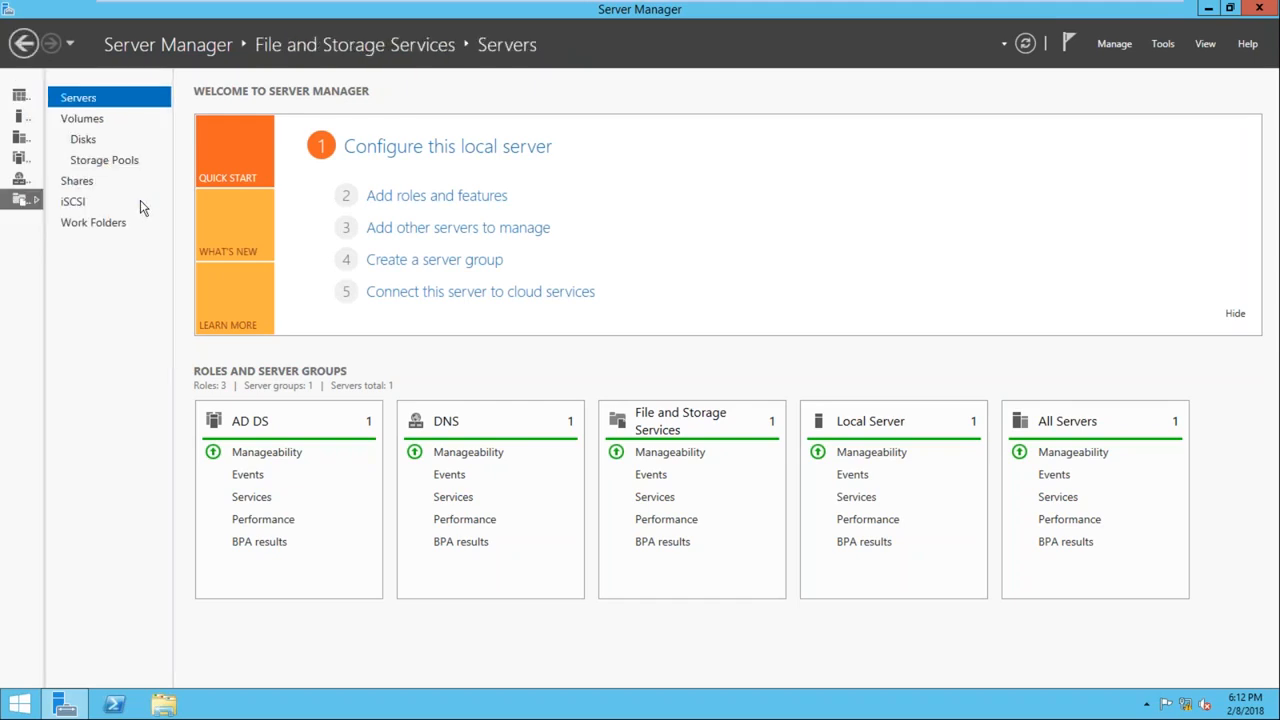
pyautogui.click(74, 203)
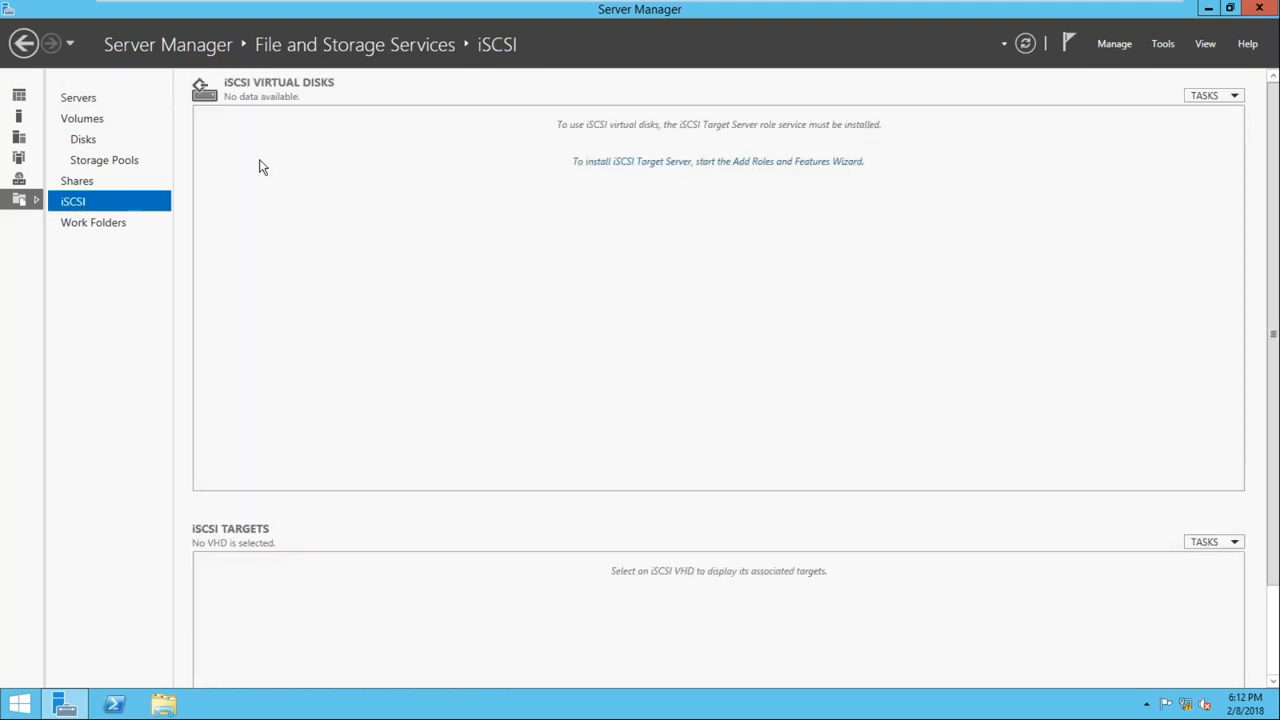
pyautogui.click(1222, 96)
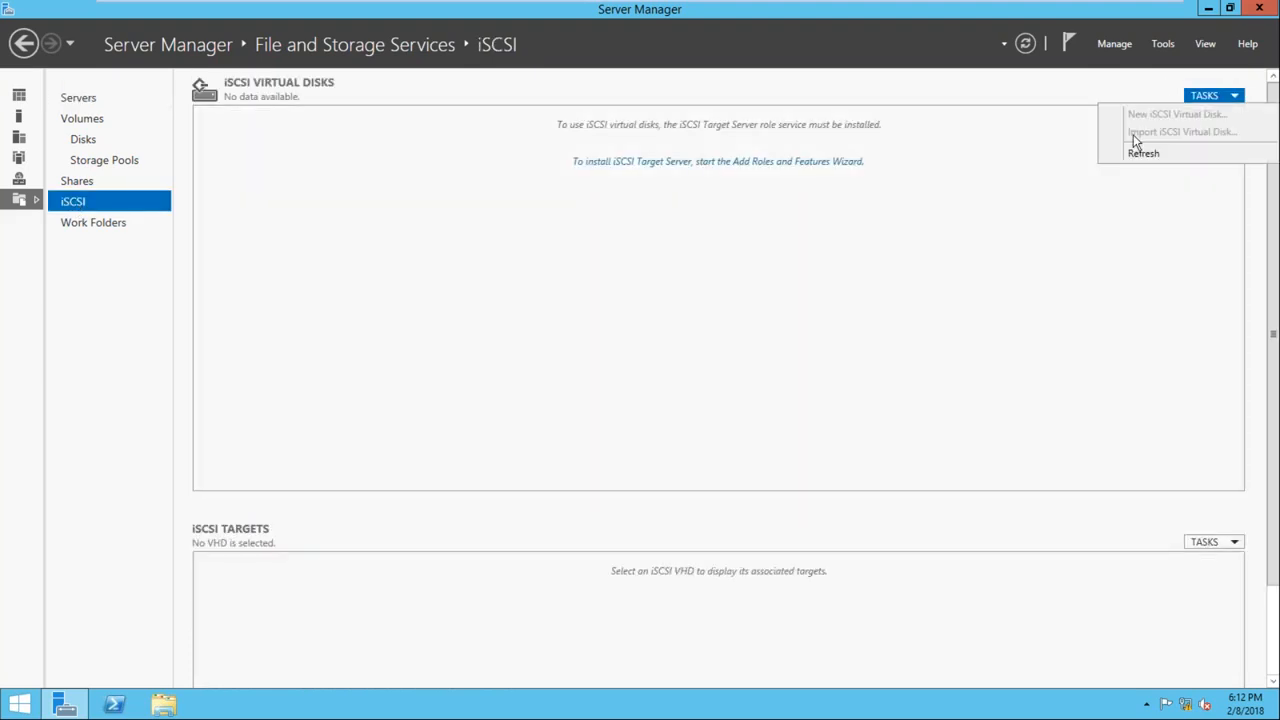
pyautogui.click(1140, 155)
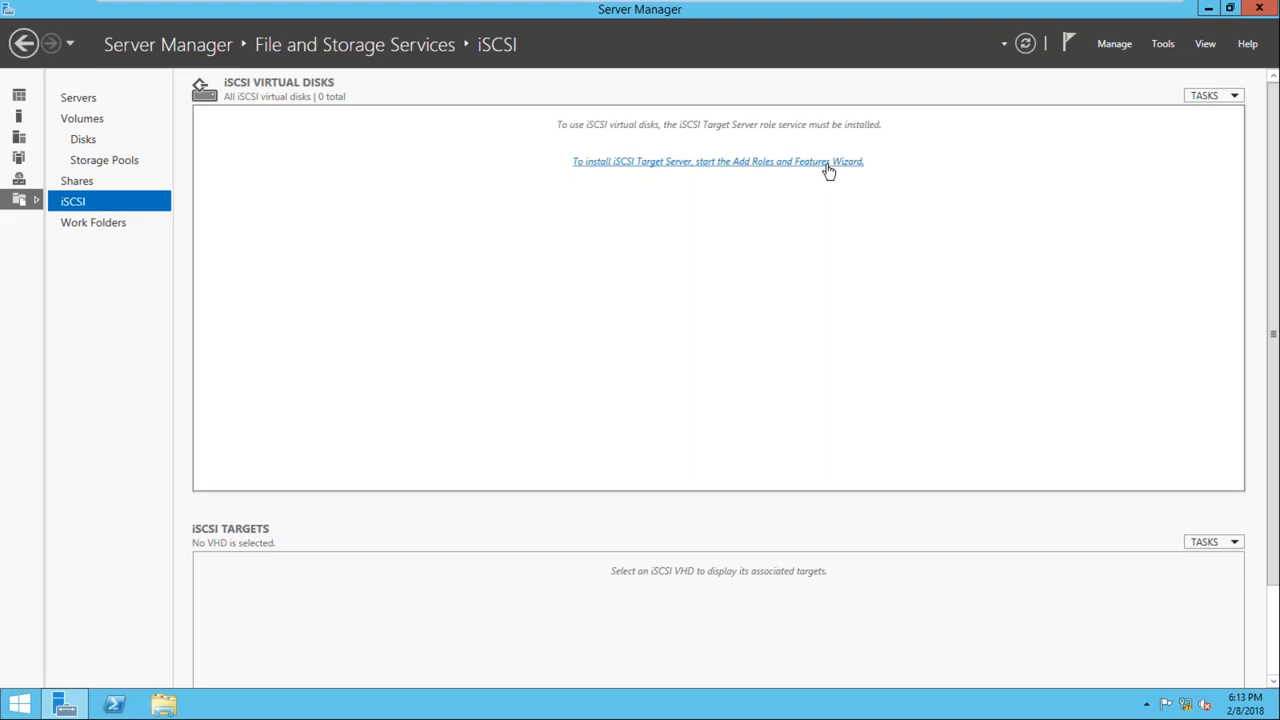
# Install the iSCSI Target Server role service on SQLDC with the preselected roles and no additional features
pyautogui.click(762, 170)
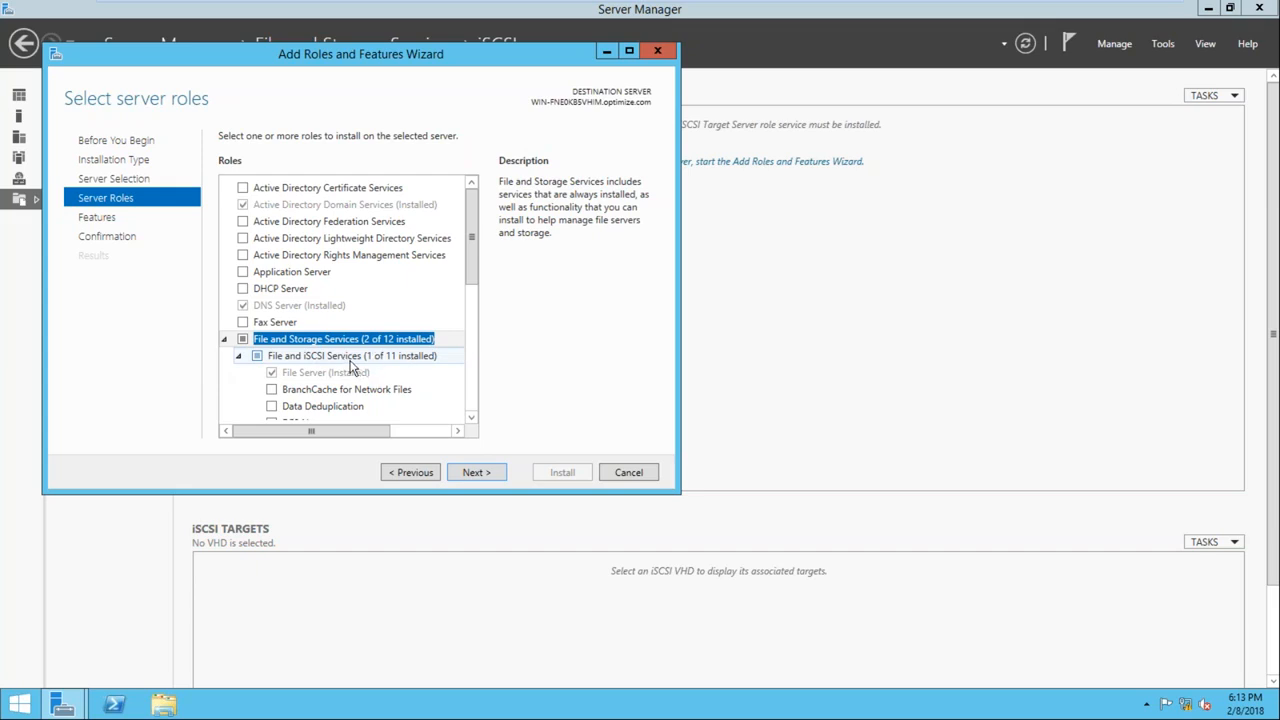
pyautogui.click(474, 472)
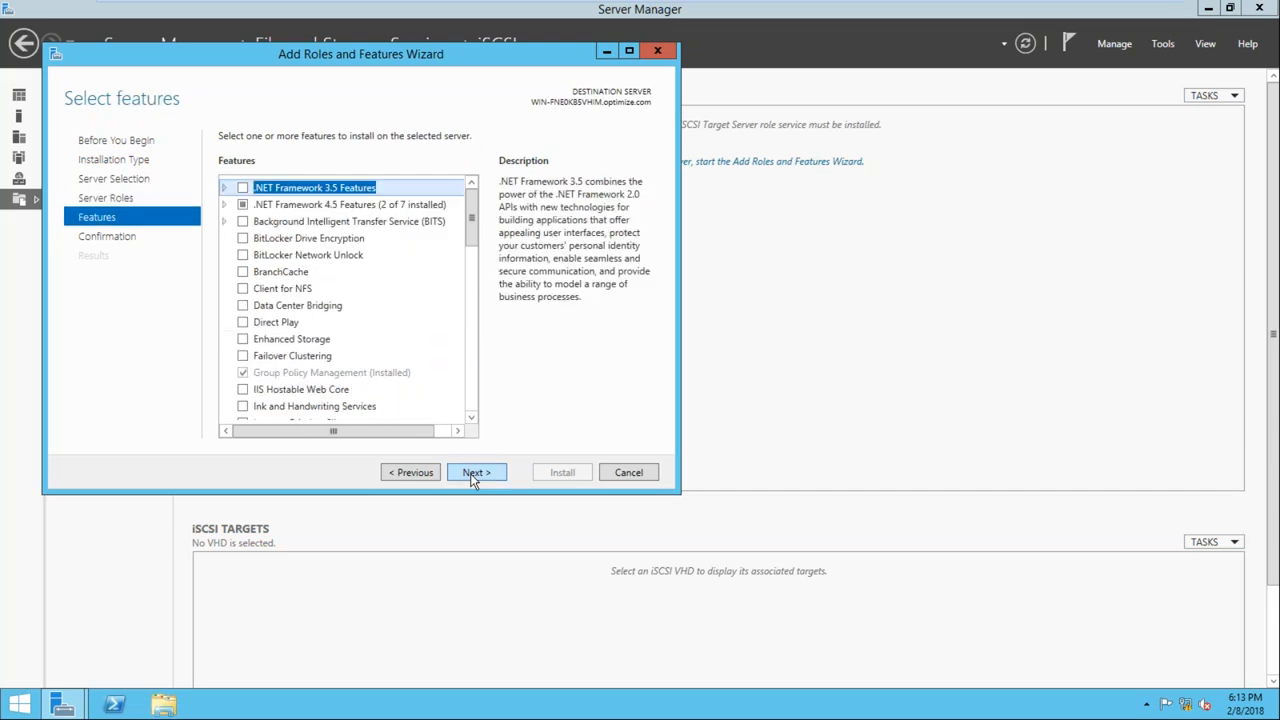
pyautogui.click(474, 476)
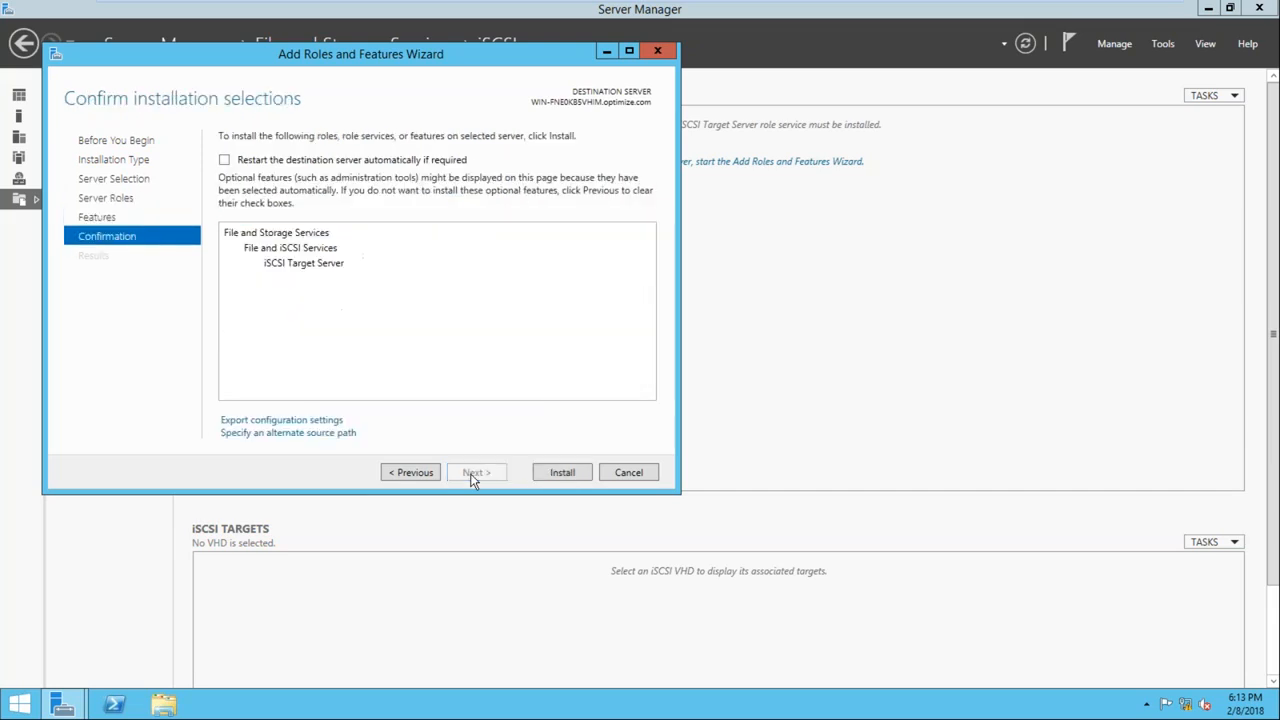
pyautogui.click(566, 475)
pyautogui.moveTo(480, 55); pyautogui.dragTo(811, 170)
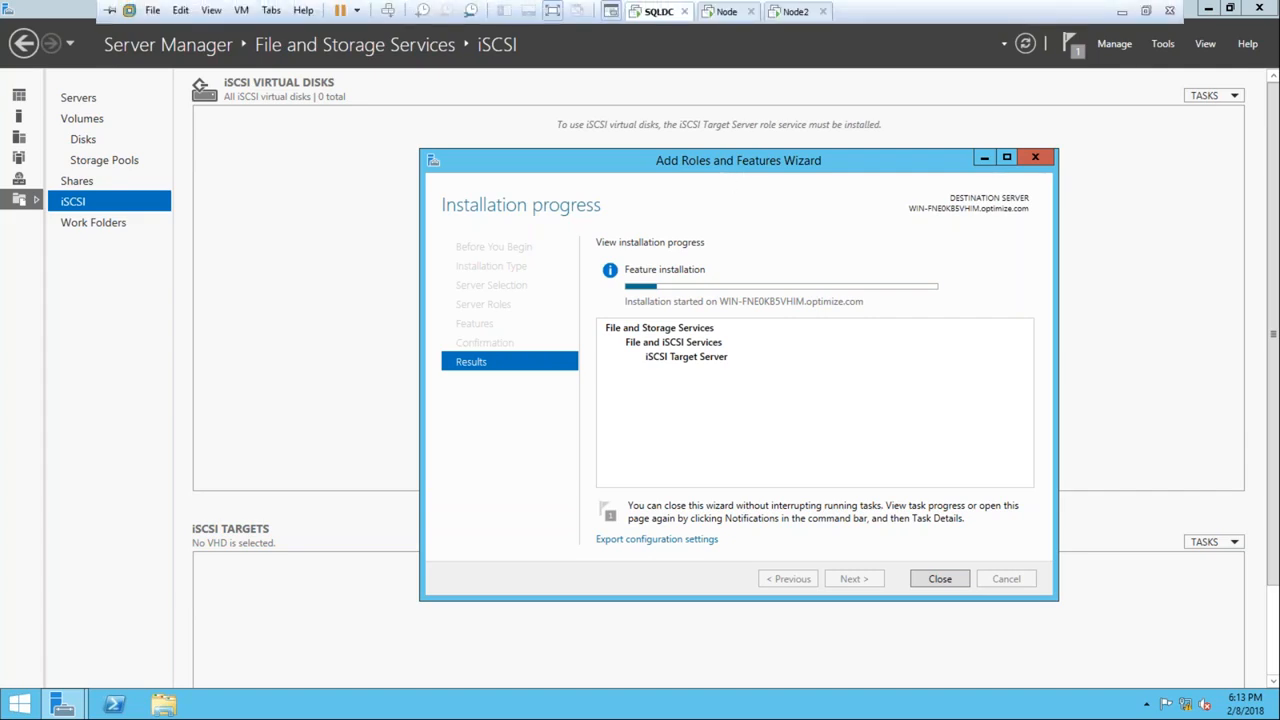
# Check the Node virtual machine, then return to SQLDC and close the Add Roles and Features Wizard
pyautogui.click(721, 14)
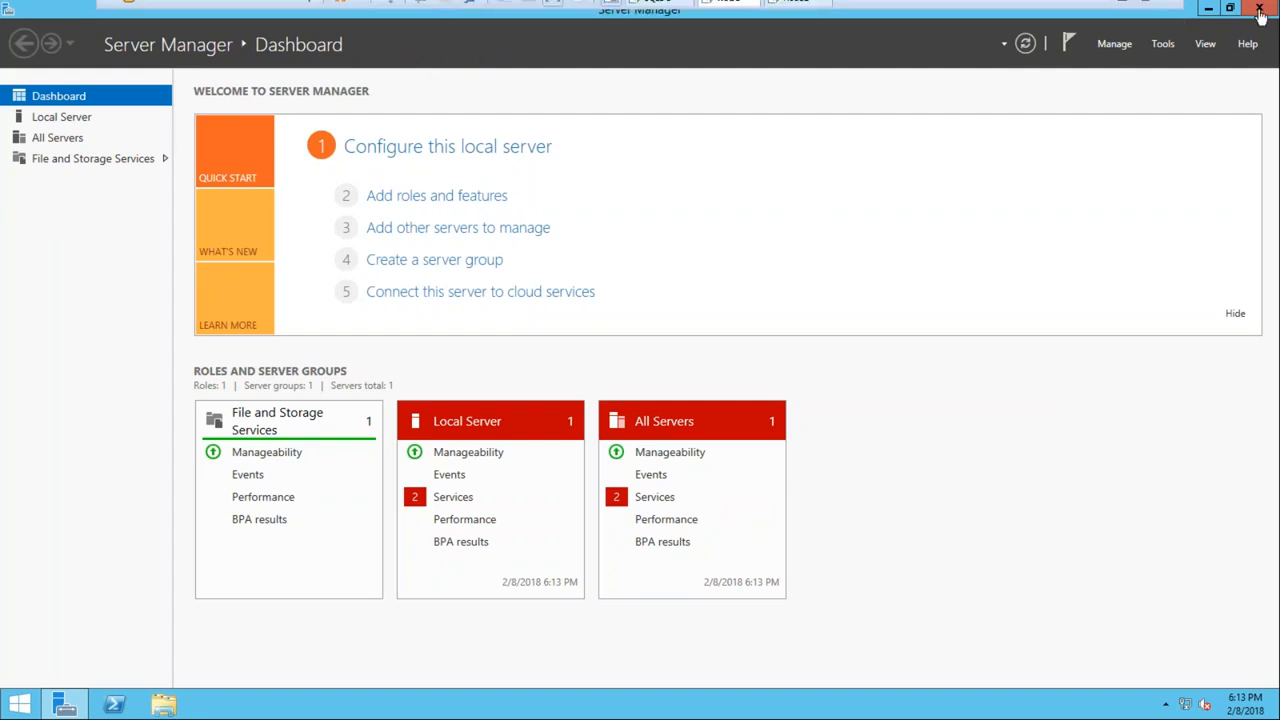
pyautogui.moveTo(1026, 3)
pyautogui.click(652, 12)
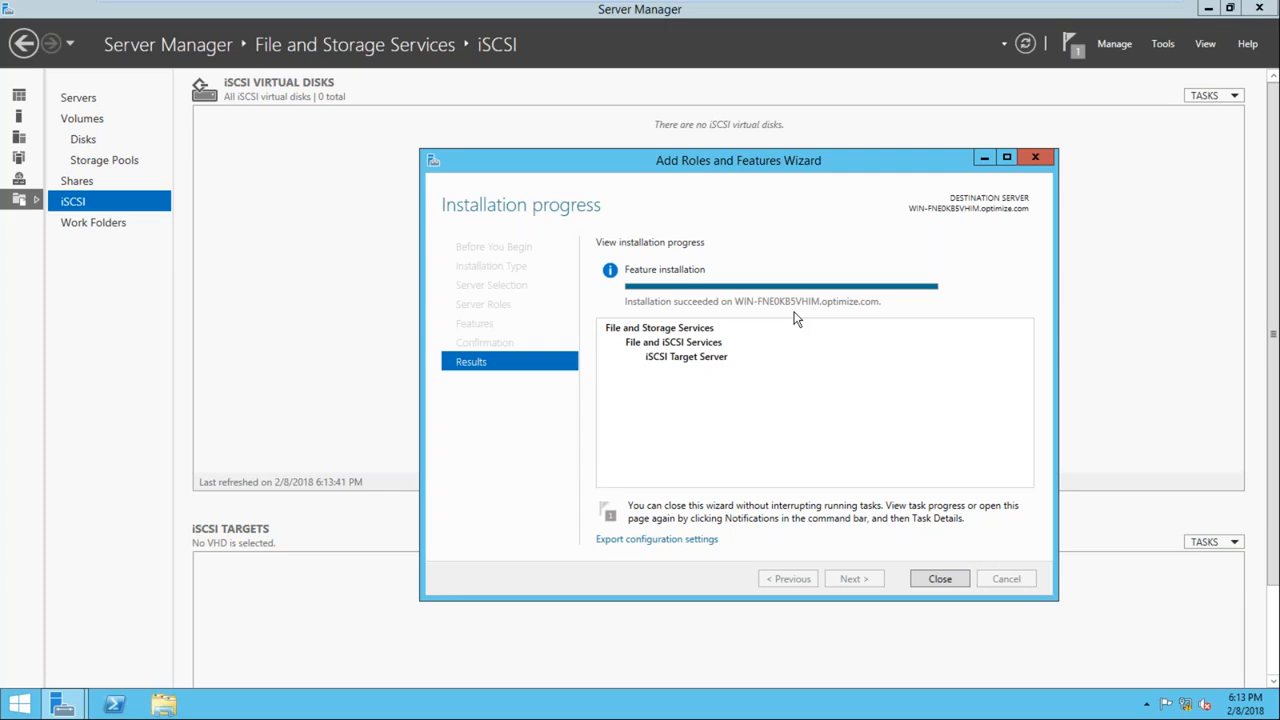
pyautogui.click(938, 580)
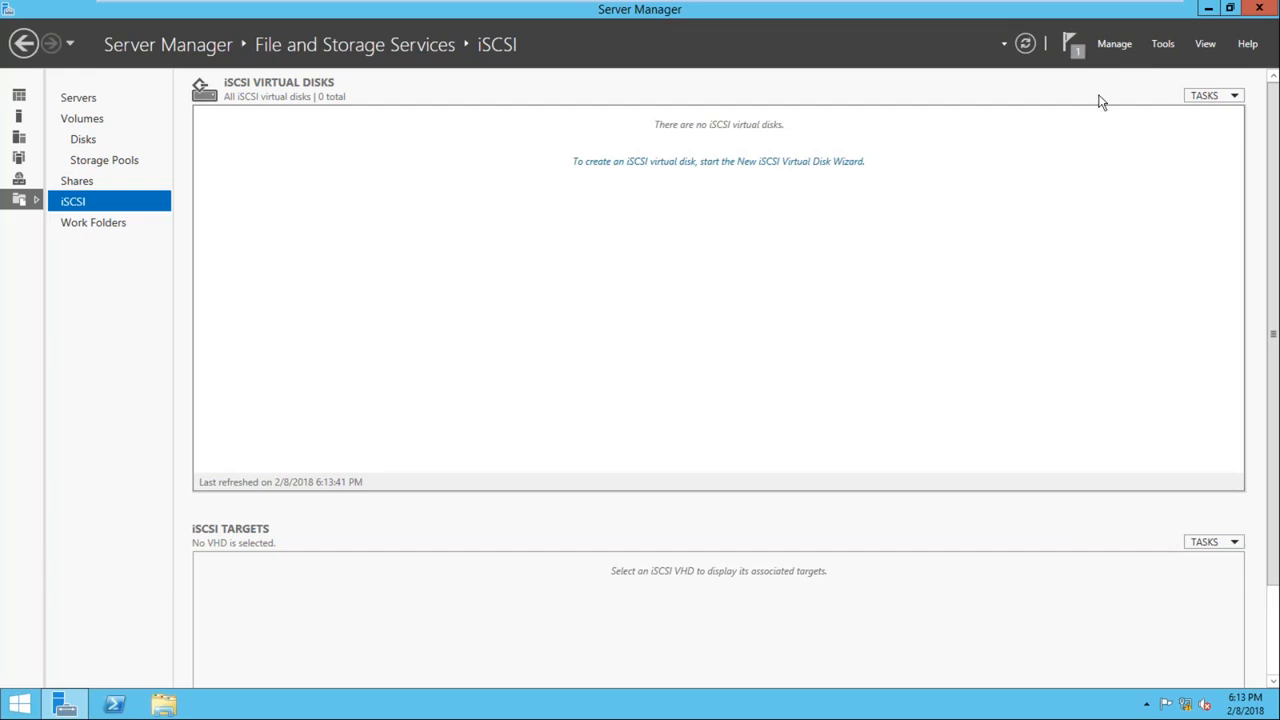
# Refresh the iSCSI virtual disks list and start a new iSCSI virtual disk stored on volume C:
pyautogui.click(1210, 97)
pyautogui.click(1143, 153)
pyautogui.click(1228, 96)
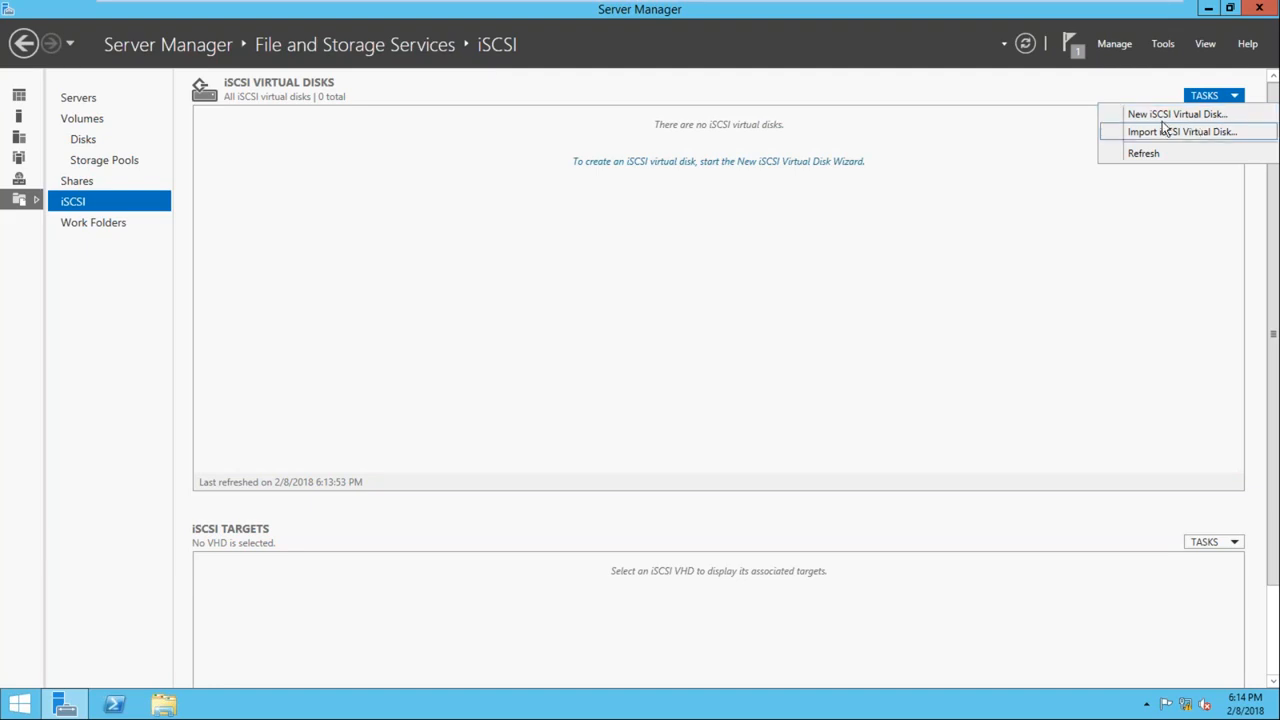
pyautogui.click(1170, 116)
pyautogui.moveTo(459, 104); pyautogui.dragTo(643, 92)
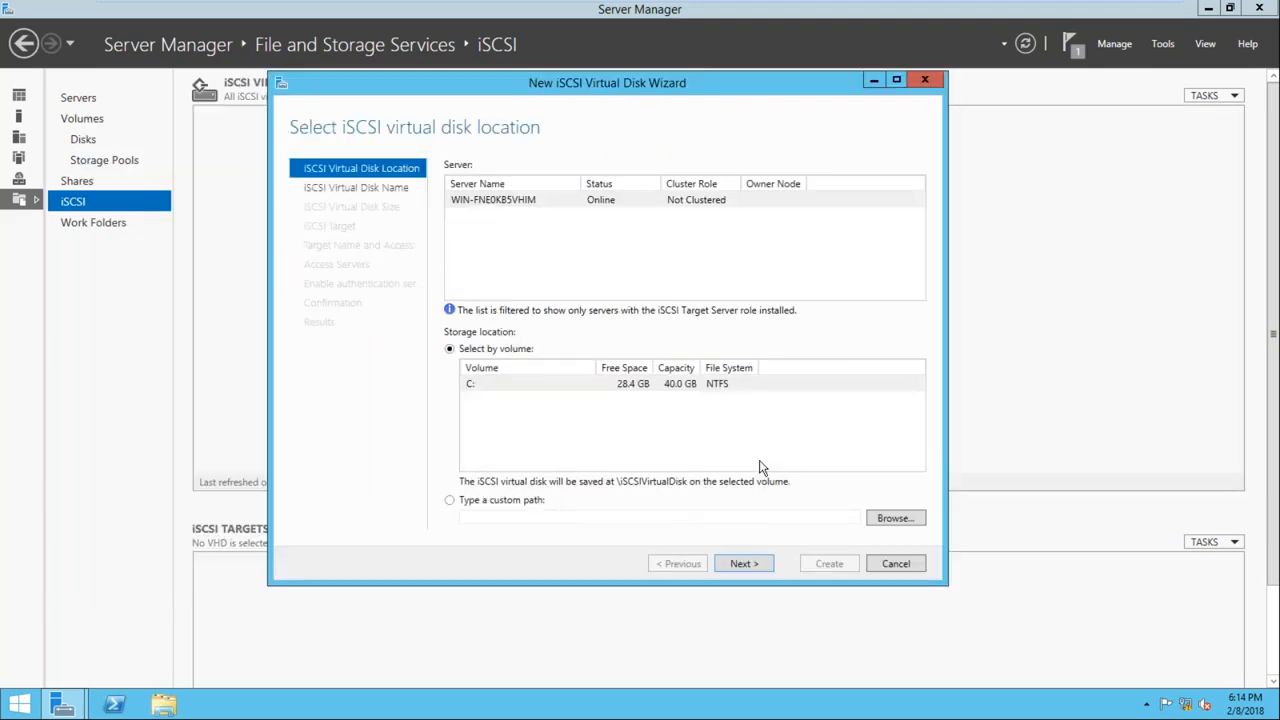
pyautogui.click(742, 564)
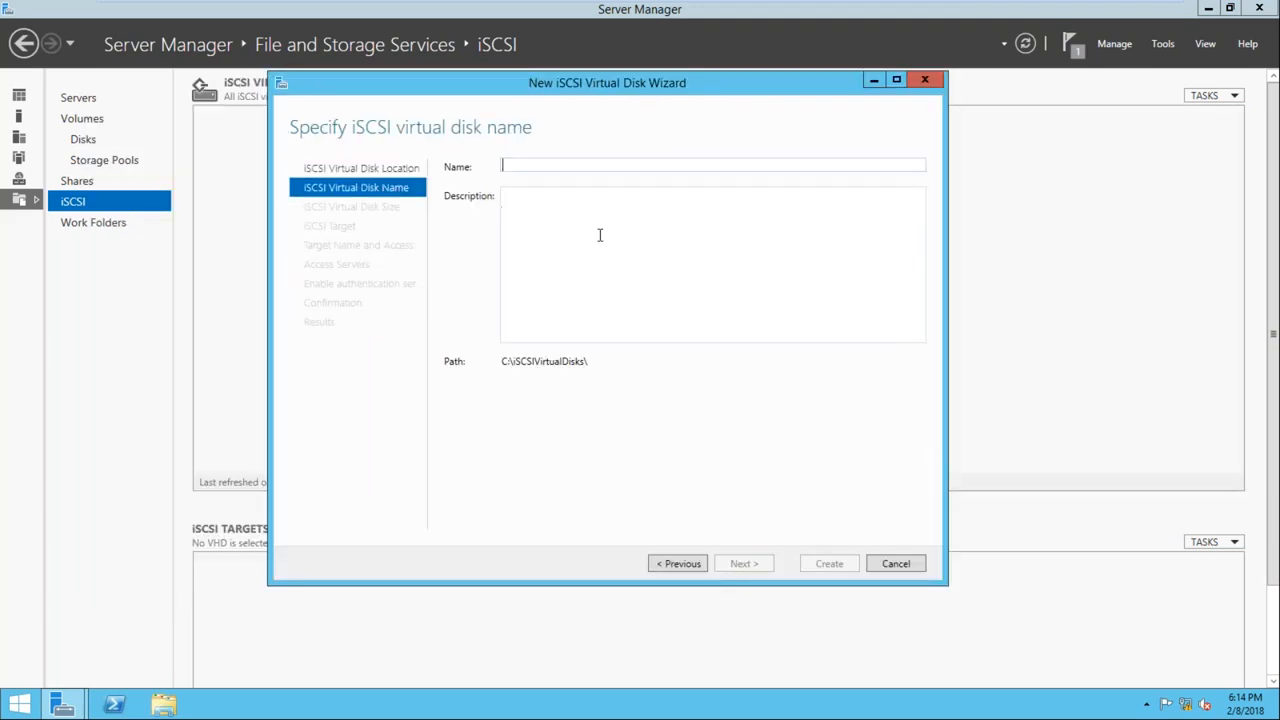
# Try naming the new iSCSI virtual disk SQLSAN, then go back from the size settings to its name
pyautogui.write('SQLSAN')
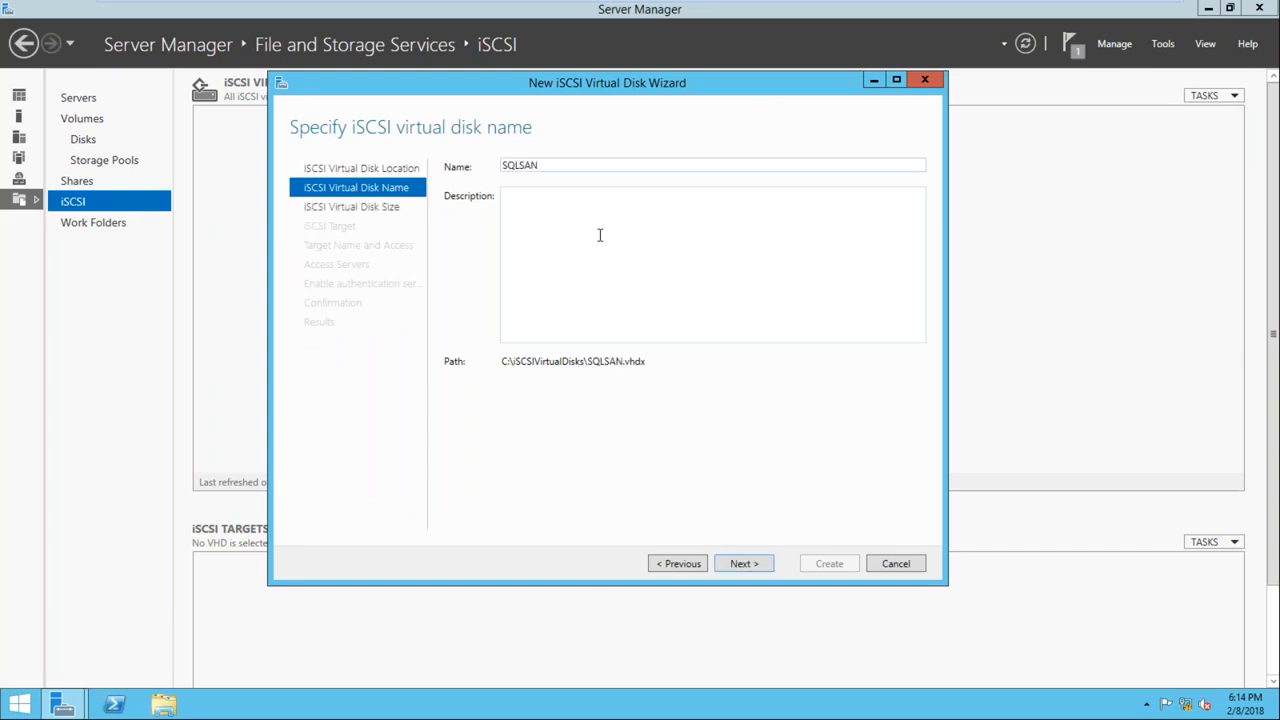
pyautogui.click(740, 564)
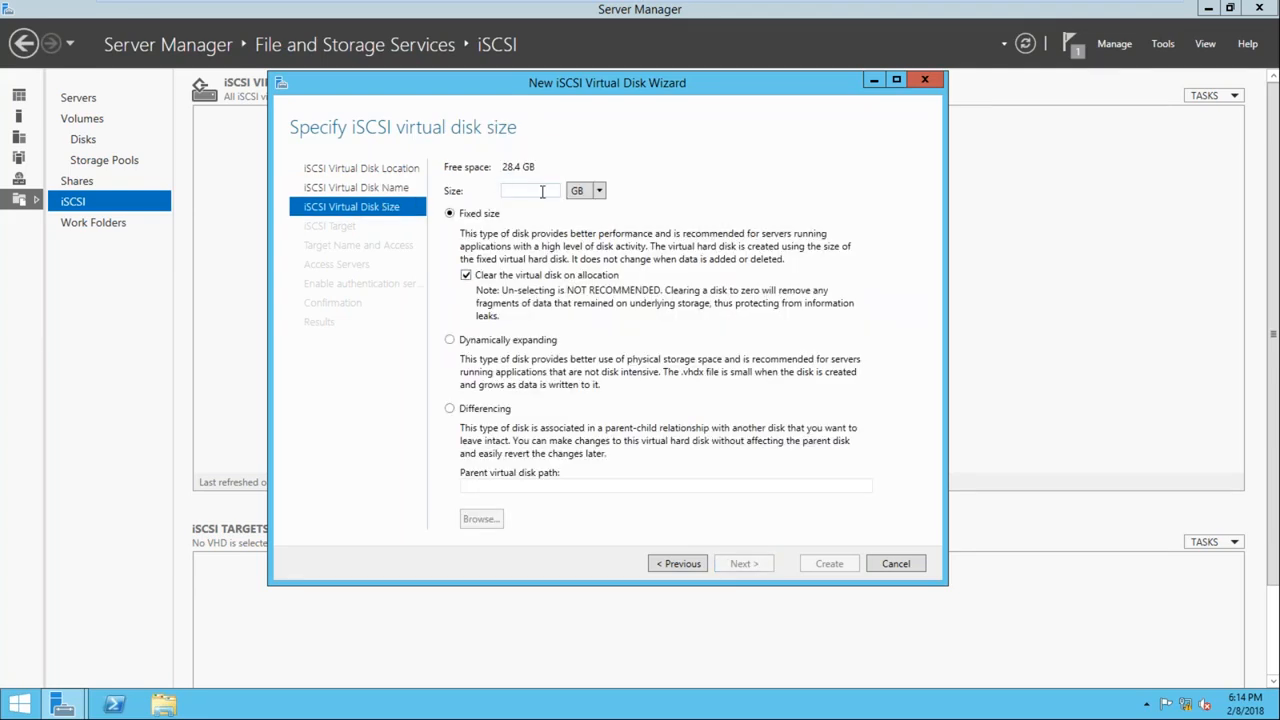
pyautogui.click(680, 565)
# Replace the iSCSI virtual disk's name with QRM1 and continue to its size settings
pyautogui.moveTo(544, 165); pyautogui.dragTo(503, 165)
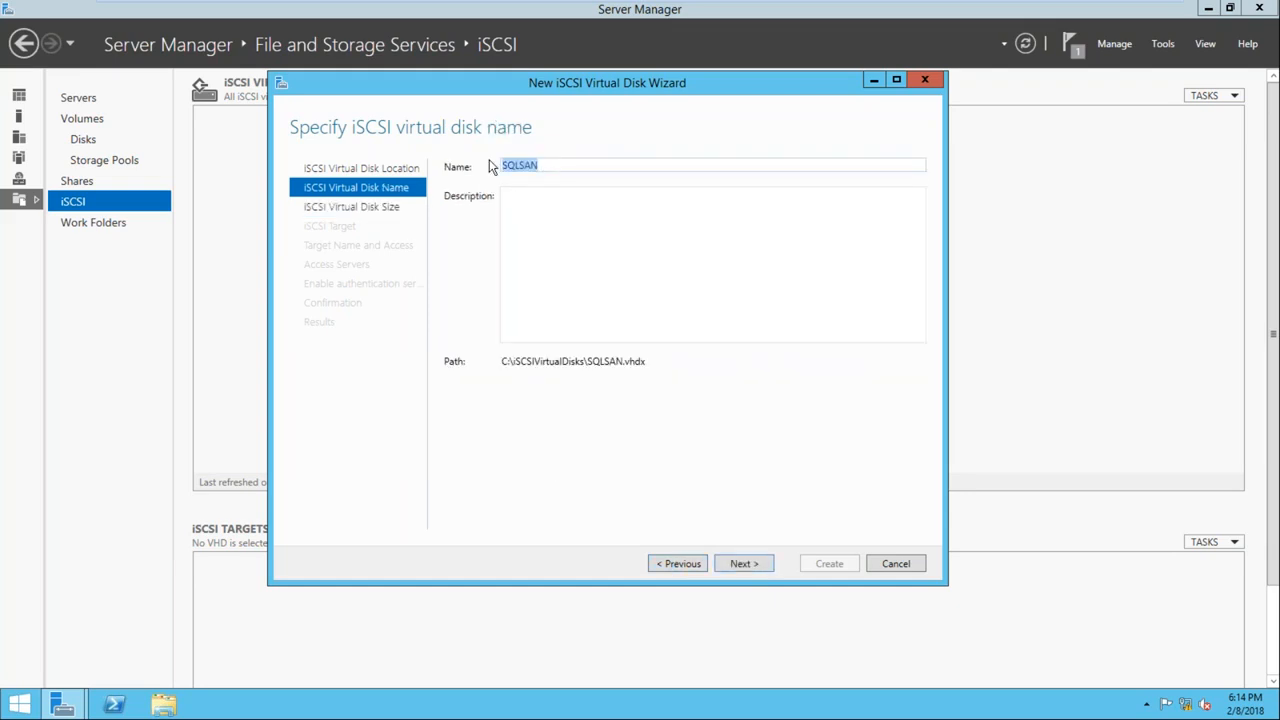
pyautogui.write('q')
pyautogui.press('BackSpace')
pyautogui.write('QRM')
pyautogui.write('1')
pyautogui.click(730, 564)
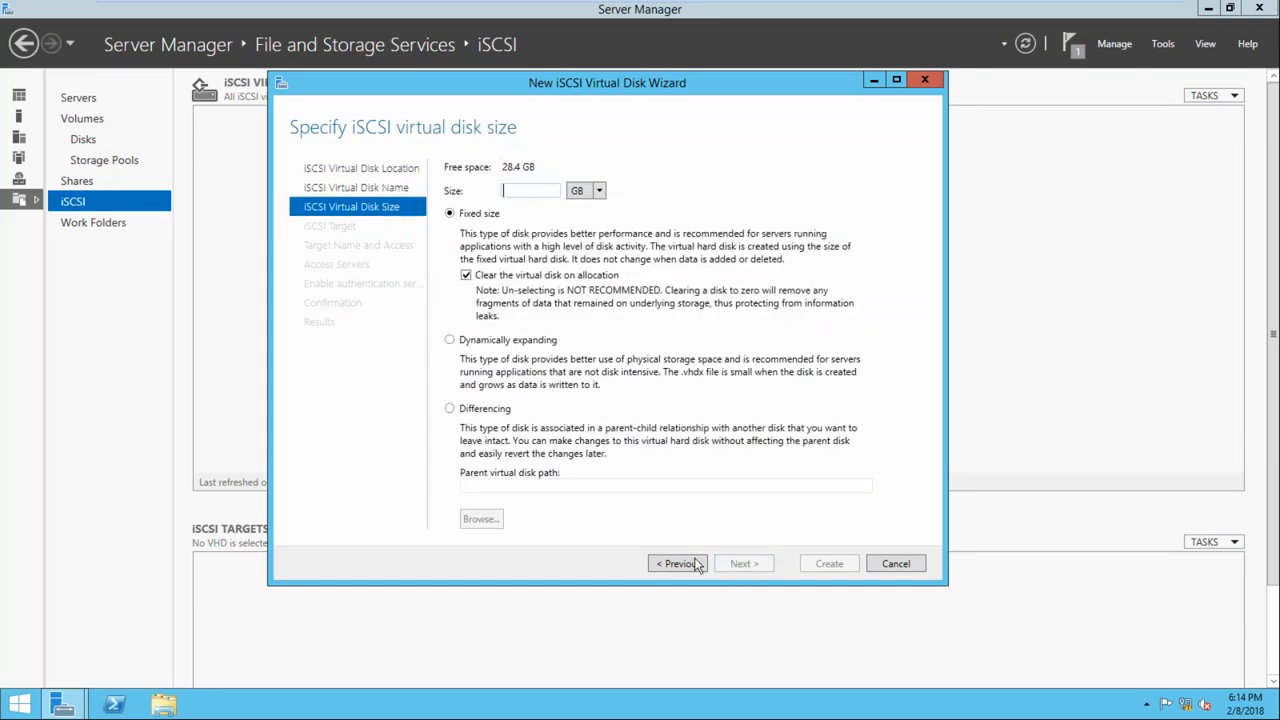
pyautogui.click(680, 564)
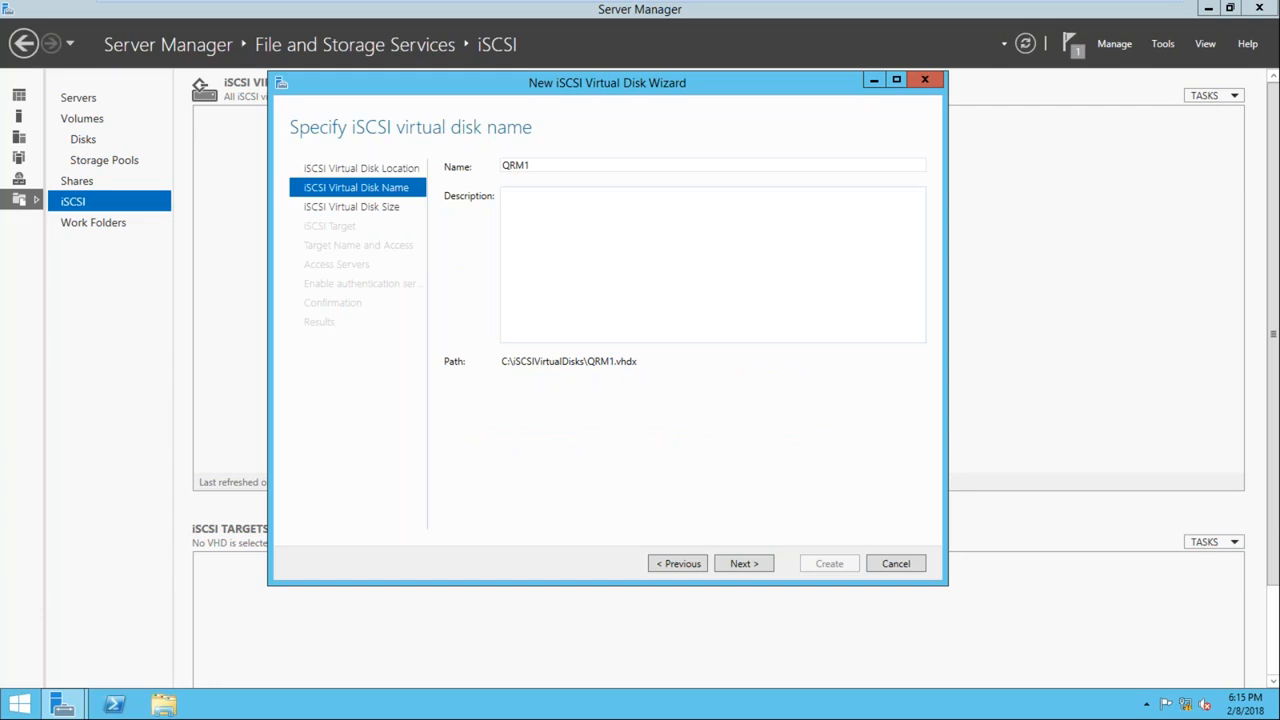
pyautogui.click(742, 565)
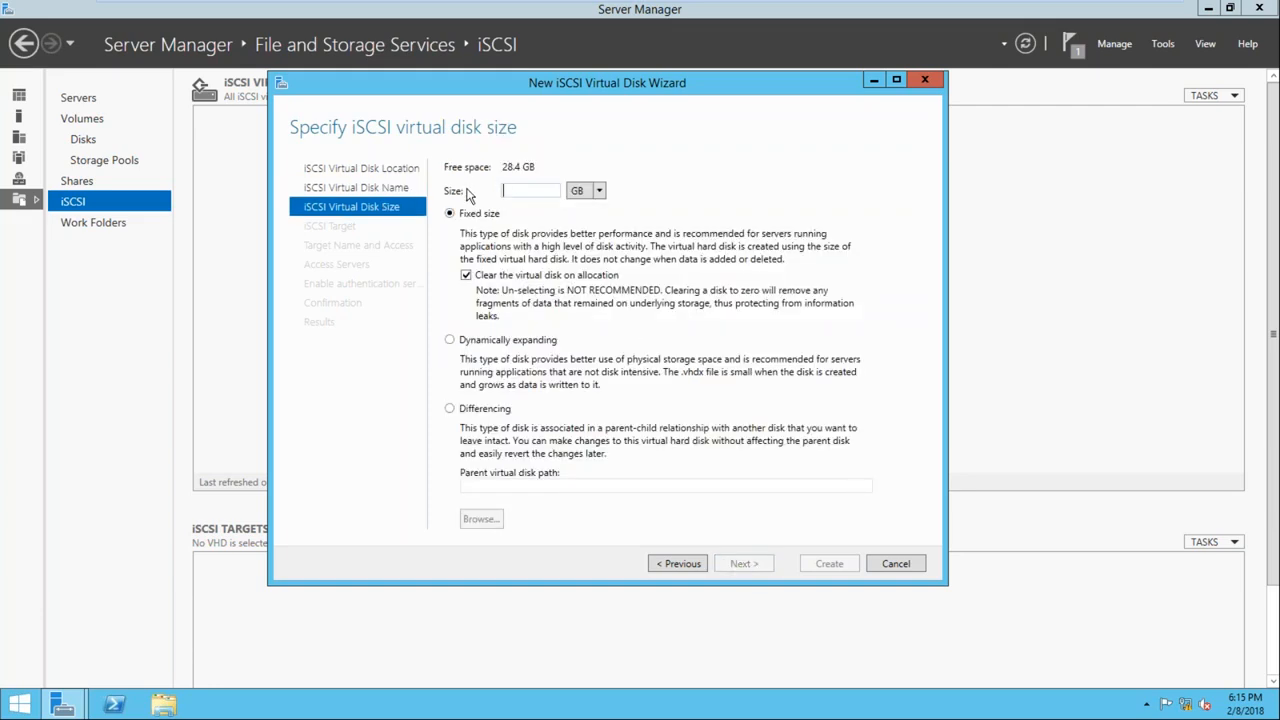
# Give the virtual disk a fixed size of 1 GB and assign it to a new iSCSI target named SQLSAN
pyautogui.moveTo(589, 80); pyautogui.dragTo(642, 103)
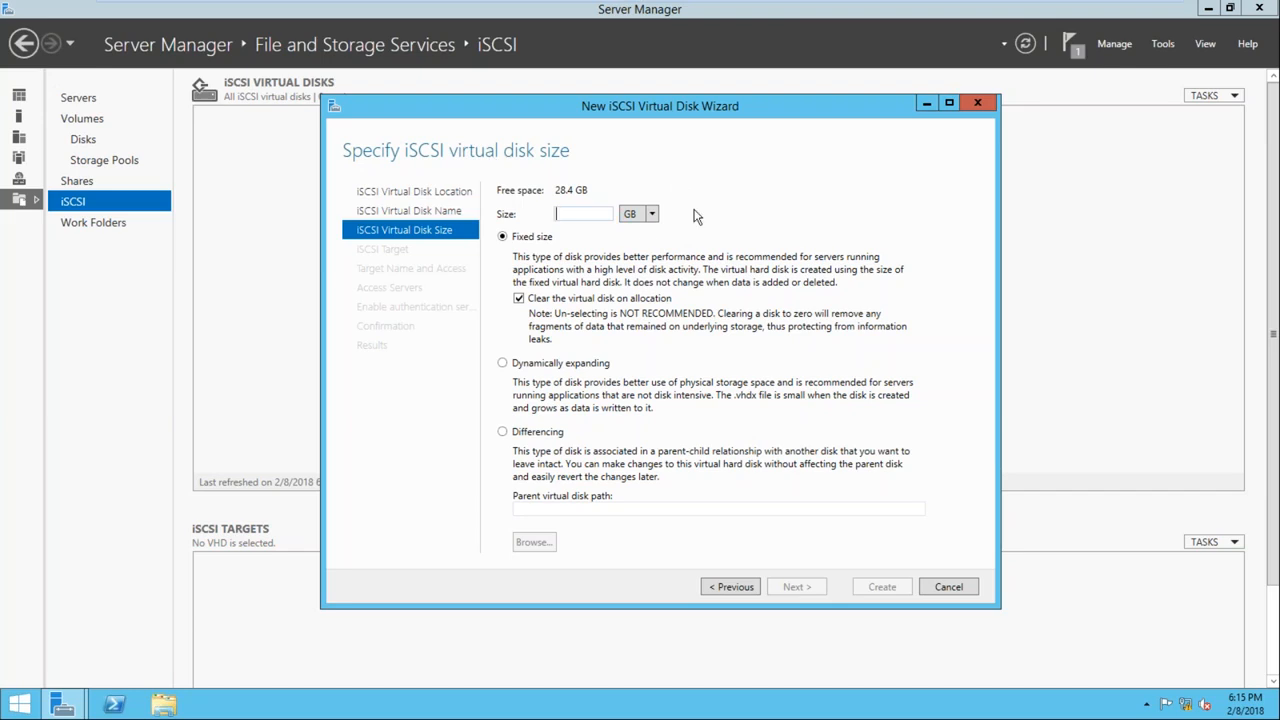
pyautogui.write('1')
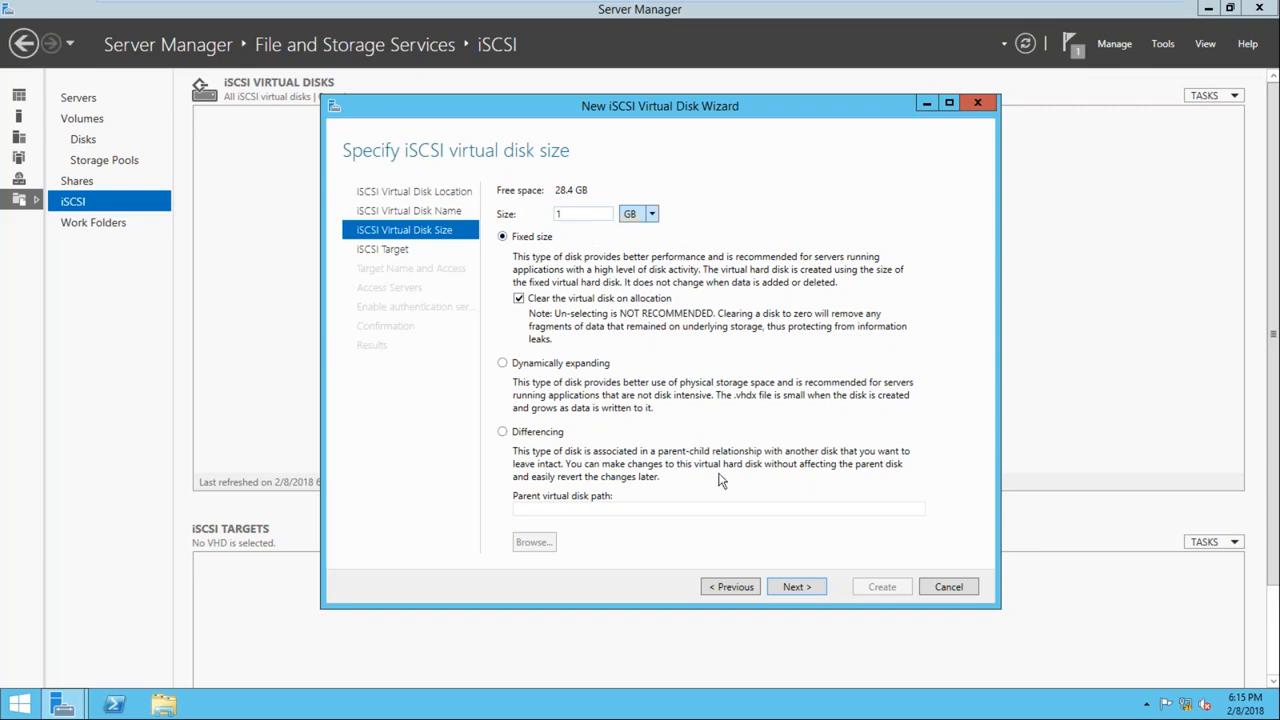
pyautogui.click(797, 587)
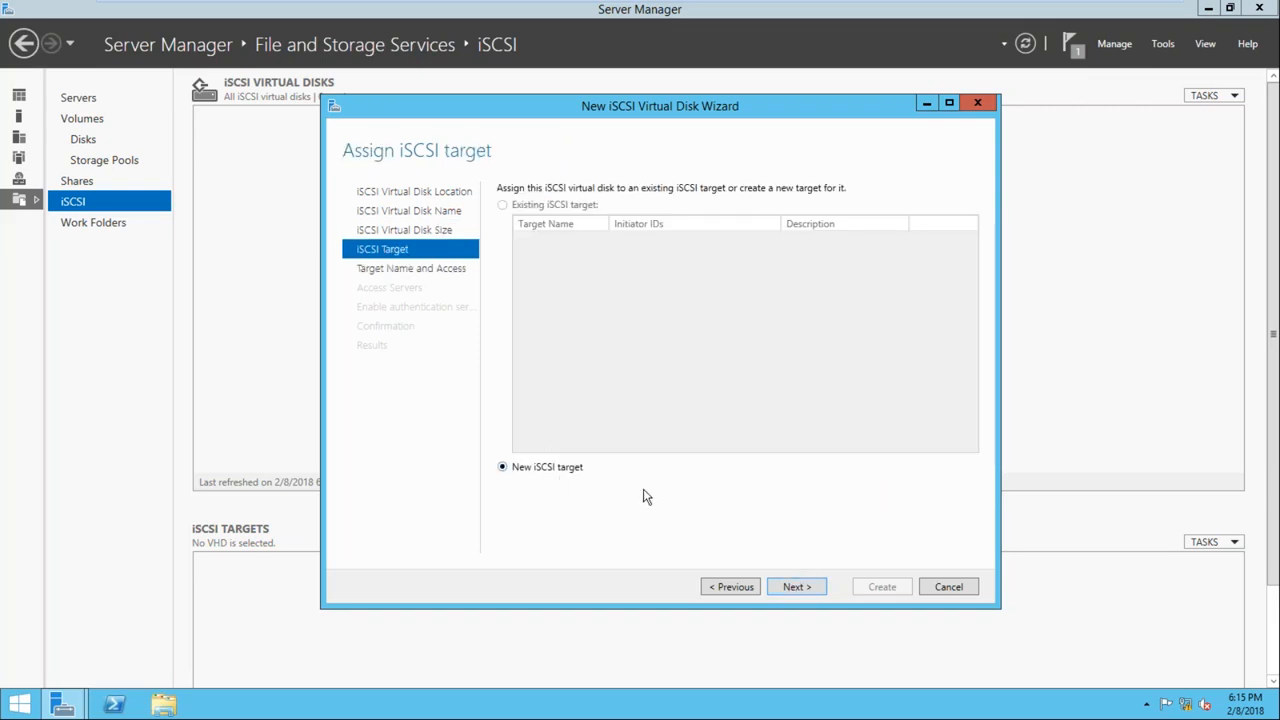
pyautogui.click(793, 588)
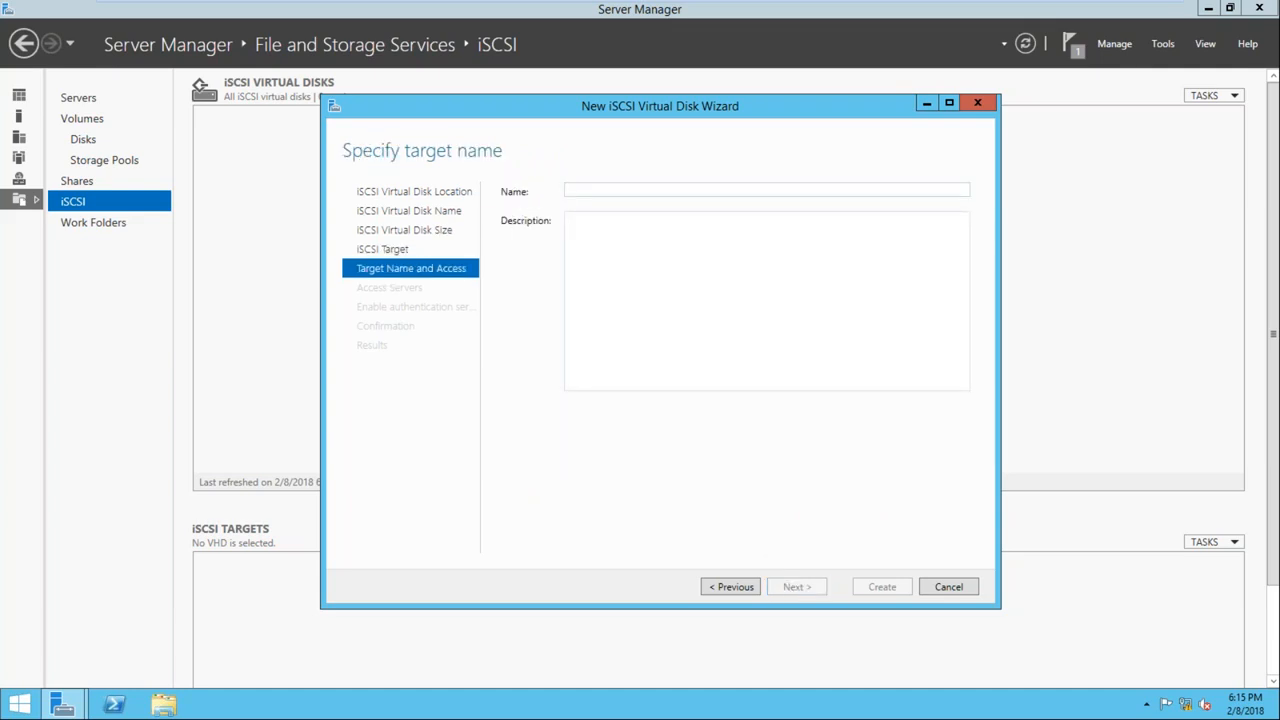
pyautogui.write('SQLSAN')
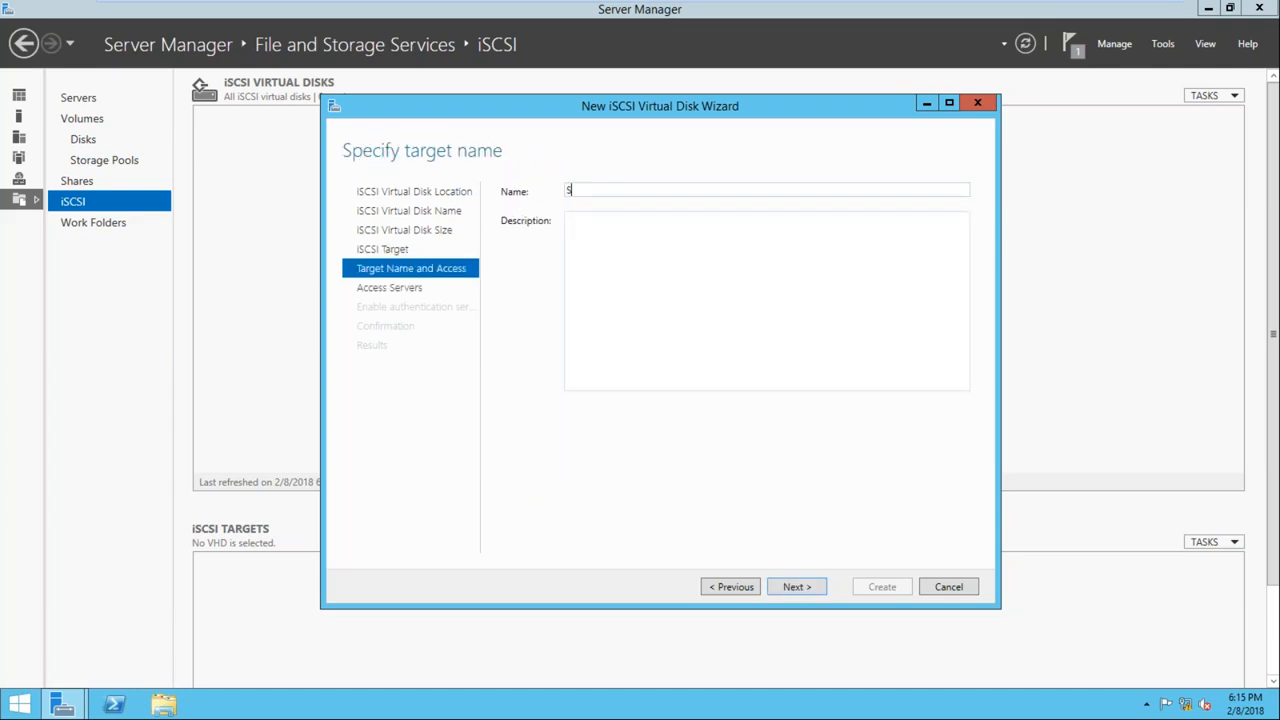
pyautogui.click(804, 588)
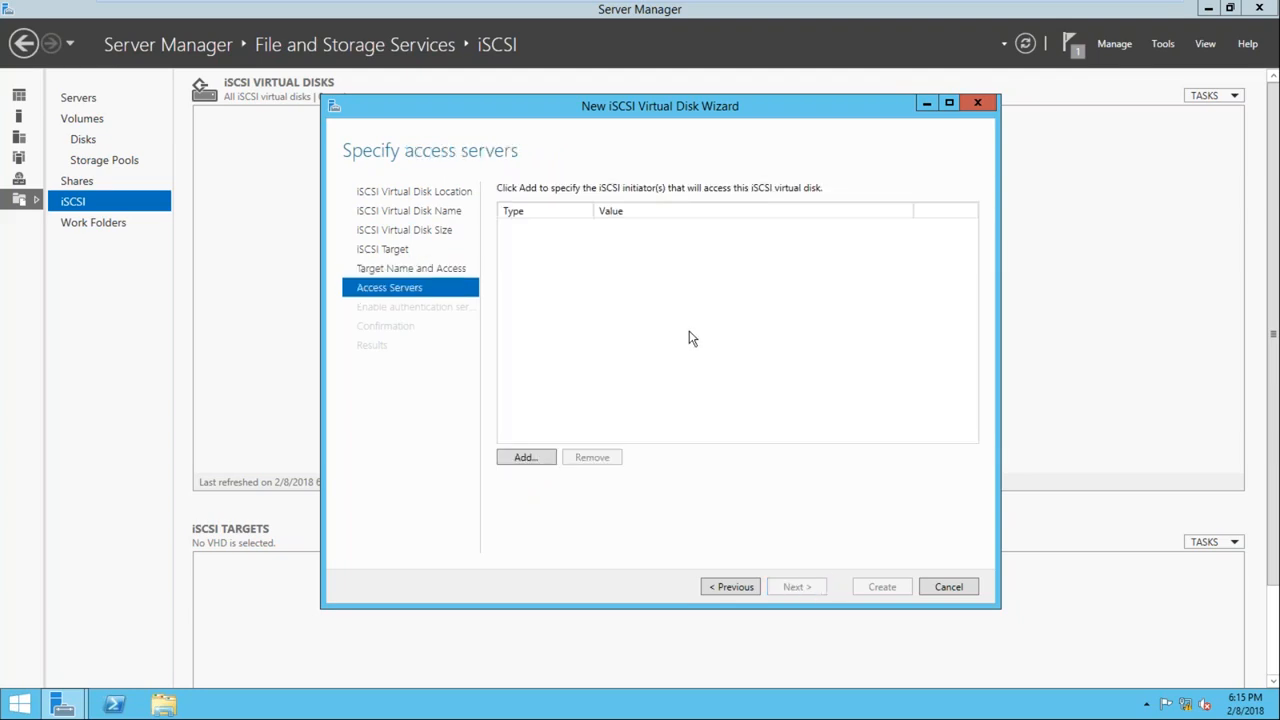
# Add an access server for the target, identified by the IP address 192.168.1.101
pyautogui.click(540, 457)
pyautogui.moveTo(360, 139); pyautogui.dragTo(740, 175)
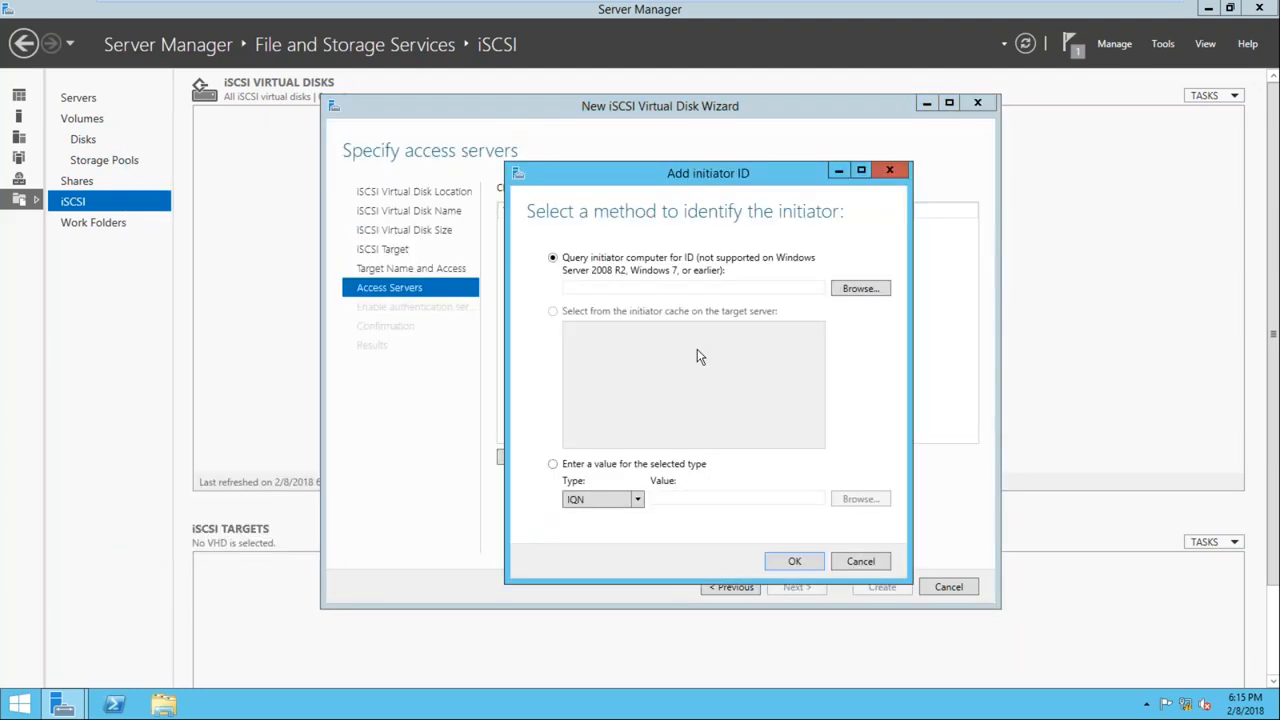
pyautogui.click(637, 499)
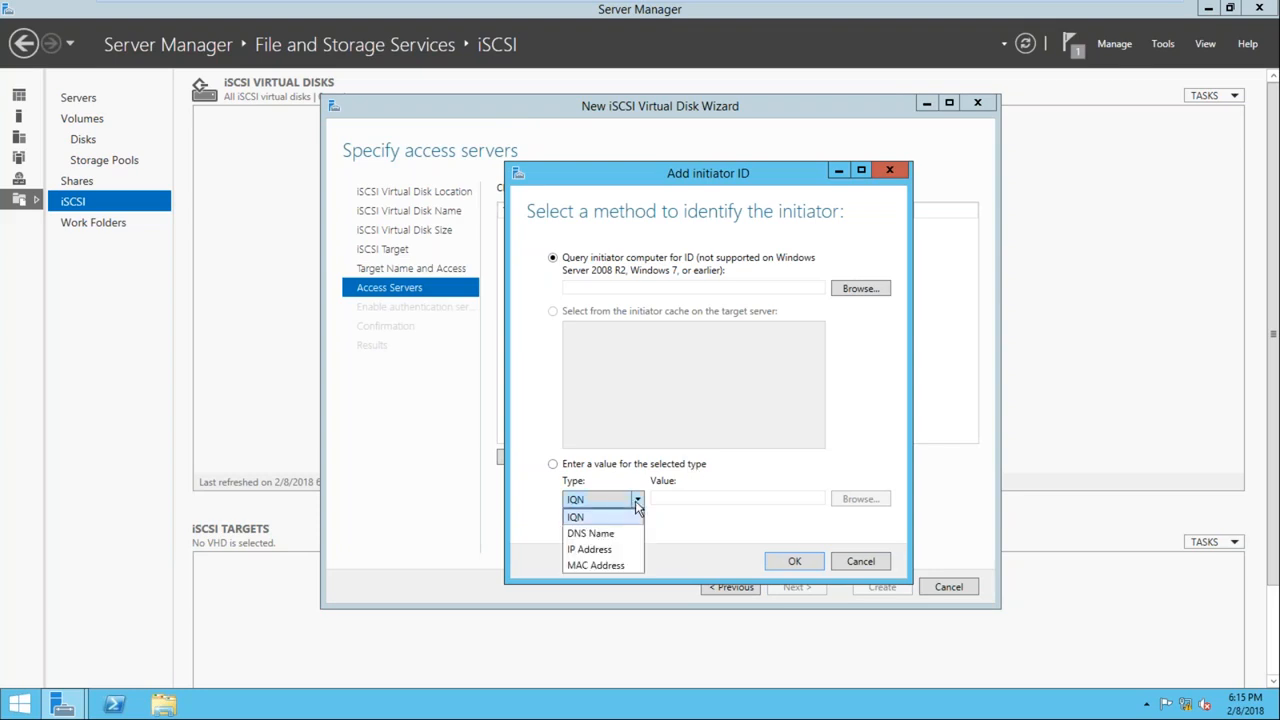
pyautogui.click(588, 550)
pyautogui.click(702, 497)
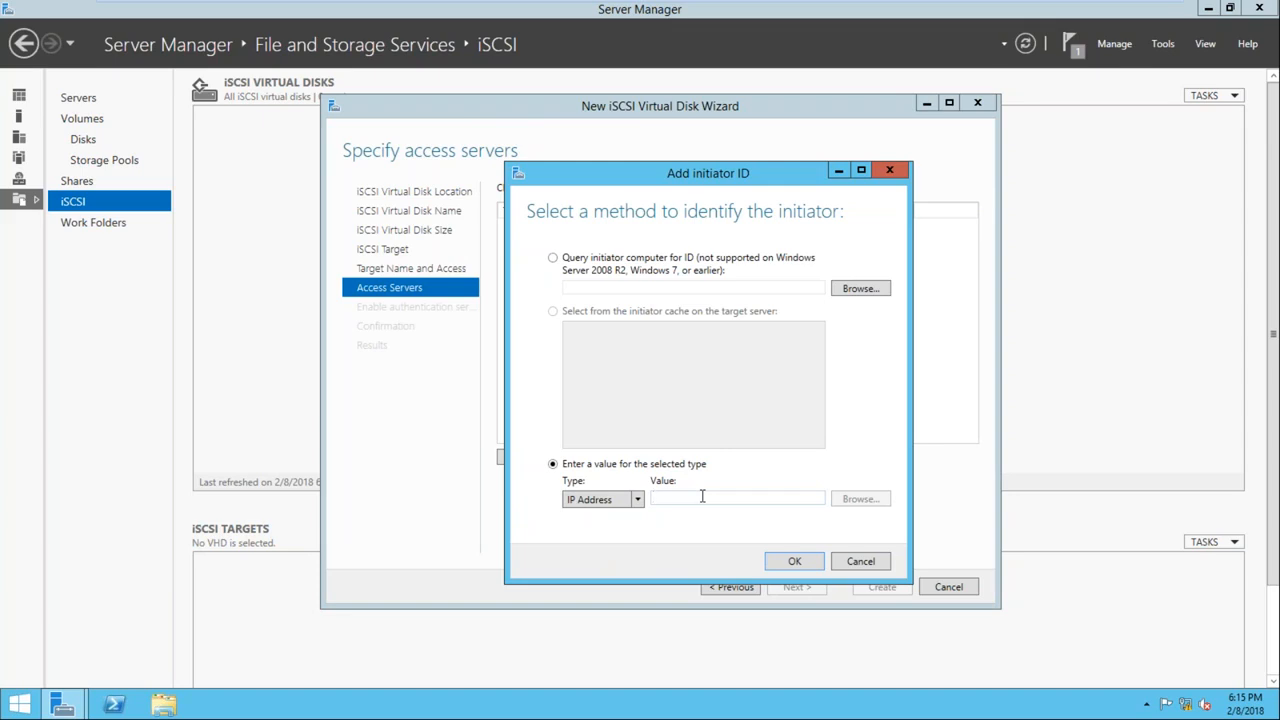
pyautogui.write('192')
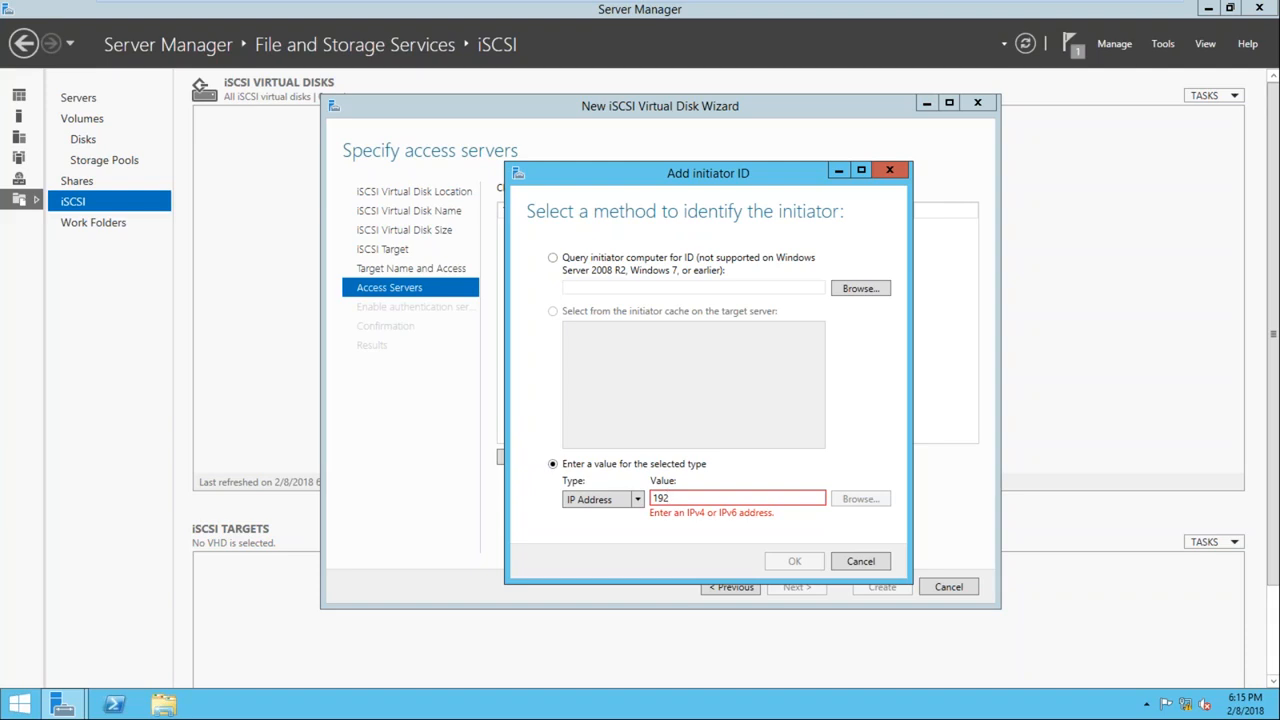
pyautogui.write('.168.1.101')
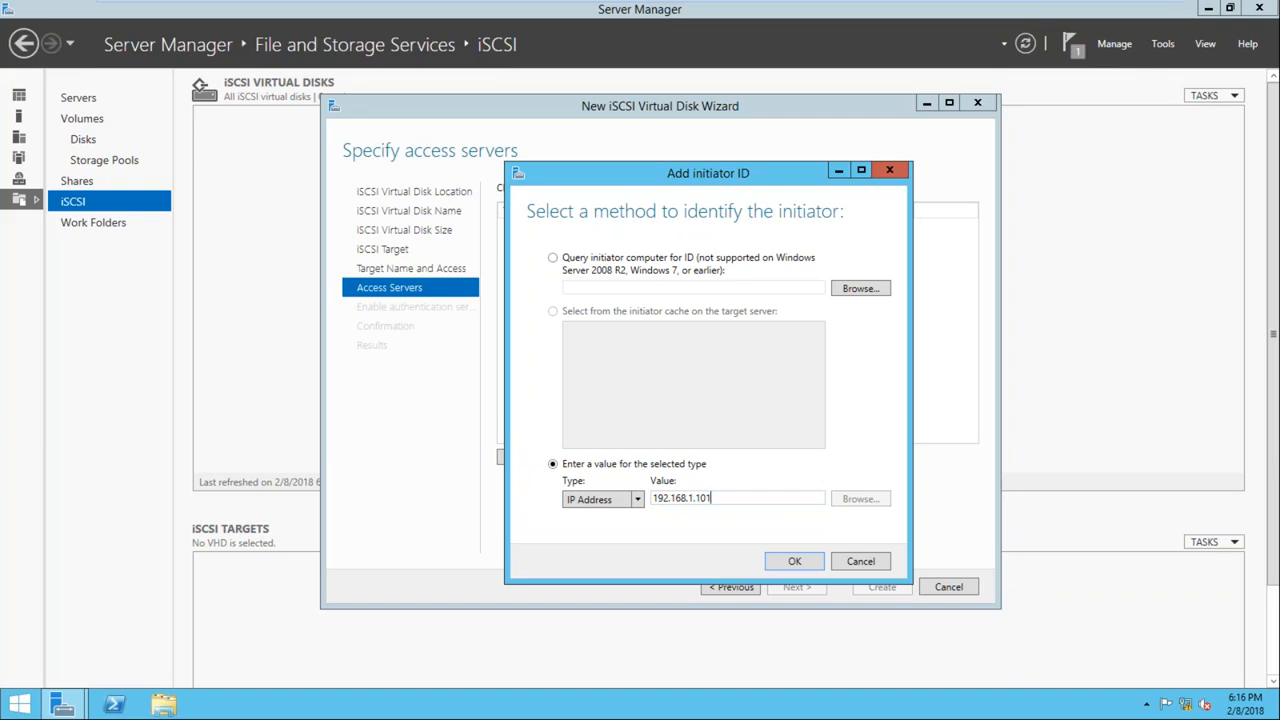
pyautogui.click(795, 562)
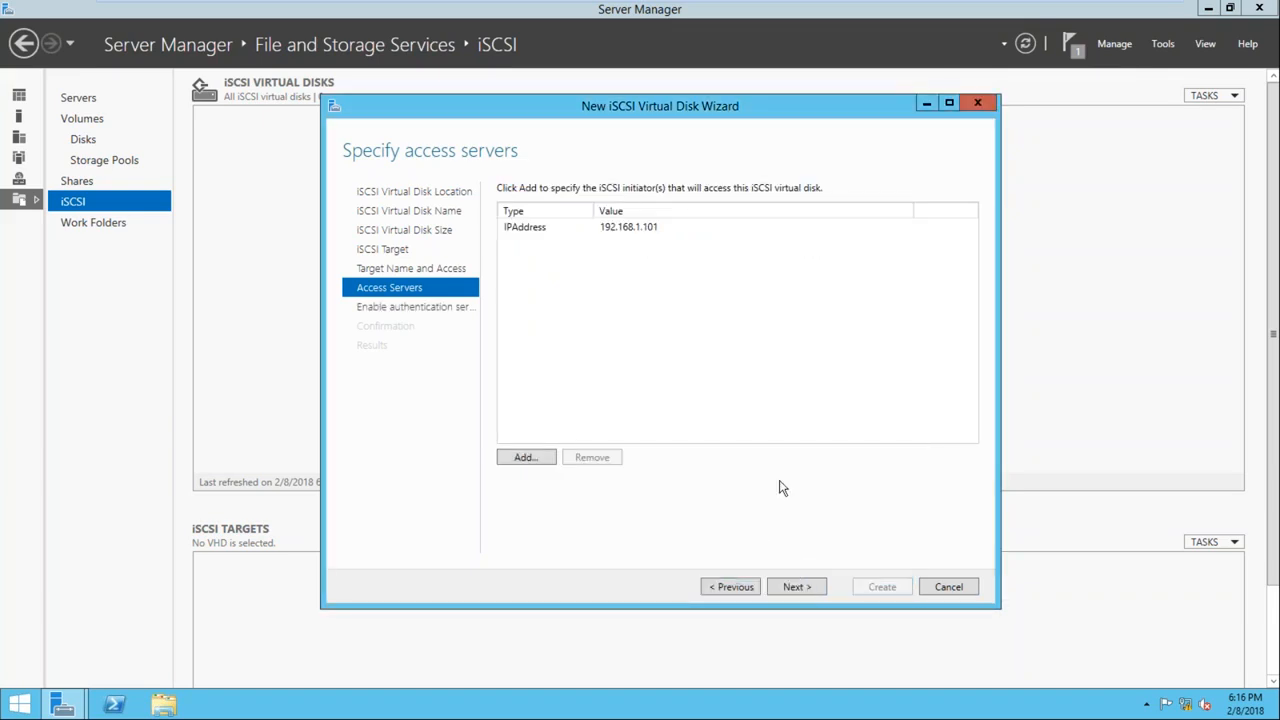
# Add a second access server for the target, identified by the IP address 192.168.1.102
pyautogui.click(522, 460)
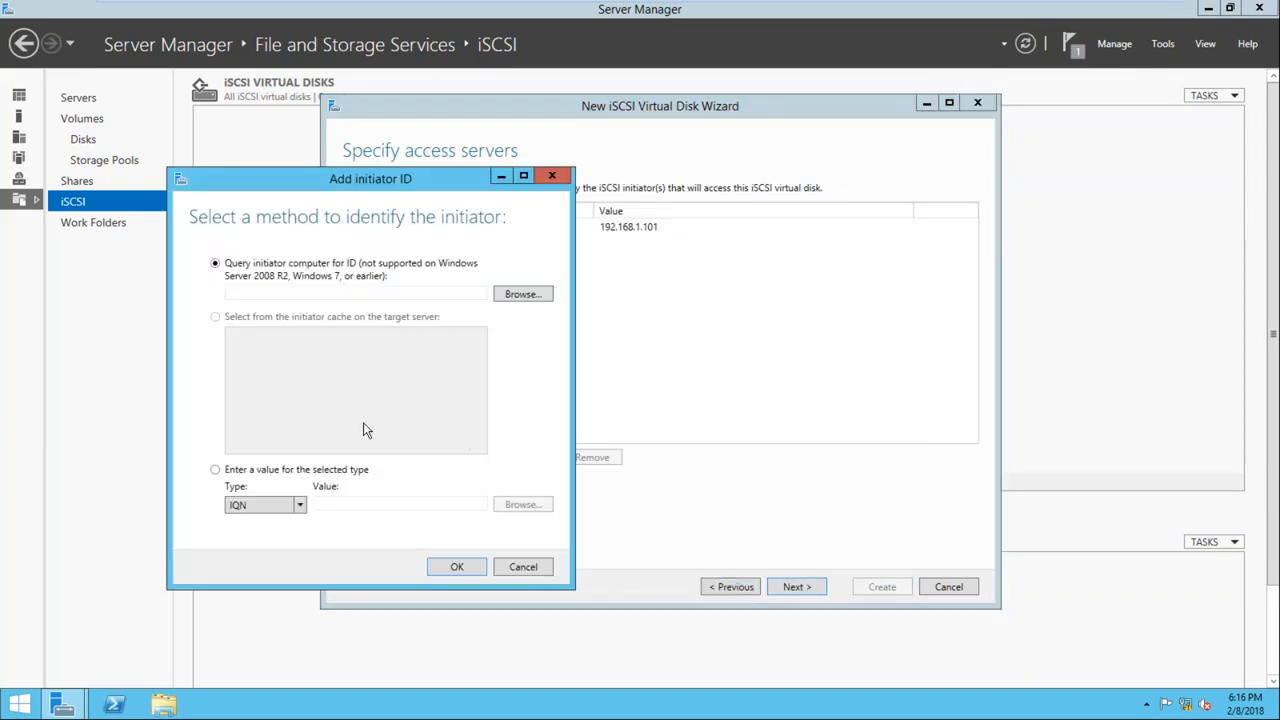
pyautogui.click(299, 505)
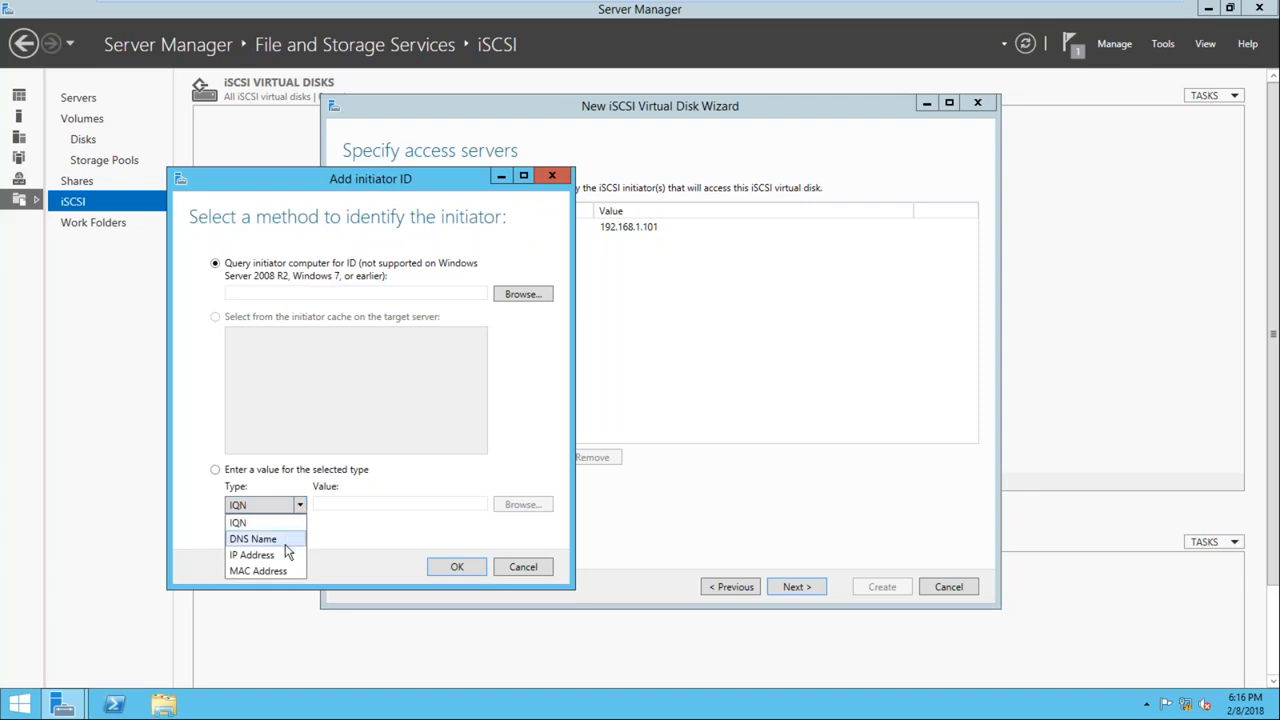
pyautogui.click(289, 554)
pyautogui.click(358, 503)
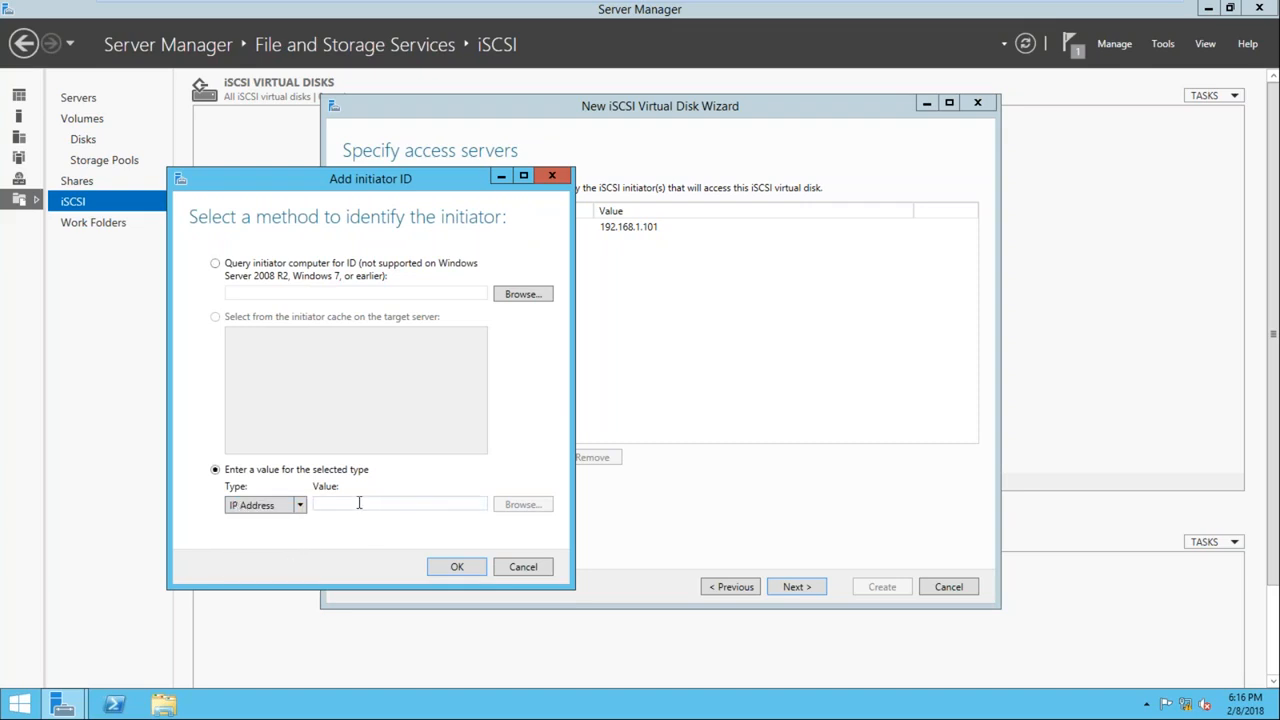
pyautogui.write('192.168.1.102')
pyautogui.click(451, 570)
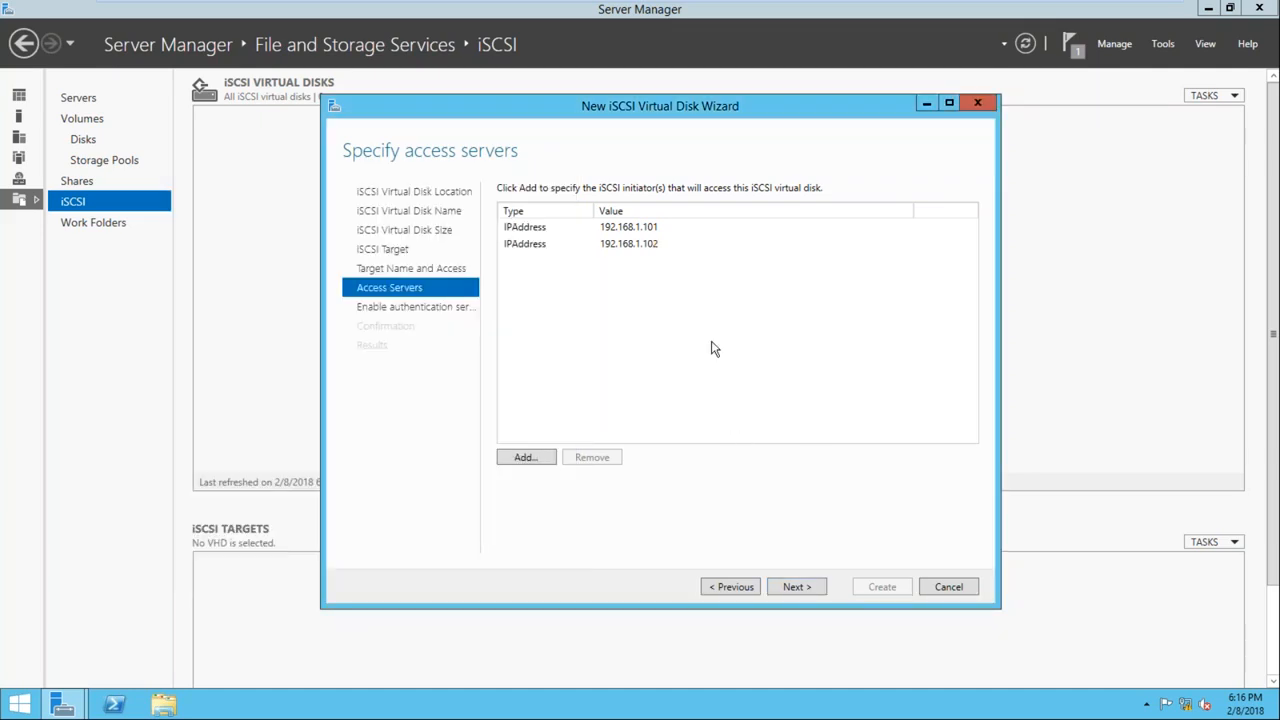
# Leave CHAP and reverse CHAP disabled and create the QRM1 iSCSI virtual disk
pyautogui.click(797, 587)
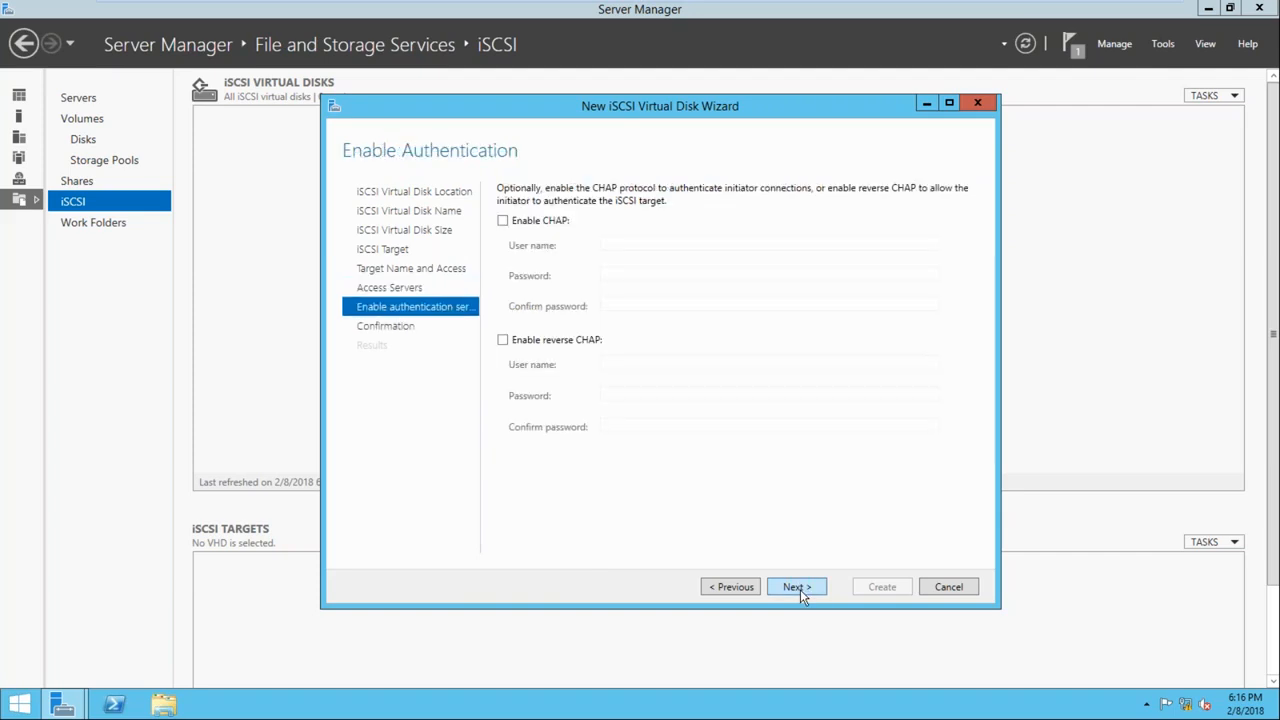
pyautogui.click(800, 589)
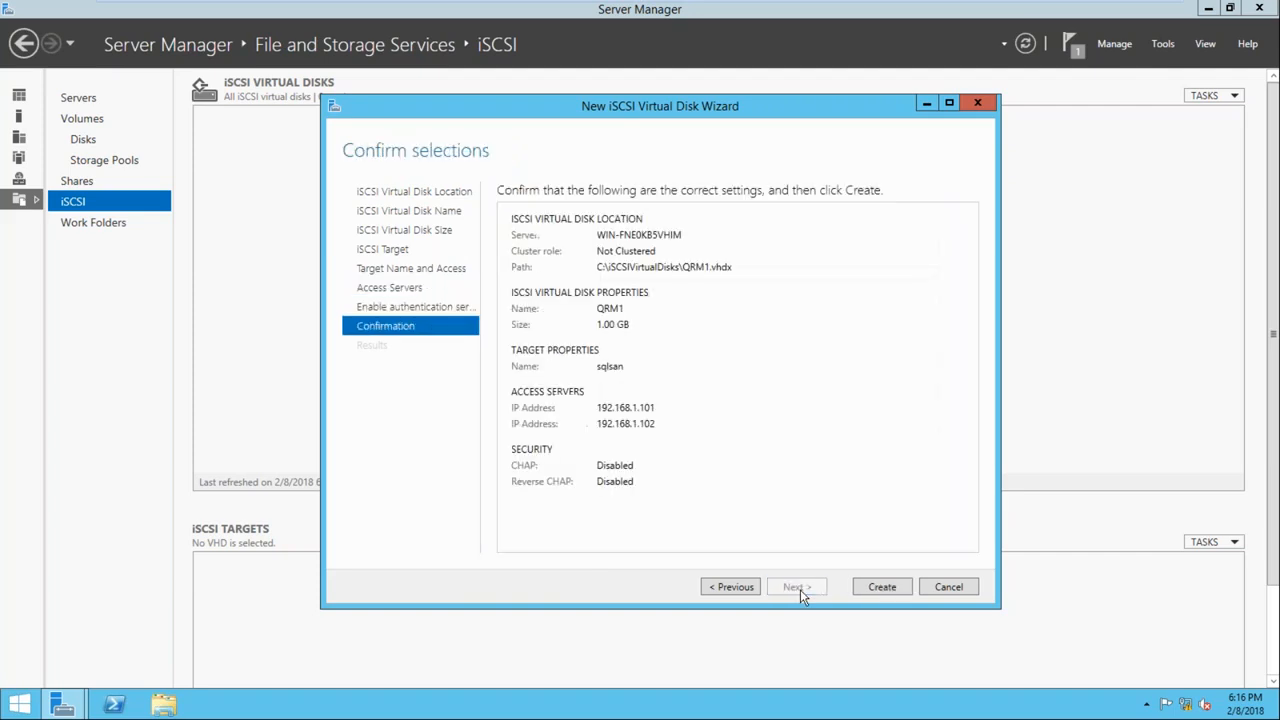
pyautogui.click(881, 590)
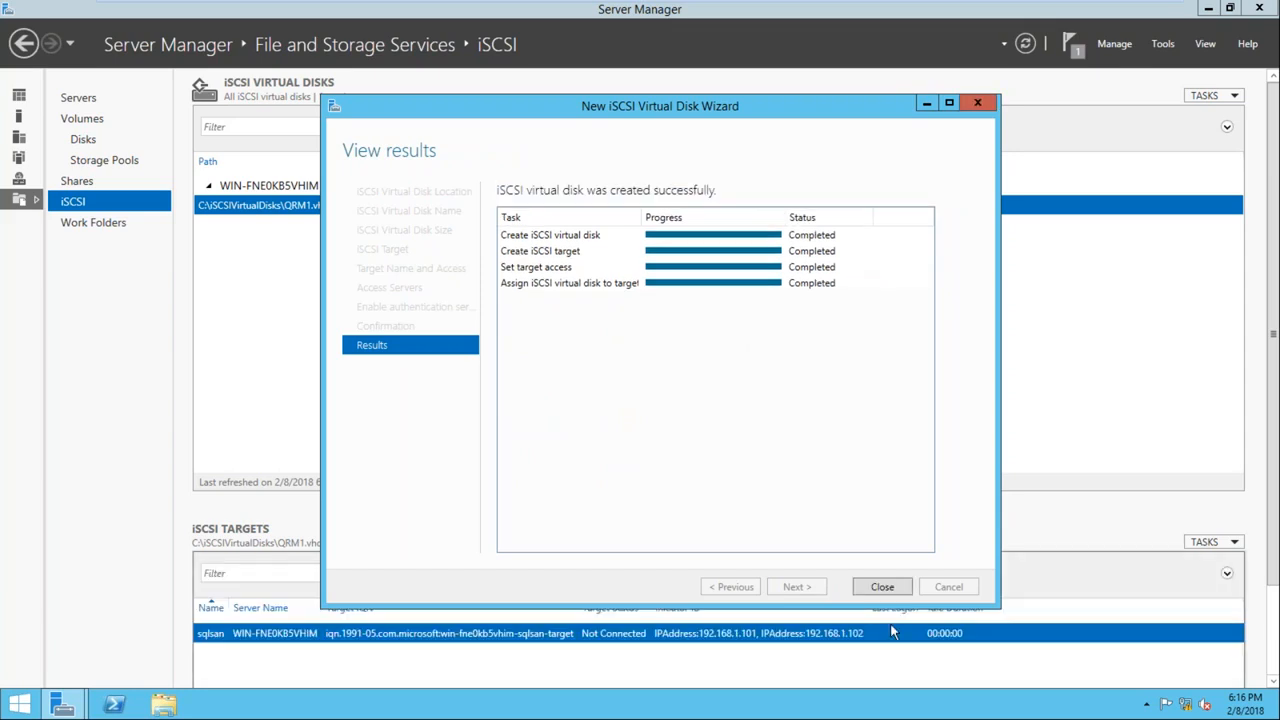
# Close the finished wizard and start another iSCSI virtual disk on volume C: named SQL1
pyautogui.click(880, 588)
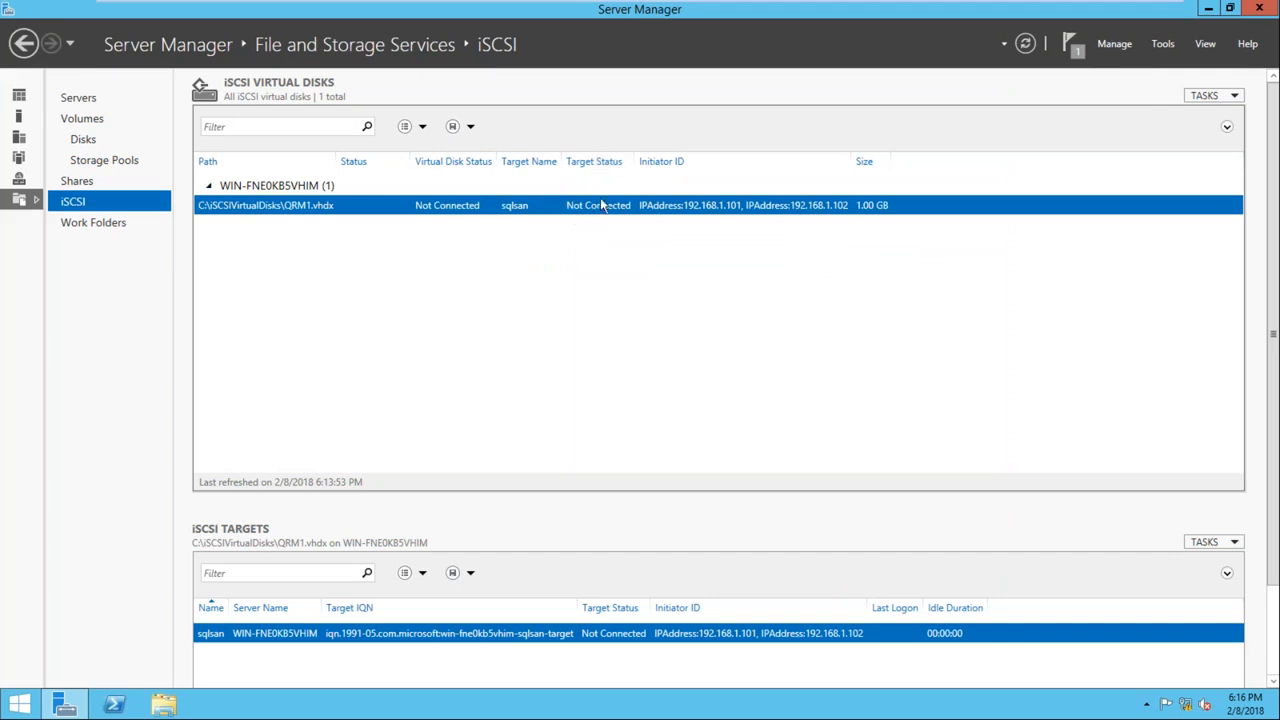
pyautogui.click(1236, 99)
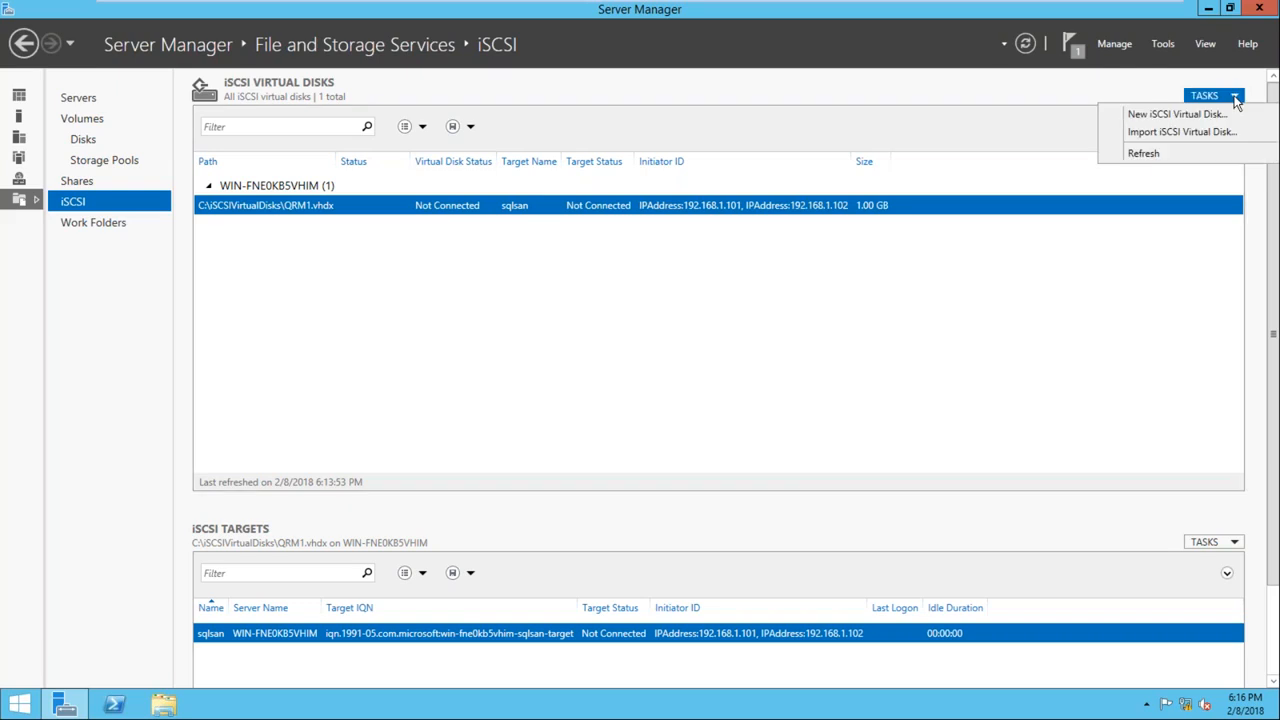
pyautogui.click(1178, 115)
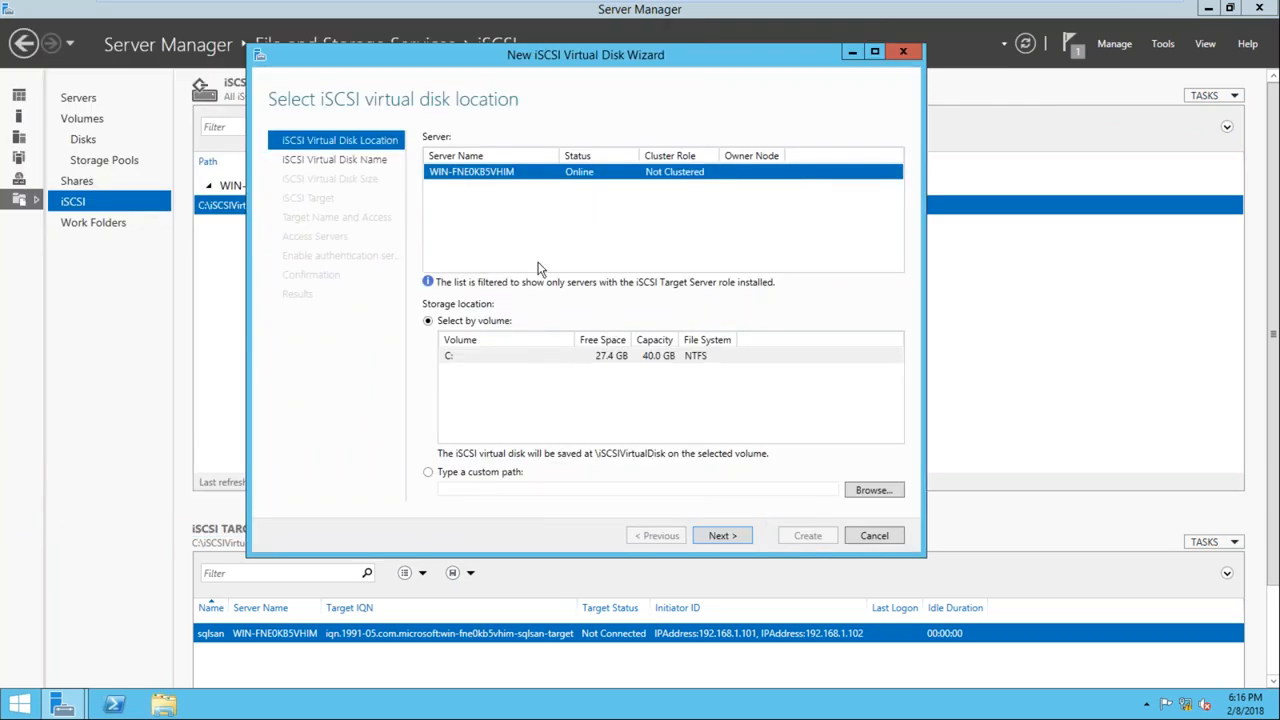
pyautogui.click(735, 540)
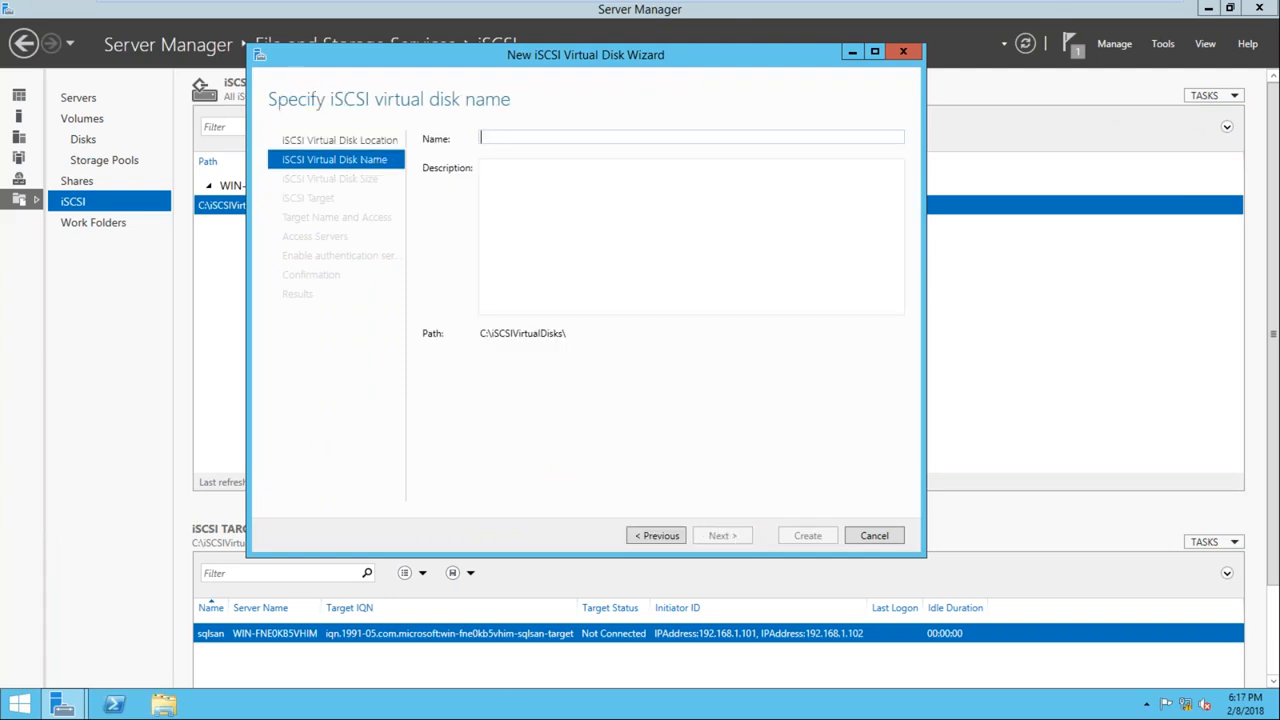
pyautogui.write('SQL1')
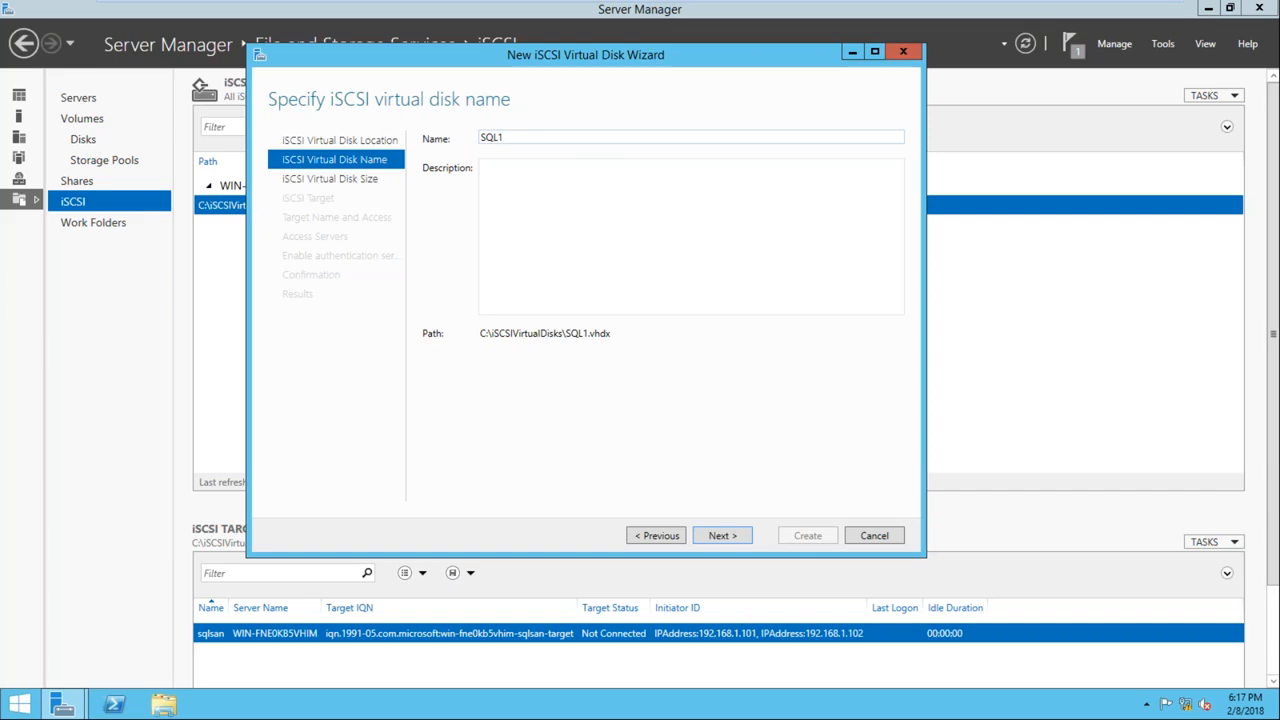
pyautogui.click(728, 537)
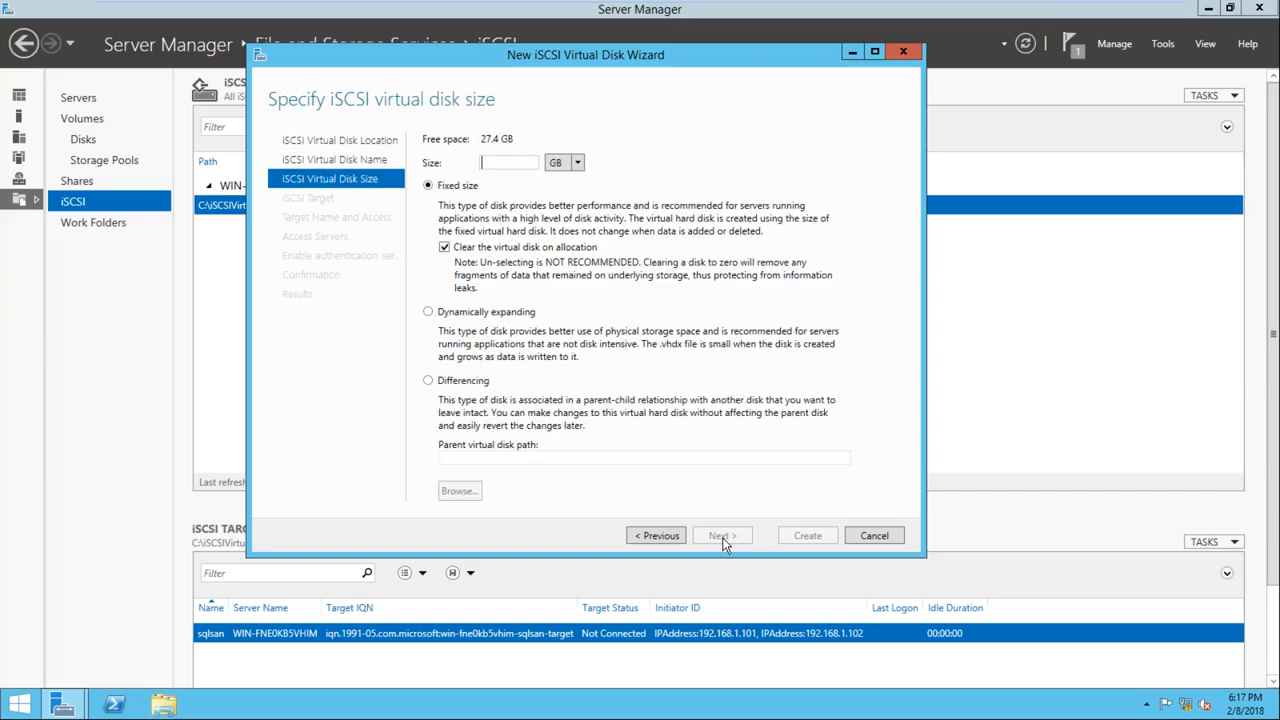
# Give the SQL1 disk a fixed size of 5 GB, assign it to the existing sqlsan target and create it
pyautogui.click(485, 163)
pyautogui.write('5')
pyautogui.click(719, 536)
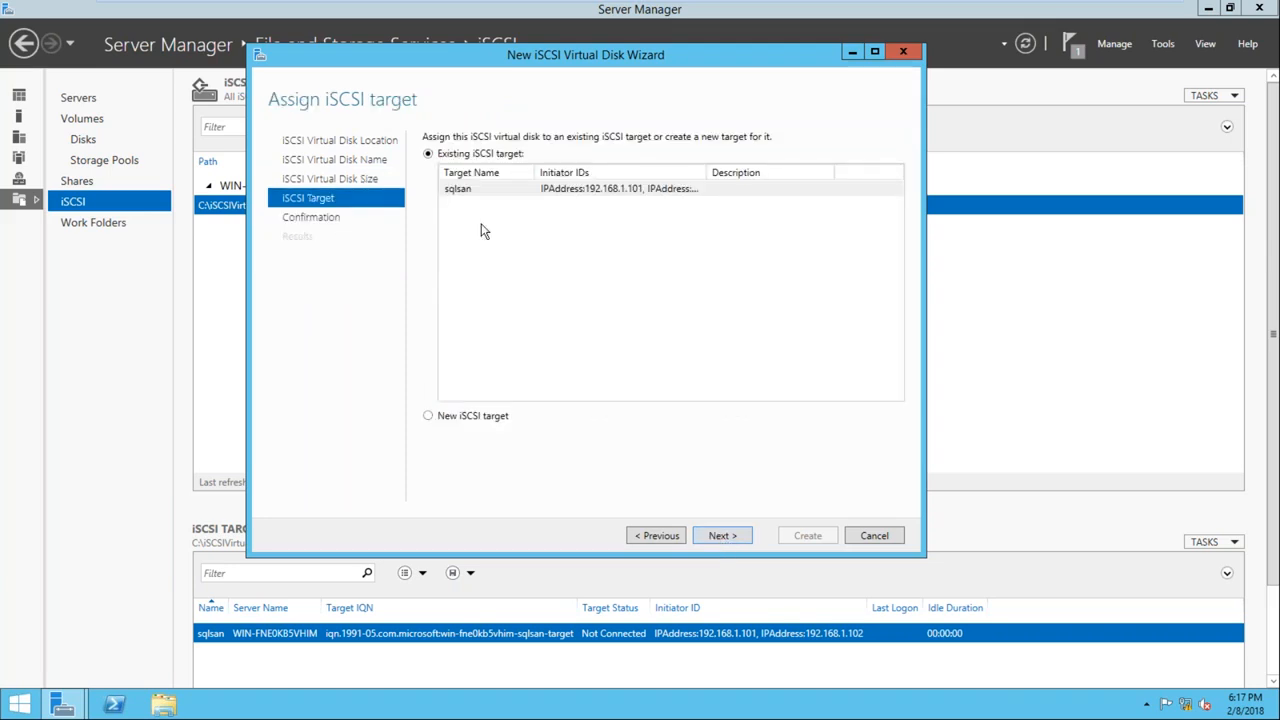
pyautogui.click(481, 189)
pyautogui.click(721, 537)
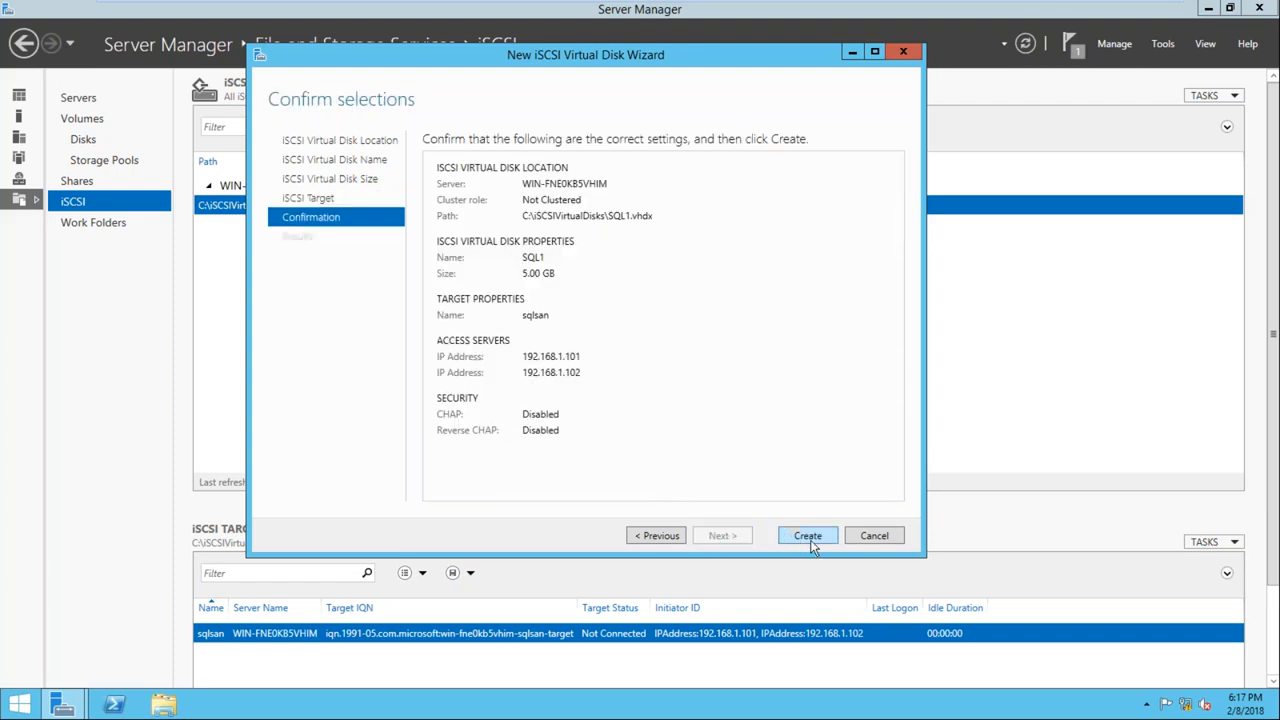
pyautogui.click(808, 536)
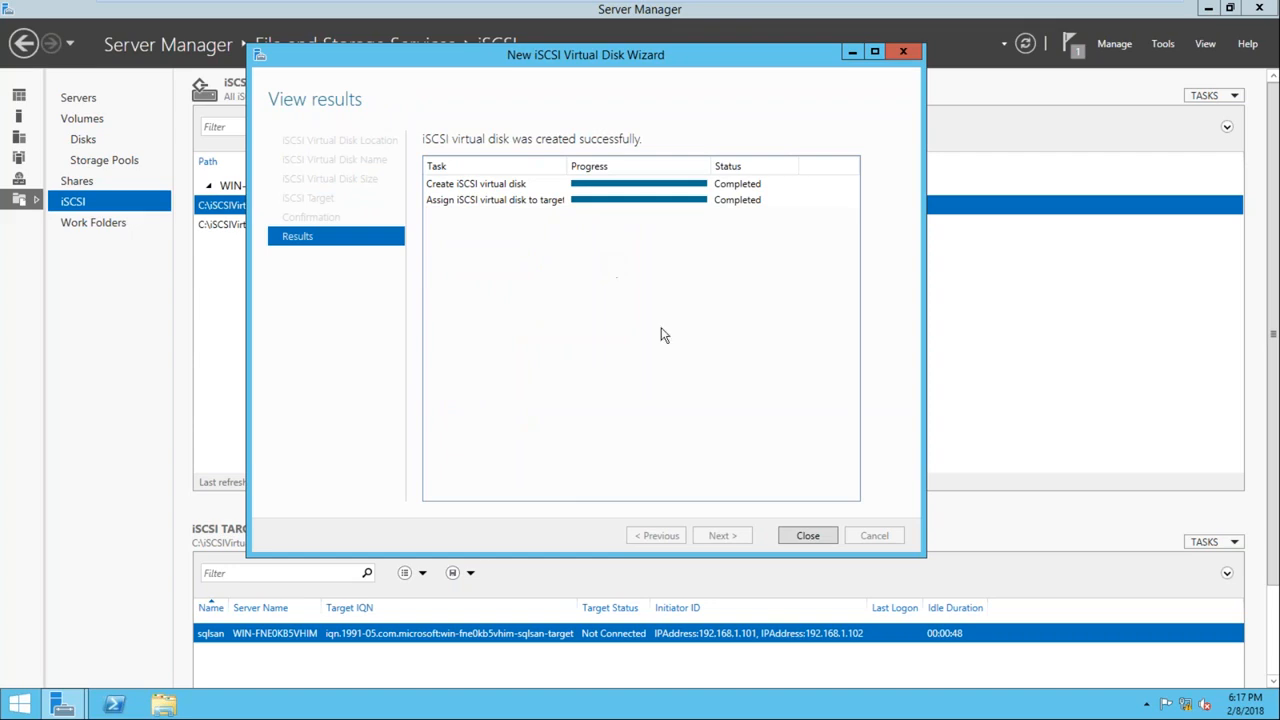
pyautogui.click(810, 538)
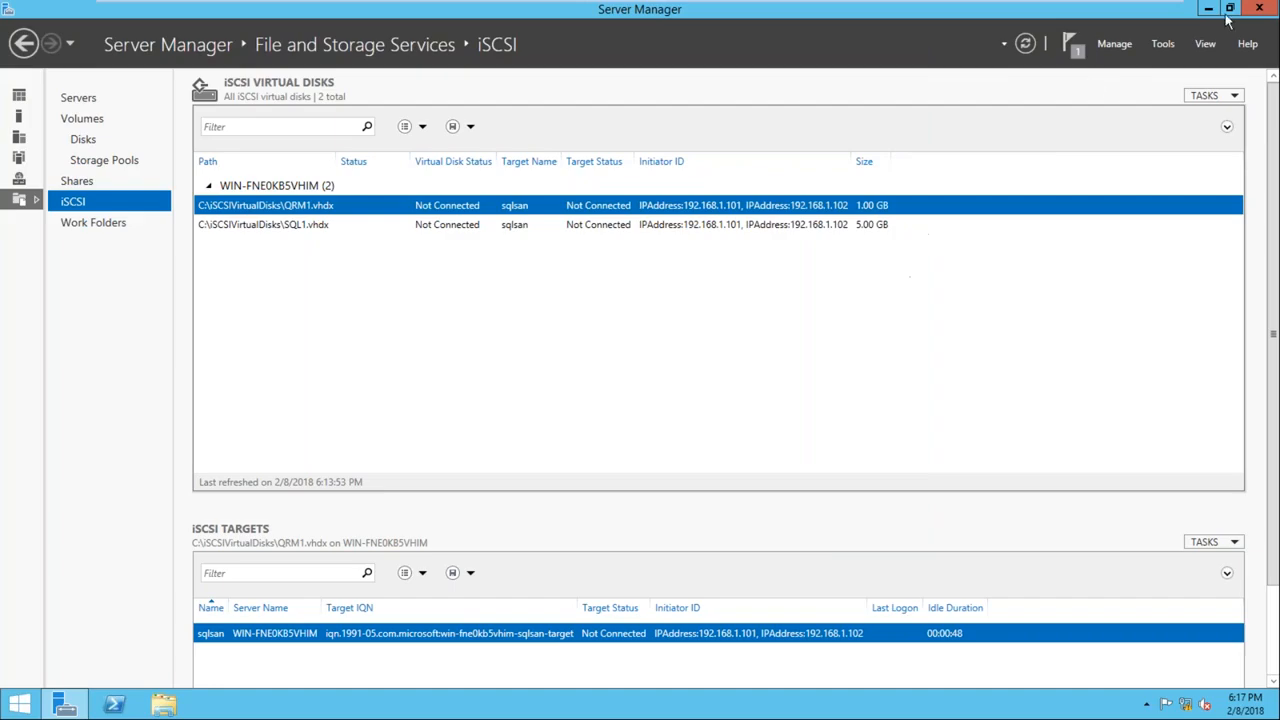
# Close Server Manager on SQLDC, switch to the Node virtual machine and shut down its guest operating system
pyautogui.click(1258, 12)
pyautogui.moveTo(1094, 9)
pyautogui.click(722, 12)
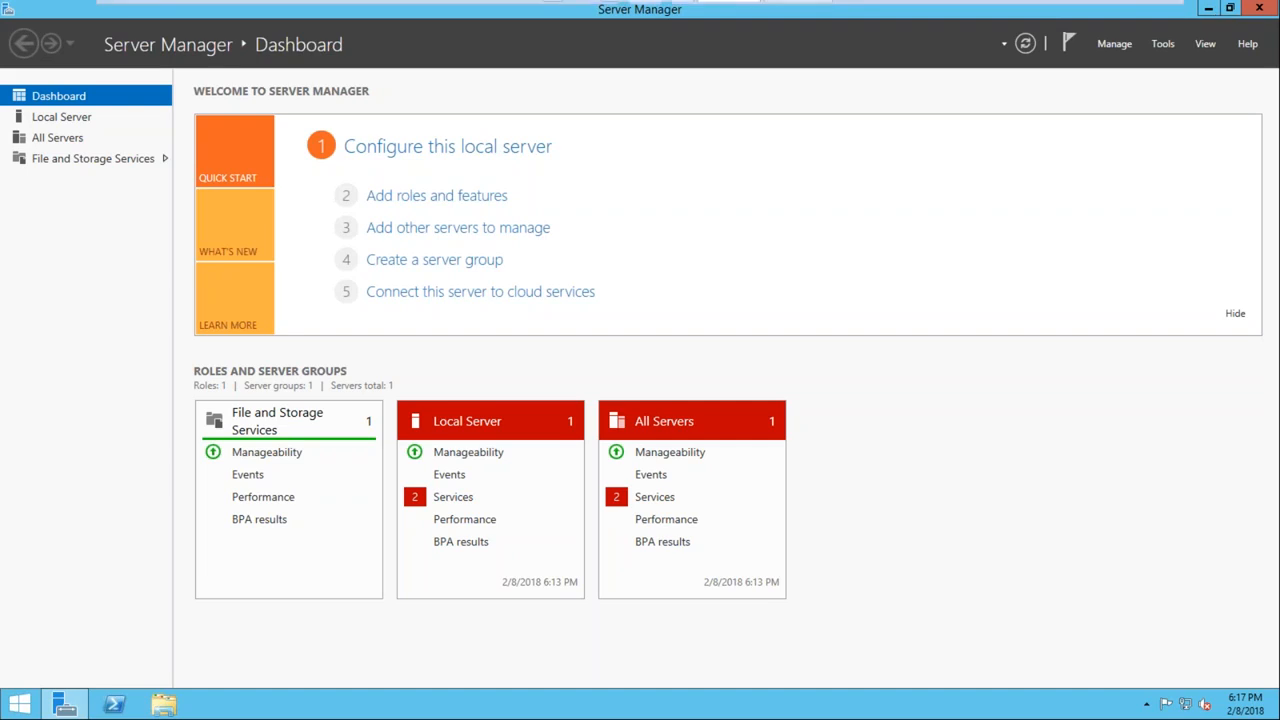
pyautogui.moveTo(1222, 5)
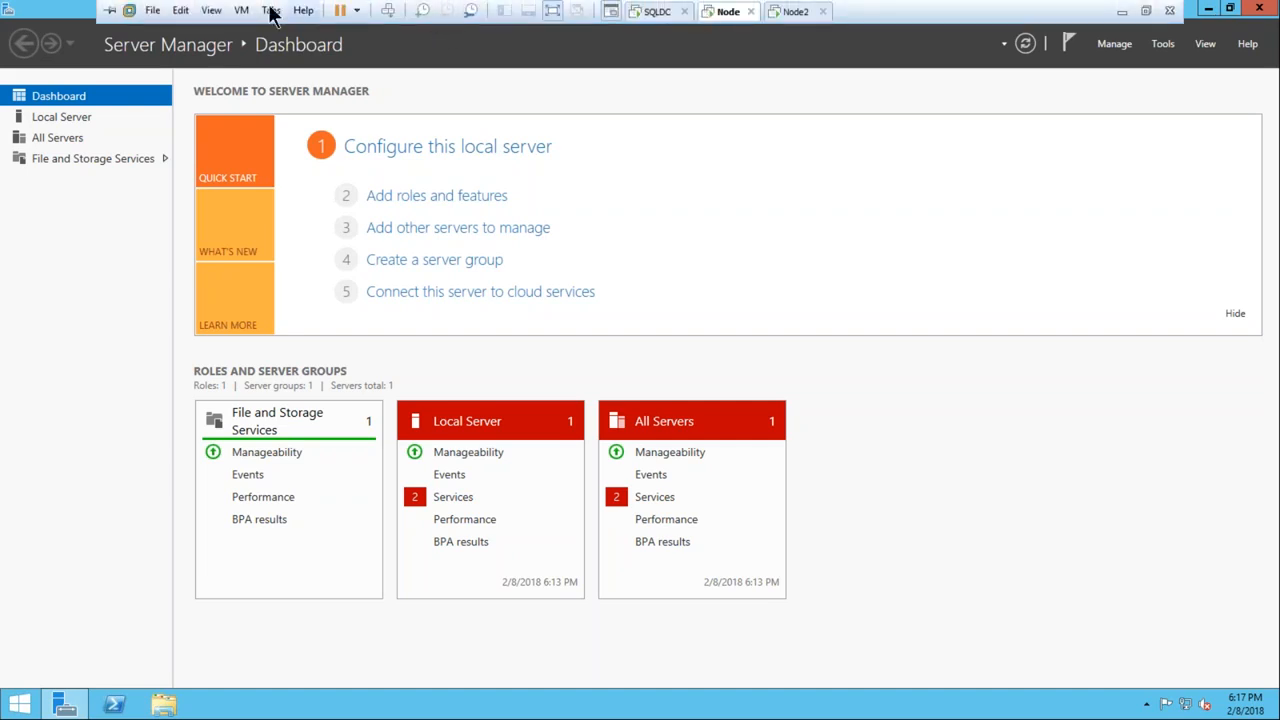
pyautogui.rightClick(735, 11)
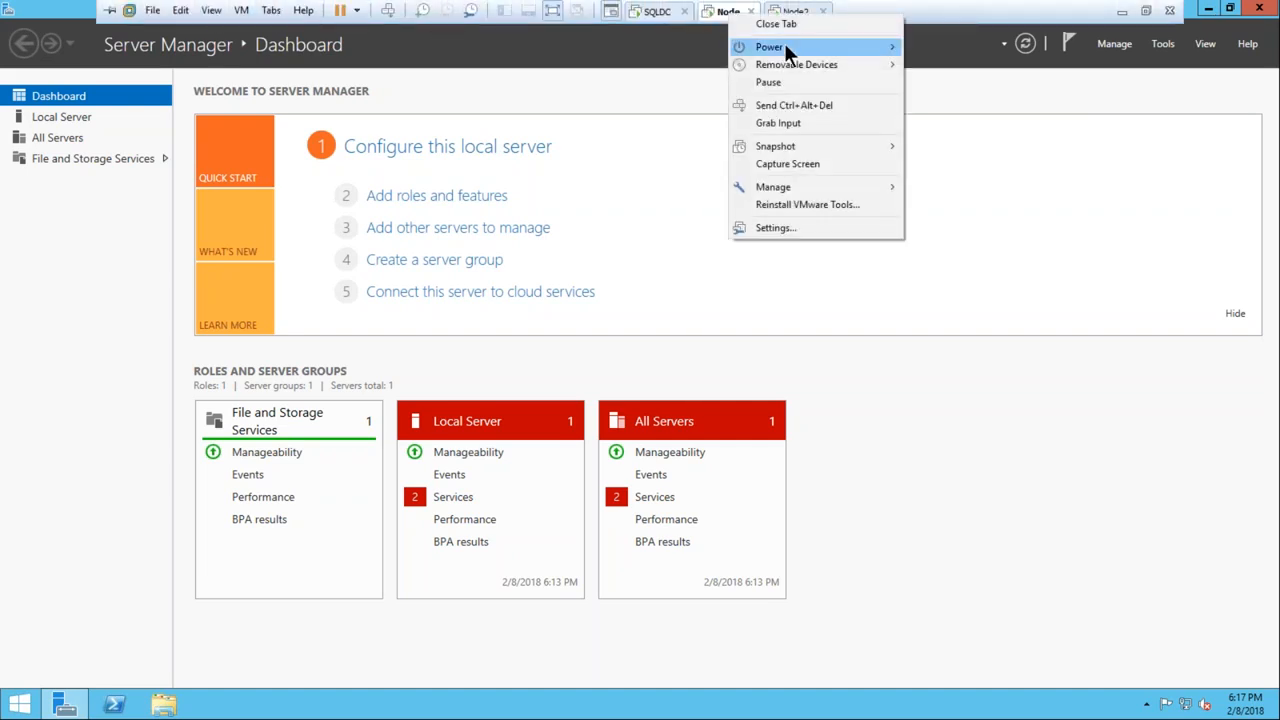
pyautogui.moveTo(788, 47)
pyautogui.click(947, 65)
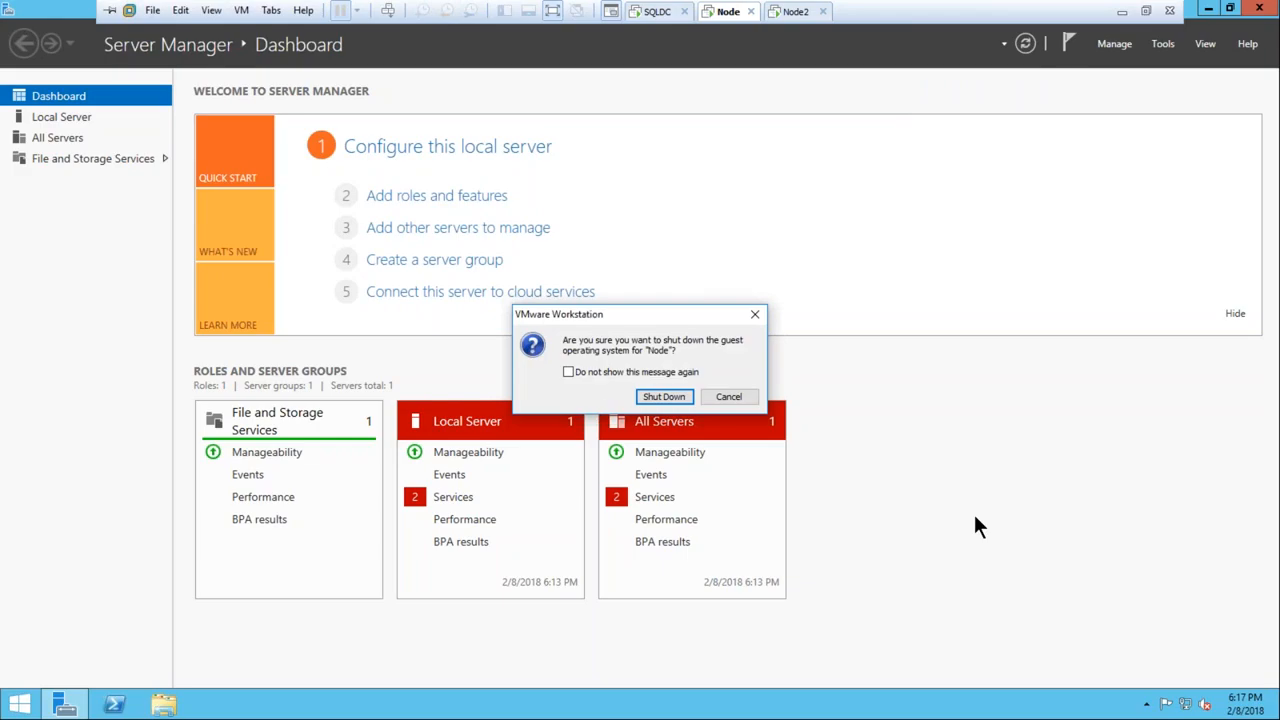
pyautogui.click(660, 396)
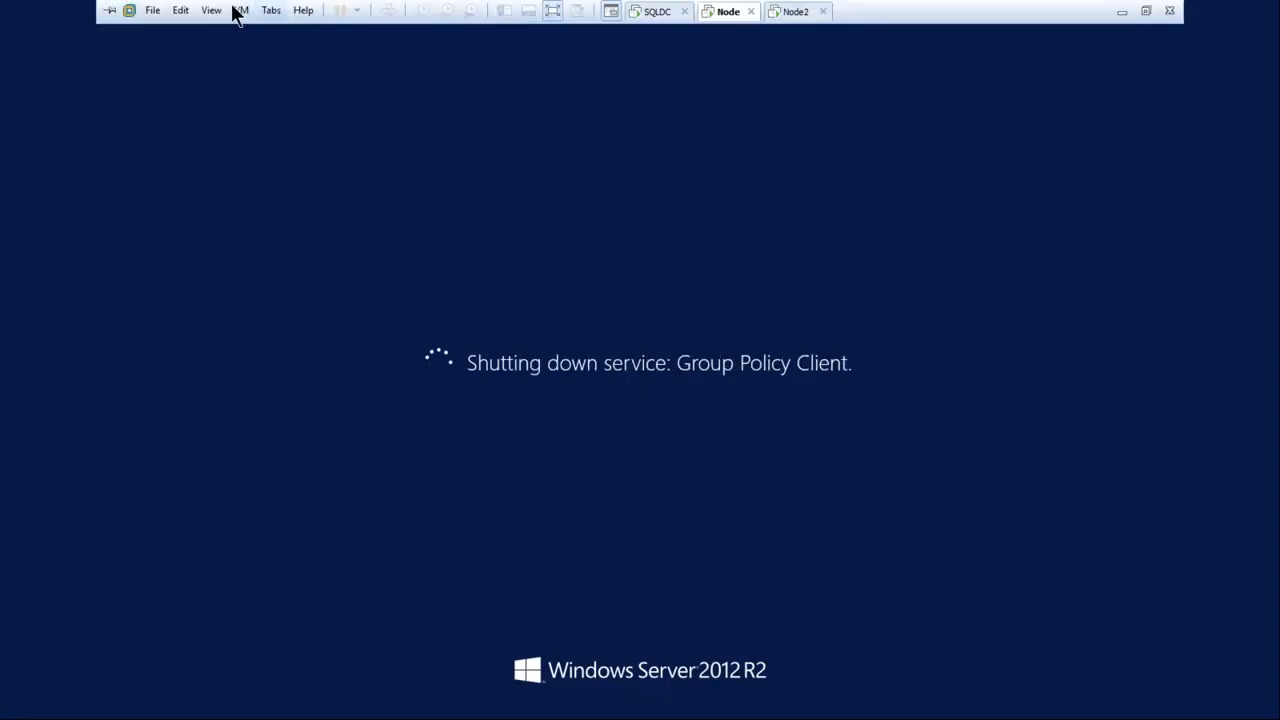
# Leave full-screen view and rename the powered-off Node virtual machine as Node1 in the library
pyautogui.click(556, 14)
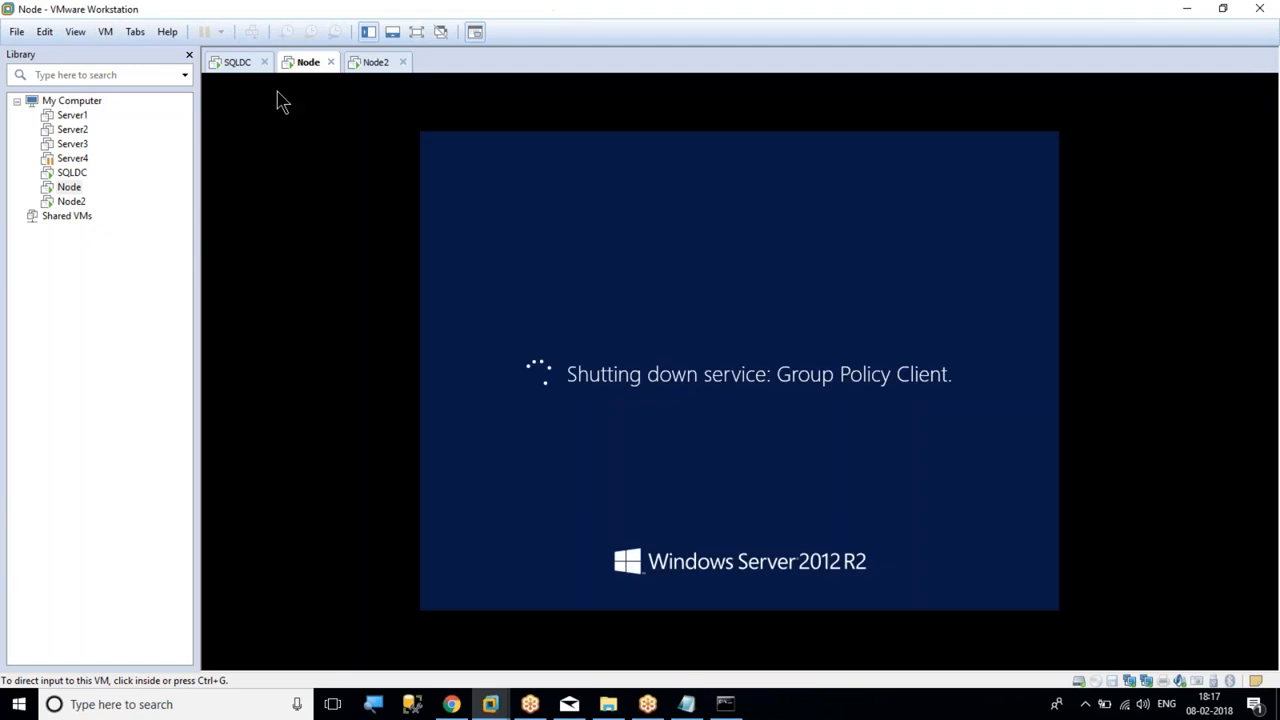
pyautogui.rightClick(67, 187)
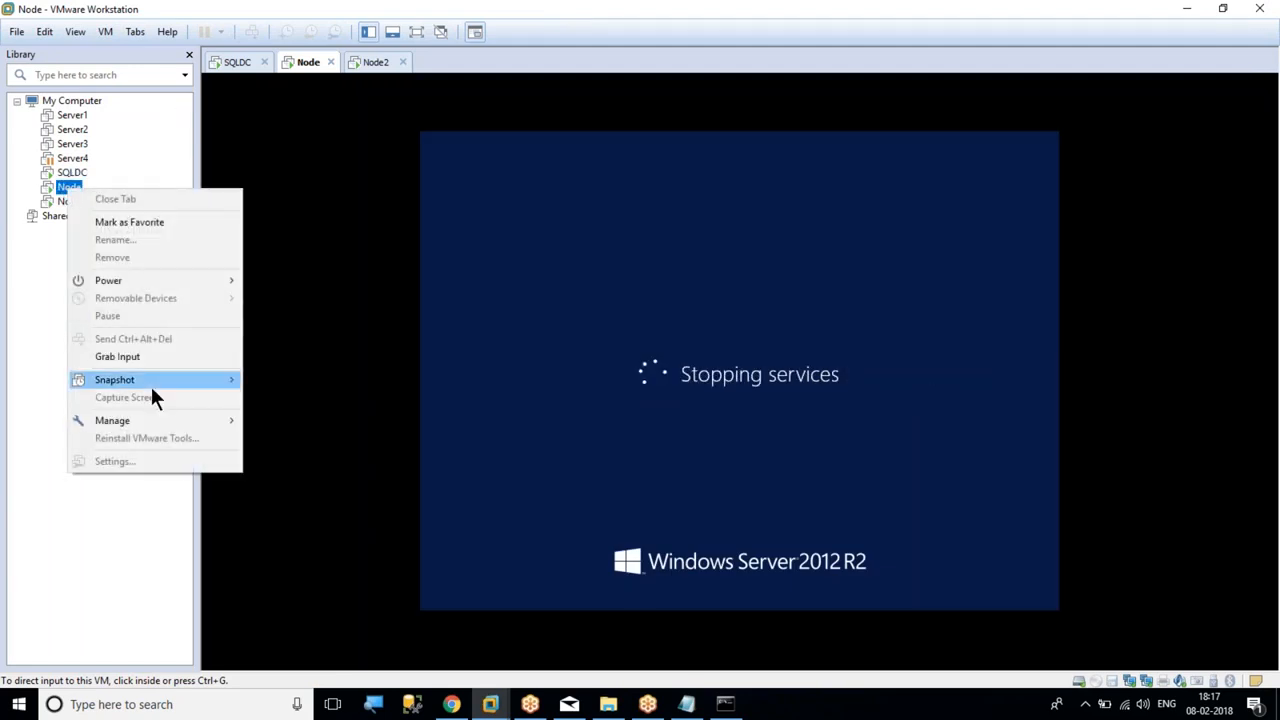
pyautogui.click(20, 288)
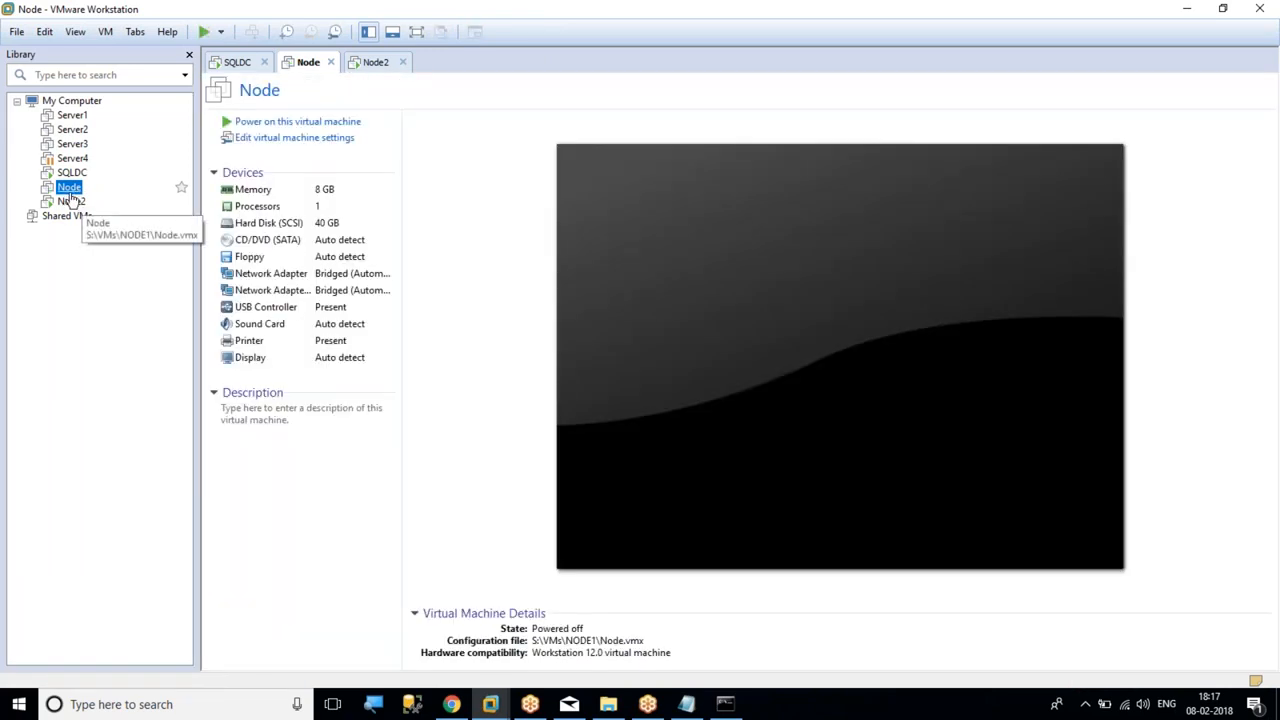
pyautogui.rightClick(70, 192)
pyautogui.click(147, 245)
pyautogui.press('End')
pyautogui.write('1')
pyautogui.press('Return')
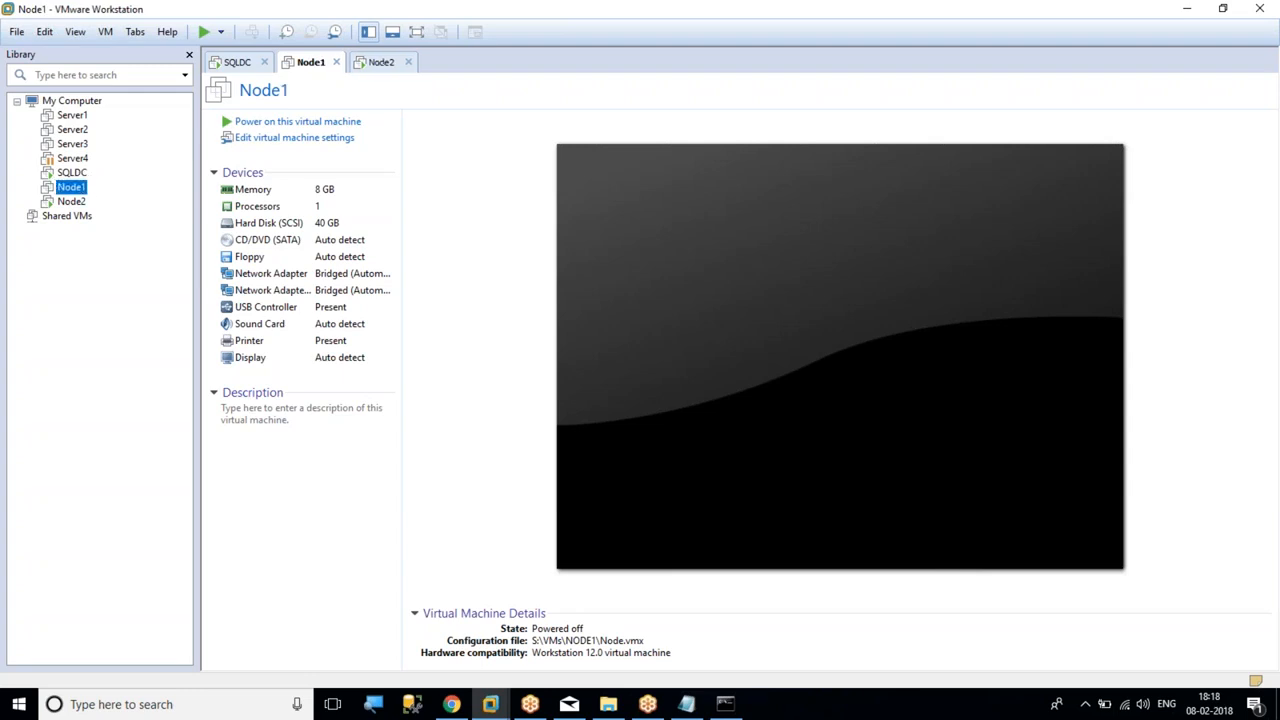
# Power on Node1, agreeing to try connecting device sata0:1 at every start, and bring its desktop up in full screen
pyautogui.click(286, 122)
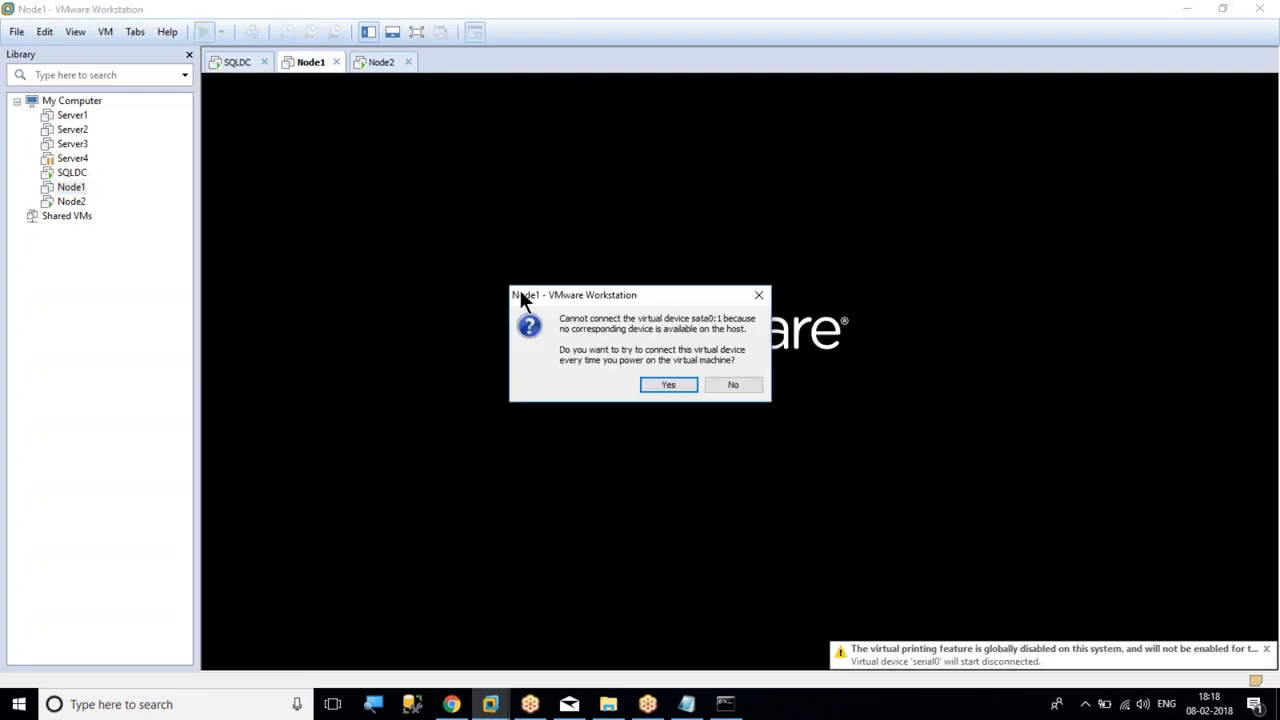
pyautogui.click(666, 386)
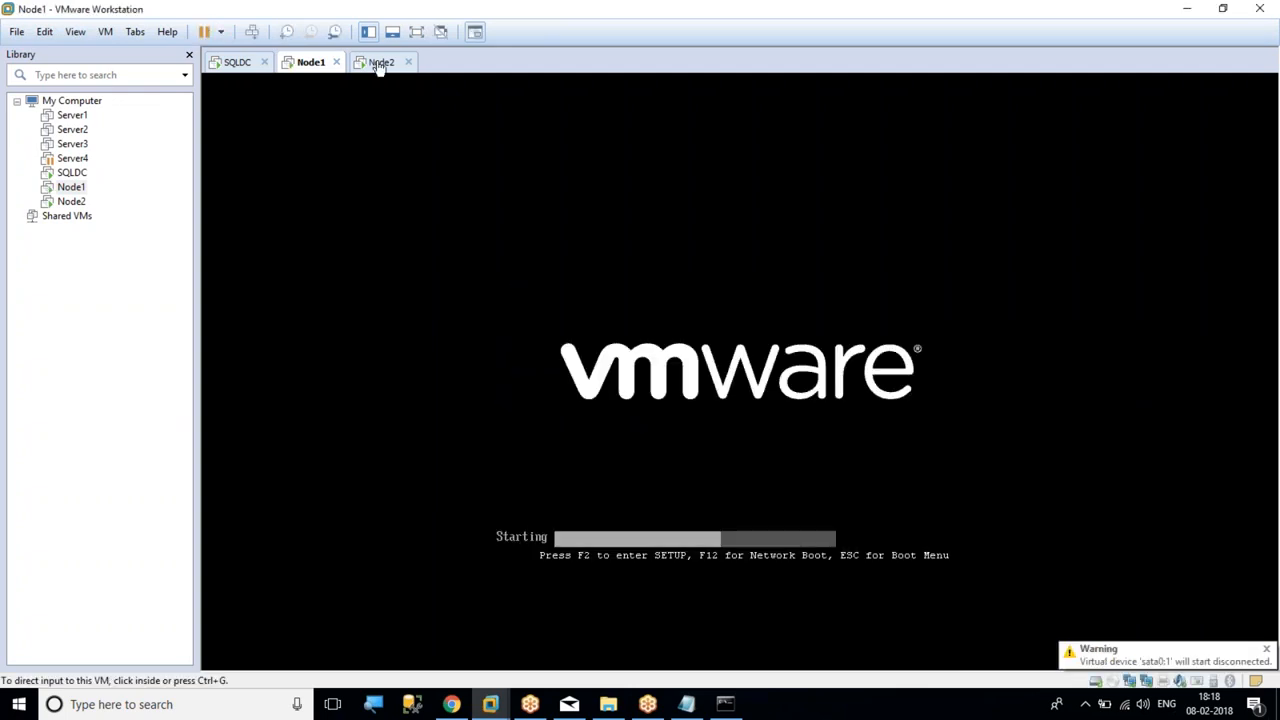
pyautogui.click(380, 63)
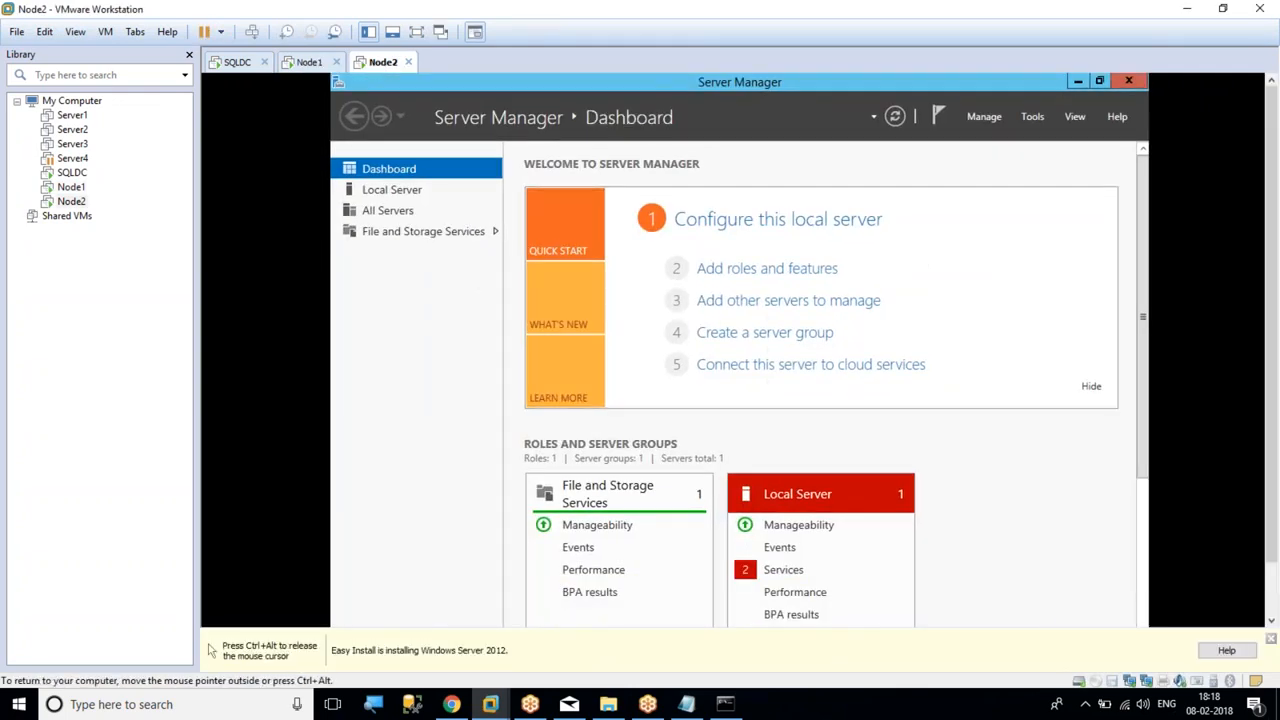
pyautogui.click(416, 32)
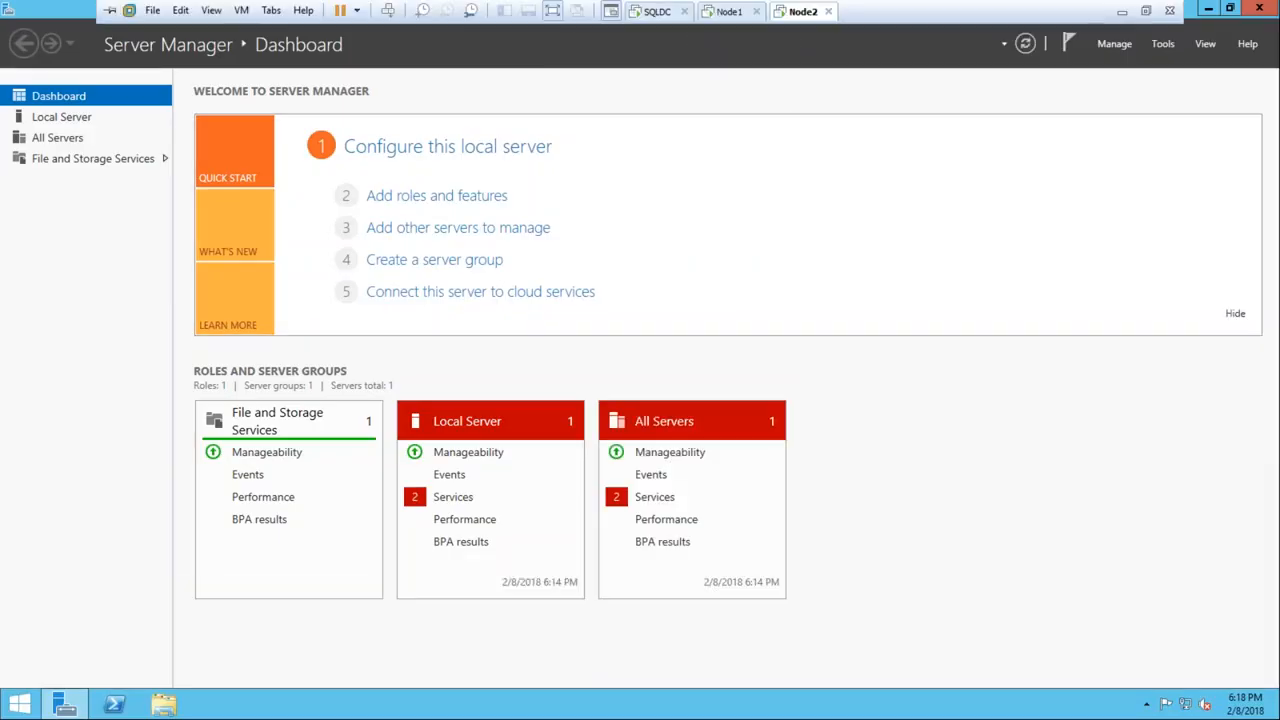
pyautogui.click(724, 13)
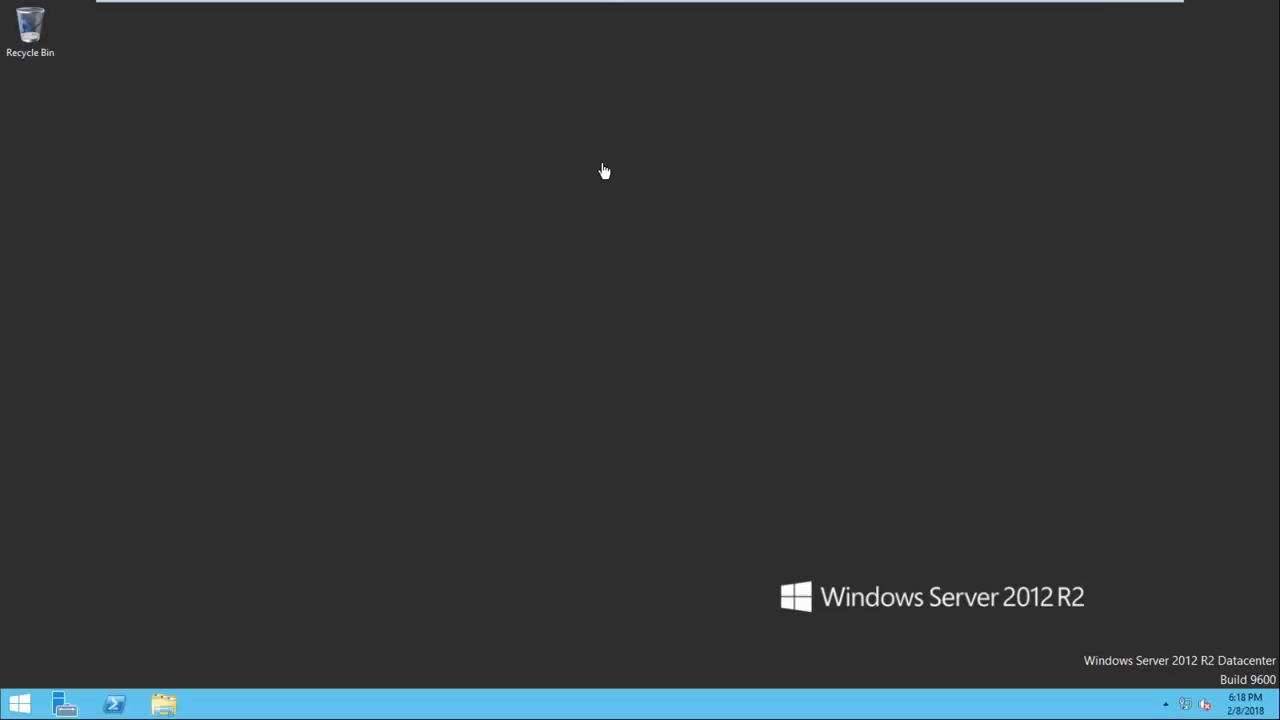
pyautogui.moveTo(547, 5)
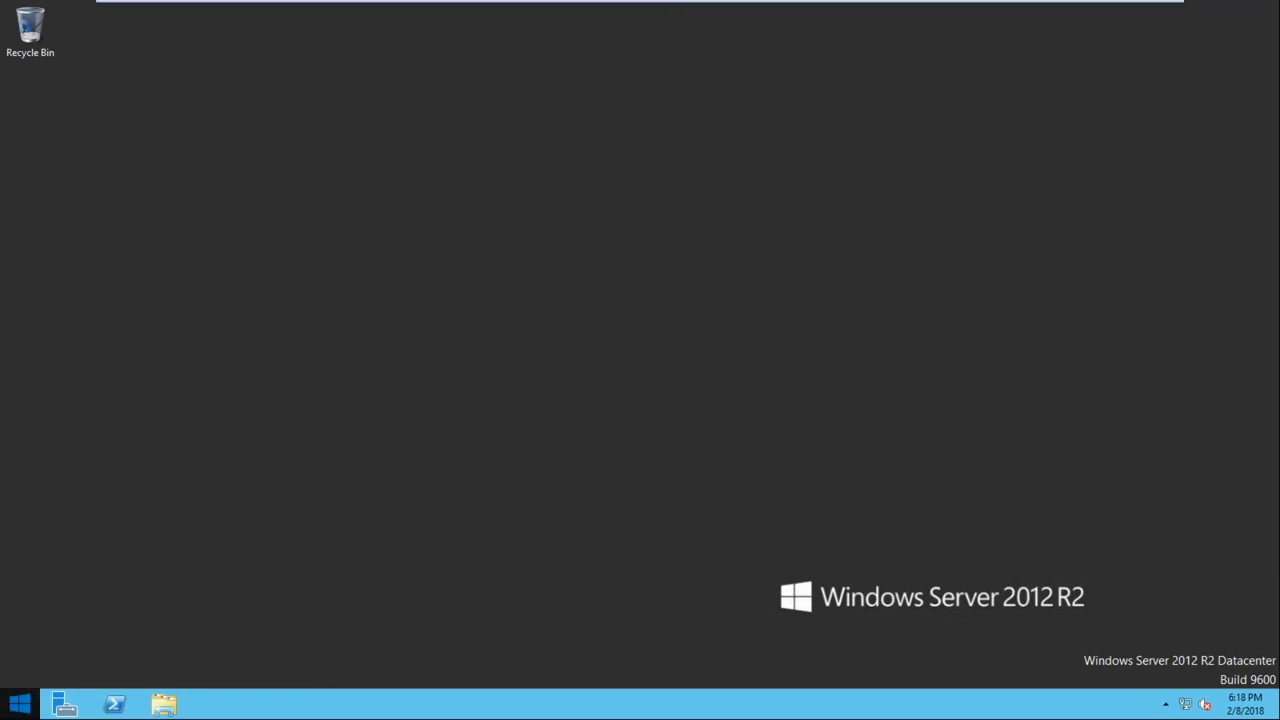
pyautogui.click(19, 704)
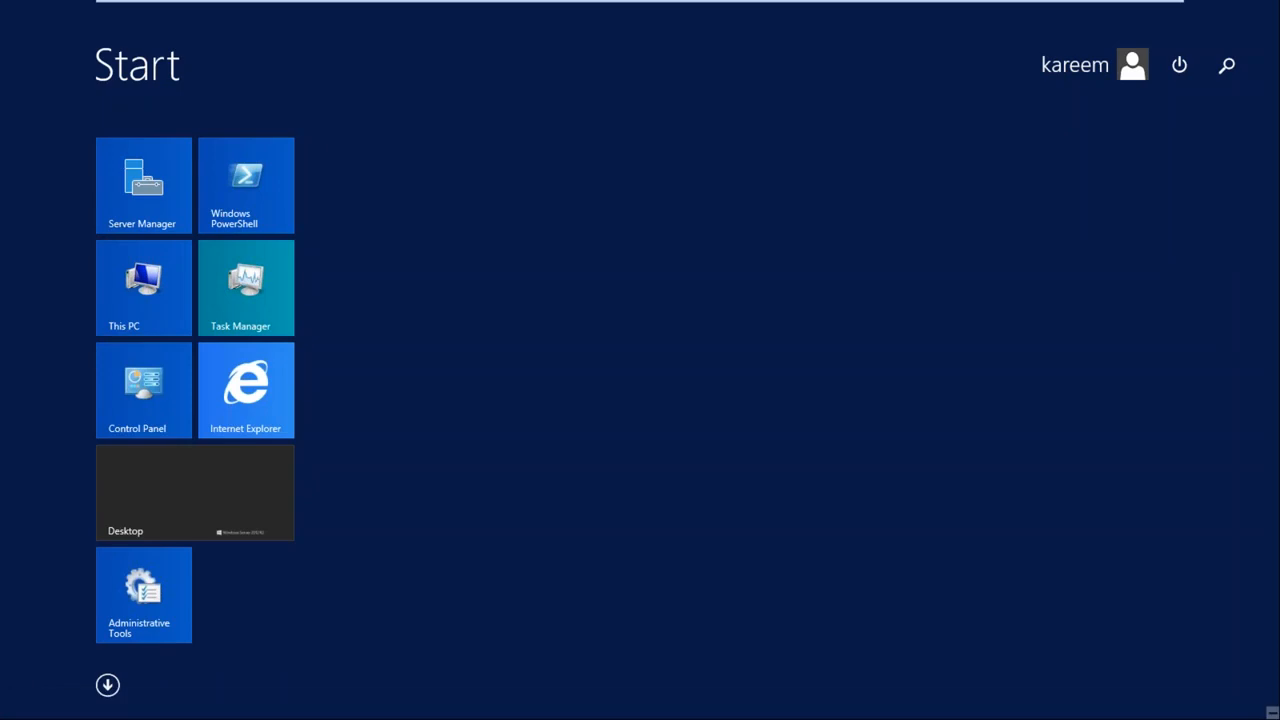
pyautogui.rightClick(166, 288)
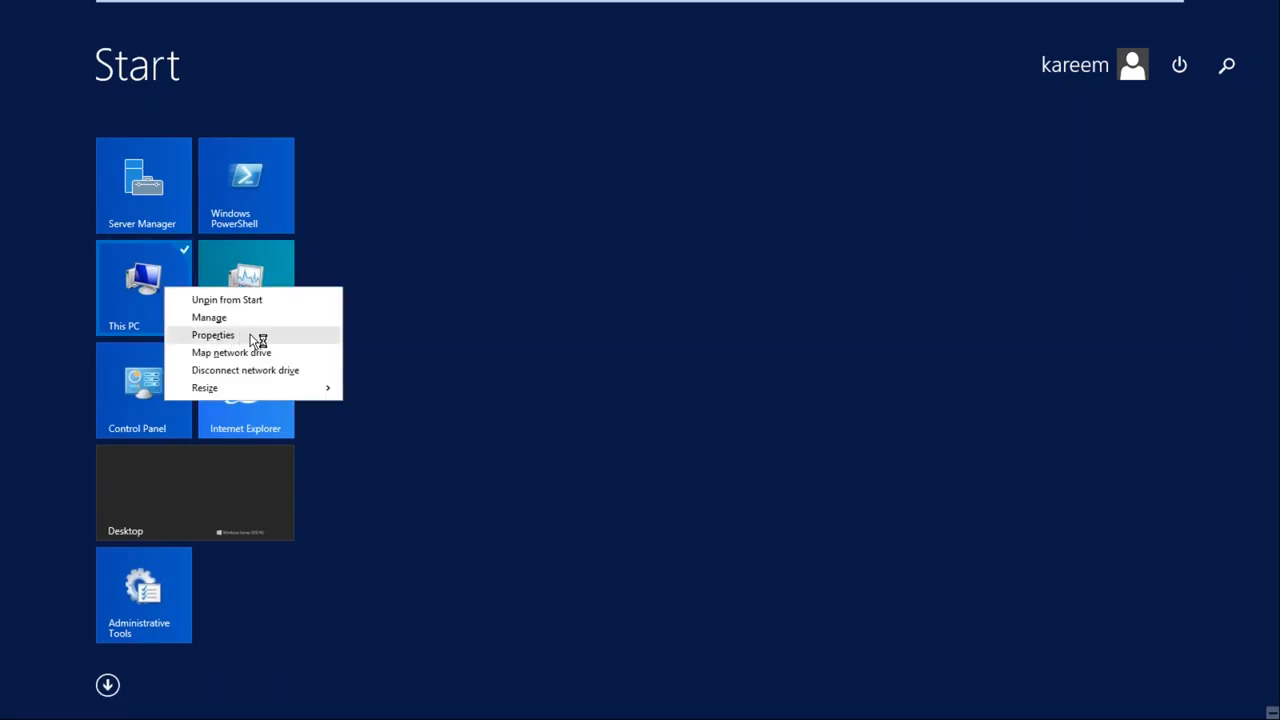
pyautogui.click(213, 335)
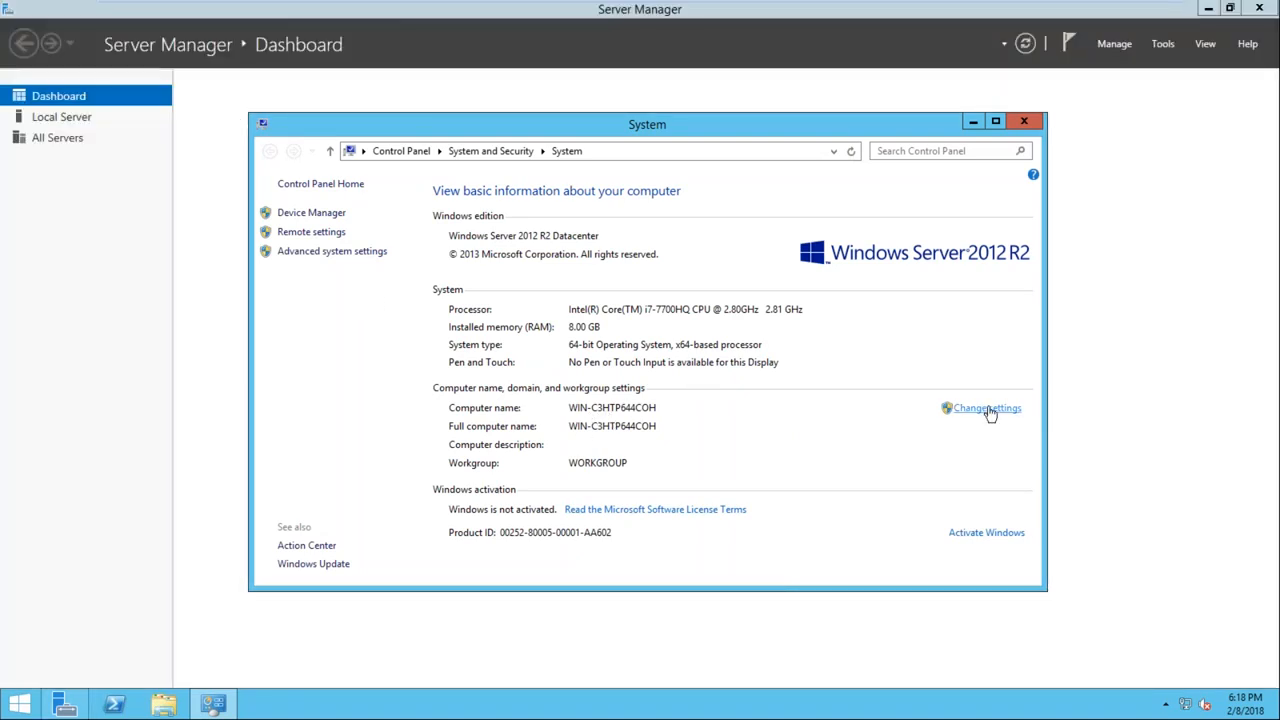
pyautogui.click(985, 408)
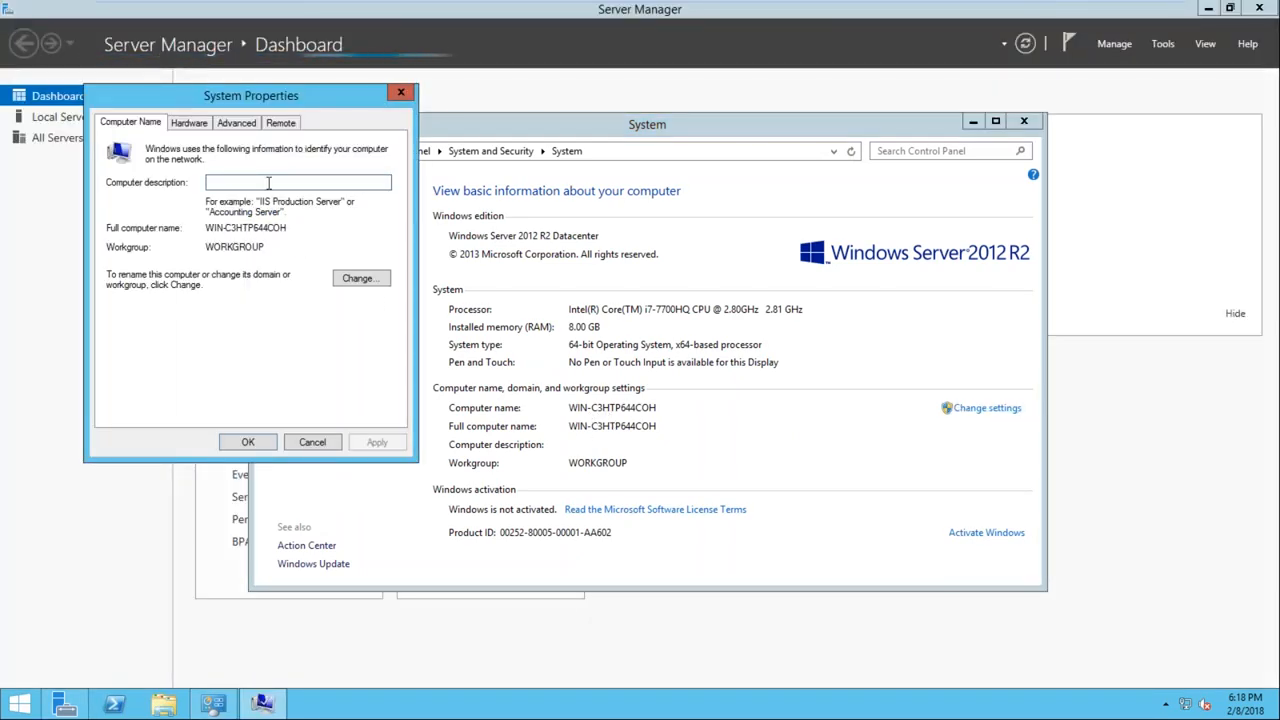
pyautogui.write('N')
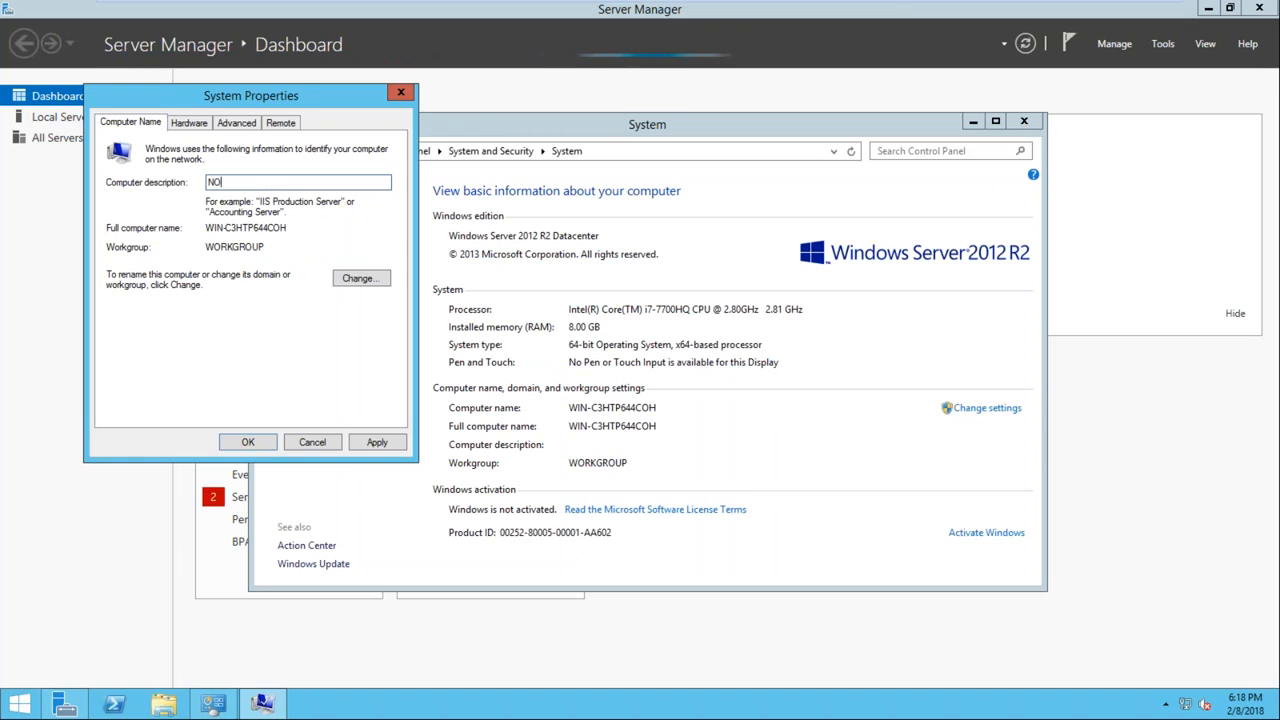
pyautogui.write('ode1')
pyautogui.click(318, 445)
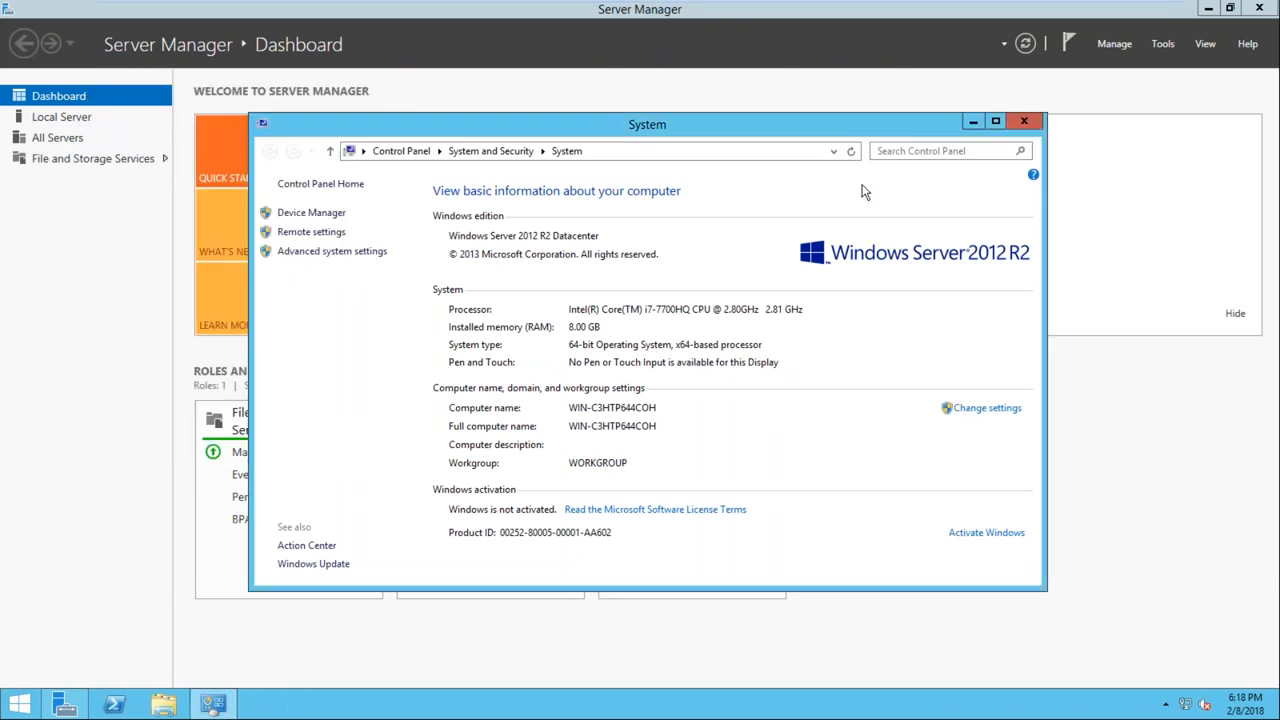
pyautogui.click(1024, 121)
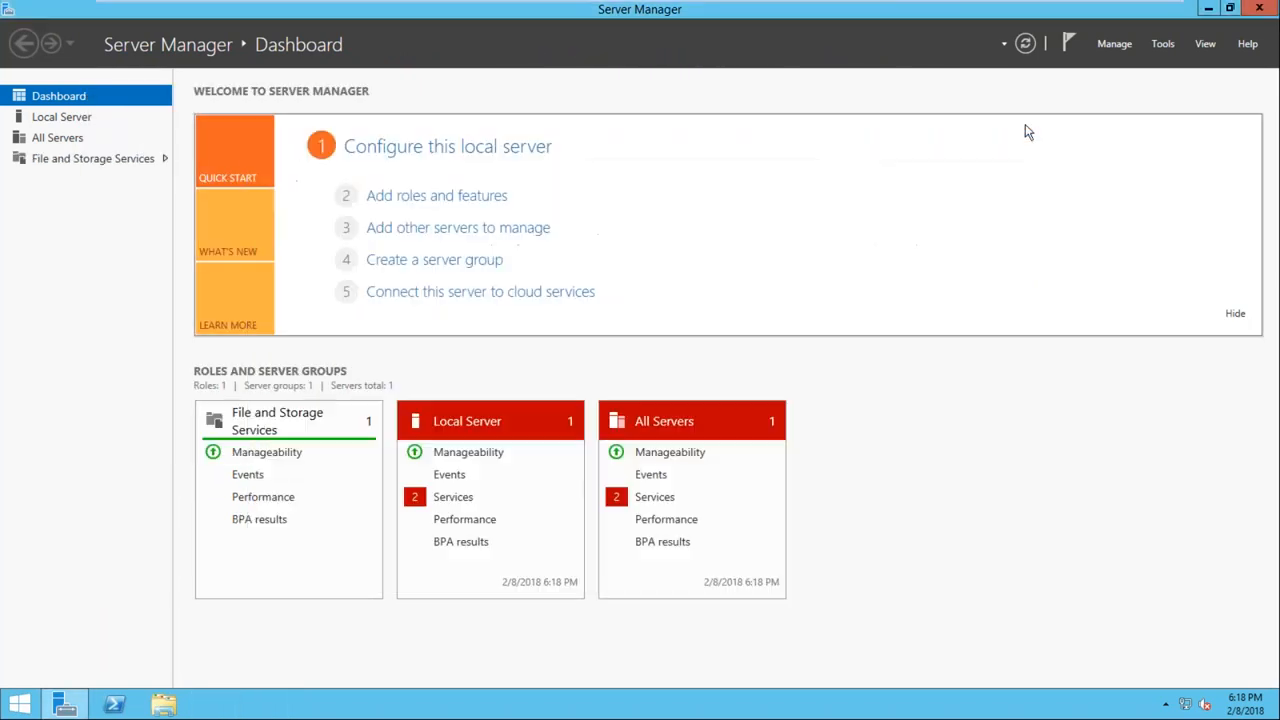
# Install .NET Framework 3.5 Features and Failover Clustering with its management tools on Node1 as a role-based or feature-based installation
pyautogui.click(418, 201)
pyautogui.click(547, 539)
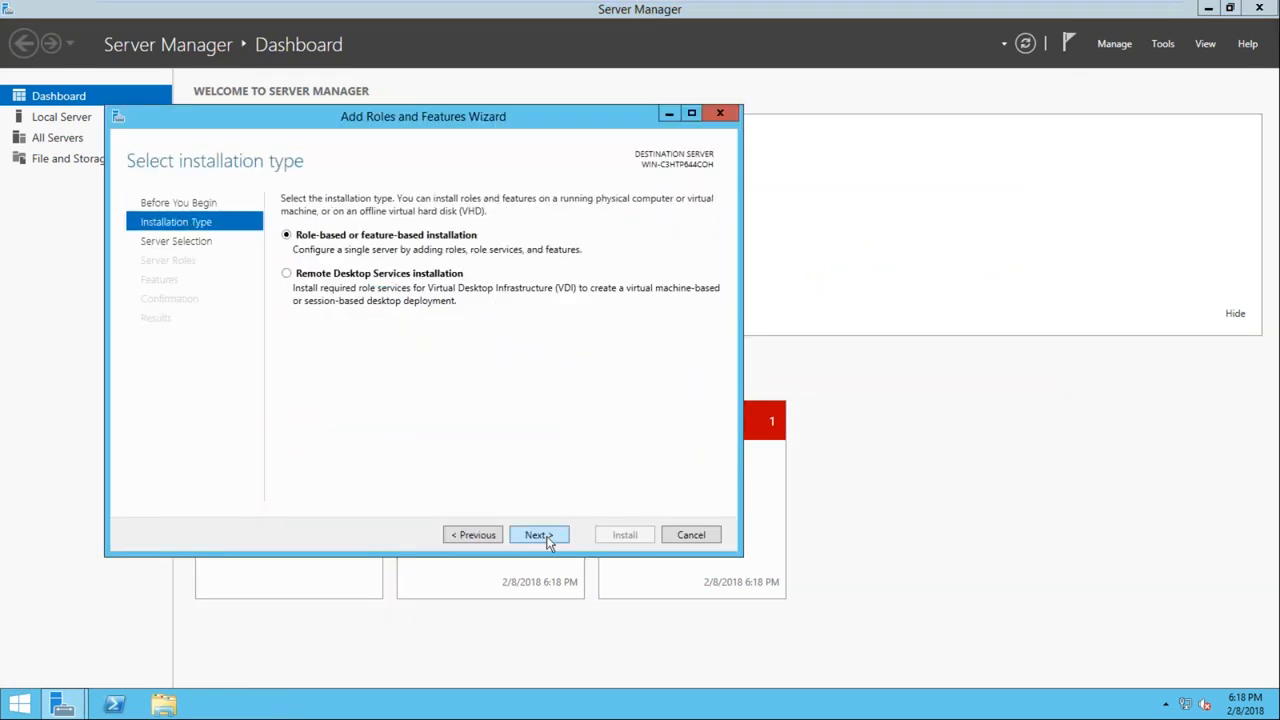
pyautogui.click(547, 540)
pyautogui.click(545, 538)
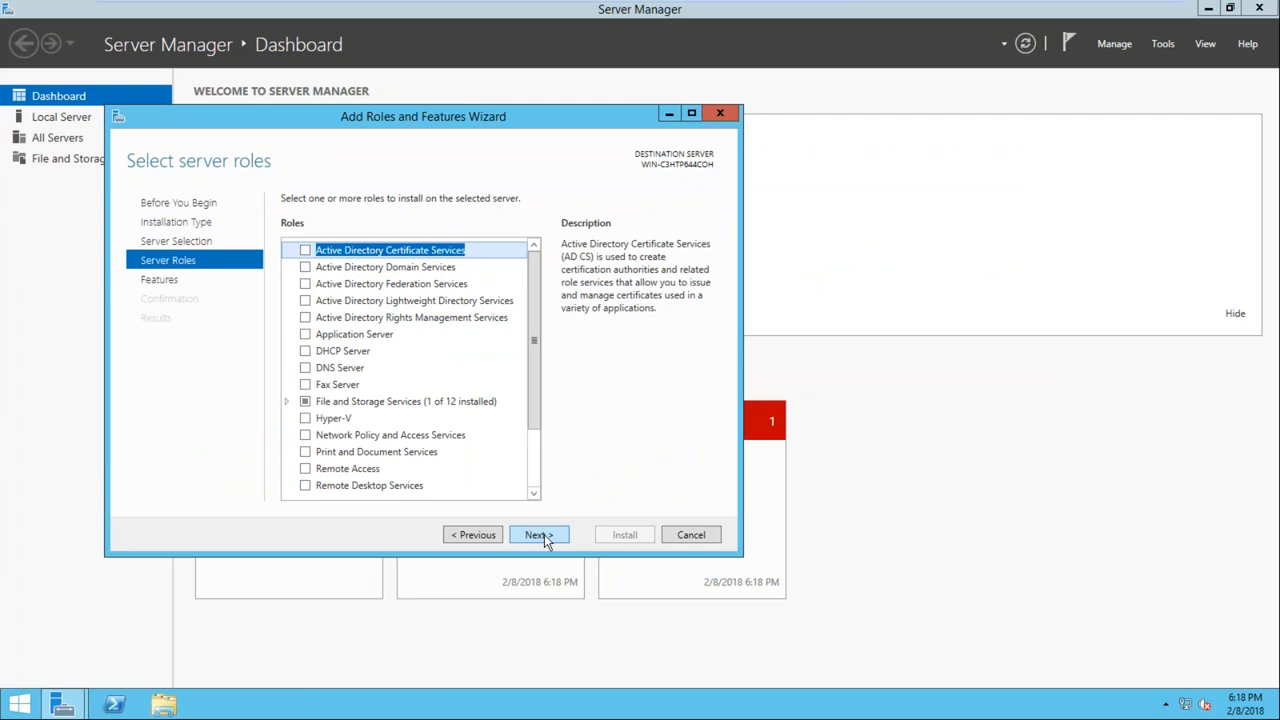
pyautogui.click(544, 534)
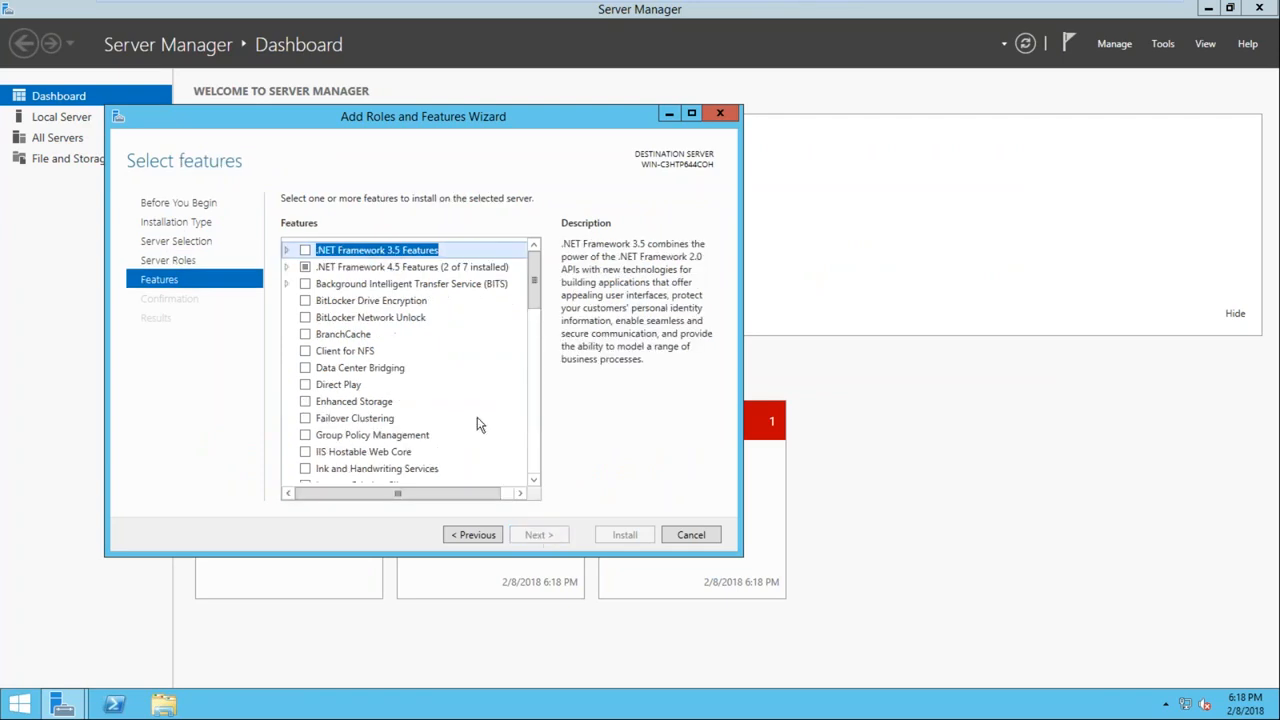
pyautogui.click(305, 251)
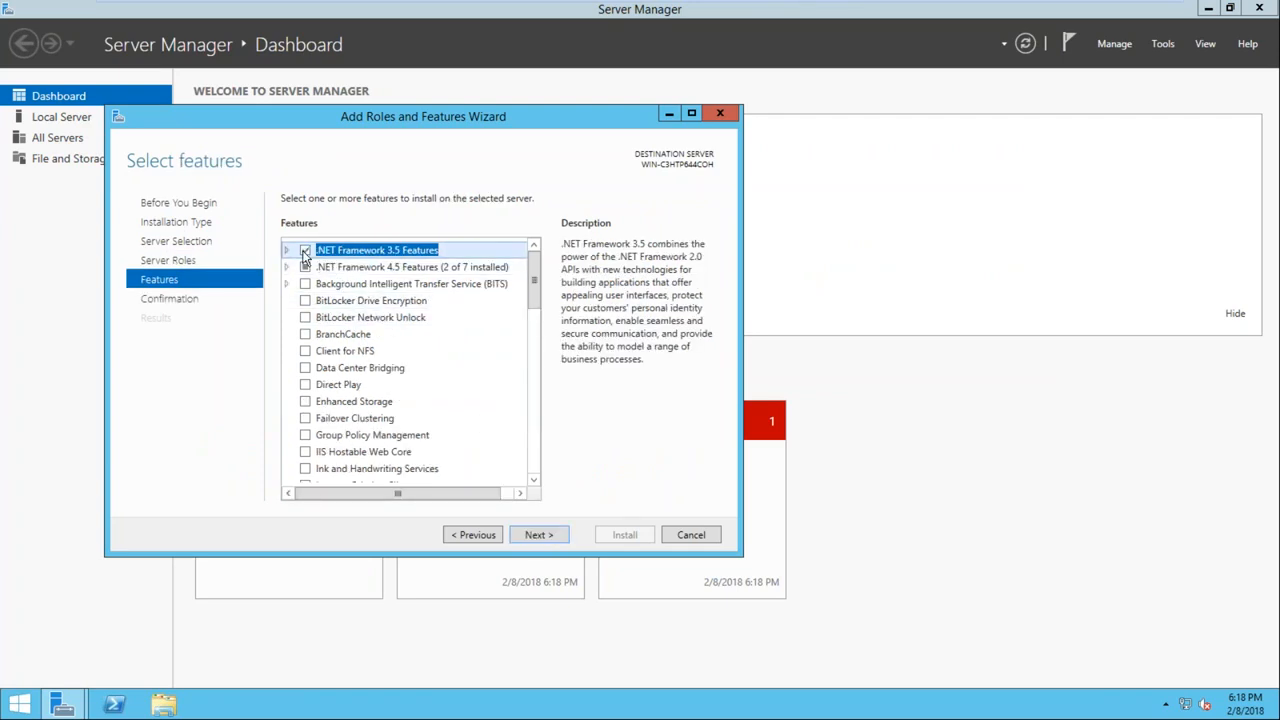
pyautogui.click(305, 418)
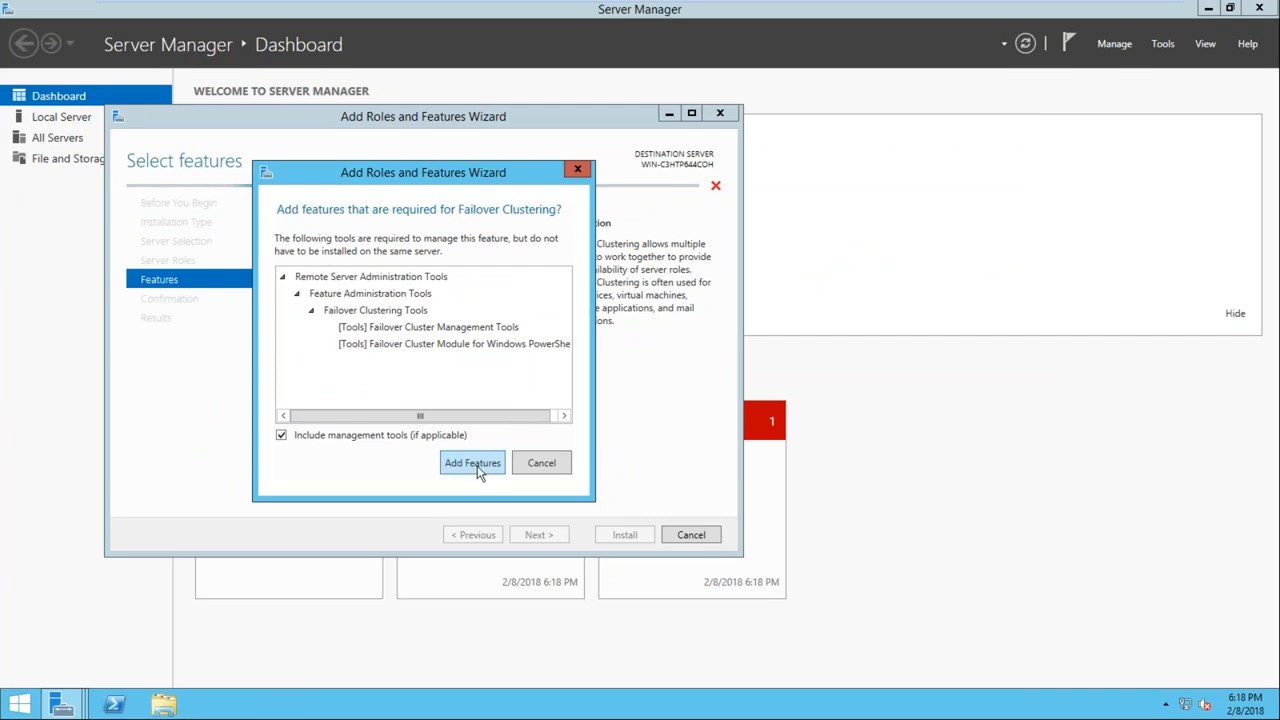
pyautogui.click(474, 464)
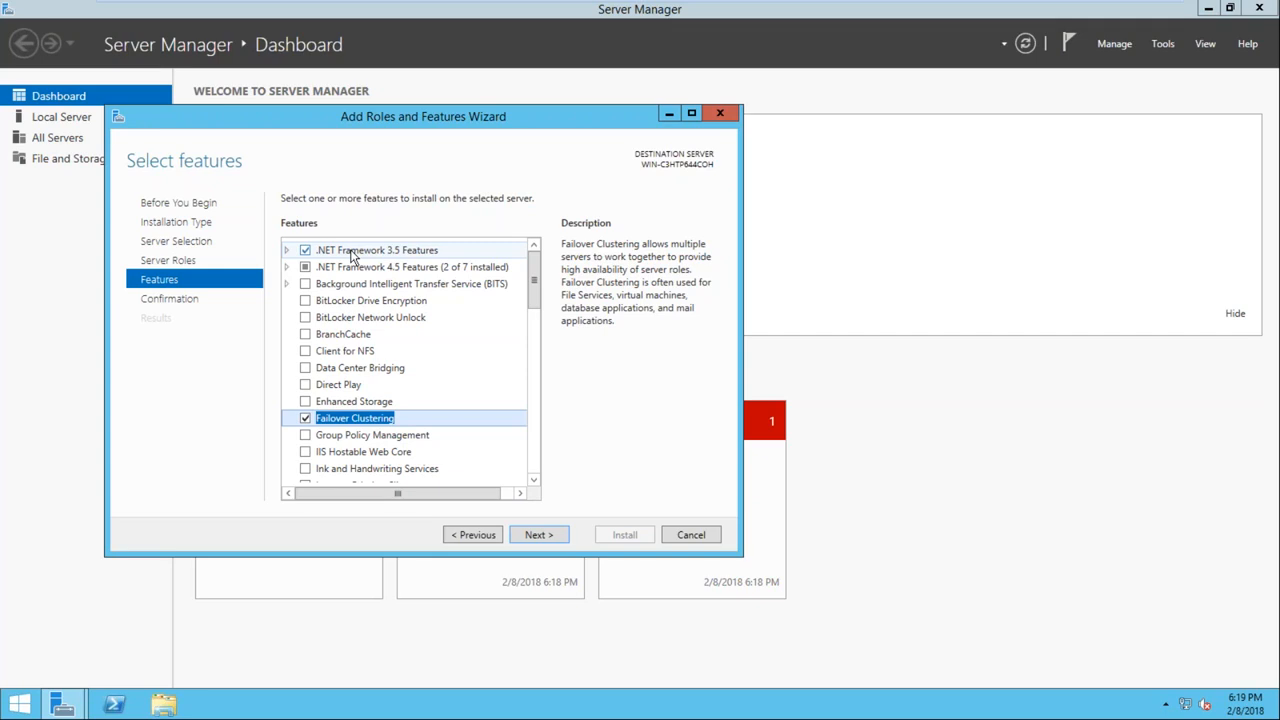
pyautogui.click(538, 535)
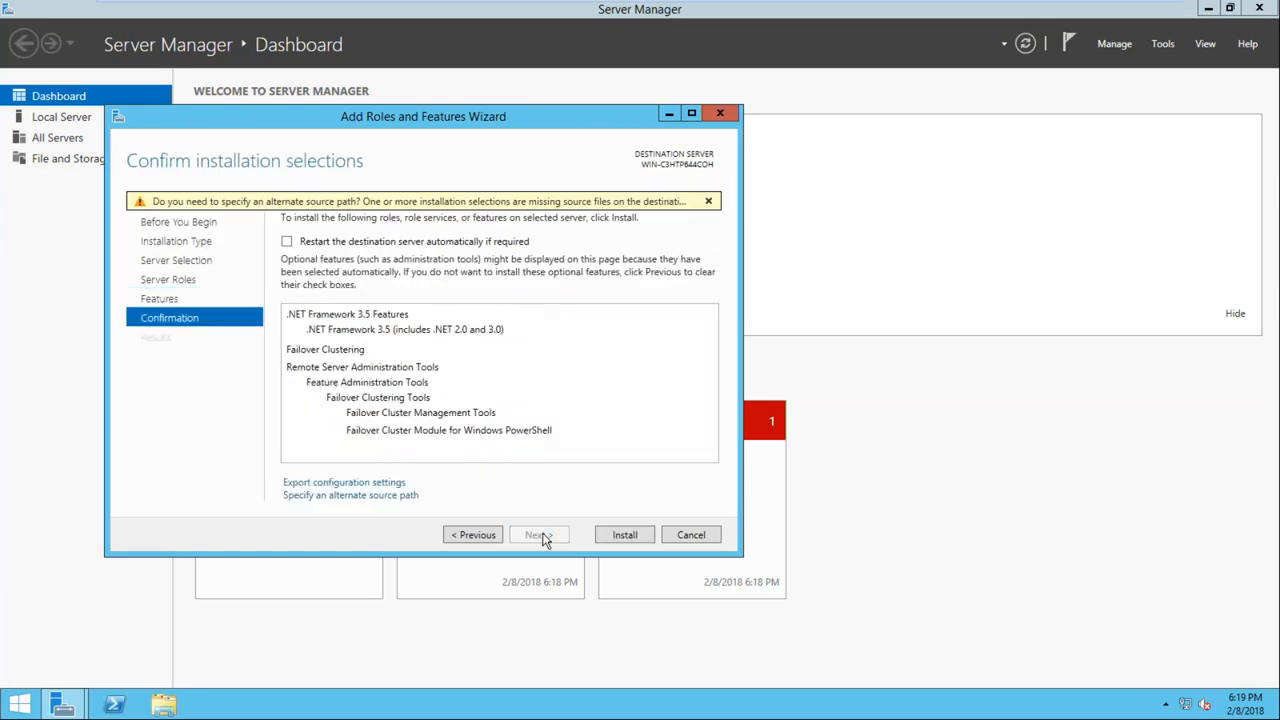
pyautogui.click(622, 535)
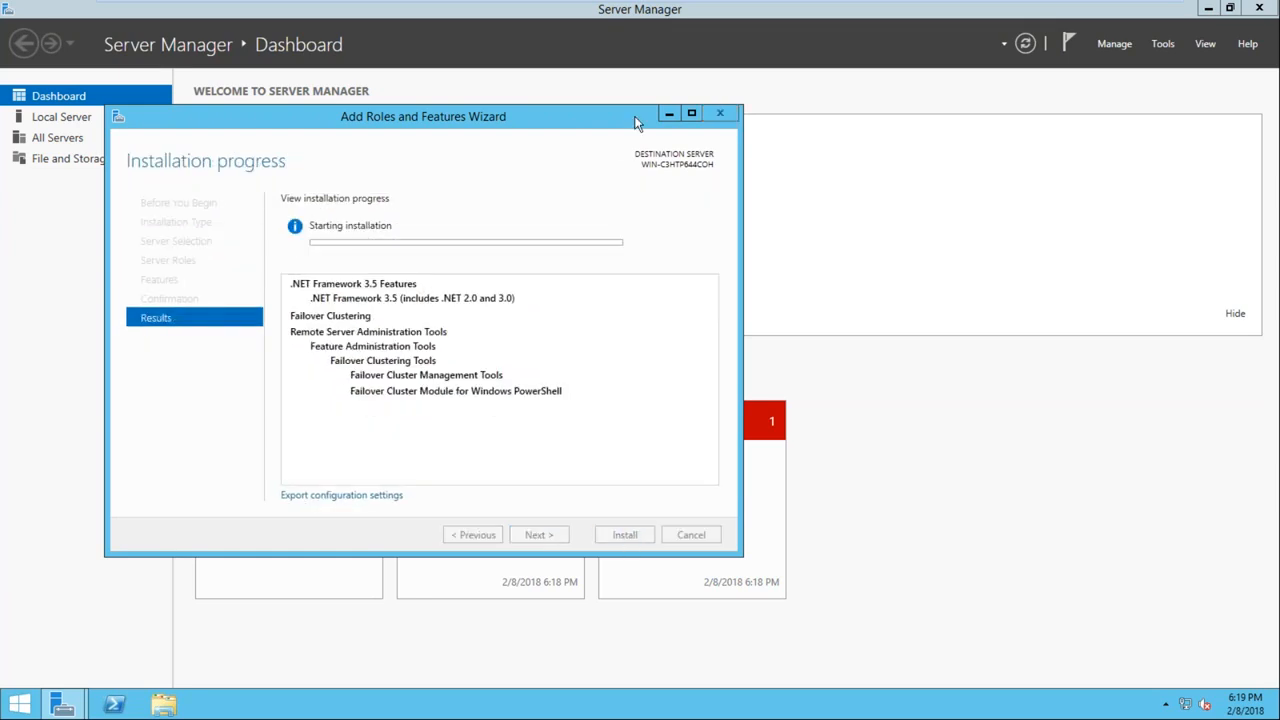
# Switch to Node2 and install .NET Framework 3.5 Features and Failover Clustering with its management tools there, using role-based or feature-based installation
pyautogui.moveTo(640, 3)
pyautogui.click(788, 12)
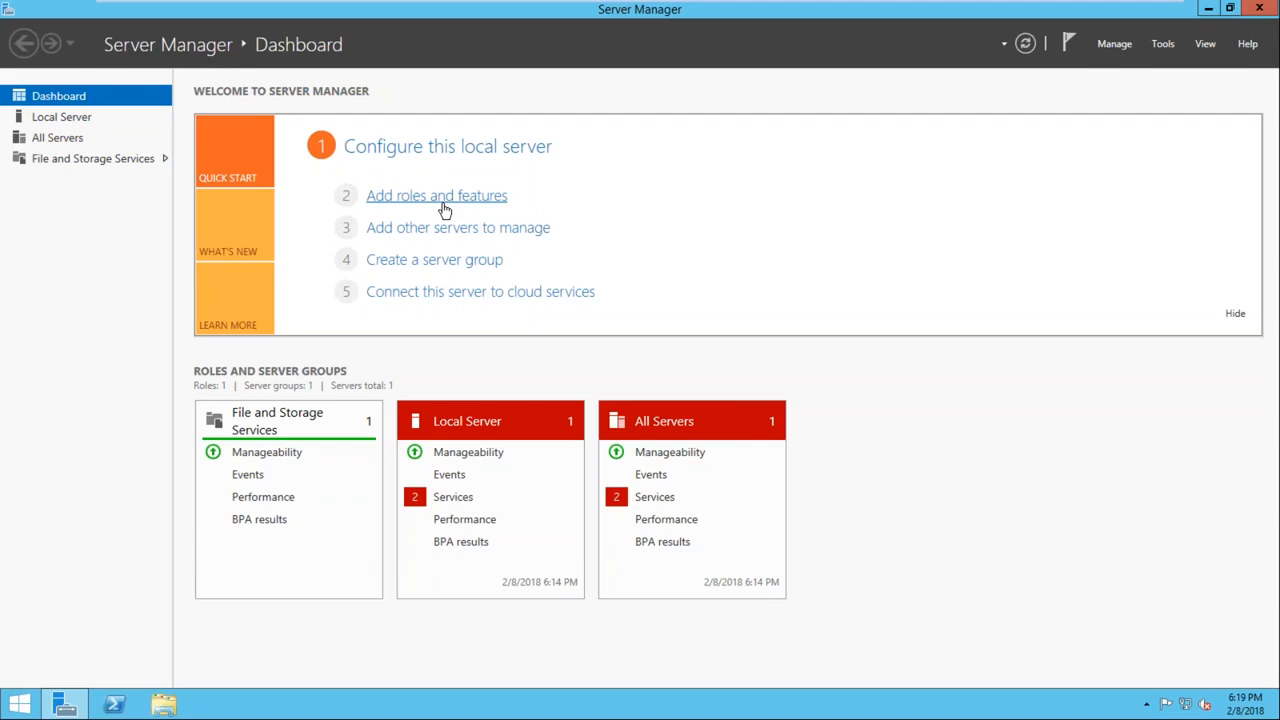
pyautogui.click(445, 198)
pyautogui.click(538, 535)
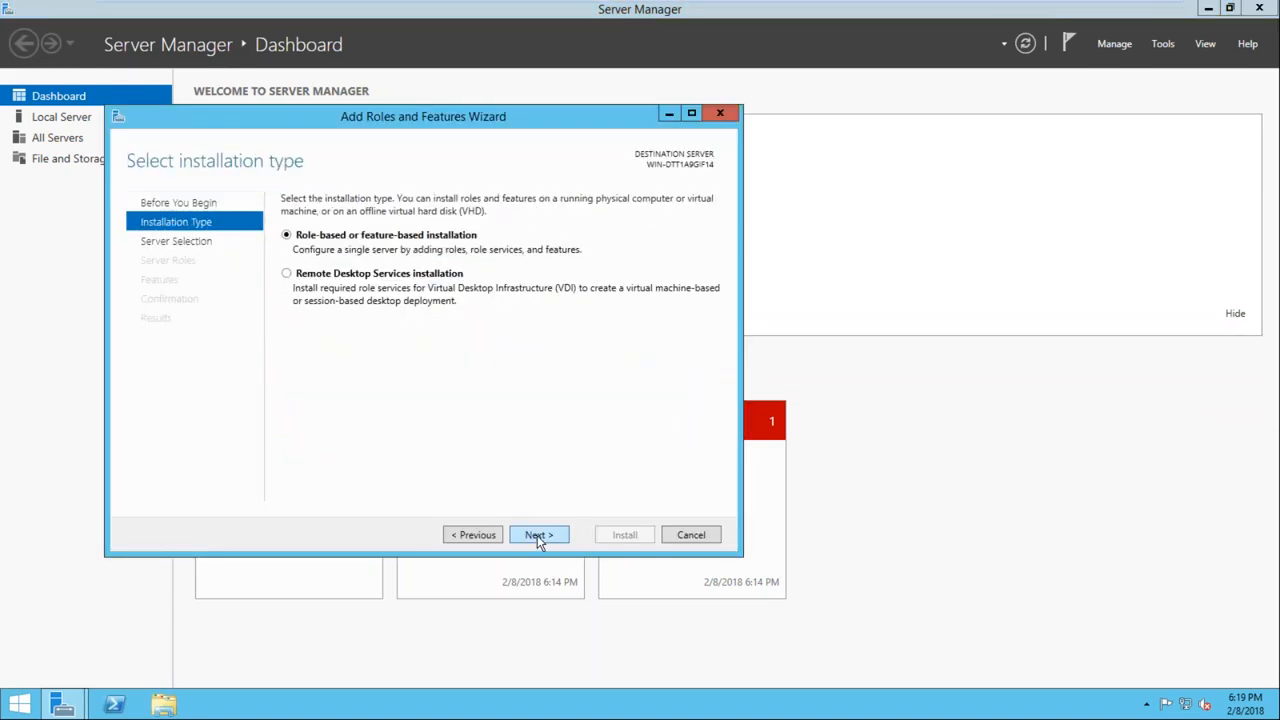
pyautogui.click(537, 535)
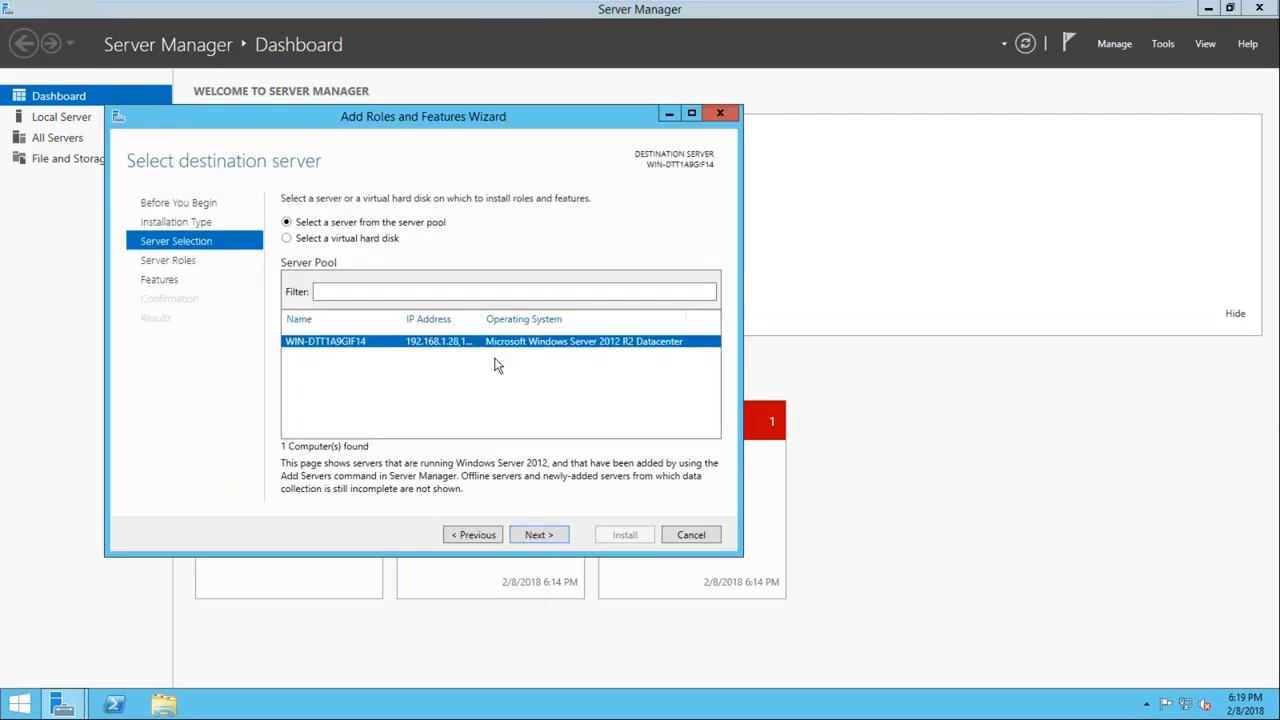
pyautogui.click(536, 538)
pyautogui.click(536, 538)
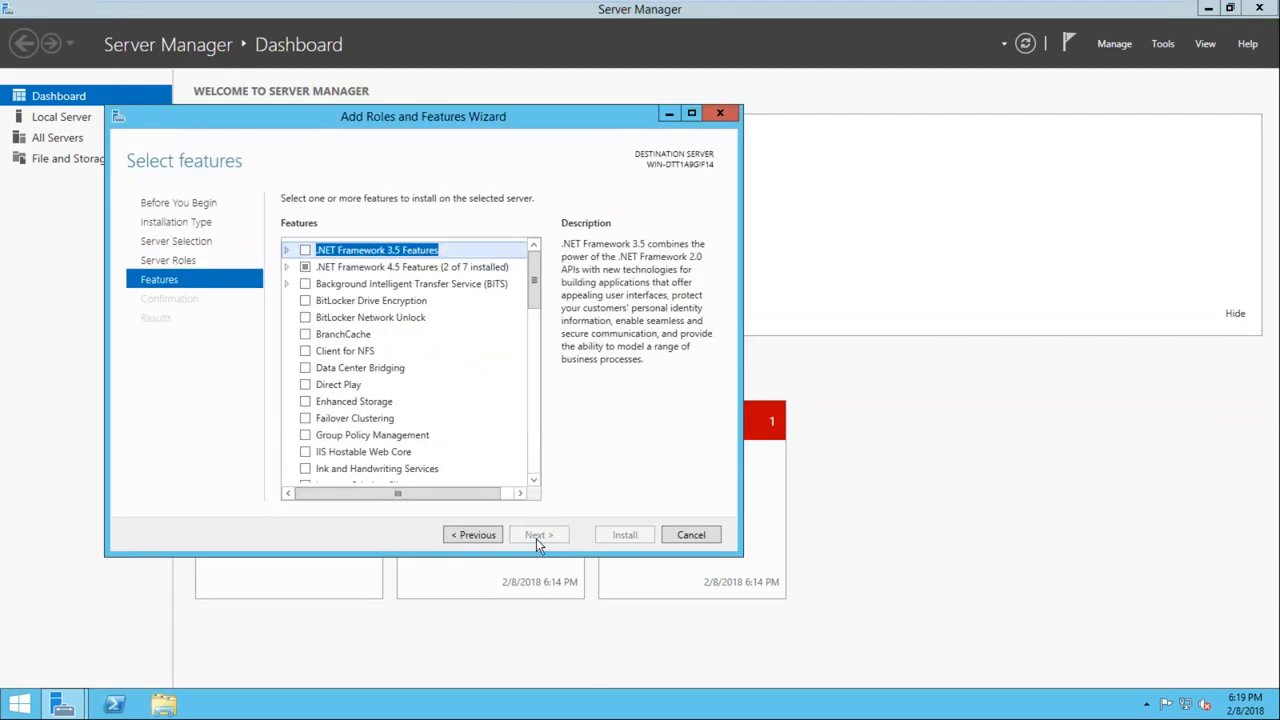
pyautogui.click(306, 249)
pyautogui.click(305, 418)
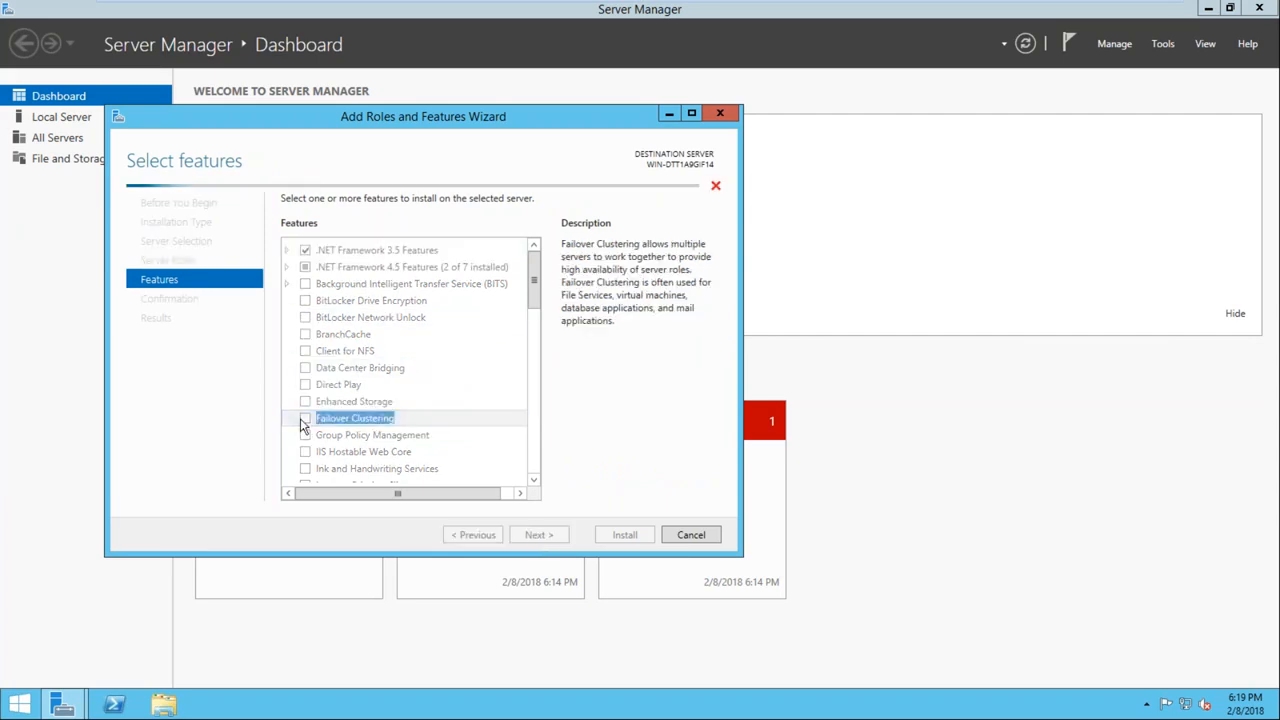
pyautogui.click(472, 465)
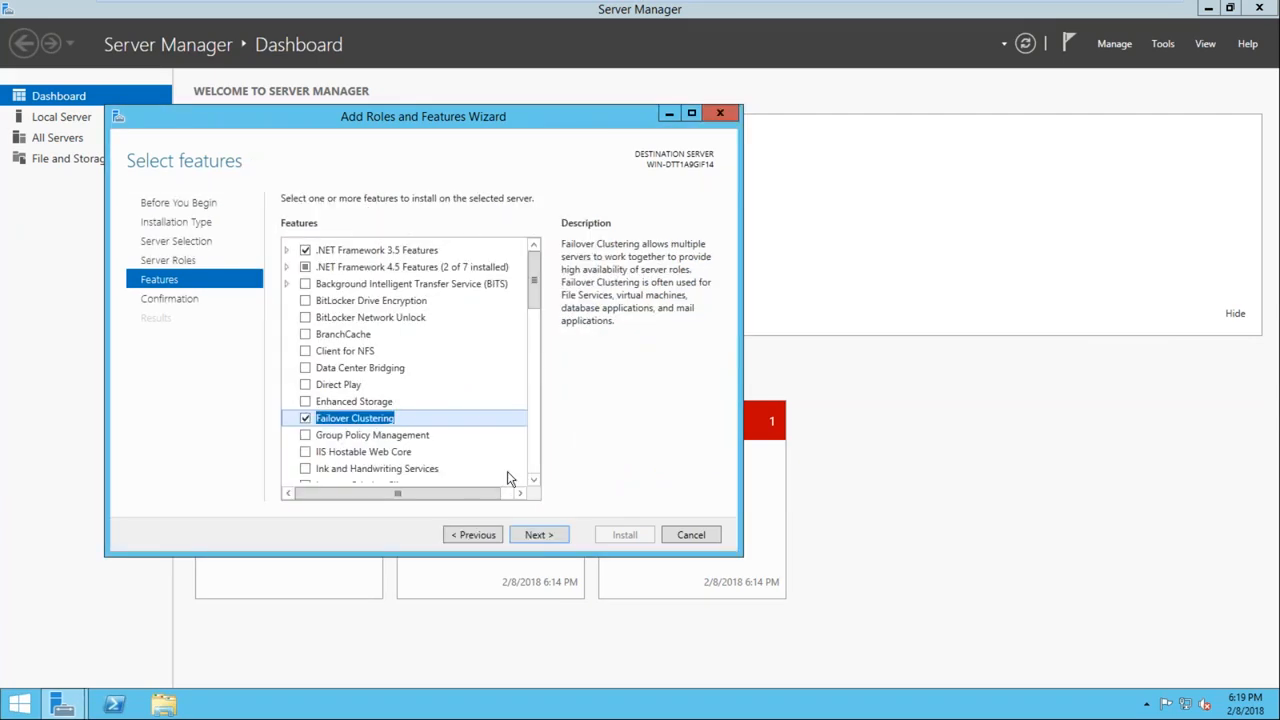
pyautogui.click(537, 535)
pyautogui.click(627, 538)
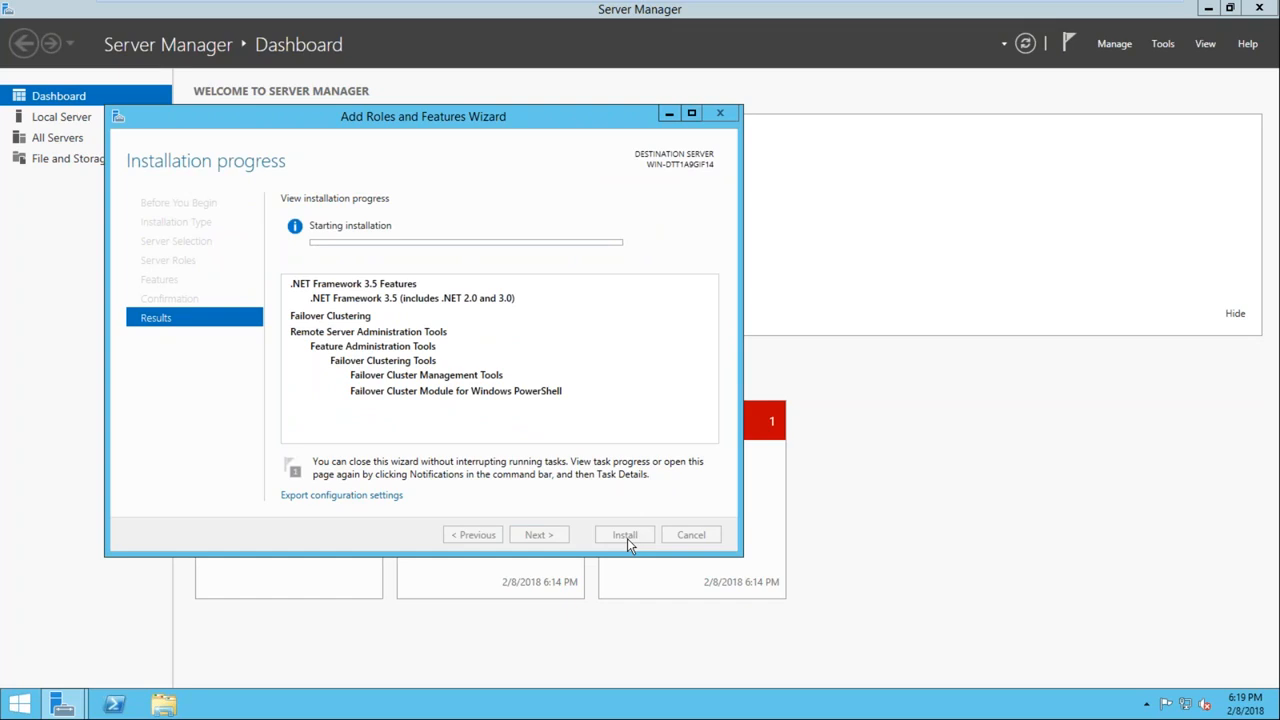
# Check the feature installation progress on Node1 and Node2, returning from the host desktop between checks
pyautogui.moveTo(645, 2)
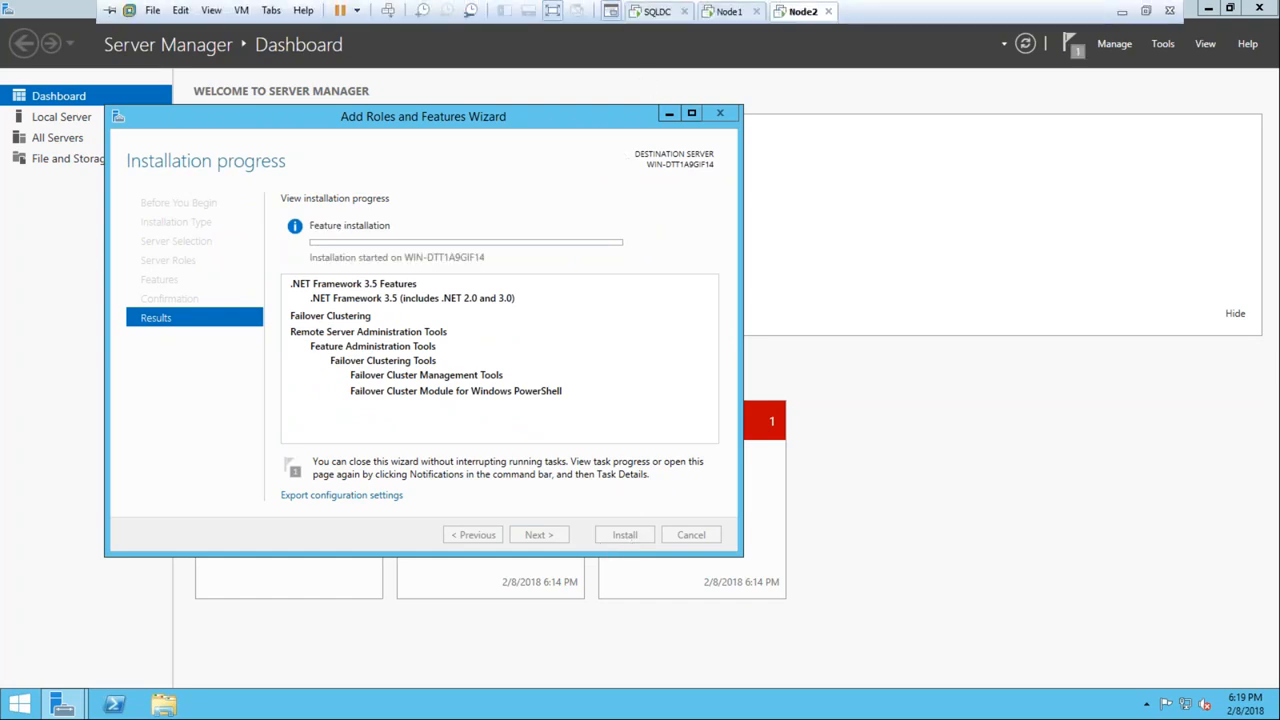
pyautogui.click(730, 12)
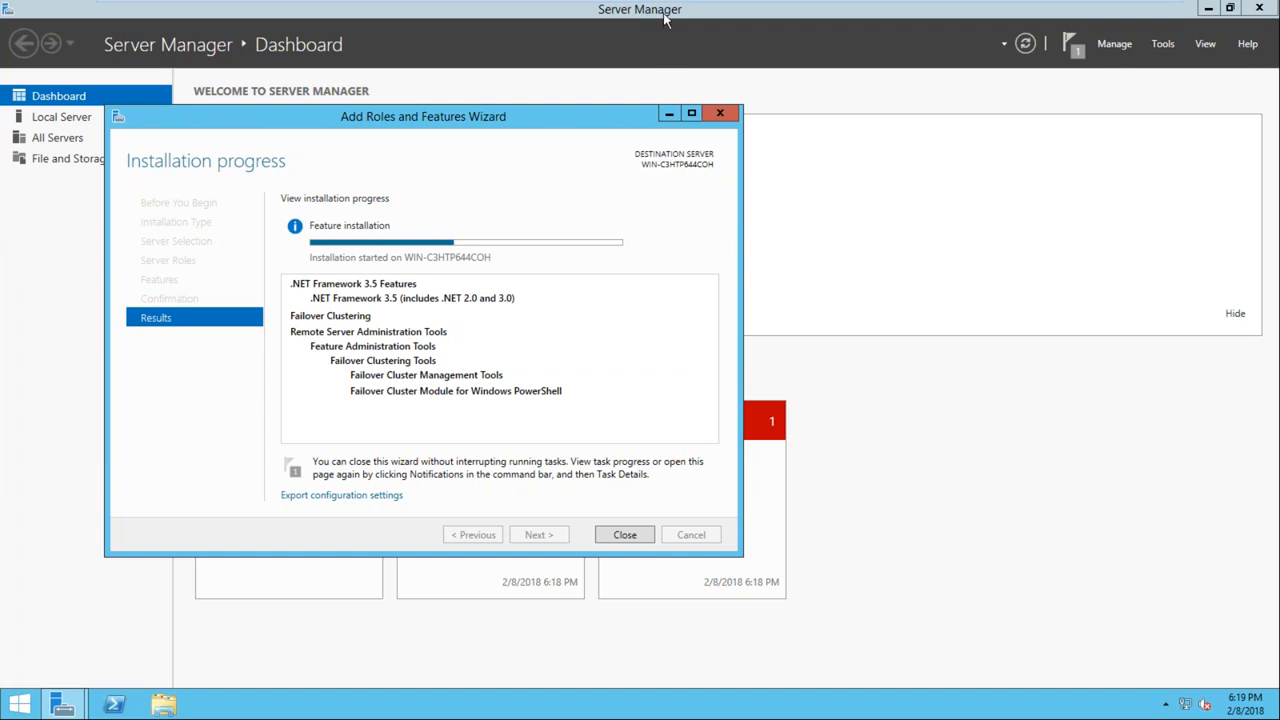
pyautogui.moveTo(710, 5)
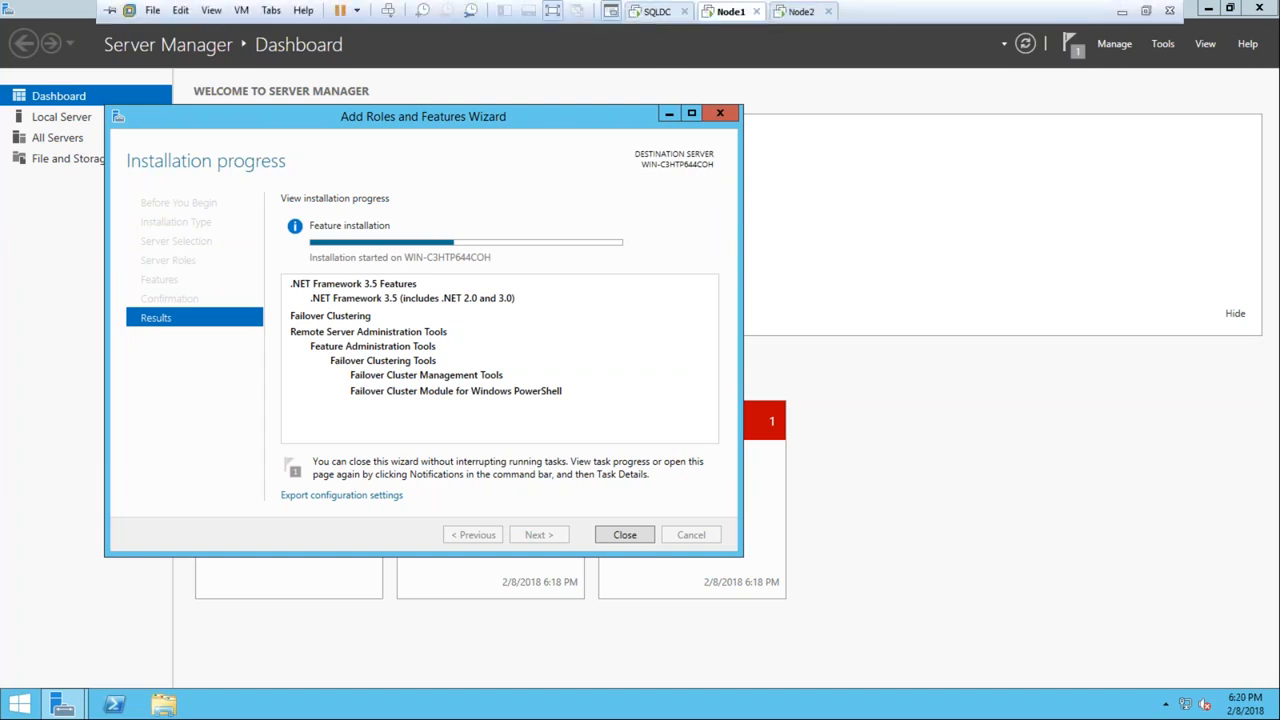
pyautogui.click(1121, 11)
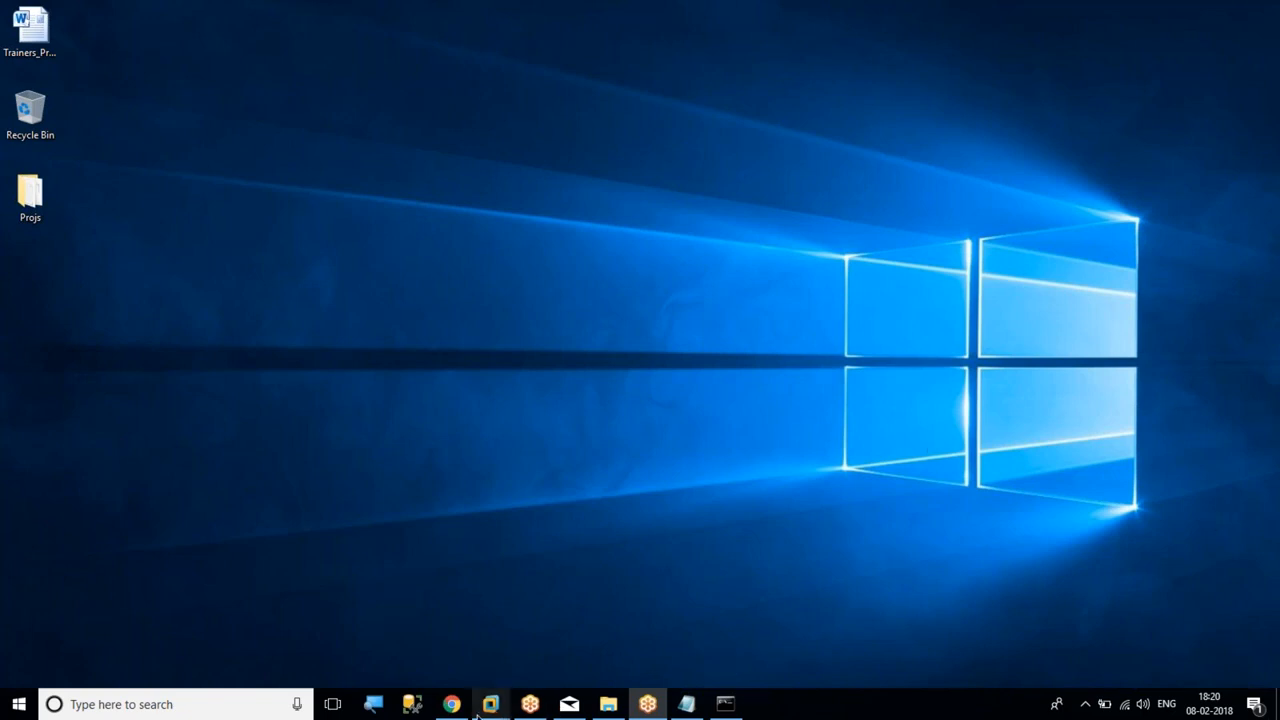
pyautogui.moveTo(491, 704)
pyautogui.click(490, 608)
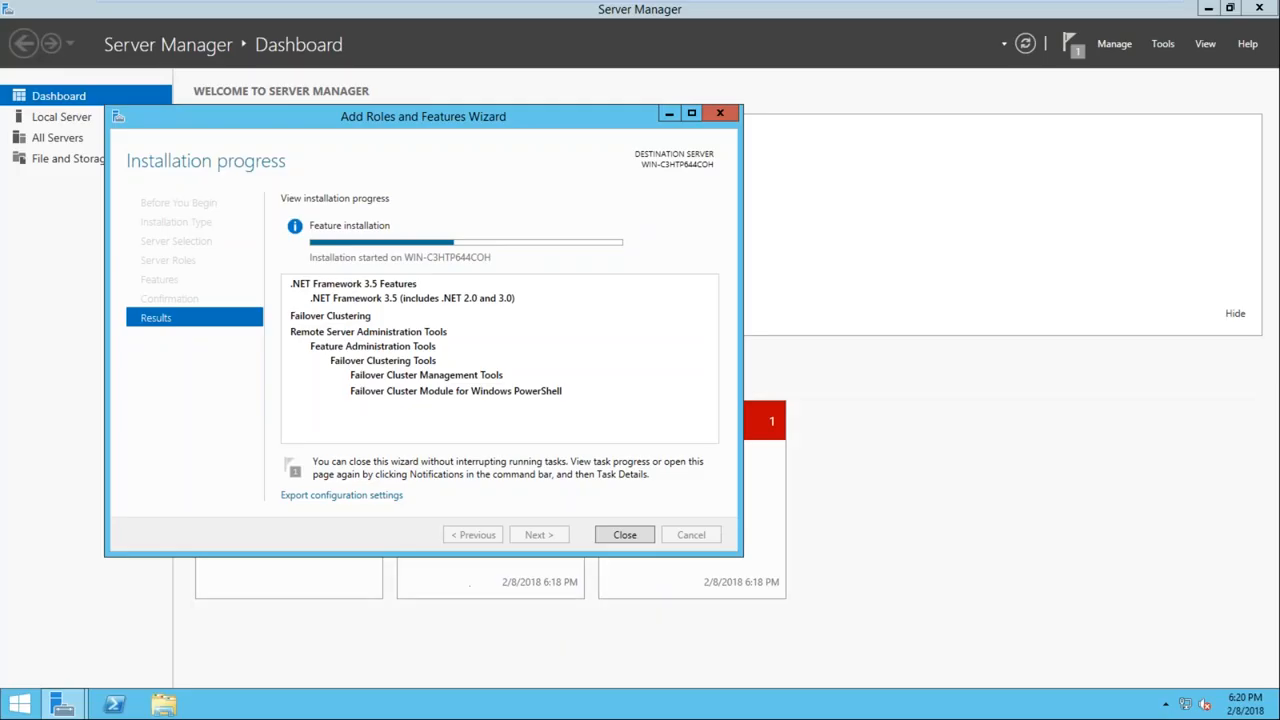
pyautogui.click(800, 8)
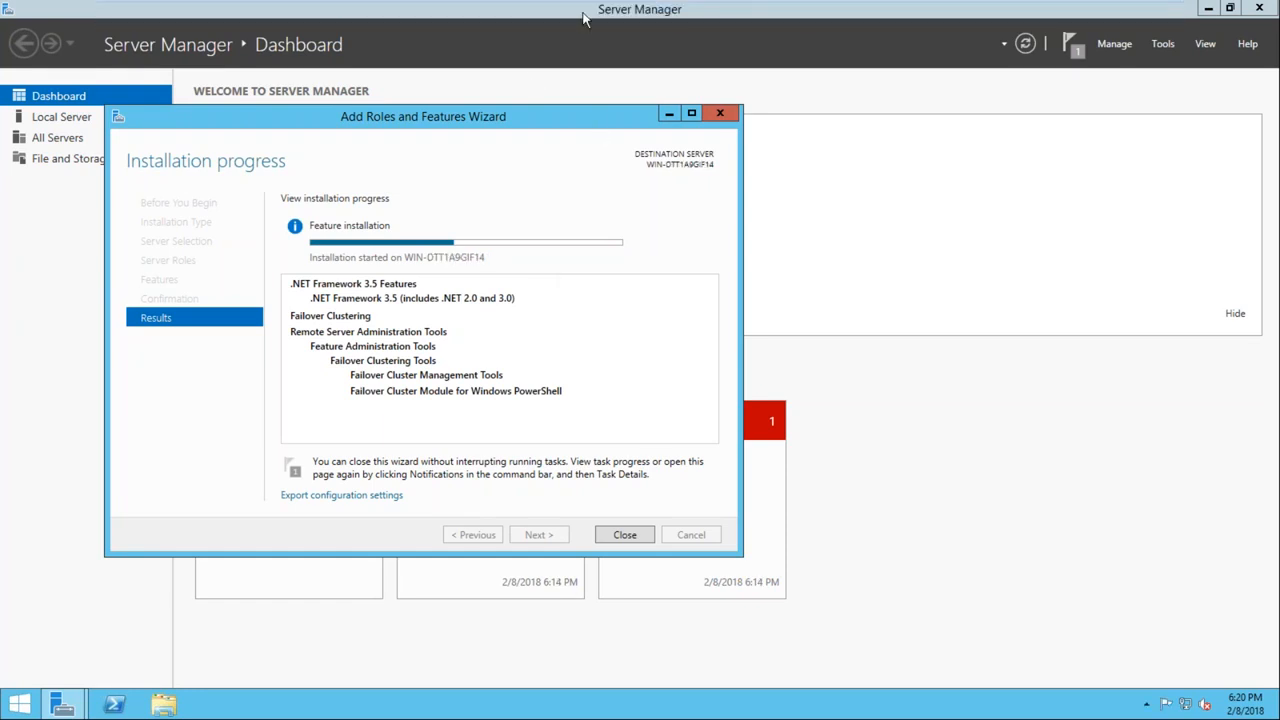
pyautogui.click(728, 12)
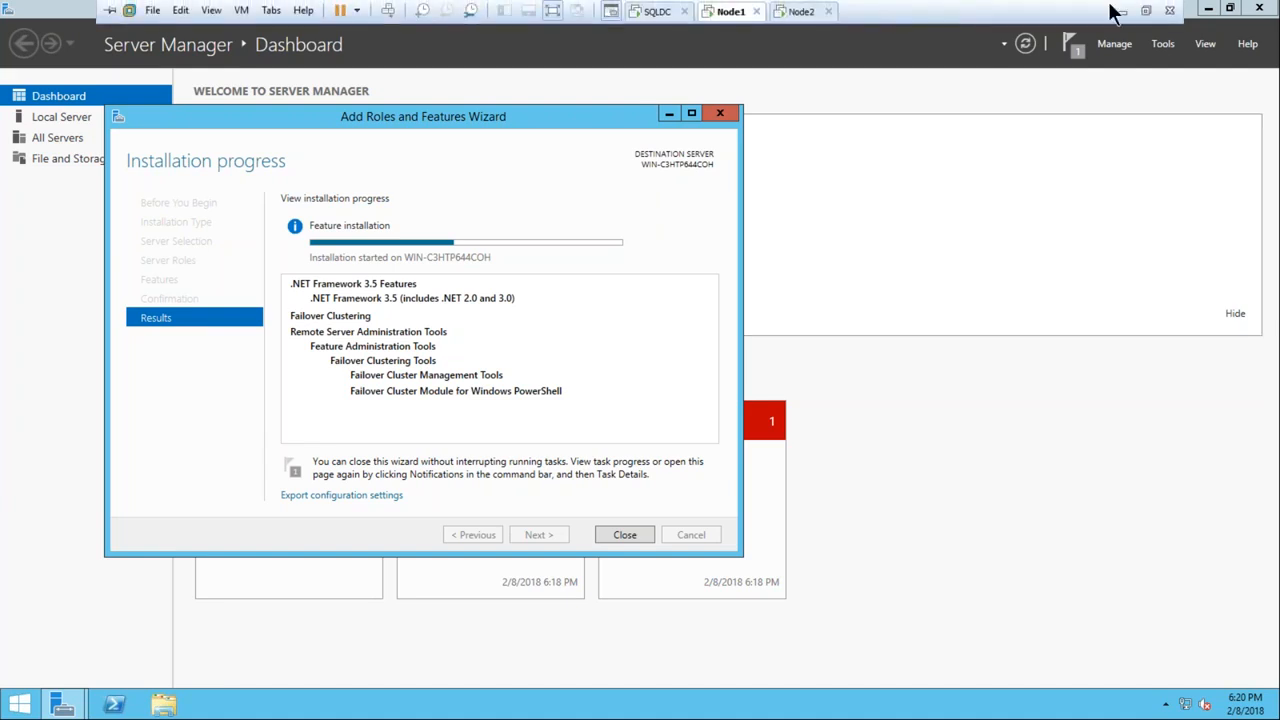
pyautogui.click(1122, 12)
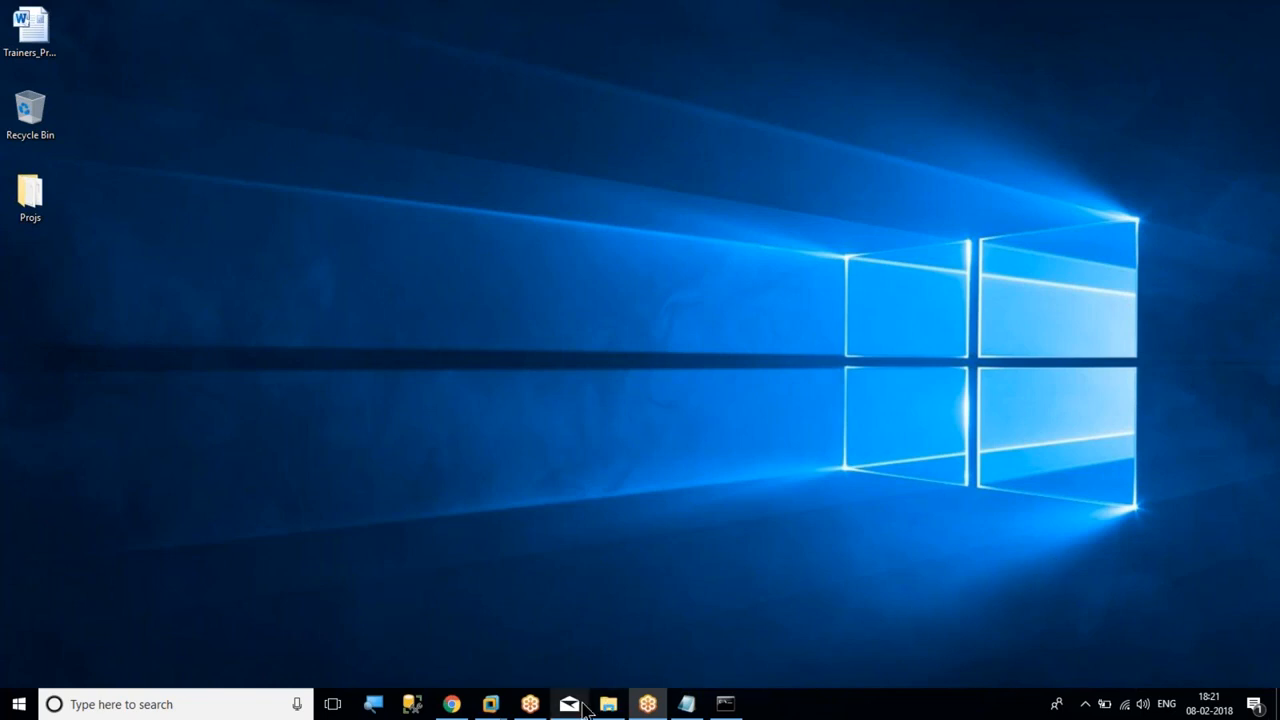
pyautogui.moveTo(490, 704)
pyautogui.click(487, 612)
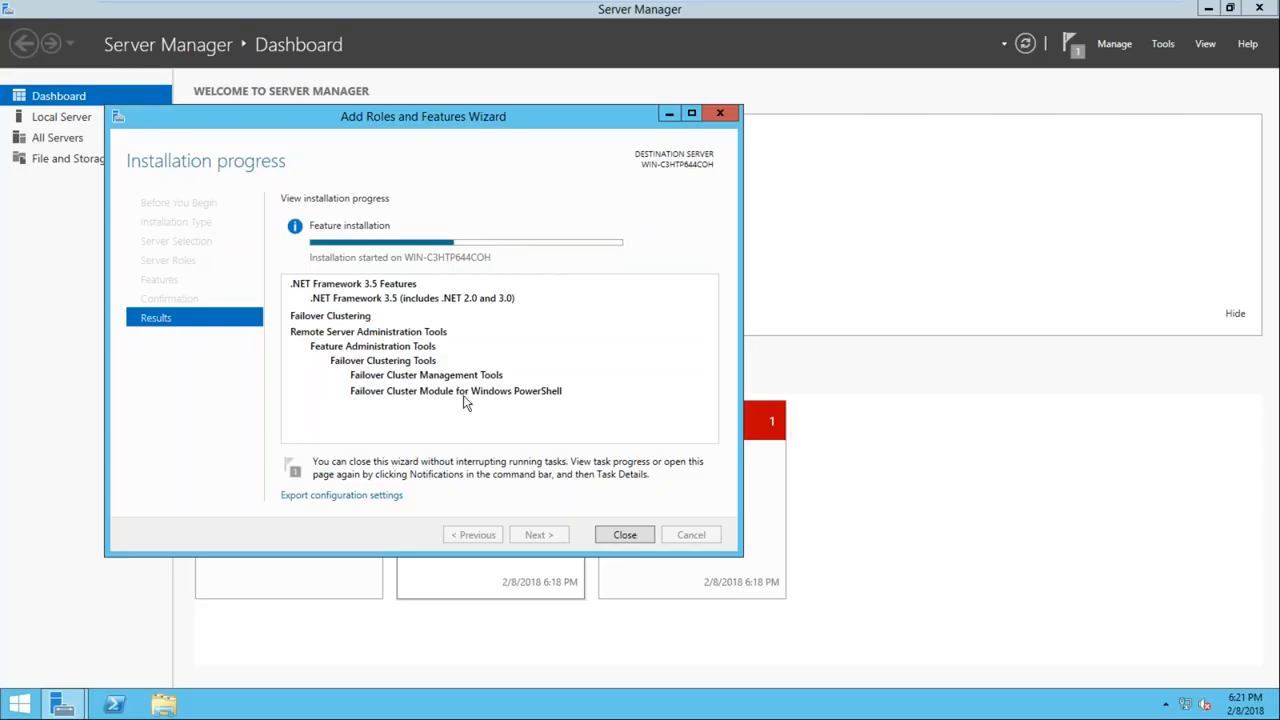
pyautogui.moveTo(730, 8)
pyautogui.click(796, 14)
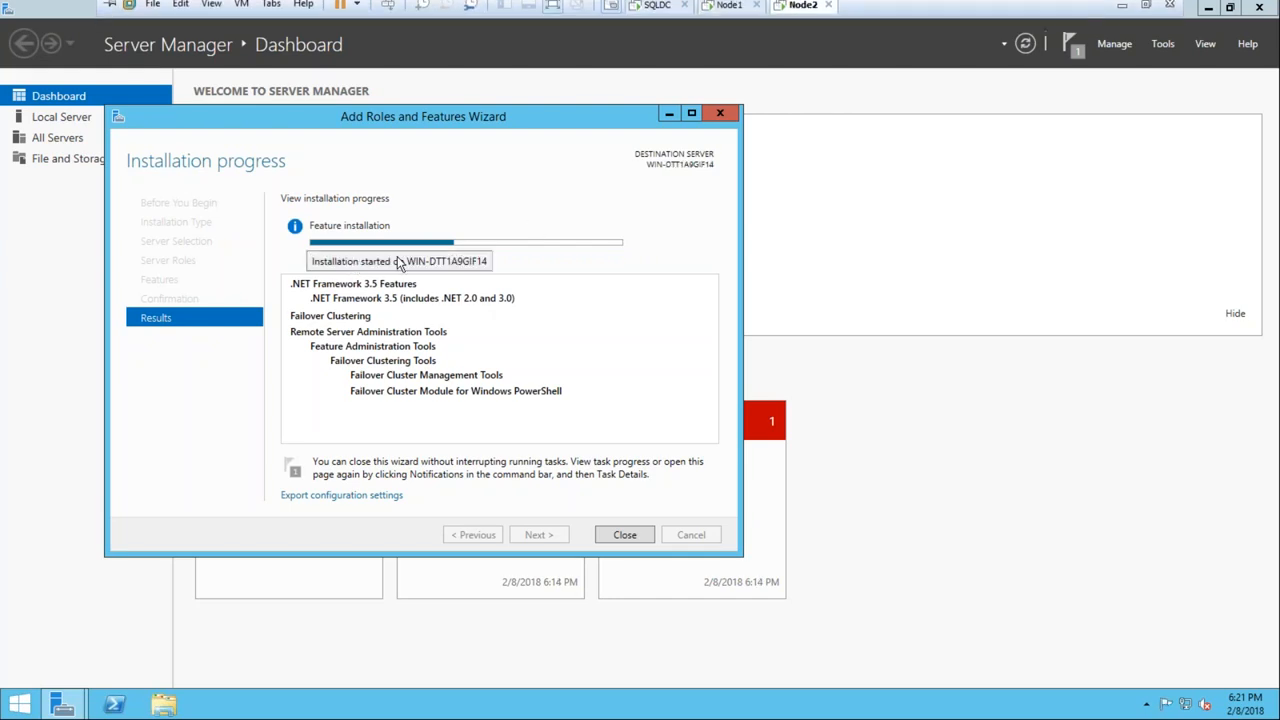
pyautogui.click(726, 14)
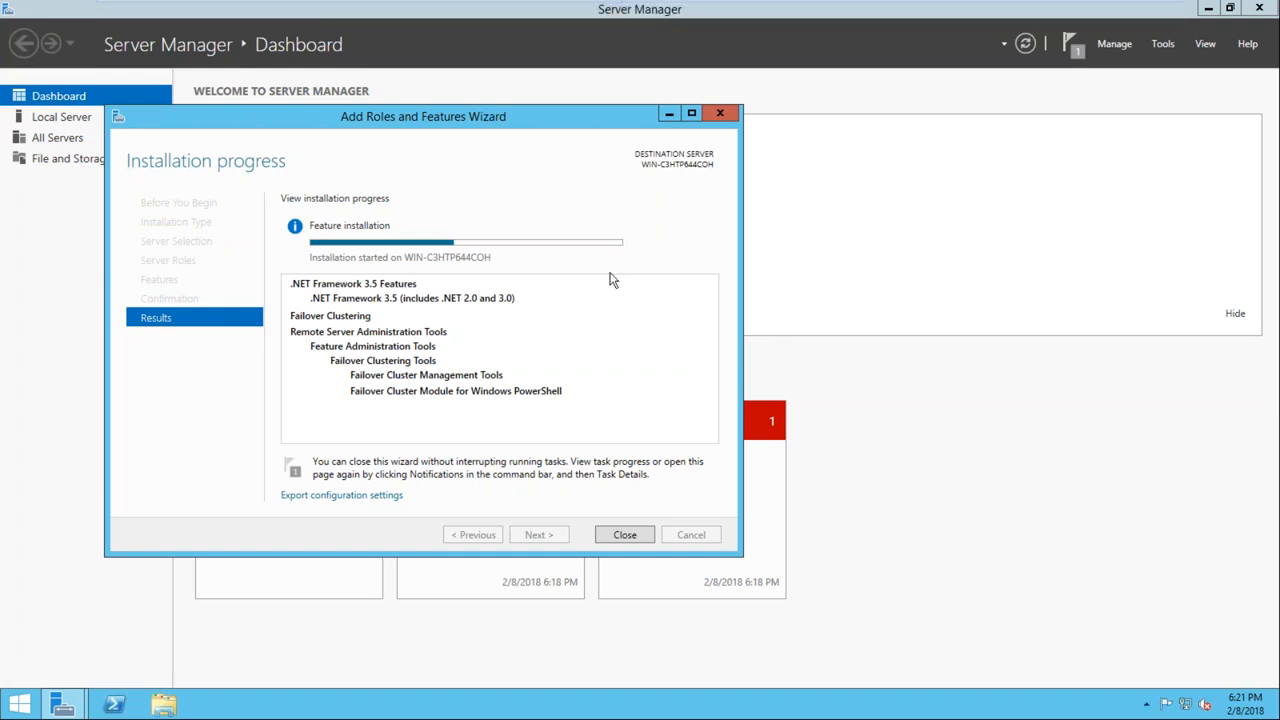
# Move the installation wizard aside on Node1, open Network Connections with ncpa.cpl and minimize the window
pyautogui.moveTo(426, 125); pyautogui.dragTo(568, 136)
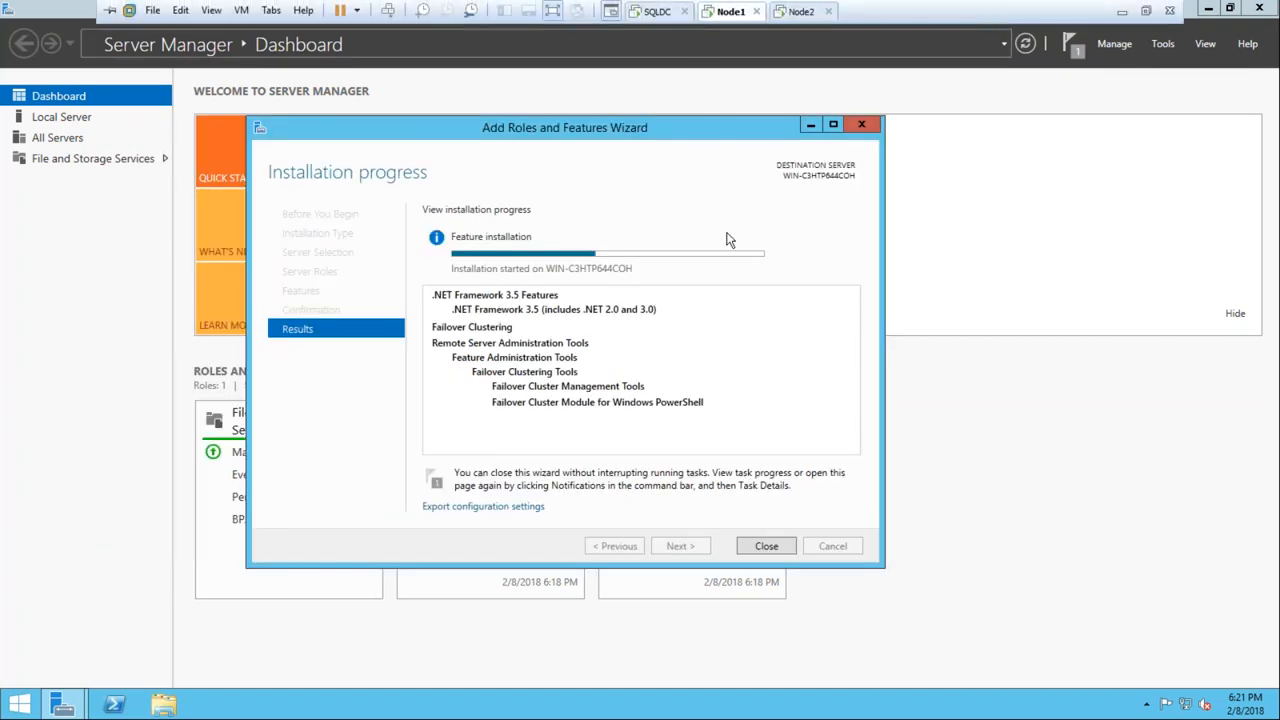
pyautogui.press('super+r')
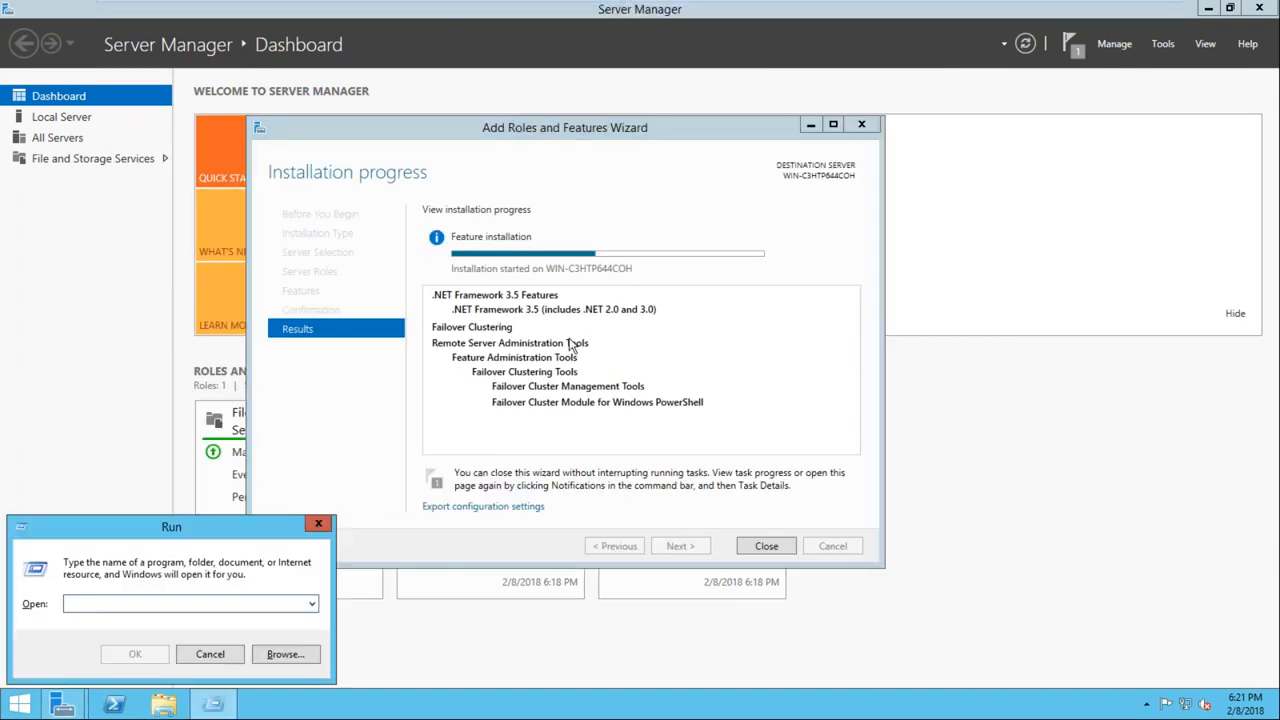
pyautogui.write('ncpa.cp')
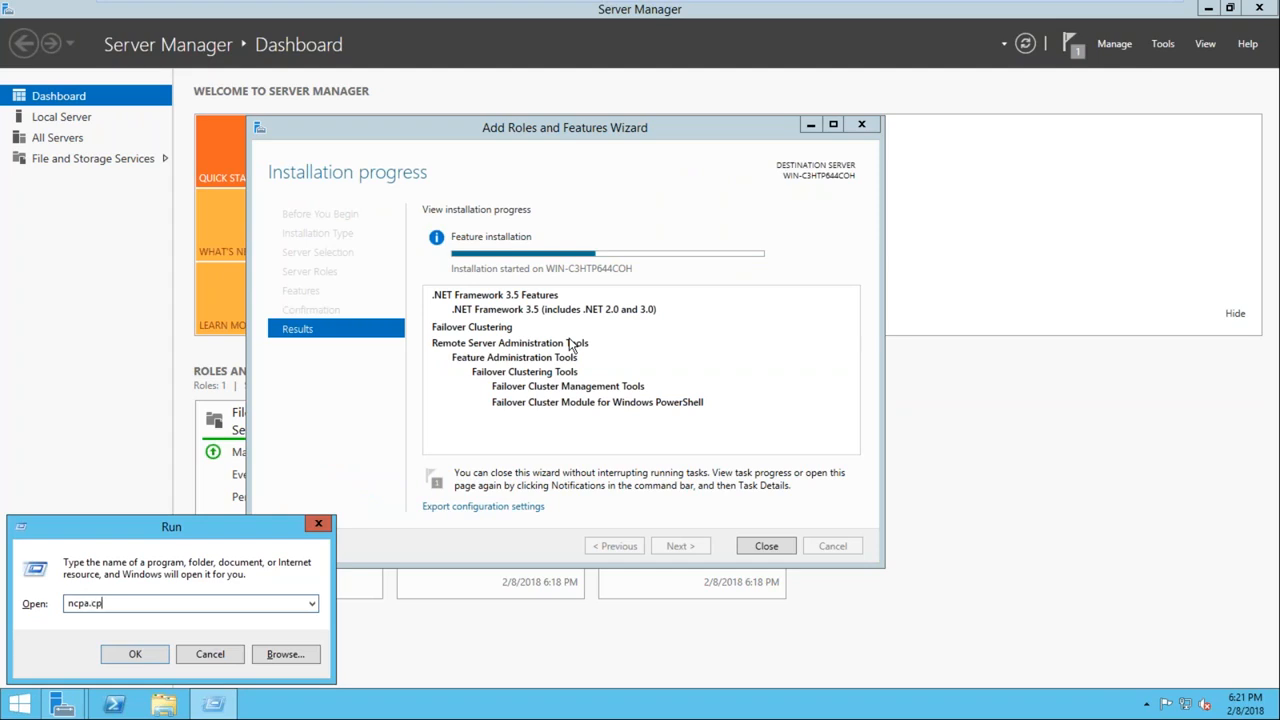
pyautogui.write('l')
pyautogui.moveTo(213, 521); pyautogui.dragTo(384, 357)
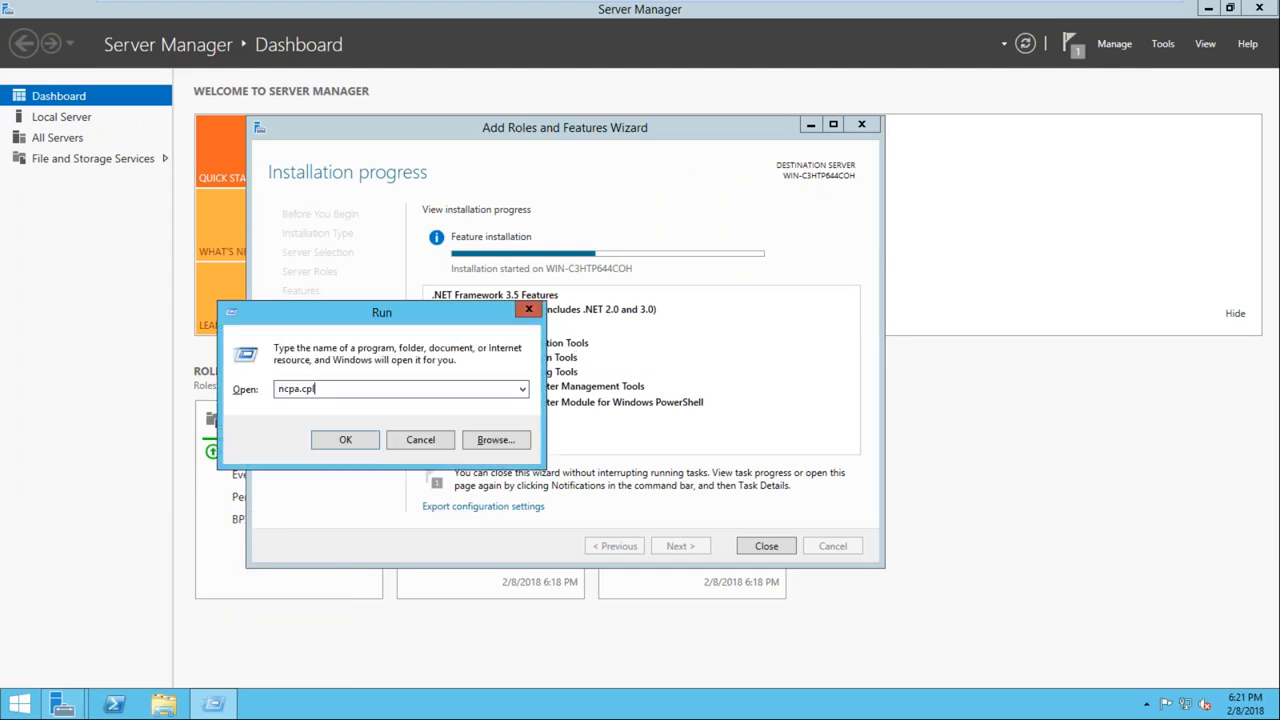
pyautogui.click(341, 440)
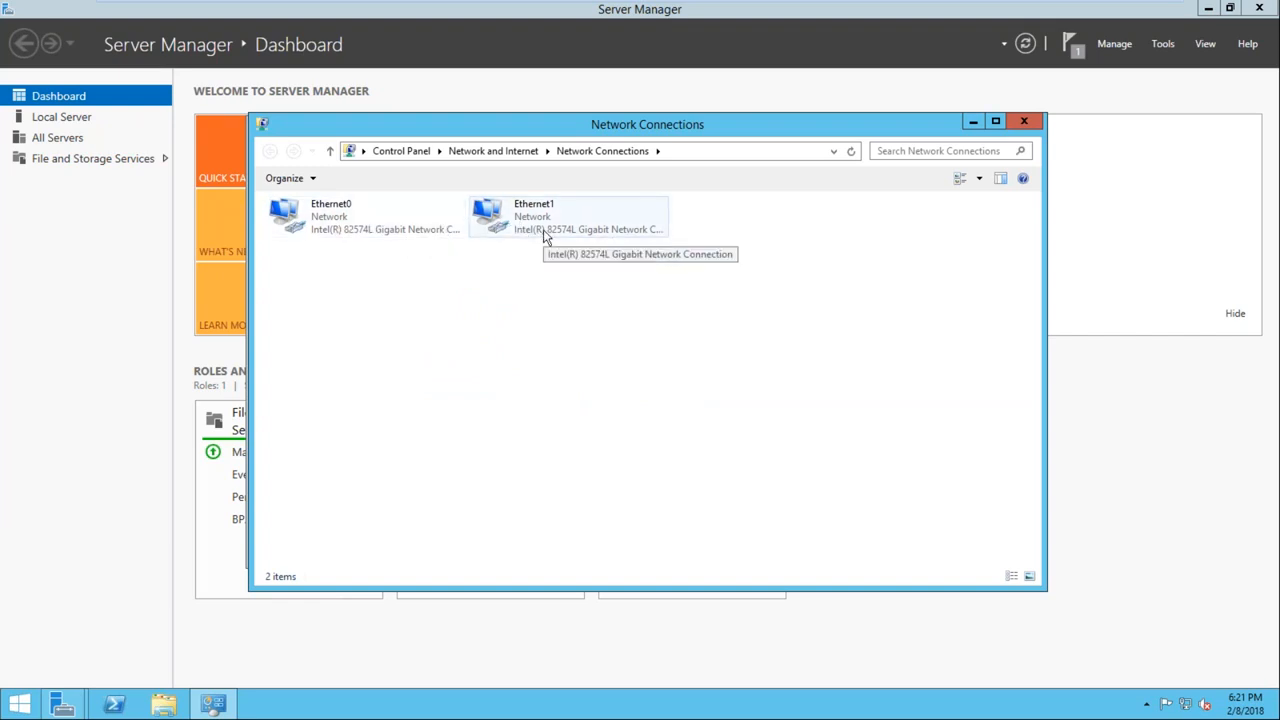
pyautogui.click(973, 122)
# Switch to Node2 and run ncpa.cpl to open its network connections
pyautogui.moveTo(650, 3)
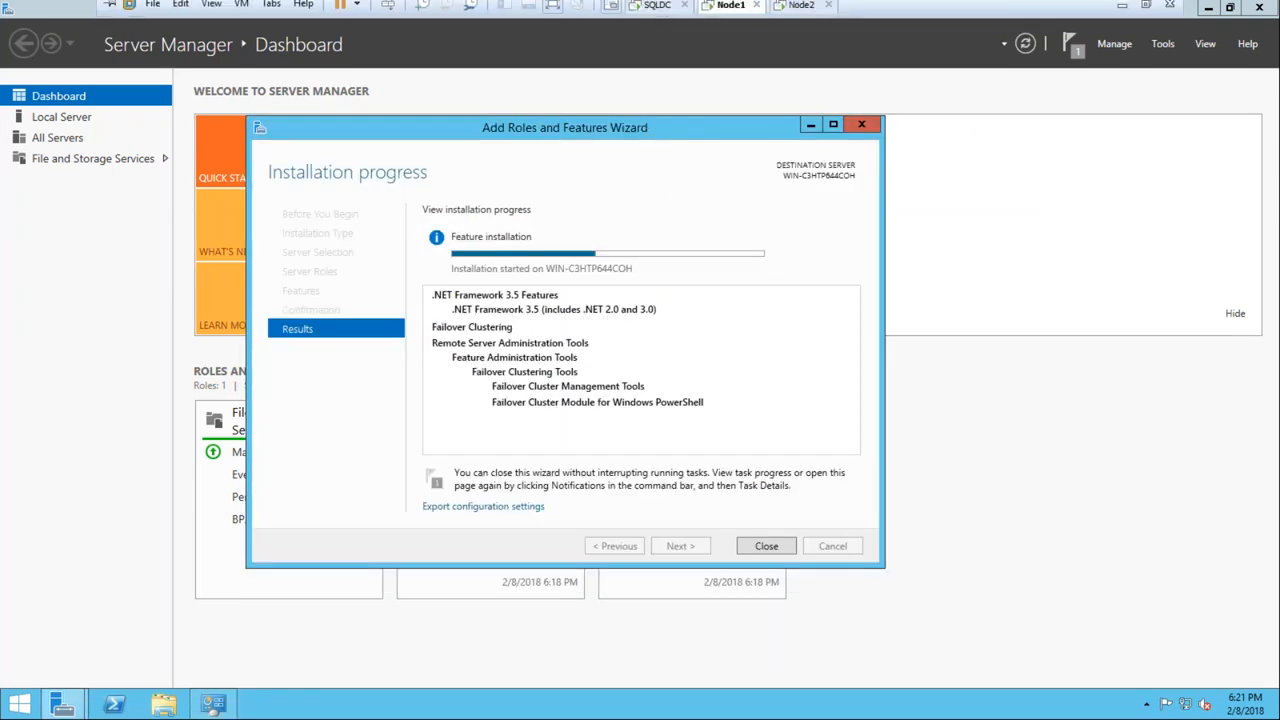
pyautogui.click(797, 5)
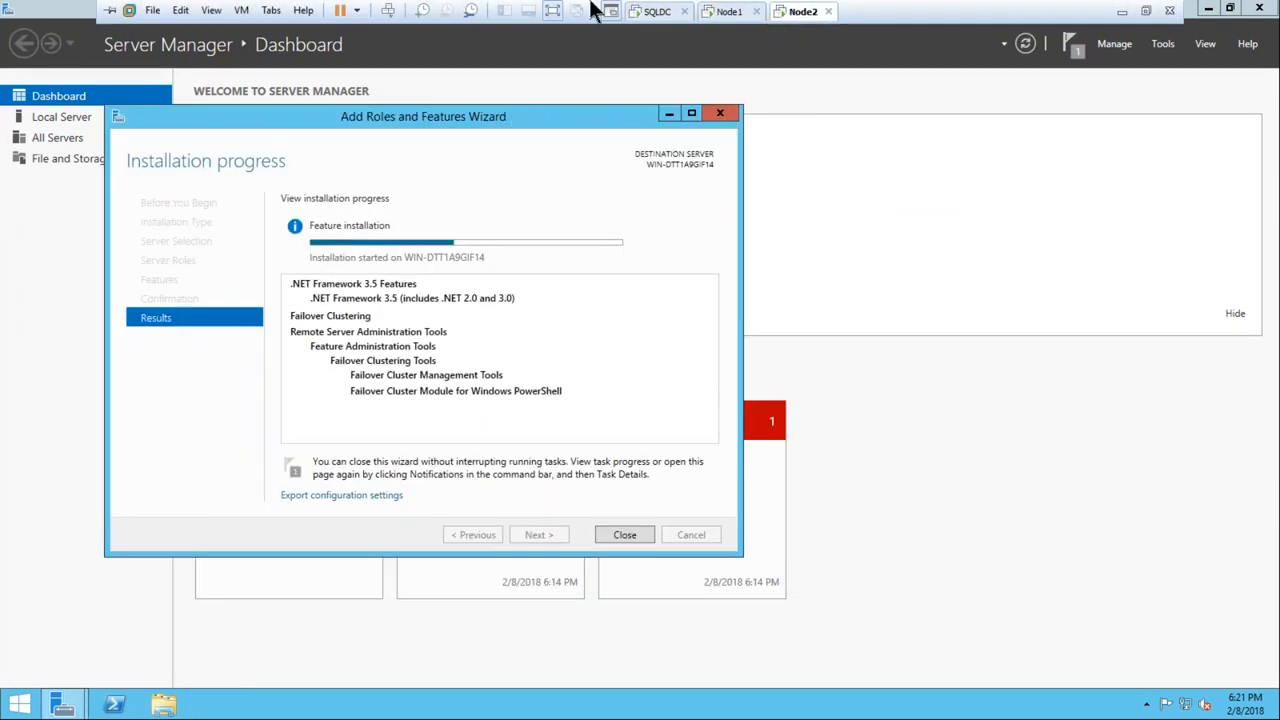
pyautogui.press('super+r')
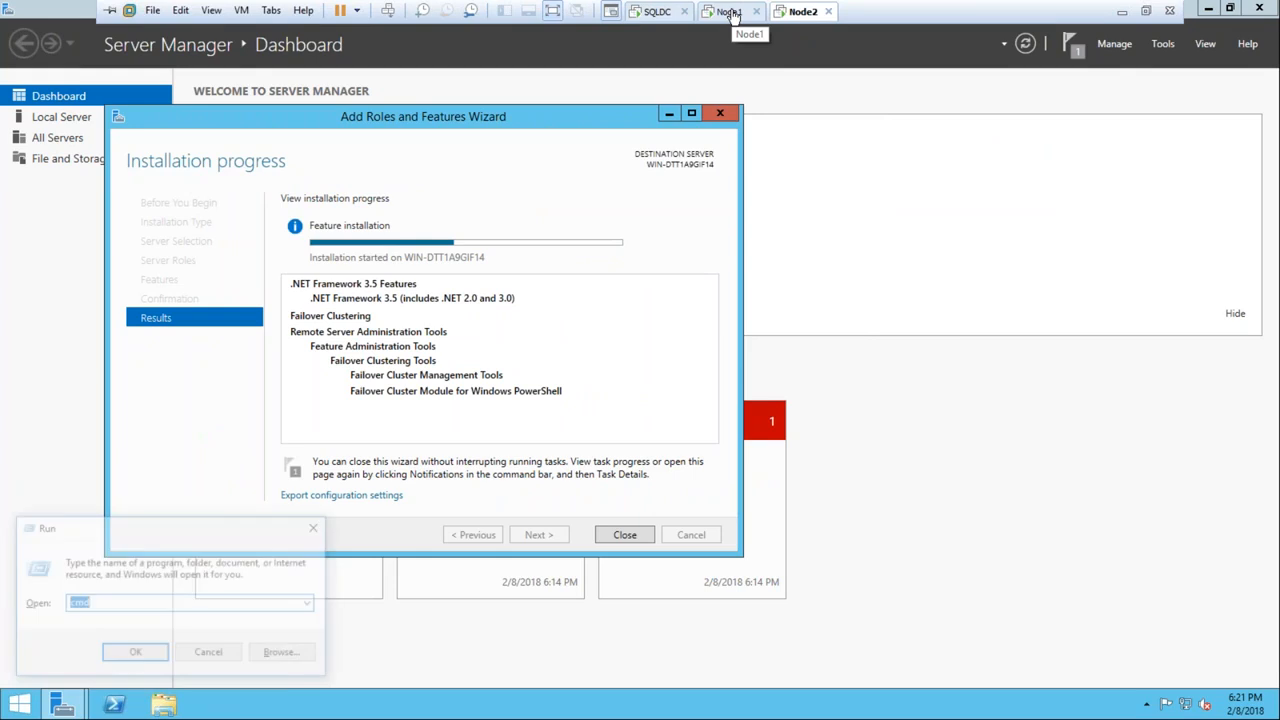
pyautogui.write('ncap')
pyautogui.press('BackSpace')
pyautogui.press('BackSpace')
pyautogui.write('p')
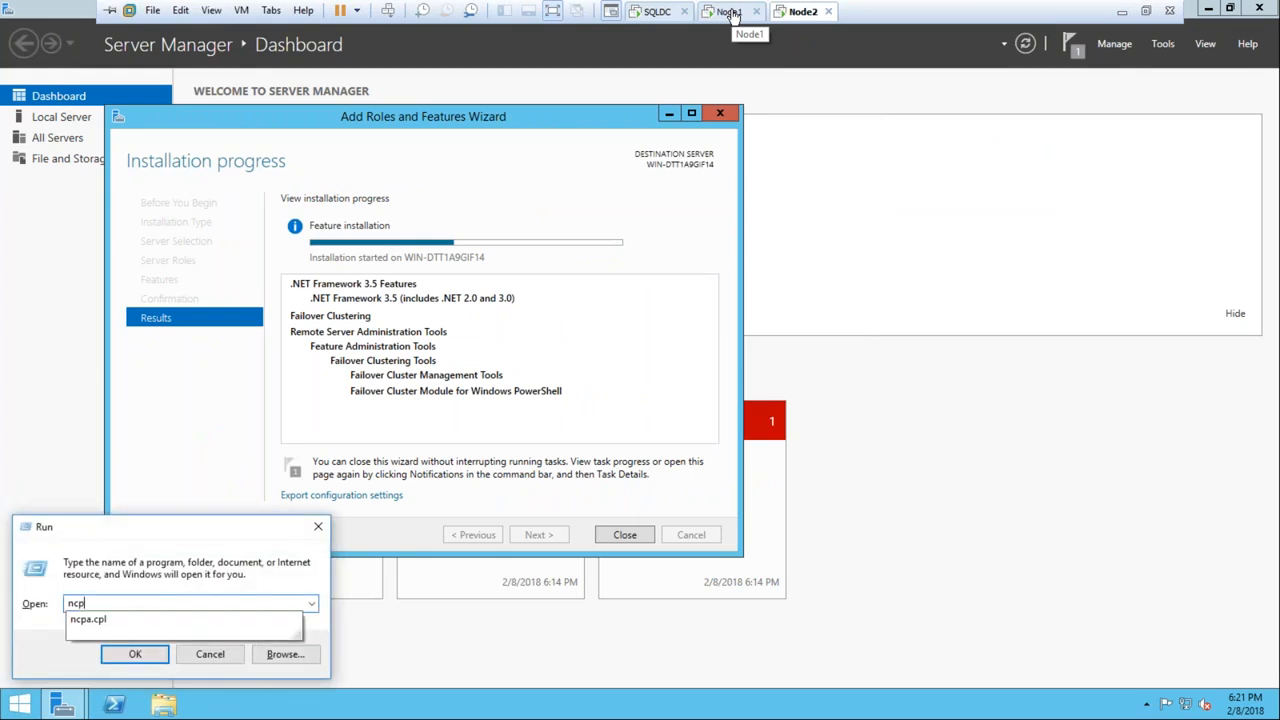
pyautogui.write('a')
pyautogui.press('Down')
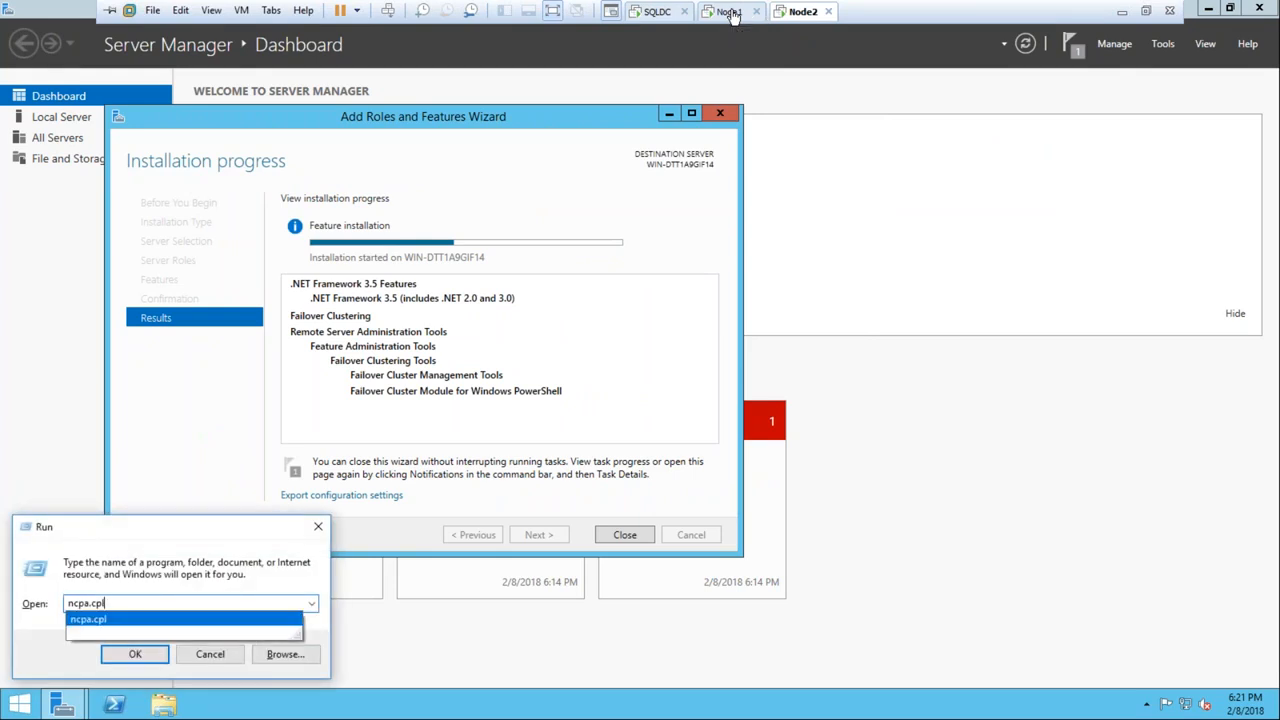
pyautogui.press('Return')
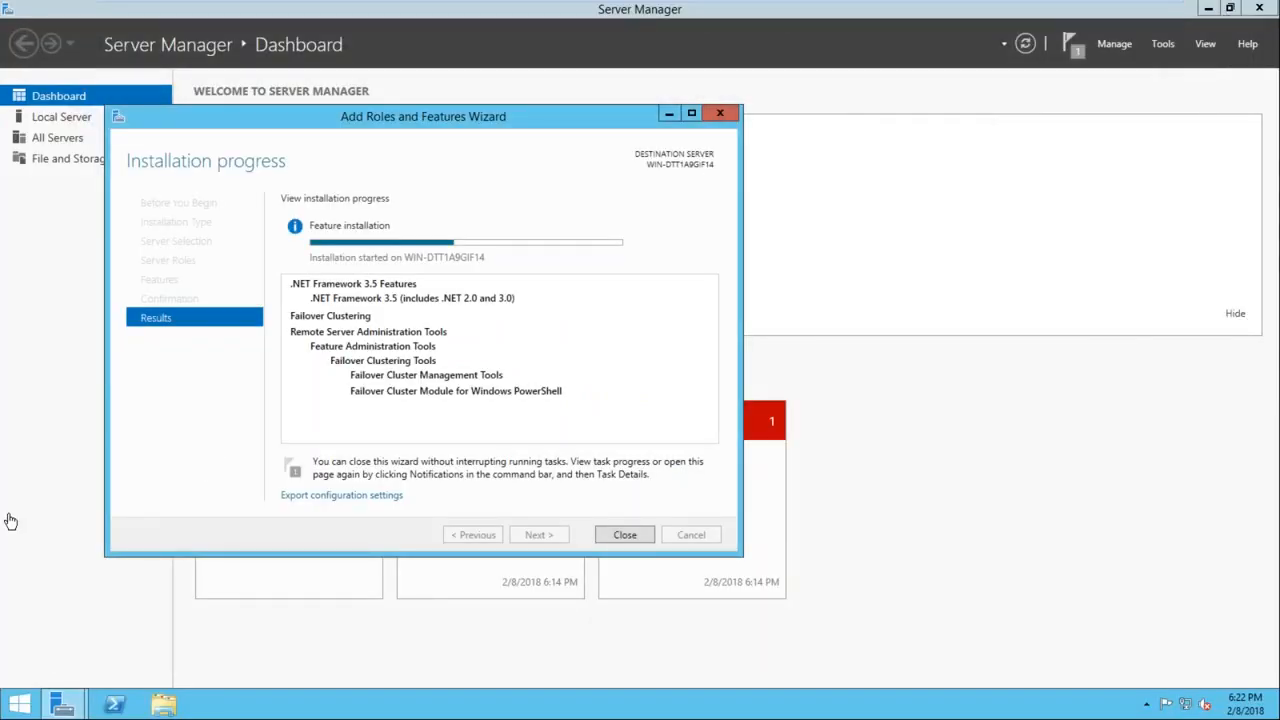
# Search Node2's Start screen for ncpa.cpl, view the network adapters and close the Network Connections window
pyautogui.click(25, 518)
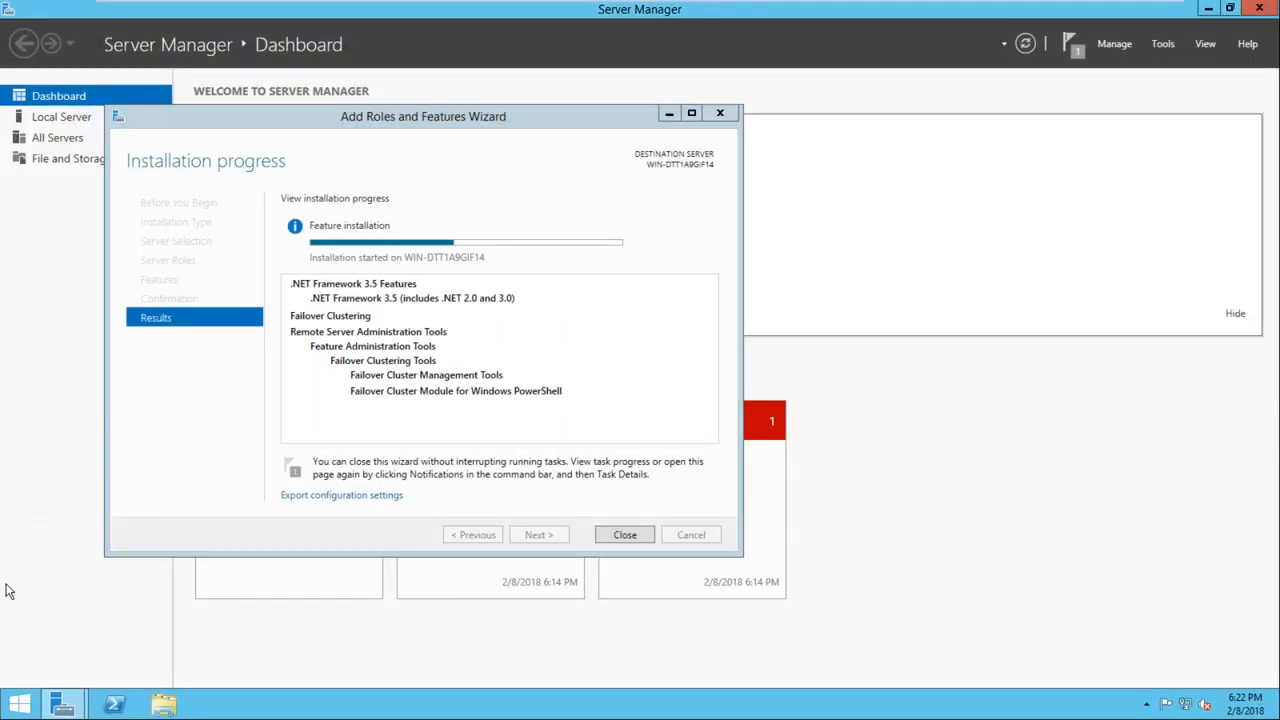
pyautogui.click(10, 705)
pyautogui.click(1228, 63)
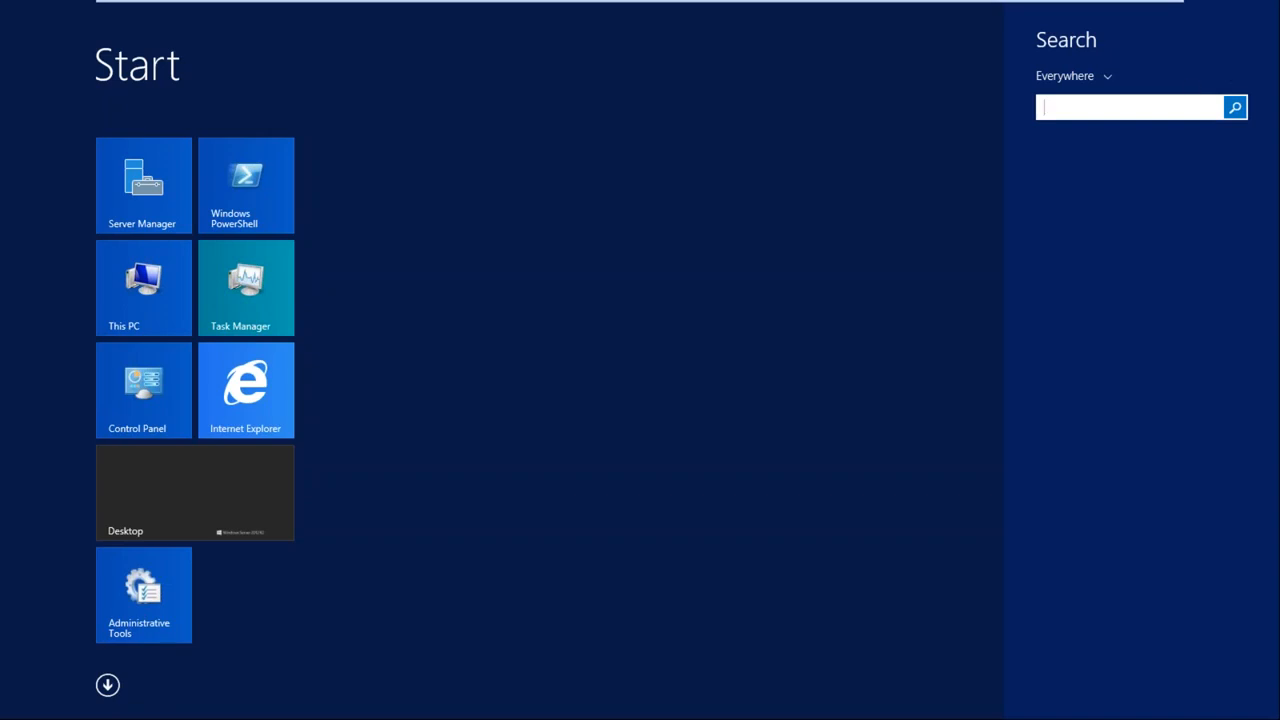
pyautogui.write('ncpa.cpl')
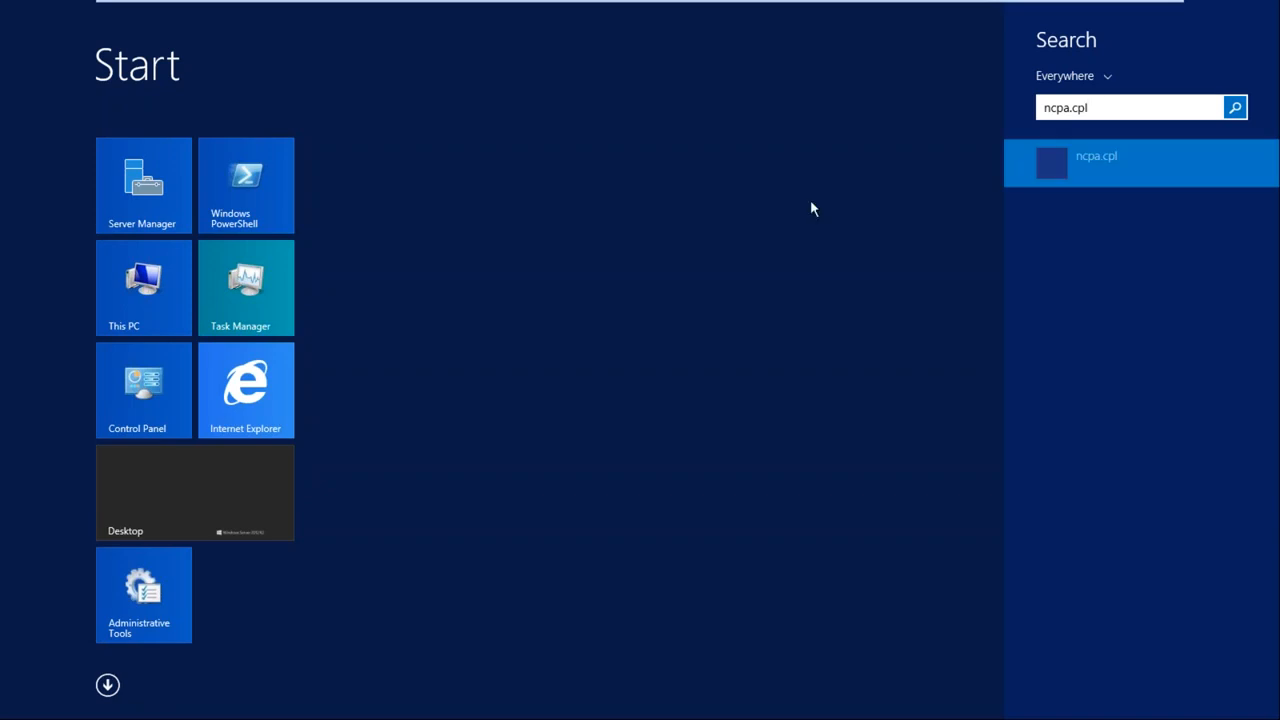
pyautogui.press('Escape')
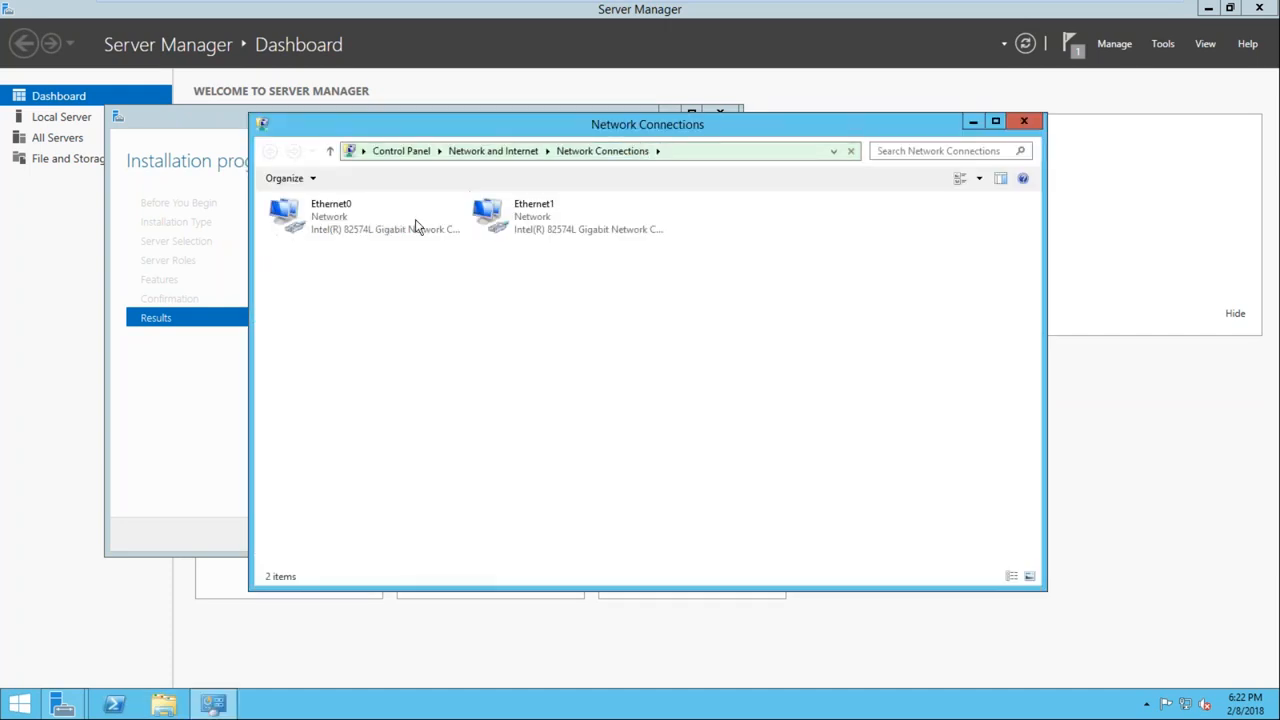
pyautogui.click(1024, 121)
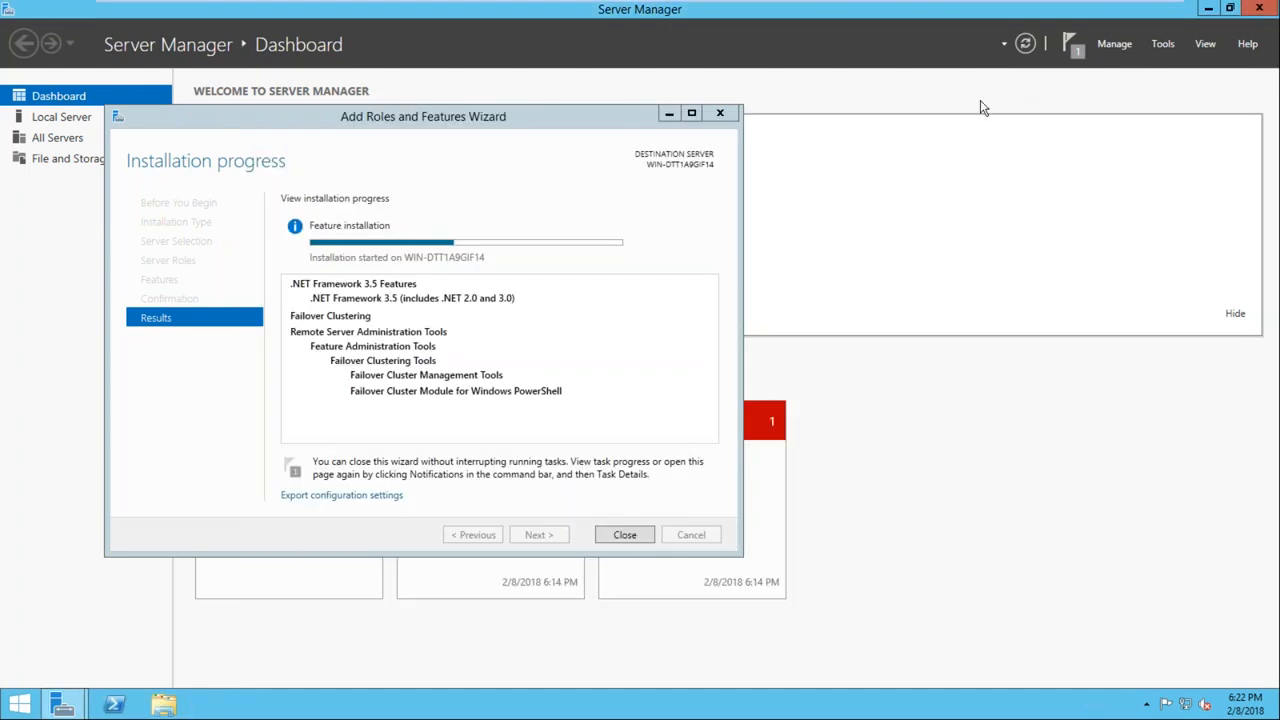
# Return to Node1, reposition its installation wizard and briefly view the network adapters before restoring Server Manager
pyautogui.click(731, 12)
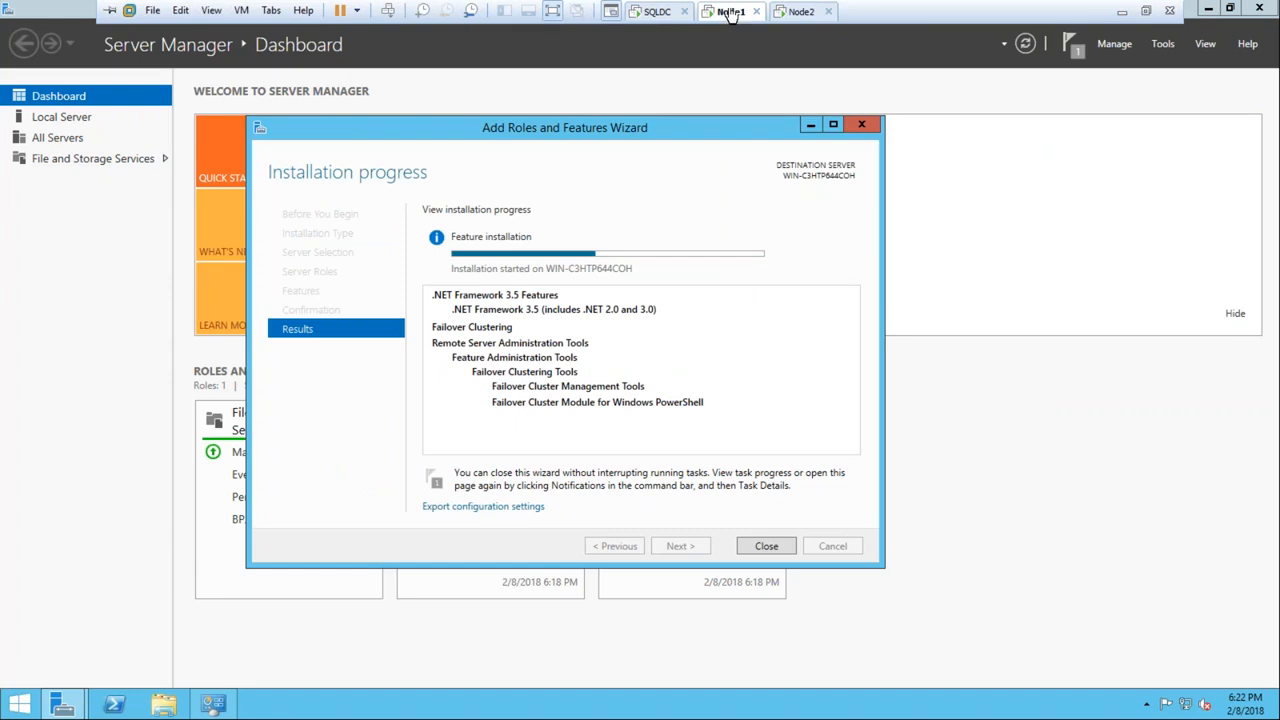
pyautogui.moveTo(559, 137); pyautogui.dragTo(585, 106)
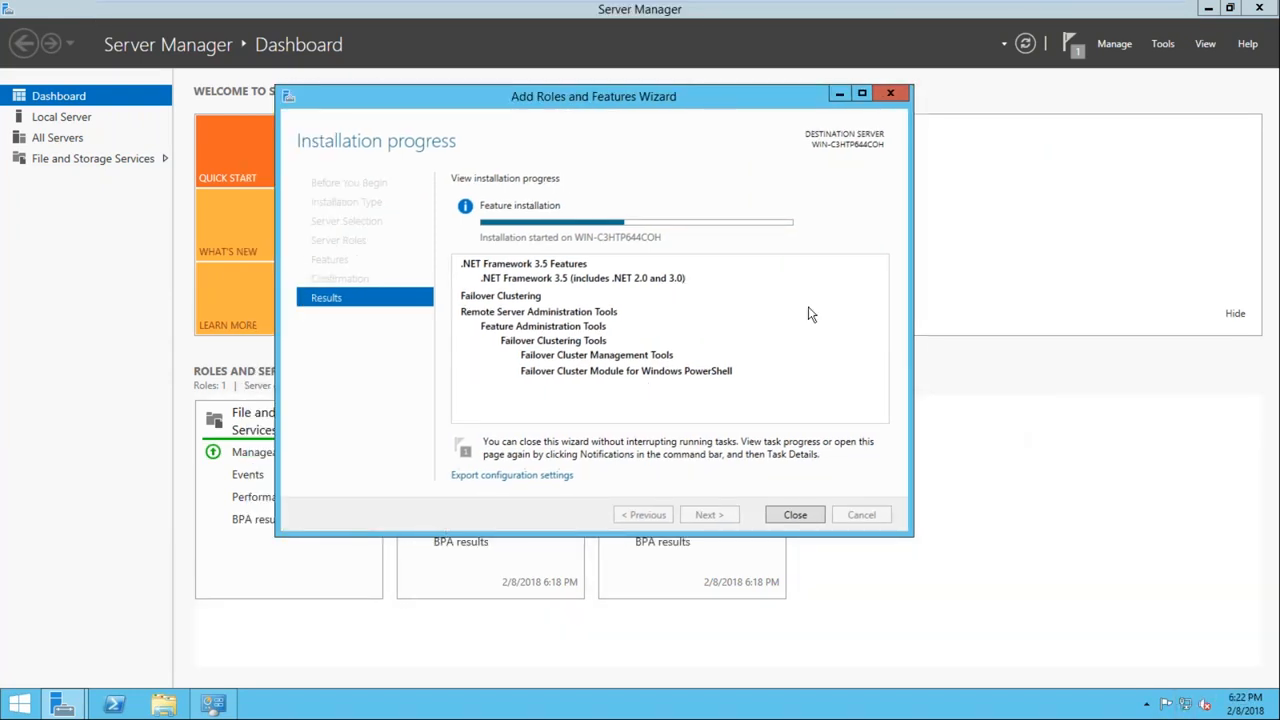
pyautogui.moveTo(610, 100); pyautogui.dragTo(651, 113)
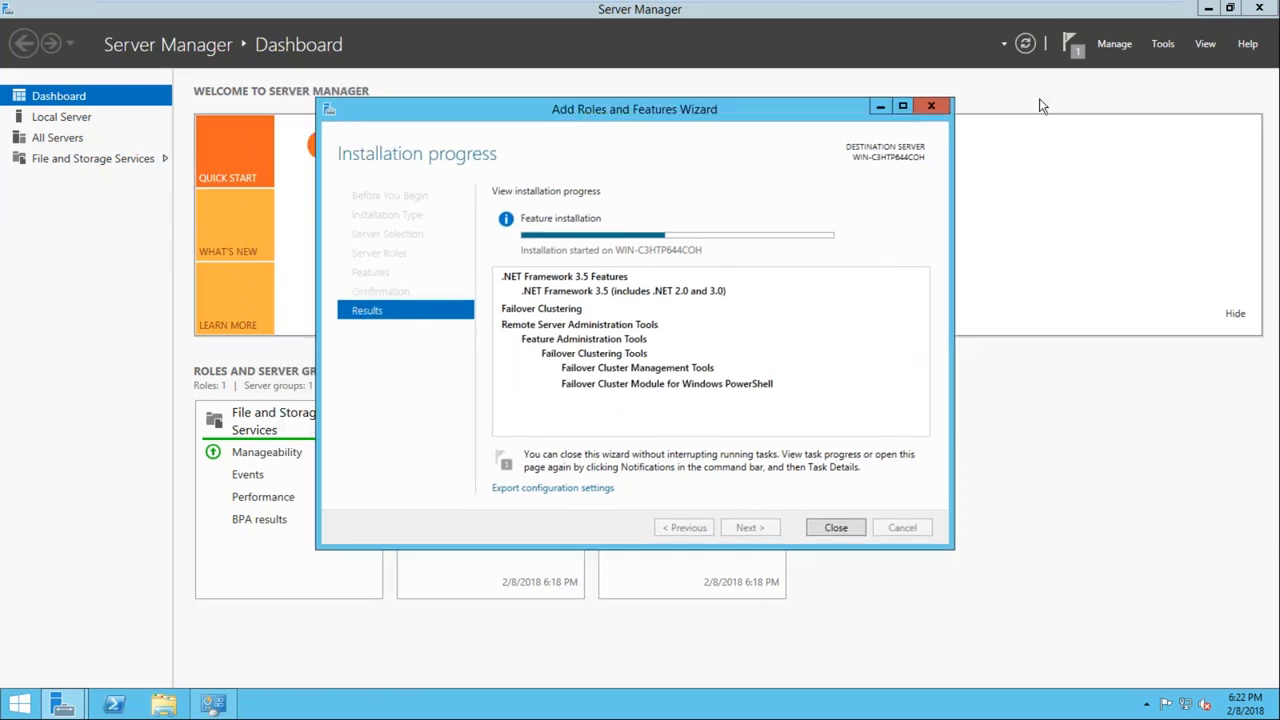
pyautogui.click(1208, 8)
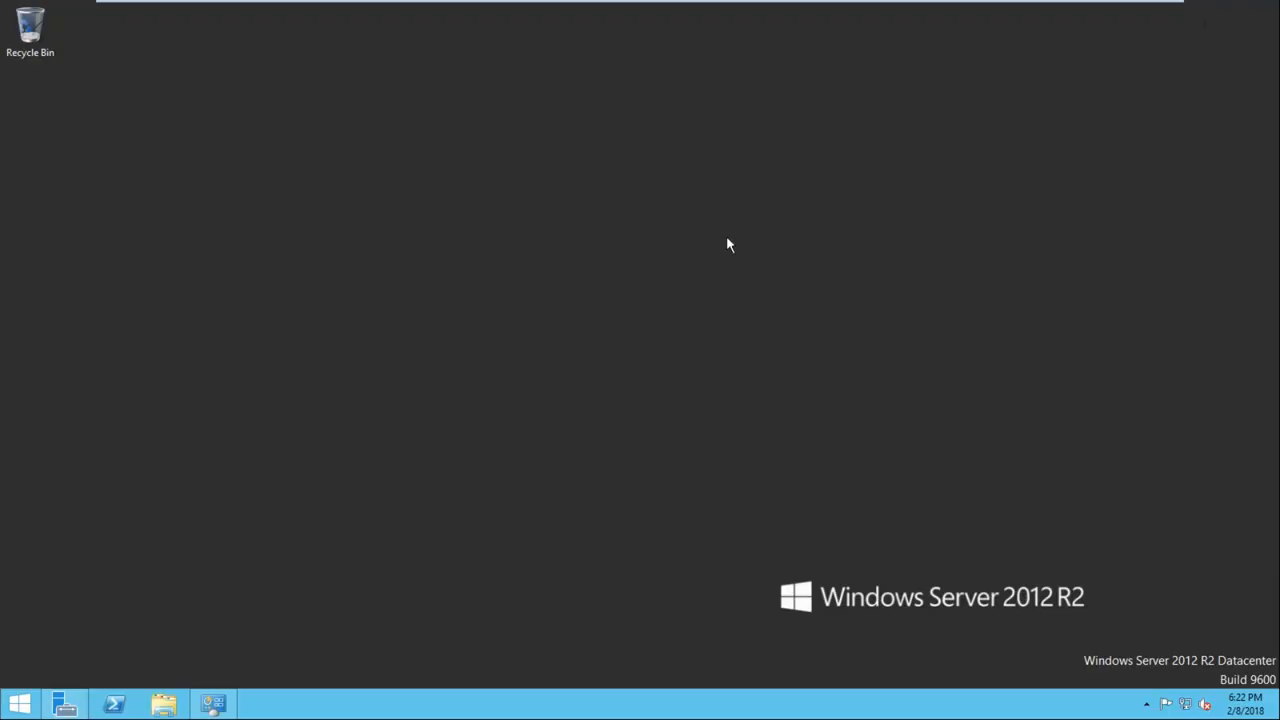
pyautogui.click(211, 702)
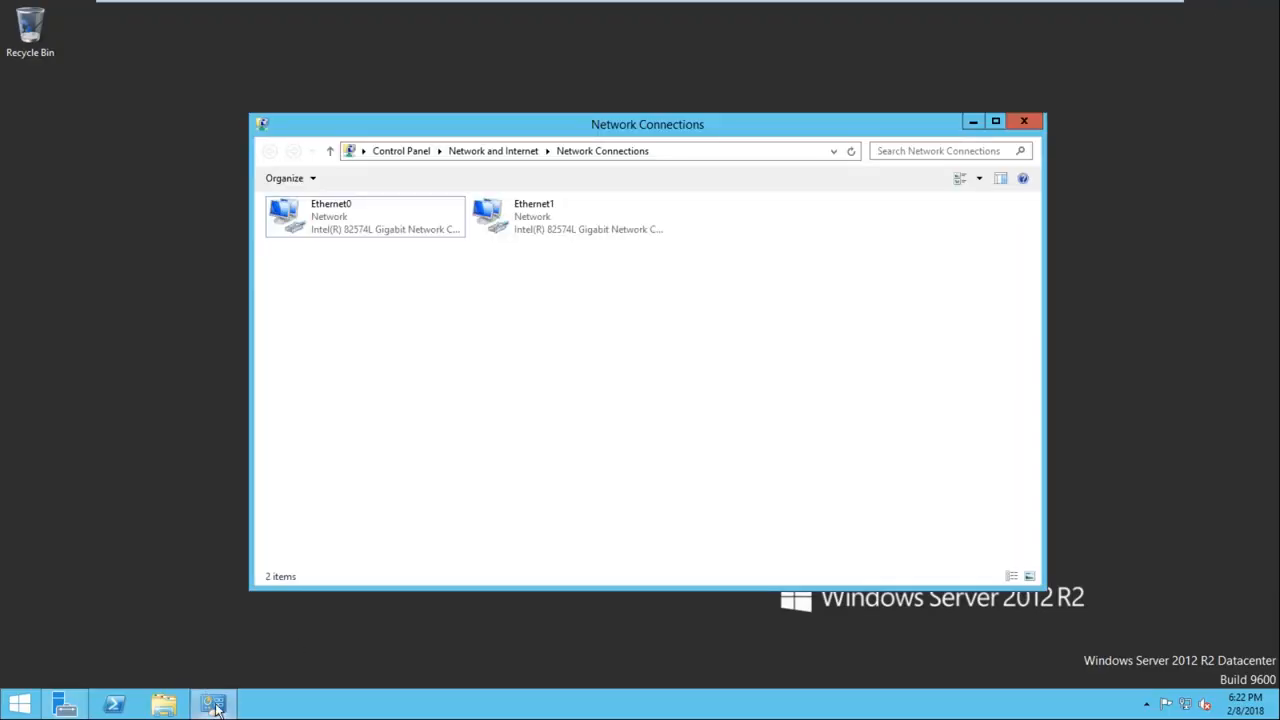
pyautogui.click(213, 703)
pyautogui.click(62, 704)
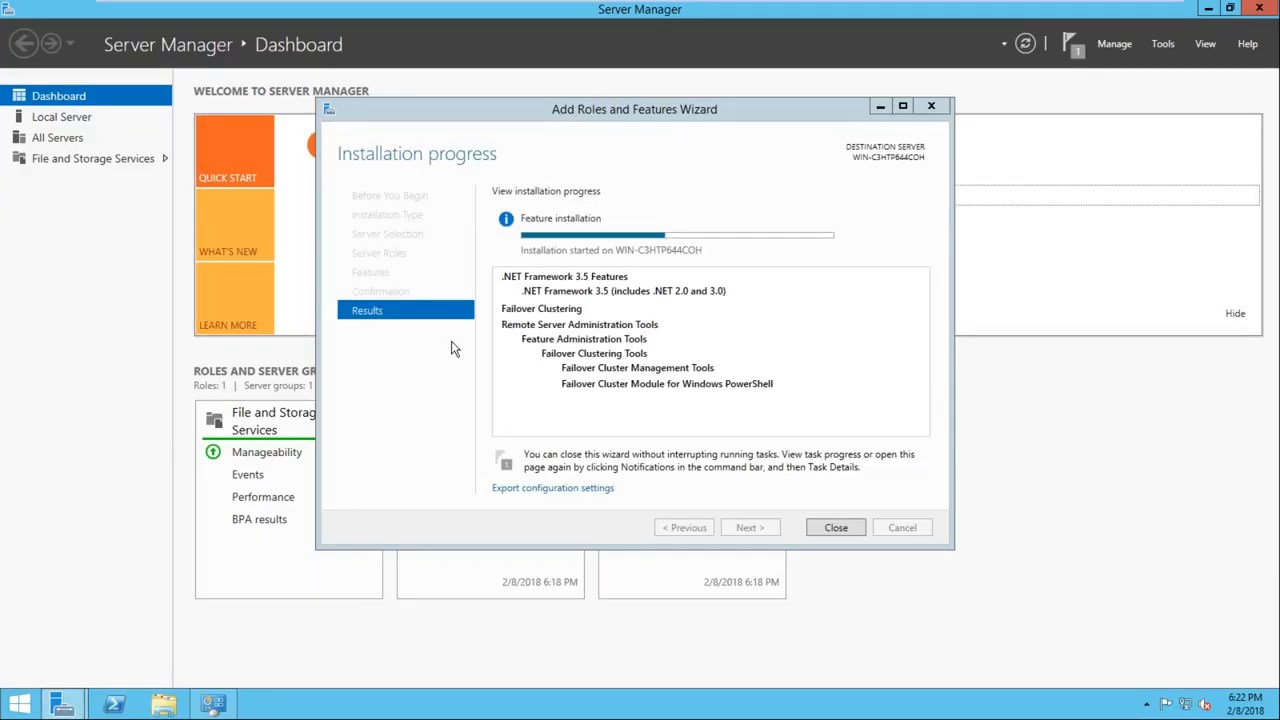
pyautogui.moveTo(628, 112); pyautogui.dragTo(611, 99)
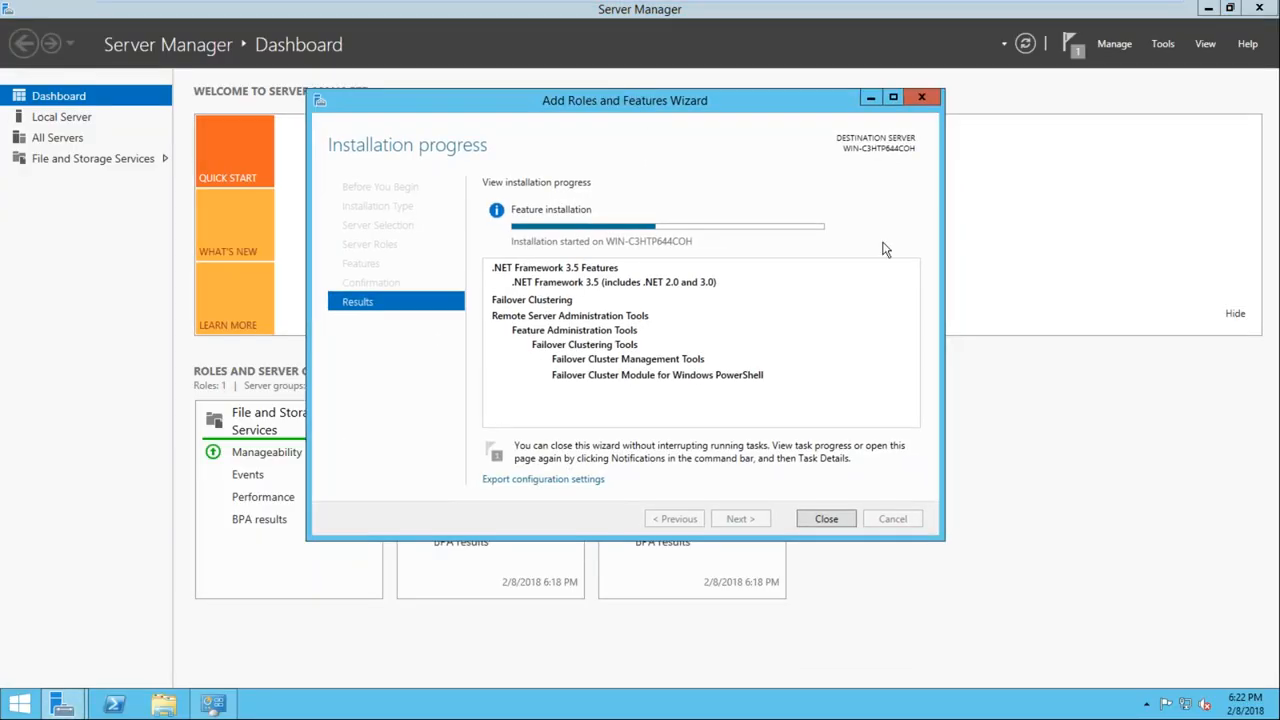
# Leave the virtual machines for the host desktop, refresh it and close the open command prompt window
pyautogui.moveTo(873, 27)
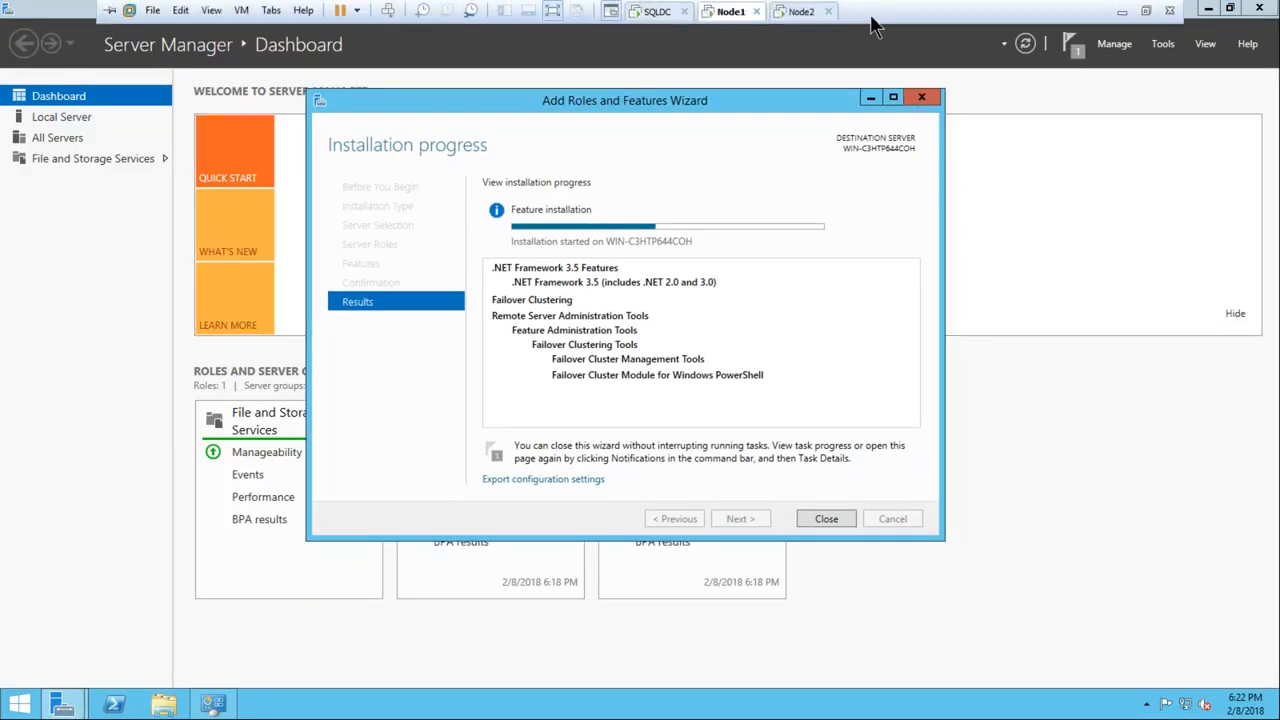
pyautogui.click(795, 12)
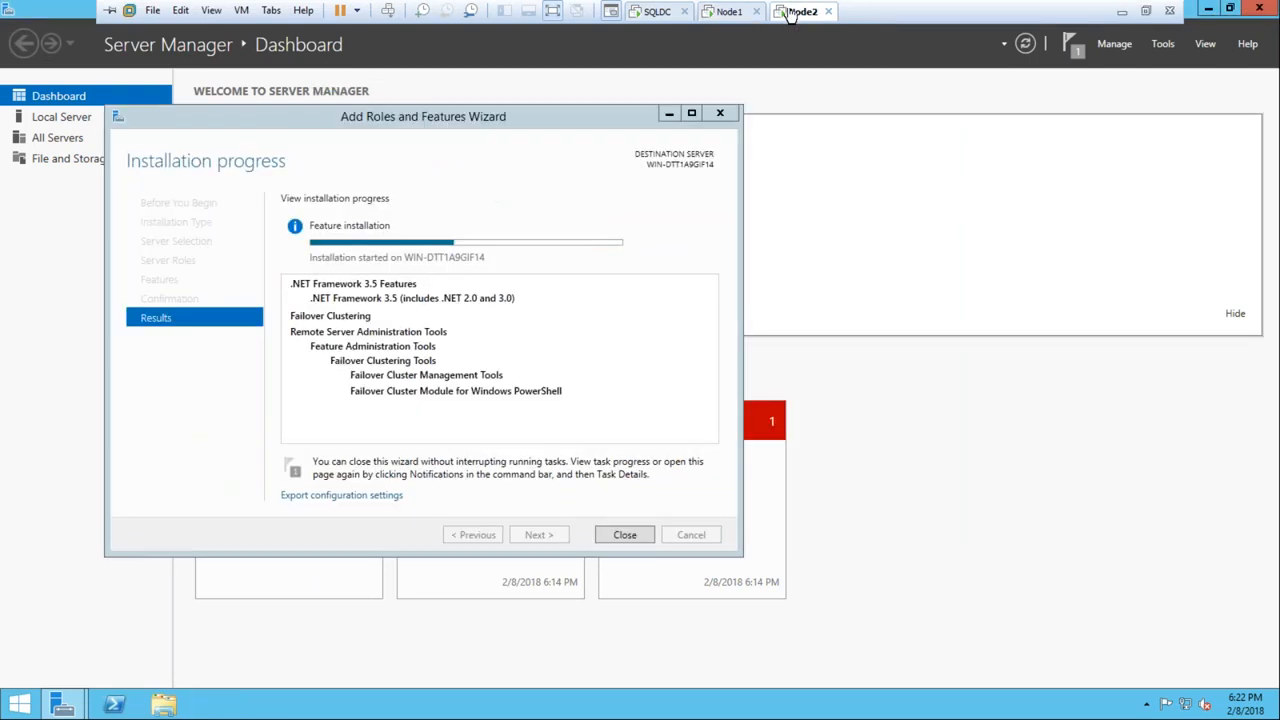
pyautogui.click(1120, 12)
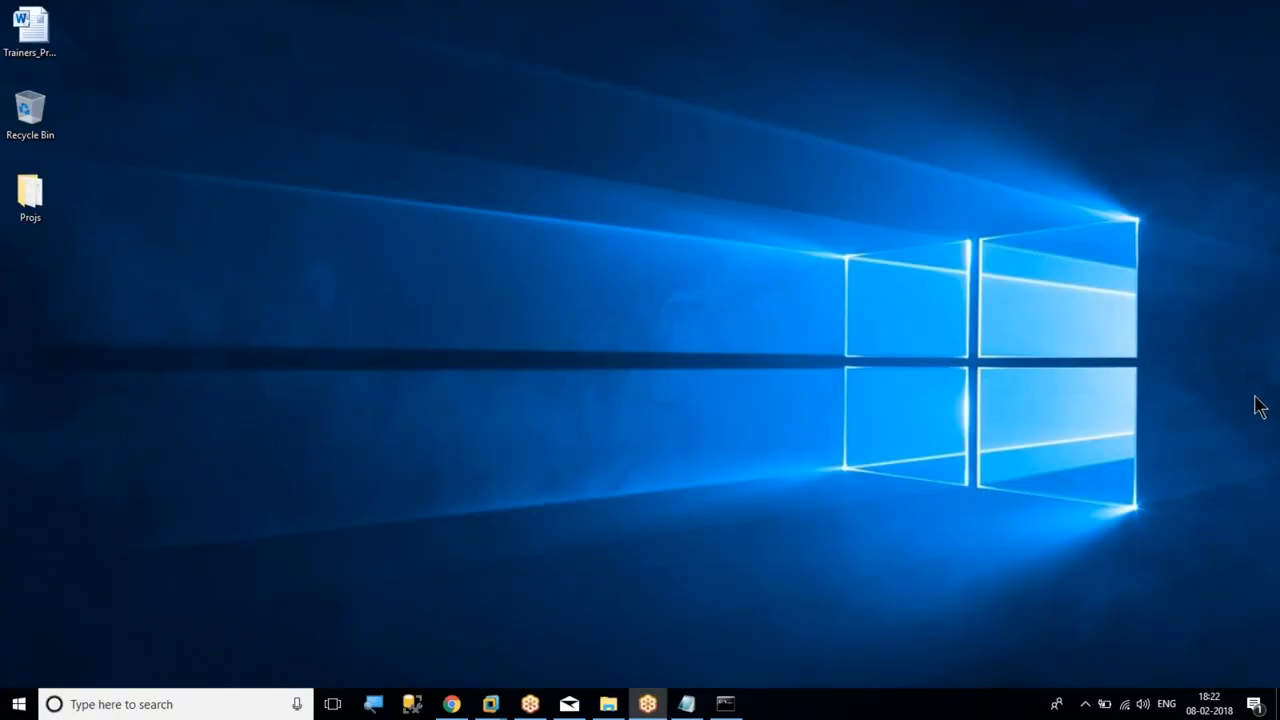
pyautogui.rightClick(942, 271)
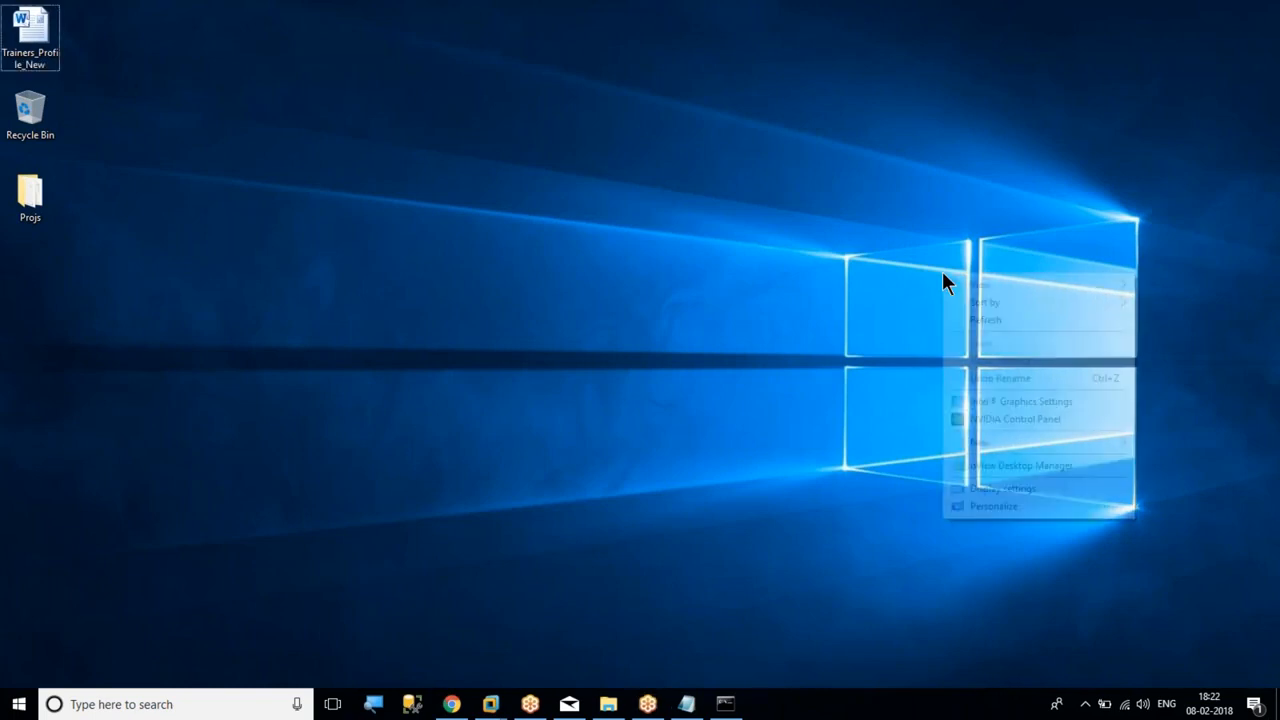
pyautogui.click(976, 316)
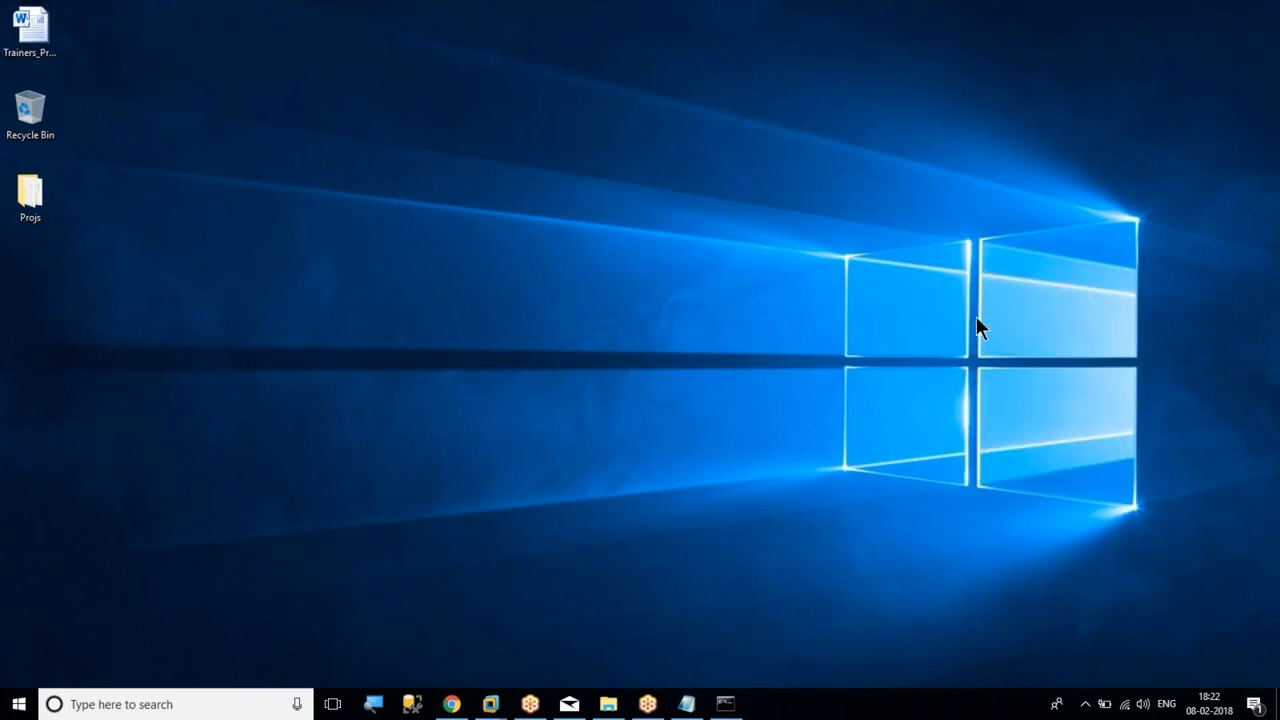
pyautogui.click(725, 704)
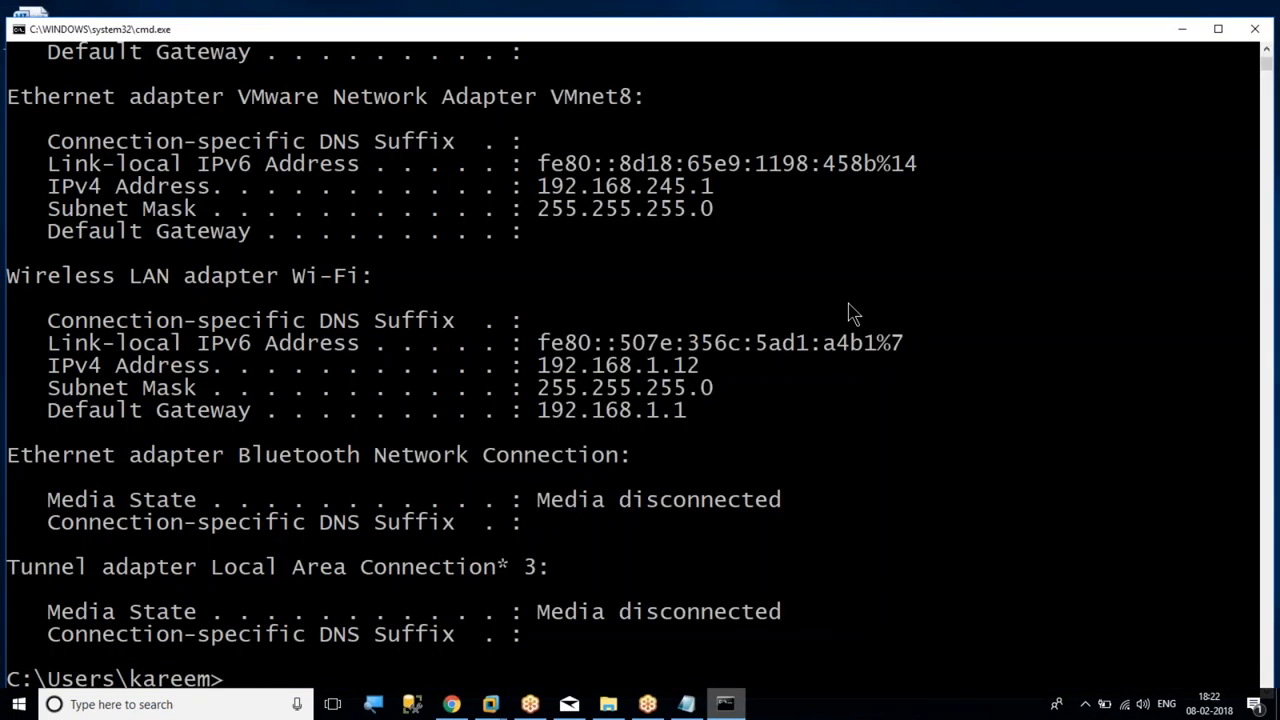
pyautogui.click(1255, 29)
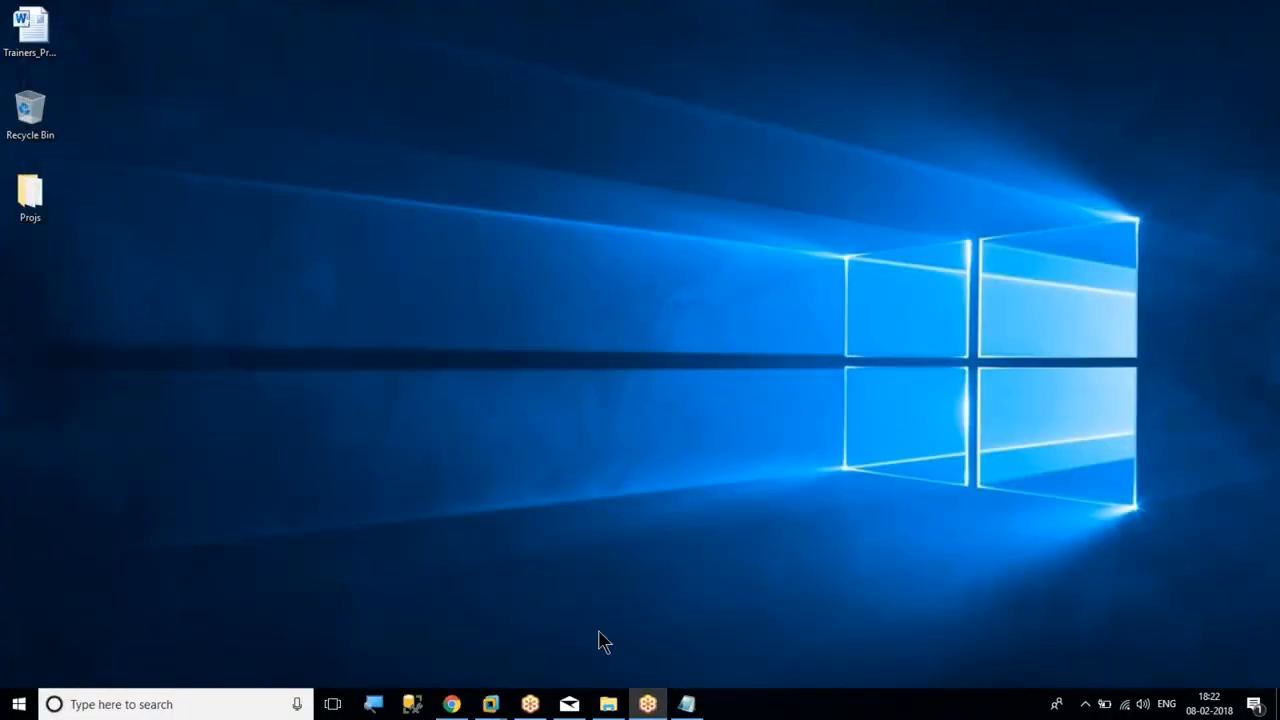
# Return to the virtual machines and check feature installation progress on Node1 and Node2, moving Node2's wizard closer to the centre
pyautogui.click(484, 630)
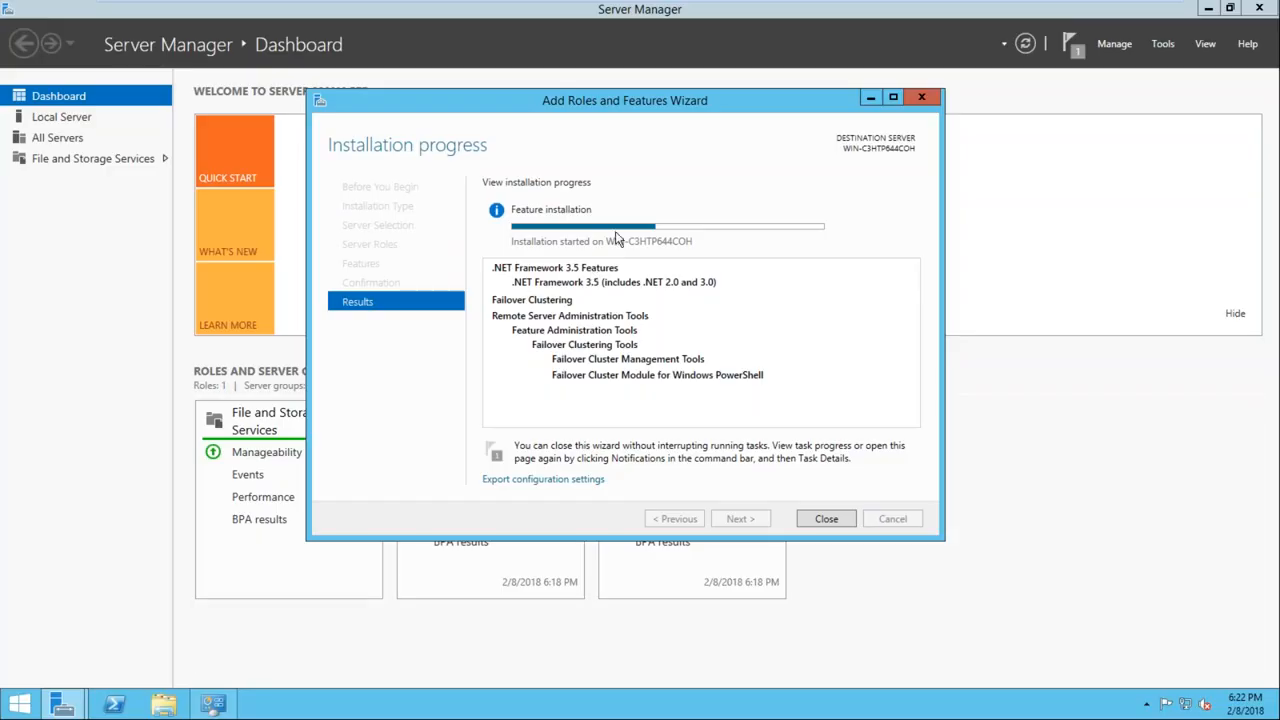
pyautogui.moveTo(682, 1)
pyautogui.click(805, 12)
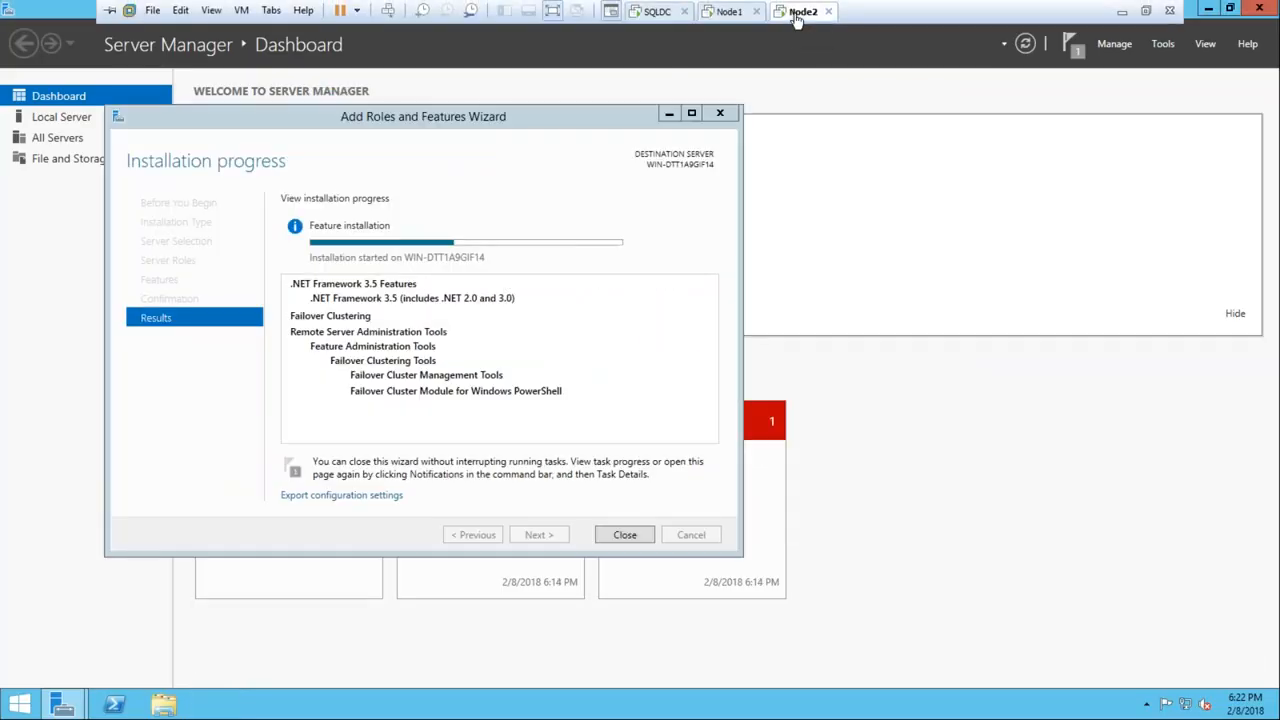
pyautogui.click(718, 12)
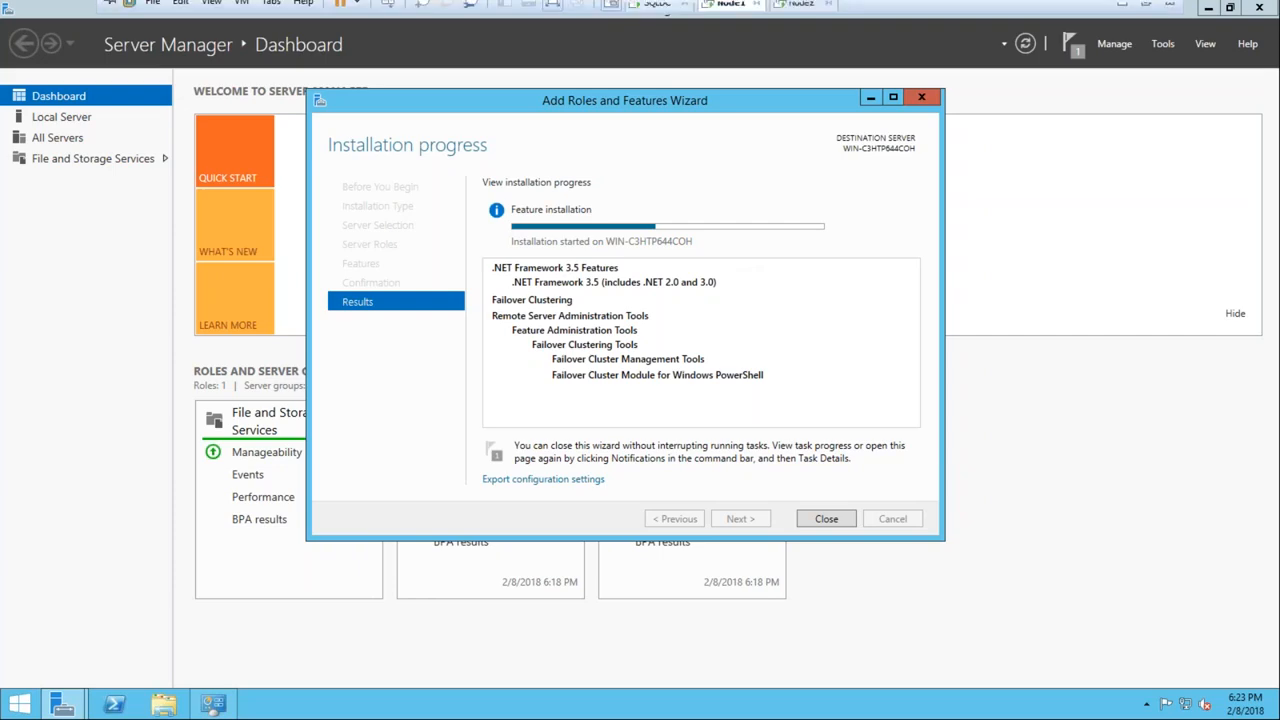
pyautogui.click(783, 14)
pyautogui.moveTo(468, 122); pyautogui.dragTo(614, 132)
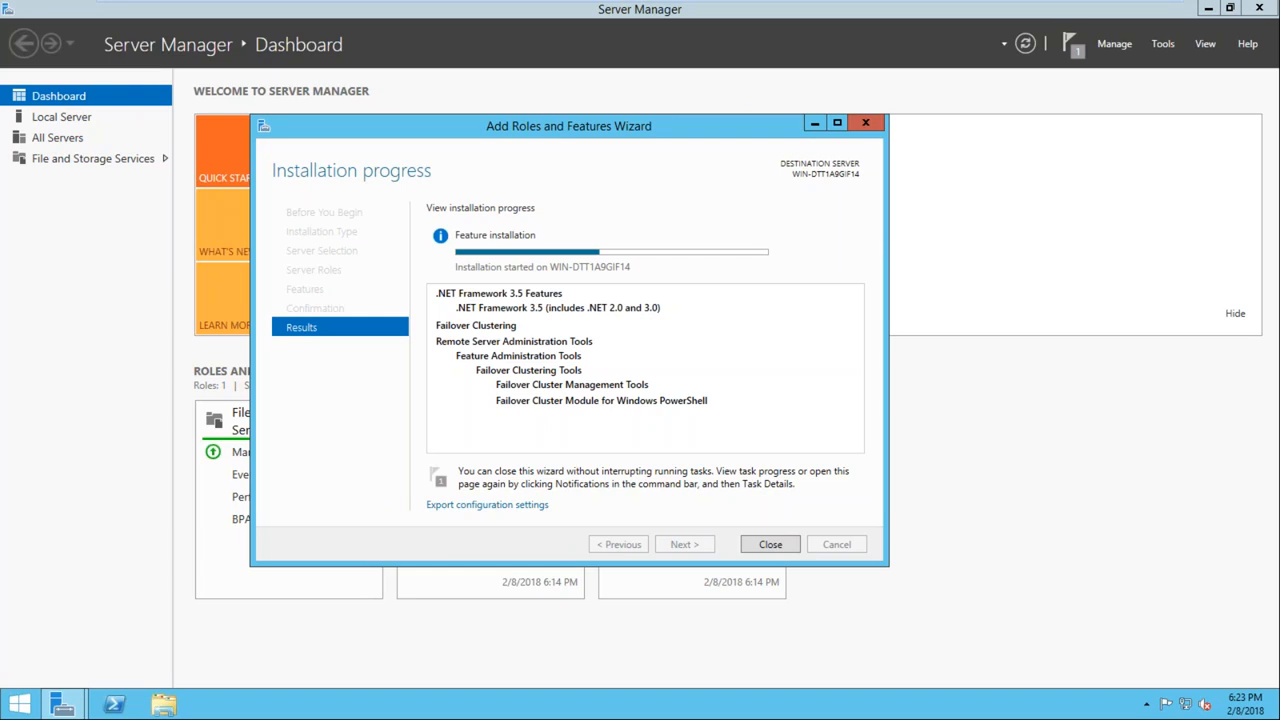
pyautogui.moveTo(727, 3)
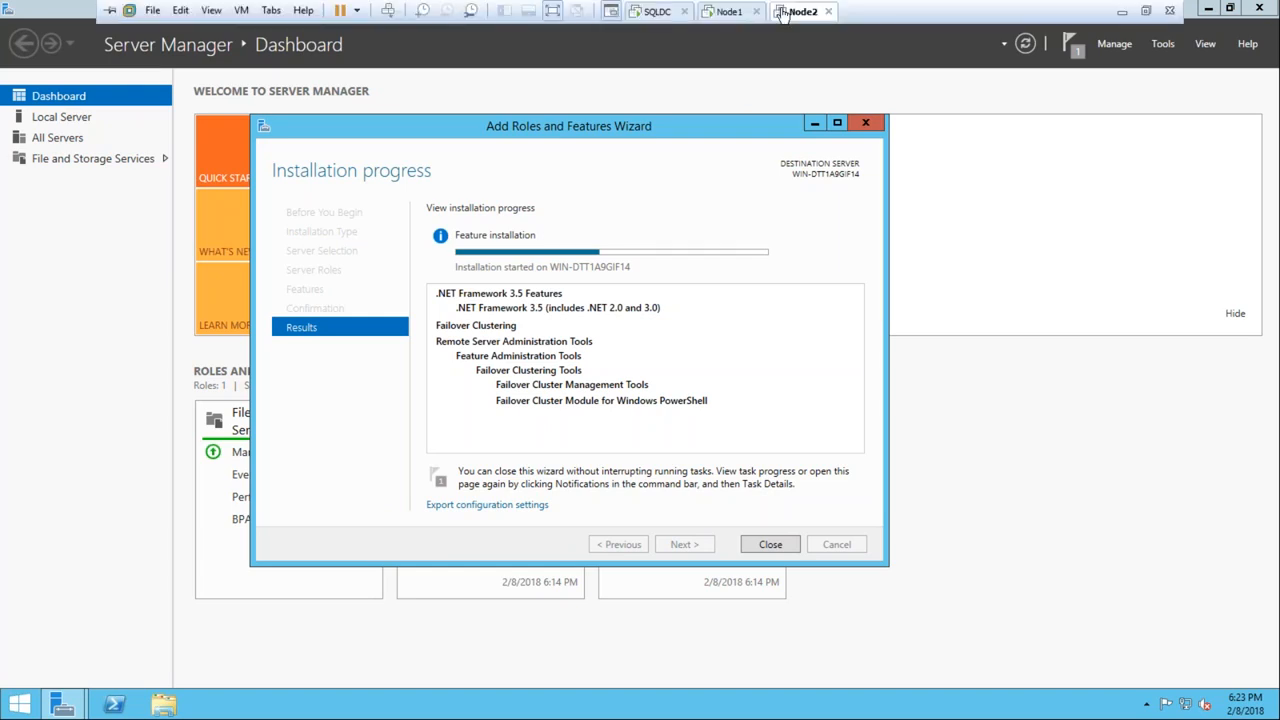
pyautogui.click(727, 14)
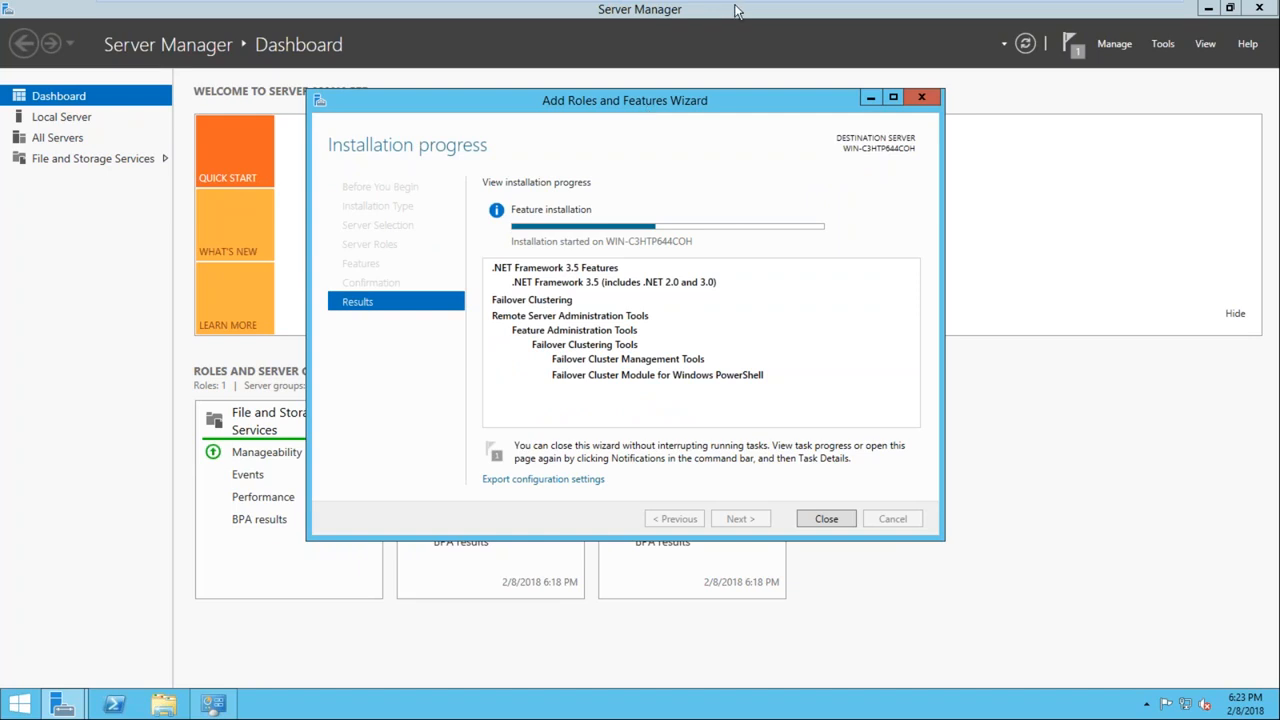
pyautogui.moveTo(735, 10)
pyautogui.click(792, 14)
pyautogui.click(712, 14)
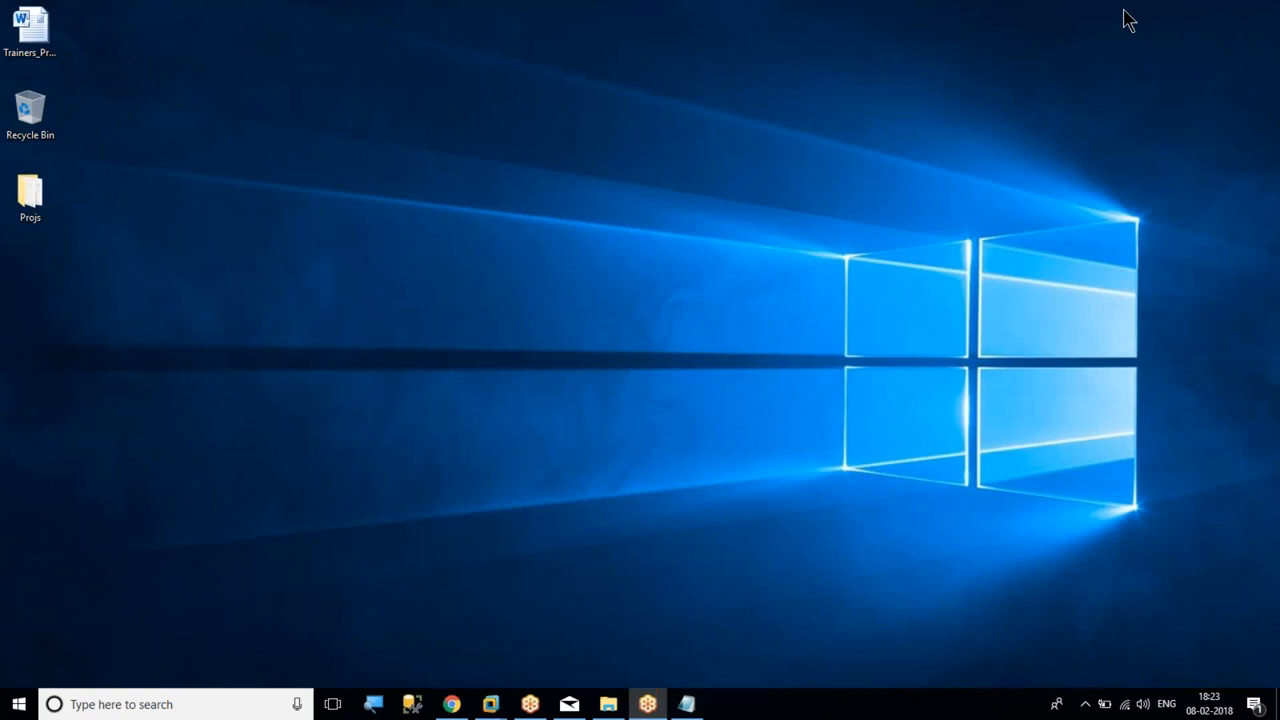
# Switch to Chrome on the host and view the YouTube upload page for the SSIS6 video
pyautogui.moveTo(464, 706)
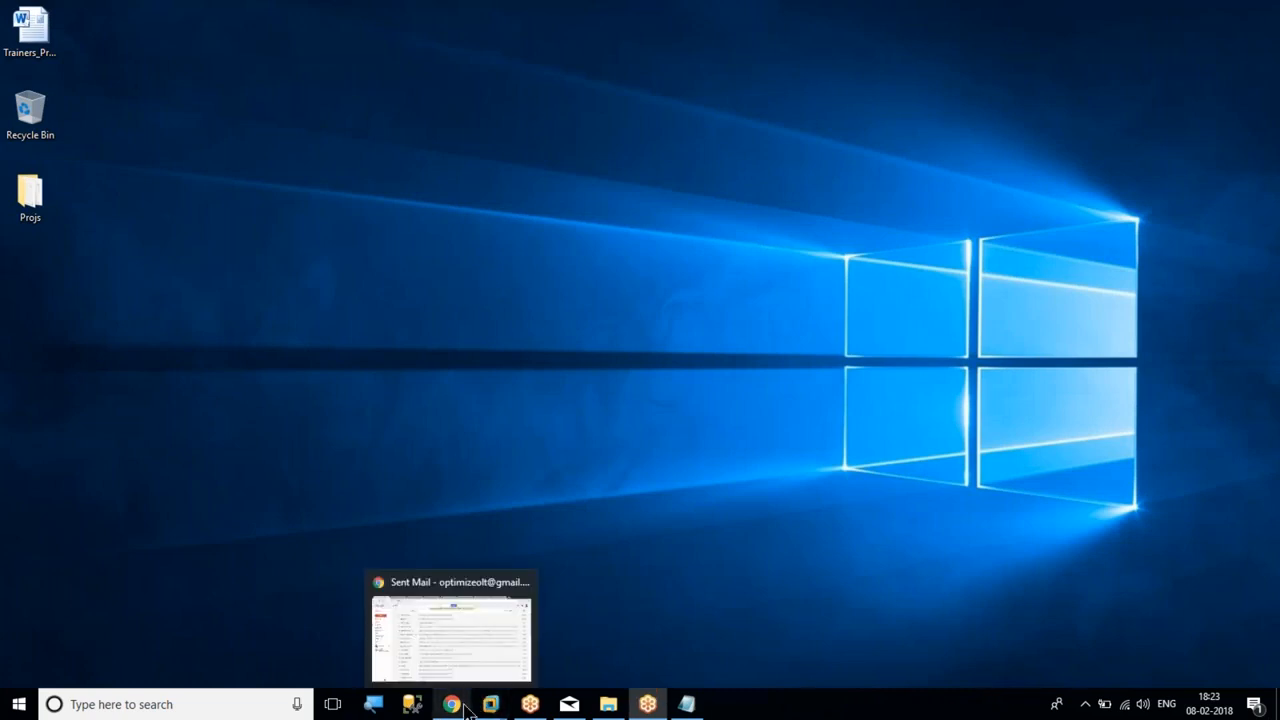
pyautogui.click(436, 632)
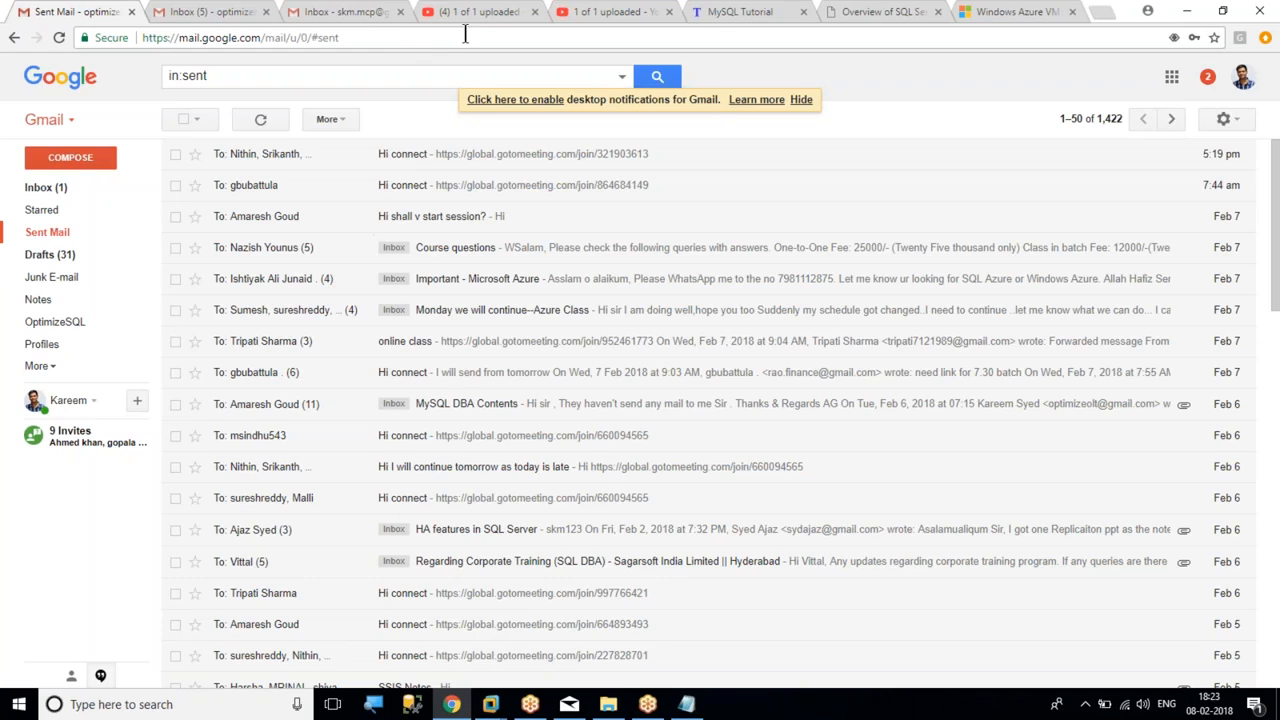
pyautogui.click(590, 12)
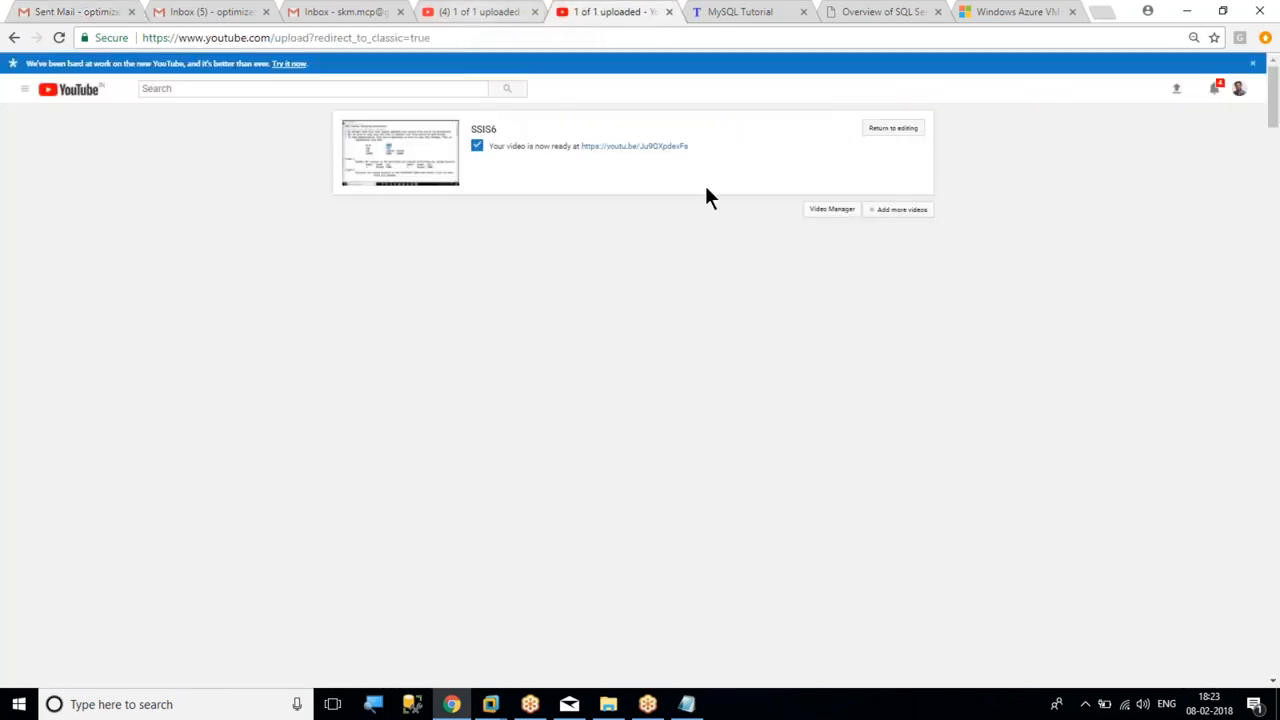
# Start a new YouTube upload from the channel's video list, with Private visibility, and open the file selection
pyautogui.click(832, 209)
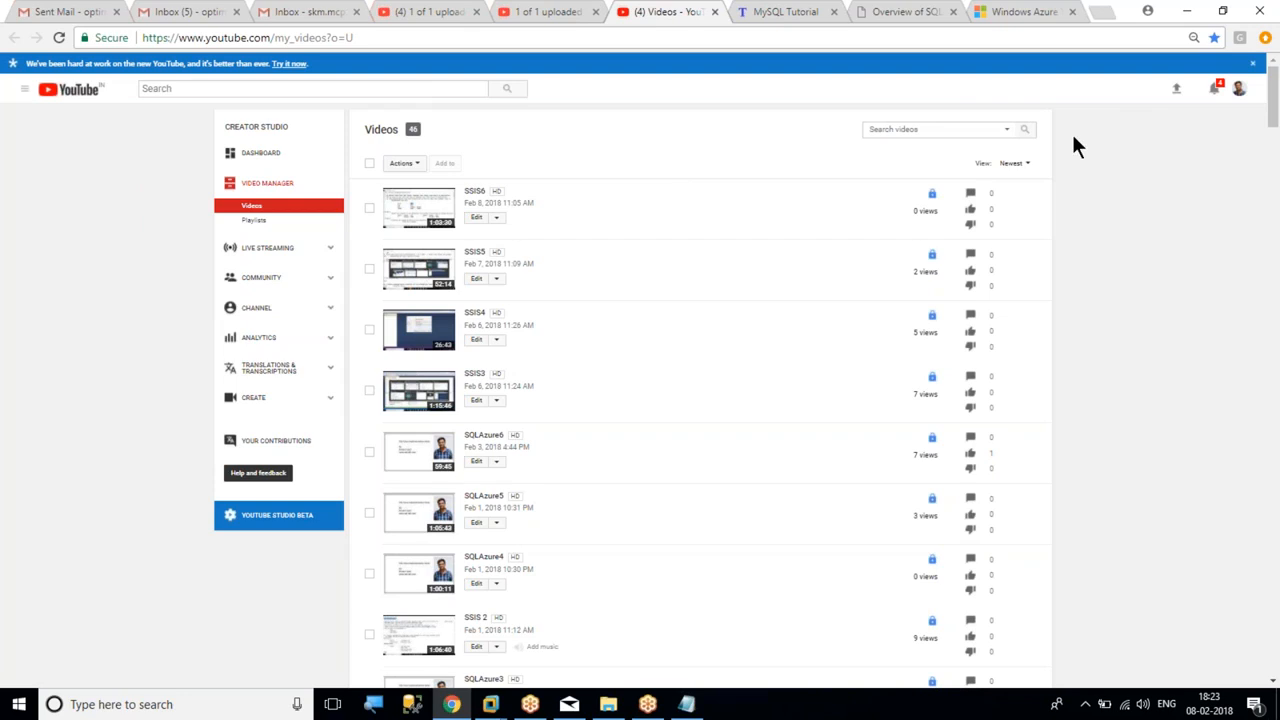
pyautogui.click(1180, 93)
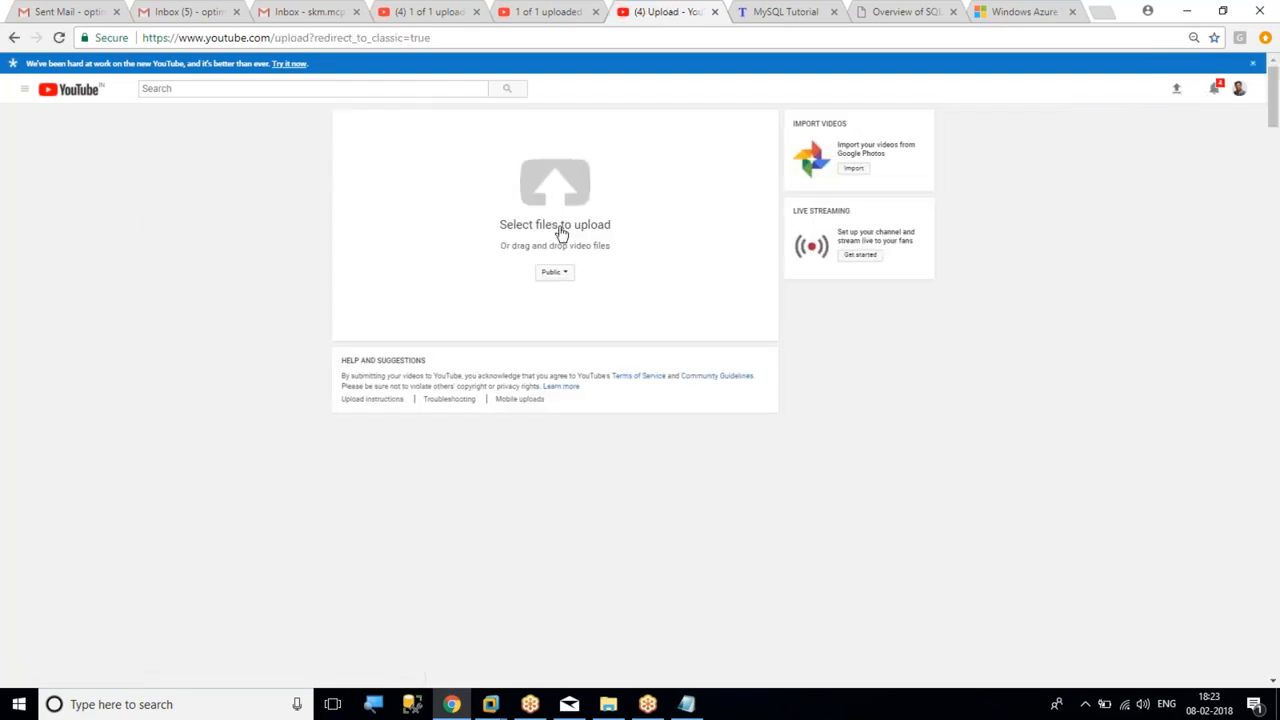
pyautogui.click(553, 272)
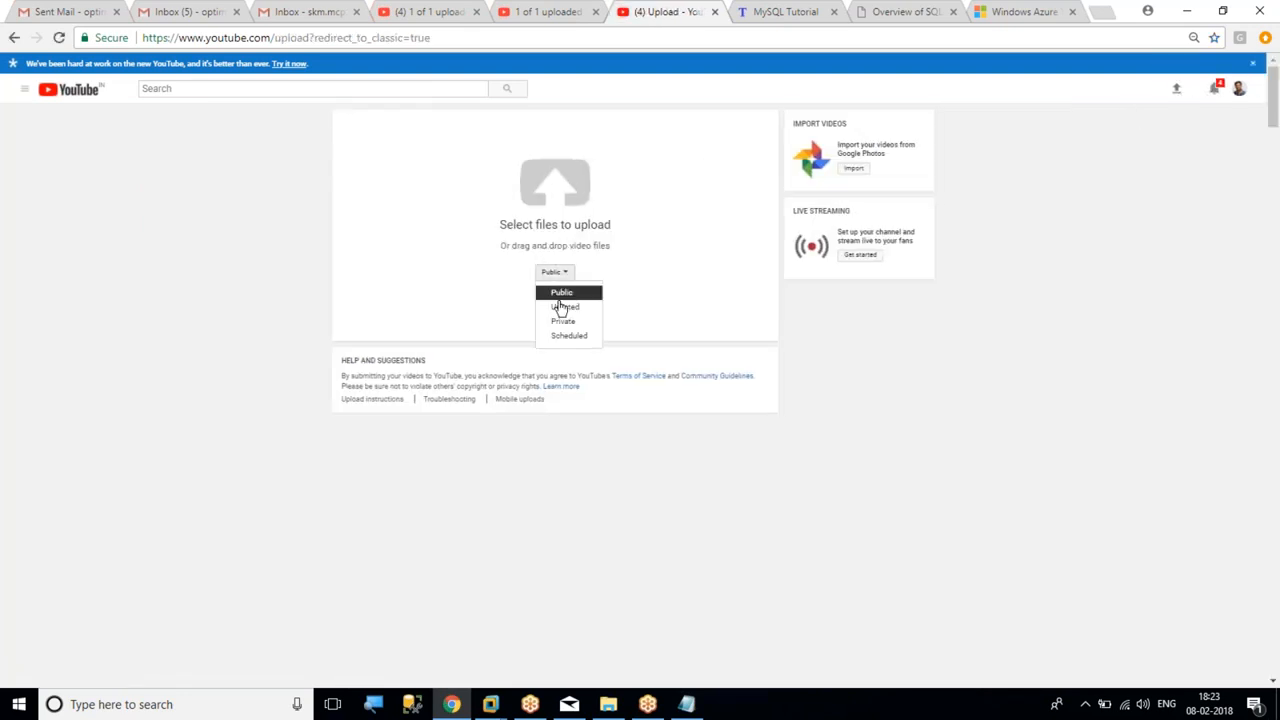
pyautogui.click(561, 323)
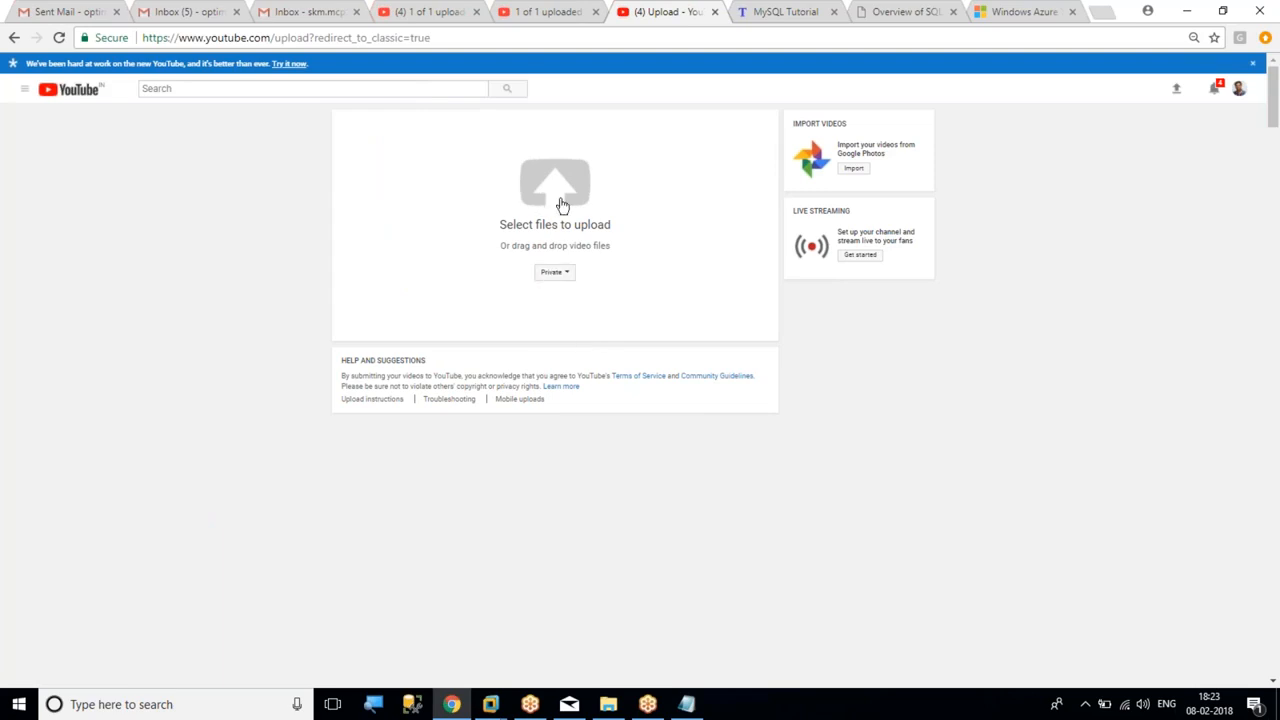
pyautogui.click(555, 195)
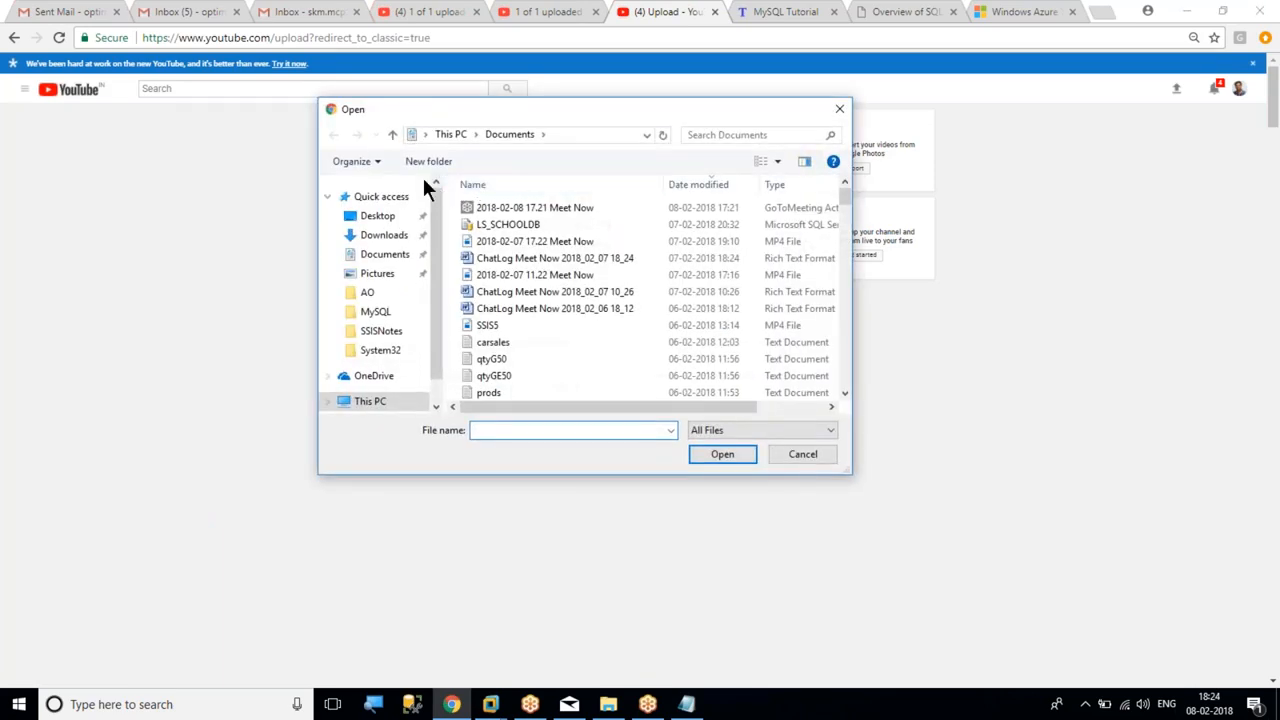
# Rename the recording "2018-02-07 17.22 Meet Now" in Documents as SQLAzure7 and upload it
pyautogui.click(545, 241)
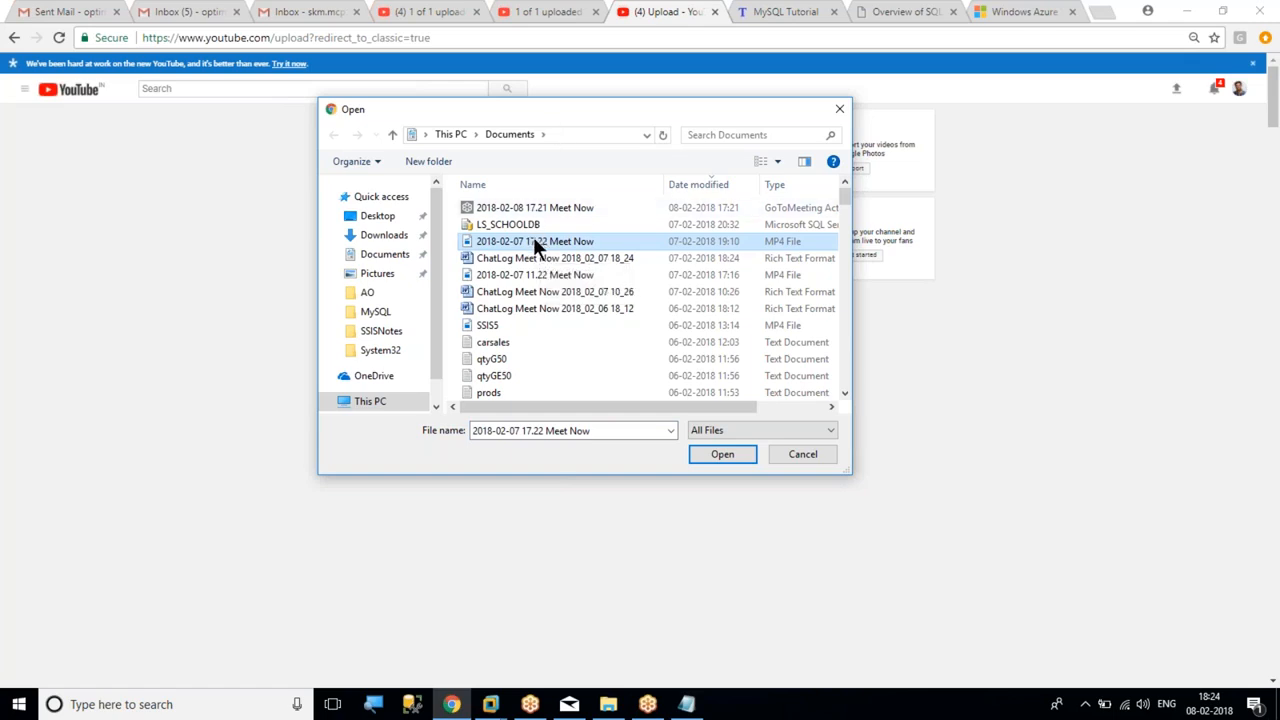
pyautogui.click(531, 243)
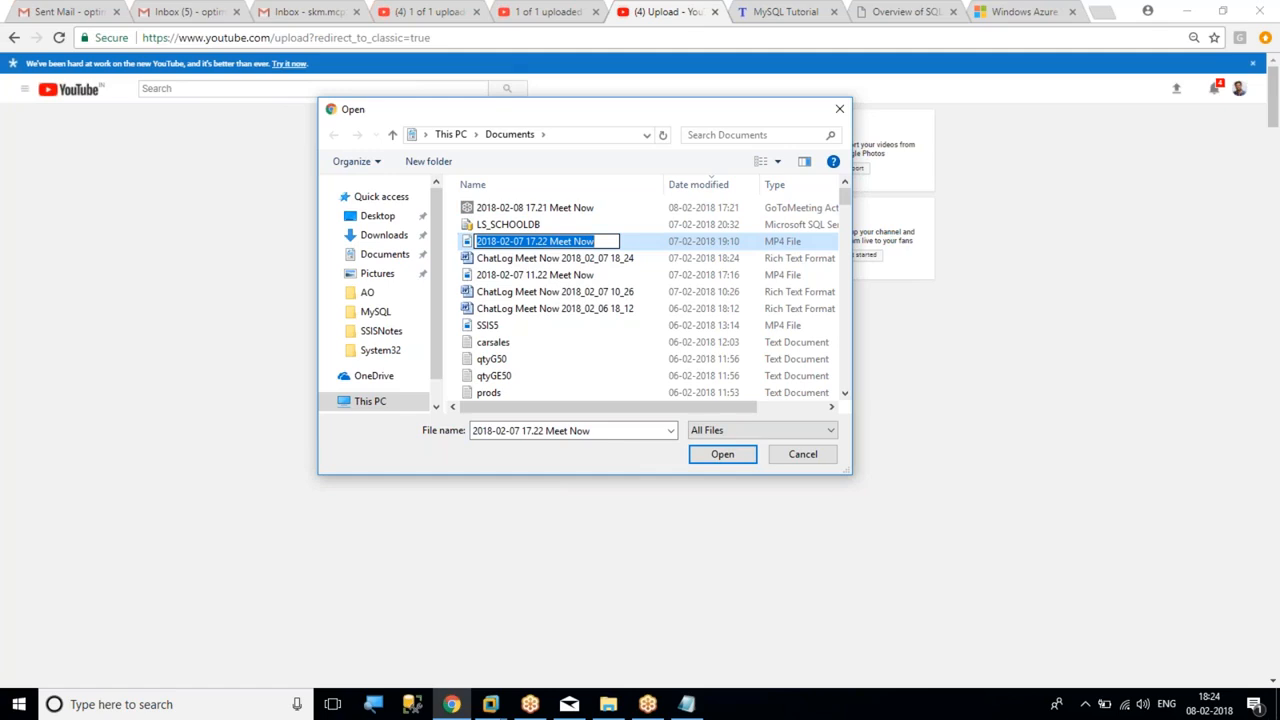
pyautogui.write('SQLA')
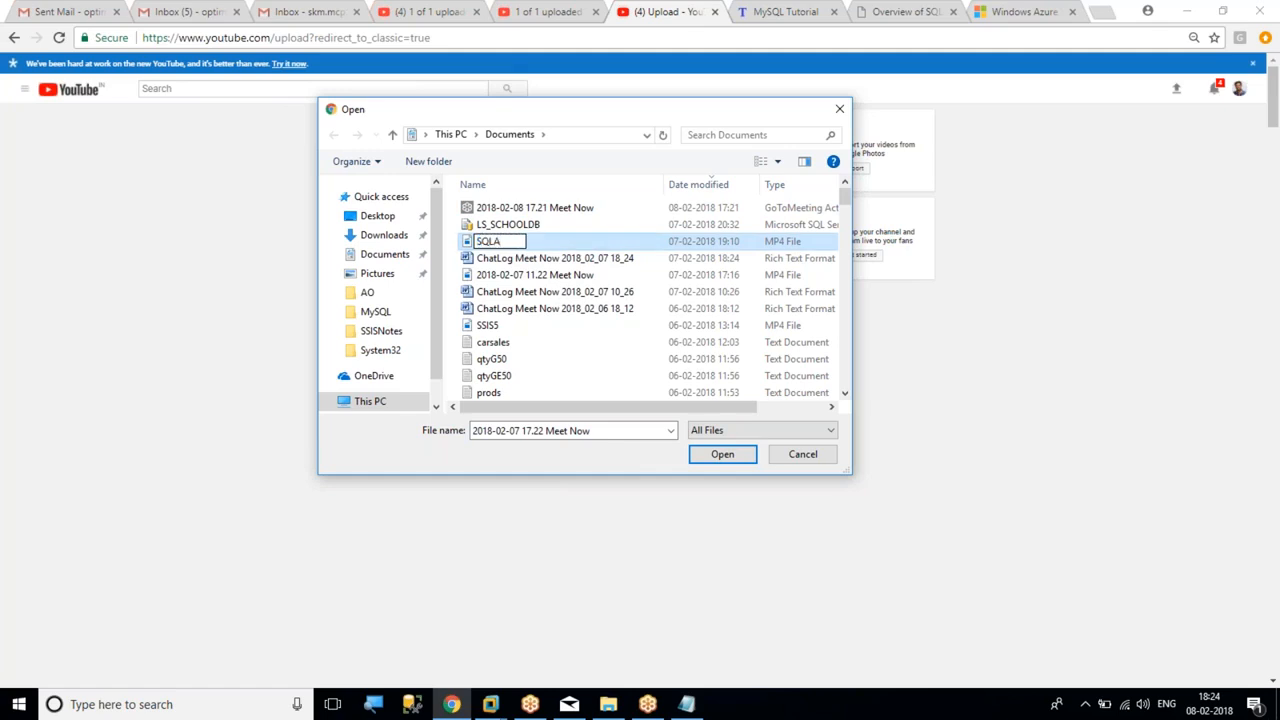
pyautogui.write('zure7')
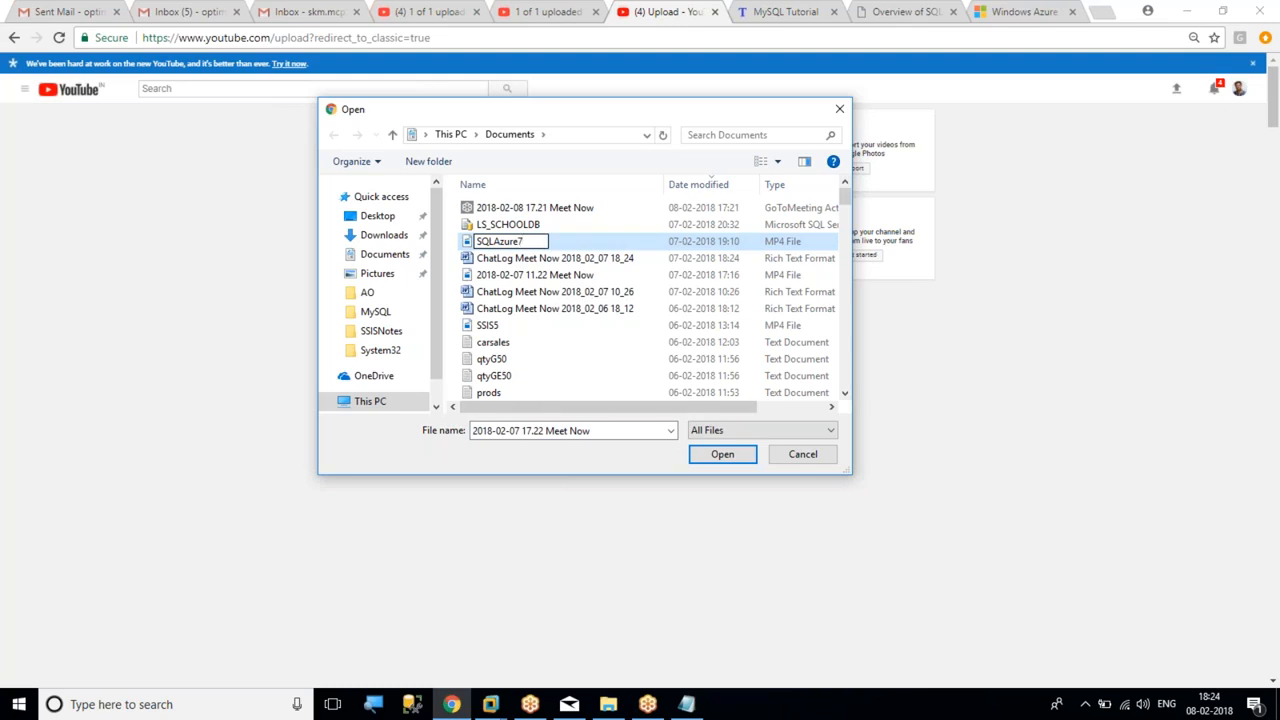
pyautogui.click(721, 453)
pyautogui.click(525, 242)
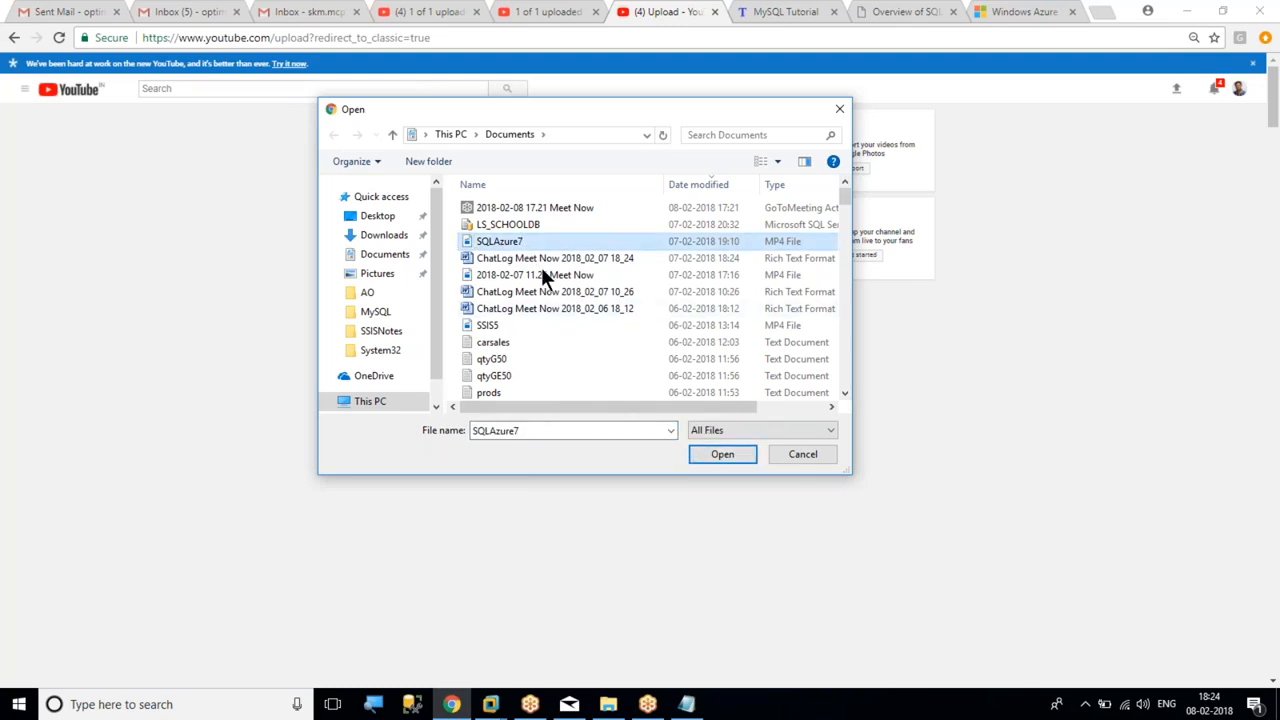
pyautogui.click(720, 455)
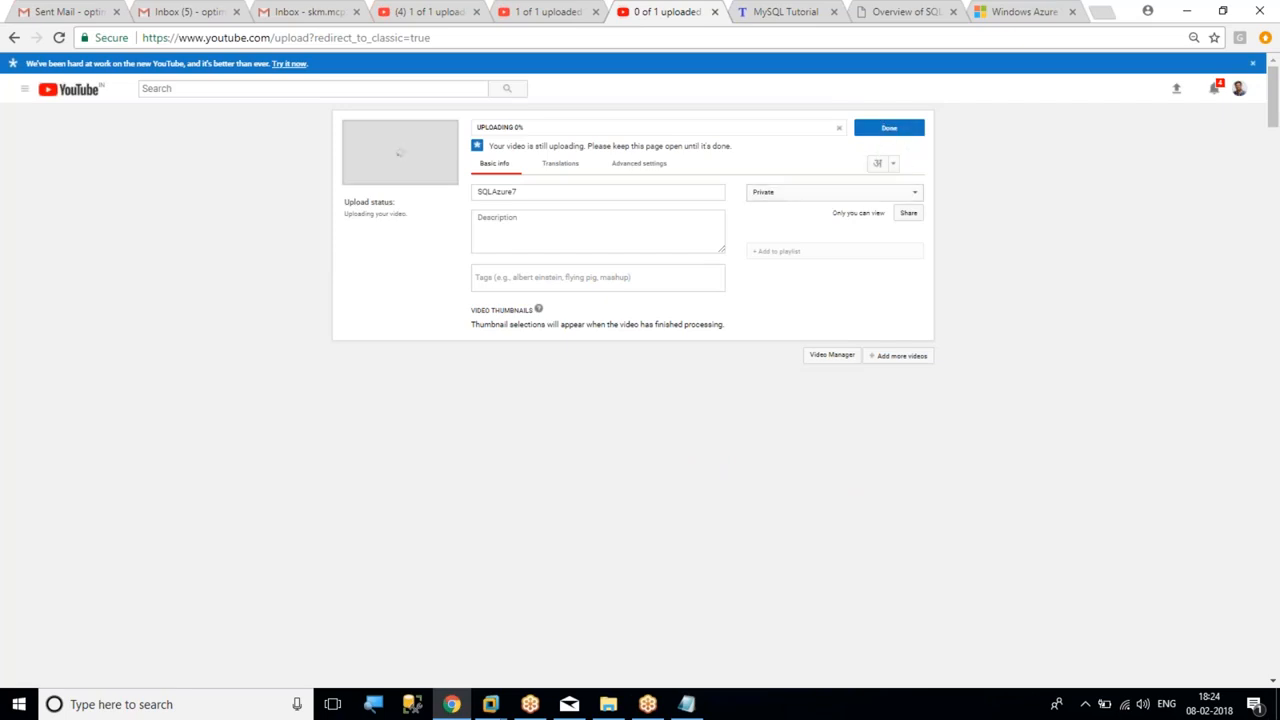
# Keep the SQLAzure7 upload's visibility set to Private and minimize the browser to the host desktop
pyautogui.click(864, 190)
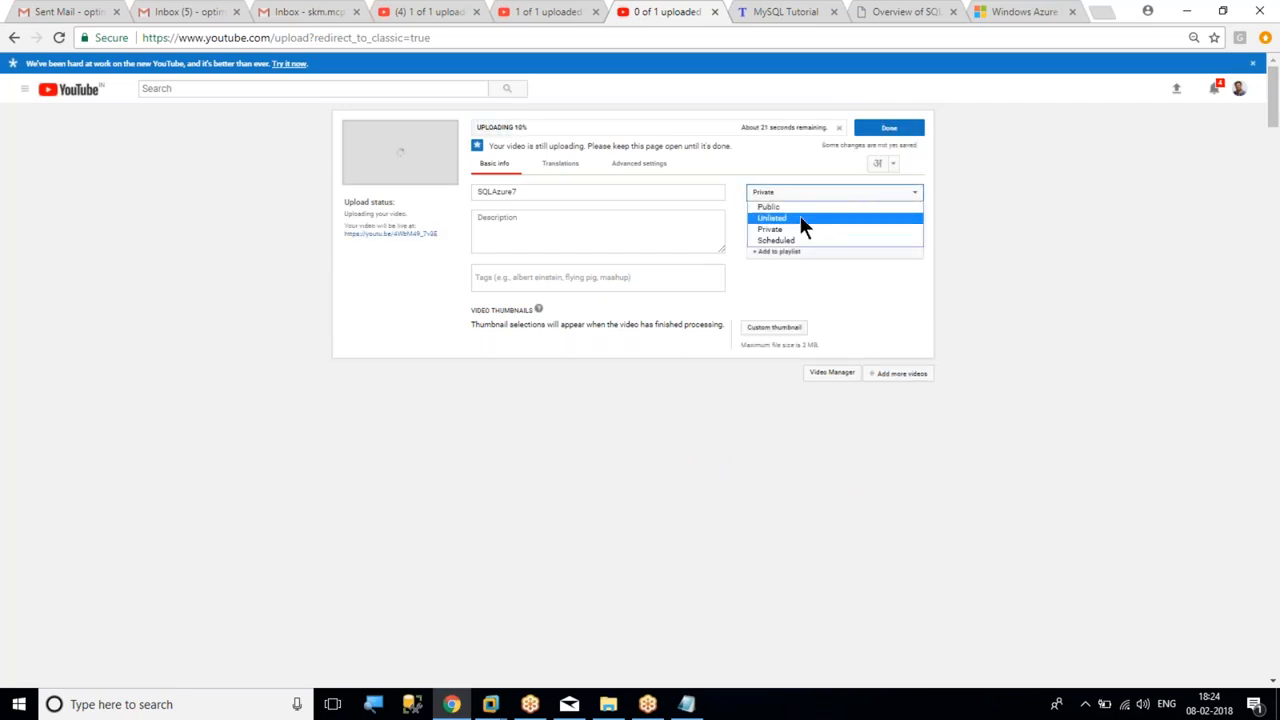
pyautogui.click(788, 232)
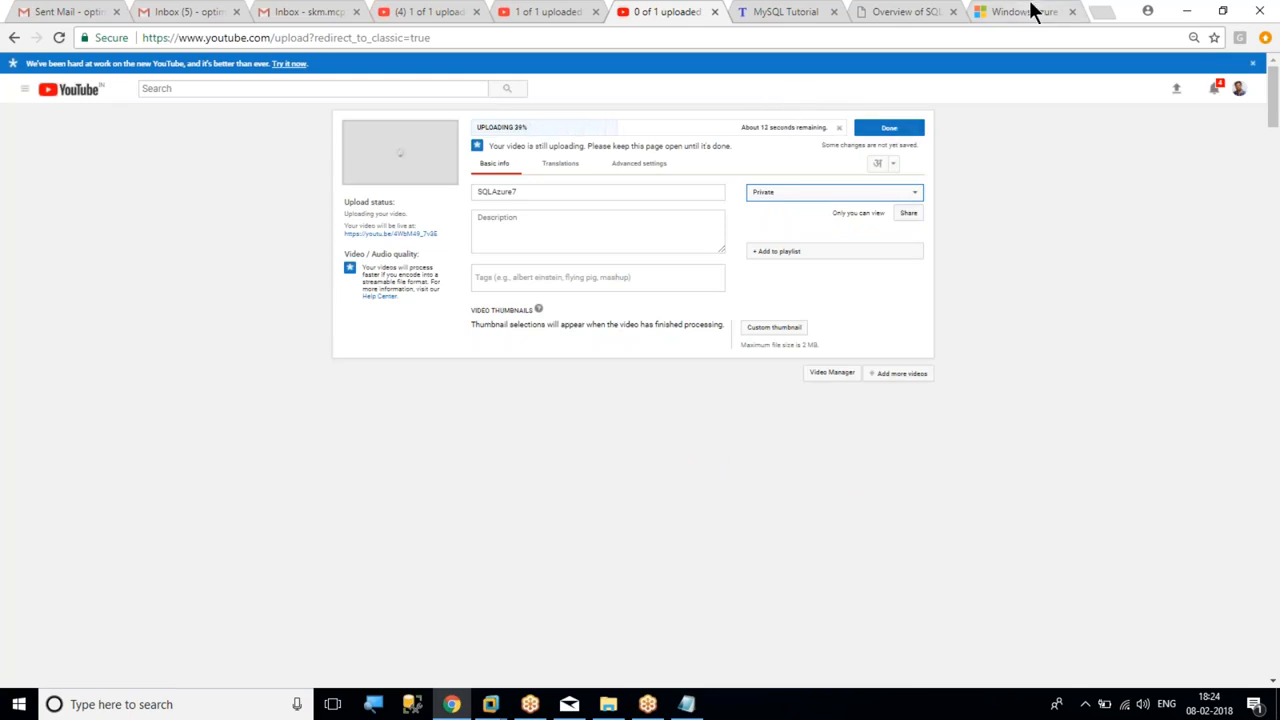
pyautogui.click(1189, 15)
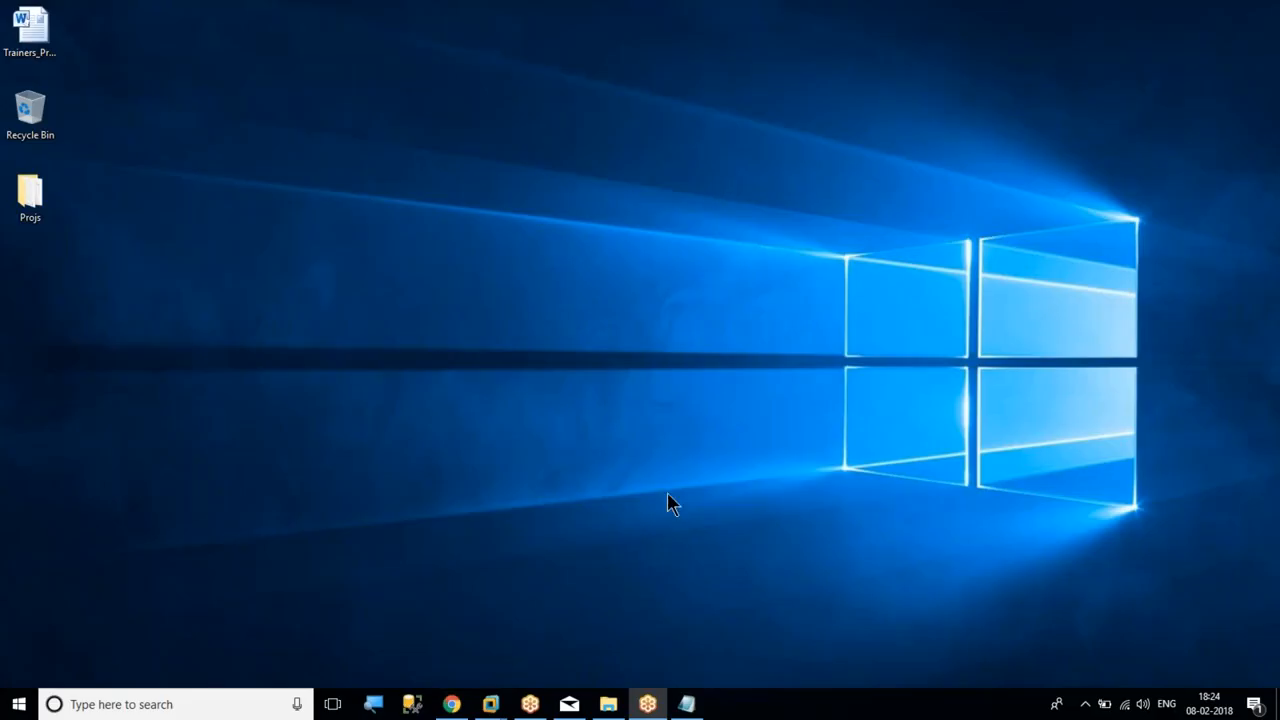
# Switch to Node1, close its finished feature installation wizard, check Node2 briefly, and close Server Manager on Node1
pyautogui.moveTo(490, 706)
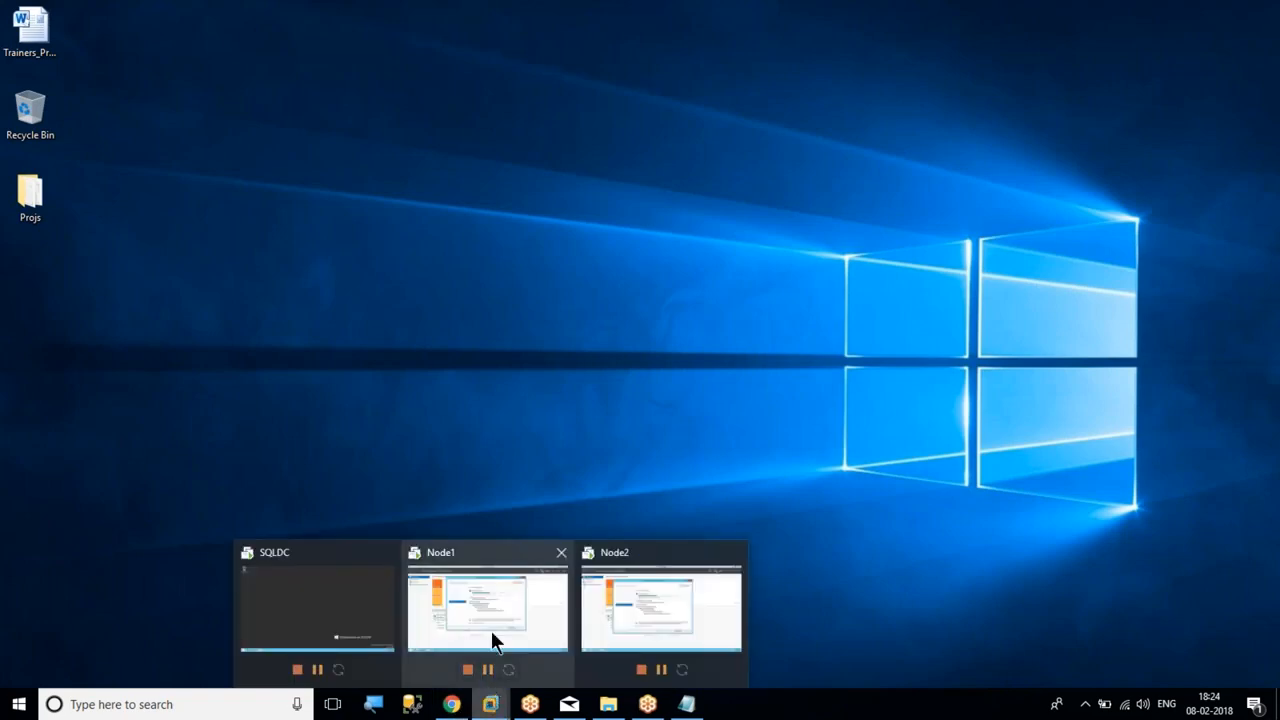
pyautogui.click(520, 600)
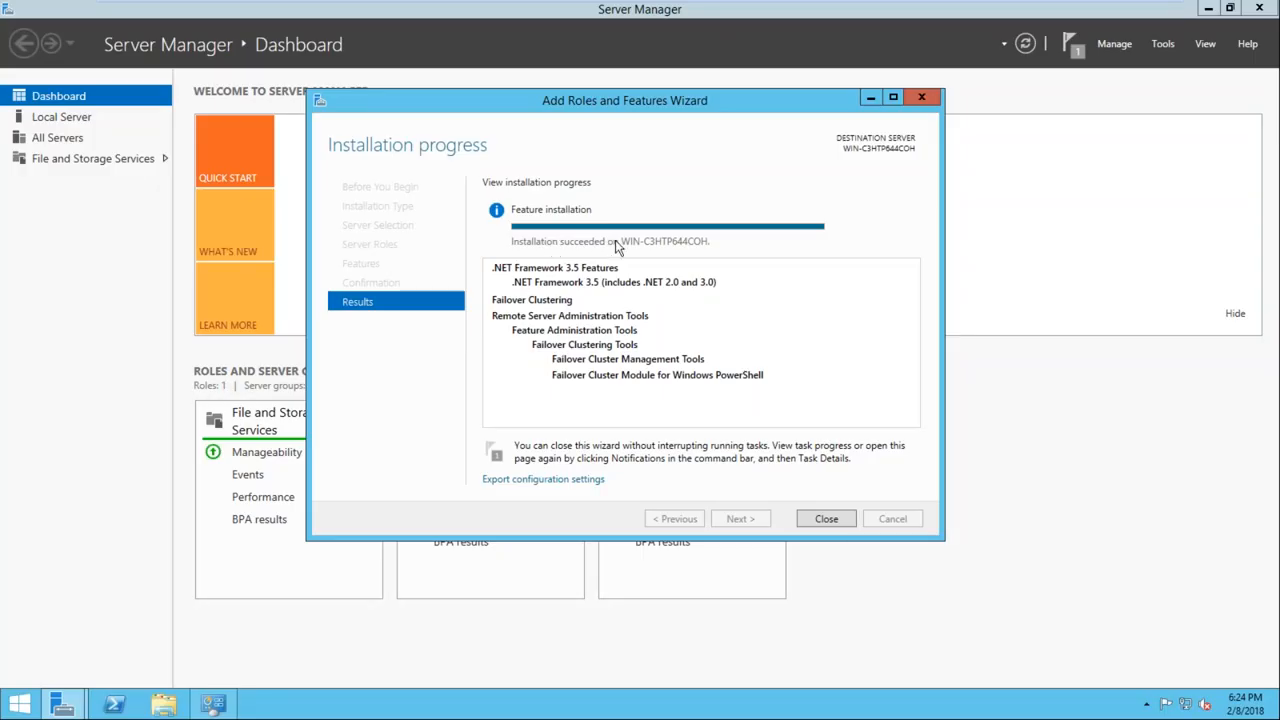
pyautogui.click(820, 518)
pyautogui.moveTo(865, 10)
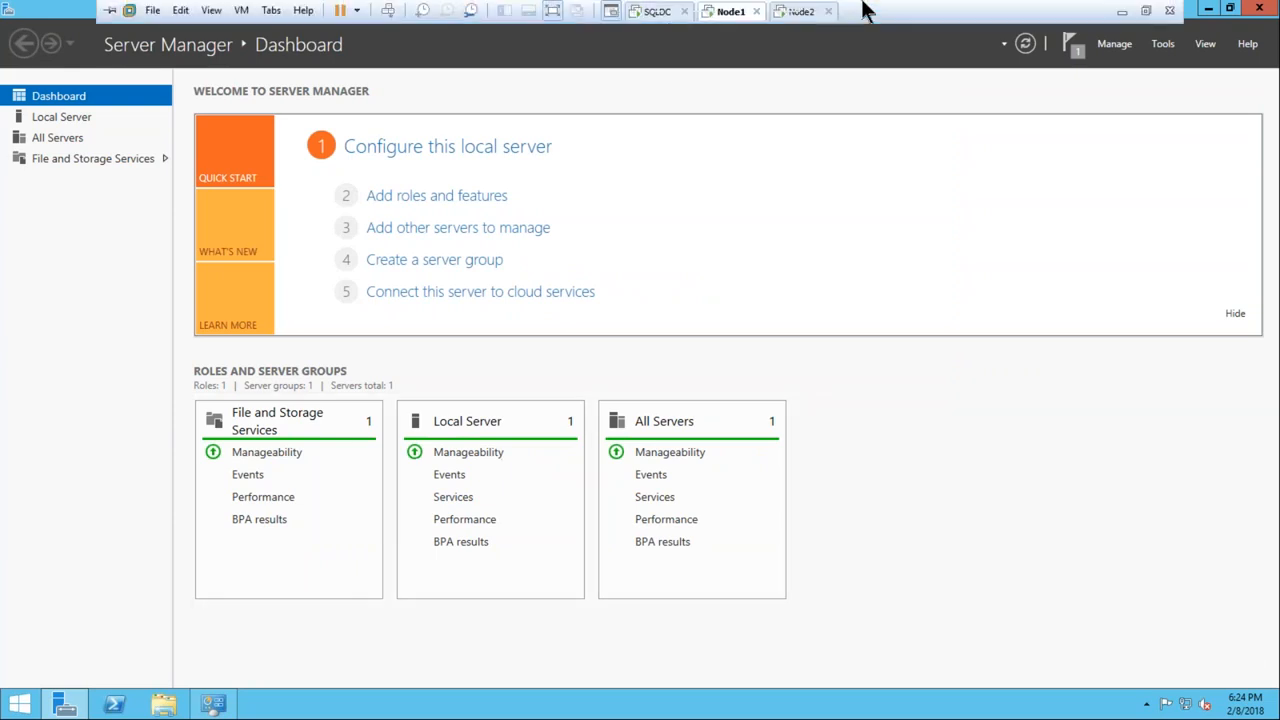
pyautogui.click(800, 11)
pyautogui.click(729, 12)
pyautogui.click(1267, 9)
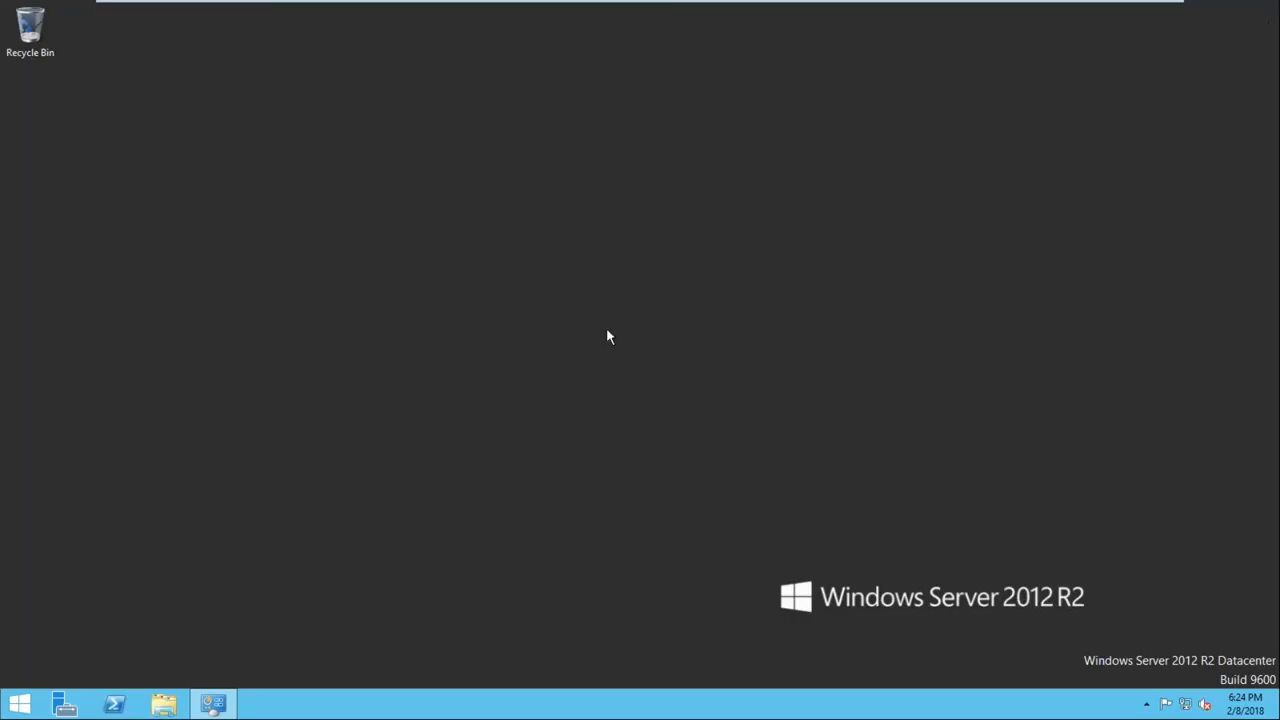
# Open Node1's network connections and rename the Ethernet0 adapter as Public
pyautogui.click(20, 704)
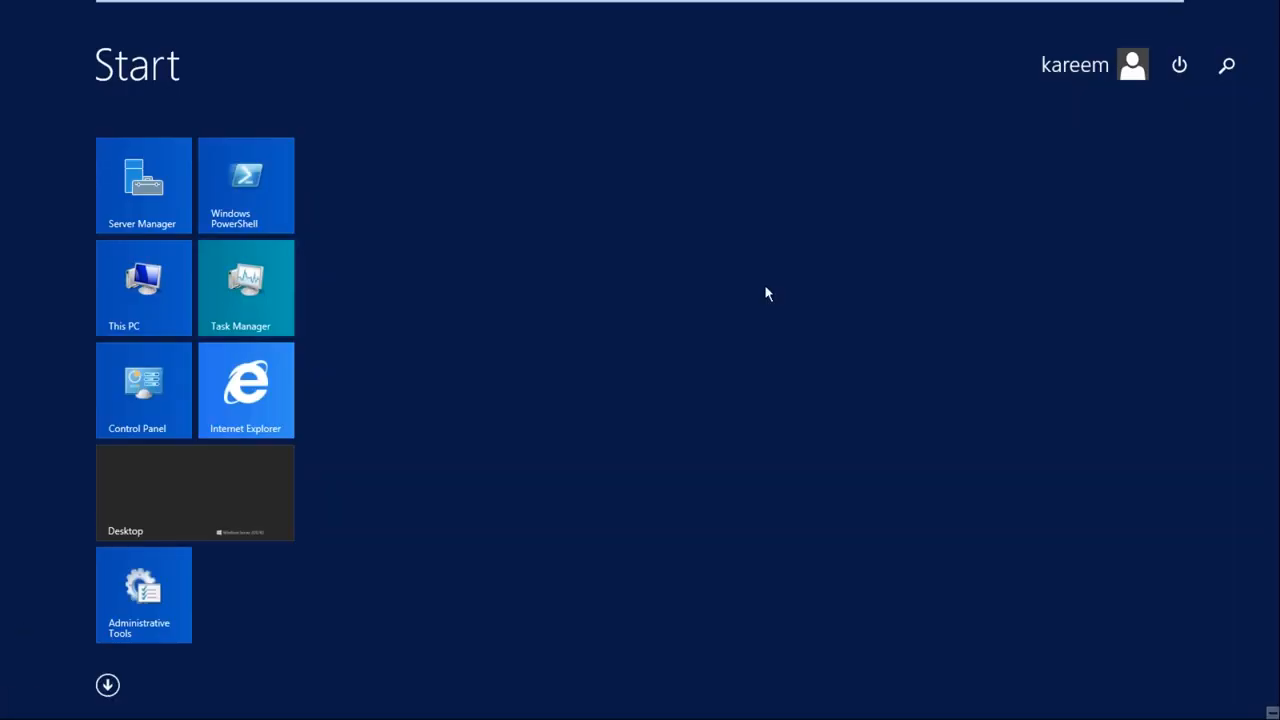
pyautogui.click(213, 514)
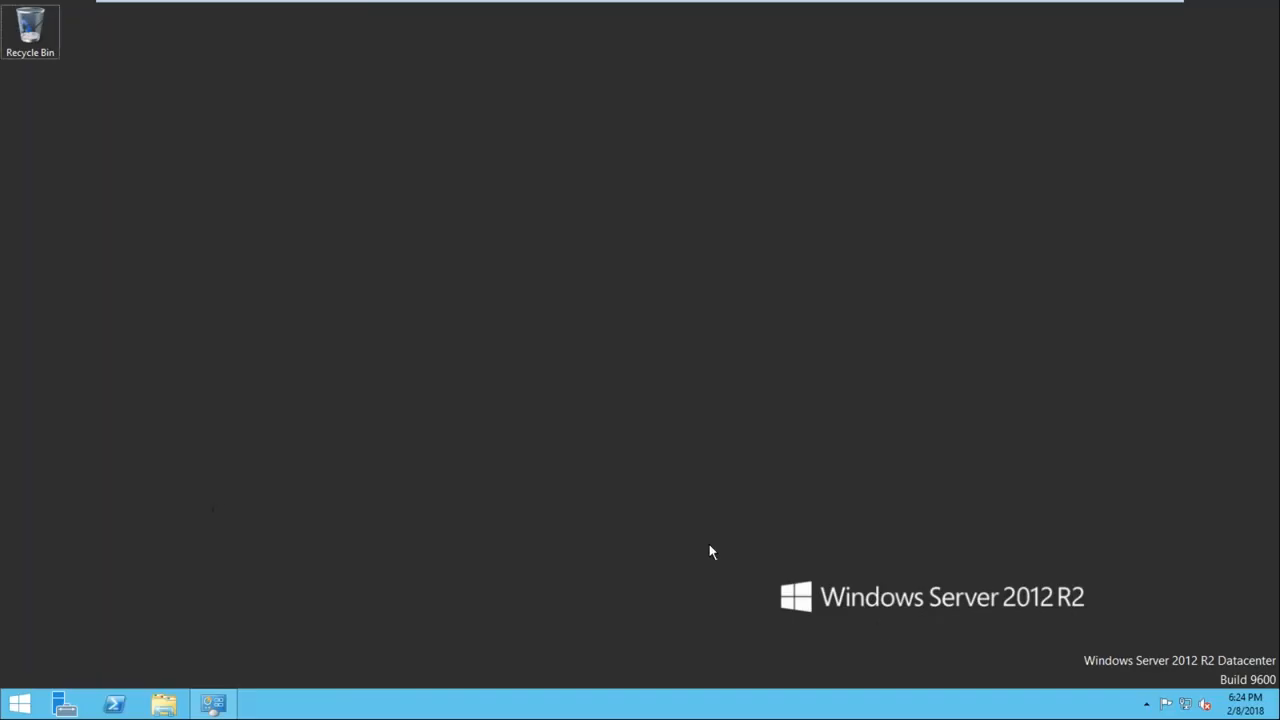
pyautogui.rightClick(1185, 704)
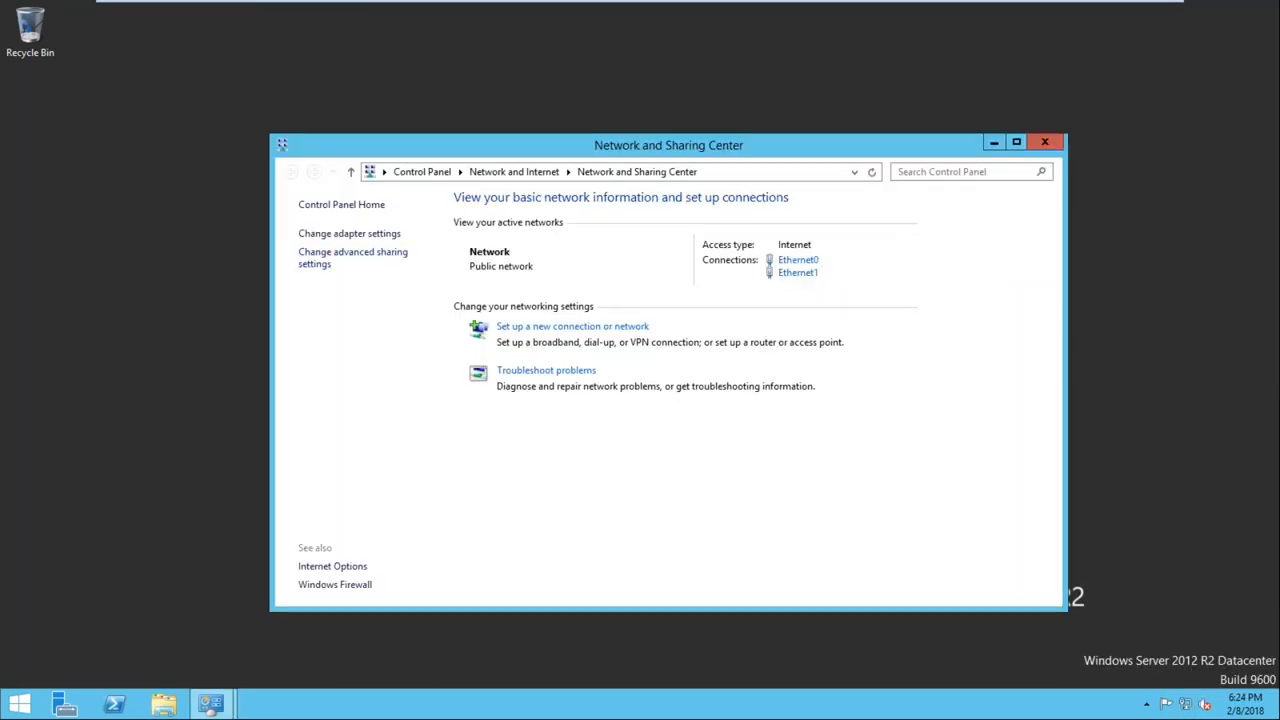
pyautogui.click(330, 234)
pyautogui.click(328, 232)
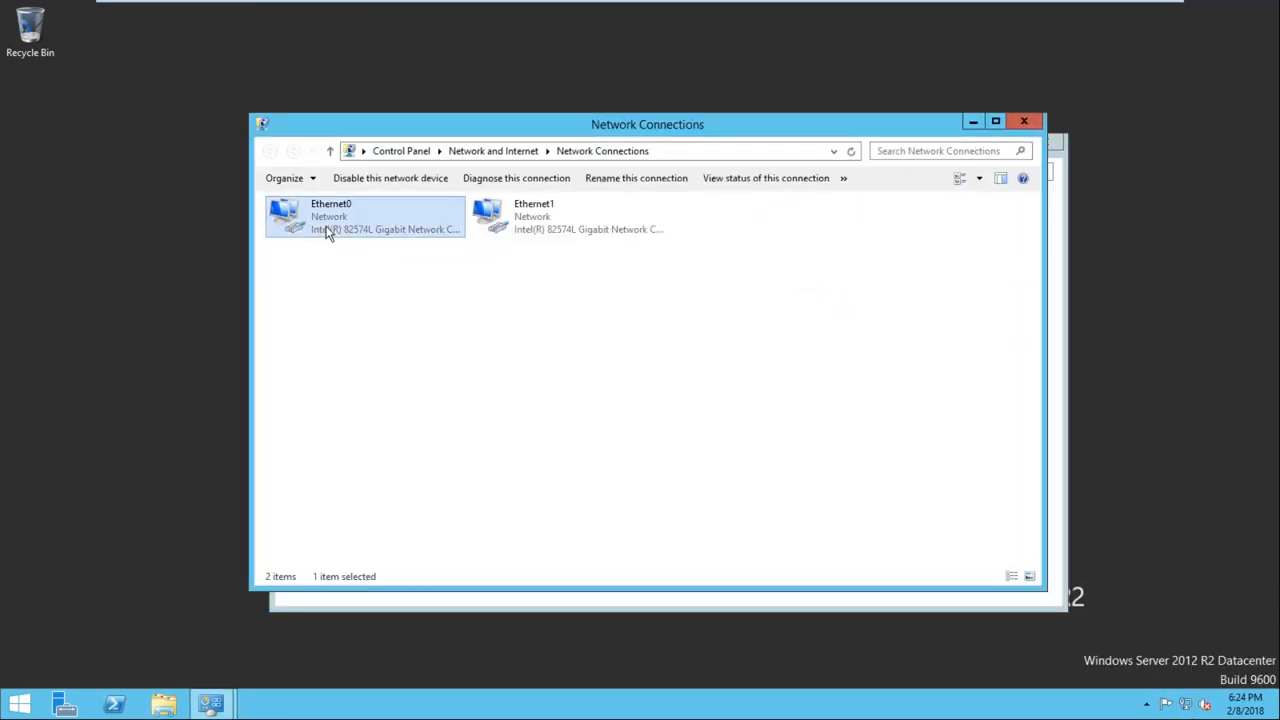
pyautogui.rightClick(329, 228)
pyautogui.click(400, 352)
pyautogui.write('Public')
pyautogui.press('Return')
# Give the Public adapter a static IPv4 address of 192.168.1.101 with subnet mask 255.255.255.0
pyautogui.doubleClick(331, 225)
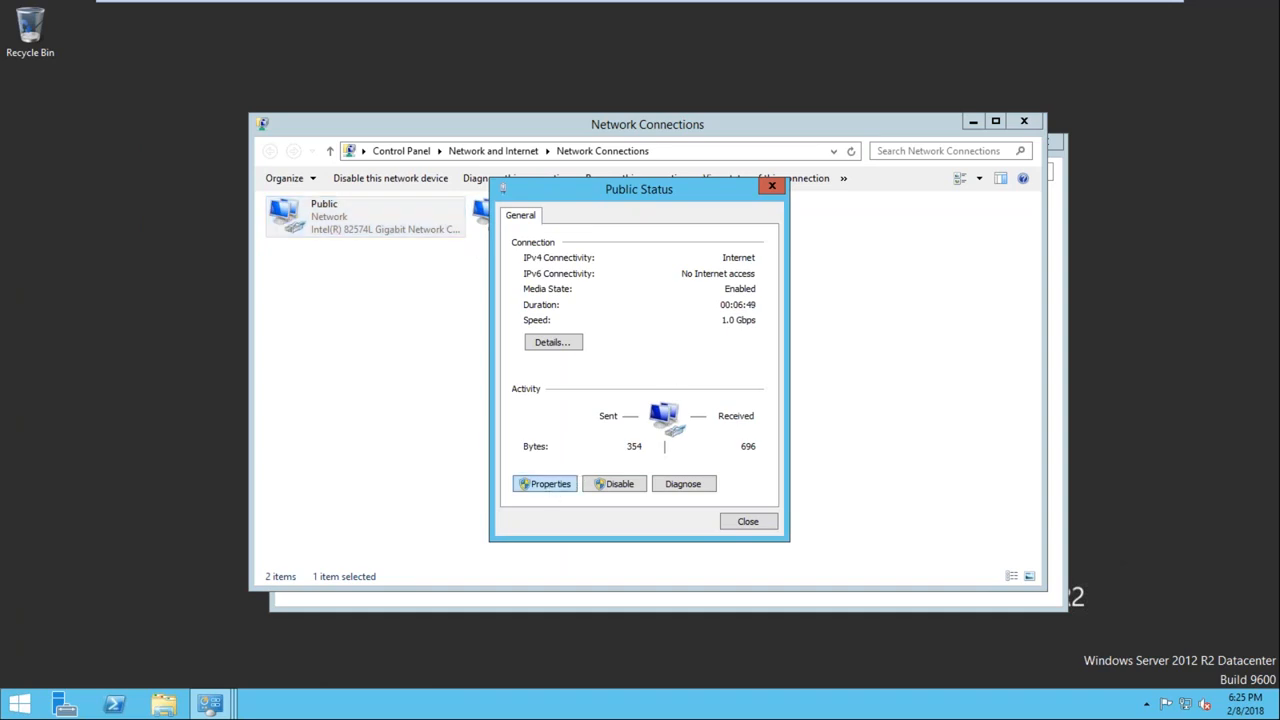
pyautogui.click(548, 484)
pyautogui.scroll(-1, 780, 402)
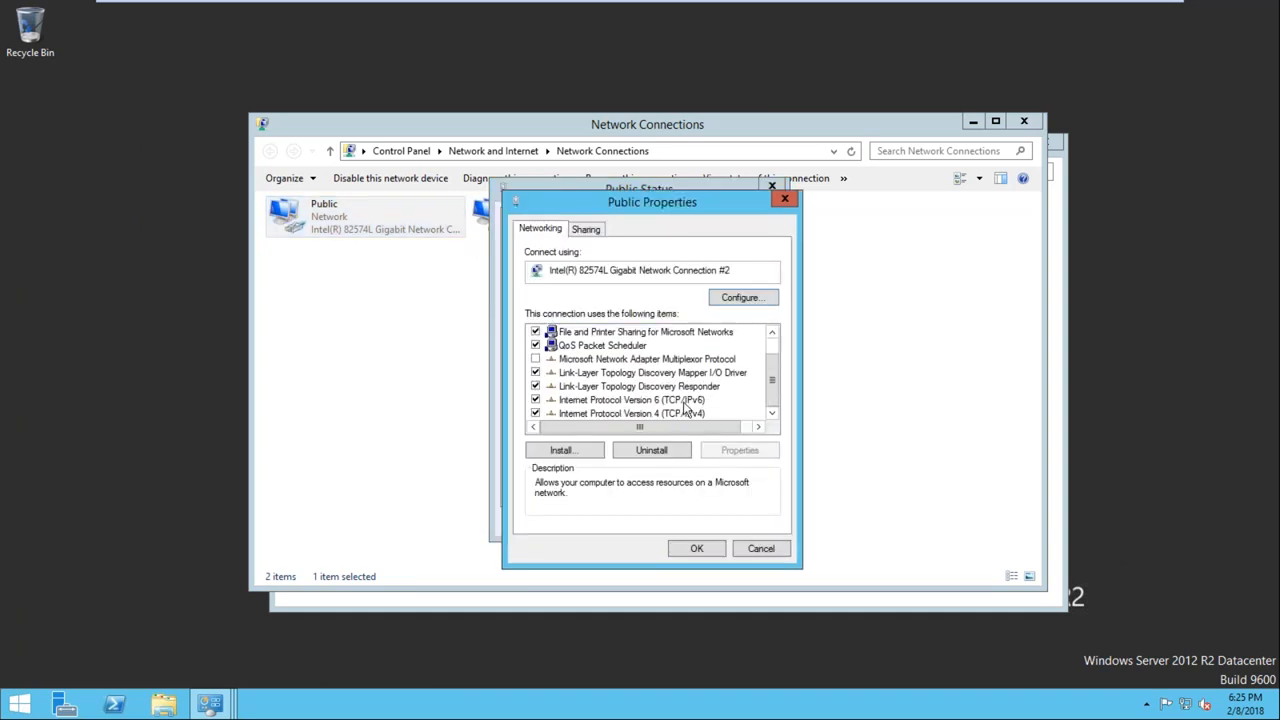
pyautogui.doubleClick(672, 418)
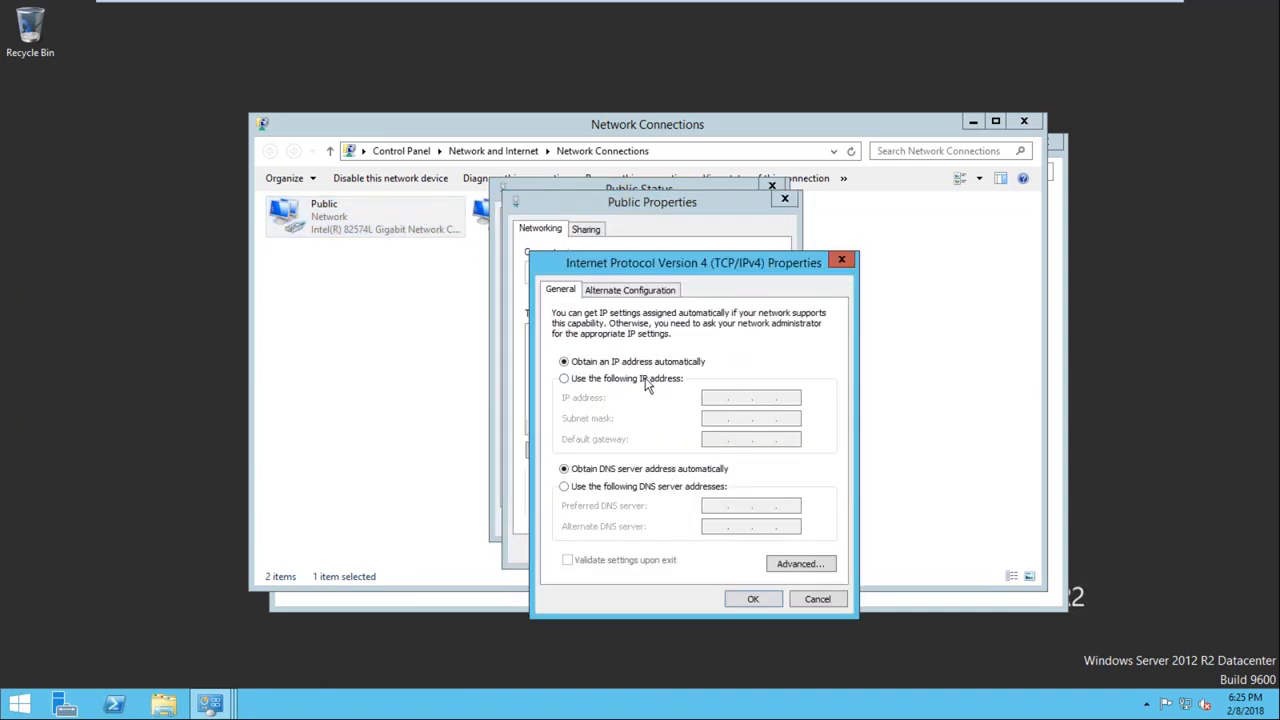
pyautogui.click(648, 380)
pyautogui.click(712, 398)
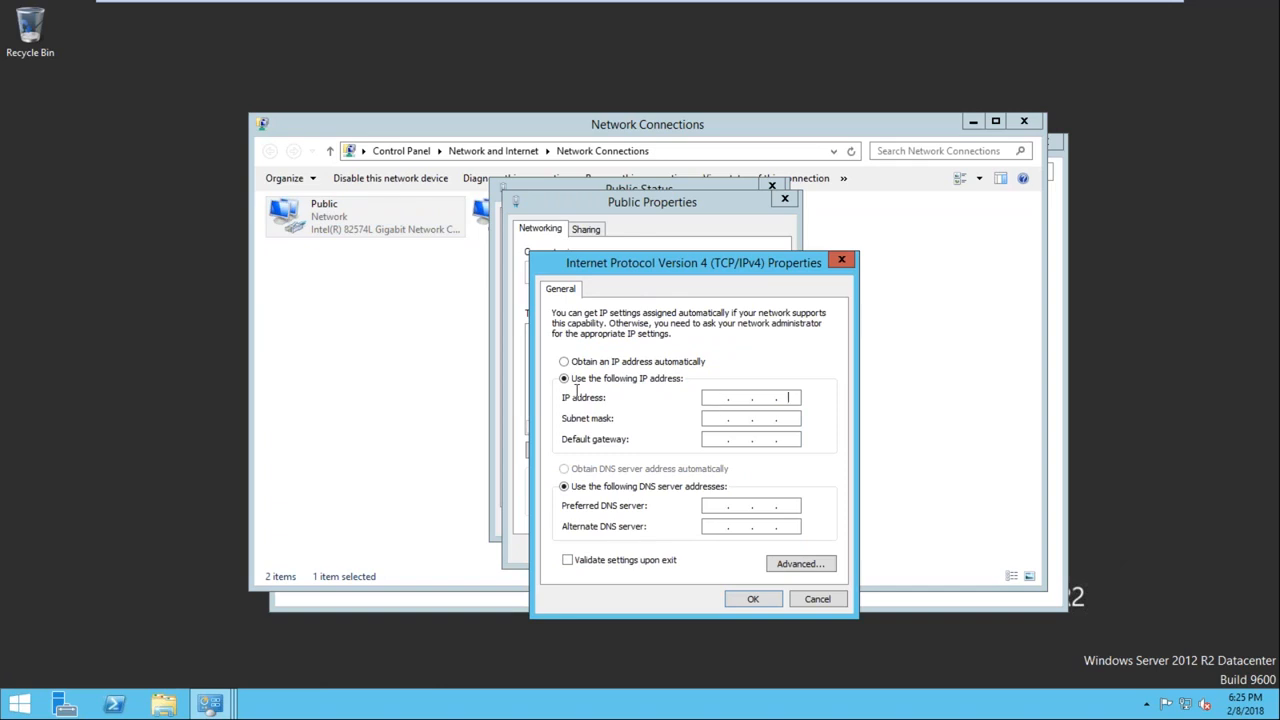
pyautogui.write('192 . 168 . 1 . 101')
pyautogui.press('Tab')
pyautogui.press('Tab')
pyautogui.press('Tab')
pyautogui.press('Tab')
# Set the Public adapter's preferred DNS server to 192.168.1.100 and alternate to 192.168.1.1, apply the settings and close the network connections
pyautogui.write('192 . 168 . 1 . 100')
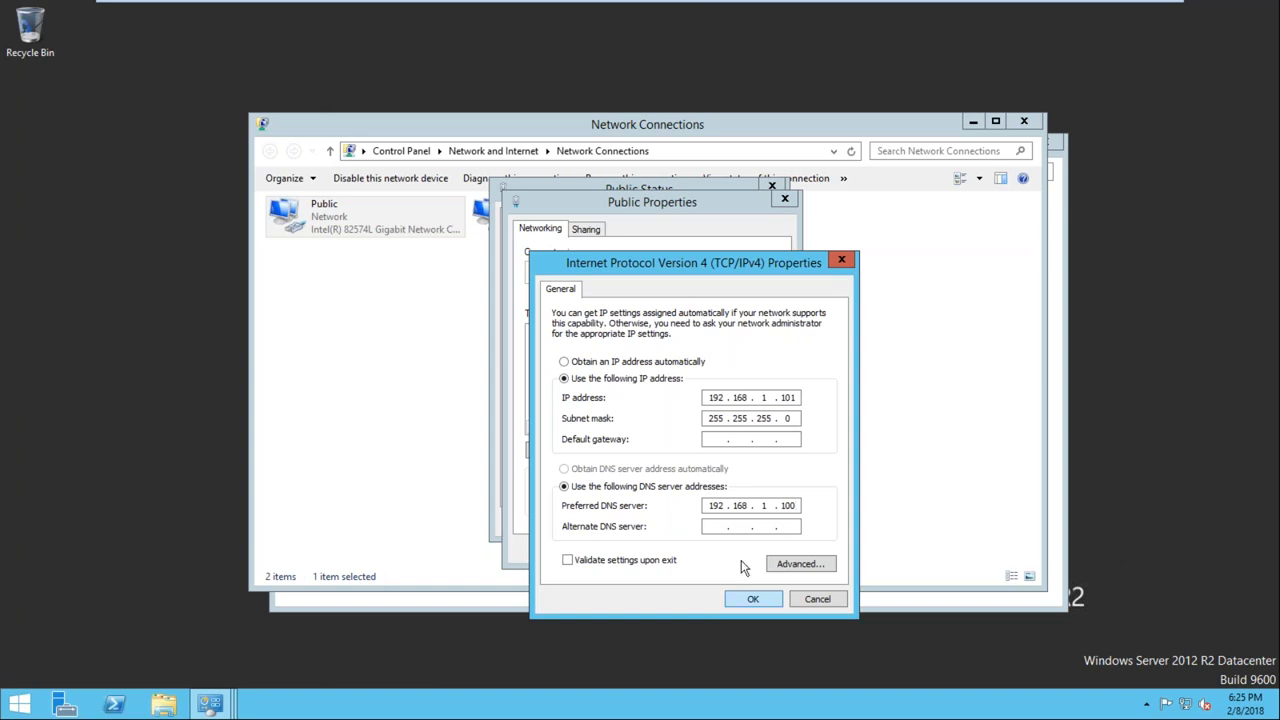
pyautogui.click(713, 527)
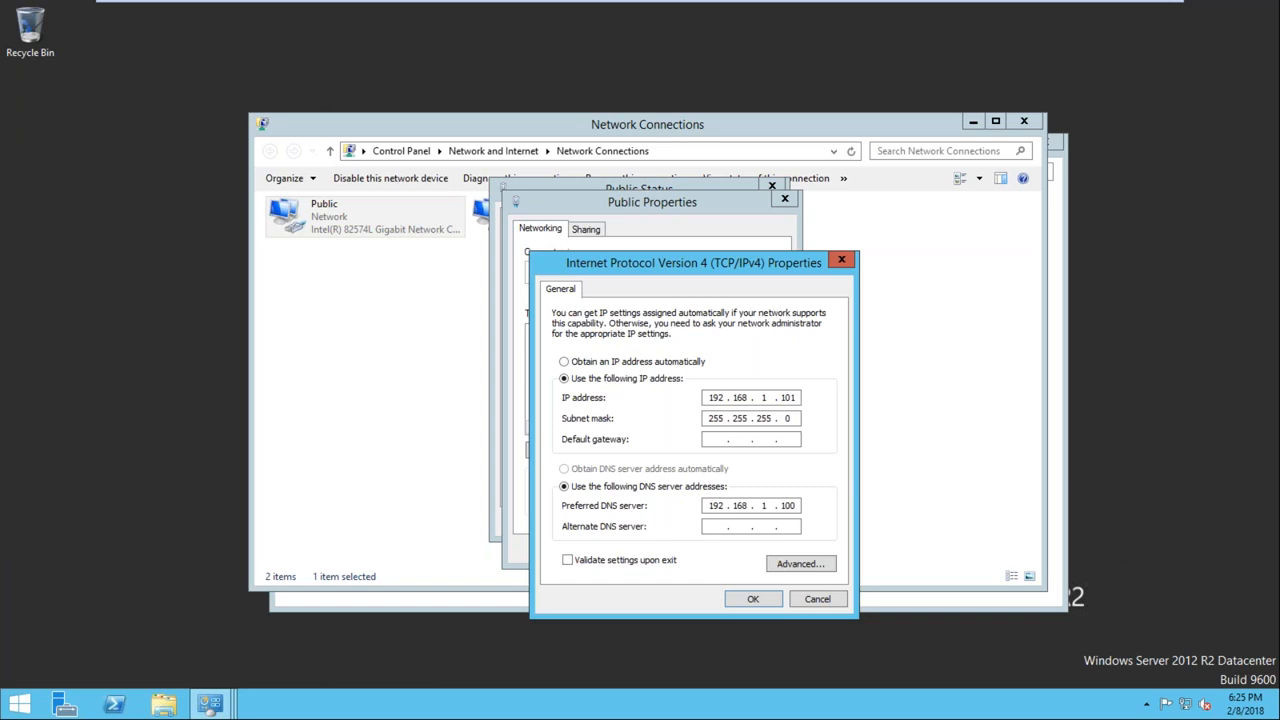
pyautogui.write('192 . 168 . 1 . 1')
pyautogui.click(753, 599)
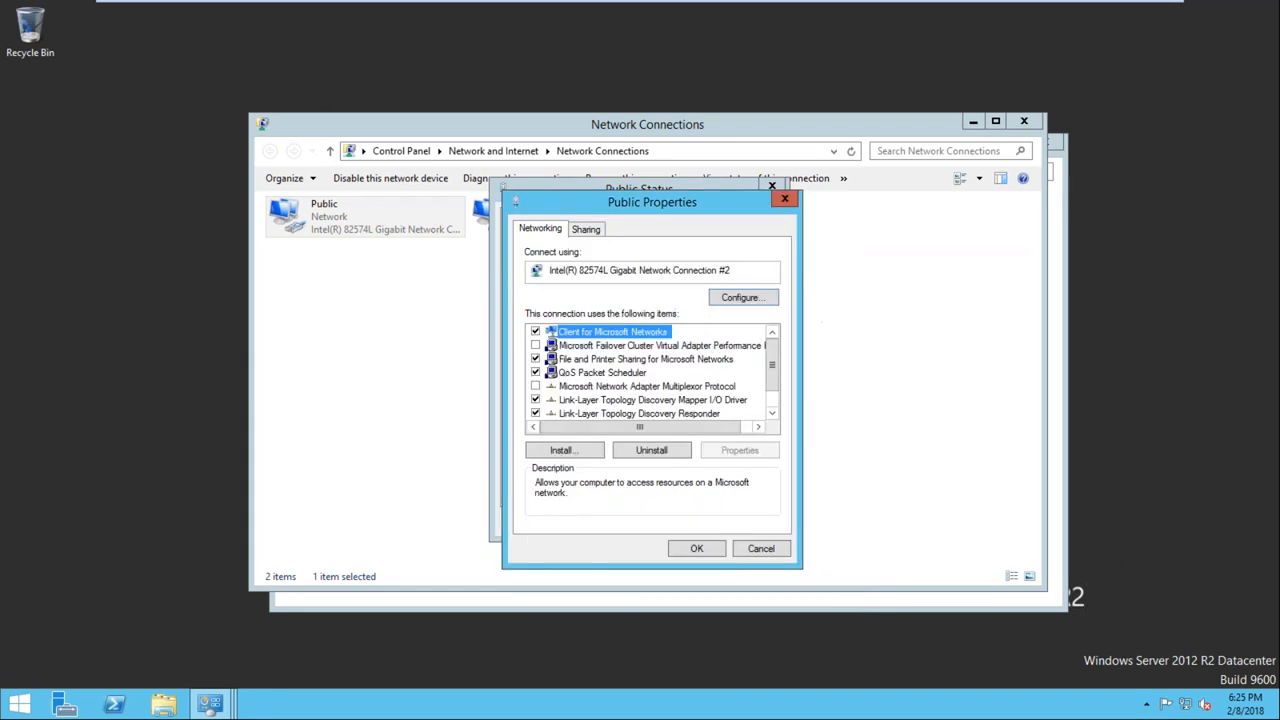
pyautogui.click(695, 553)
pyautogui.click(748, 522)
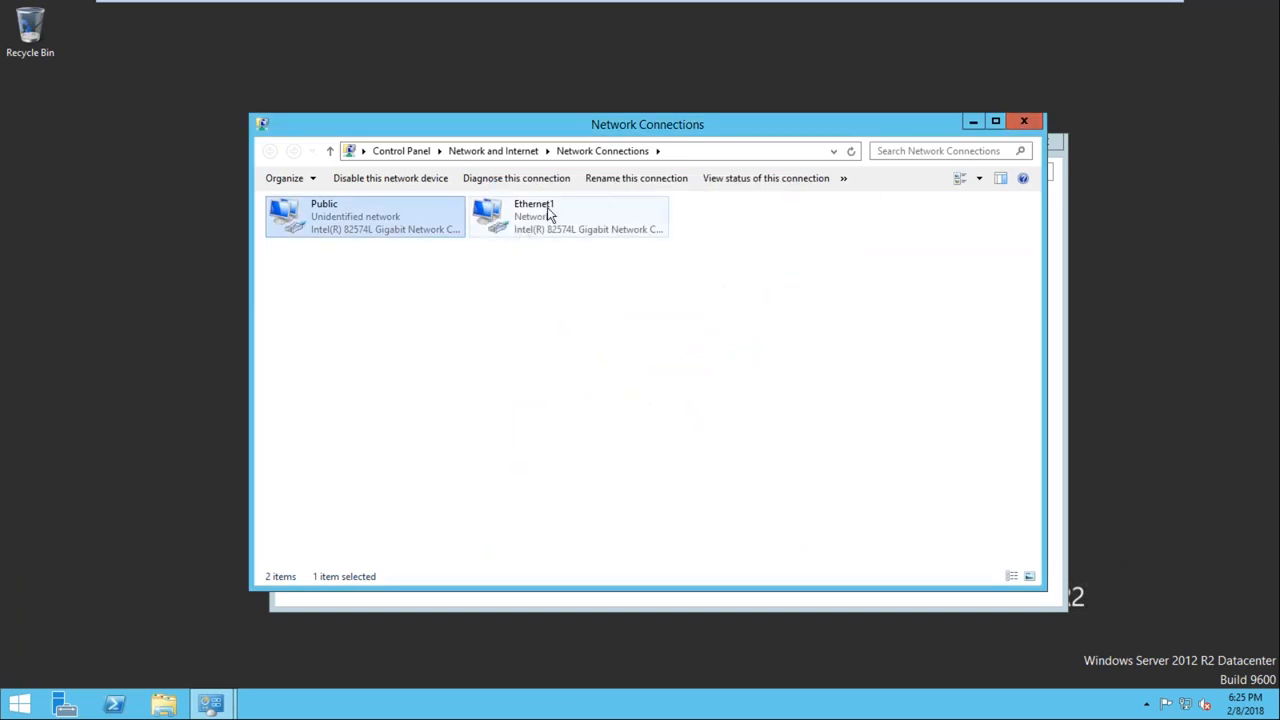
pyautogui.click(1025, 122)
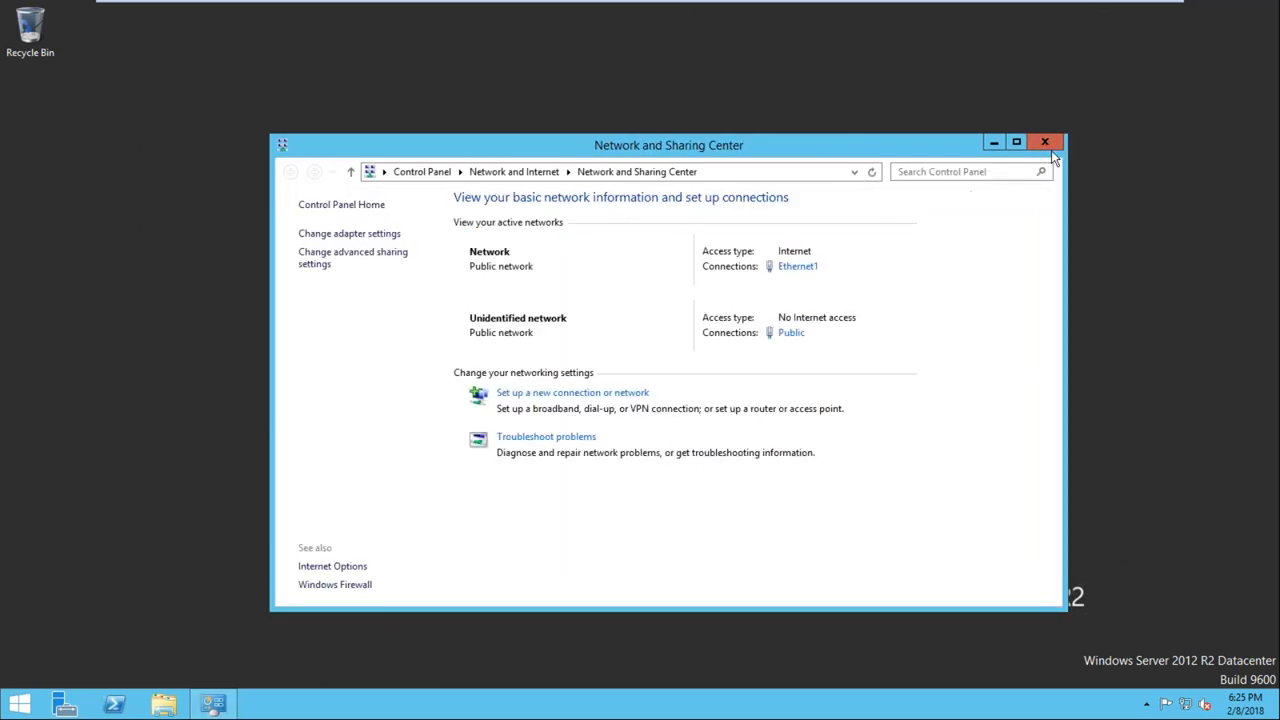
# Turn off Windows Firewall on Node1 for both private and public networks
pyautogui.click(334, 584)
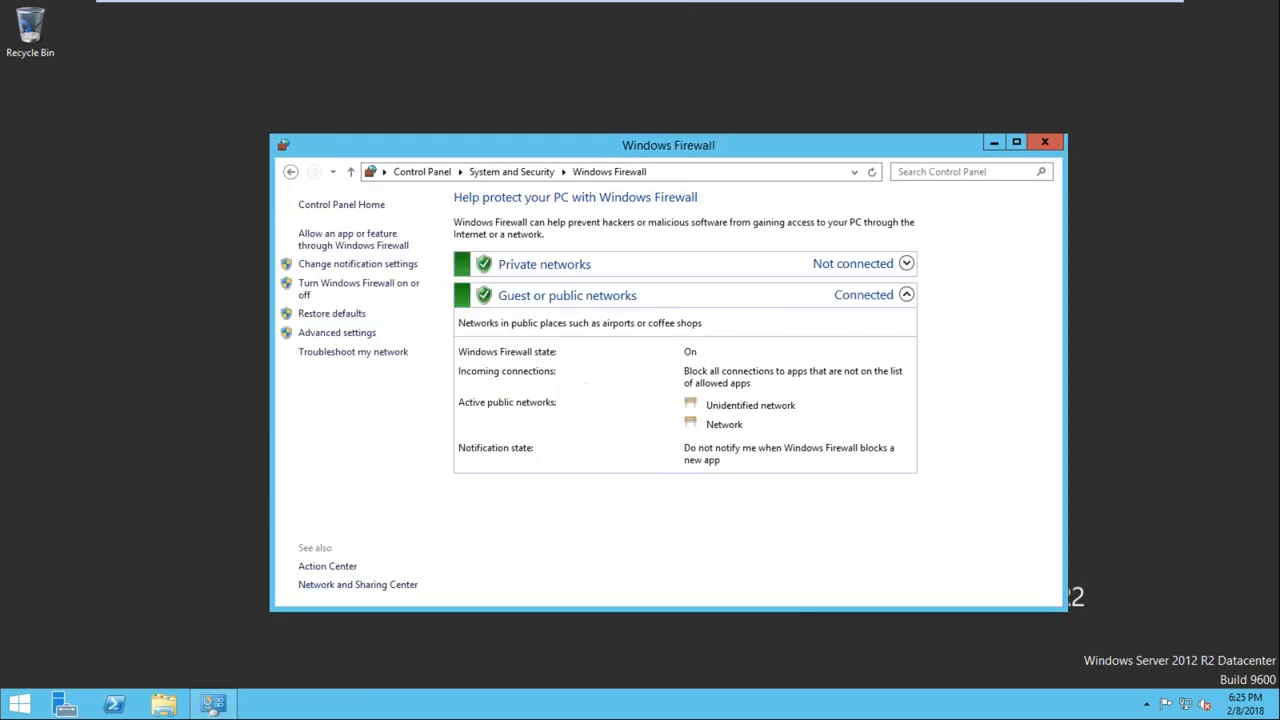
pyautogui.click(345, 288)
pyautogui.click(508, 320)
pyautogui.click(541, 418)
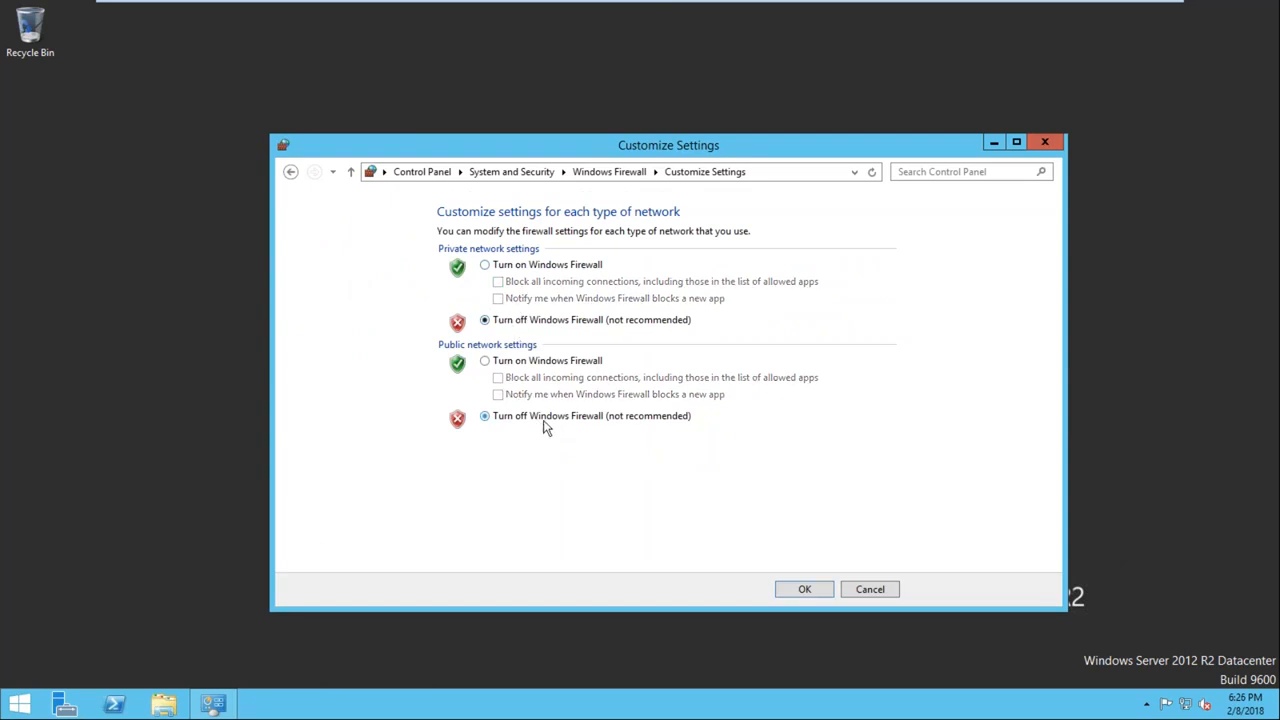
pyautogui.click(816, 591)
# Open Node1's system properties and enter Node1 as the new computer name
pyautogui.click(20, 704)
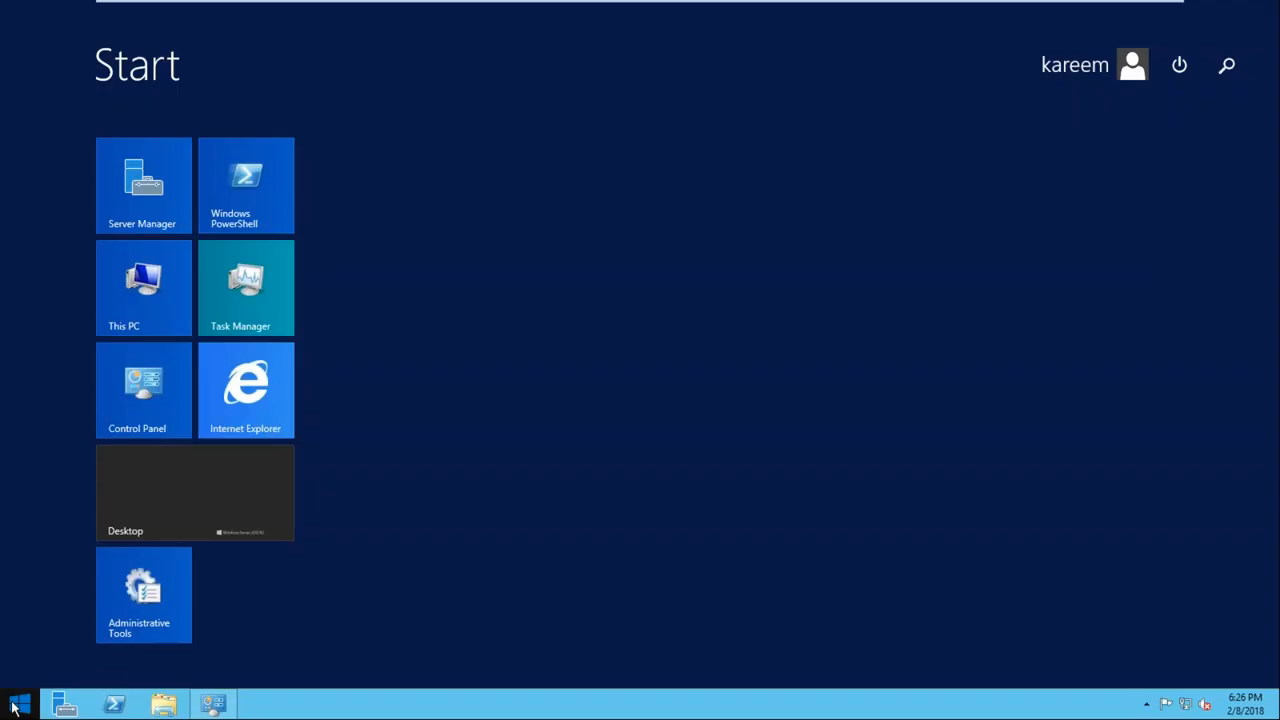
pyautogui.rightClick(150, 273)
pyautogui.click(214, 318)
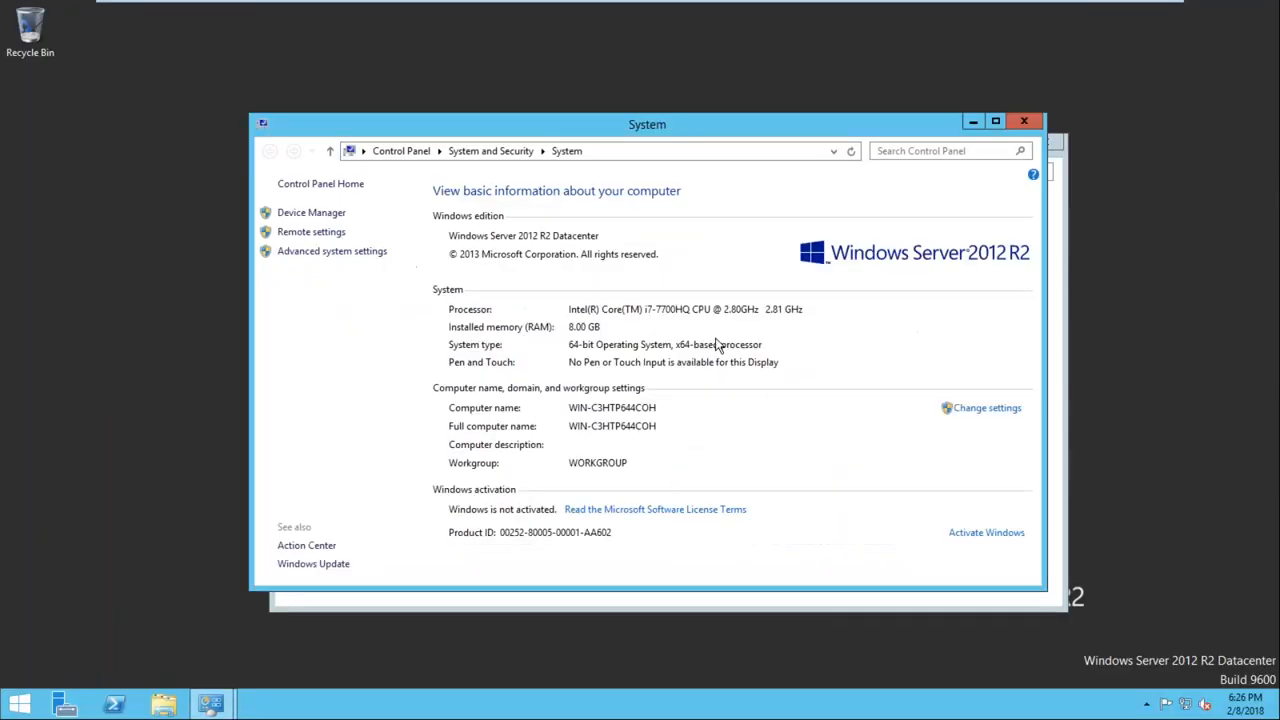
pyautogui.click(987, 410)
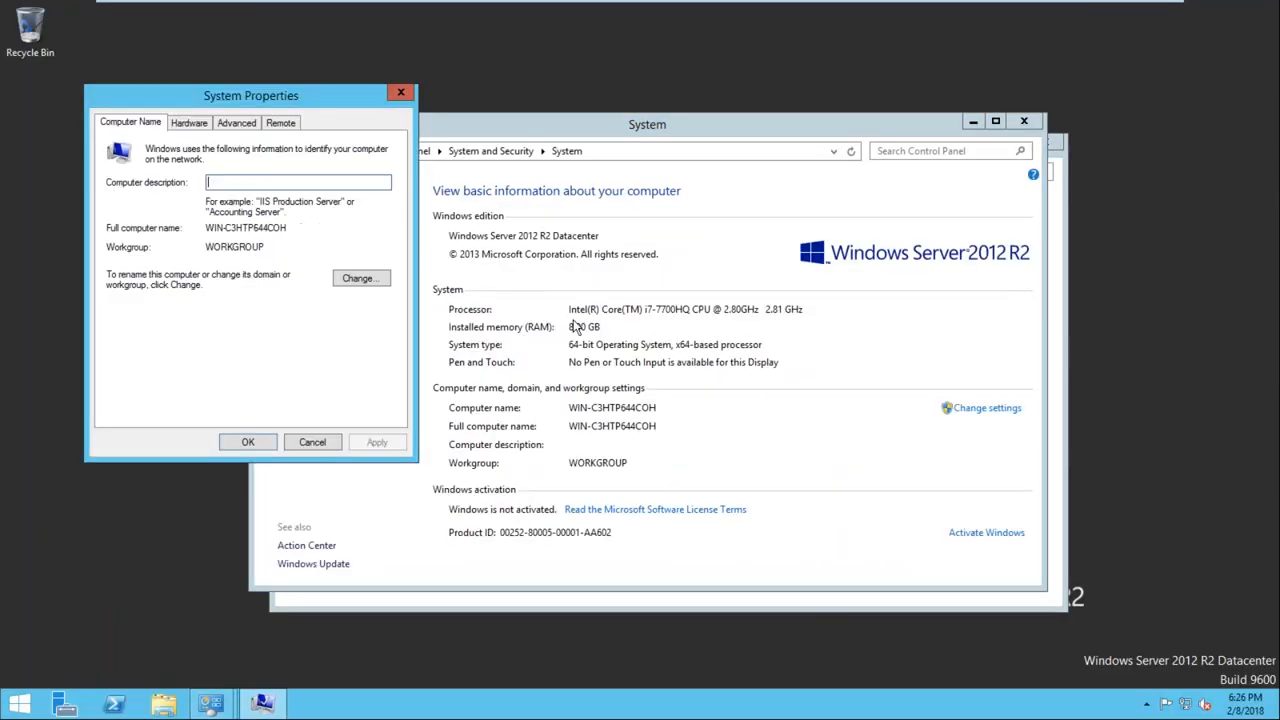
pyautogui.click(348, 279)
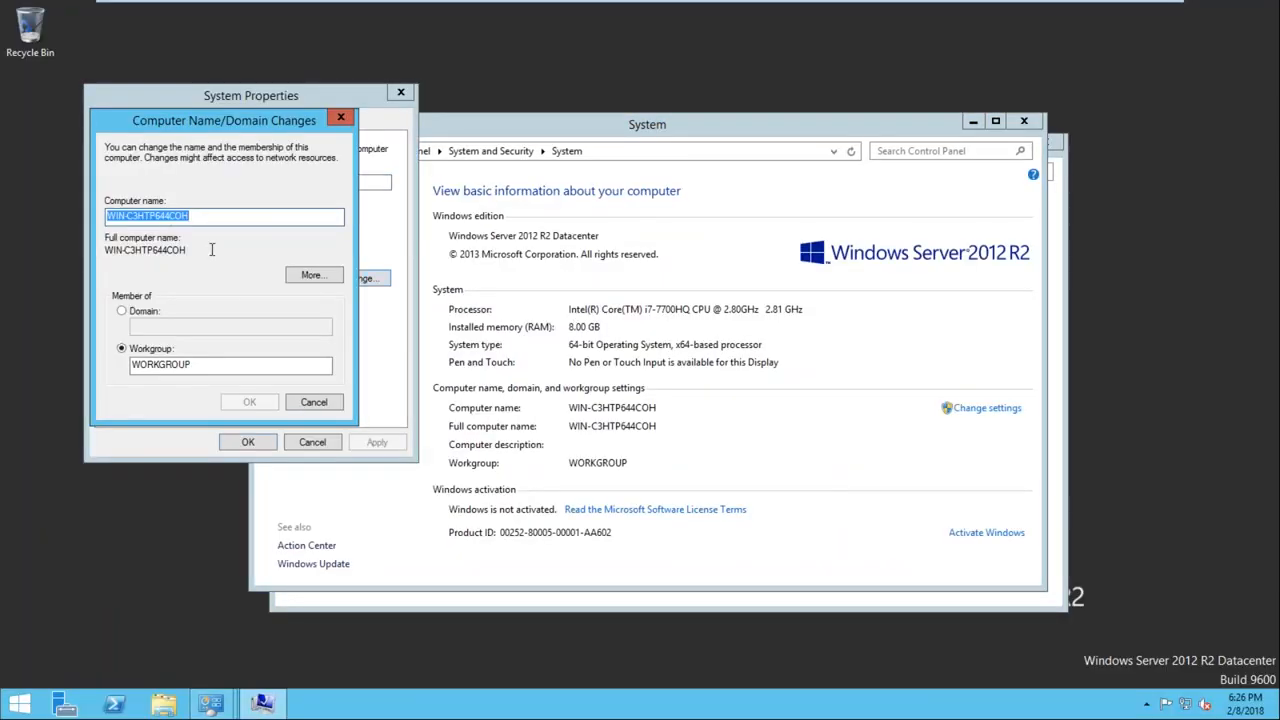
pyautogui.press('BackSpace')
pyautogui.write('n')
pyautogui.press('BackSpace')
pyautogui.write('Node1')
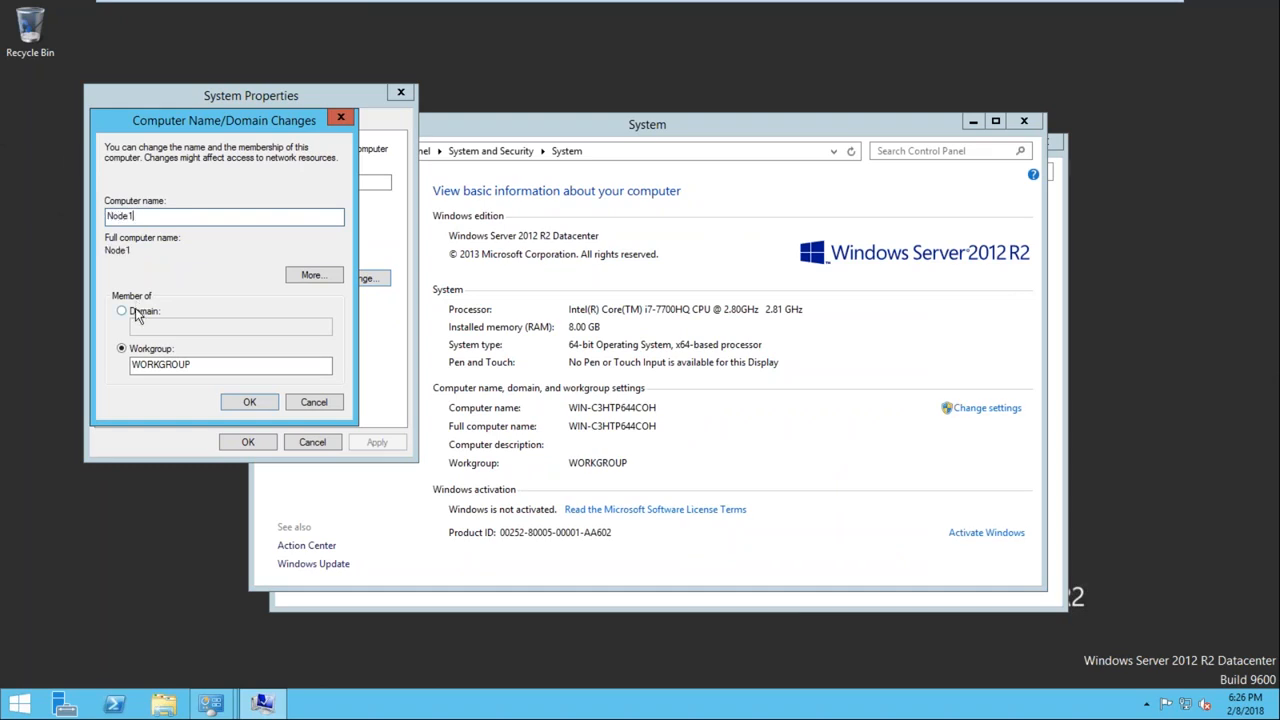
# Make Node1 a member of the OPTIMIZE.COM domain and submit the change
pyautogui.click(140, 311)
pyautogui.click(151, 327)
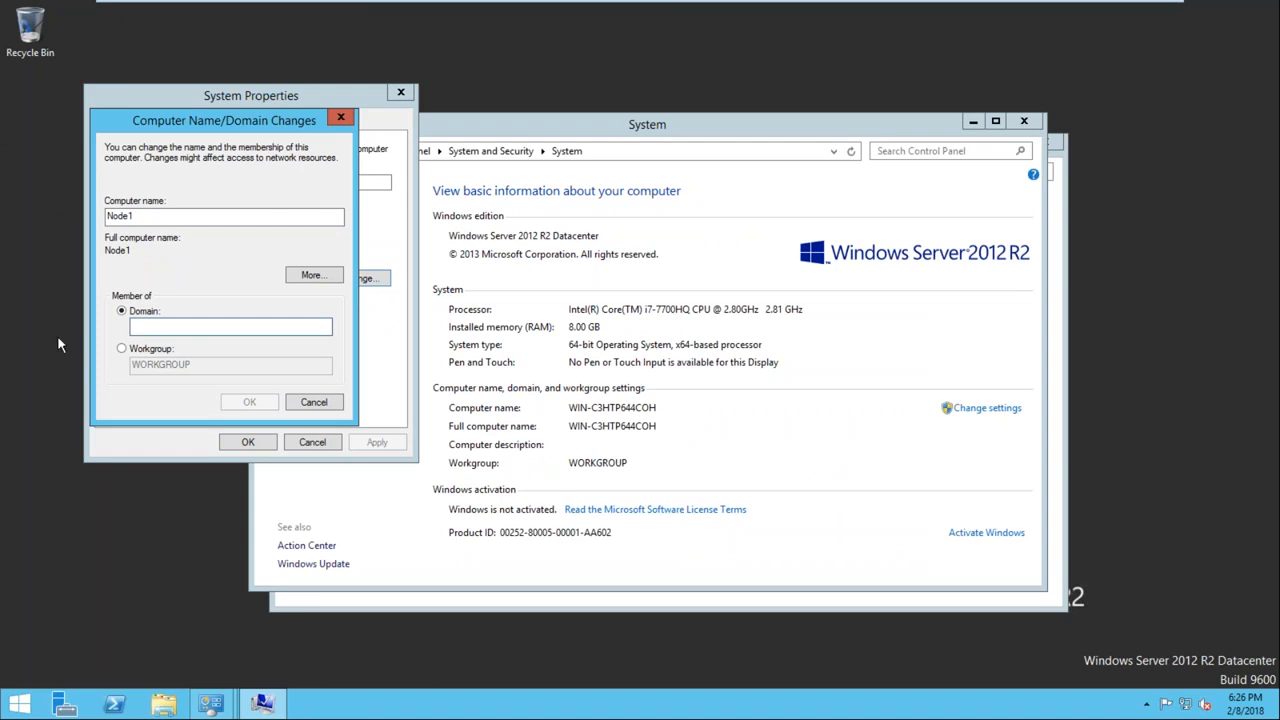
pyautogui.write('OPTIMIE')
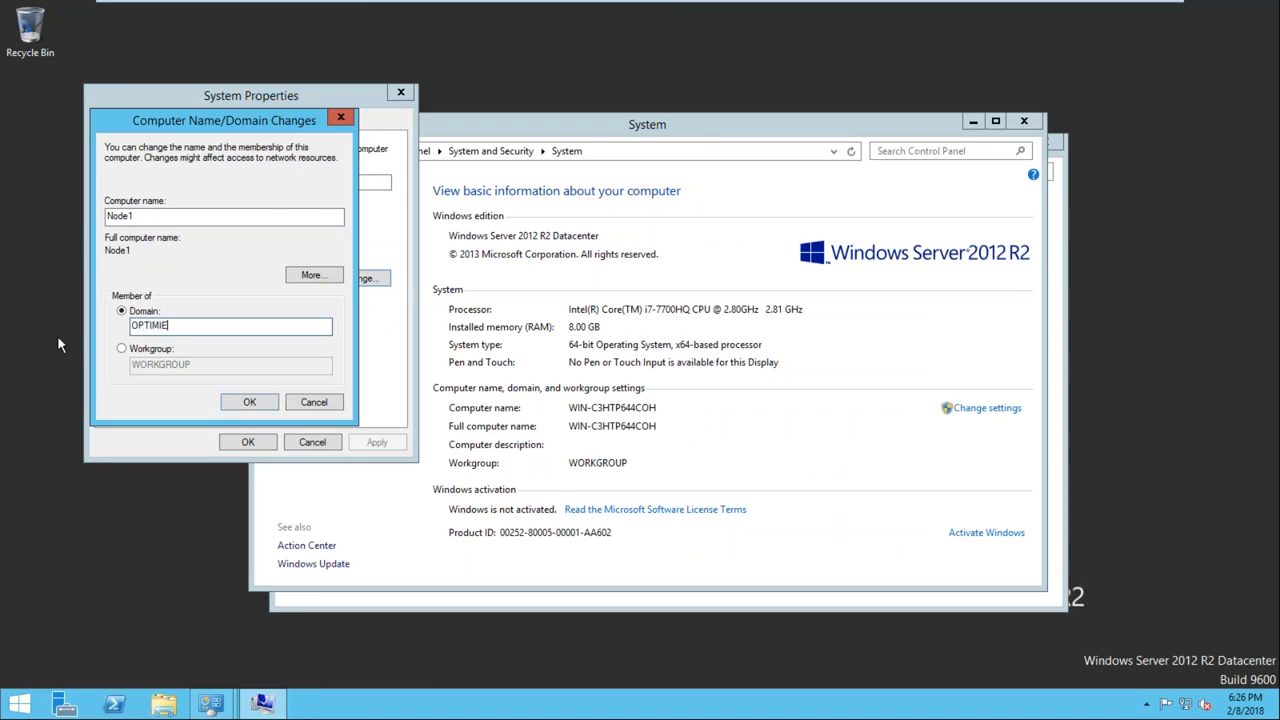
pyautogui.write('E.COM')
pyautogui.click(243, 404)
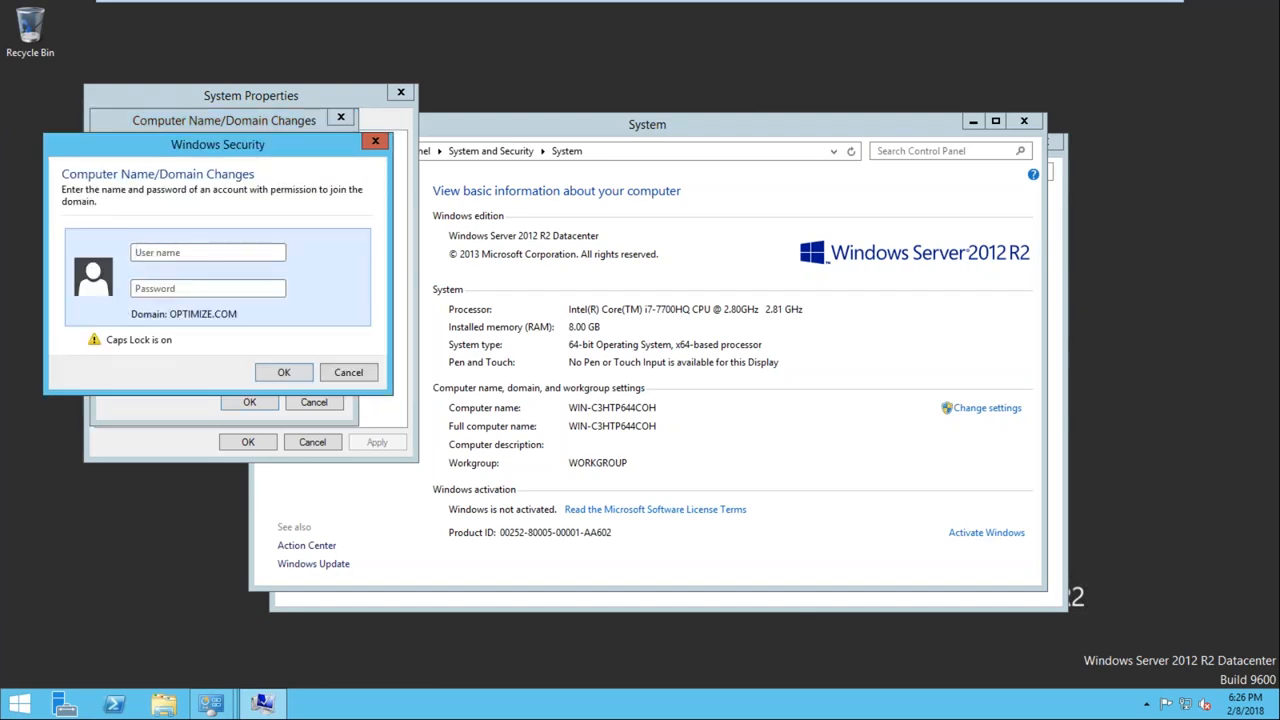
# Authorize the domain join by entering the domain account's user name and password
pyautogui.press('capslock')
pyautogui.write('Us')
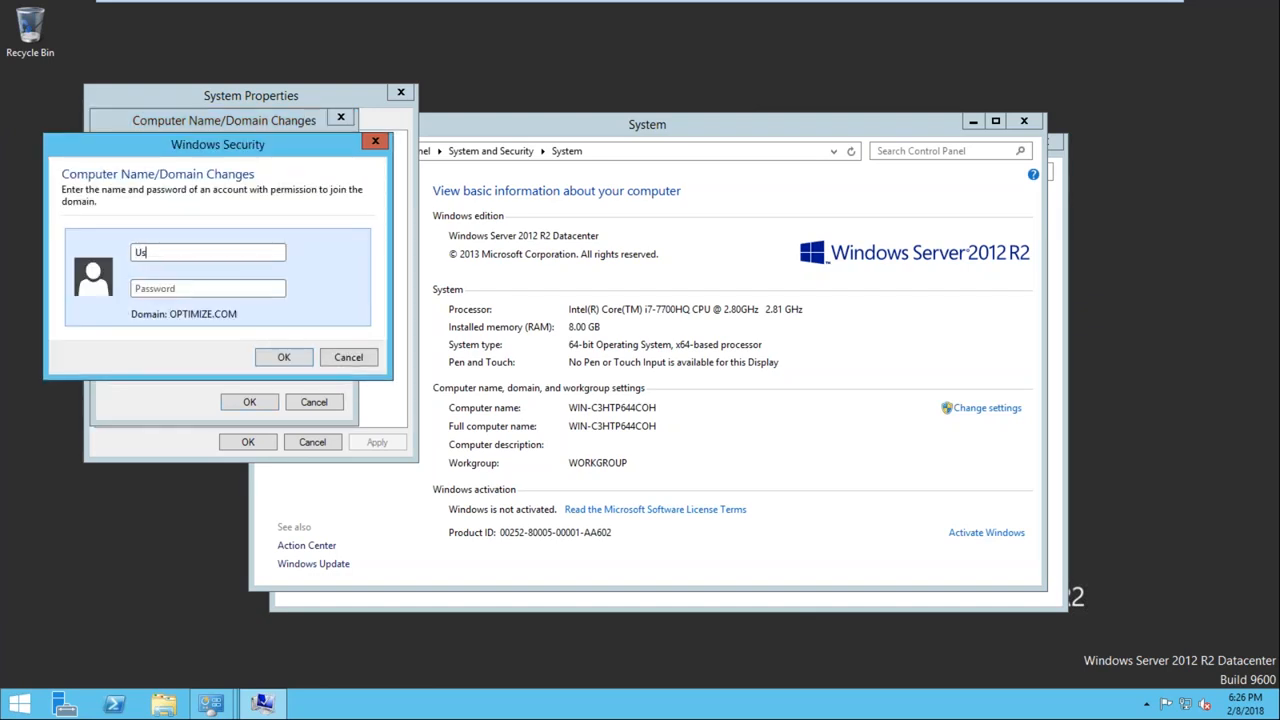
pyautogui.write('er99')
pyautogui.press('Tab')
pyautogui.write('Pa$$w0rd')
pyautogui.click(285, 357)
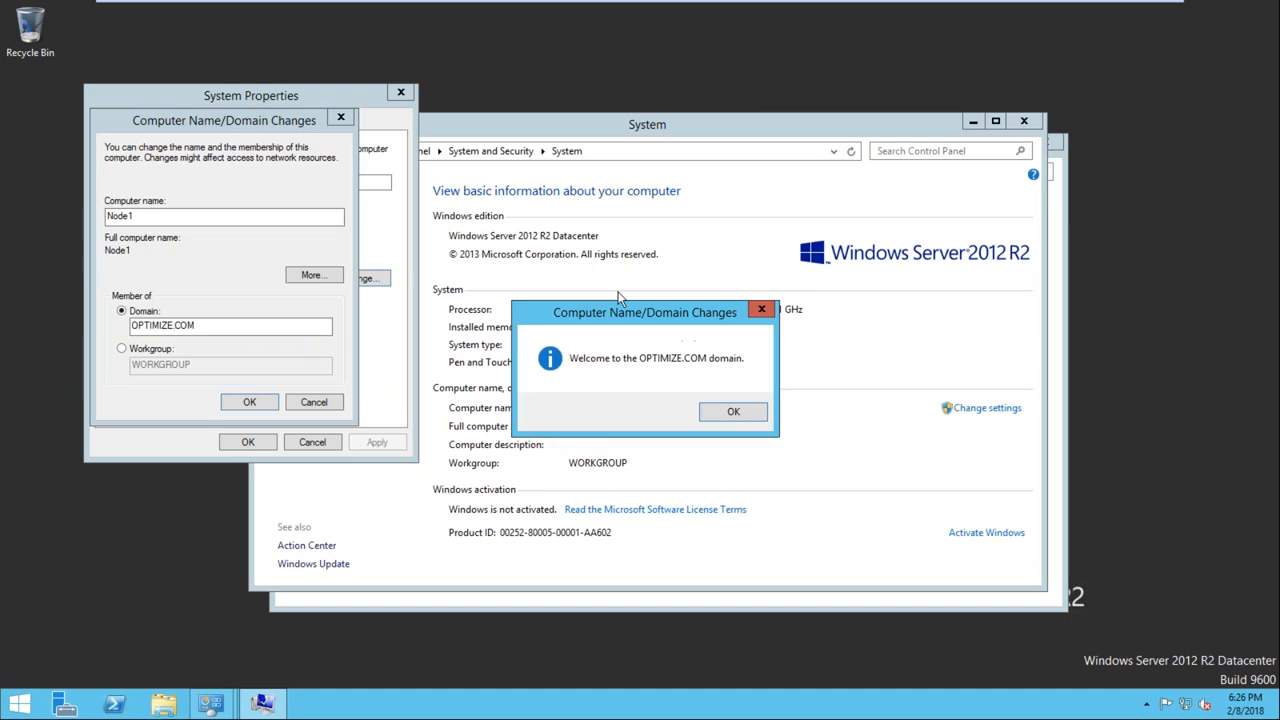
# Acknowledge the domain change notices, close System Properties and restart Node1
pyautogui.click(730, 413)
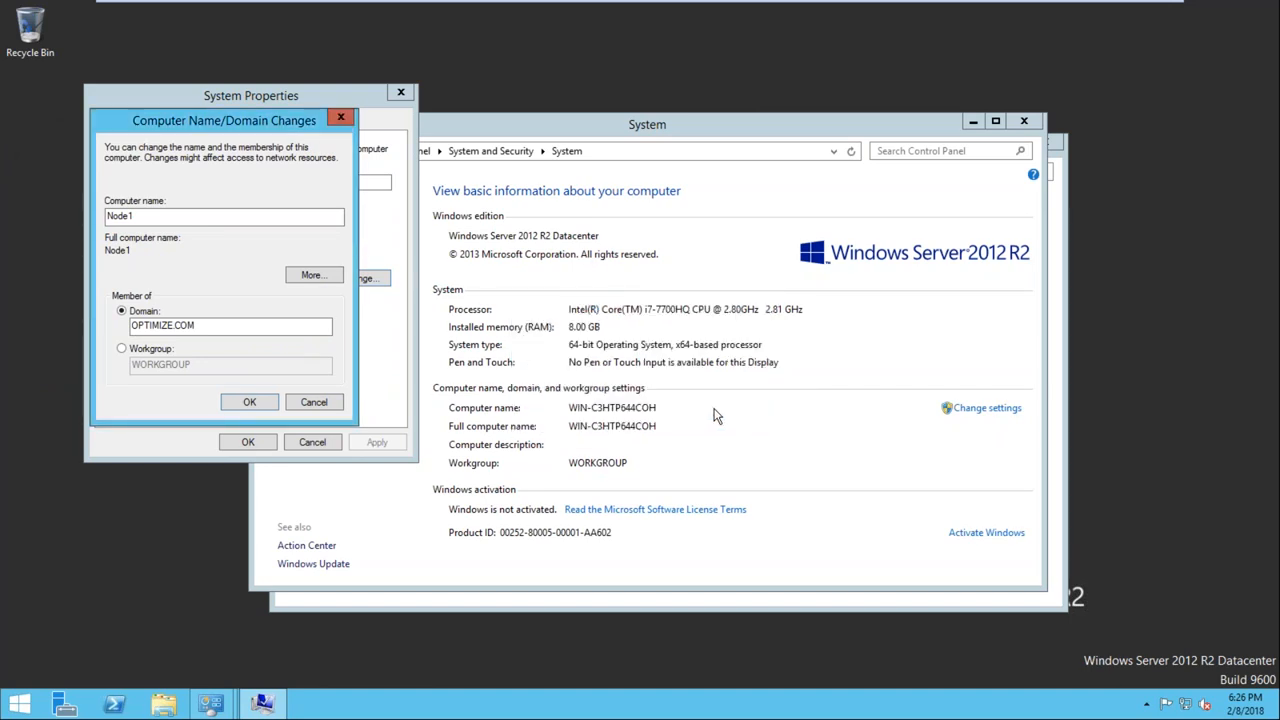
pyautogui.click(727, 380)
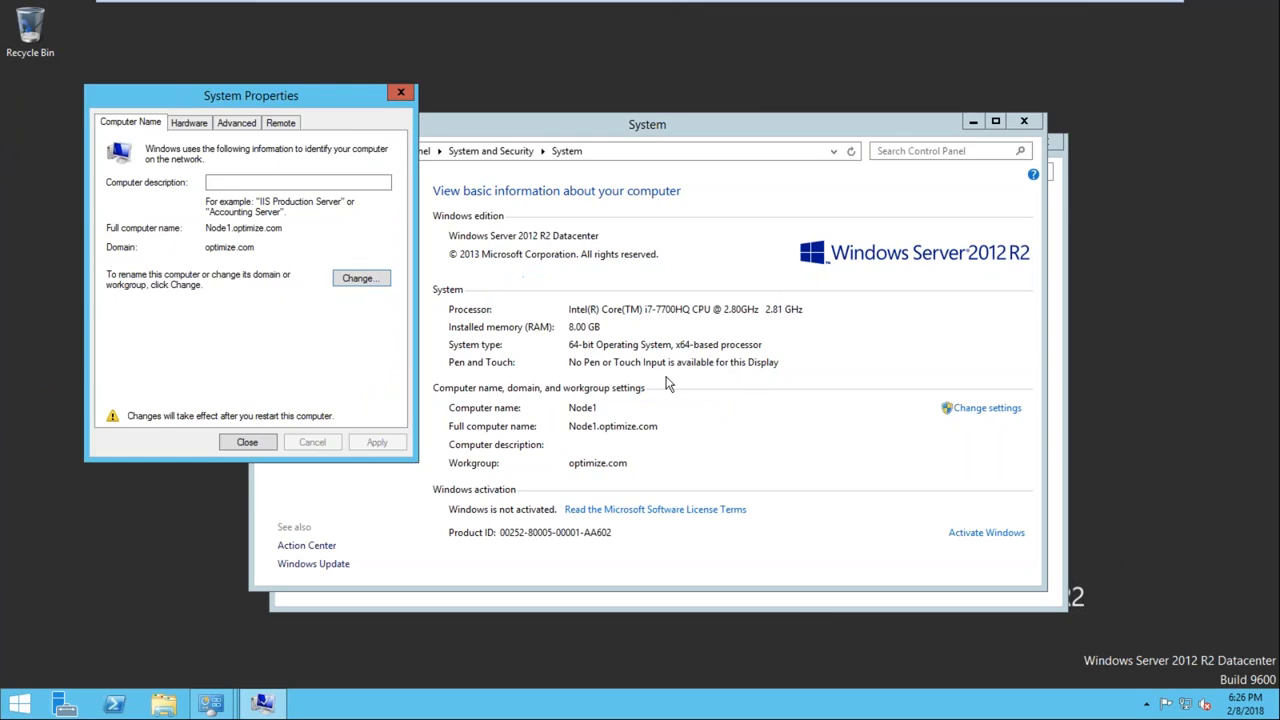
pyautogui.click(248, 443)
pyautogui.click(643, 370)
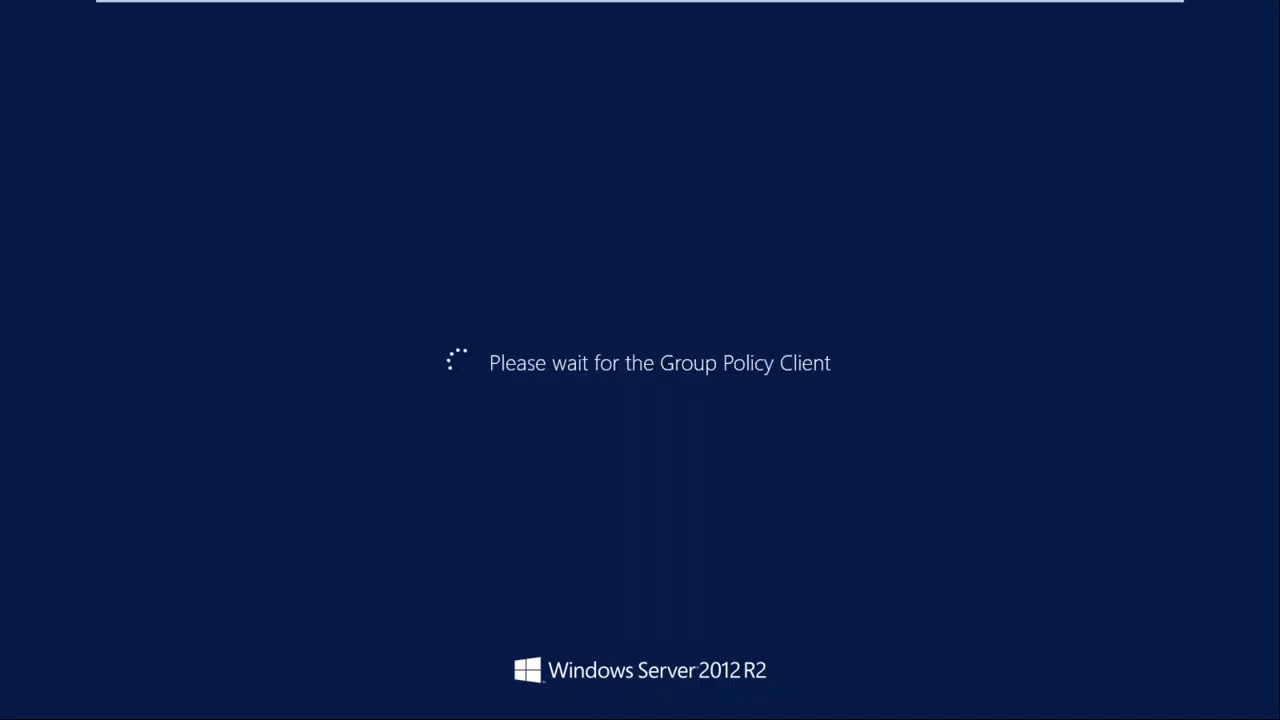
# Switch to the Node2 virtual machine, close its Add Roles and Features Wizard and open the network connections
pyautogui.click(796, 11)
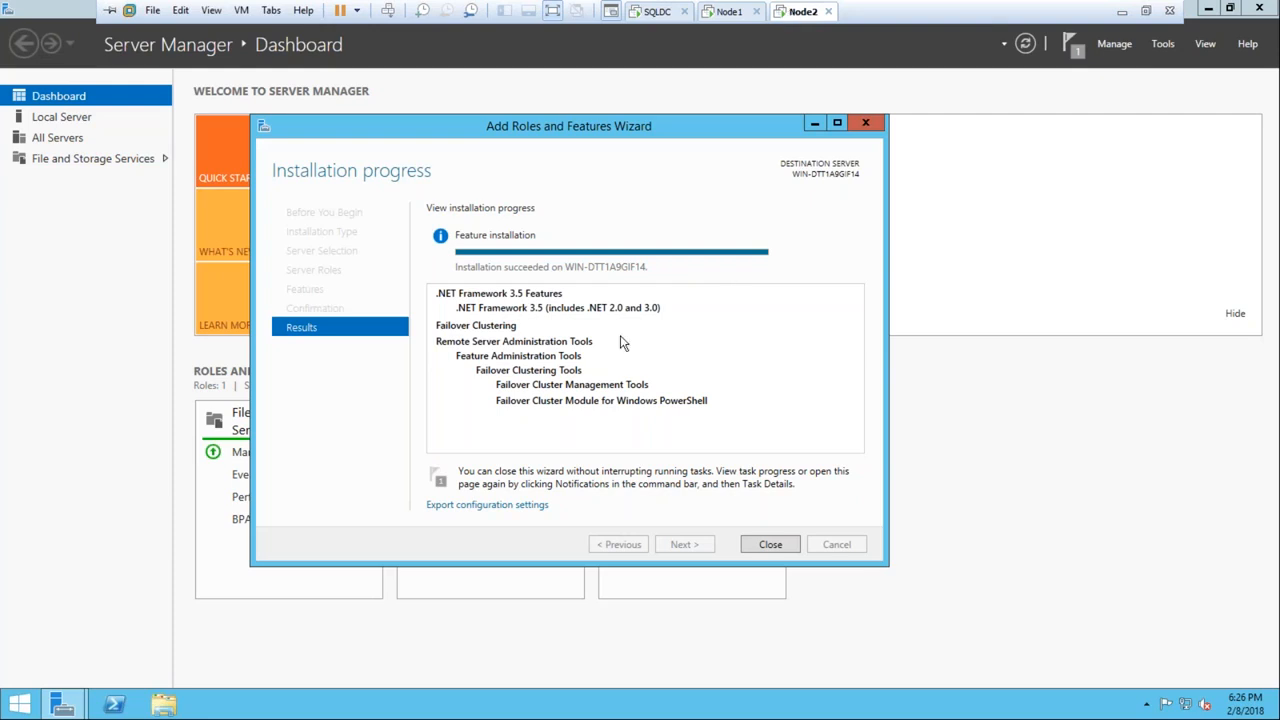
pyautogui.click(768, 546)
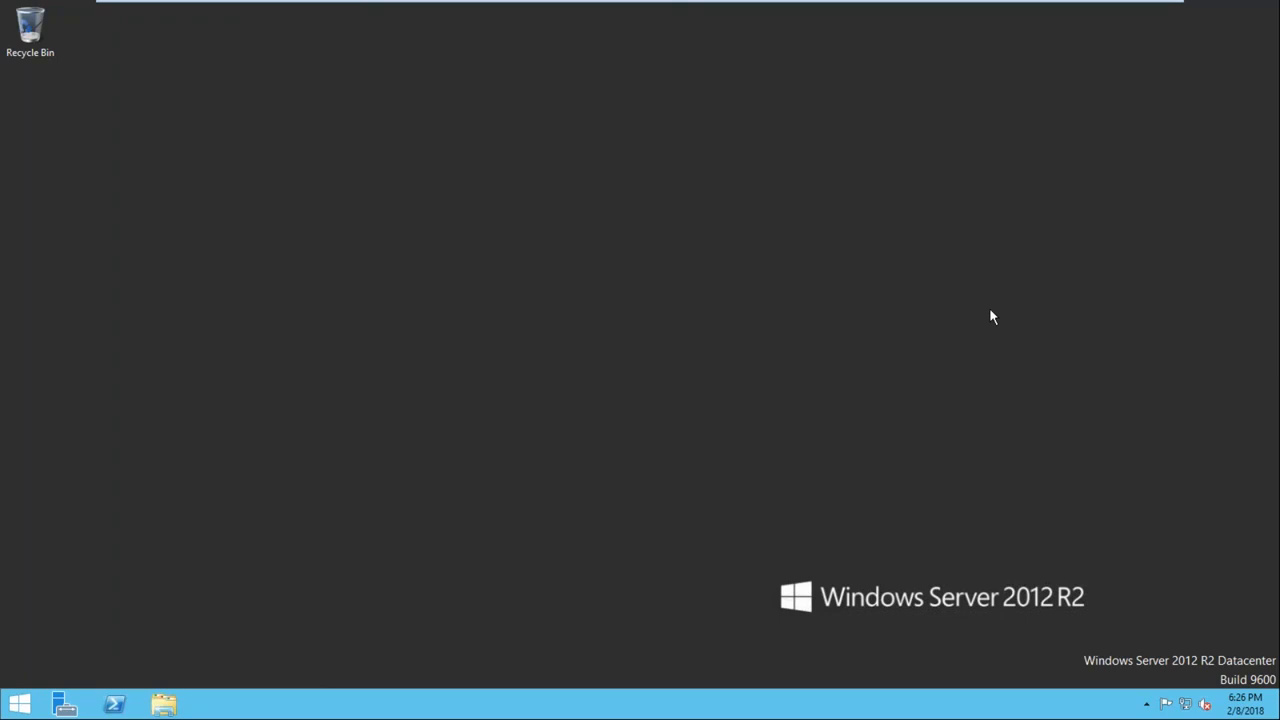
pyautogui.press('super+r')
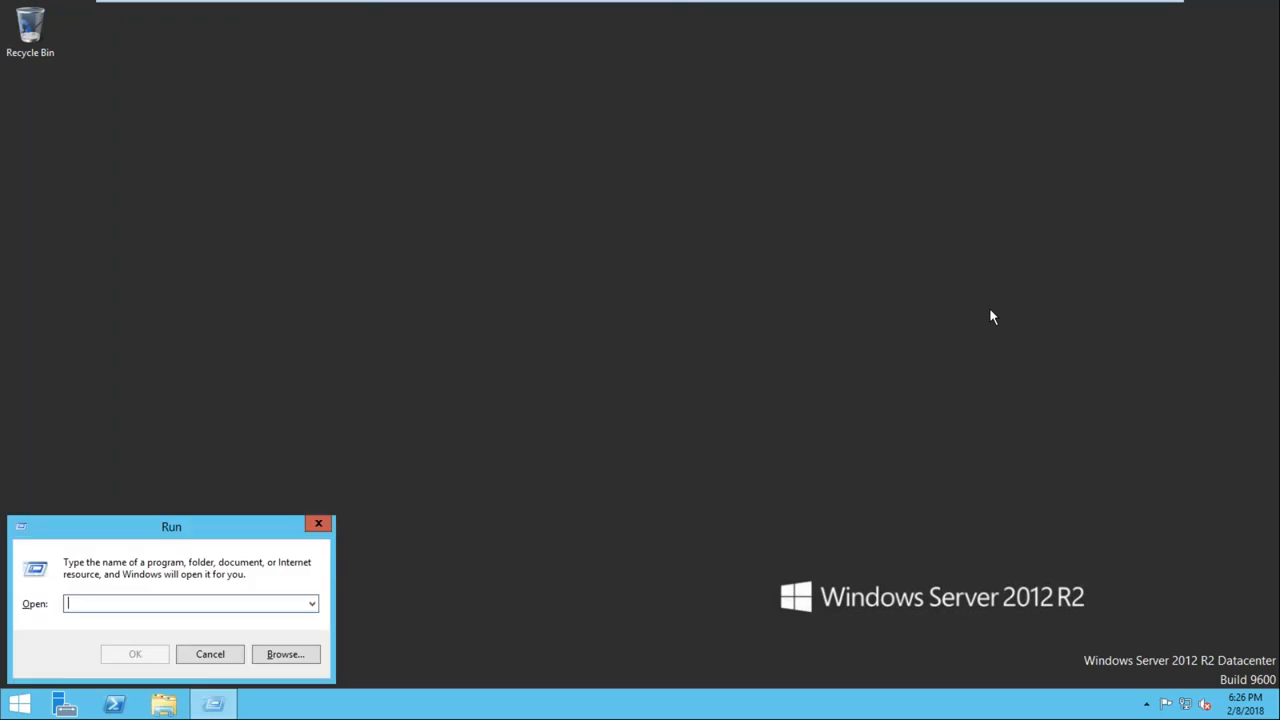
pyautogui.write('ncpa.cpl')
pyautogui.press('Return')
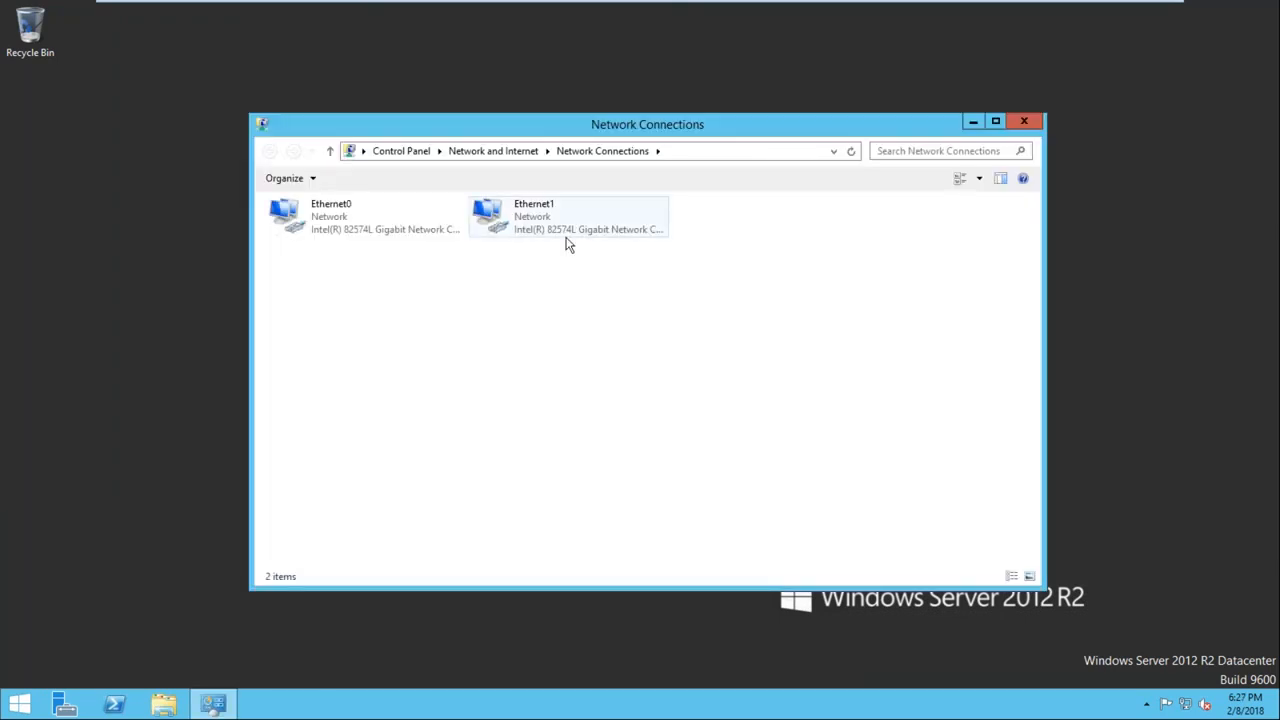
# Rename Node2's Ethernet0 adapter as Public
pyautogui.rightClick(289, 212)
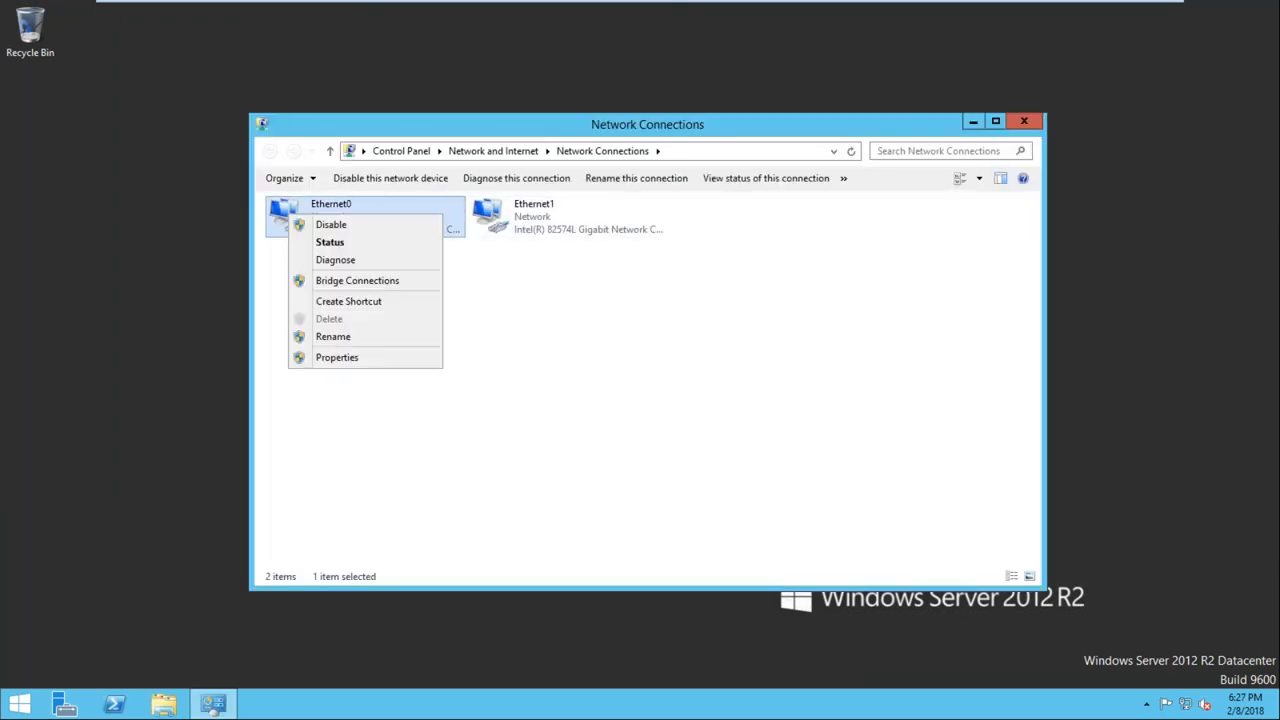
pyautogui.click(333, 337)
pyautogui.write('Public')
pyautogui.press('Return')
# Give Node2's Public adapter a static IPv4 address of 192.168.1.102 with subnet mask 255.255.255.0
pyautogui.doubleClick(323, 215)
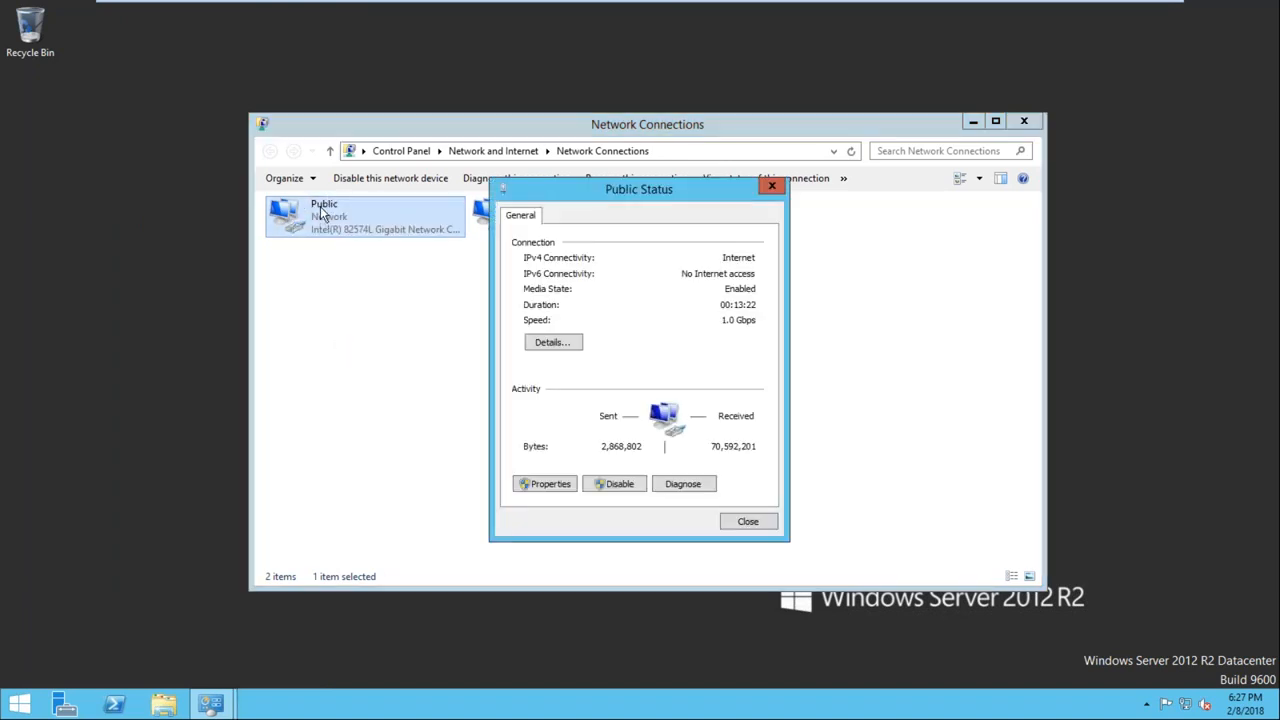
pyautogui.click(545, 485)
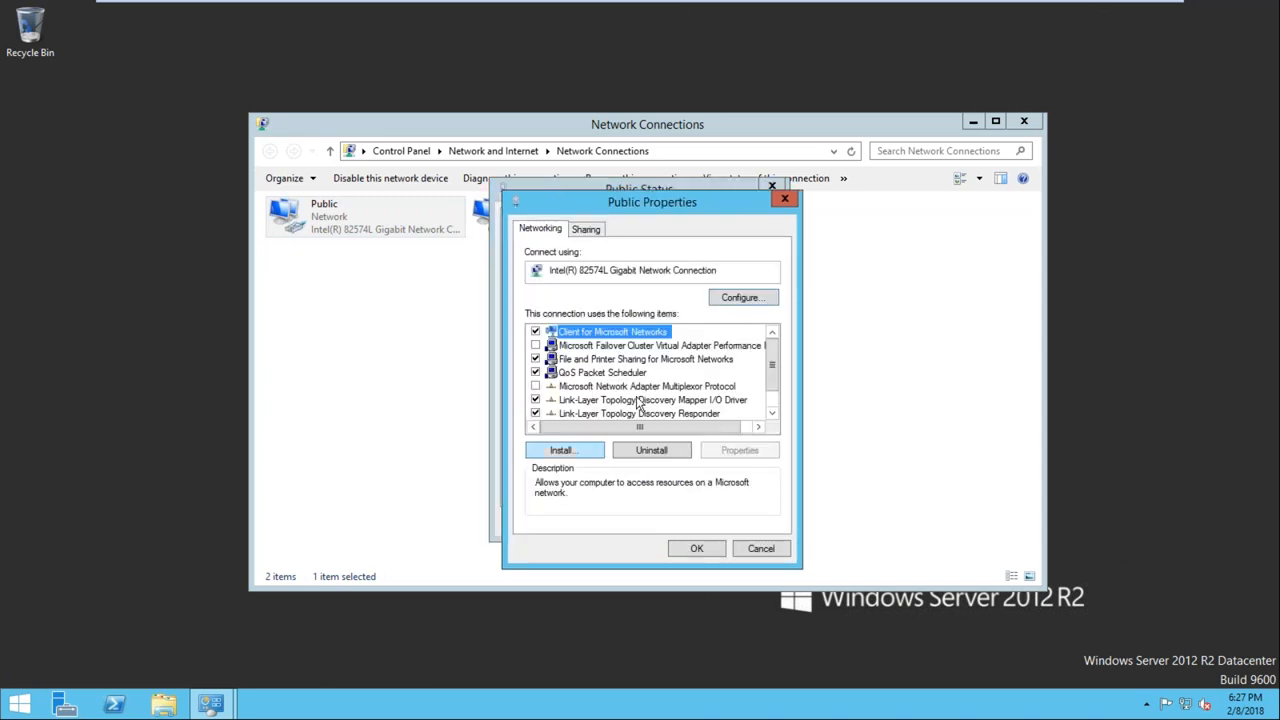
pyautogui.click(772, 414)
pyautogui.click(772, 414)
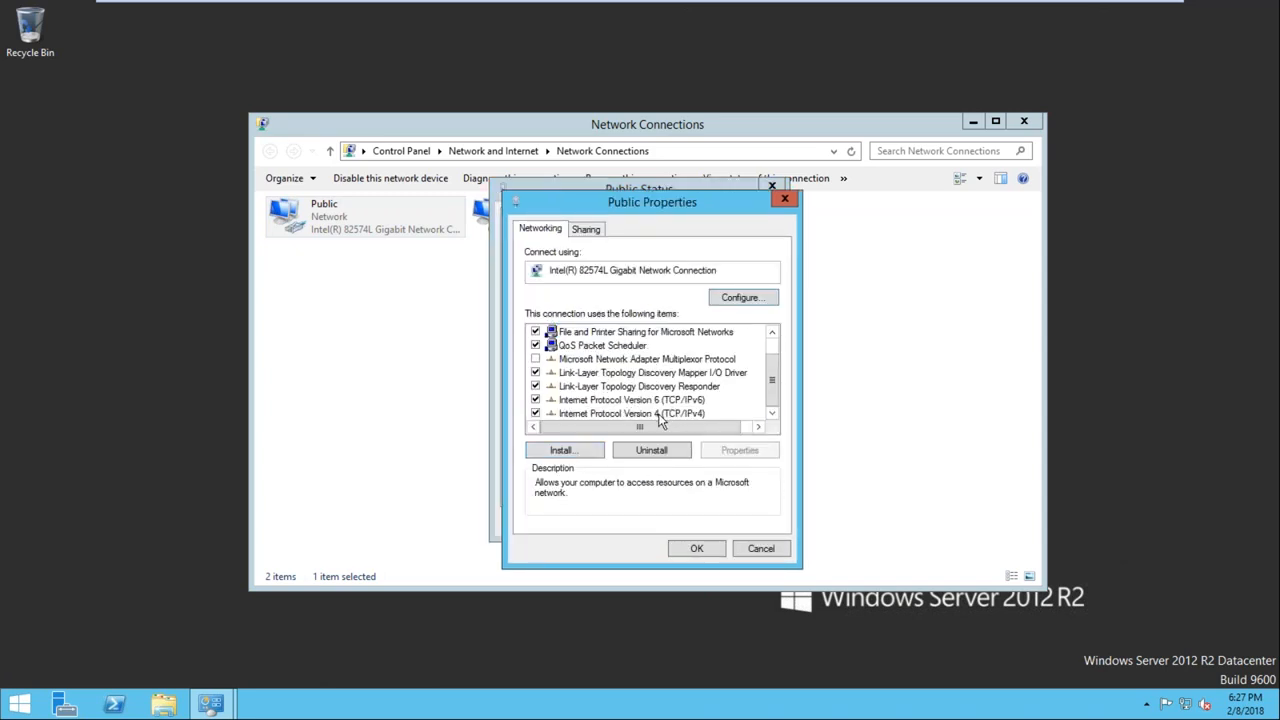
pyautogui.doubleClick(662, 414)
pyautogui.click(642, 381)
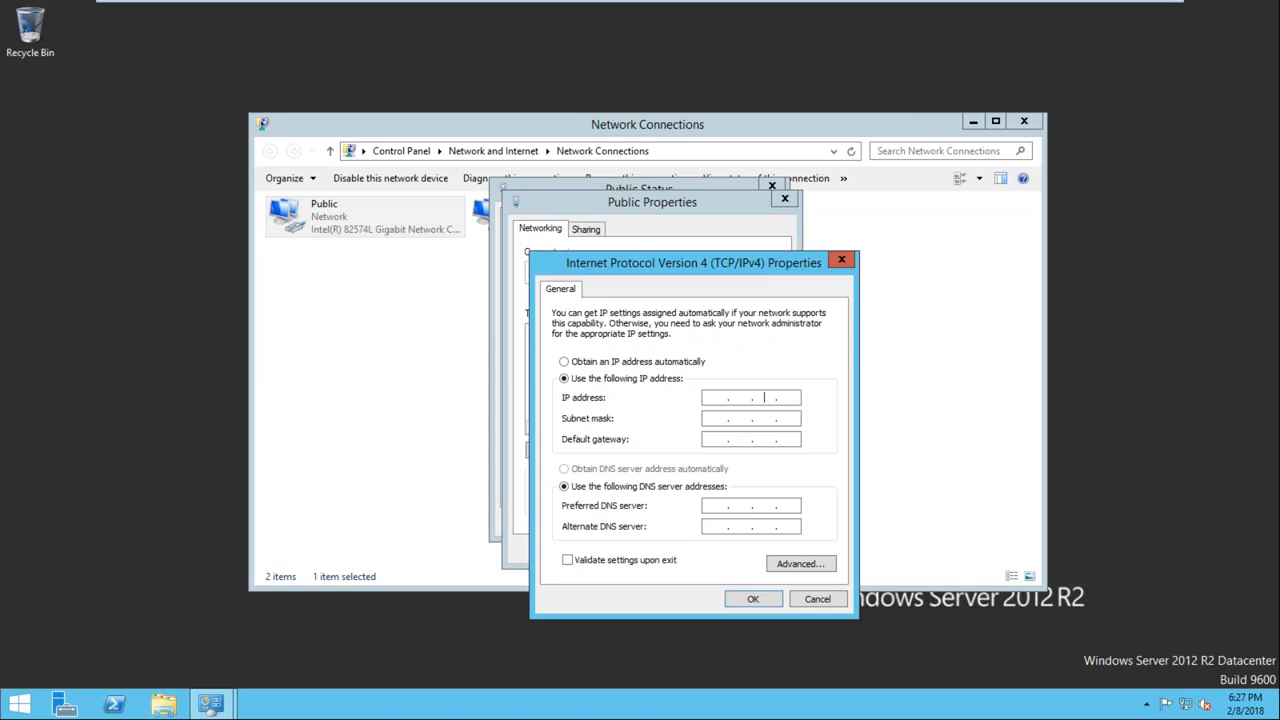
pyautogui.write('192.168.1.102')
pyautogui.press('Tab')
pyautogui.press('Tab')
pyautogui.press('Tab')
pyautogui.press('Tab')
# Set the adapter's preferred DNS server to 192.168.1.100 and alternate to 192.168.1.1, apply the settings and close the network connections
pyautogui.write('192.168.1.')
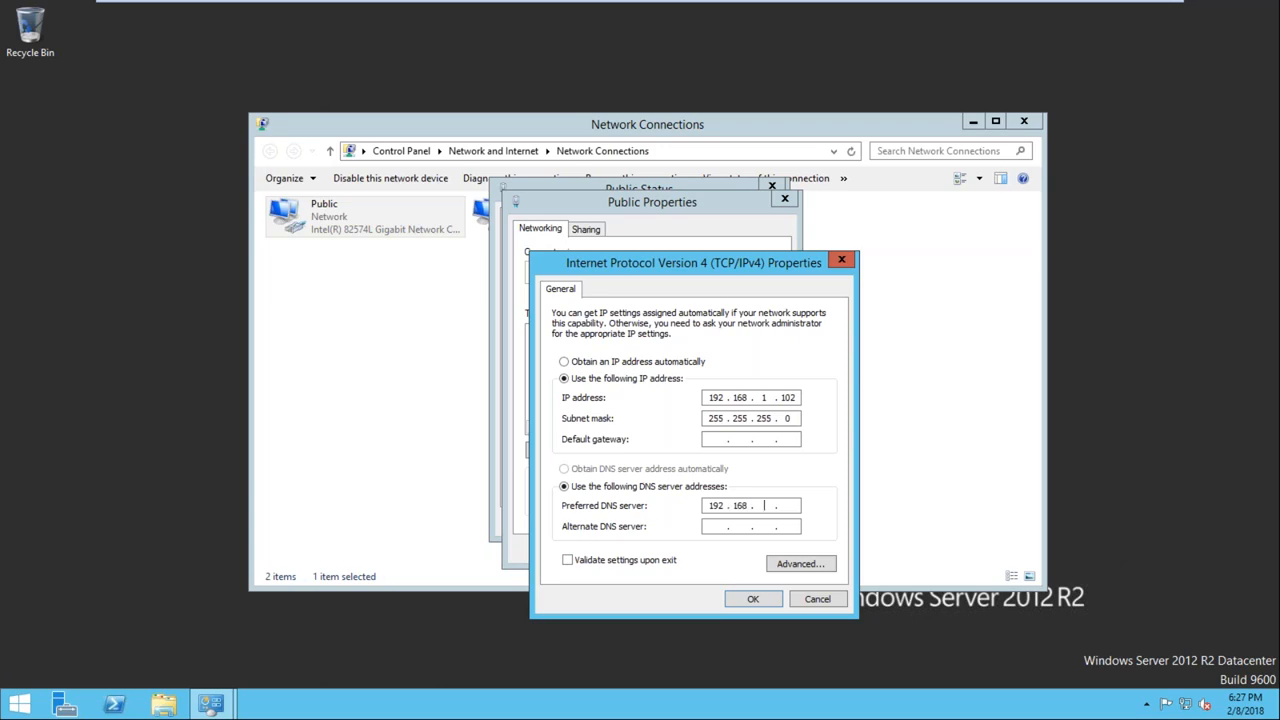
pyautogui.write('20')
pyautogui.press('BackSpace')
pyautogui.write('100192.168.1.1')
pyautogui.click(752, 598)
pyautogui.click(708, 553)
pyautogui.click(741, 524)
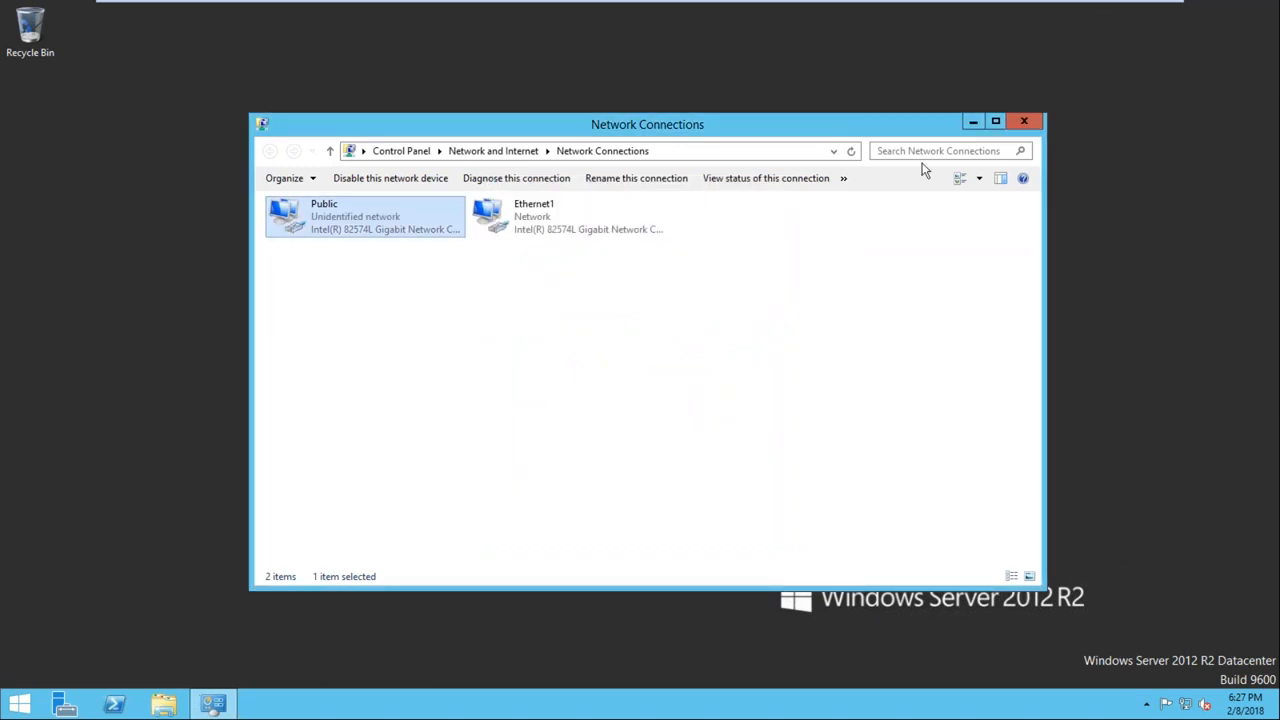
pyautogui.click(1024, 122)
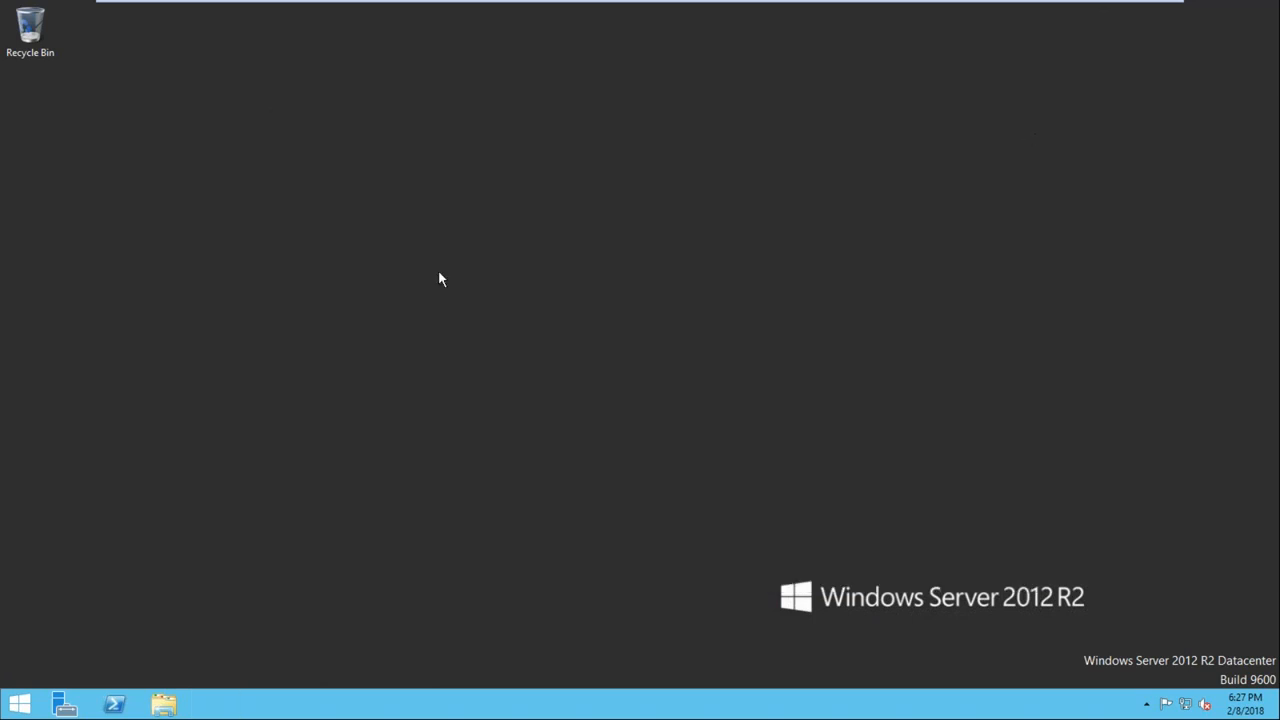
# Open Node2's system properties and enter Node2 as the new computer name
pyautogui.press('super+e')
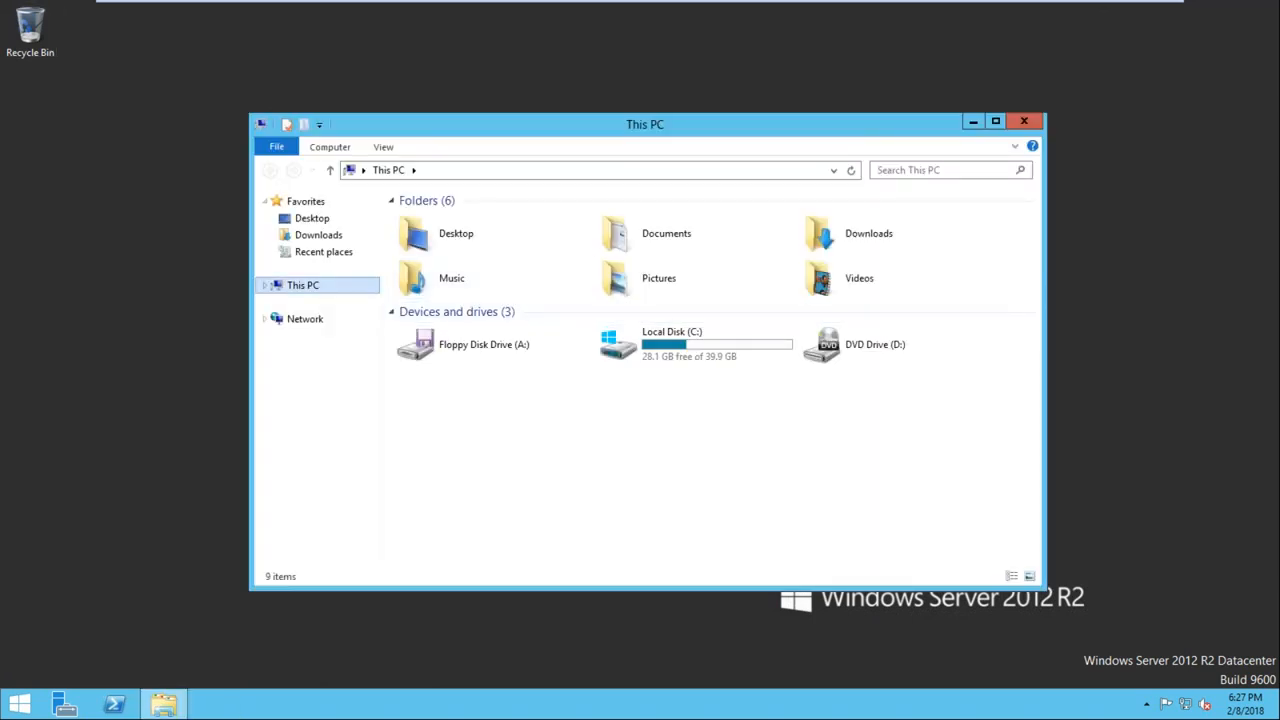
pyautogui.rightClick(317, 288)
pyautogui.click(365, 471)
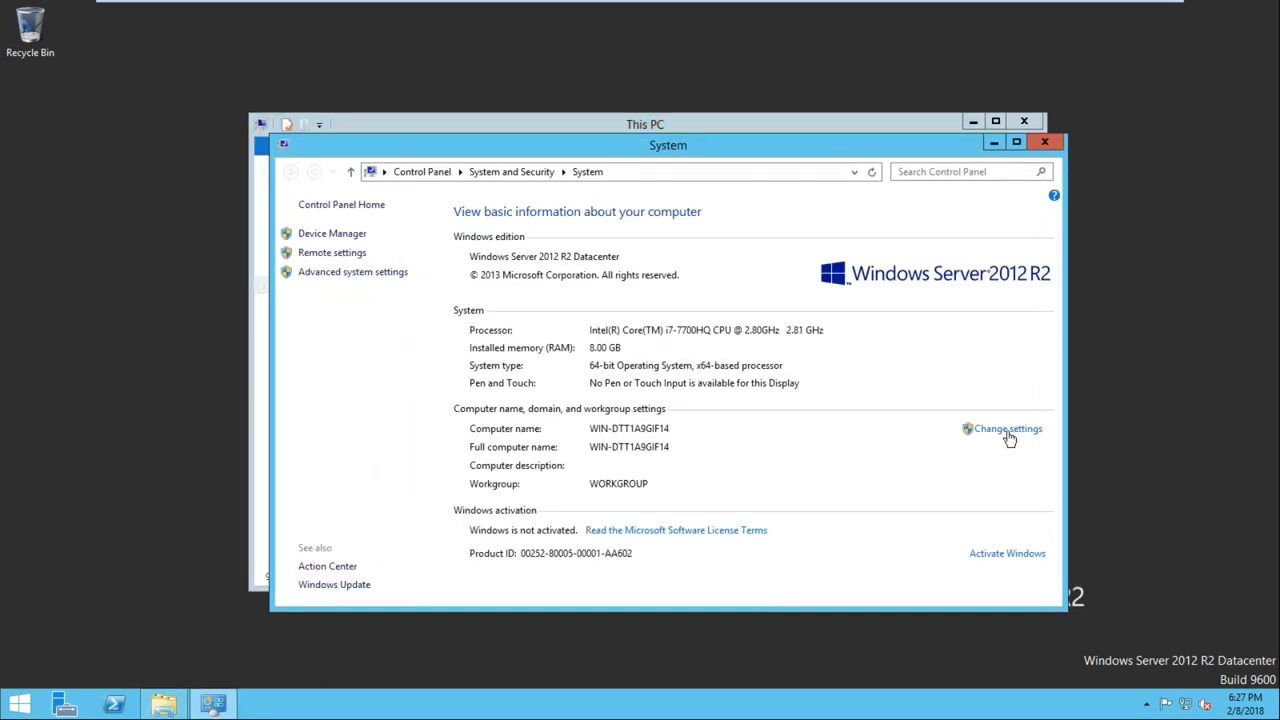
pyautogui.click(1006, 432)
pyautogui.click(366, 280)
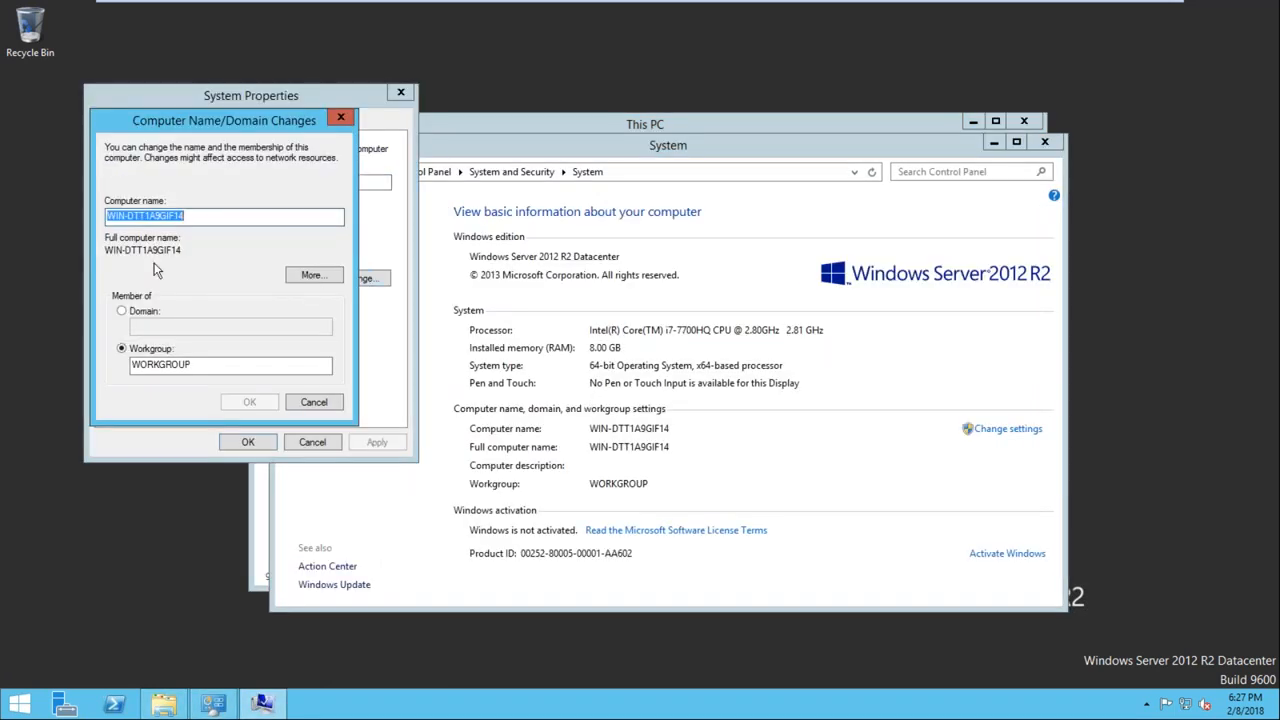
pyautogui.press('BackSpace')
pyautogui.write('Node2')
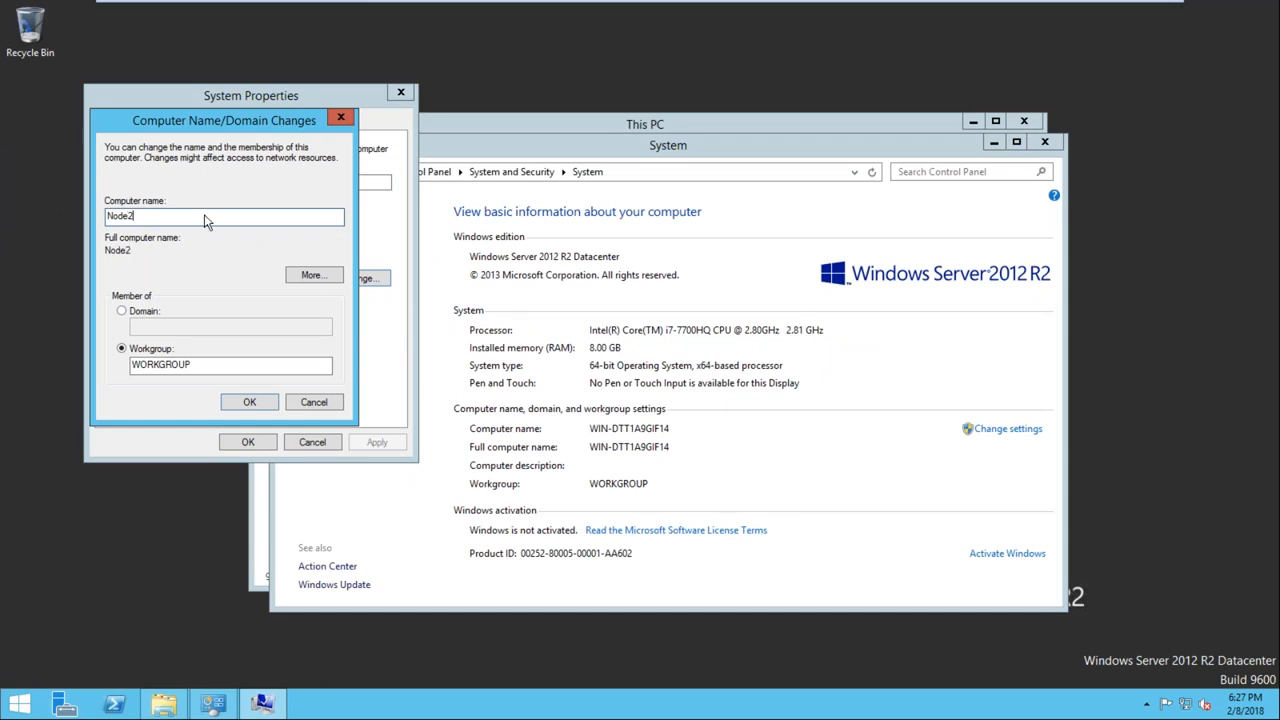
# Set Node2's membership to the OPTIMIZE.COM domain and close the This PC and System windows
pyautogui.click(121, 312)
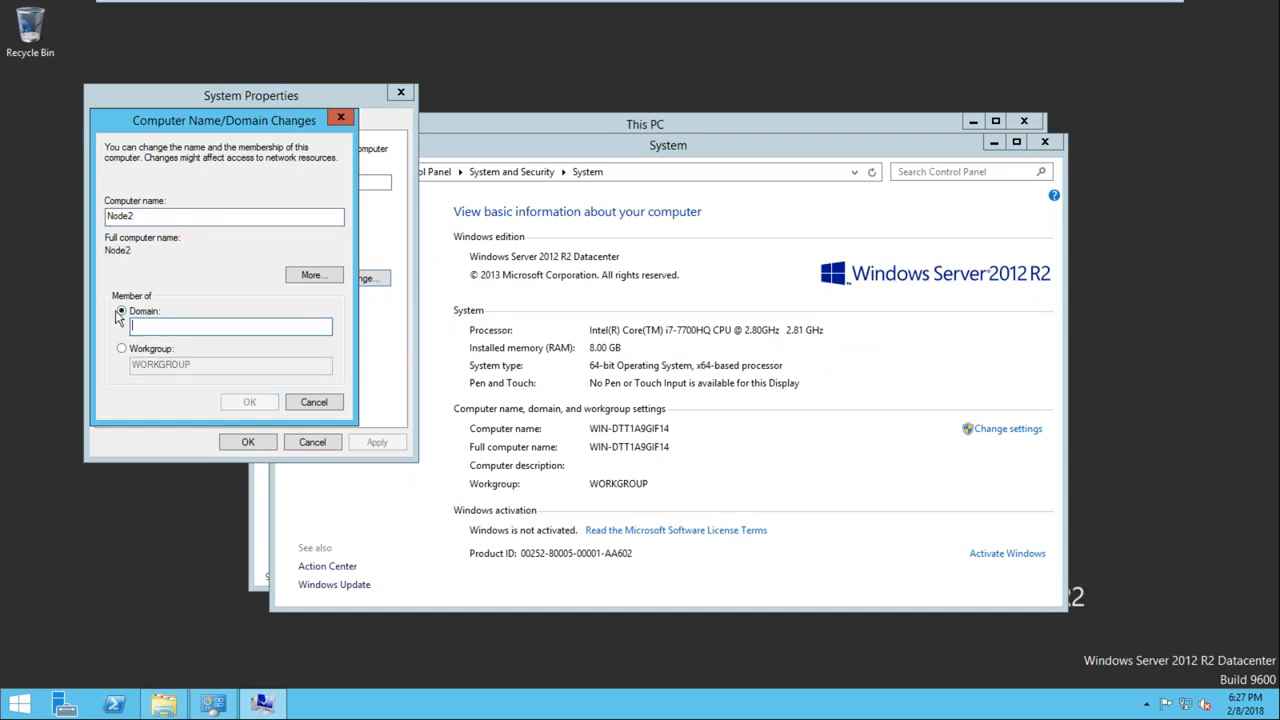
pyautogui.write('OPTIMIZE.COM')
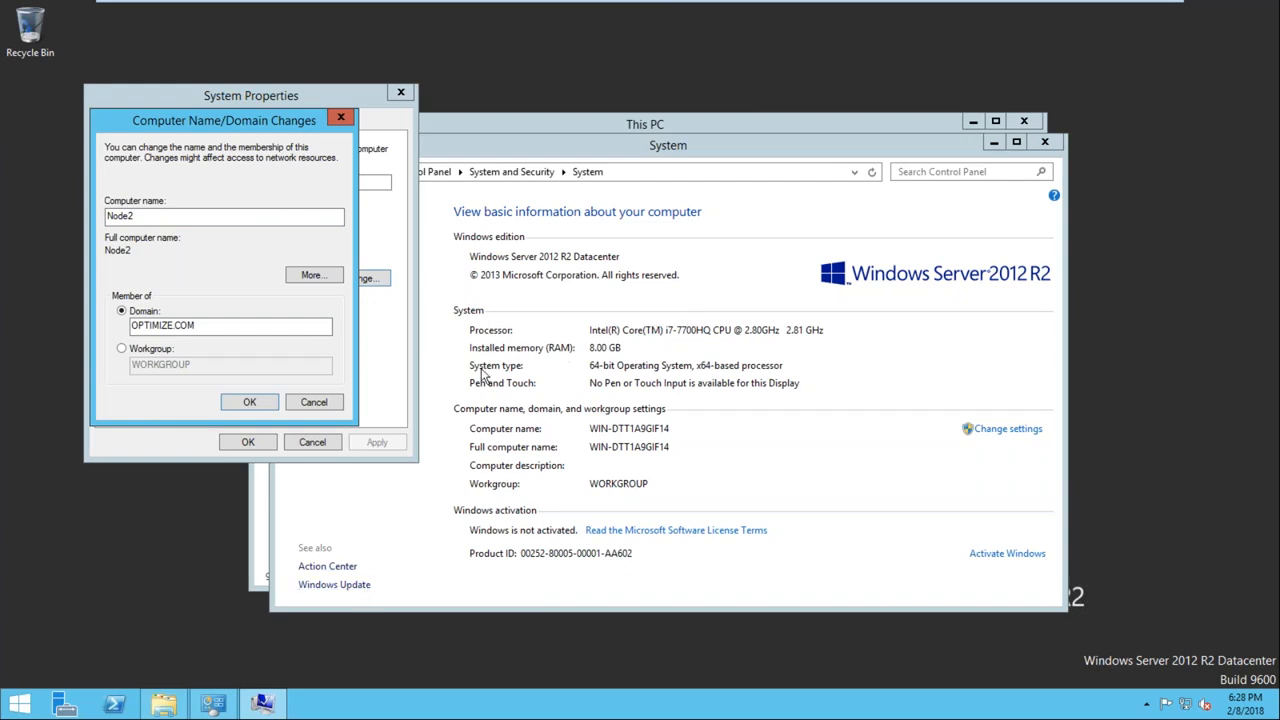
pyautogui.click(883, 130)
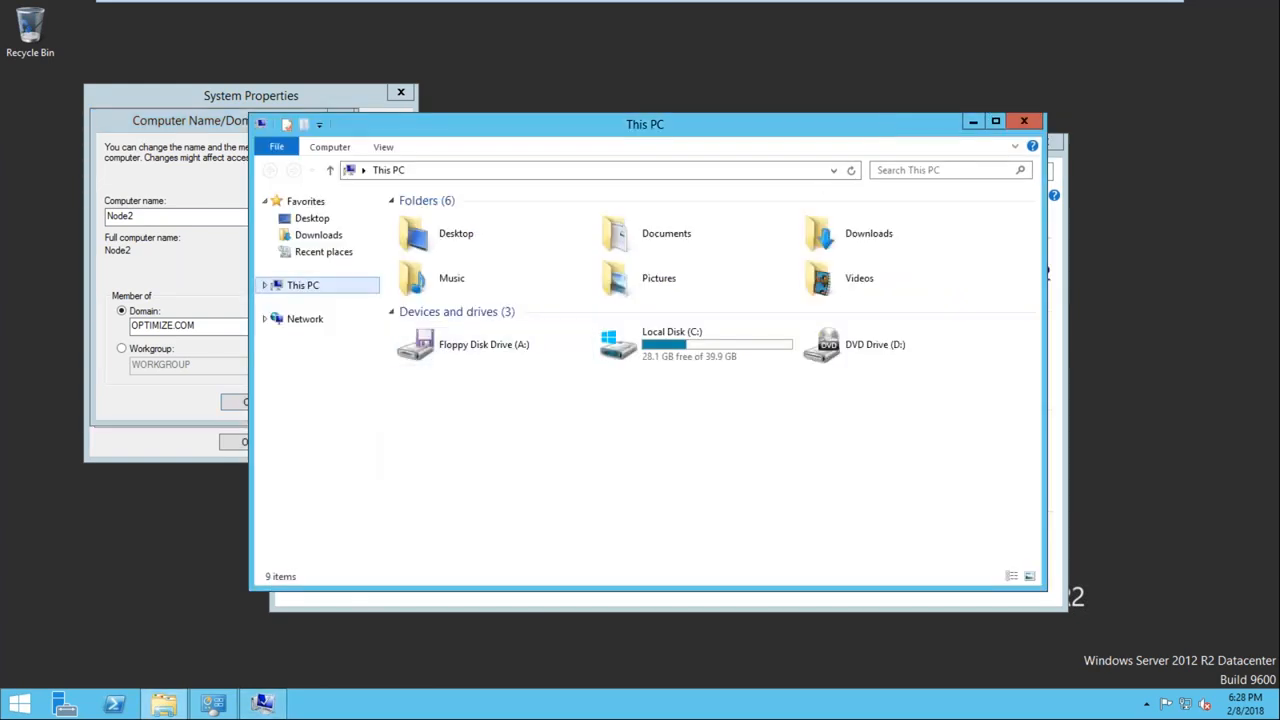
pyautogui.click(1017, 125)
pyautogui.click(1043, 144)
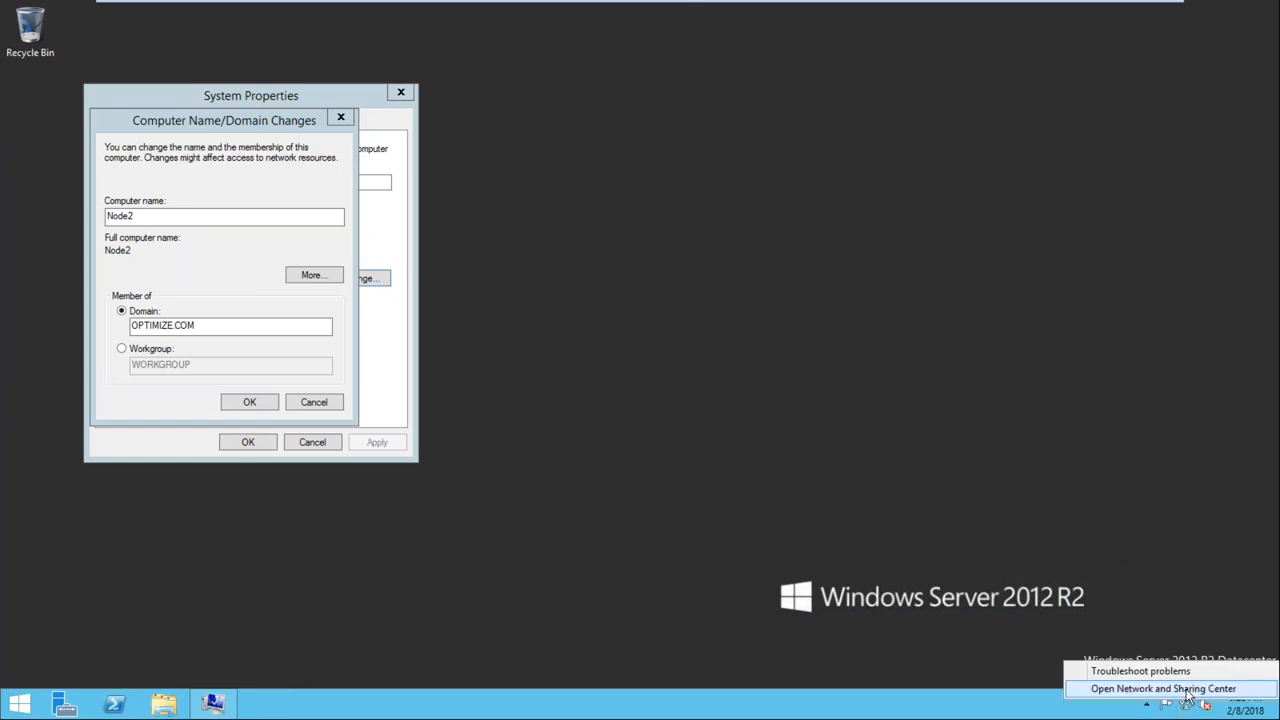
# Turn off Windows Firewall on Node2 for both private and public networks and close the firewall window
pyautogui.click(1163, 689)
pyautogui.click(314, 564)
pyautogui.click(322, 270)
pyautogui.click(500, 300)
pyautogui.click(529, 397)
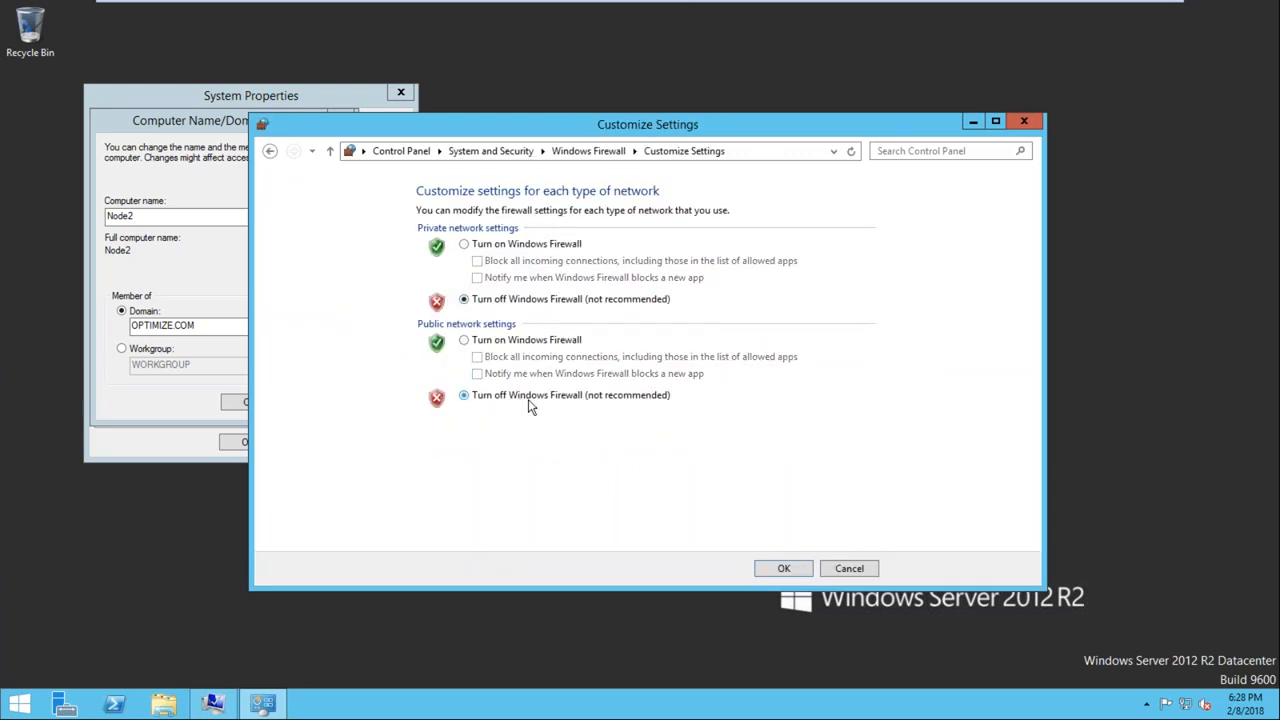
pyautogui.click(781, 569)
pyautogui.click(1024, 121)
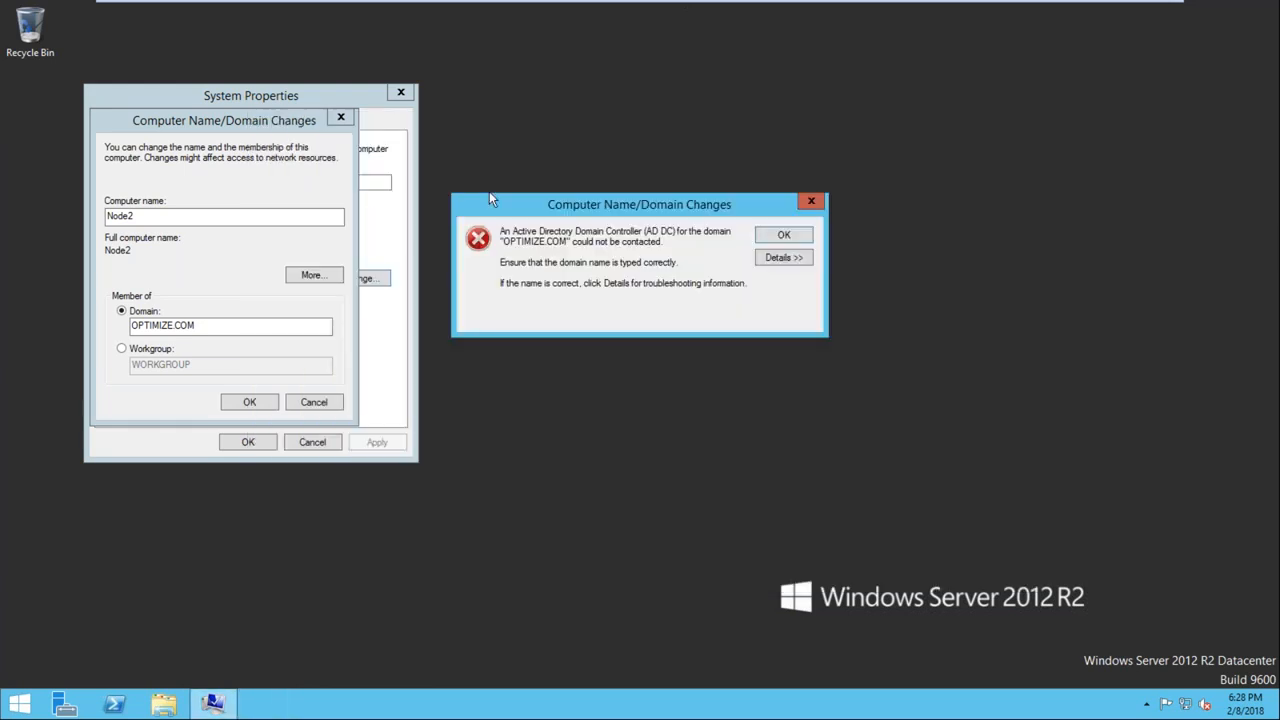
# Dismiss the domain error, test the connection to the domain controller by pinging 192.168.1.100 from a command prompt, and close the prompt
pyautogui.click(784, 236)
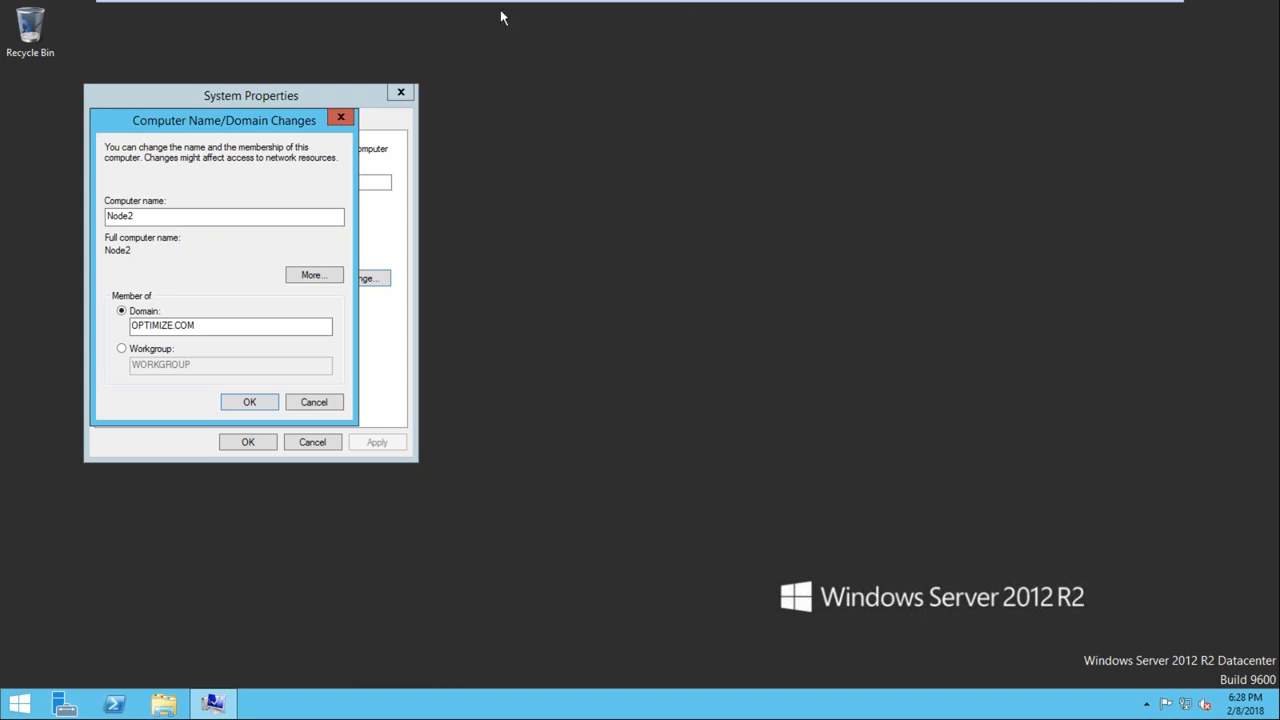
pyautogui.moveTo(657, 9)
pyautogui.rightClick(621, 282)
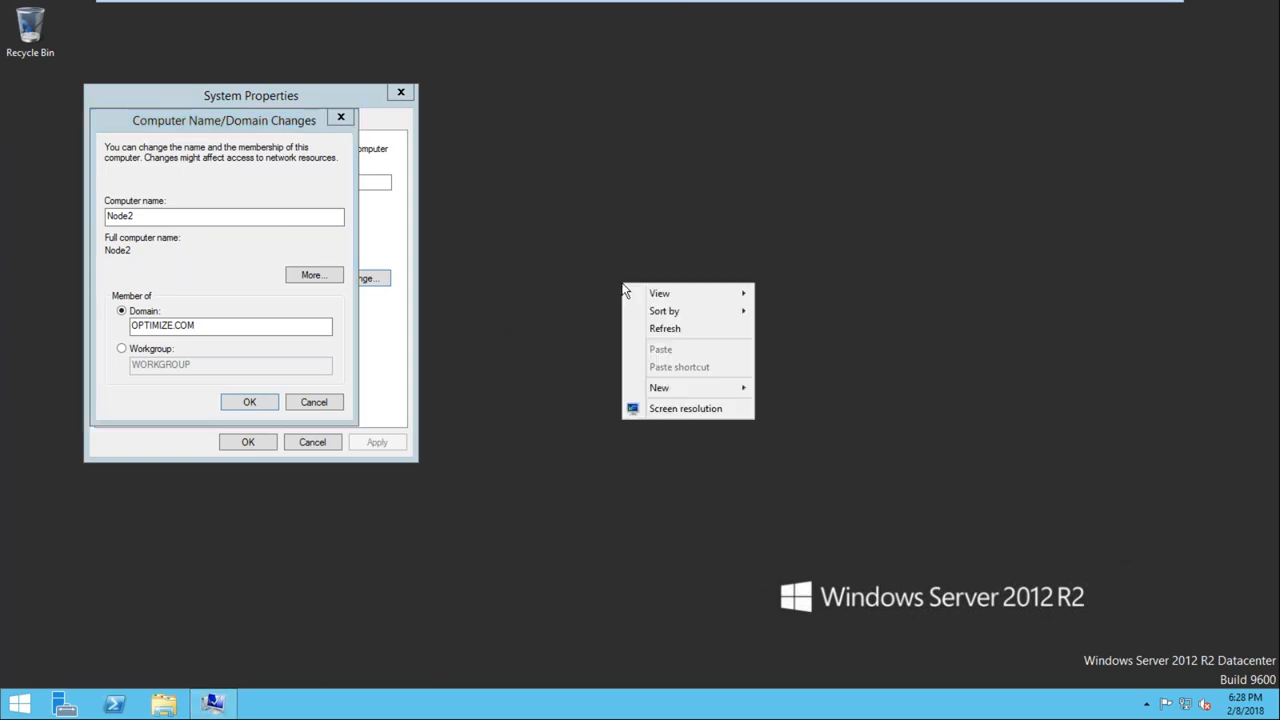
pyautogui.click(667, 329)
pyautogui.press('super+r')
pyautogui.write('cmd')
pyautogui.press('Return')
pyautogui.write('ping 192.168.1.100')
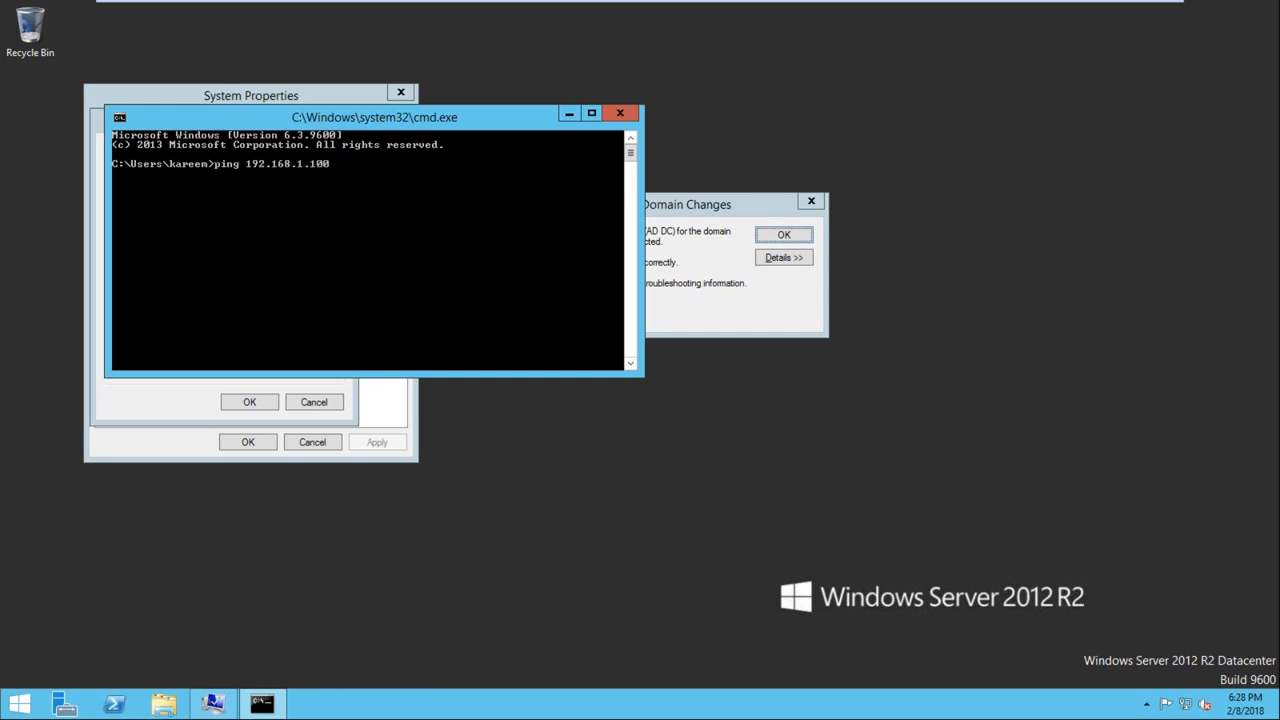
pyautogui.press('Return')
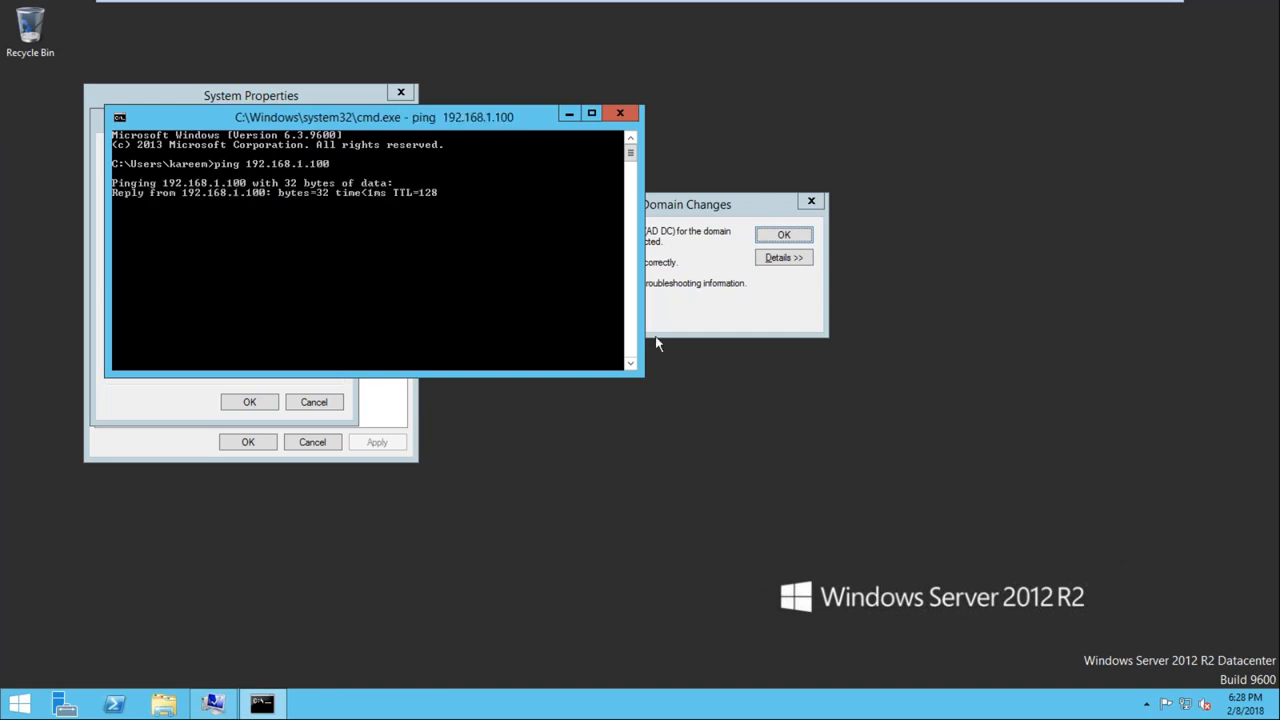
pyautogui.click(621, 113)
# Show the domain error's details and check Node2's IP configuration with ipconfig in a command prompt, closing the prompt
pyautogui.click(773, 262)
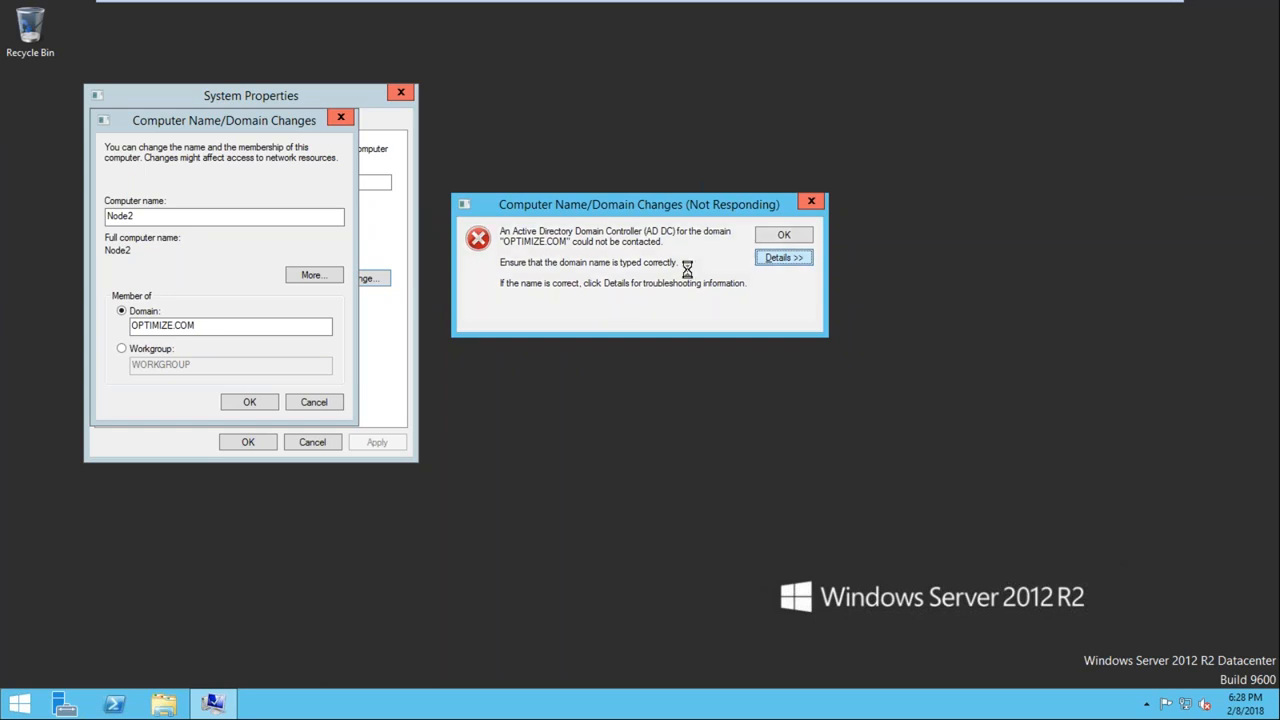
pyautogui.press('super+r')
pyautogui.press('Return')
pyautogui.write('ipconfig')
pyautogui.press('Return')
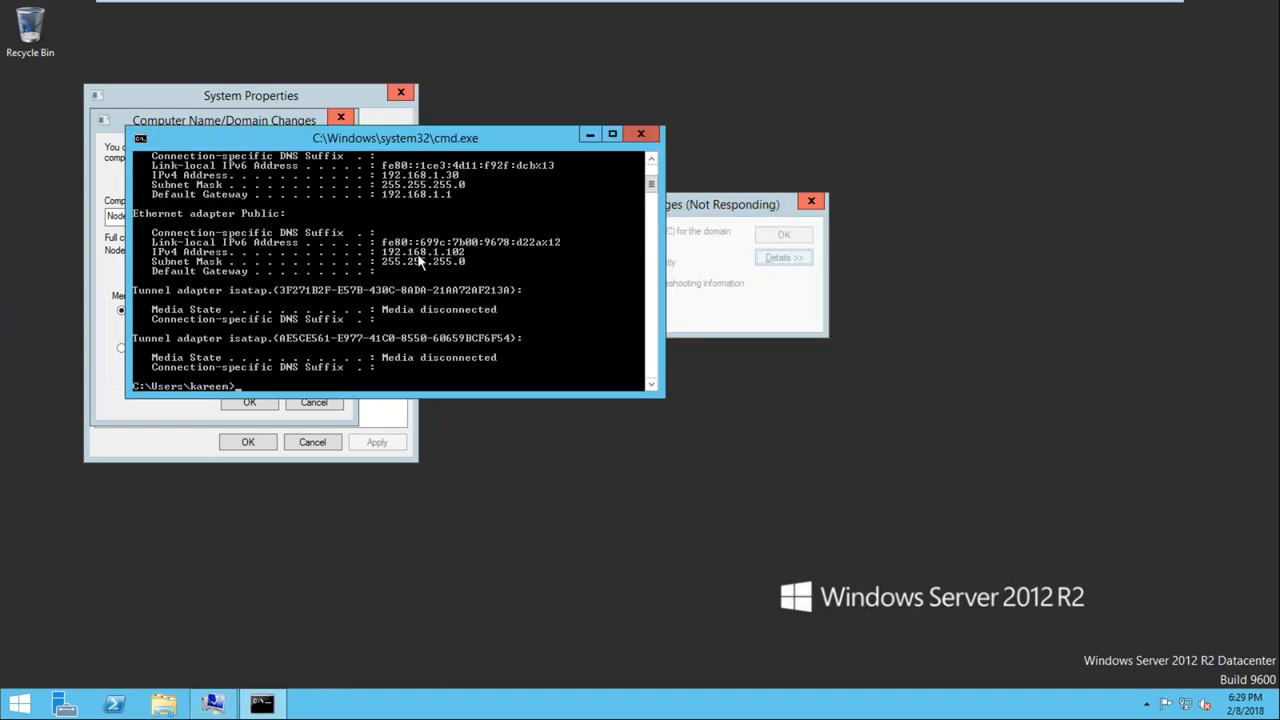
pyautogui.click(653, 137)
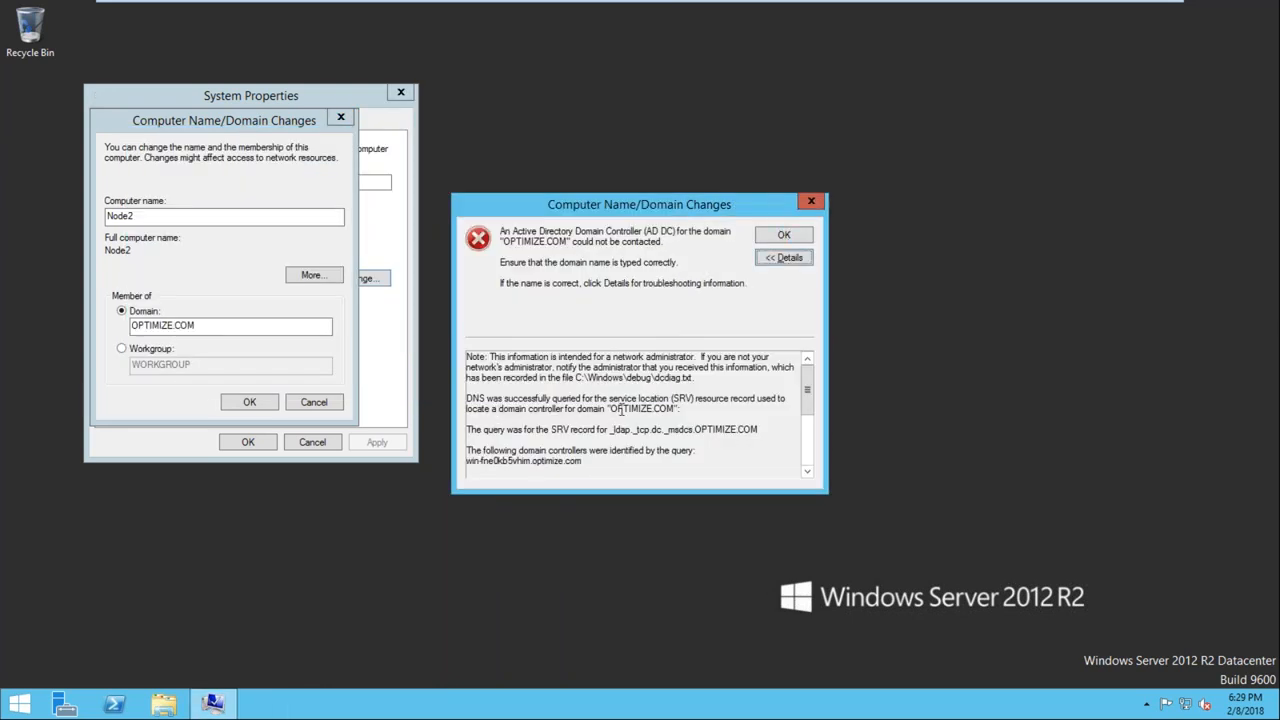
# Read the DNS query details in the domain error, dismiss it and cancel the computer name and domain changes
pyautogui.moveTo(500, 398); pyautogui.dragTo(676, 392)
pyautogui.click(787, 237)
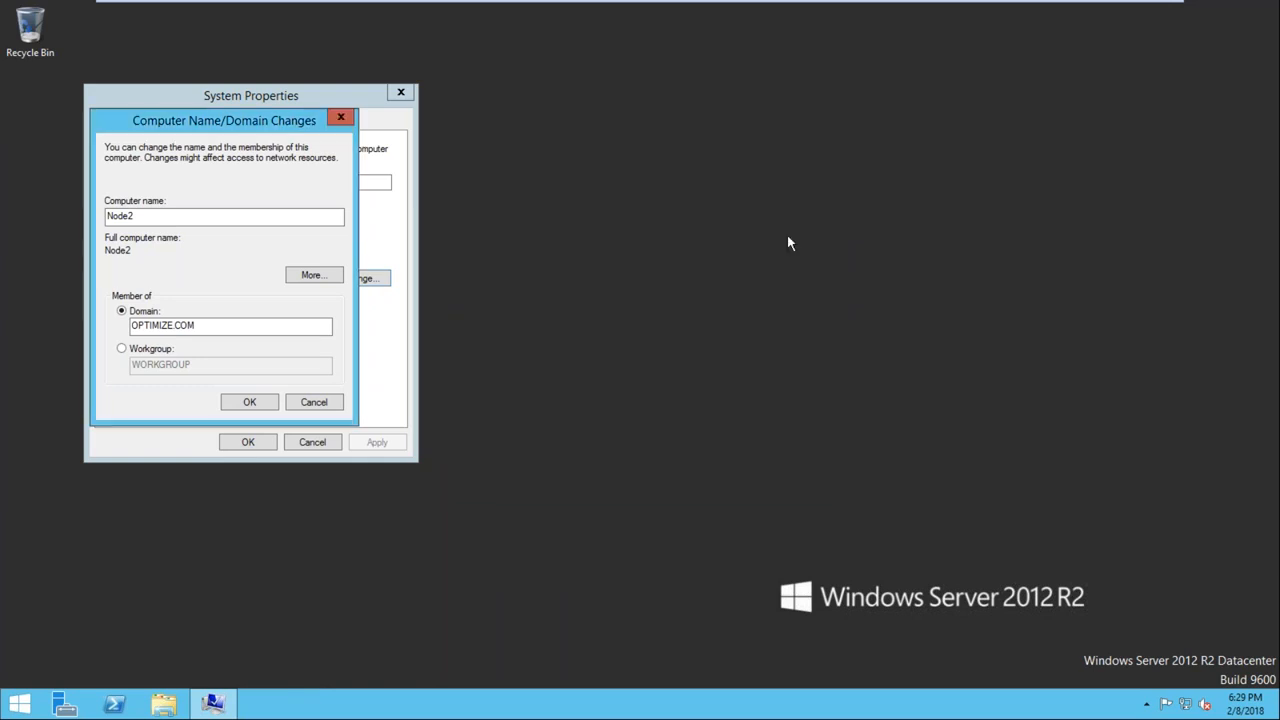
pyautogui.click(314, 404)
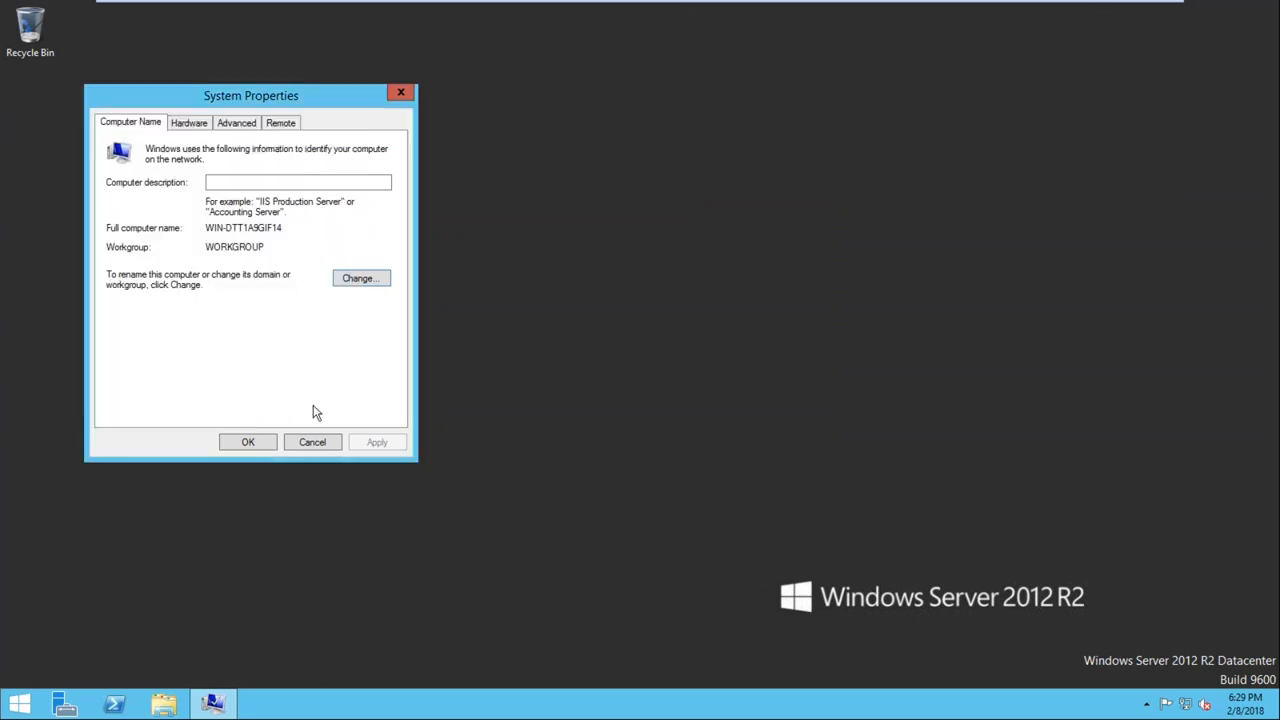
# Try again to rename the computer as Node2 and join it to the OPTIMIZE.COM domain
pyautogui.click(360, 280)
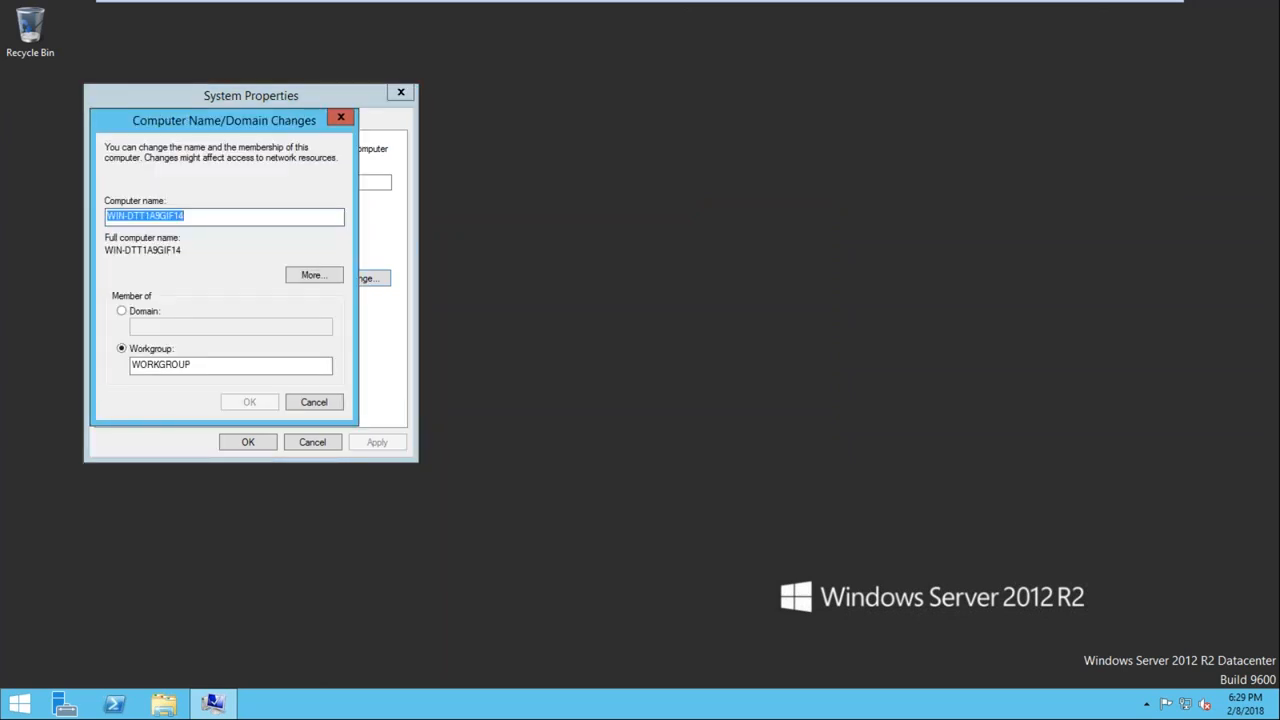
pyautogui.press('BackSpace')
pyautogui.write('Node2')
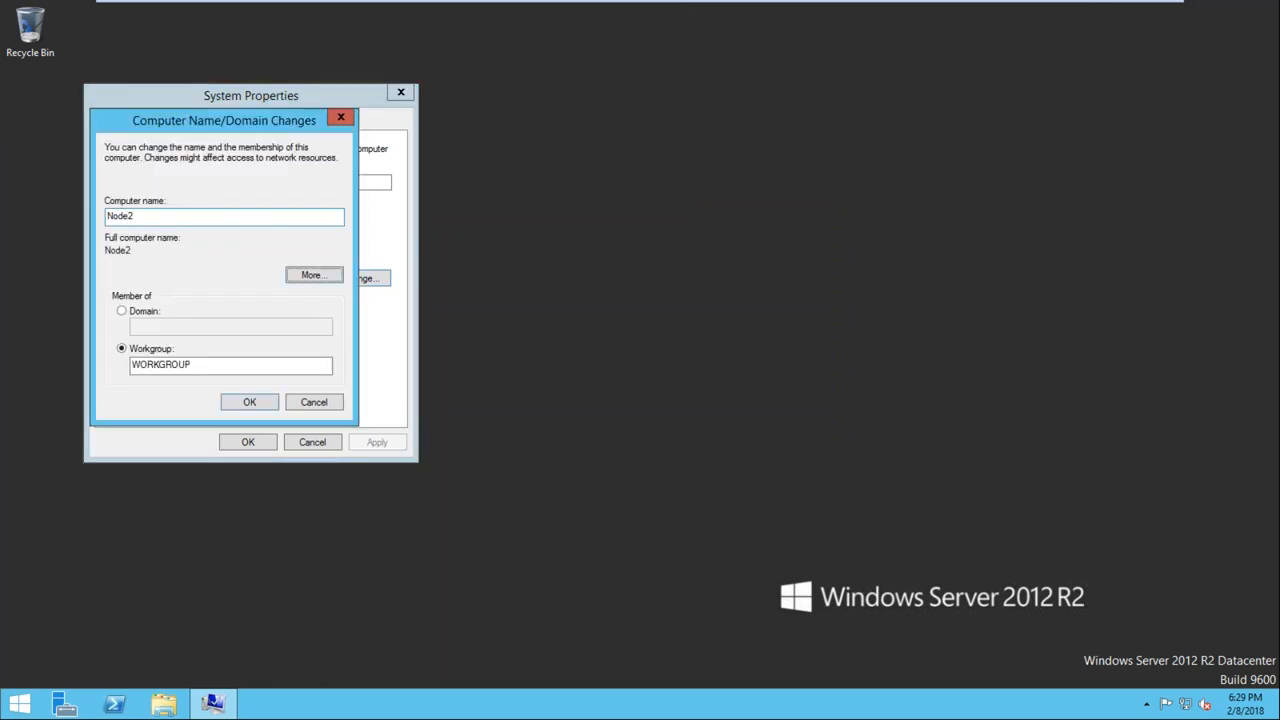
pyautogui.press('Tab')
pyautogui.press('Up')
pyautogui.press('Tab')
pyautogui.write('OPTIMIZE.COM')
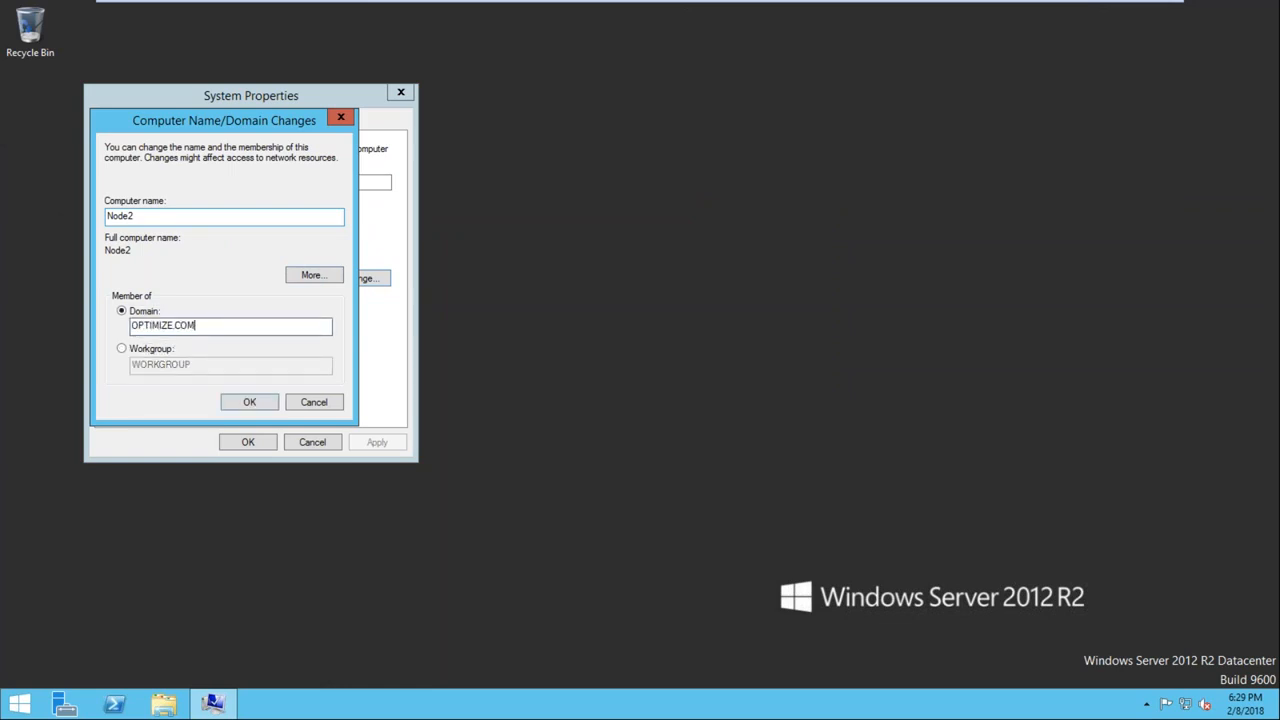
pyautogui.click(249, 401)
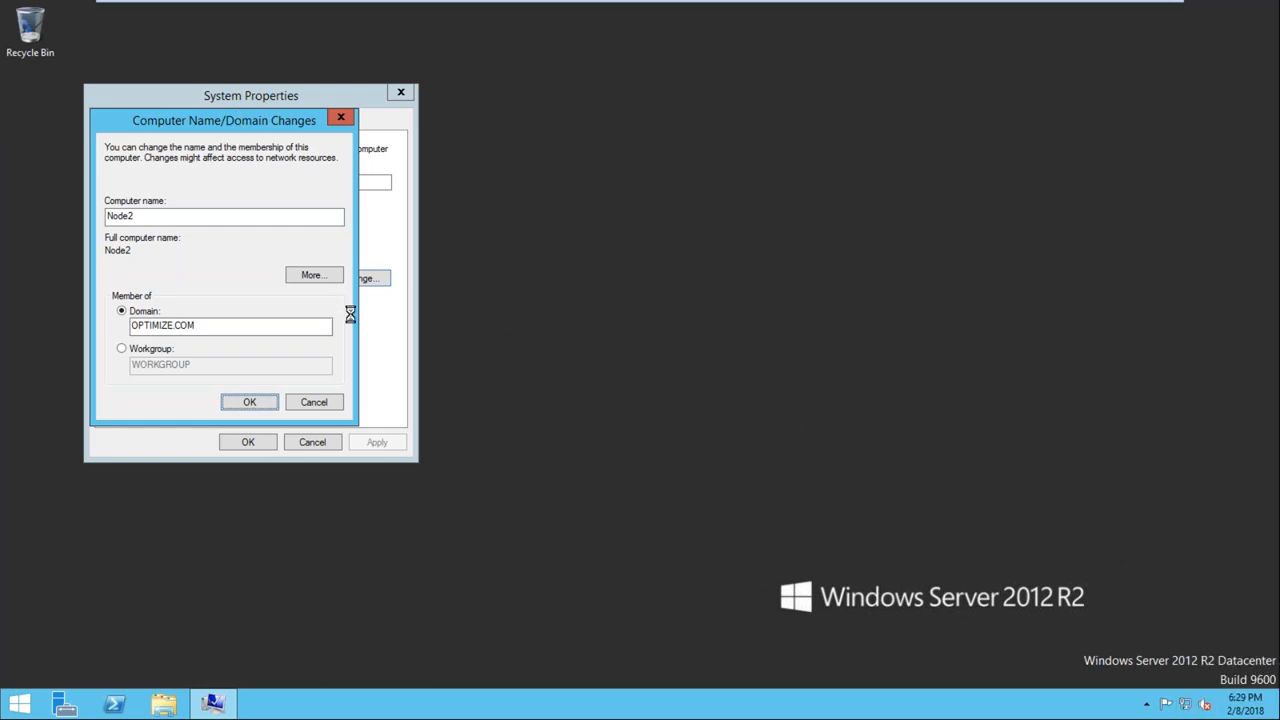
# Review the Public adapter's TCP/IPv4 address and DNS settings, accept them and close Network Connections
pyautogui.press('super+r')
pyautogui.write('NC')
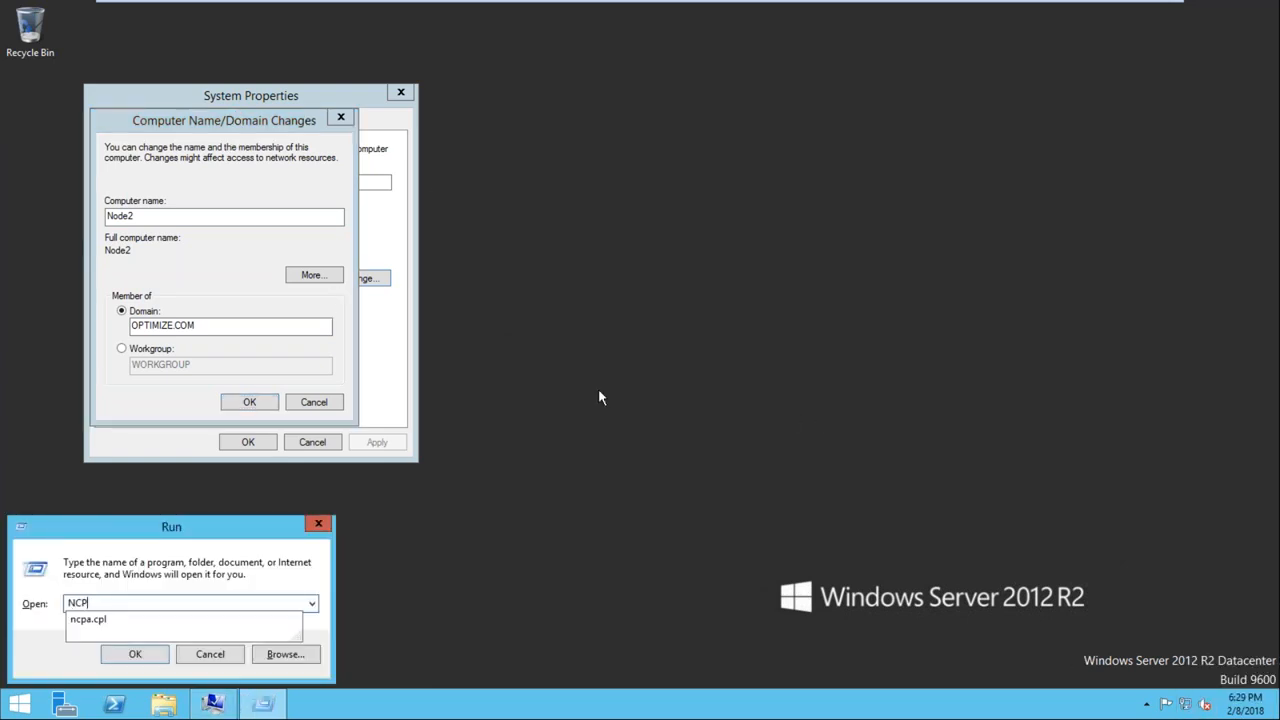
pyautogui.write('P')
pyautogui.press('Down')
pyautogui.press('Return')
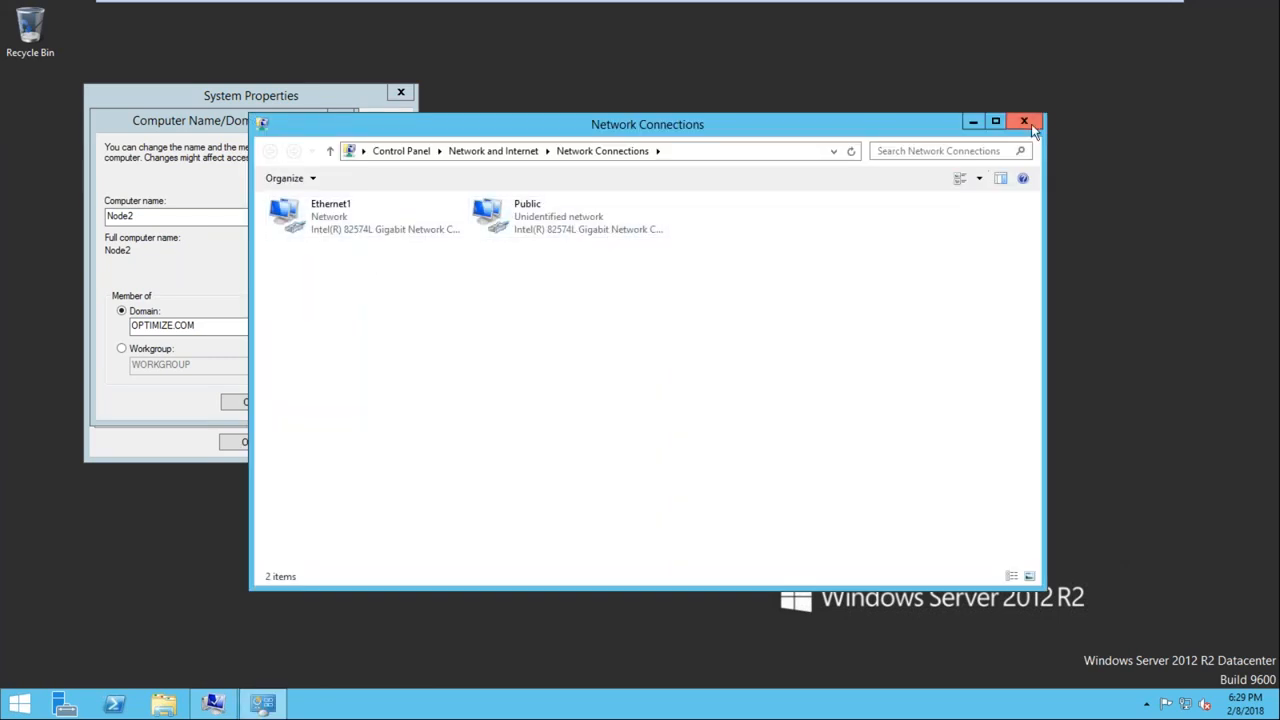
pyautogui.doubleClick(603, 216)
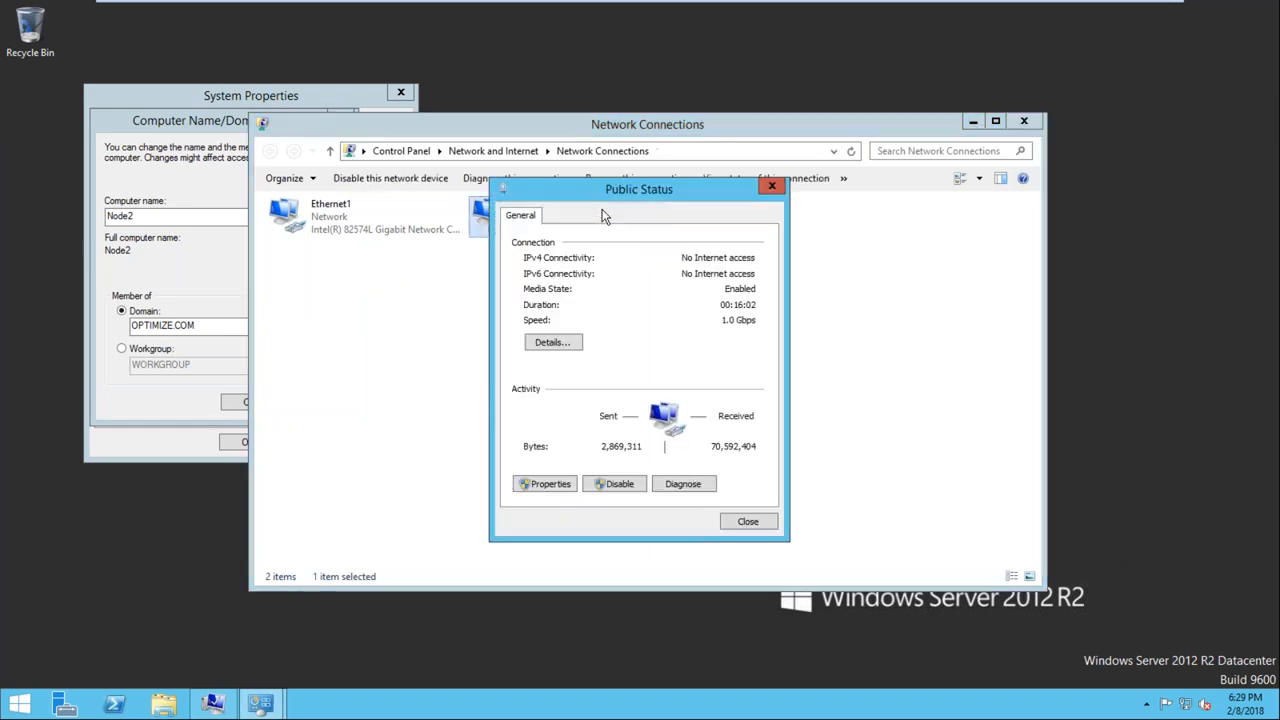
pyautogui.click(562, 487)
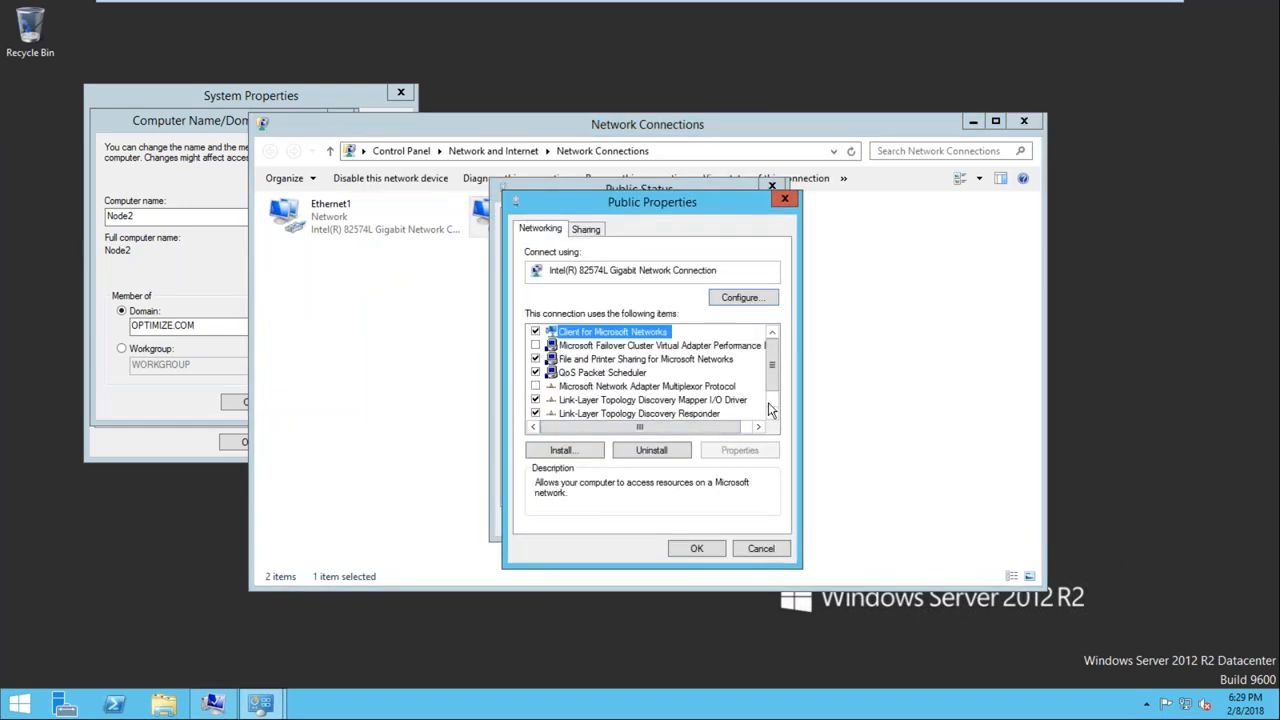
pyautogui.scroll(-1, 770, 400)
pyautogui.doubleClick(664, 411)
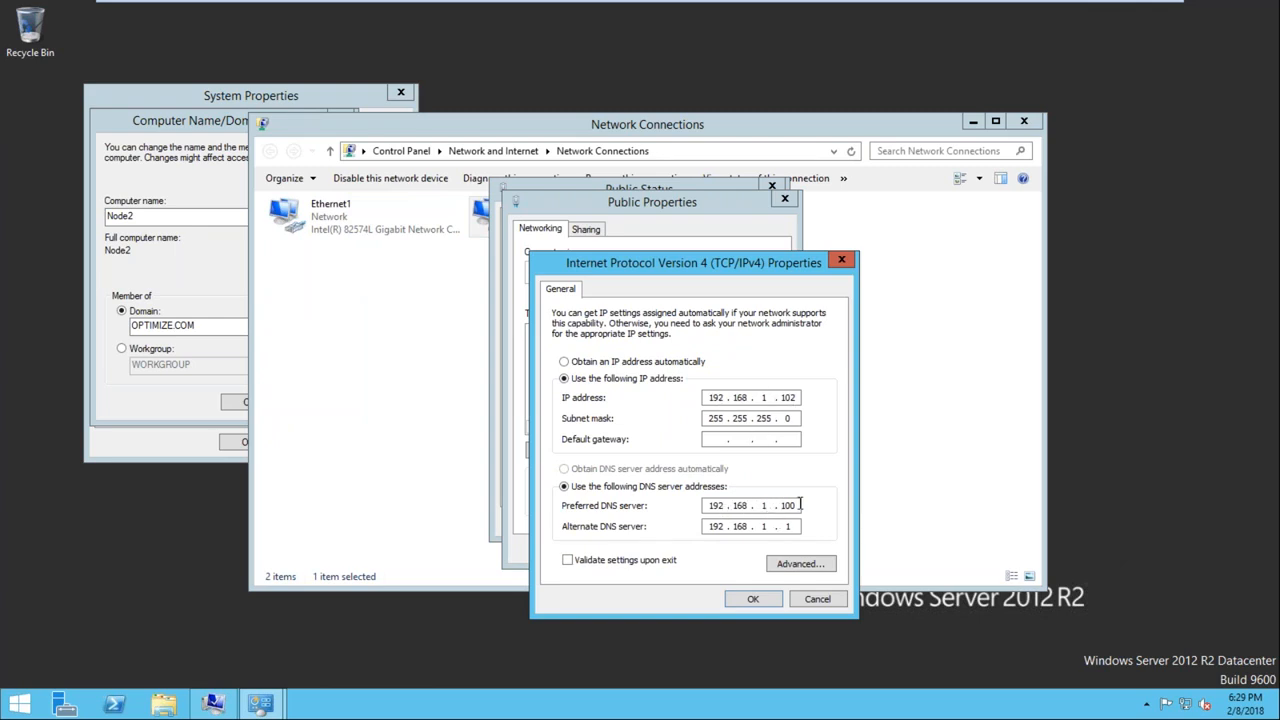
pyautogui.click(752, 597)
pyautogui.click(710, 548)
pyautogui.click(748, 521)
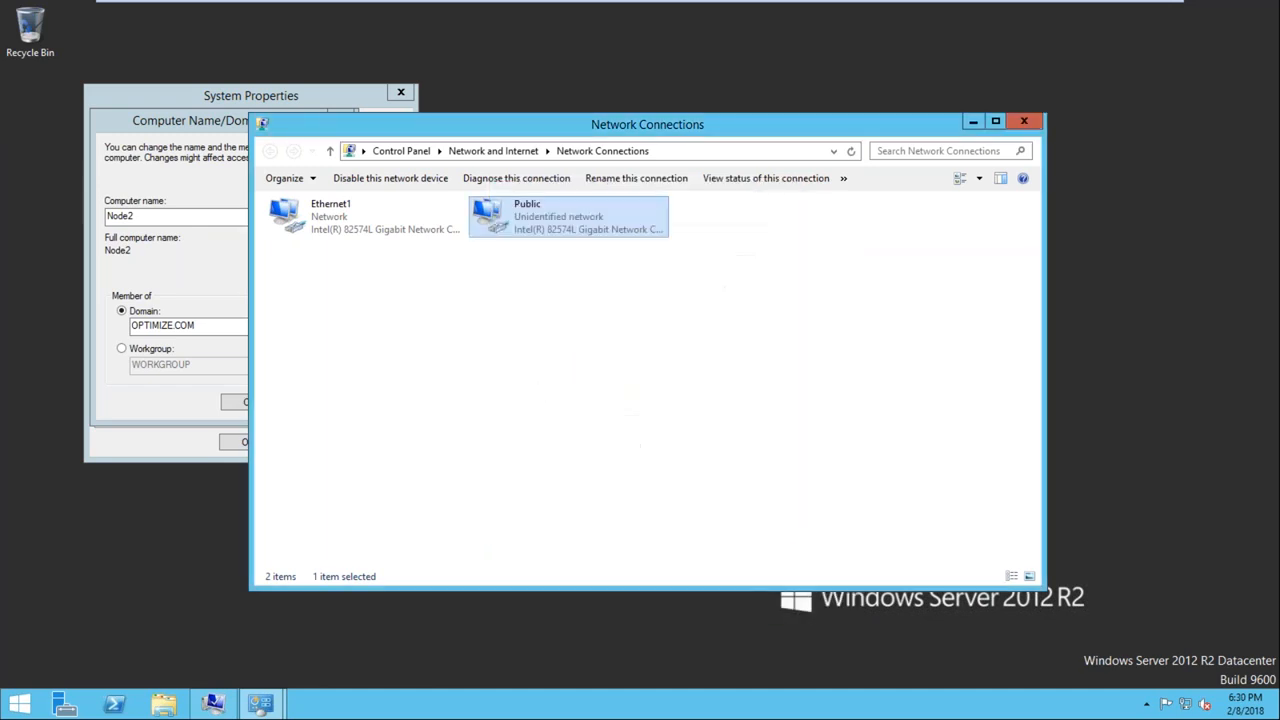
pyautogui.click(1023, 121)
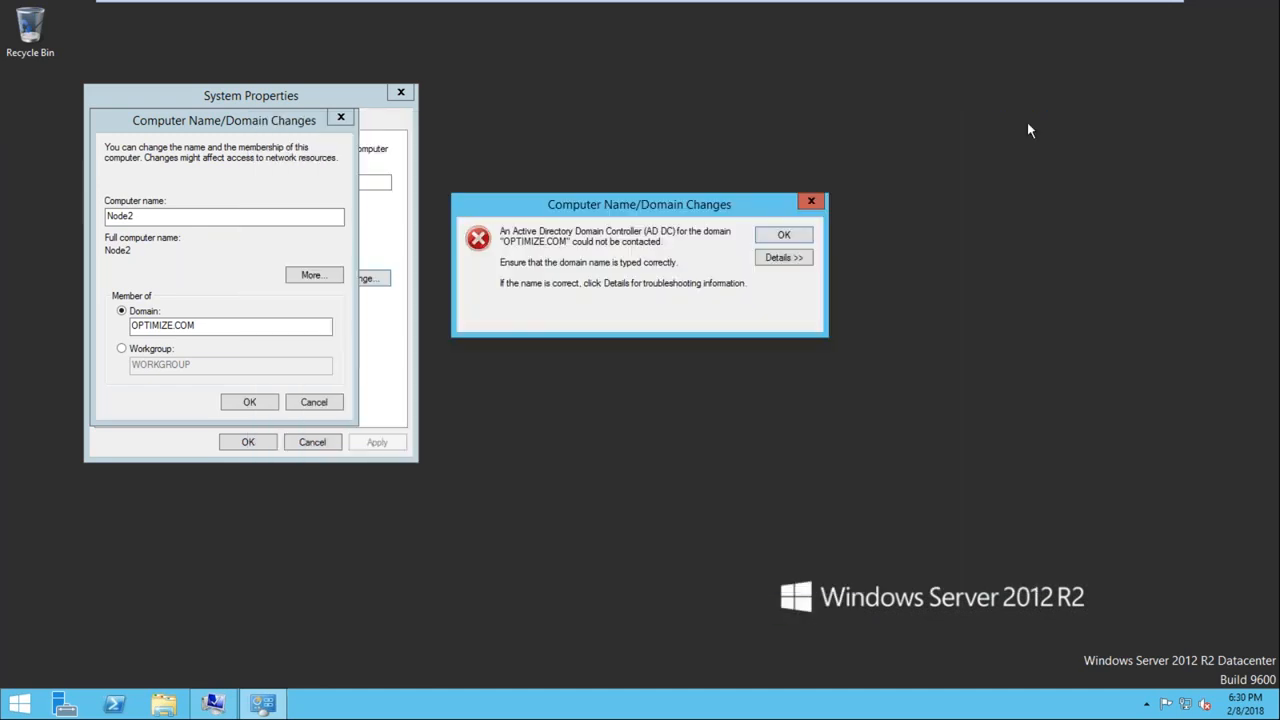
# Dismiss the domain error, cancel the computer name and domain changes and close System Properties
pyautogui.click(780, 236)
pyautogui.click(312, 402)
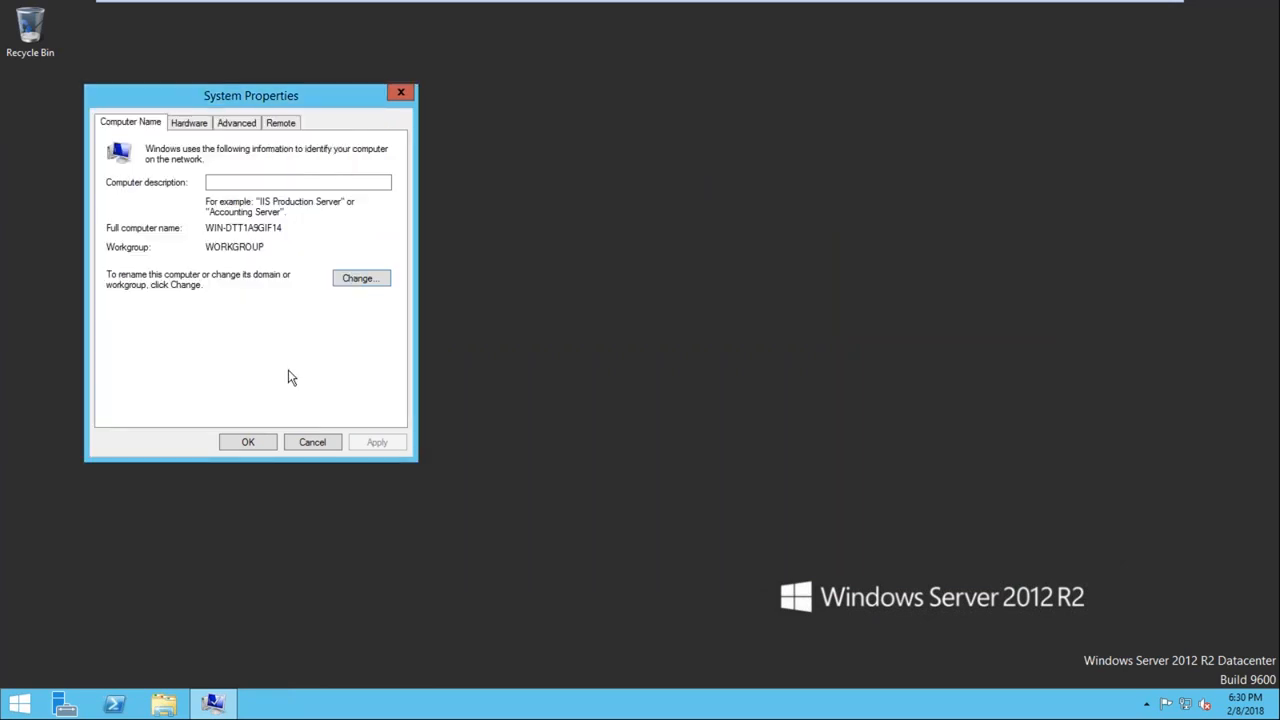
pyautogui.click(248, 442)
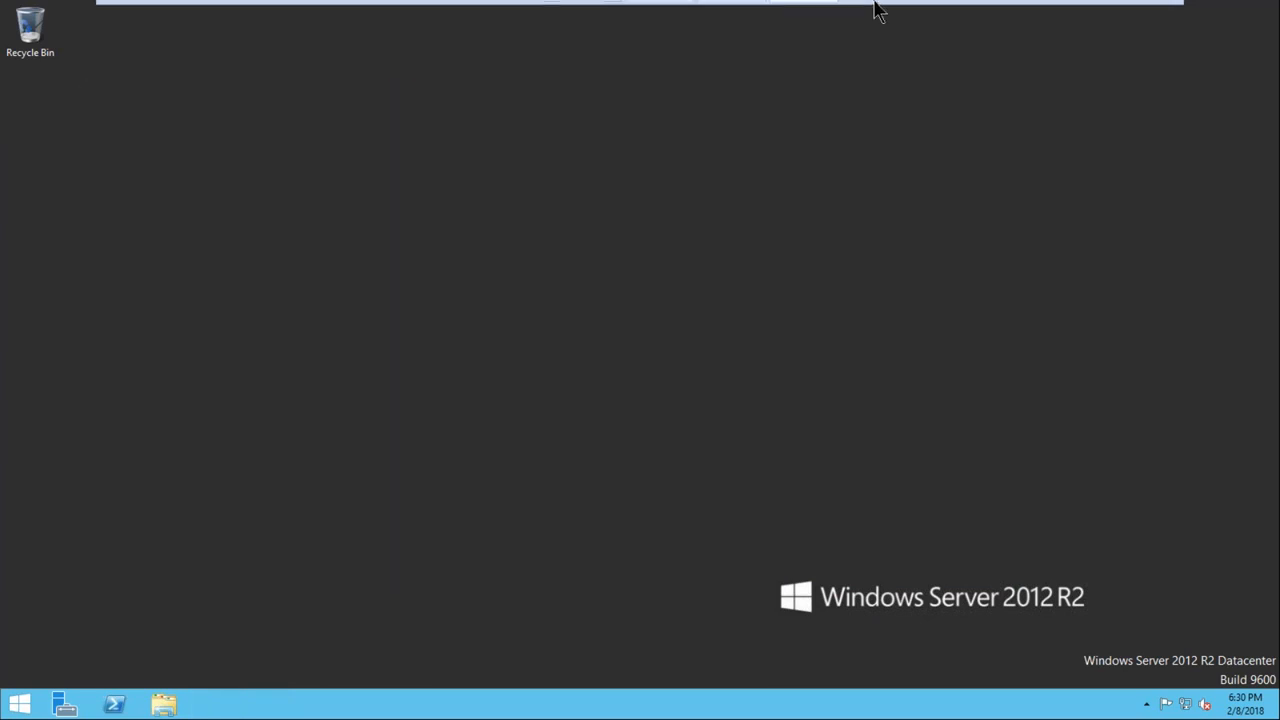
# Restart the Node2 server from the Start screen
pyautogui.click(7, 708)
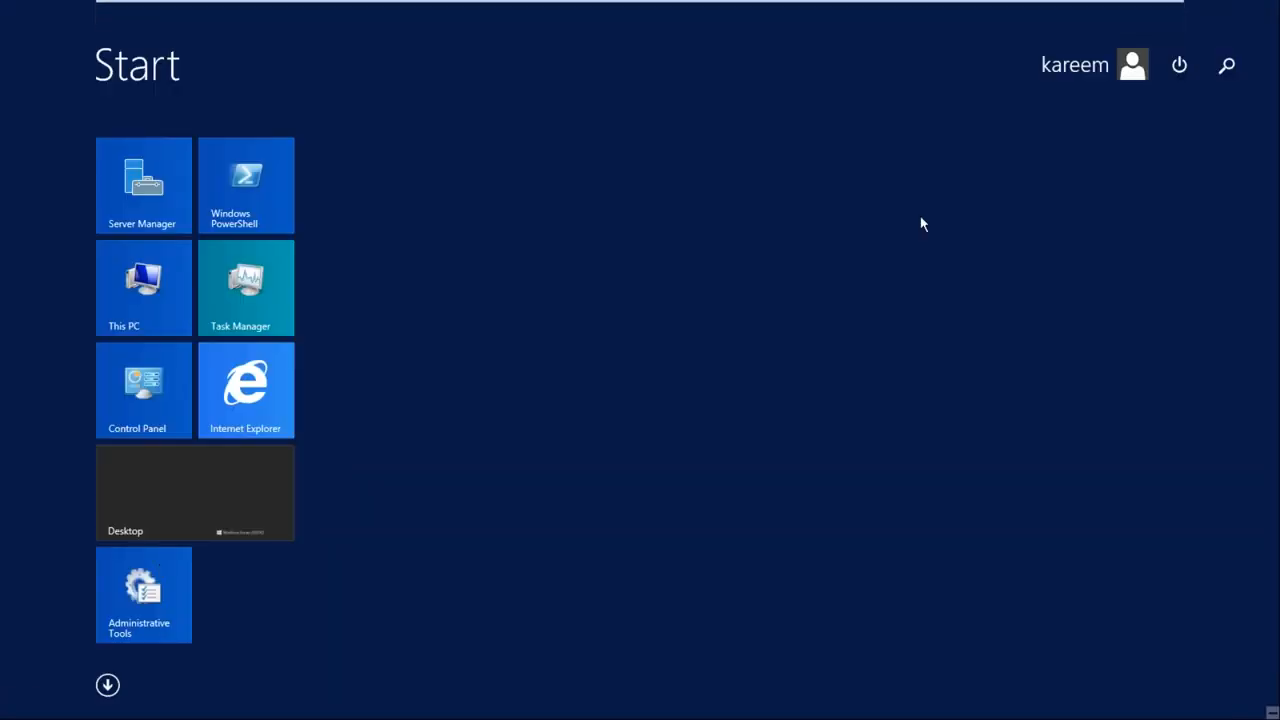
pyautogui.click(1179, 65)
pyautogui.click(1165, 141)
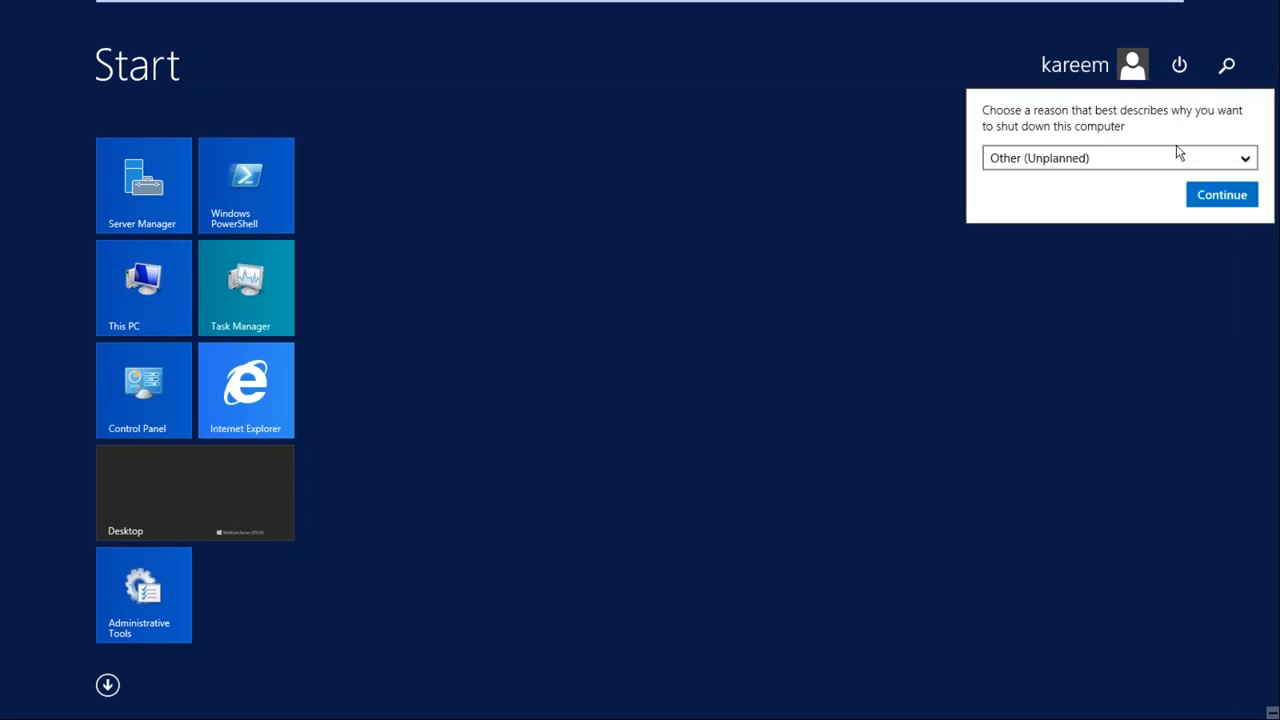
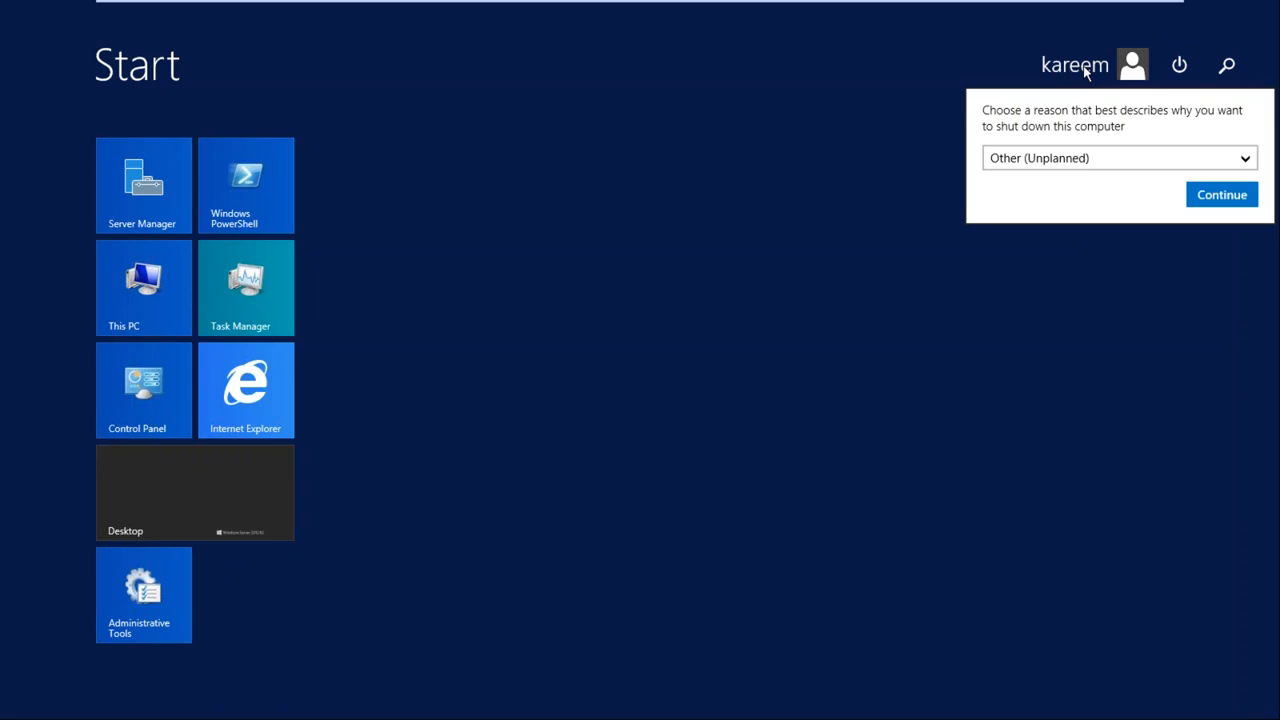
# Dismiss the shutdown reason prompt and sign the current account out of the Node2 server
pyautogui.click(1085, 70)
pyautogui.click(1092, 77)
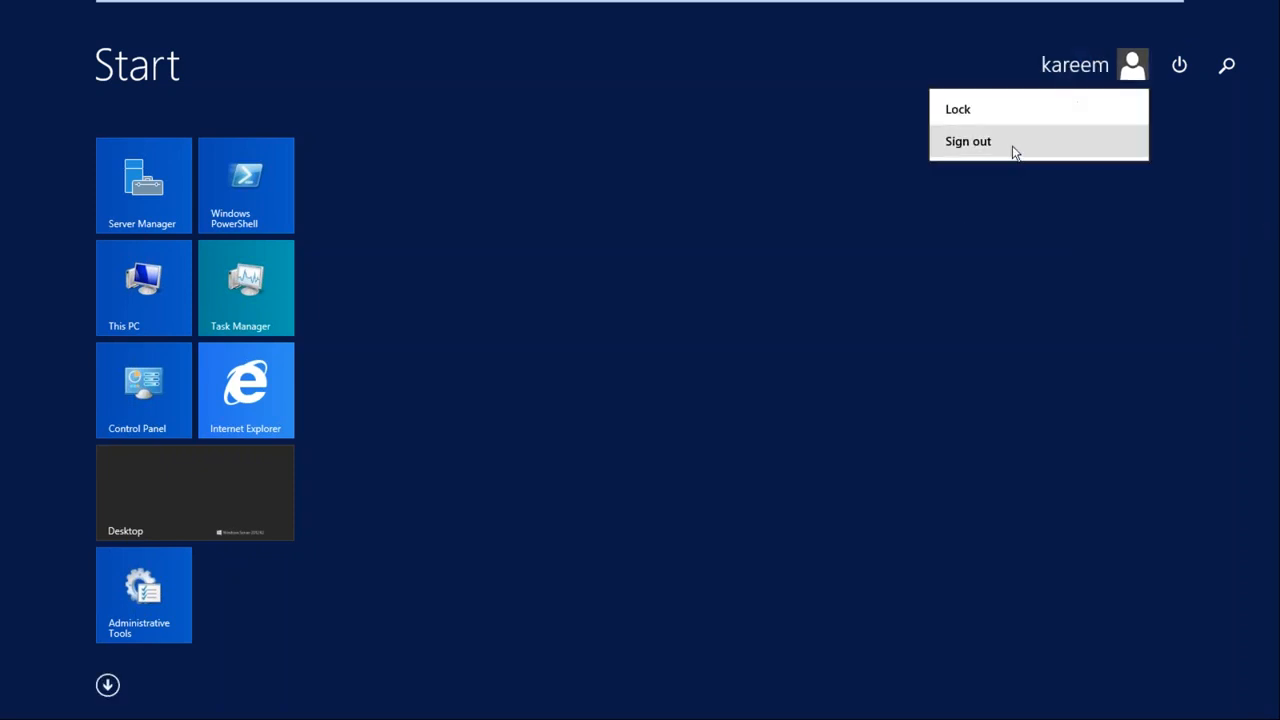
pyautogui.click(1013, 151)
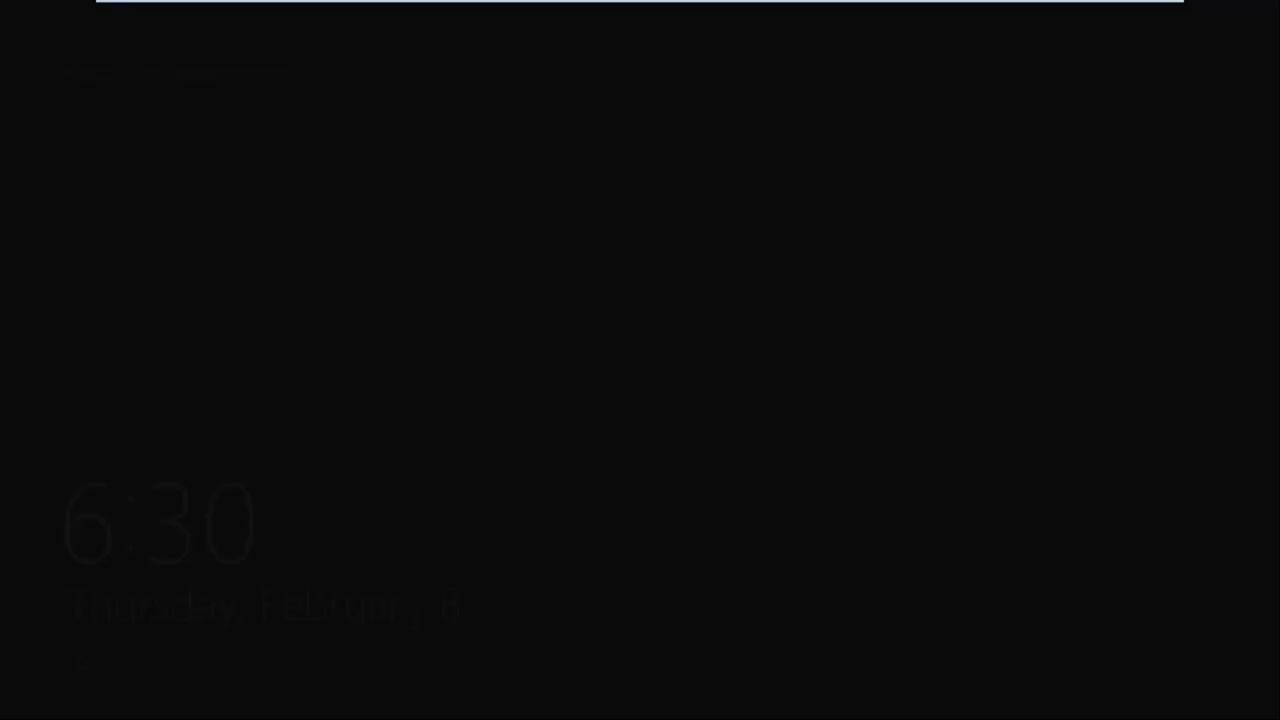
# Sign back in to Node2 with the same non-Administrator account and close Server Manager
pyautogui.moveTo(447, 20)
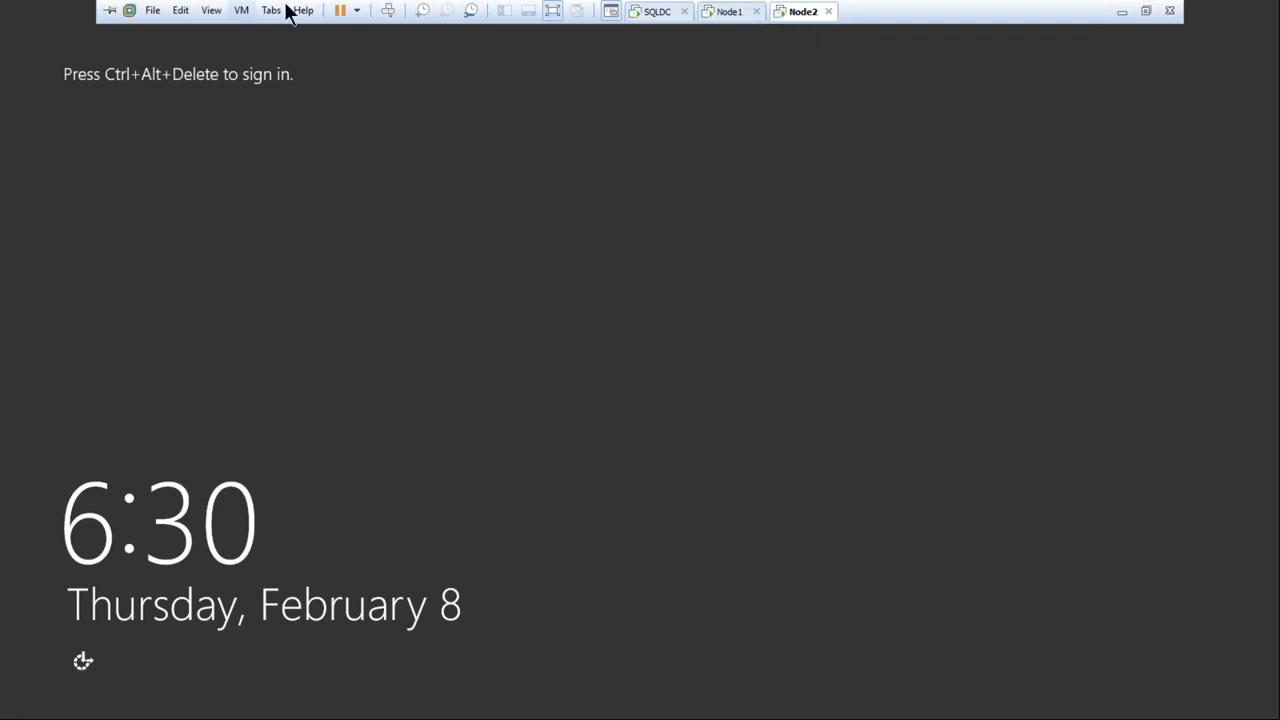
pyautogui.click(387, 12)
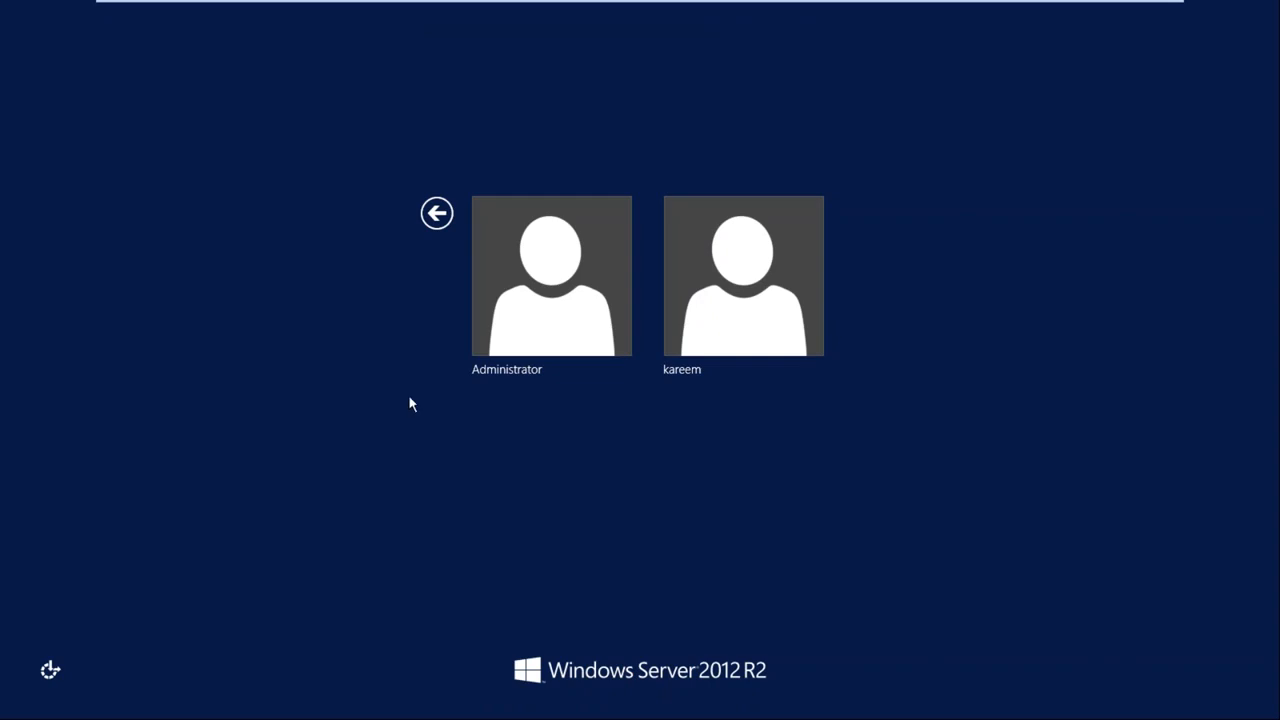
pyautogui.click(666, 290)
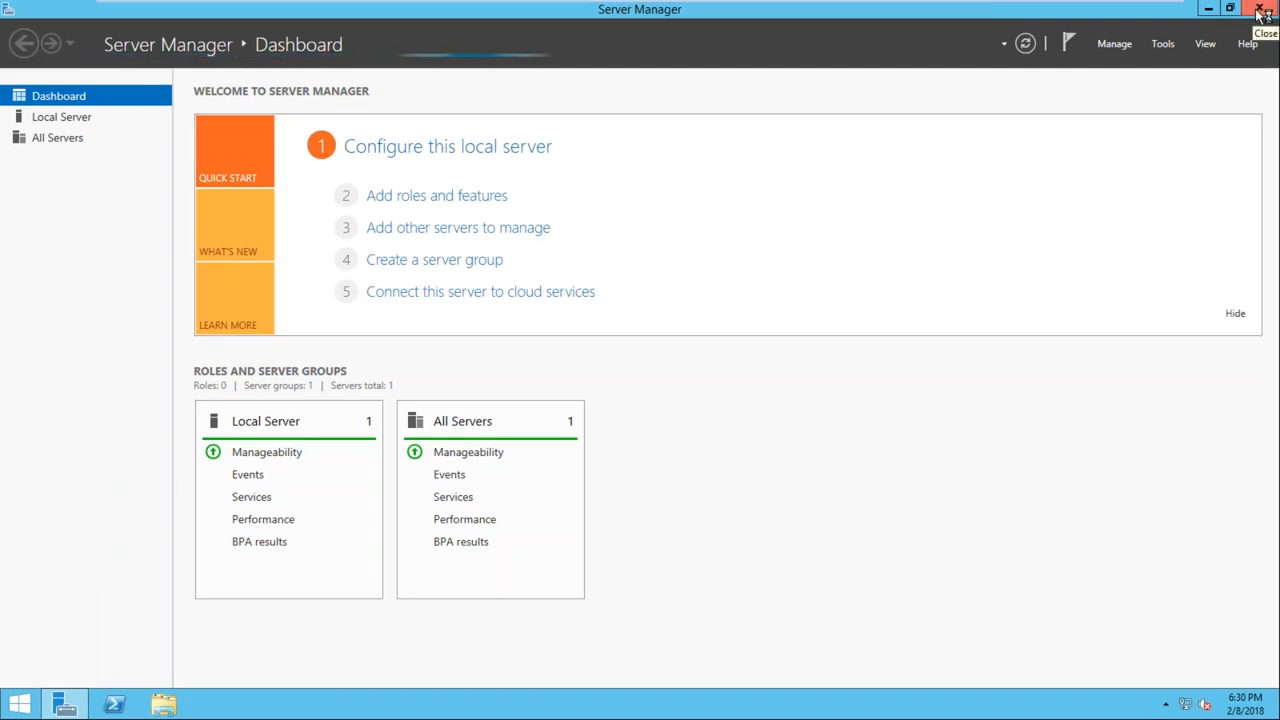
pyautogui.click(1259, 12)
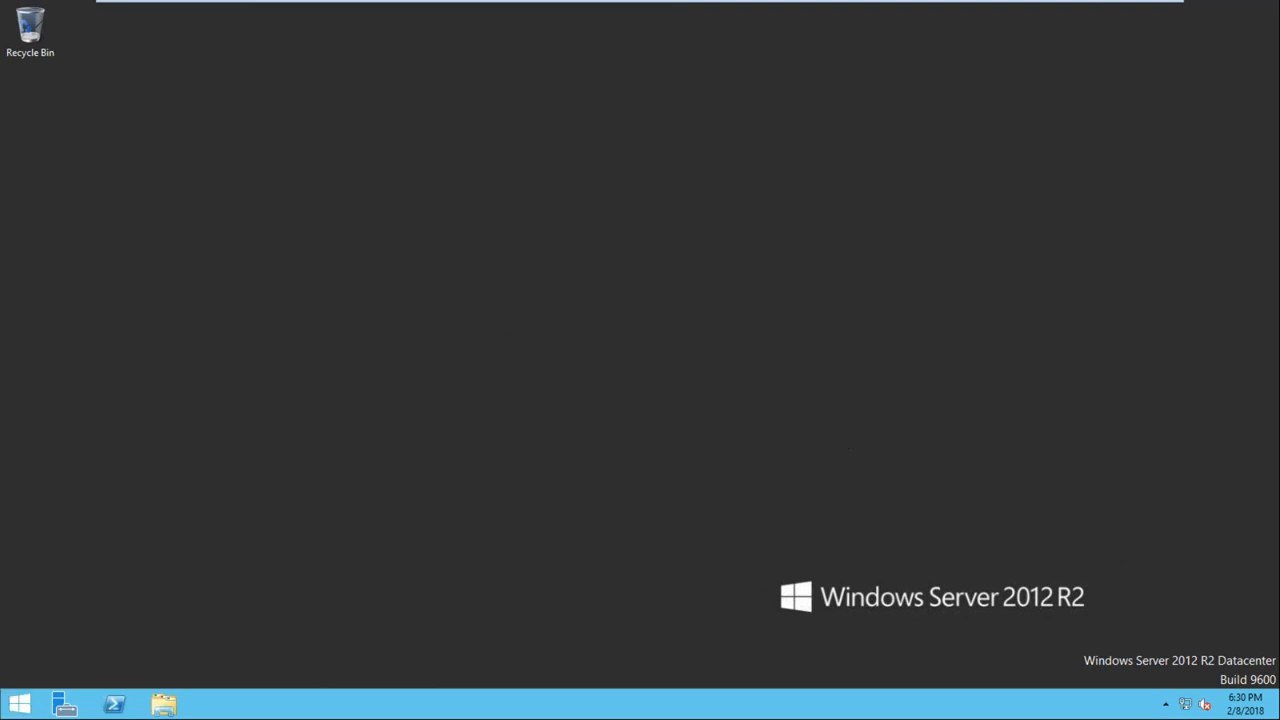
# Check the Public adapter's TCP/IPv4 address and DNS server settings and leave its dialogs without changing anything
pyautogui.rightClick(1186, 711)
pyautogui.click(1177, 701)
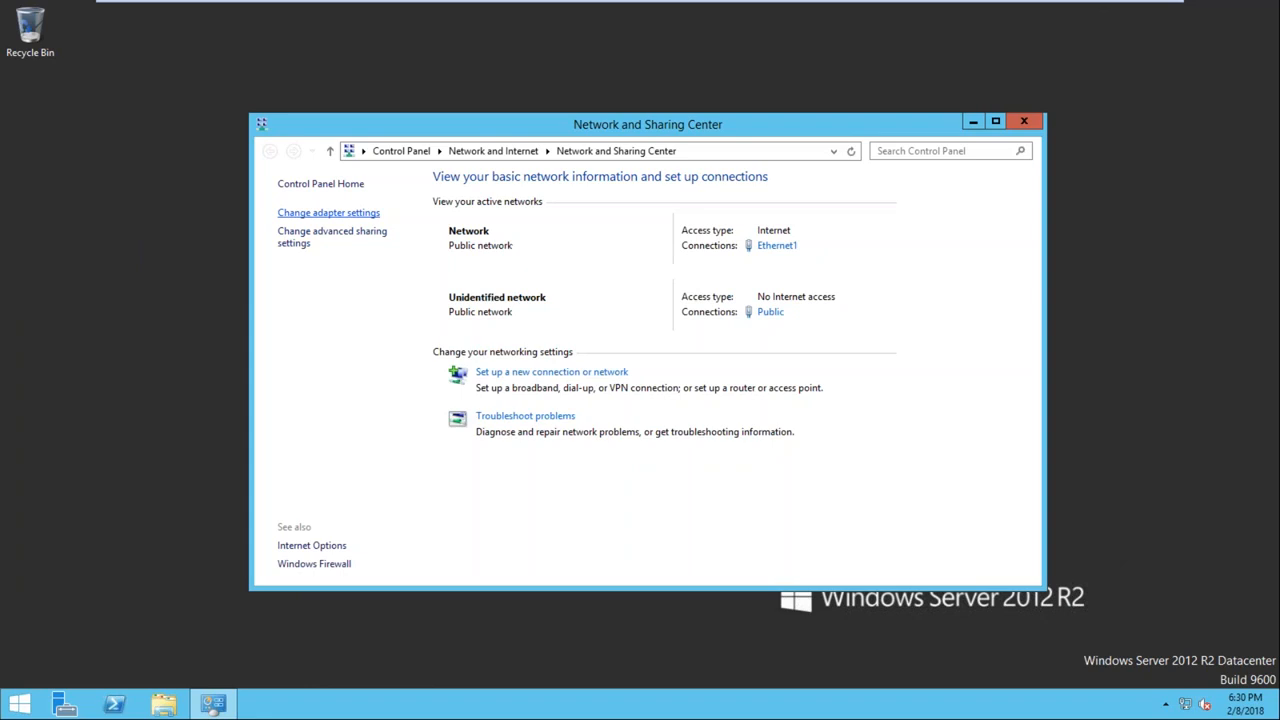
pyautogui.click(322, 214)
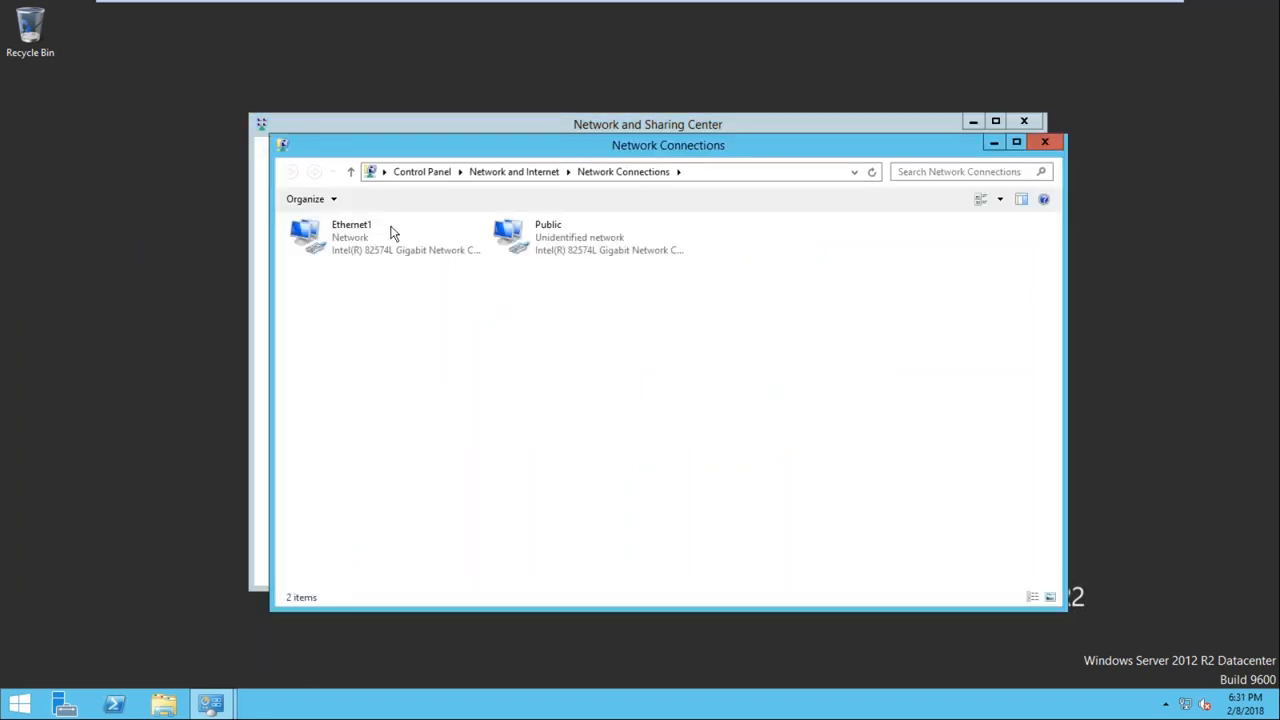
pyautogui.click(526, 235)
pyautogui.doubleClick(526, 236)
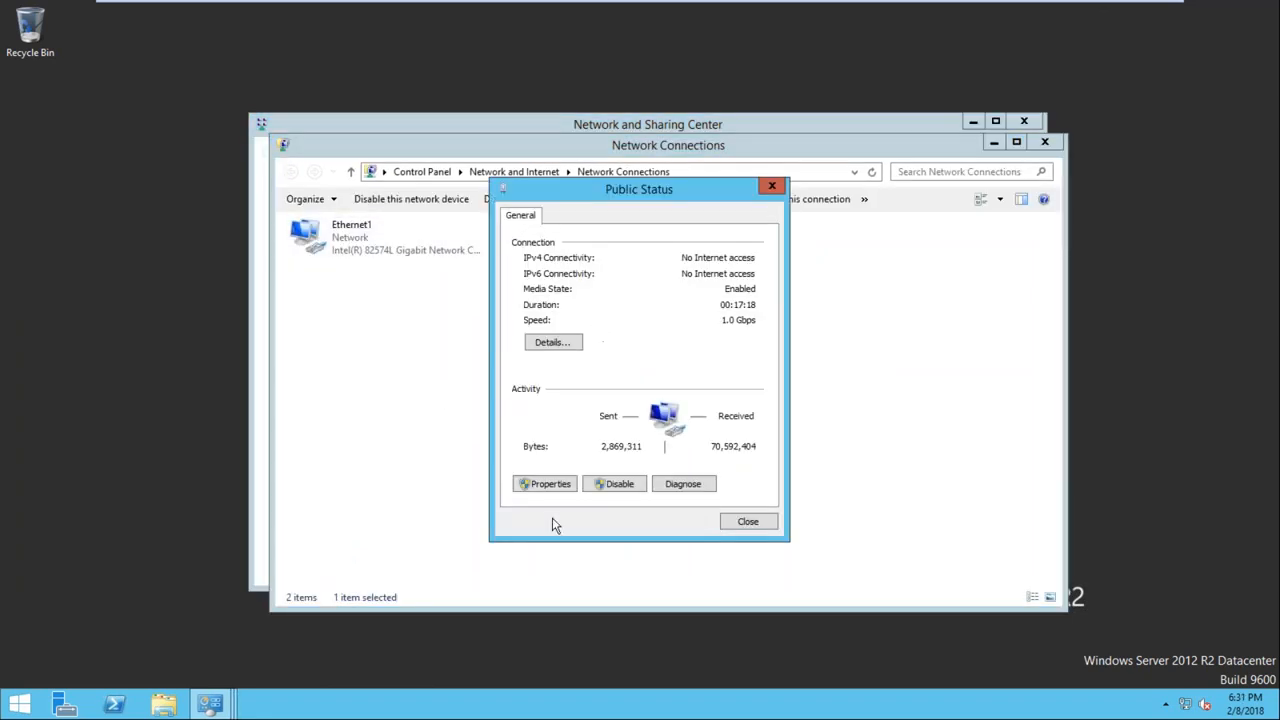
pyautogui.click(548, 485)
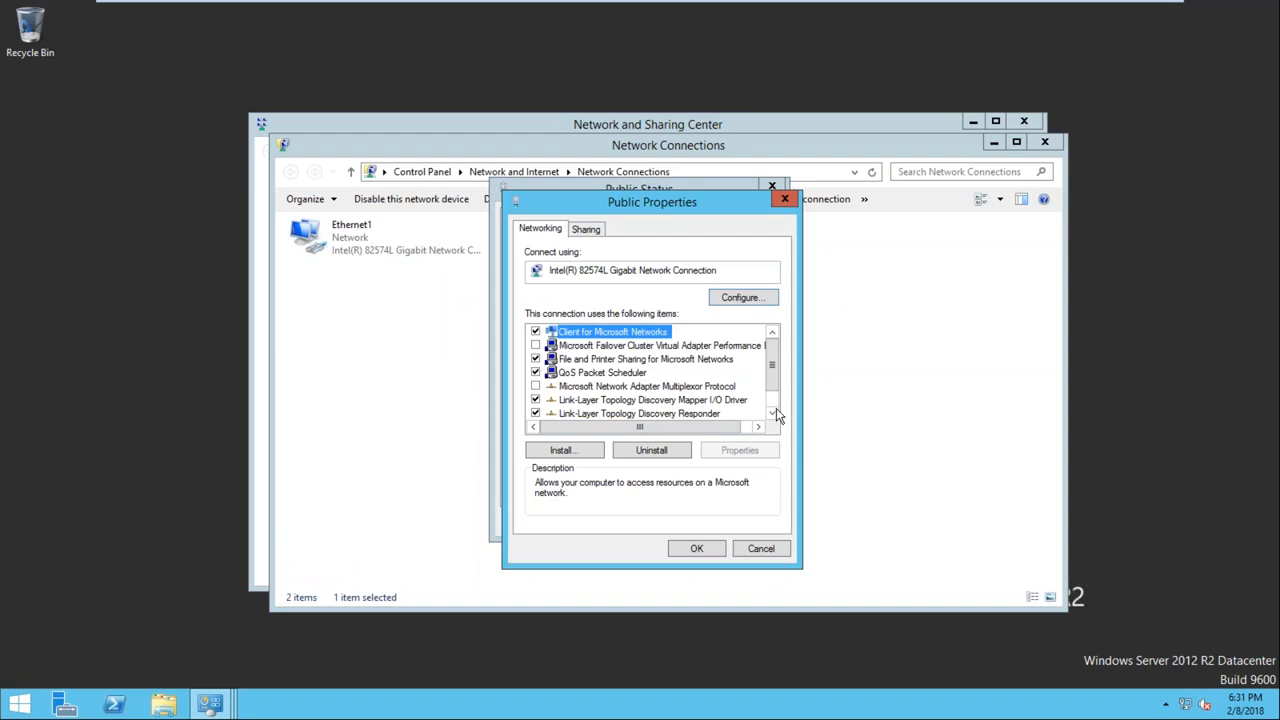
pyautogui.scroll(-1, 776, 408)
pyautogui.click(660, 414)
pyautogui.doubleClick(660, 414)
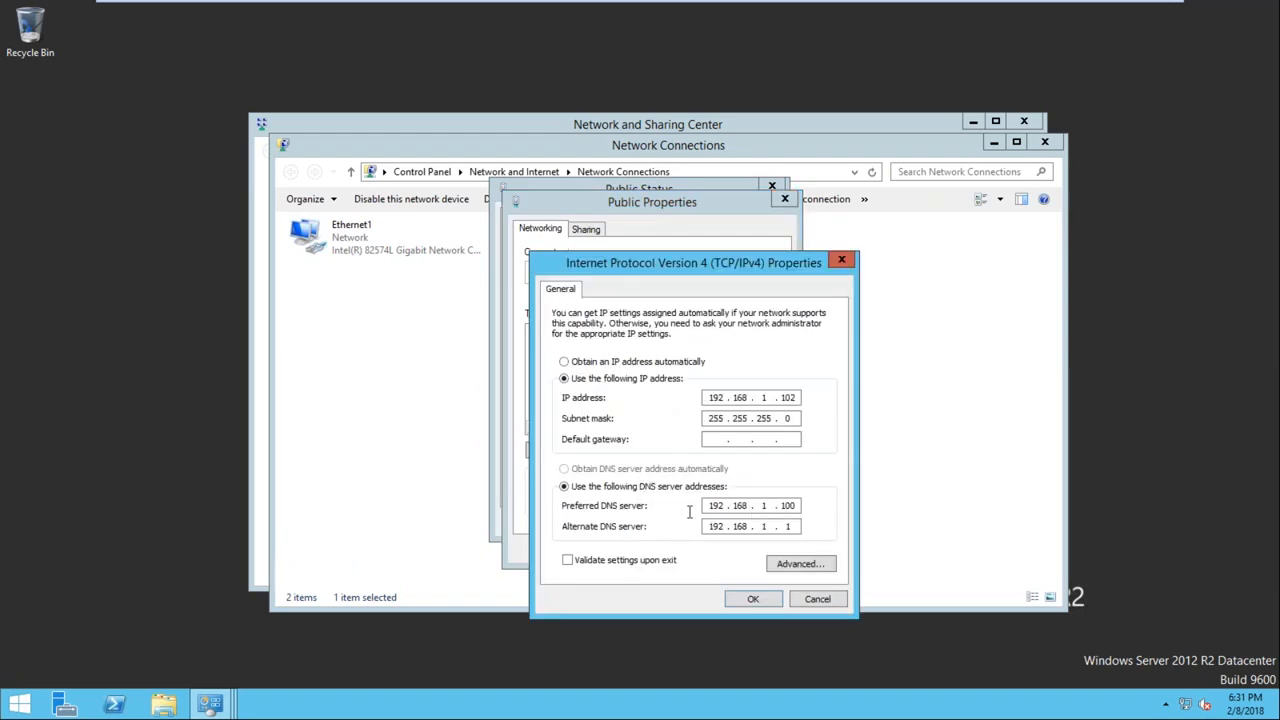
pyautogui.click(817, 599)
pyautogui.click(766, 550)
pyautogui.click(748, 520)
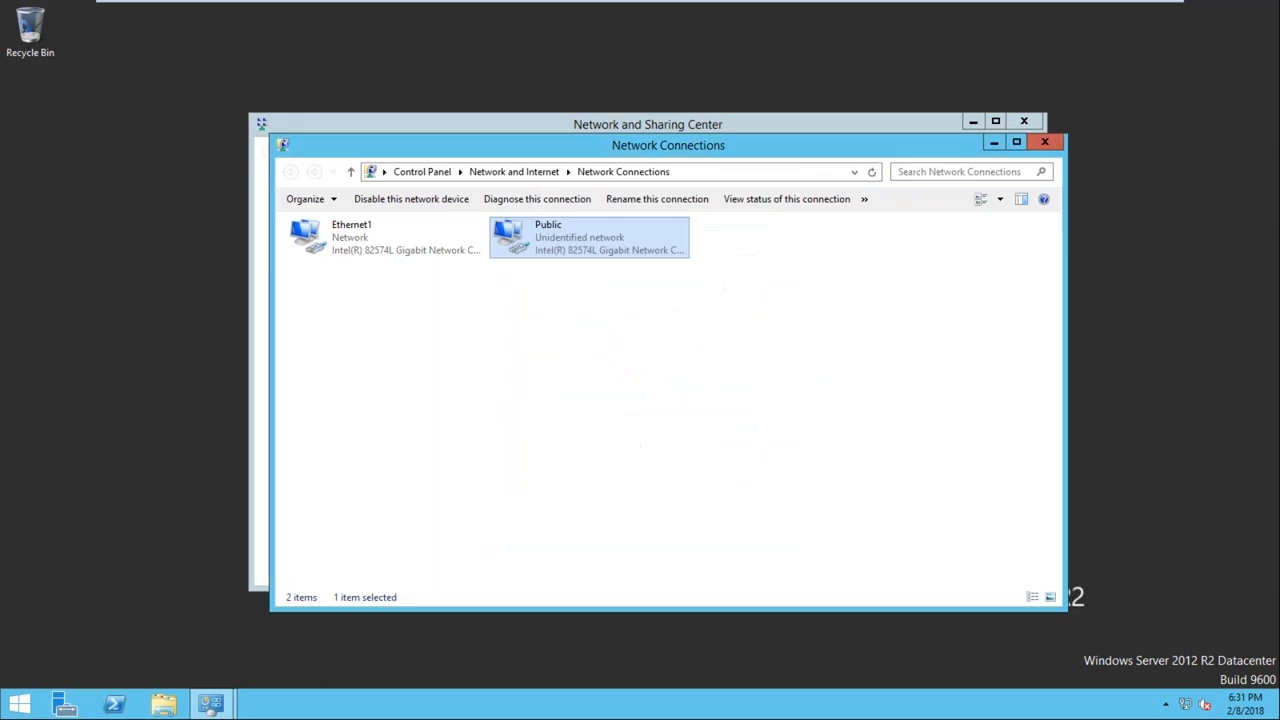
# Close the network connections window, bring up the Network and Sharing Center again and close it
pyautogui.click(350, 172)
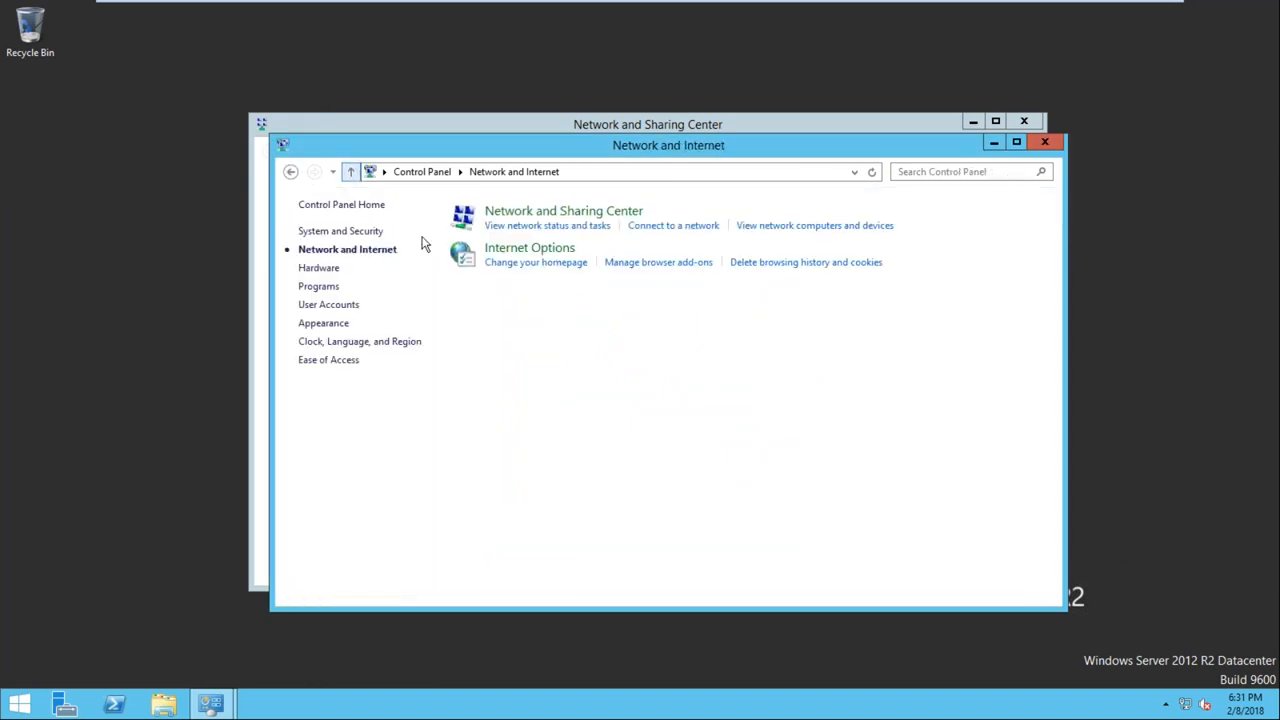
pyautogui.click(1045, 142)
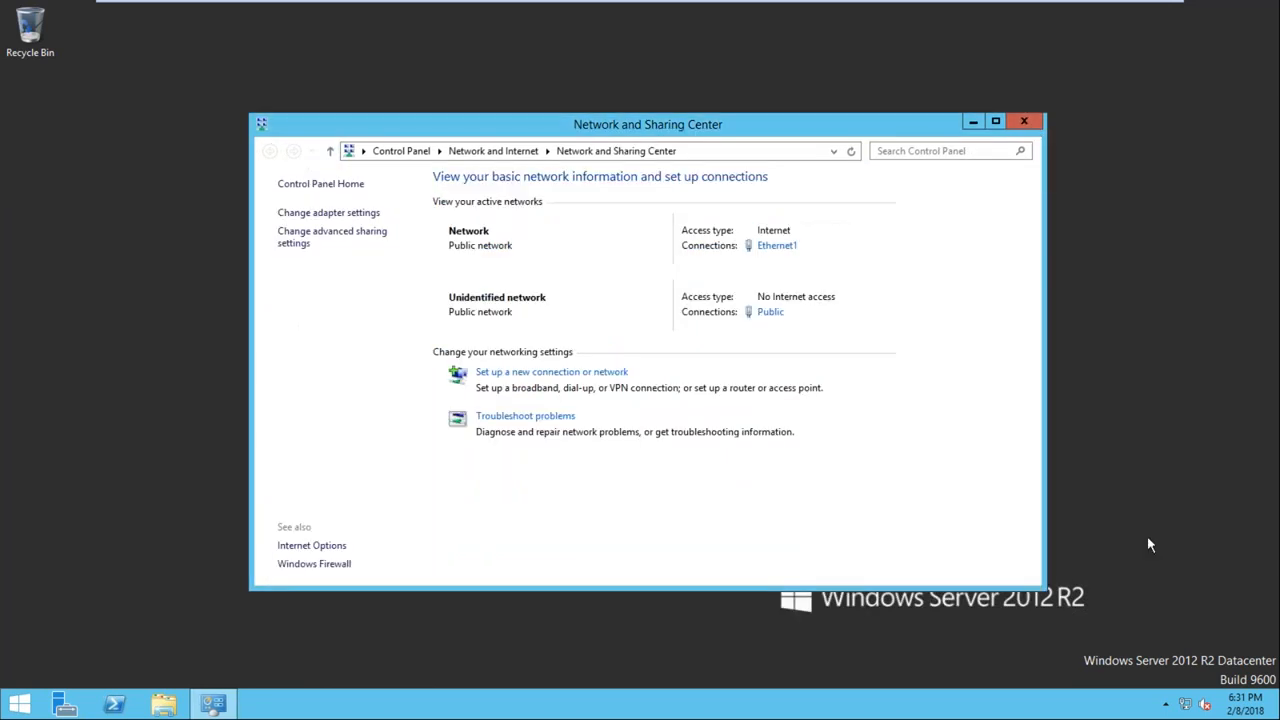
pyautogui.rightClick(1186, 708)
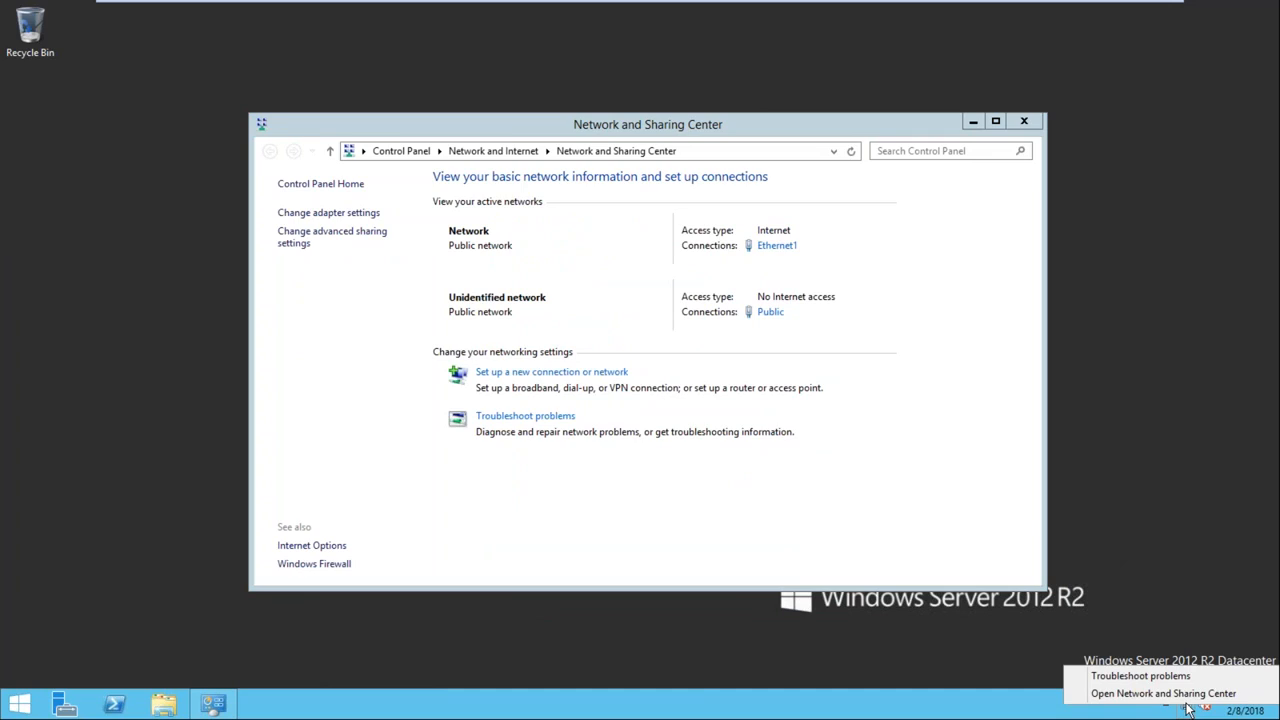
pyautogui.click(1160, 692)
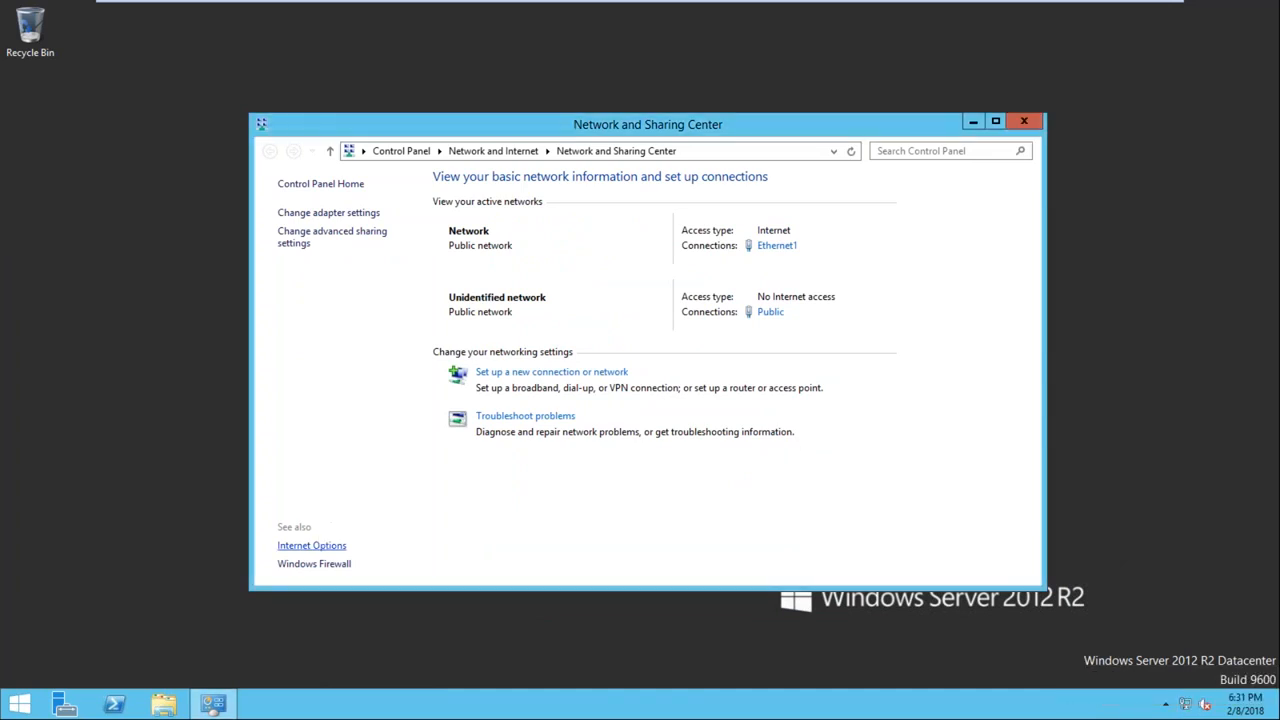
pyautogui.click(300, 563)
pyautogui.click(1022, 121)
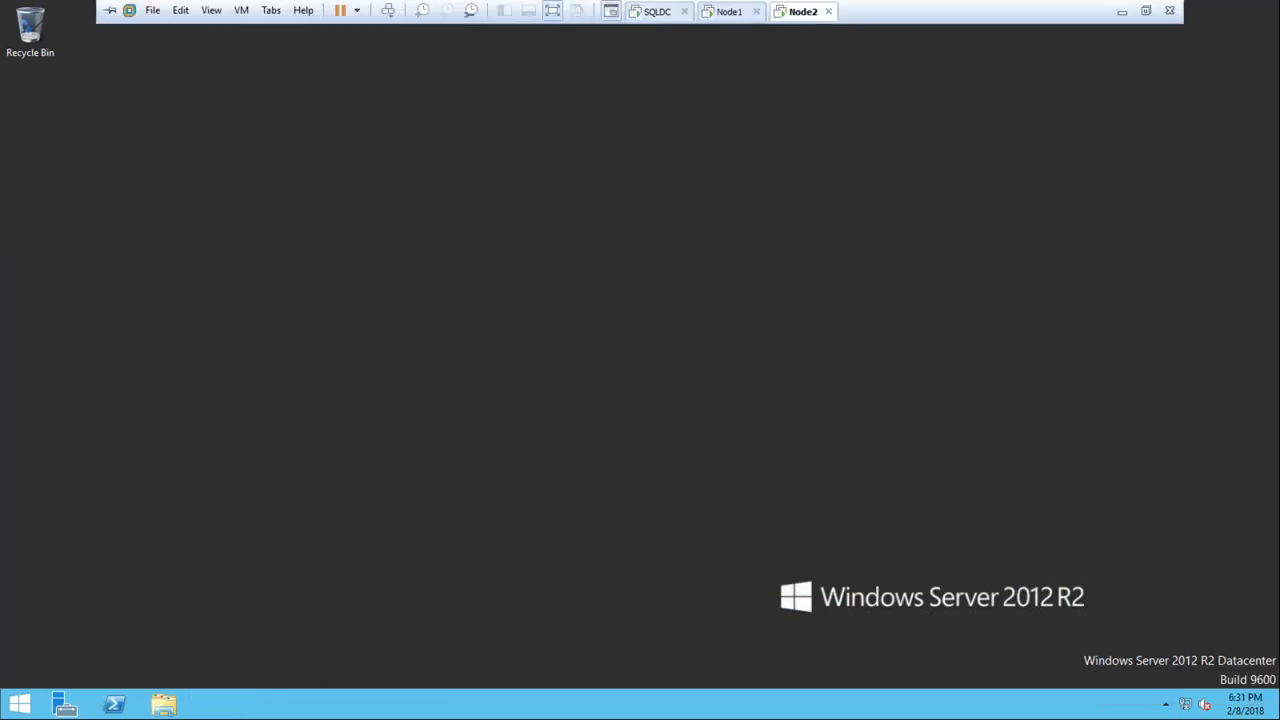
# Try to rename the computer as Node2 and join it to the optimize.com domain through this PC's system properties
pyautogui.click(19, 704)
pyautogui.rightClick(157, 313)
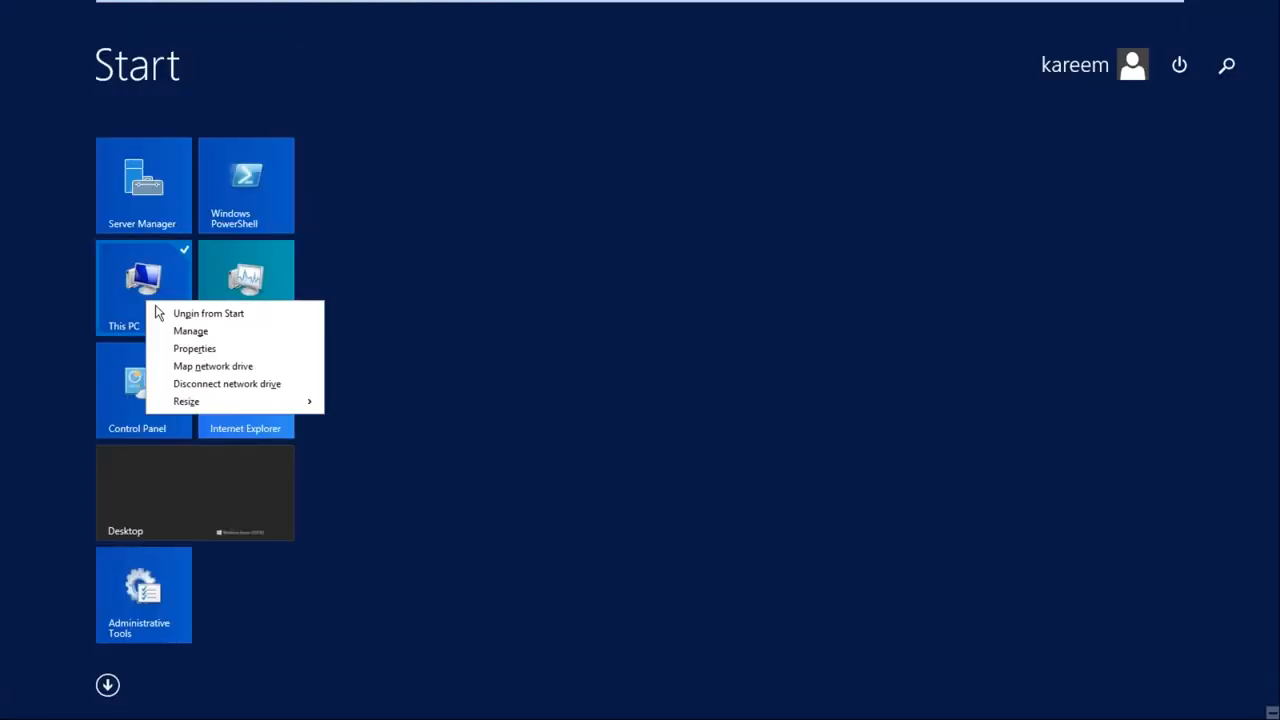
pyautogui.click(200, 348)
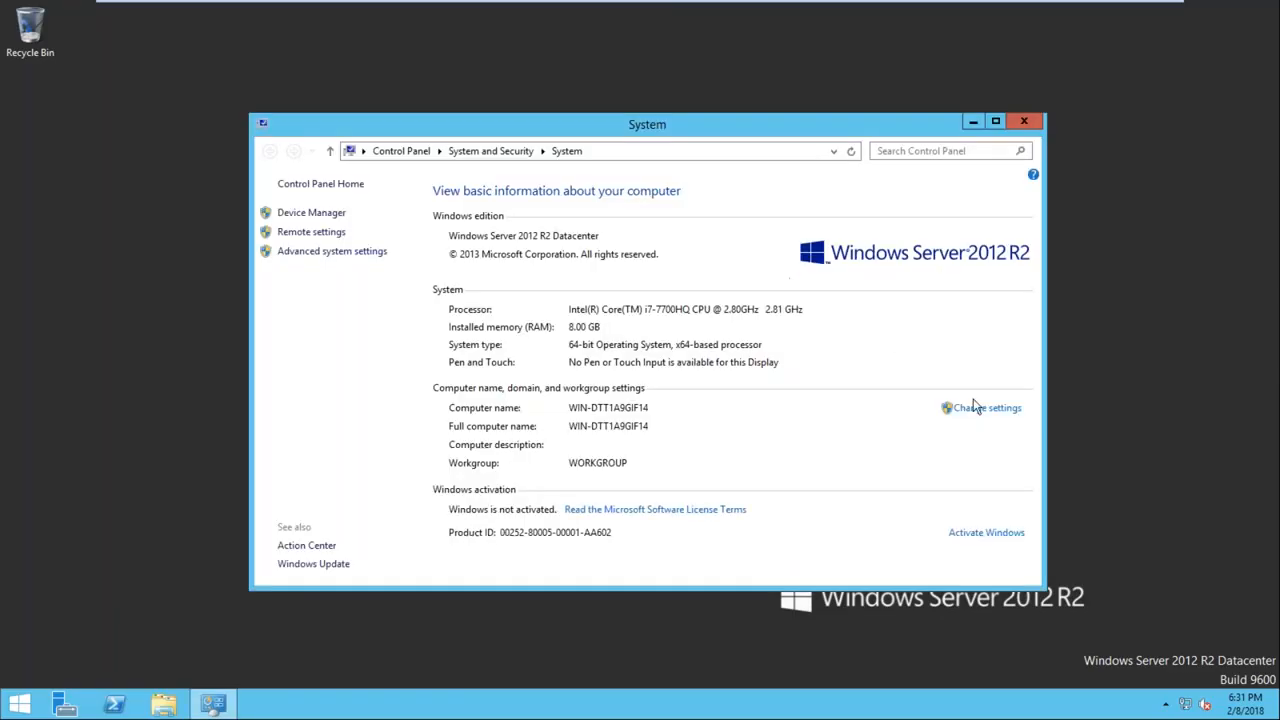
pyautogui.click(956, 408)
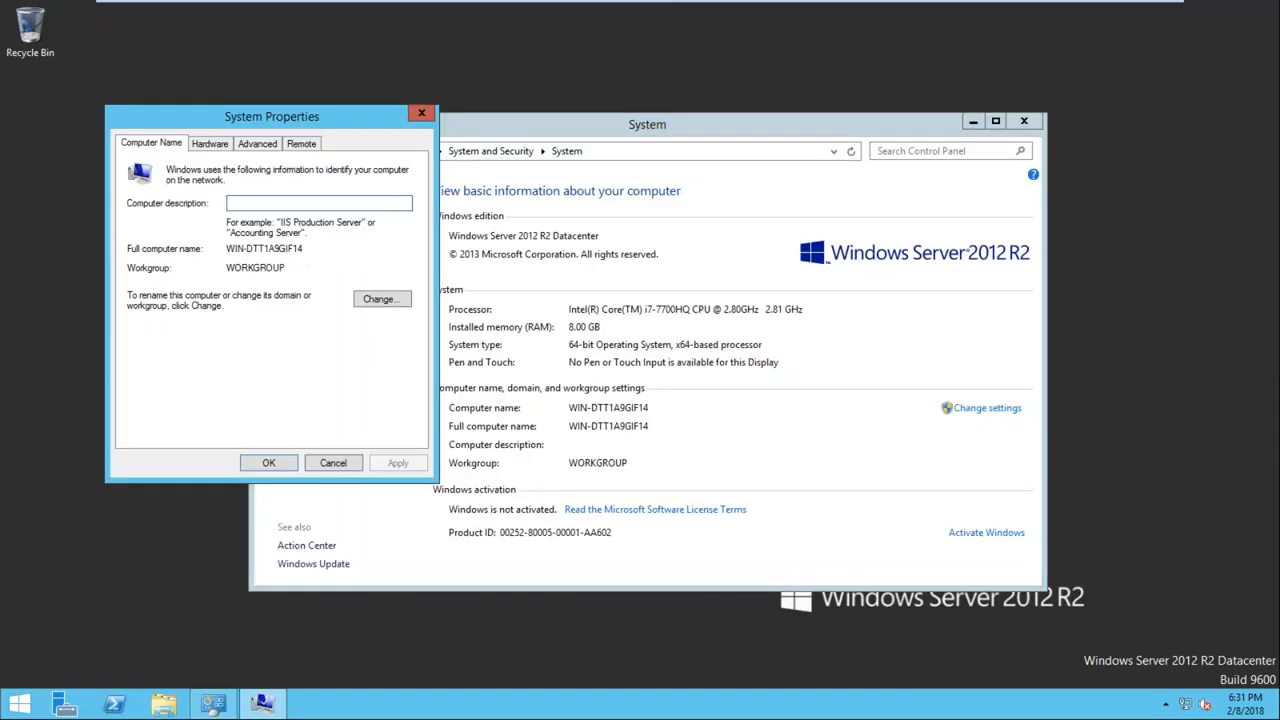
pyautogui.click(378, 302)
pyautogui.press('BackSpace')
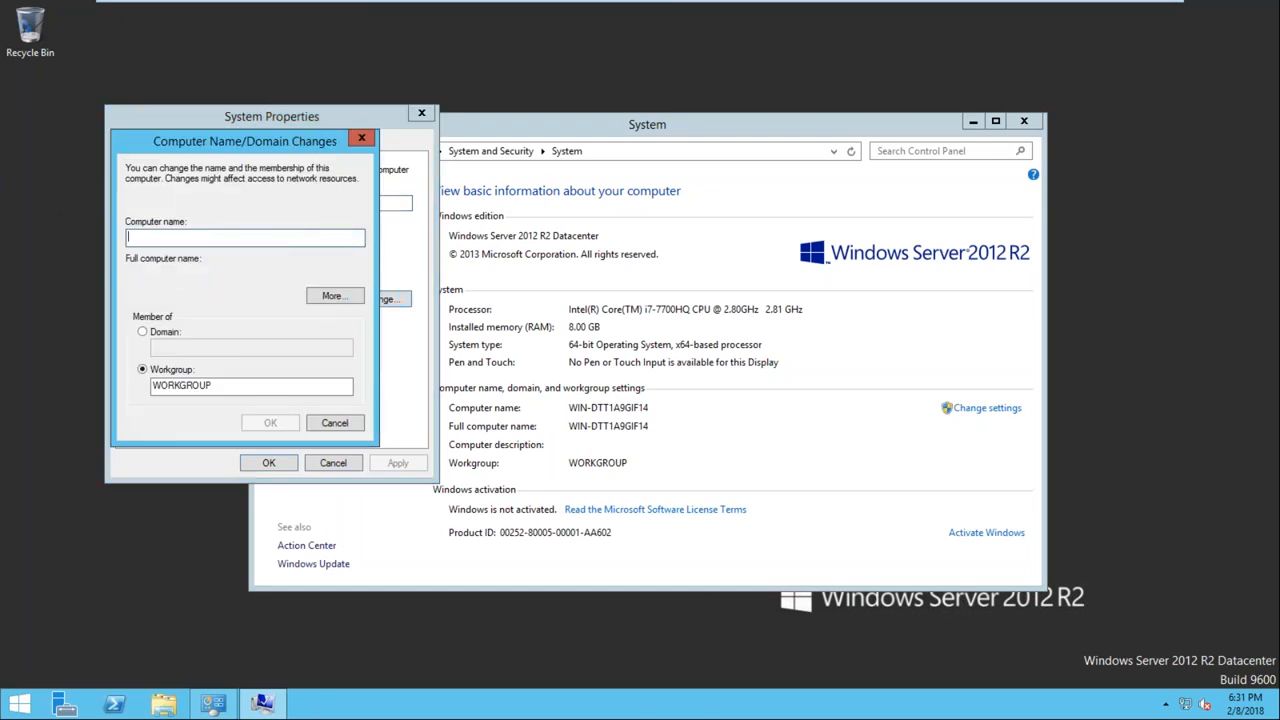
pyautogui.write('de2')
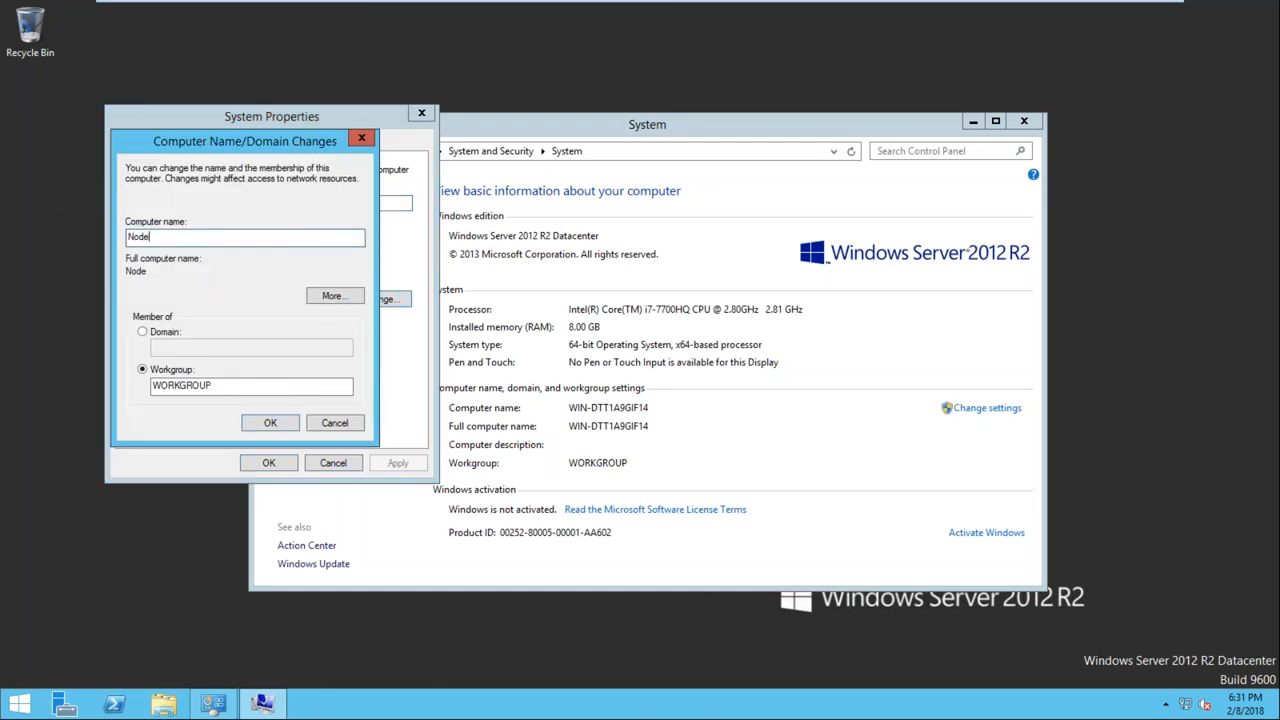
pyautogui.click(160, 333)
pyautogui.write('opti')
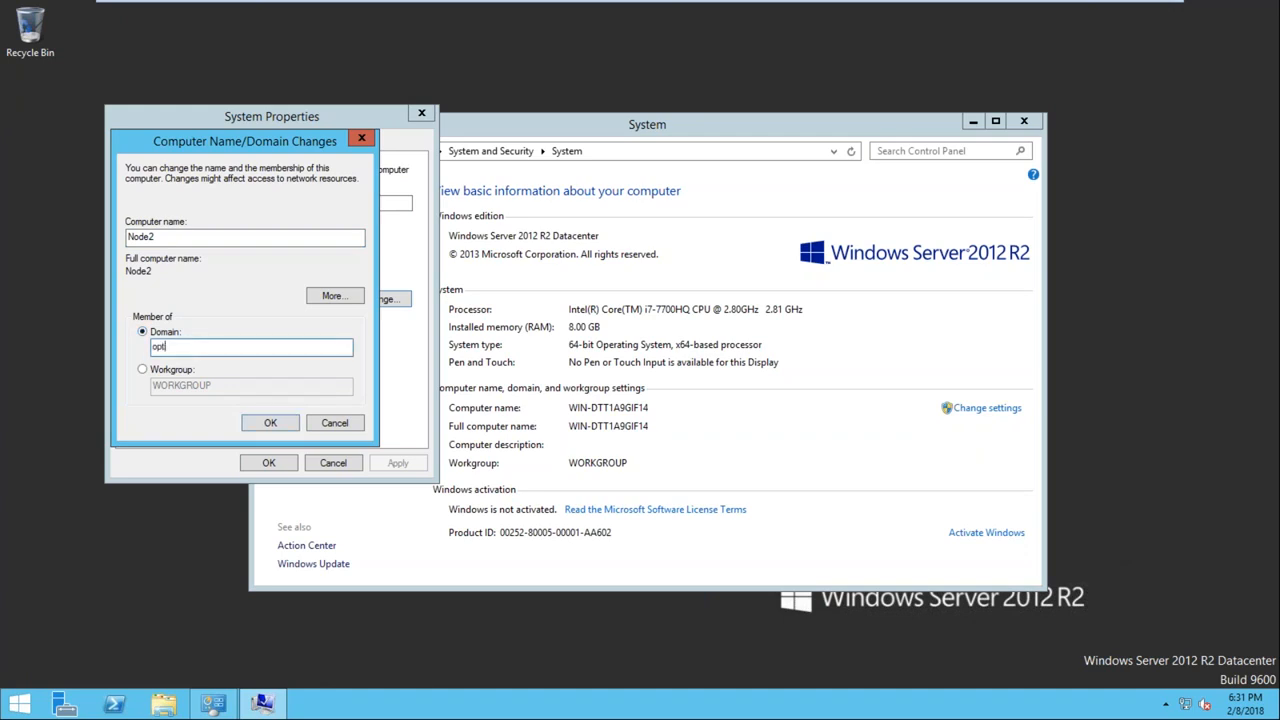
pyautogui.write('mize.com')
pyautogui.click(269, 425)
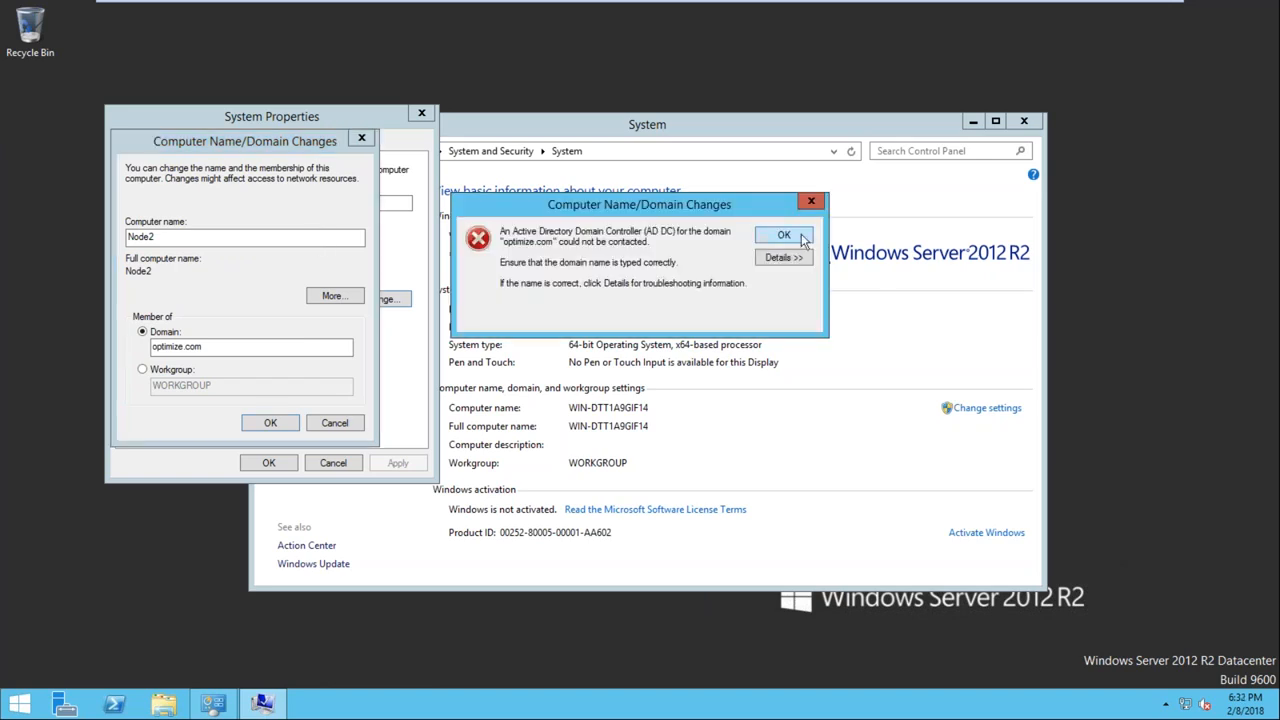
# Dismiss the domain error, cancel the name and domain changes and close System Properties and the System window
pyautogui.click(800, 236)
pyautogui.click(334, 423)
pyautogui.click(334, 463)
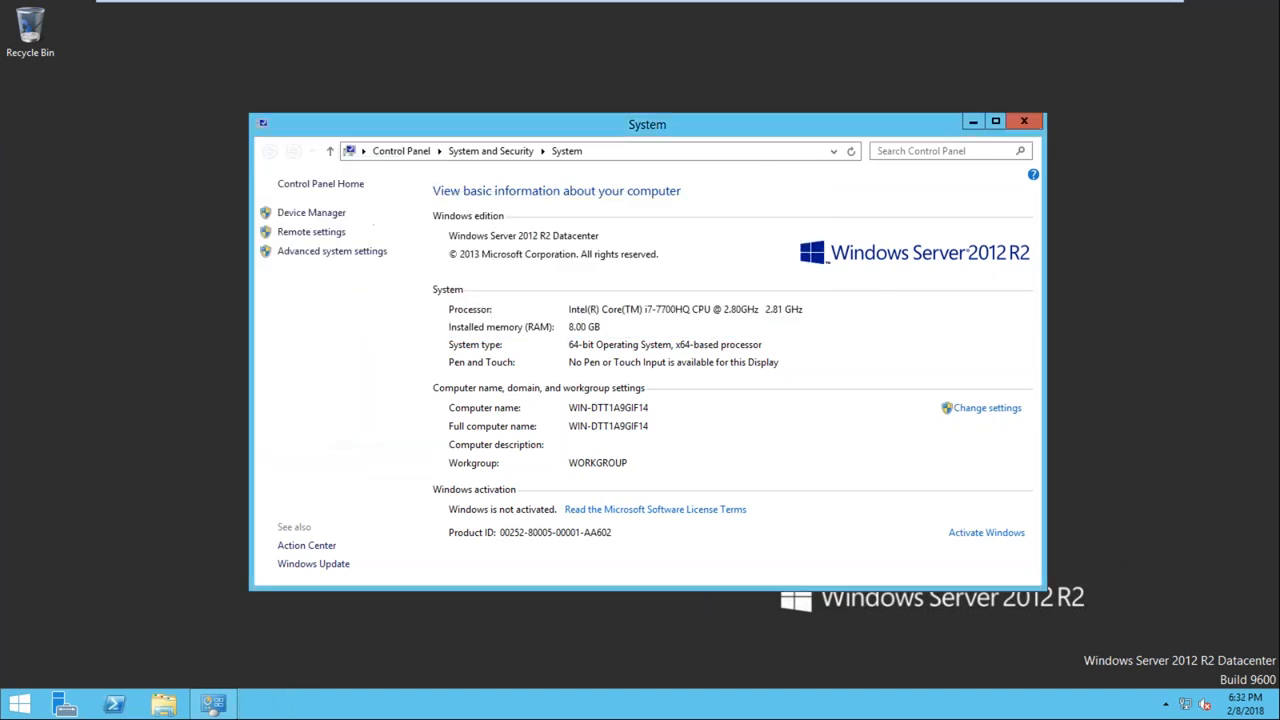
pyautogui.click(1024, 121)
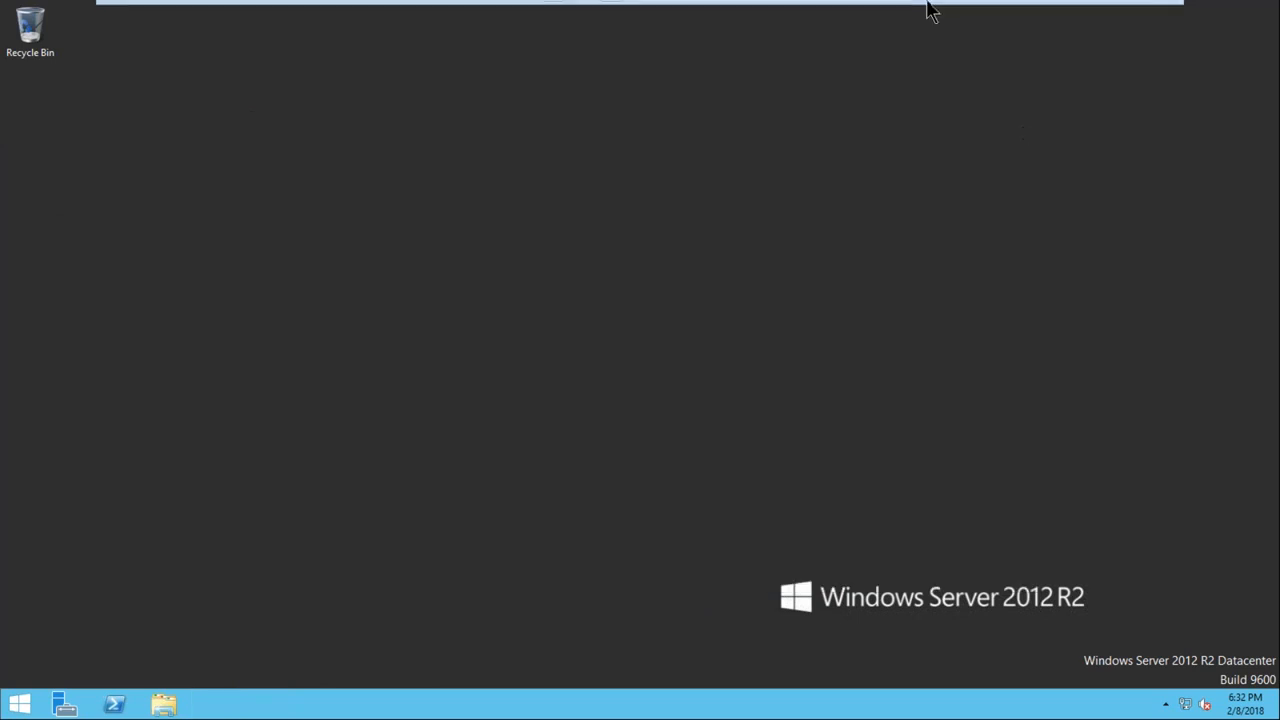
# Restart the Node2 server, accepting the preselected shutdown reason
pyautogui.moveTo(936, 22)
pyautogui.click(20, 704)
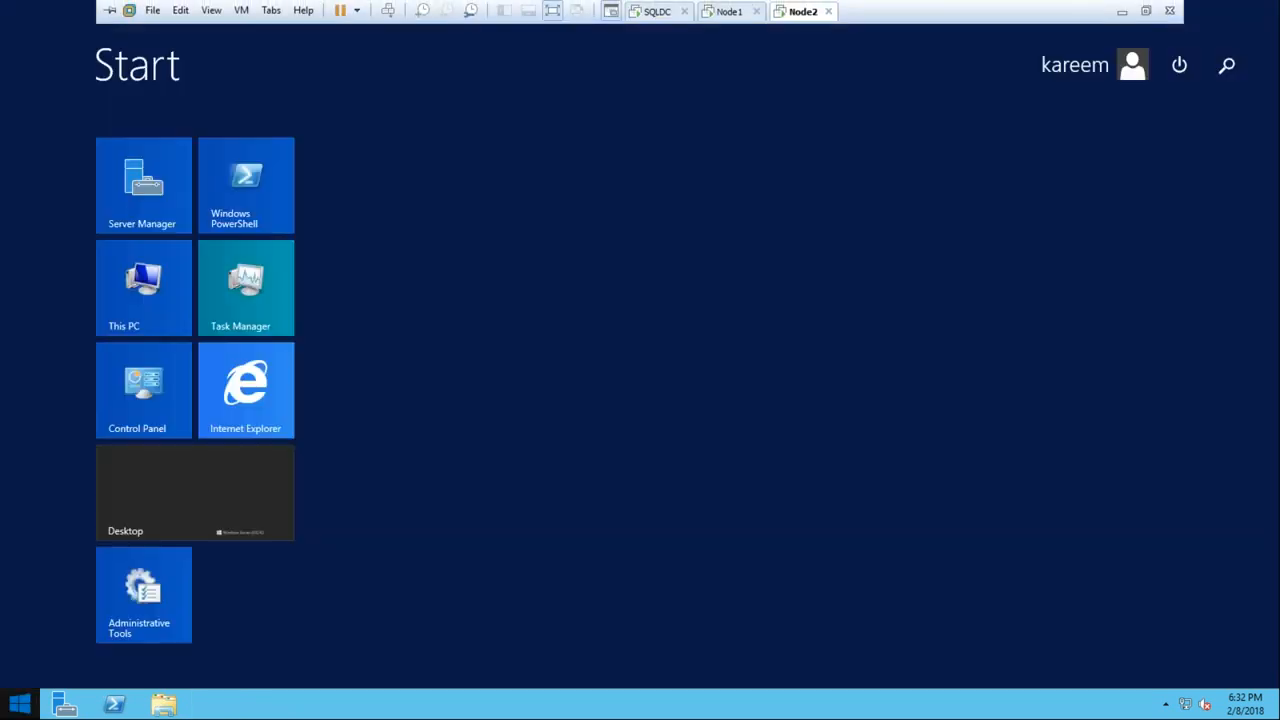
pyautogui.click(1179, 65)
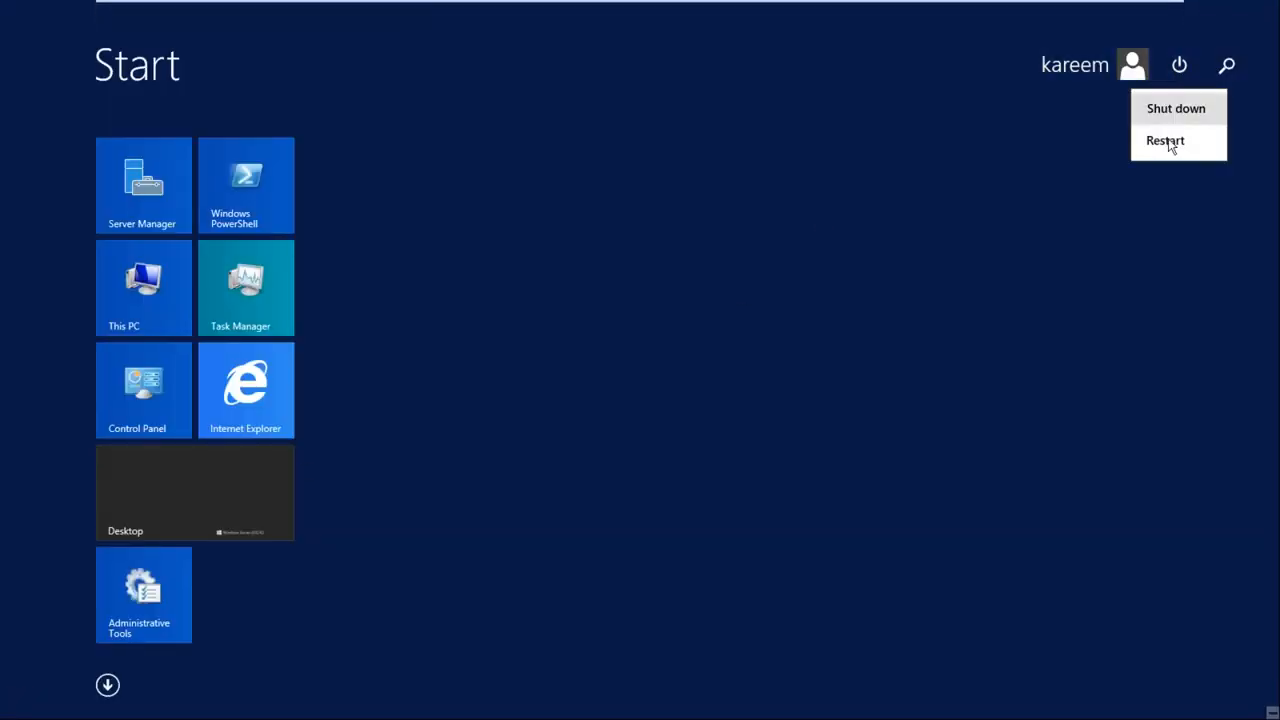
pyautogui.click(1169, 141)
pyautogui.click(1208, 198)
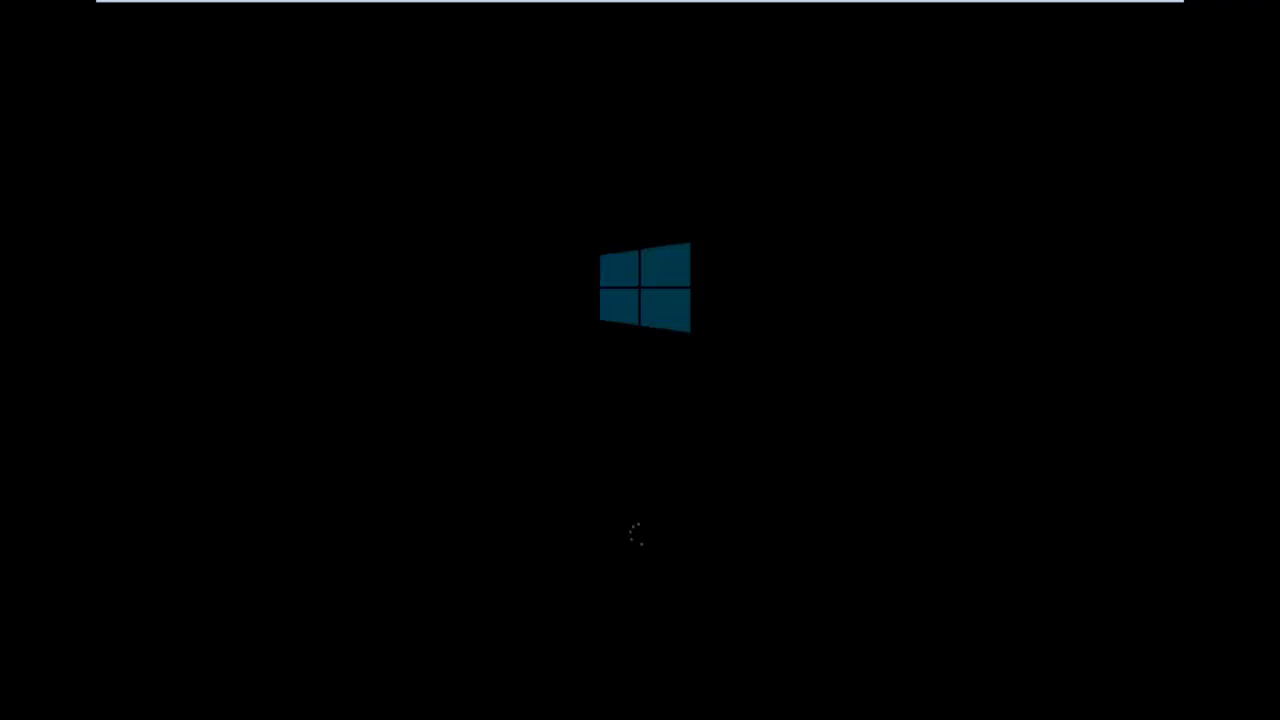
# Minimize the virtual machine window while Node2 restarts and refresh the host computer's desktop
pyautogui.moveTo(983, 9)
pyautogui.click(1123, 20)
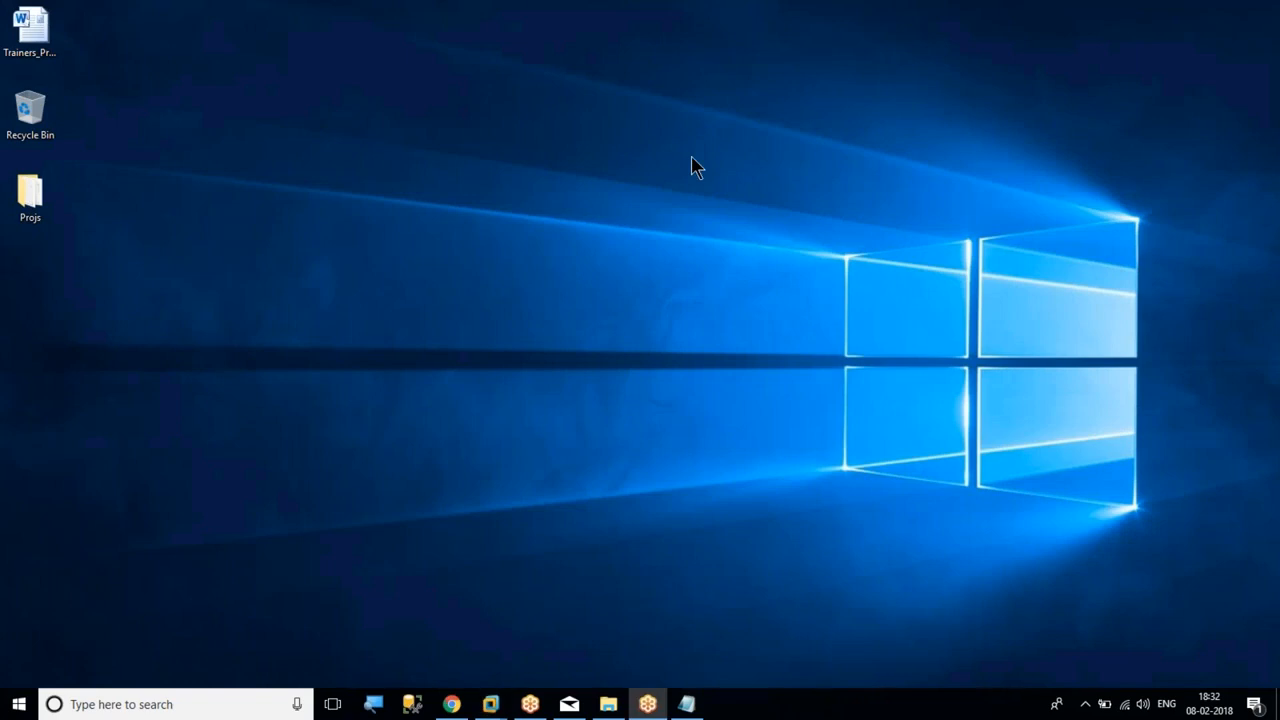
pyautogui.rightClick(625, 193)
pyautogui.click(683, 242)
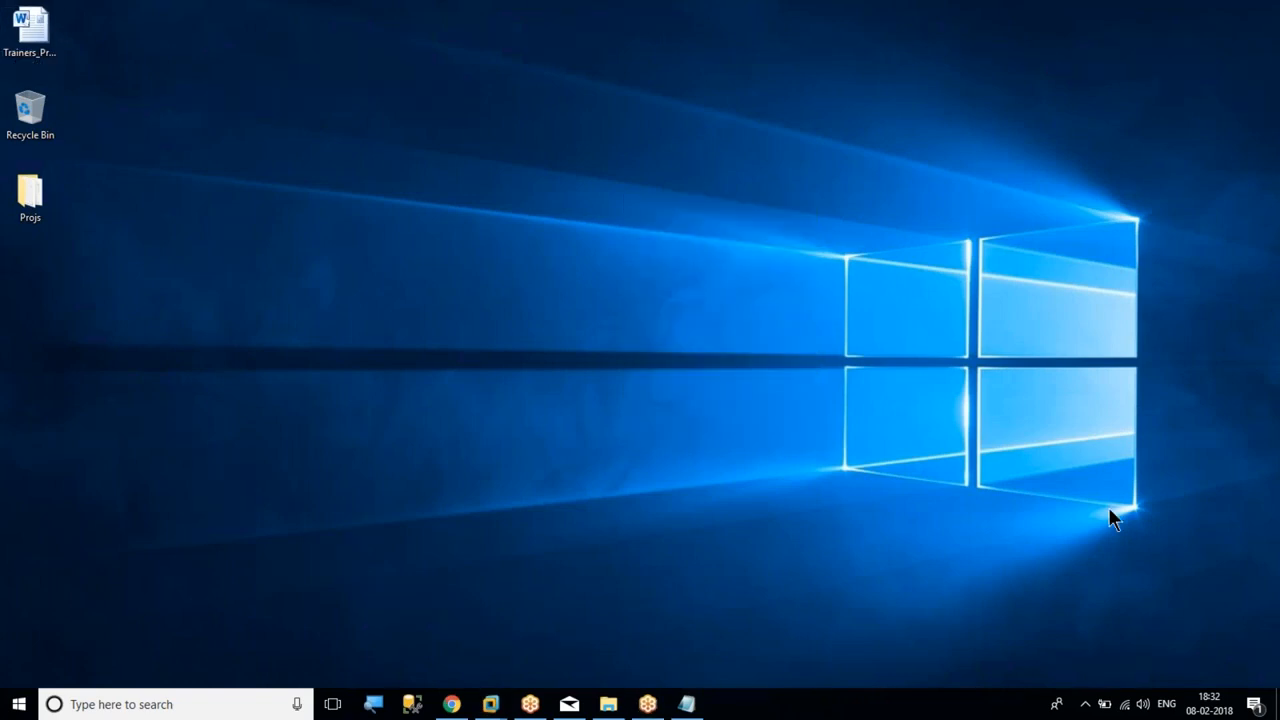